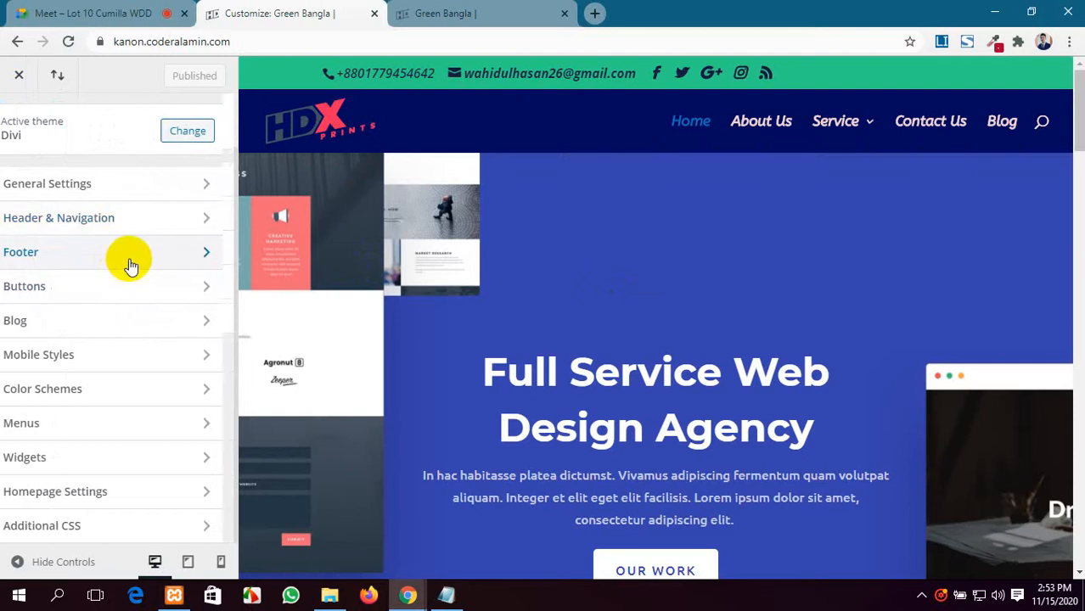
# Set the footer's column layout to two equal columns in the theme customizer and publish the change.
pyautogui.click(128, 256)
pyautogui.scroll(-5, 606, 419)
pyautogui.scroll(-10, 605, 419)
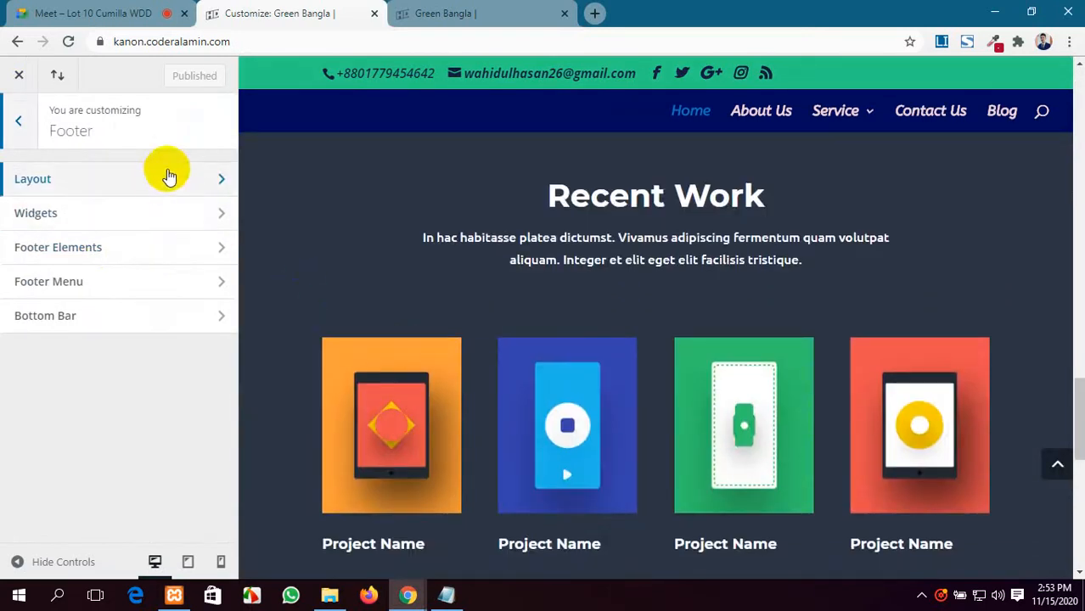
pyautogui.click(169, 176)
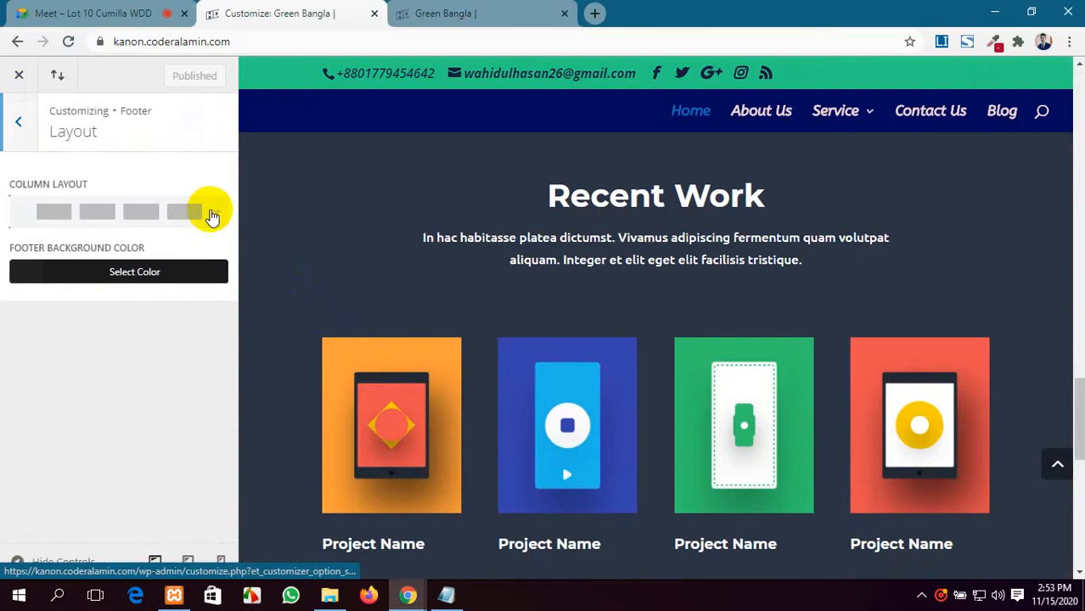
pyautogui.click(213, 217)
pyautogui.click(125, 276)
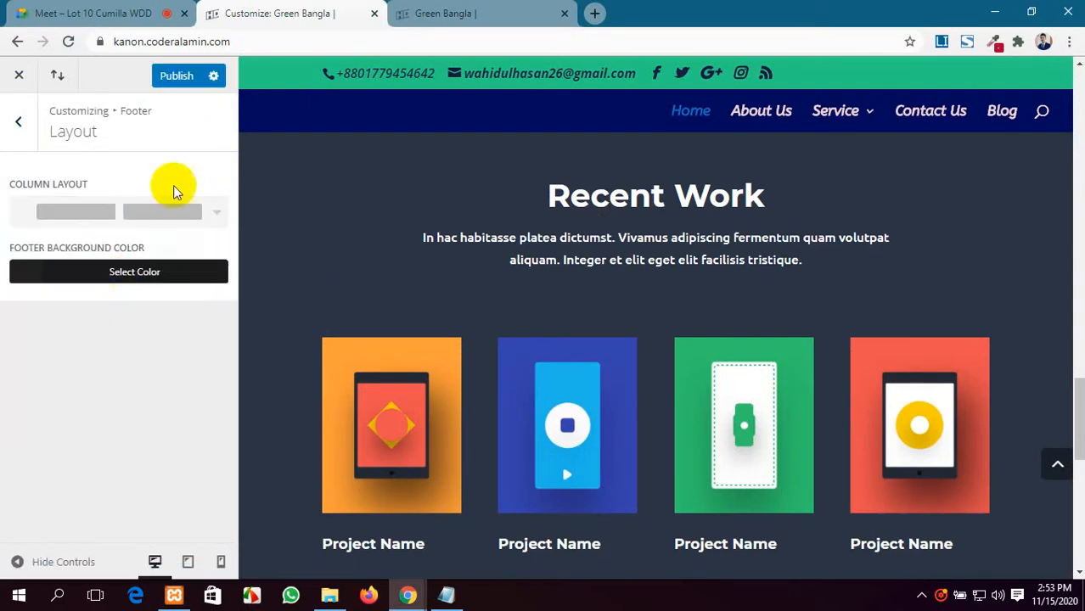
pyautogui.click(166, 76)
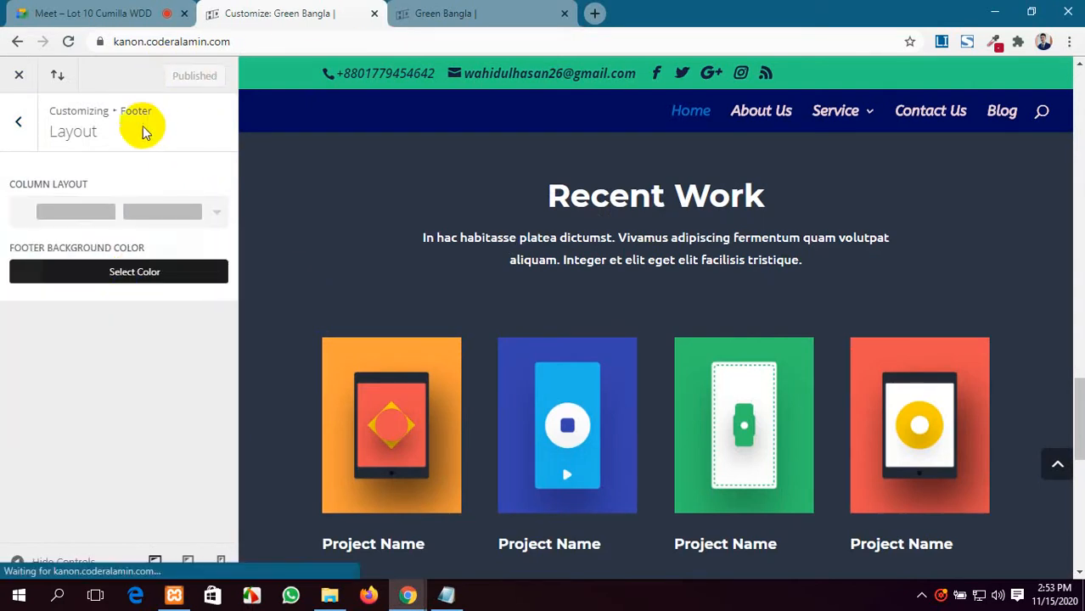
# Compare the footer on the live home page with the footer in the customizer preview.
pyautogui.click(407, 12)
pyautogui.scroll(-20, 442, 499)
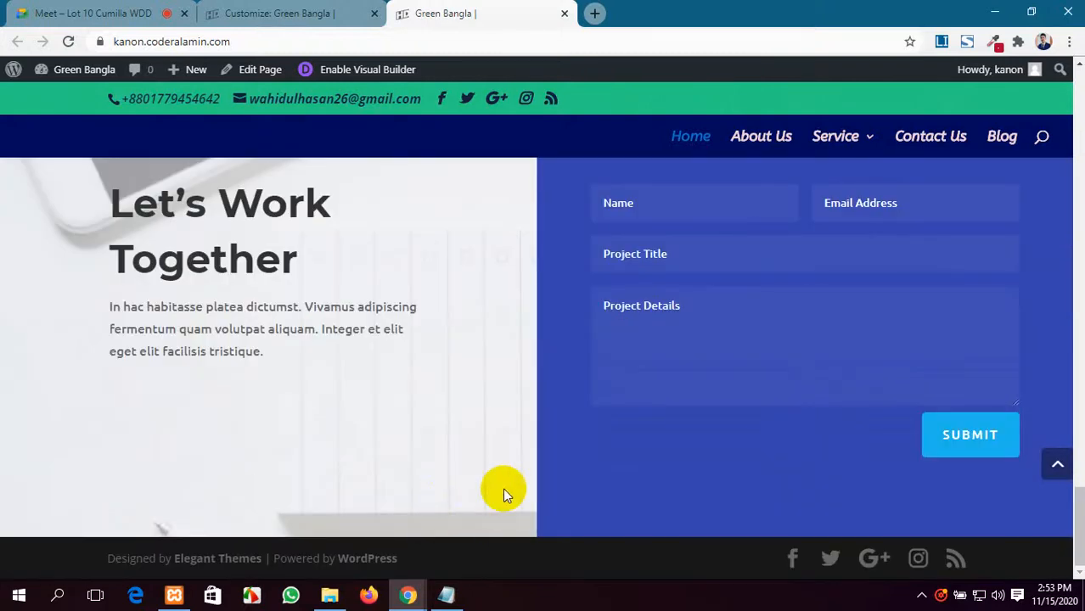
pyautogui.click(281, 13)
pyautogui.scroll(-10, 441, 406)
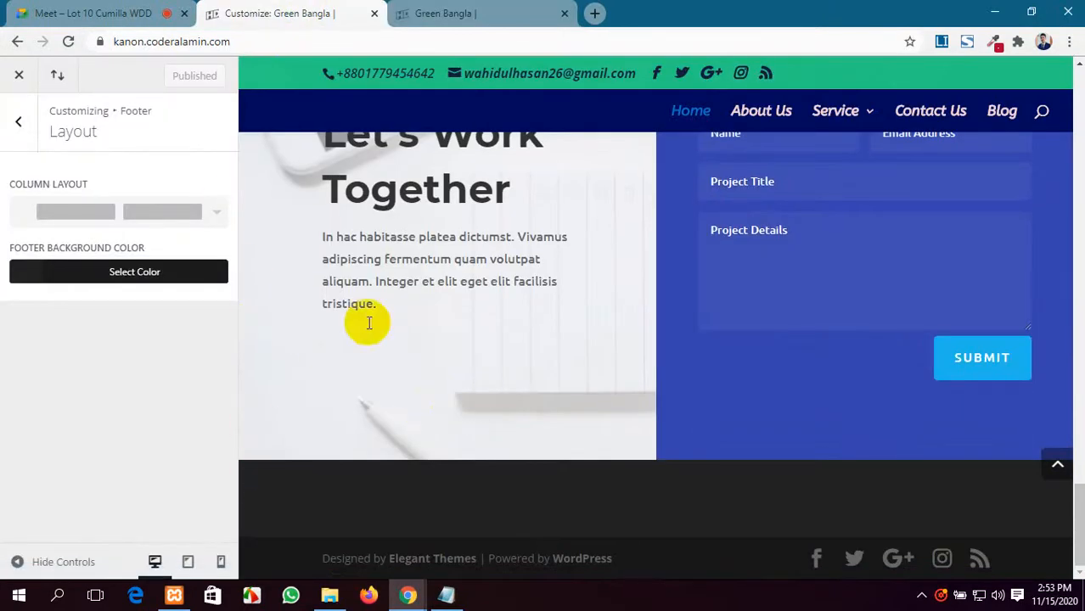
pyautogui.click(445, 13)
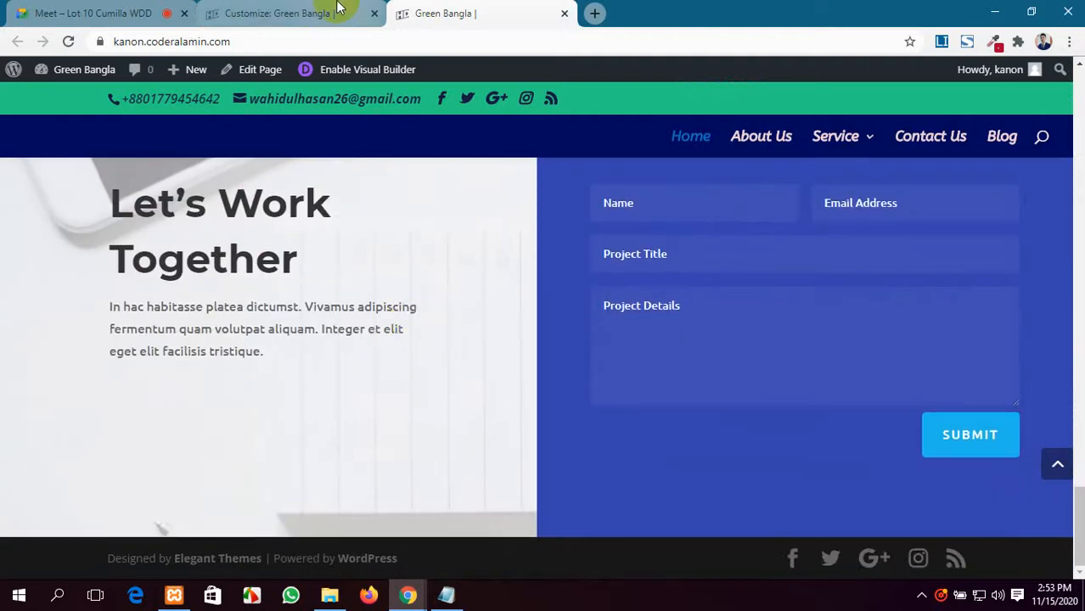
pyautogui.click(340, 13)
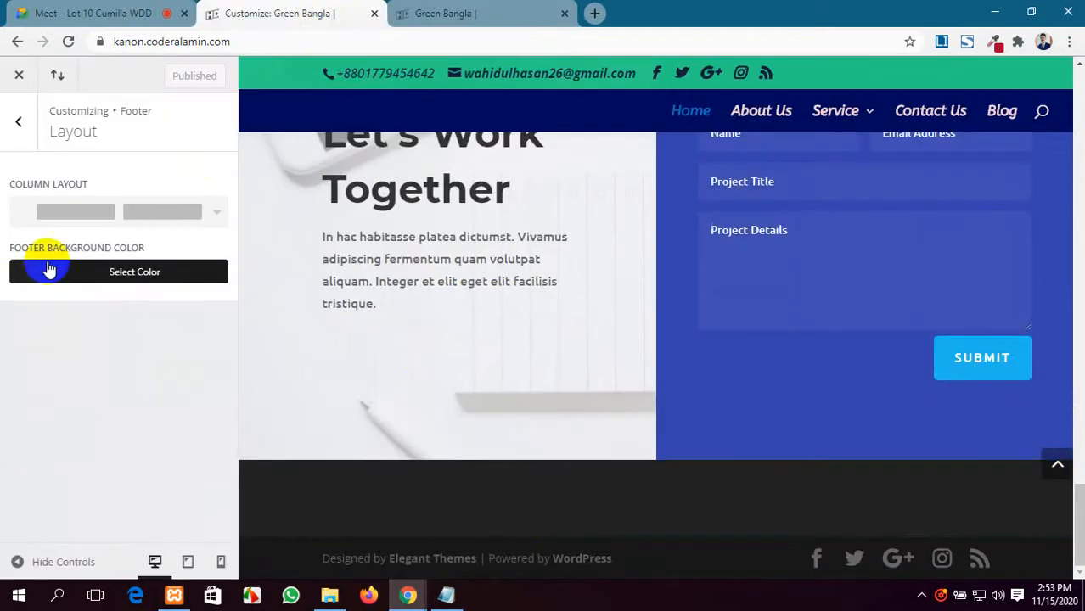
# Look through the footer's widget text and color settings in the customizer, then return to the Footer sections.
pyautogui.click(18, 123)
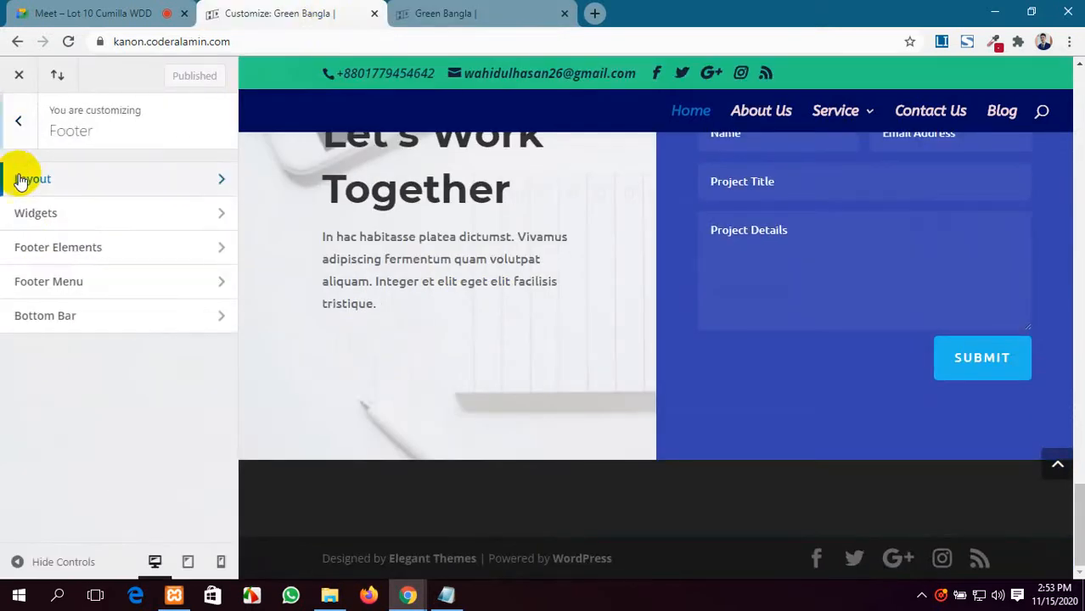
pyautogui.click(68, 213)
pyautogui.scroll(-2, 116, 297)
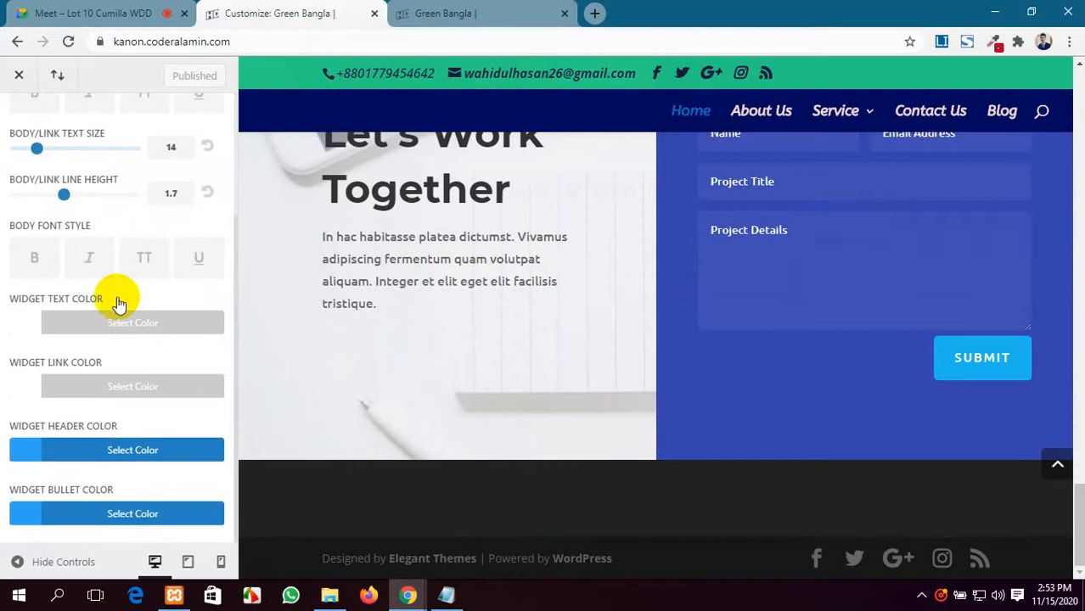
pyautogui.scroll(3, 107, 289)
pyautogui.click(17, 126)
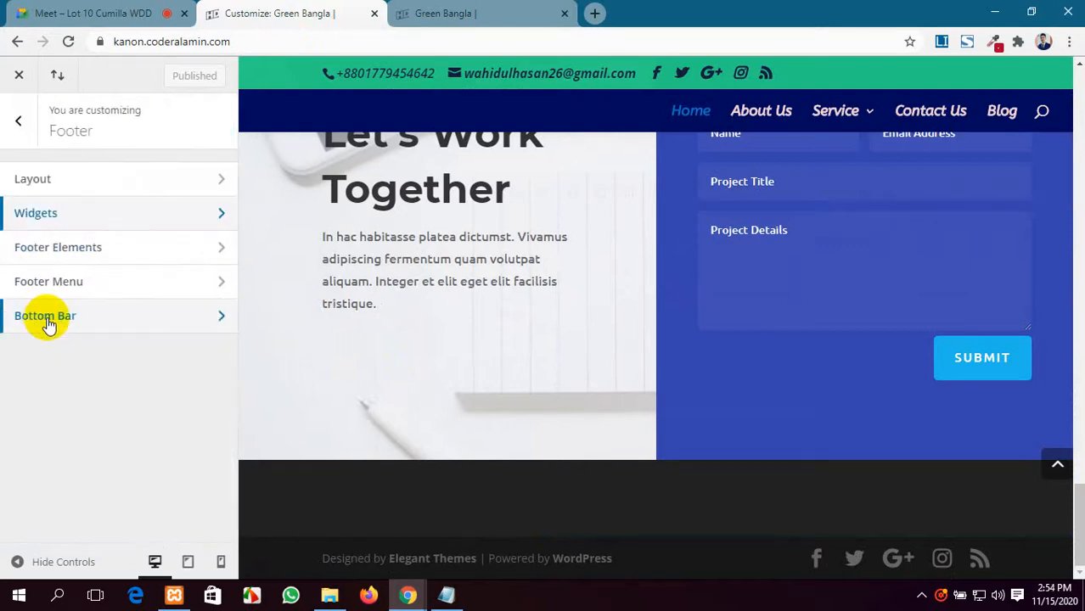
# Open the site's dashboard in a separate browser tab placed before the live page and go to its Widgets page.
pyautogui.click(437, 12)
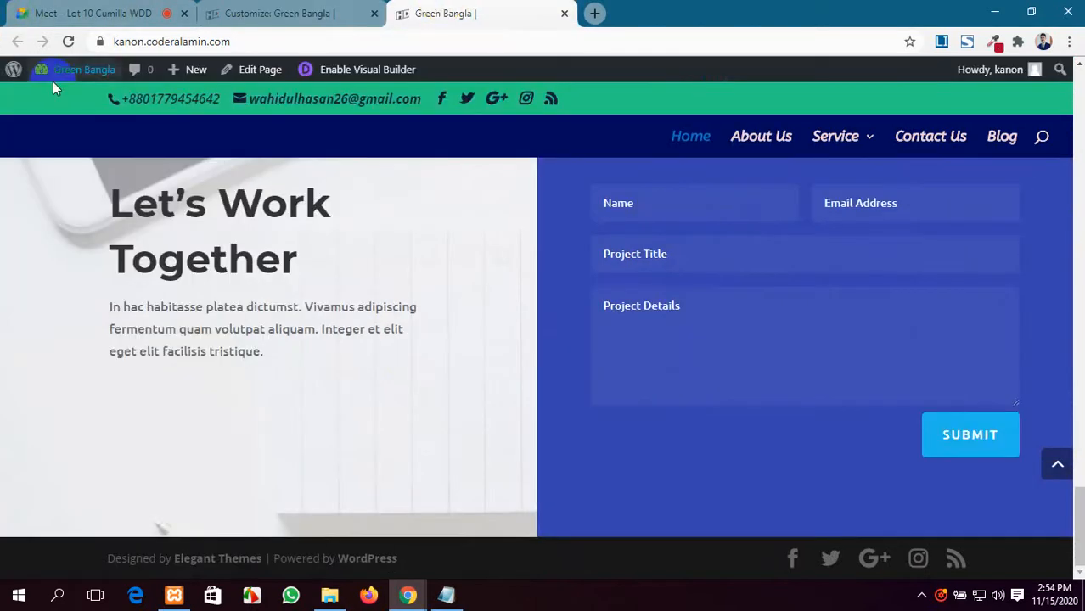
pyautogui.moveTo(72, 70)
pyautogui.middleClick(77, 98)
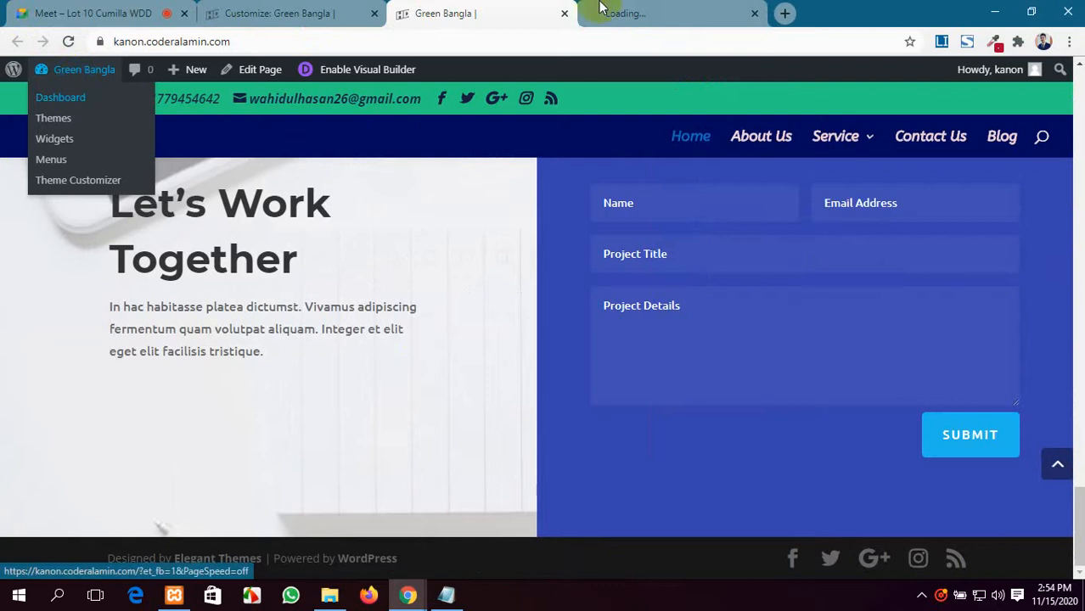
pyautogui.moveTo(601, 12); pyautogui.dragTo(504, 12)
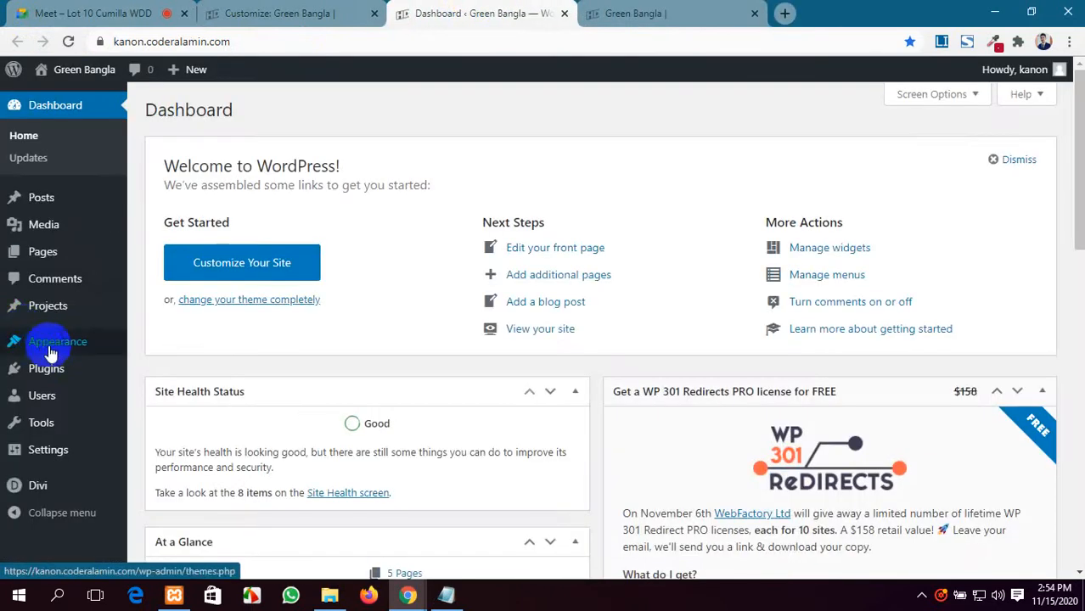
pyautogui.moveTo(51, 342)
pyautogui.click(165, 390)
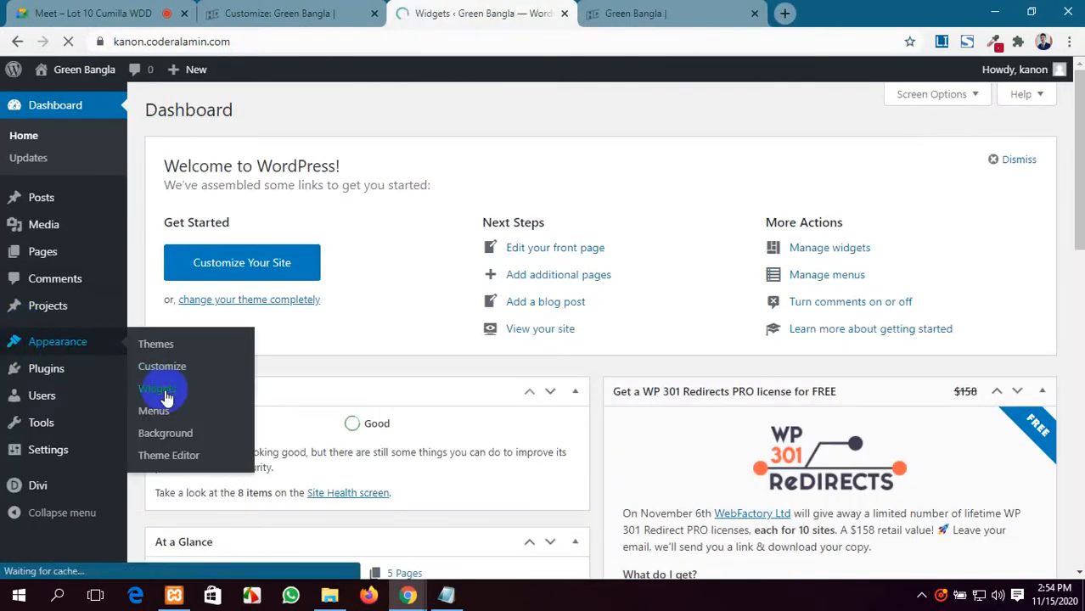
# Review the available widget areas on the Widgets page and collapse the Sidebar area.
pyautogui.scroll(-3, 658, 392)
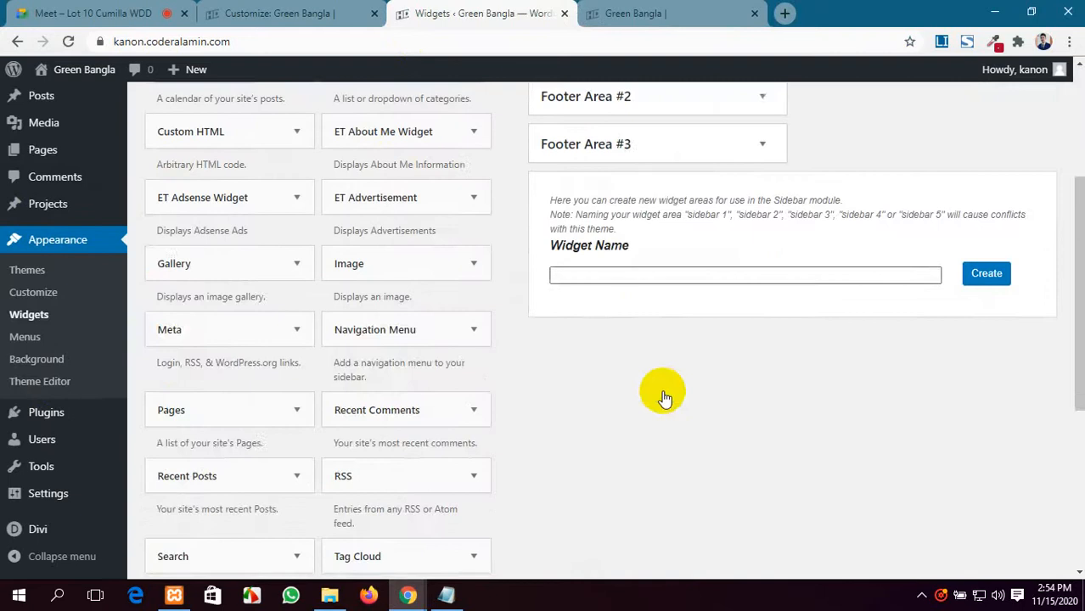
pyautogui.scroll(3, 665, 397)
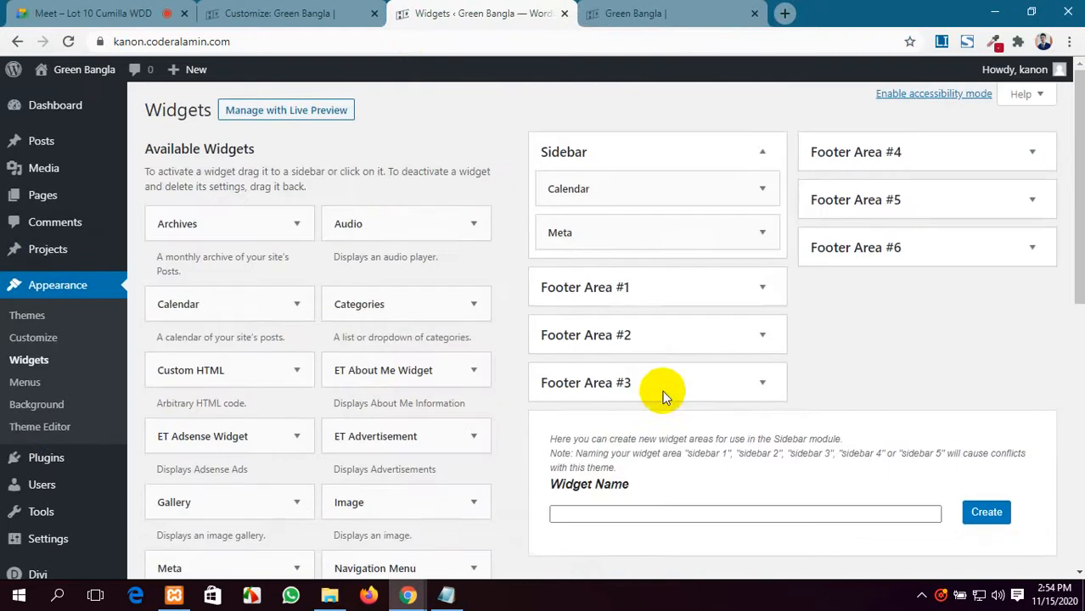
pyautogui.click(760, 156)
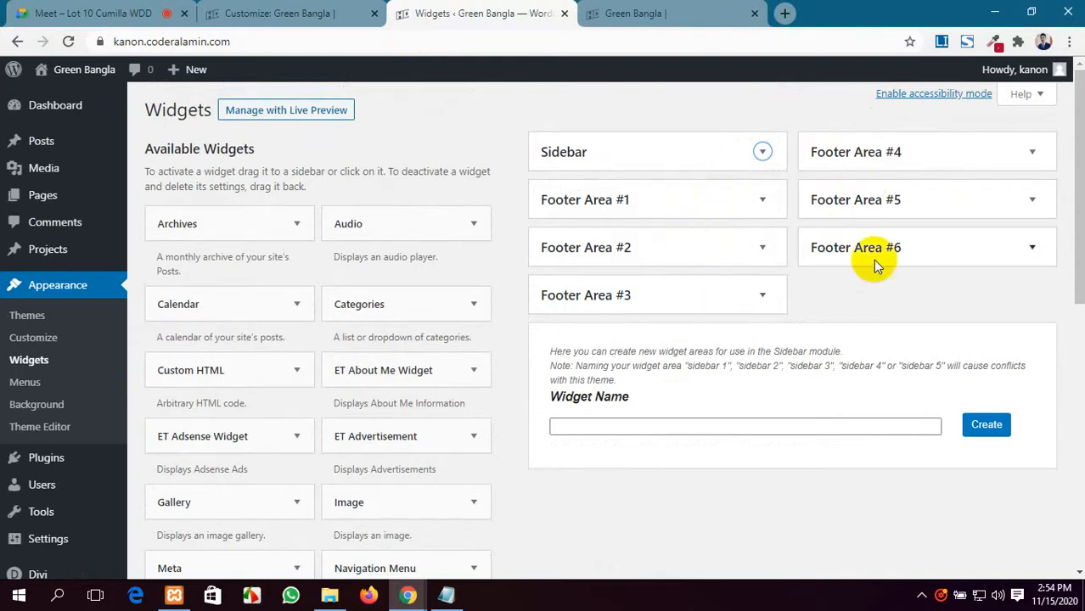
# Examine the footer's column layout choices in the customizer and reselect the two-equal-column layout.
pyautogui.click(280, 13)
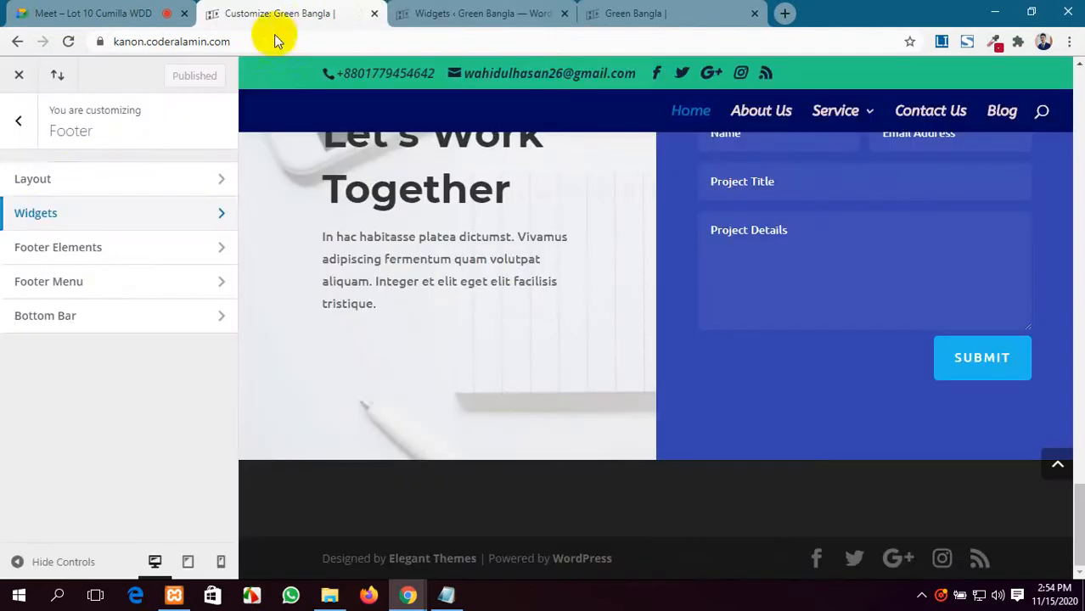
pyautogui.click(25, 180)
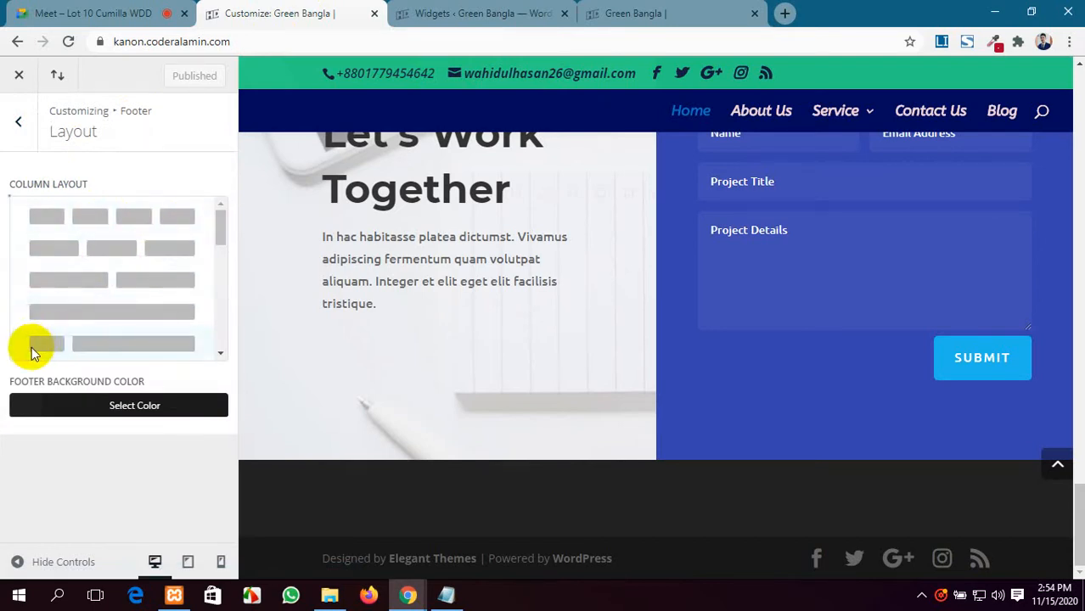
pyautogui.click(29, 136)
pyautogui.click(125, 181)
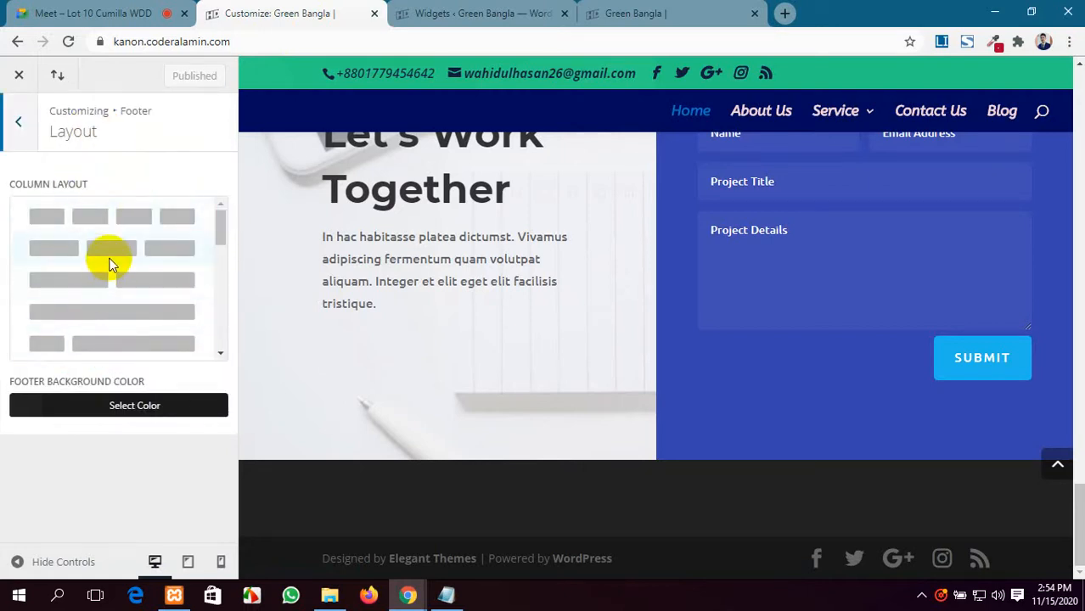
pyautogui.click(141, 280)
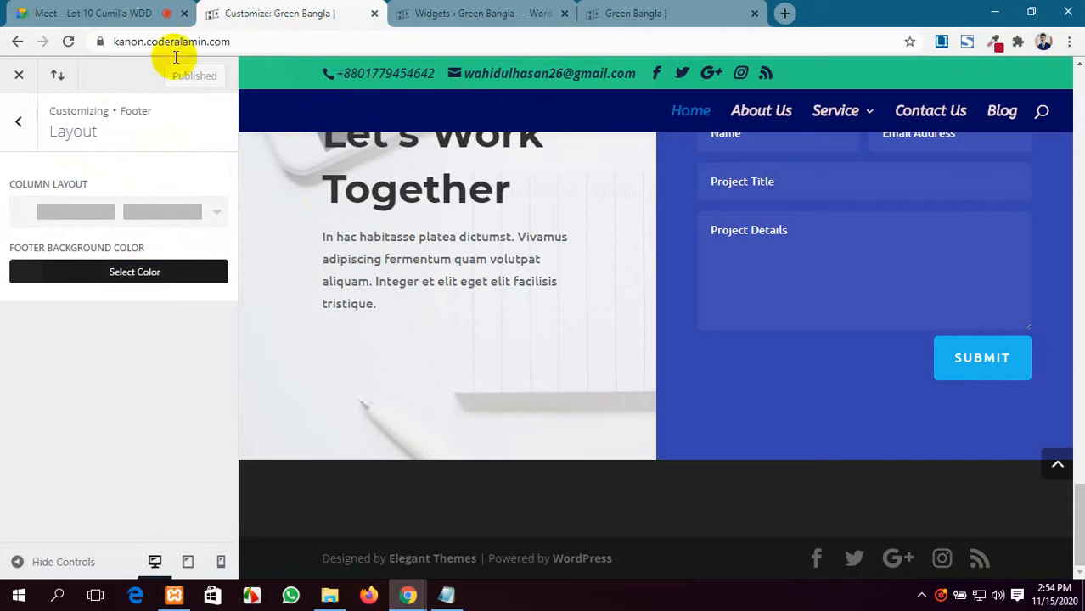
pyautogui.click(18, 122)
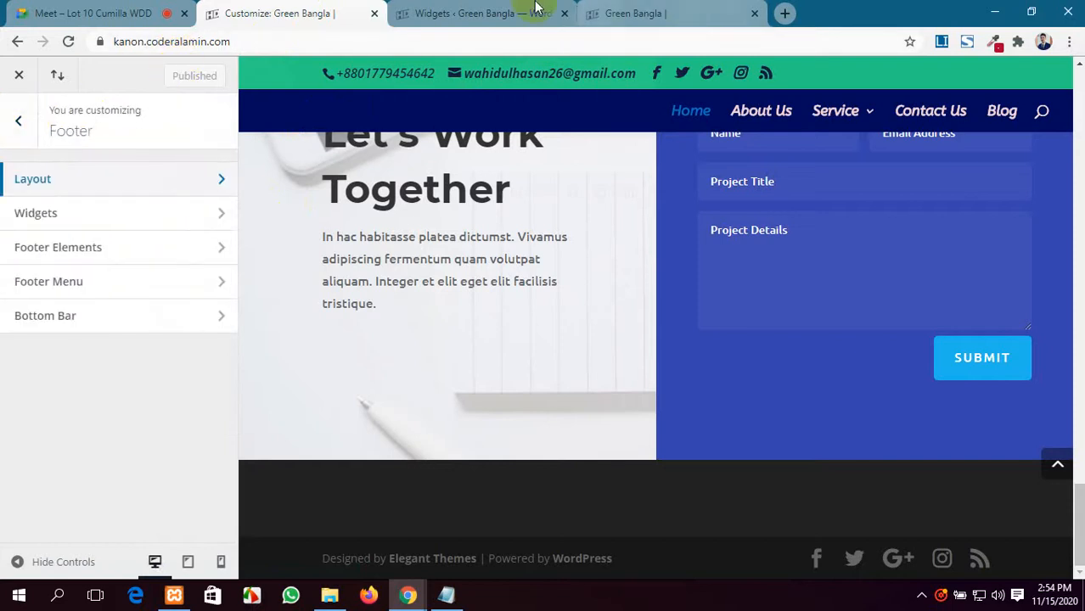
# Add the Calendar widget to Footer Area #1 on the dashboard's Widgets page.
pyautogui.click(470, 10)
pyautogui.click(708, 10)
pyautogui.click(436, 10)
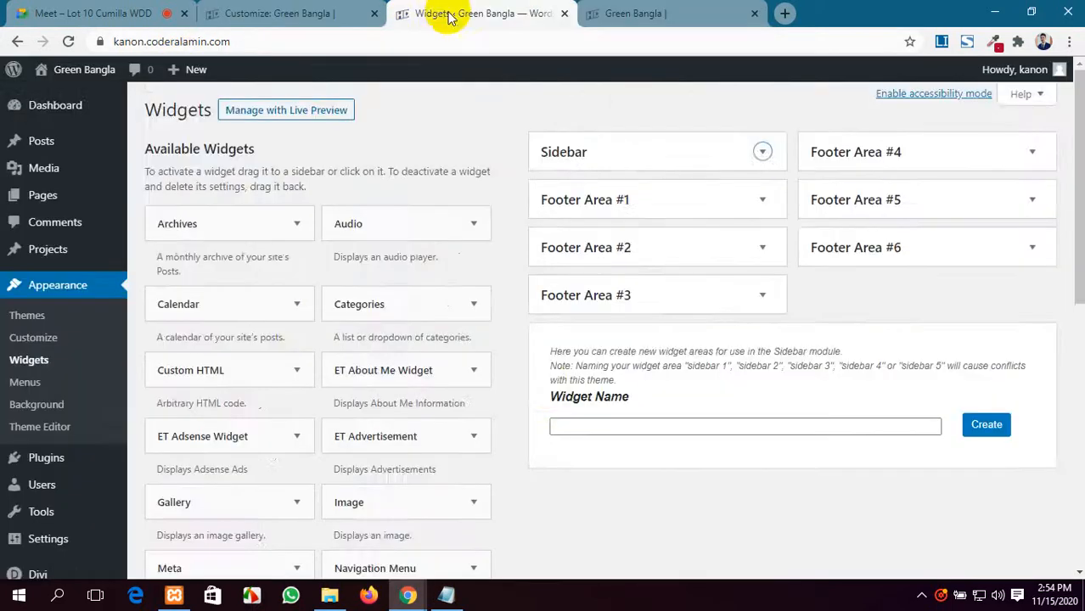
pyautogui.scroll(-2, 548, 244)
pyautogui.scroll(2, 548, 243)
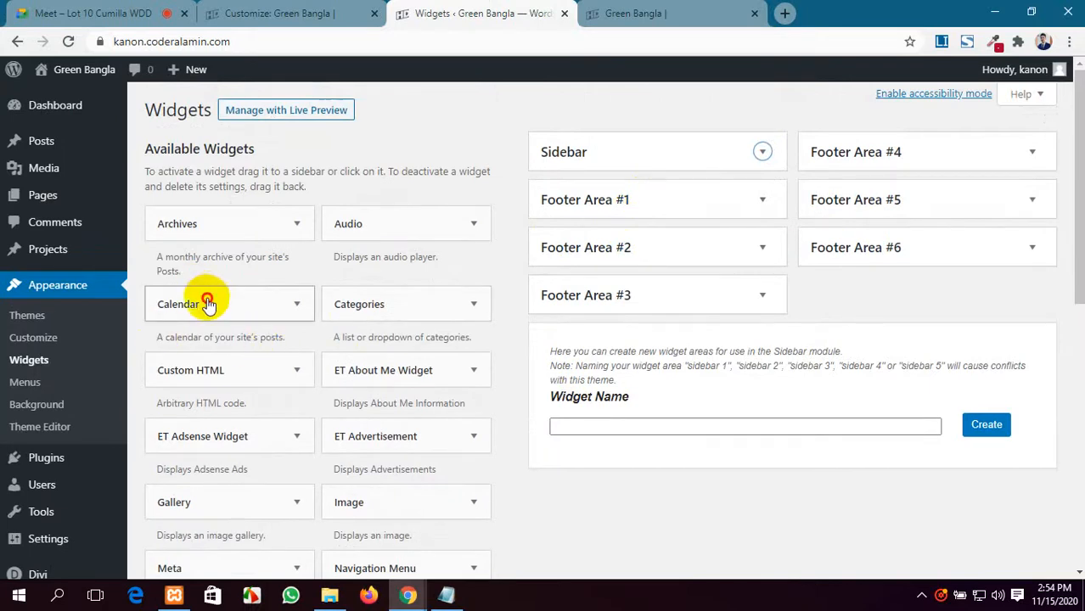
pyautogui.moveTo(208, 304); pyautogui.dragTo(582, 230)
# Expand Footer Area #2 and add the Meta widget to it.
pyautogui.scroll(-3, 351, 278)
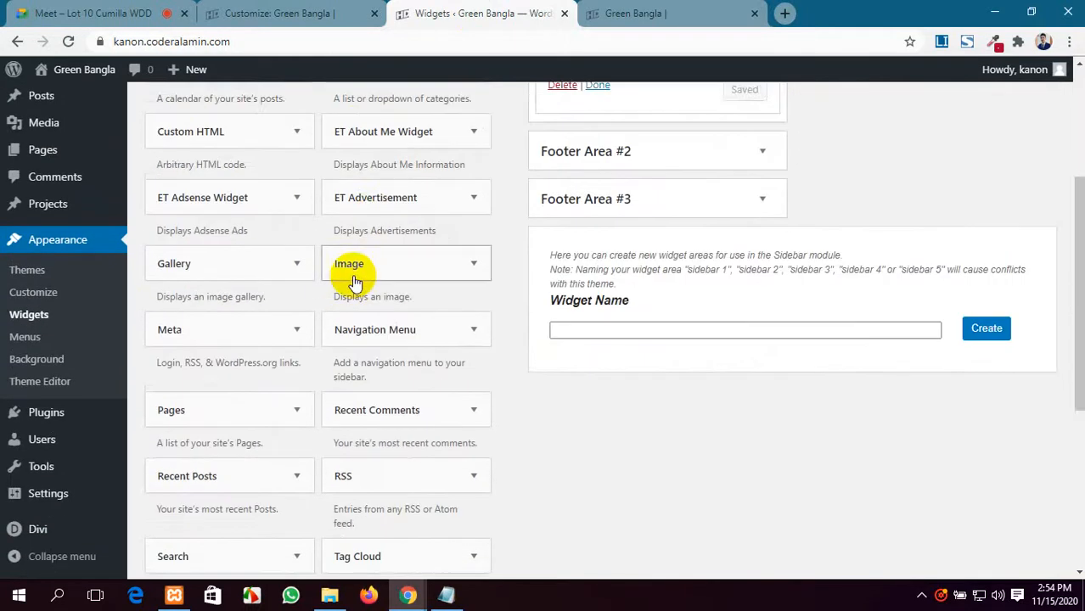
pyautogui.scroll(-2, 355, 282)
pyautogui.scroll(1, 214, 261)
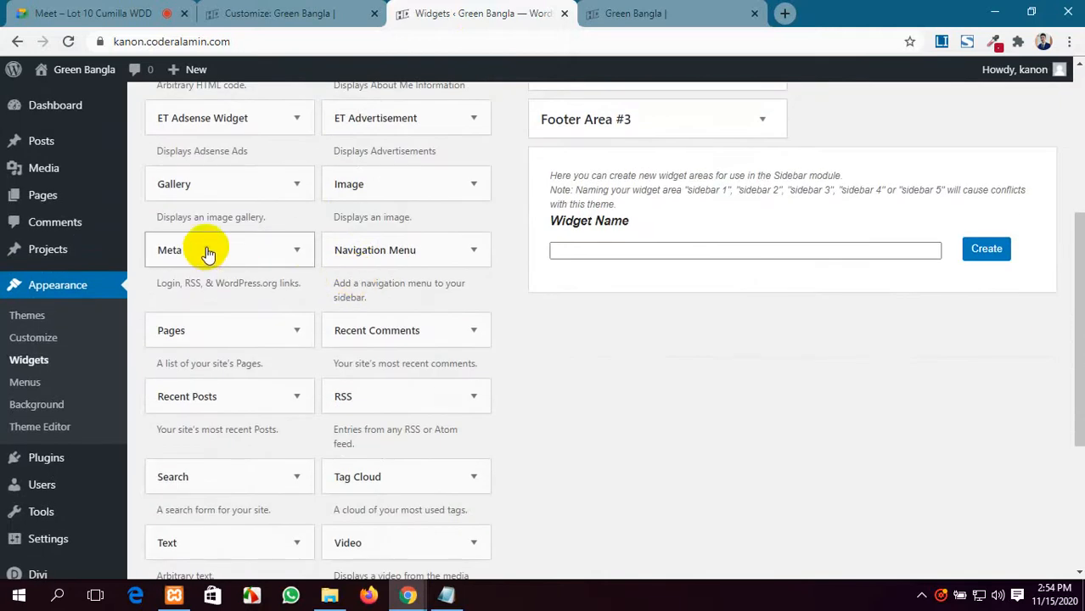
pyautogui.scroll(1, 785, 326)
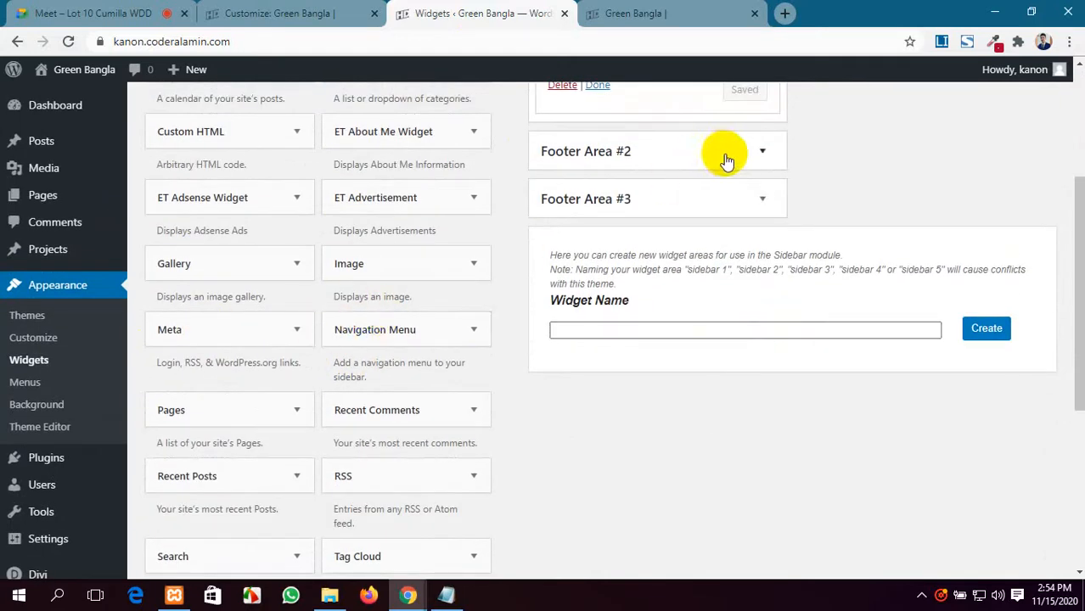
pyautogui.click(727, 161)
pyautogui.moveTo(217, 334); pyautogui.dragTo(670, 183)
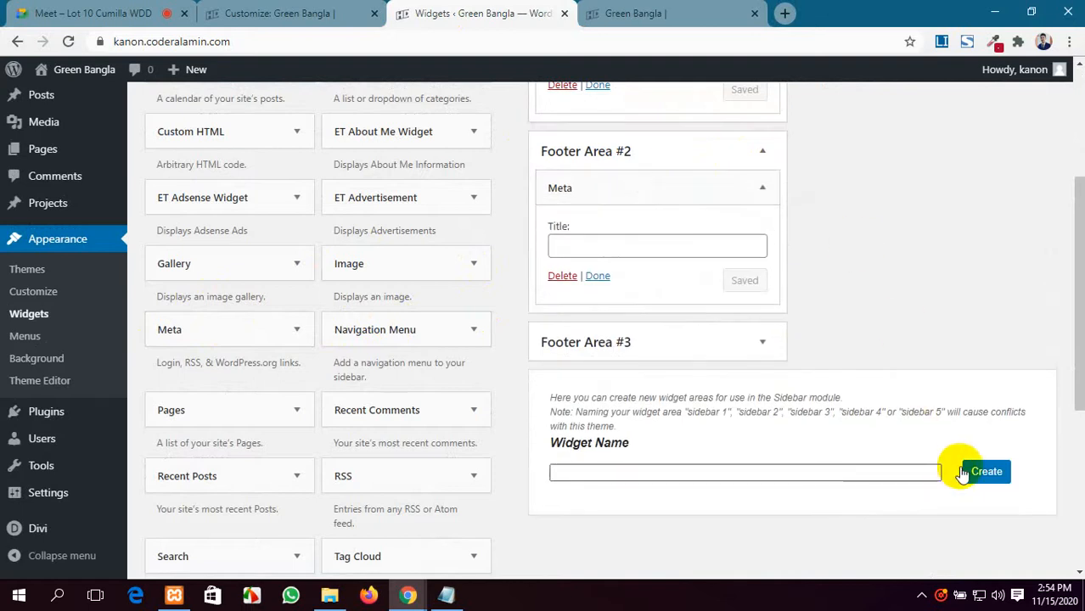
# Reload the live home page and examine how the Calendar and Meta widgets appear in its footer.
pyautogui.scroll(3, 758, 306)
pyautogui.click(627, 12)
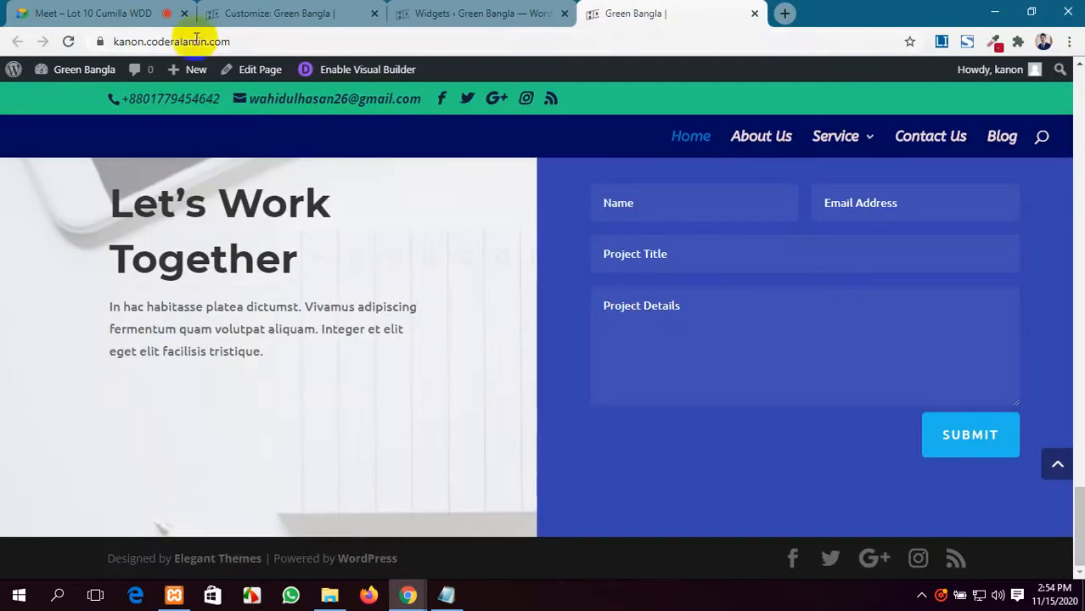
pyautogui.click(68, 41)
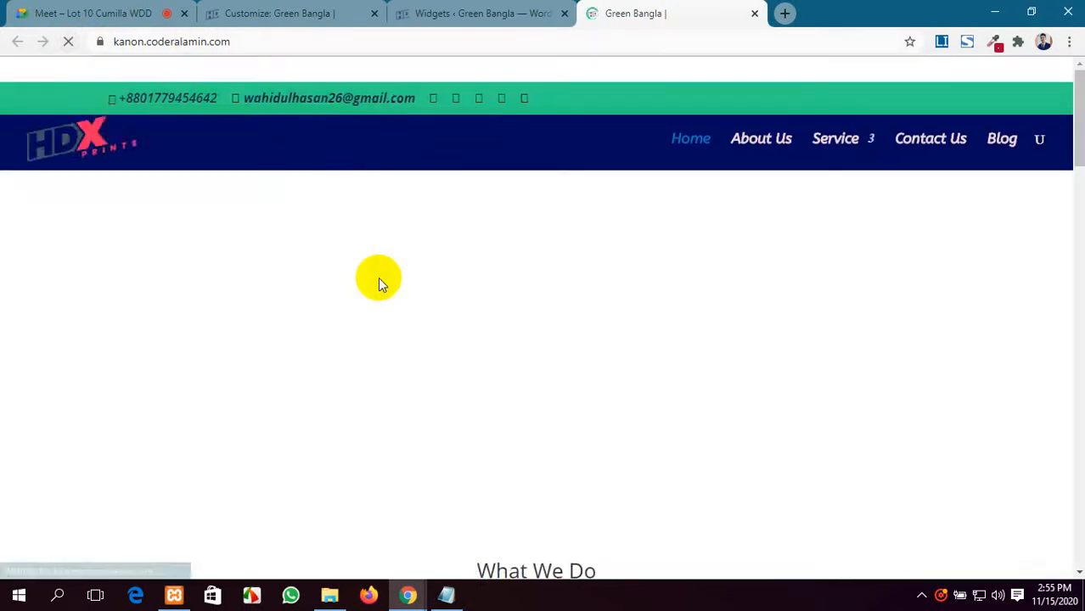
pyautogui.scroll(-3, 378, 277)
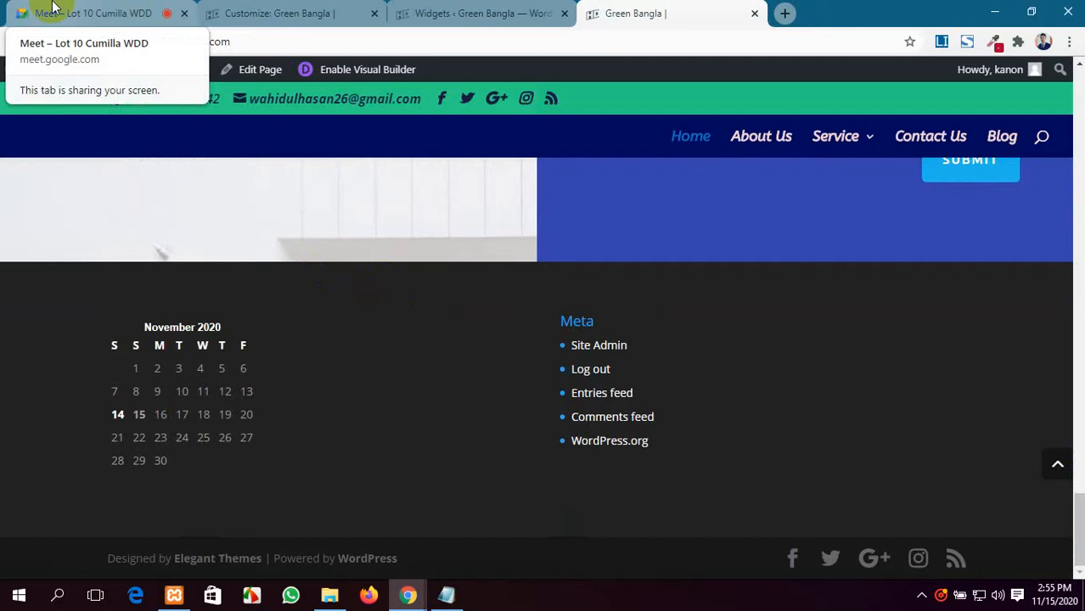
pyautogui.click(475, 12)
pyautogui.click(654, 12)
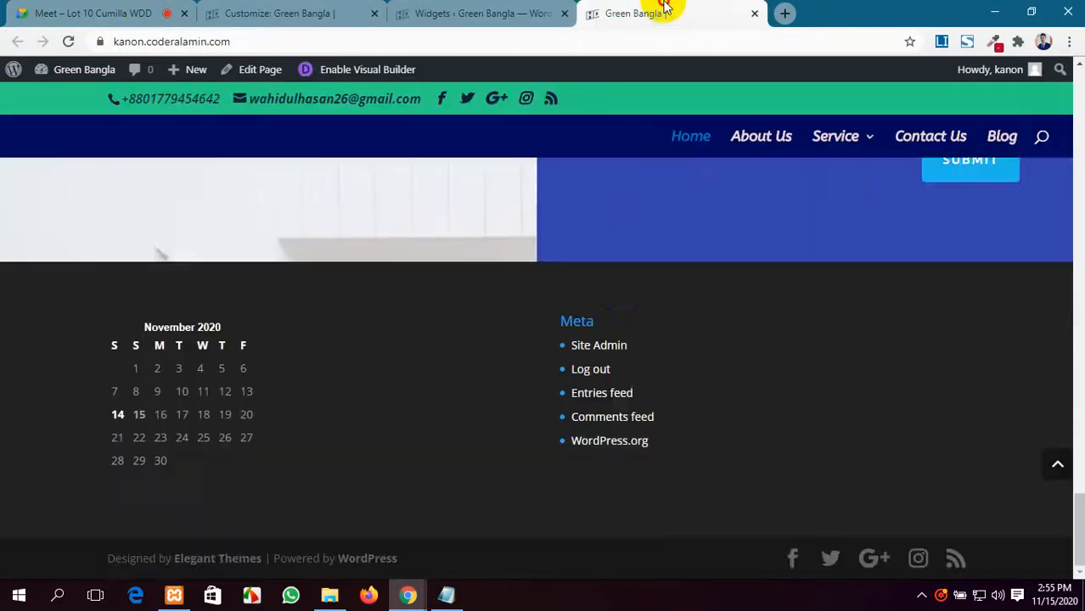
pyautogui.scroll(4, 622, 413)
pyautogui.scroll(-5, 622, 412)
pyautogui.scroll(4, 622, 412)
pyautogui.scroll(-5, 621, 413)
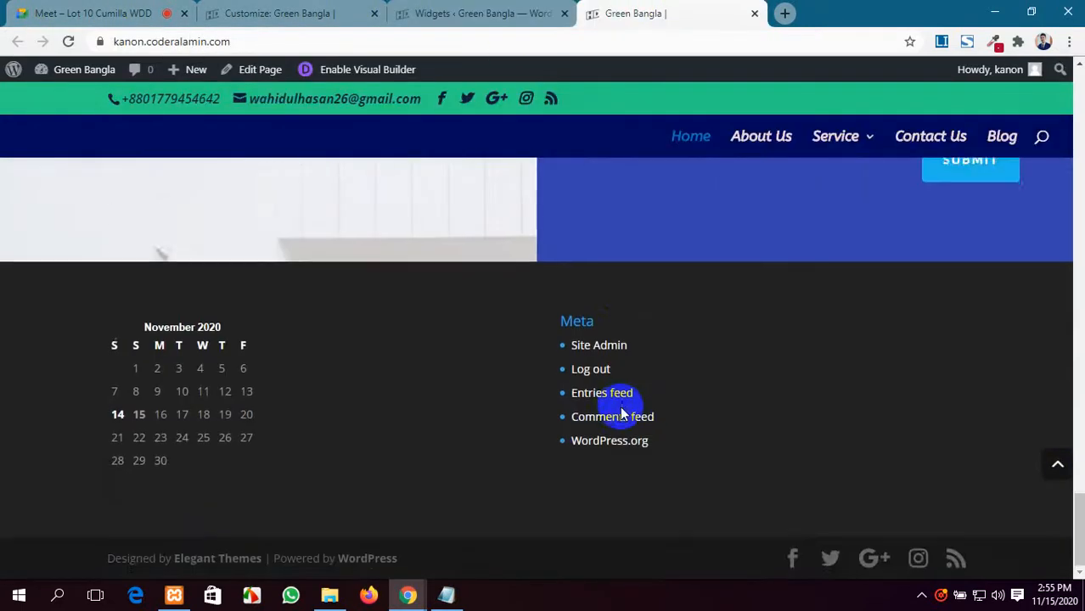
pyautogui.scroll(4, 622, 413)
pyautogui.scroll(-5, 610, 369)
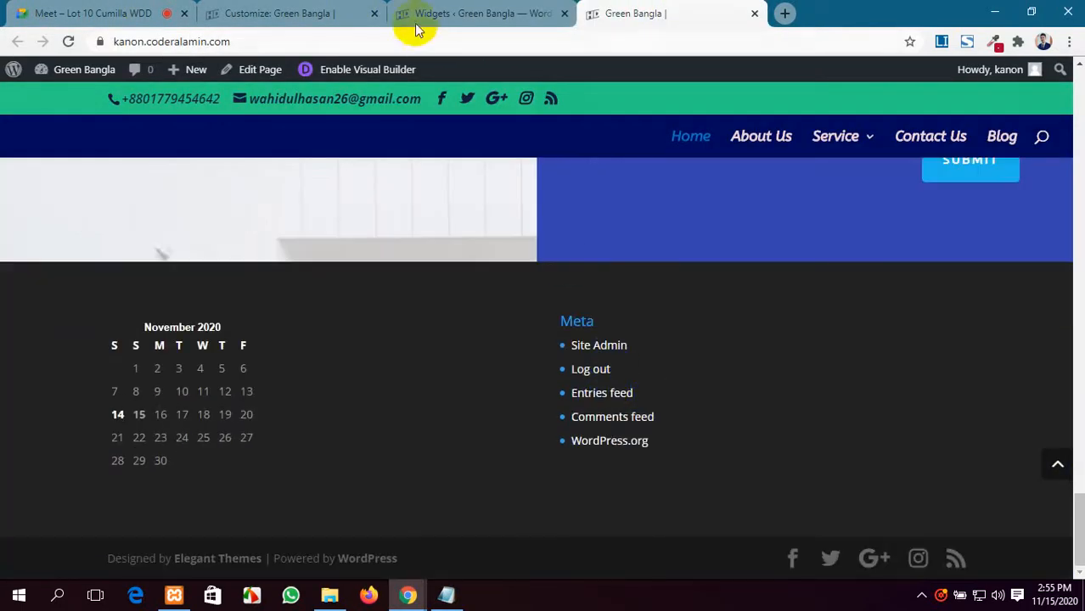
# Return to the dashboard's Widgets page, collapse Footer Area #1 and Footer Area #2, and expand Footer Area #3.
pyautogui.click(416, 24)
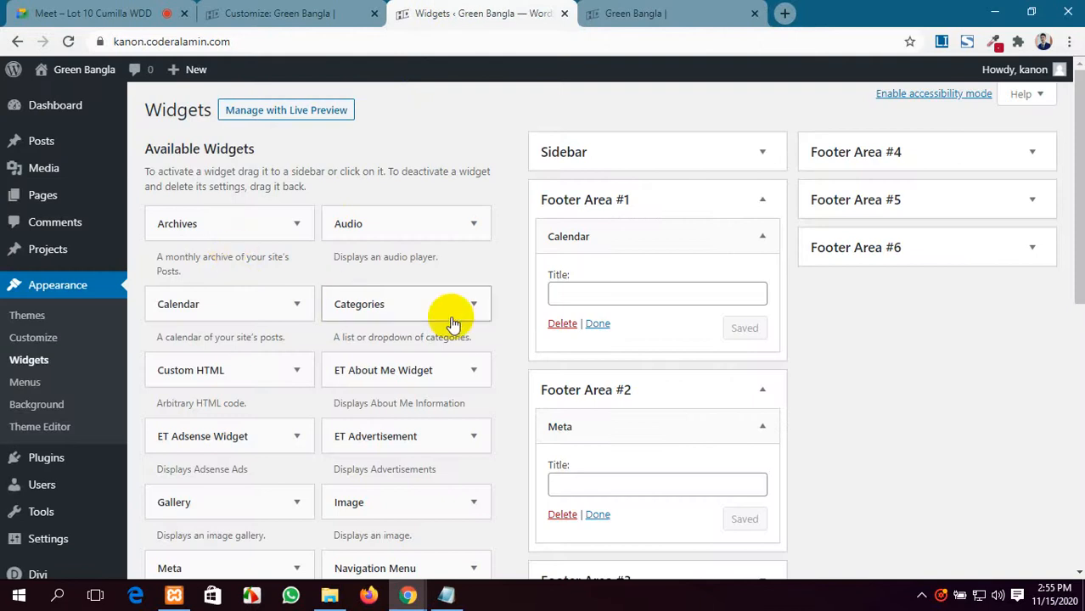
pyautogui.scroll(-1, 726, 359)
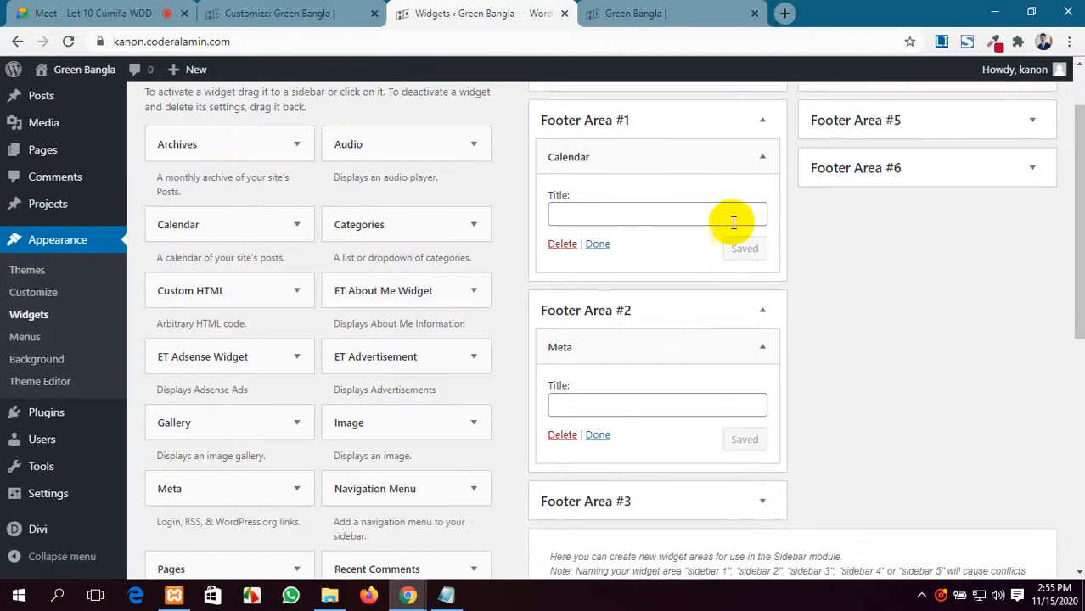
pyautogui.click(767, 124)
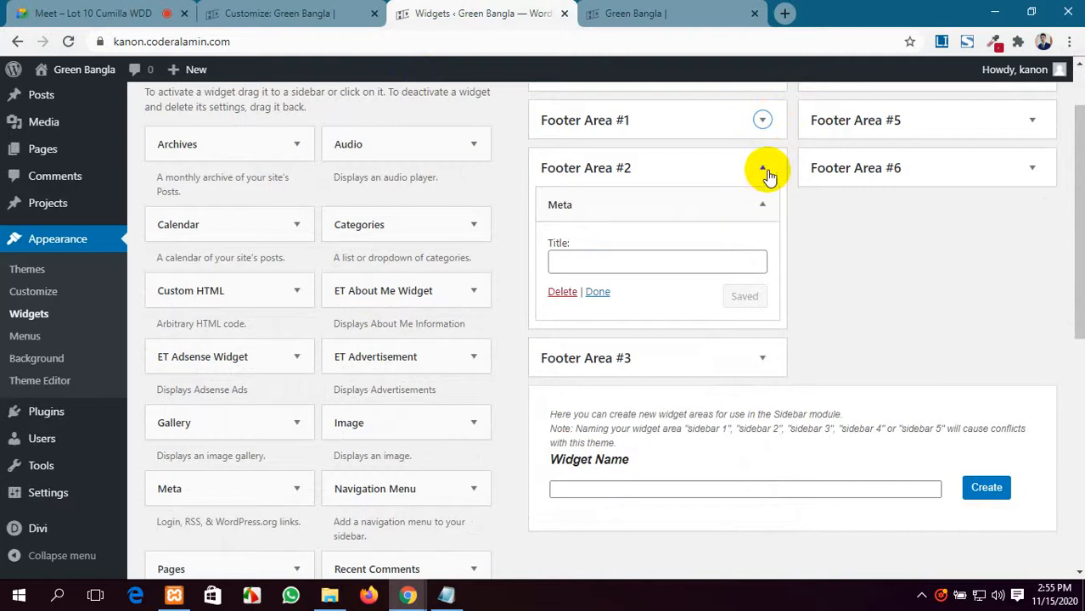
pyautogui.click(766, 172)
pyautogui.click(675, 227)
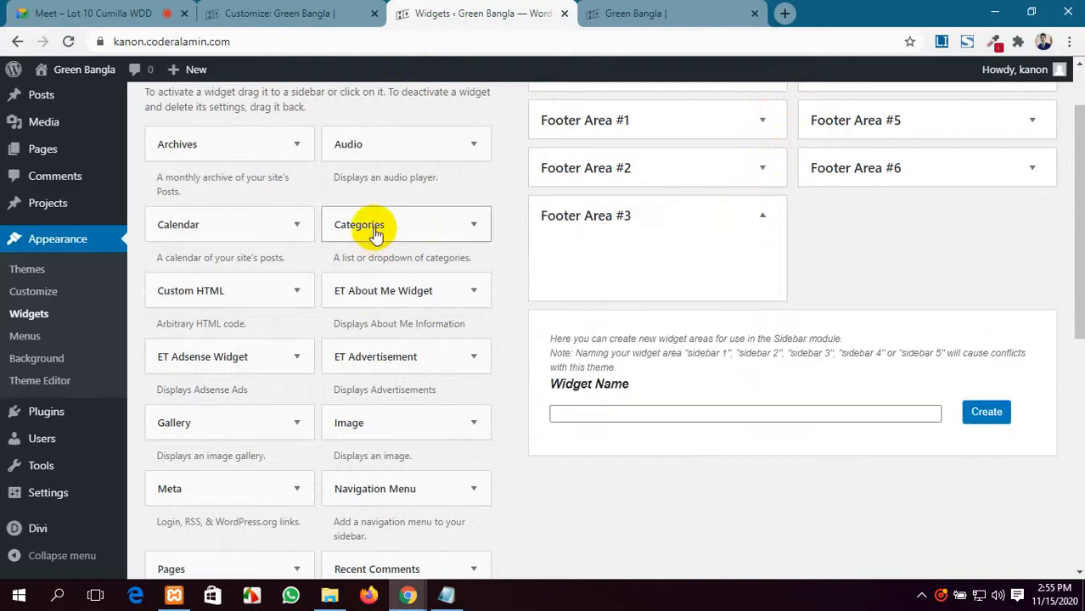
# Add the Navigation Menu widget to Footer Area #3 and reload the live home page to check its footer.
pyautogui.scroll(-2, 361, 293)
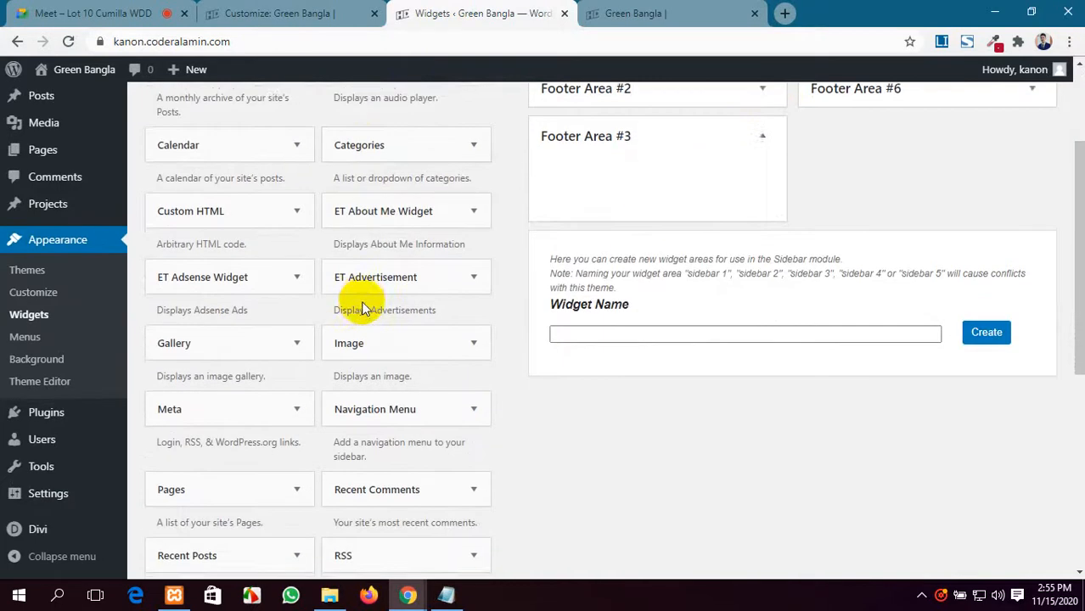
pyautogui.scroll(-1, 361, 304)
pyautogui.scroll(3, 412, 268)
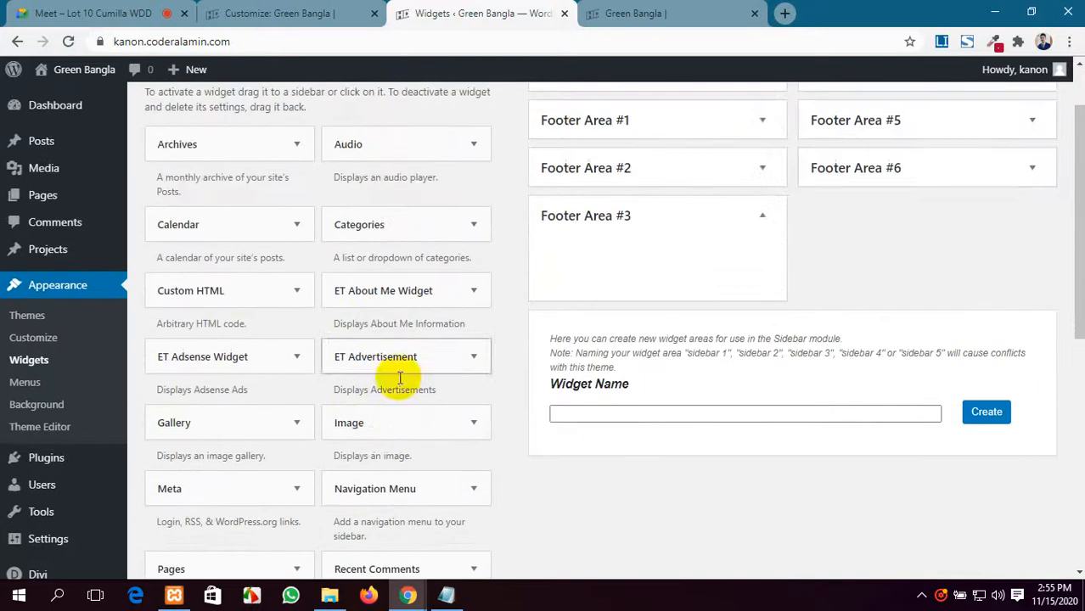
pyautogui.moveTo(388, 490); pyautogui.dragTo(617, 269)
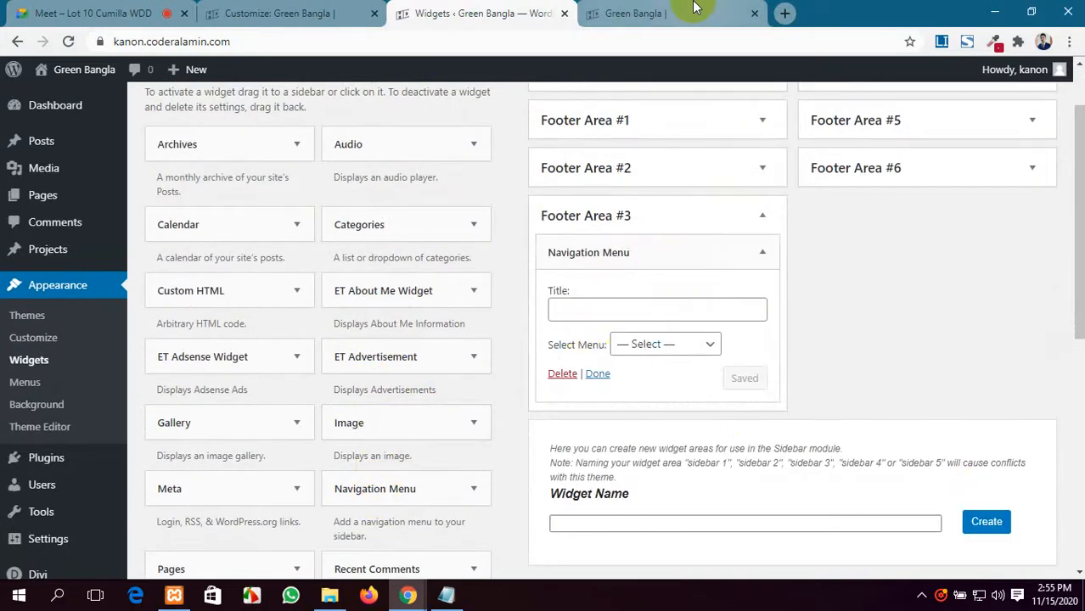
pyautogui.click(636, 12)
pyautogui.click(70, 42)
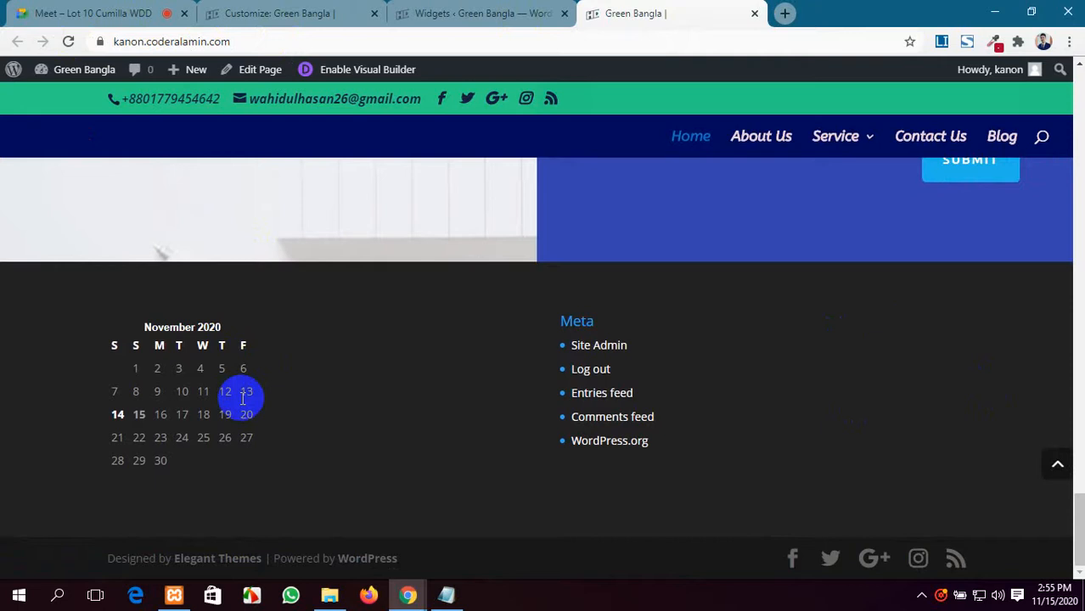
# Set the footer's column layout to three equal columns in the customizer, publish it, and reload the live home page.
pyautogui.click(306, 6)
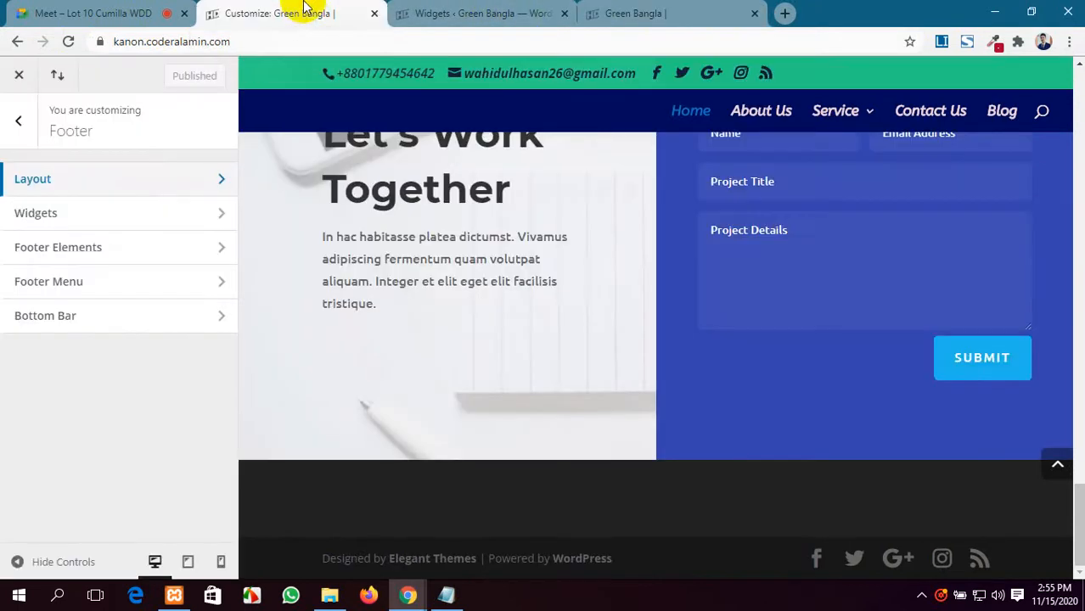
pyautogui.click(164, 195)
pyautogui.click(121, 214)
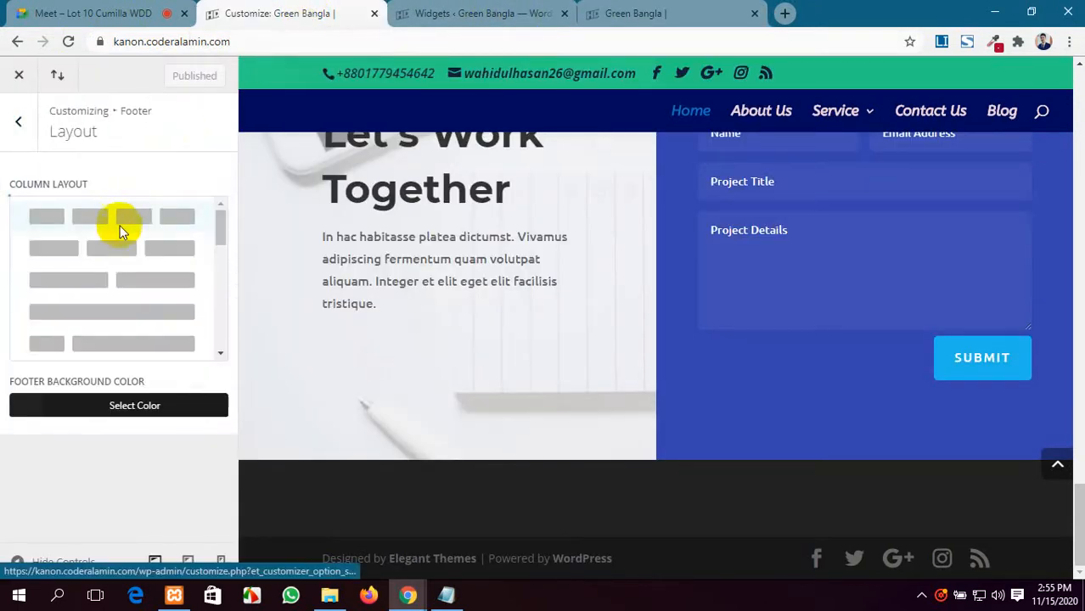
pyautogui.click(128, 254)
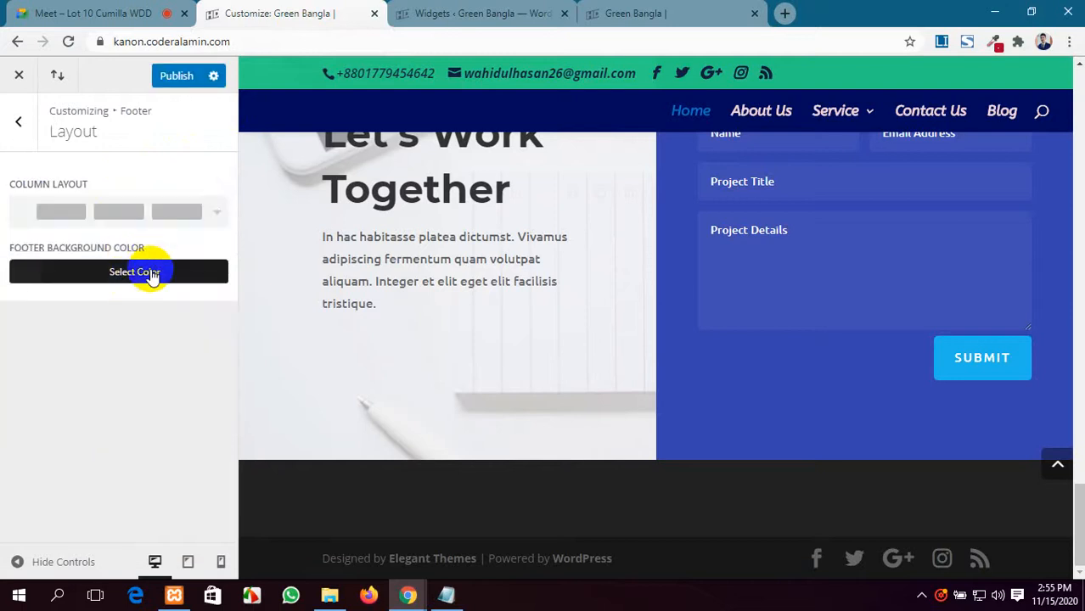
pyautogui.click(180, 76)
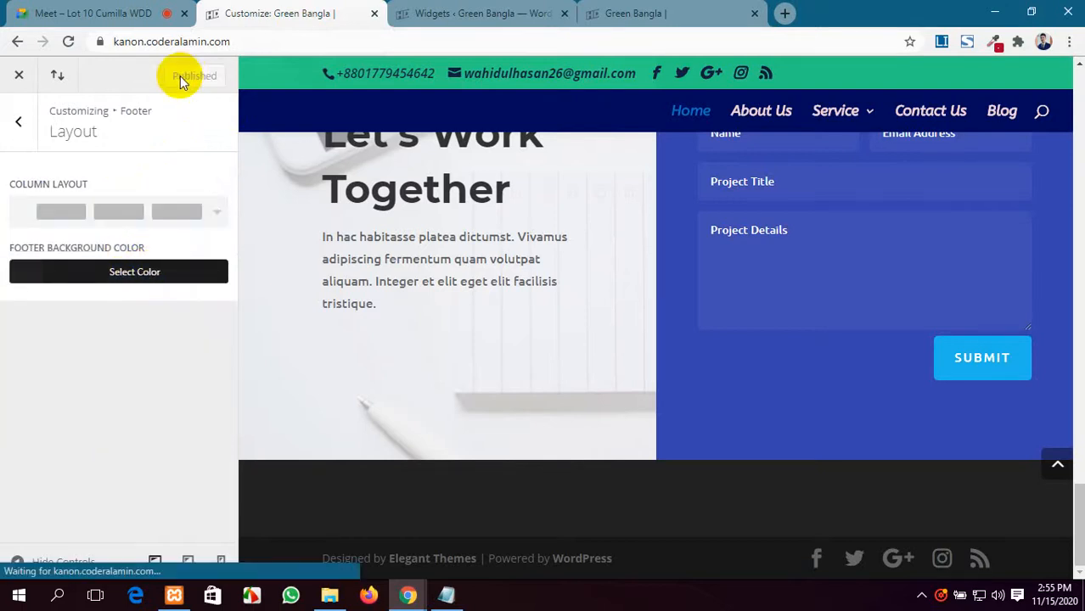
pyautogui.click(646, 12)
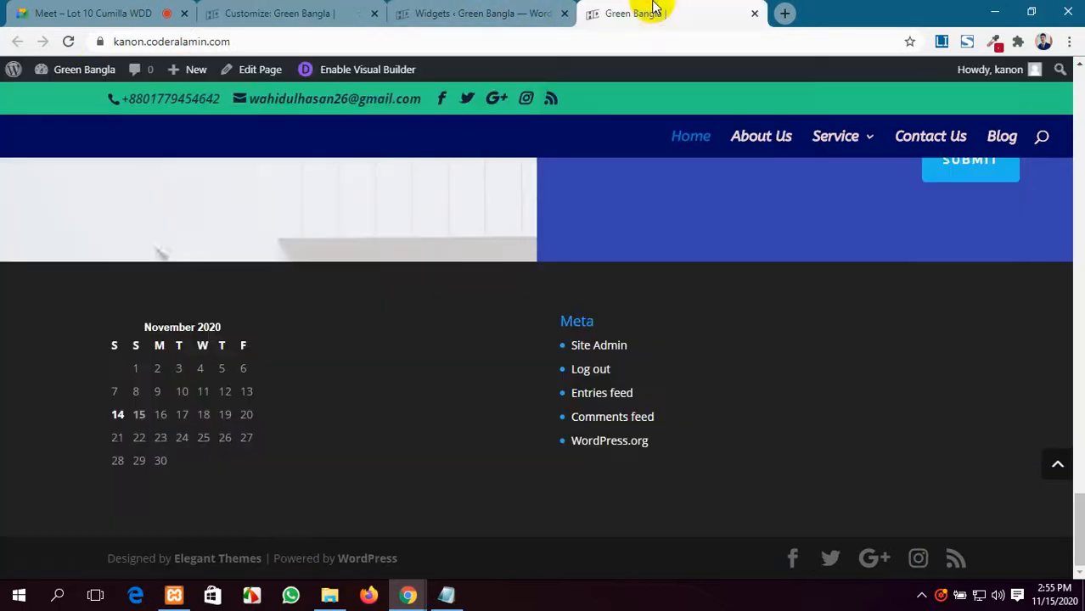
pyautogui.click(69, 42)
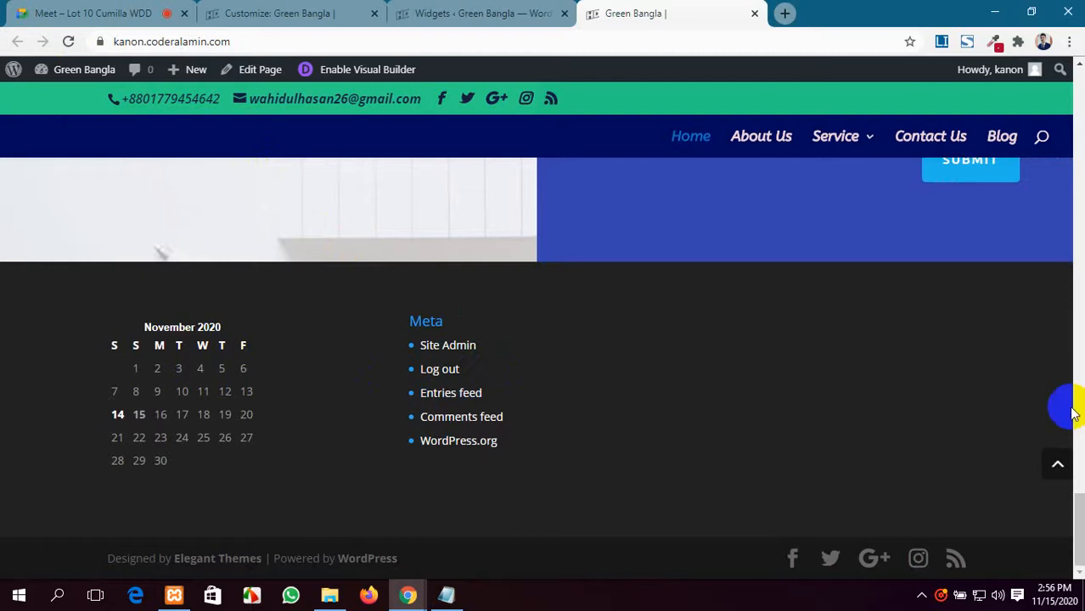
# Title the Navigation Menu widget in Footer Area #3 "Navigation" and save it.
pyautogui.click(450, 10)
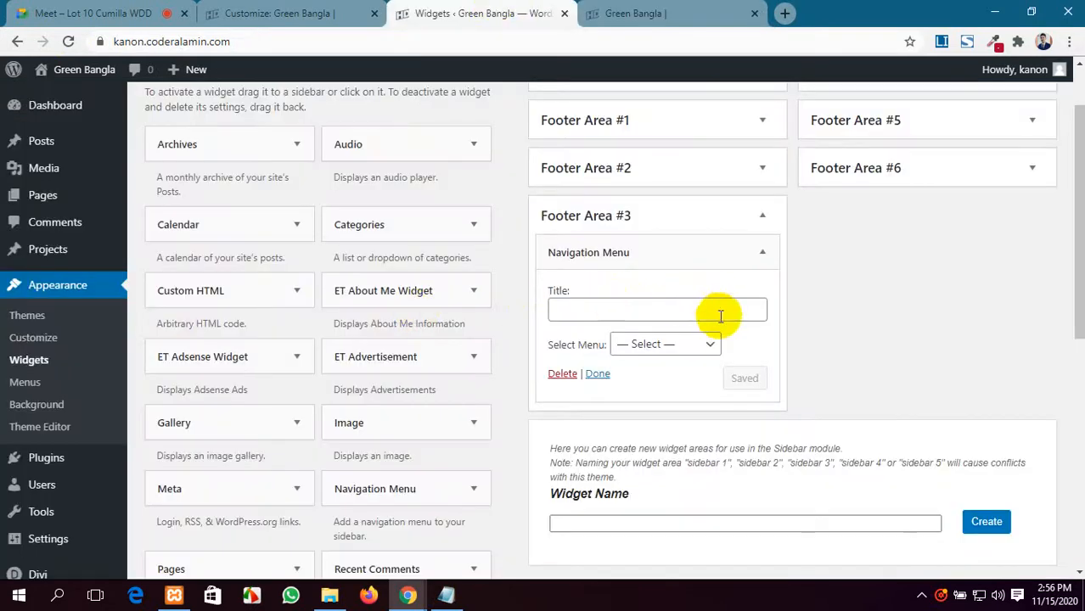
pyautogui.click(643, 313)
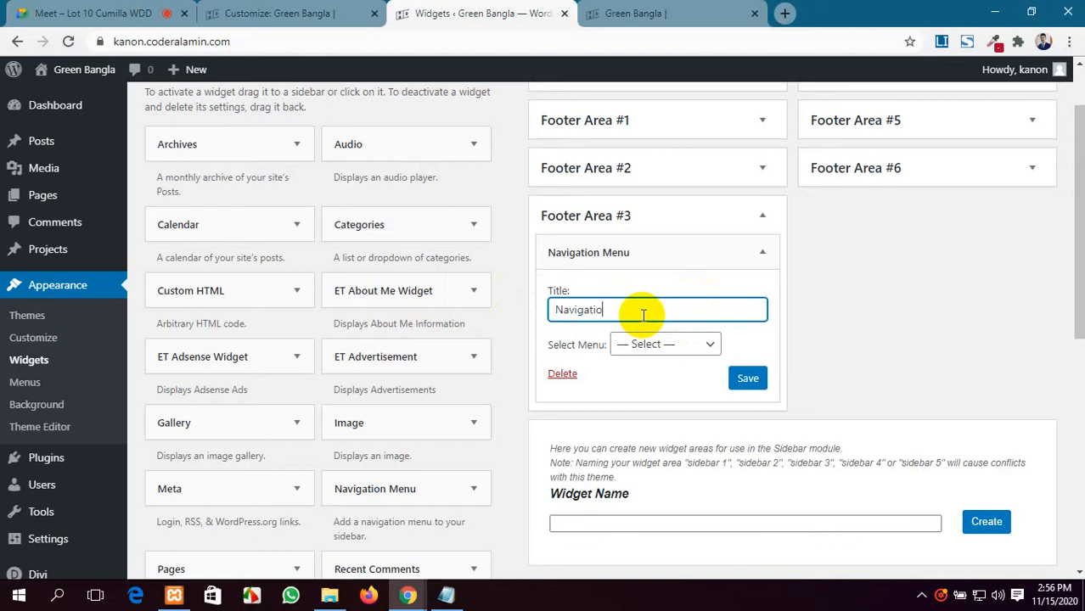
pyautogui.click(747, 378)
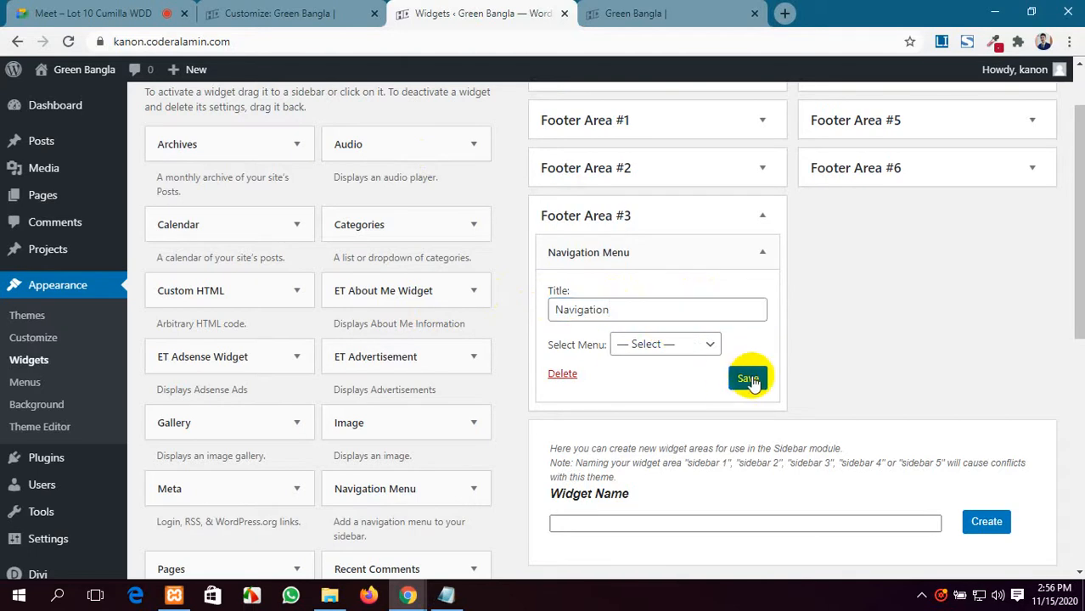
pyautogui.click(687, 7)
pyautogui.click(475, 14)
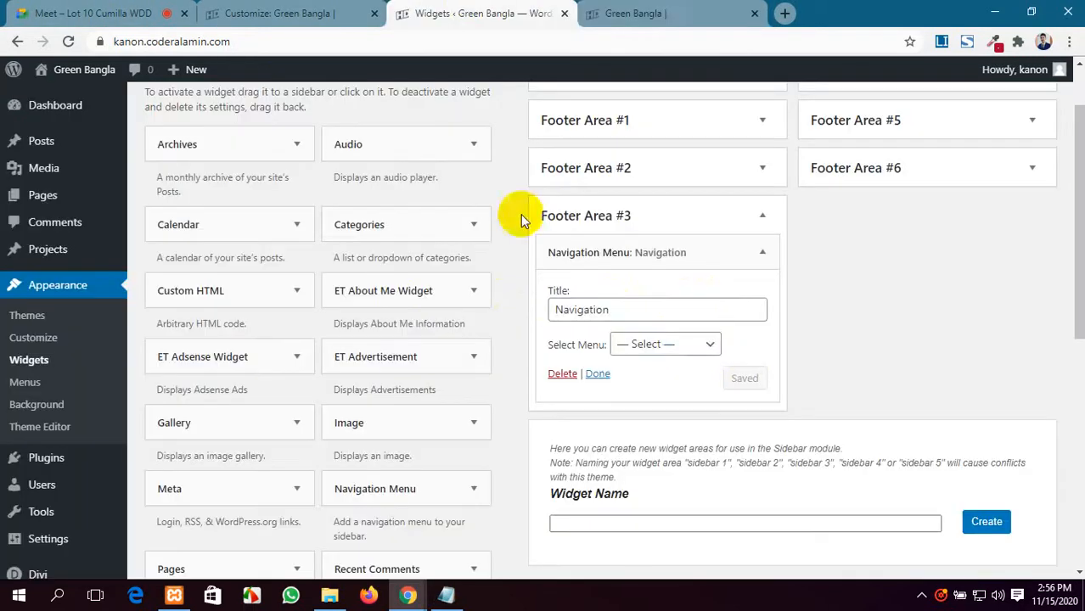
# Assign main-menu to the Navigation Menu widget, save it, and reload the live home page.
pyautogui.click(705, 350)
pyautogui.click(685, 380)
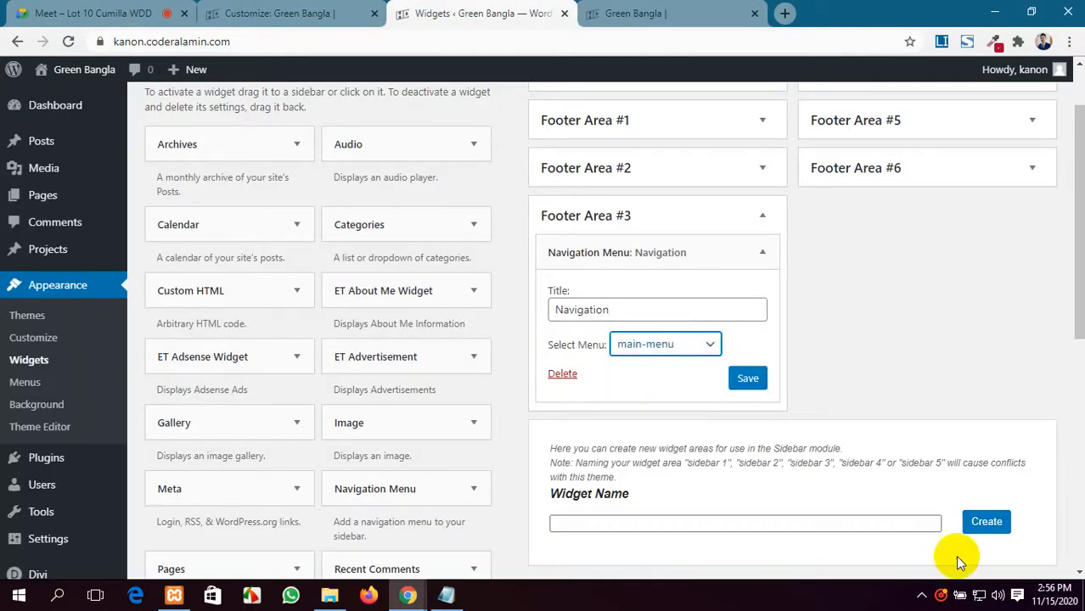
pyautogui.click(748, 378)
pyautogui.click(629, 14)
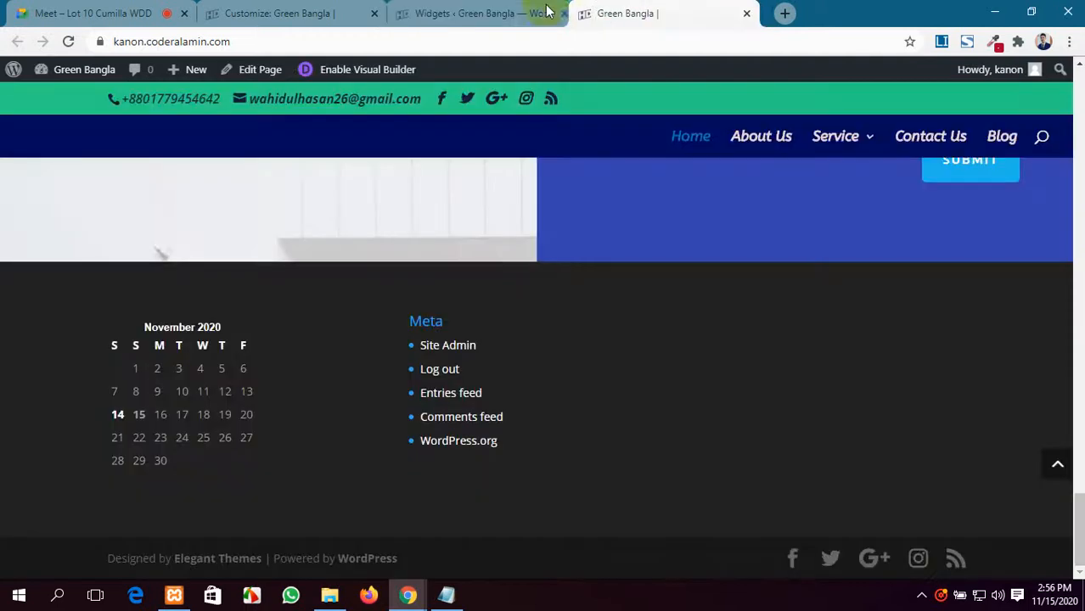
pyautogui.click(68, 40)
# Switch to Google Meet, admit the waiting participant, and return to the live home page's footer.
pyautogui.click(85, 12)
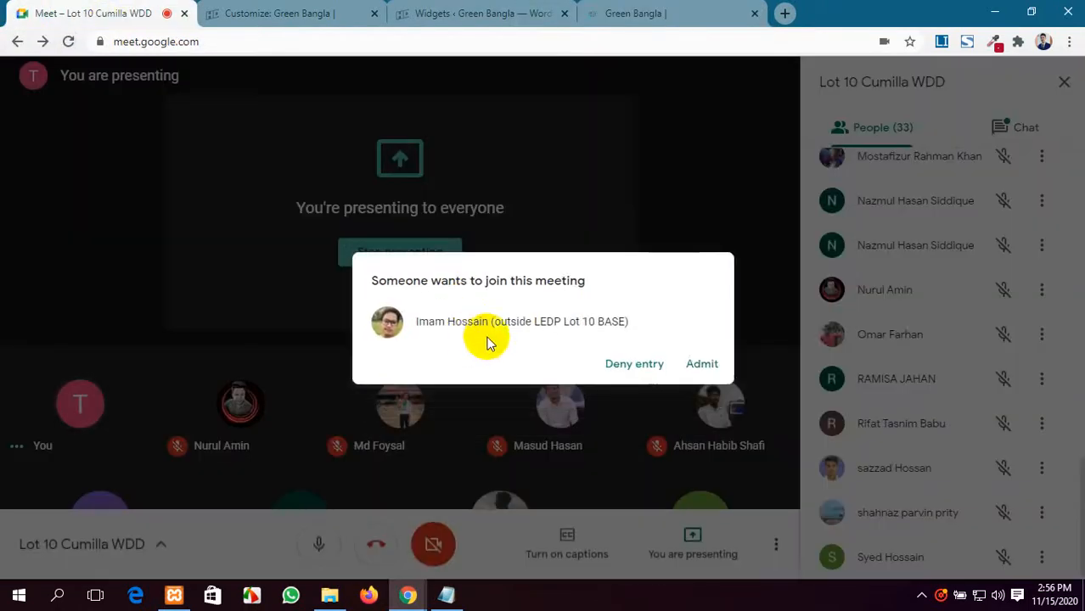
pyautogui.click(701, 364)
pyautogui.click(624, 12)
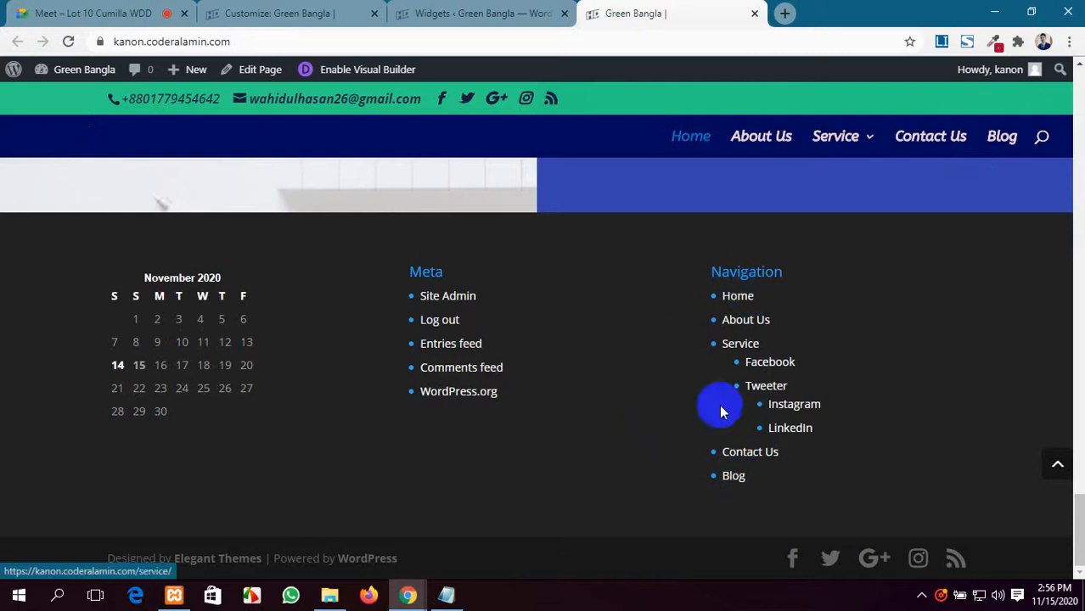
# Set the footer's column layout back to two equal columns in the customizer, publish it, and reload the live home page.
pyautogui.click(280, 13)
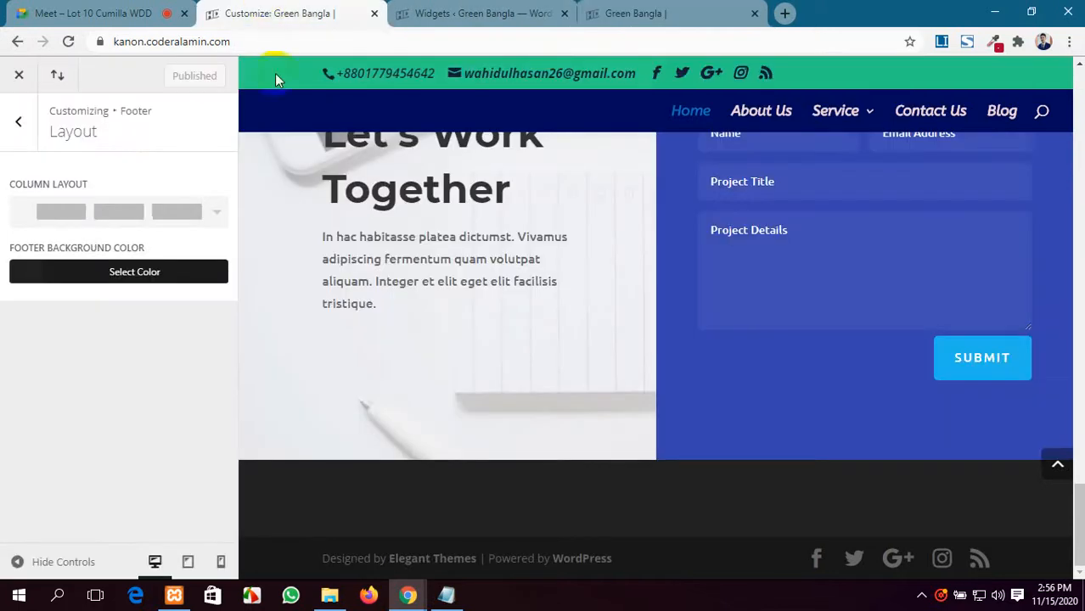
pyautogui.click(143, 218)
pyautogui.click(136, 282)
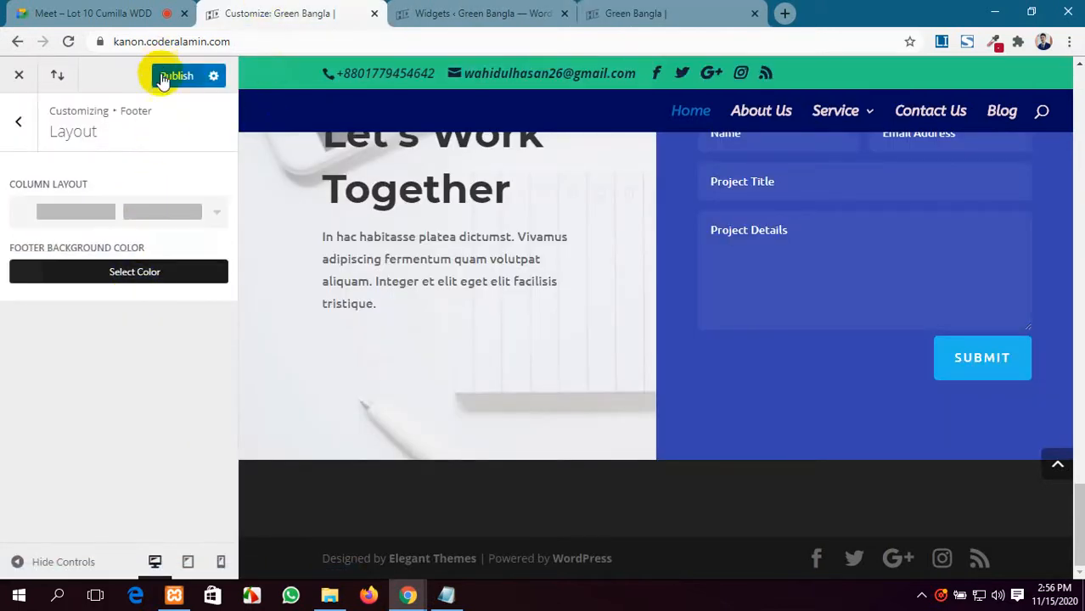
pyautogui.click(192, 74)
pyautogui.click(702, 10)
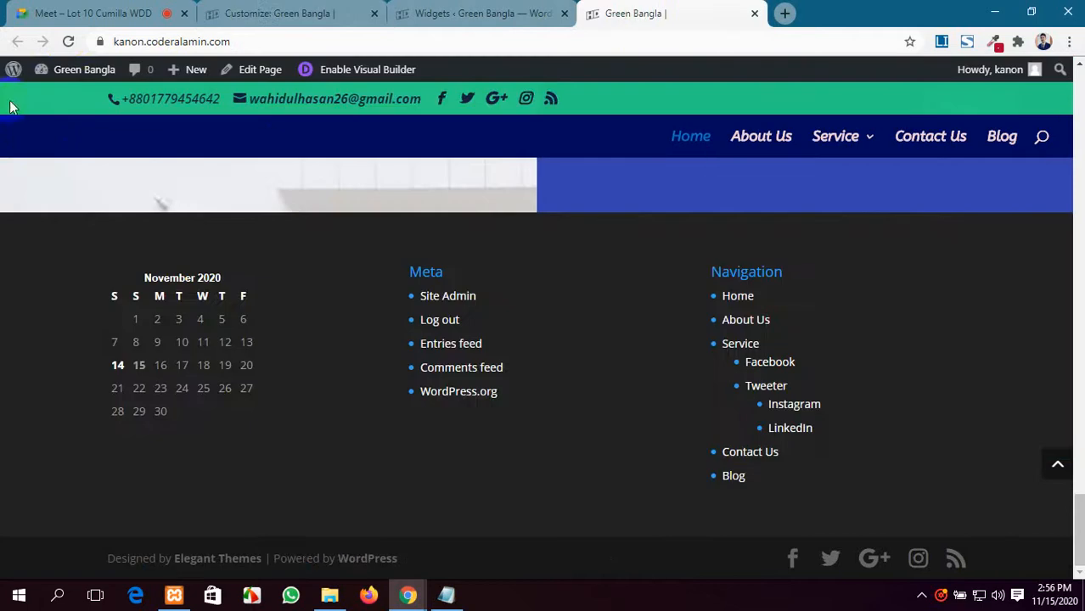
pyautogui.click(68, 43)
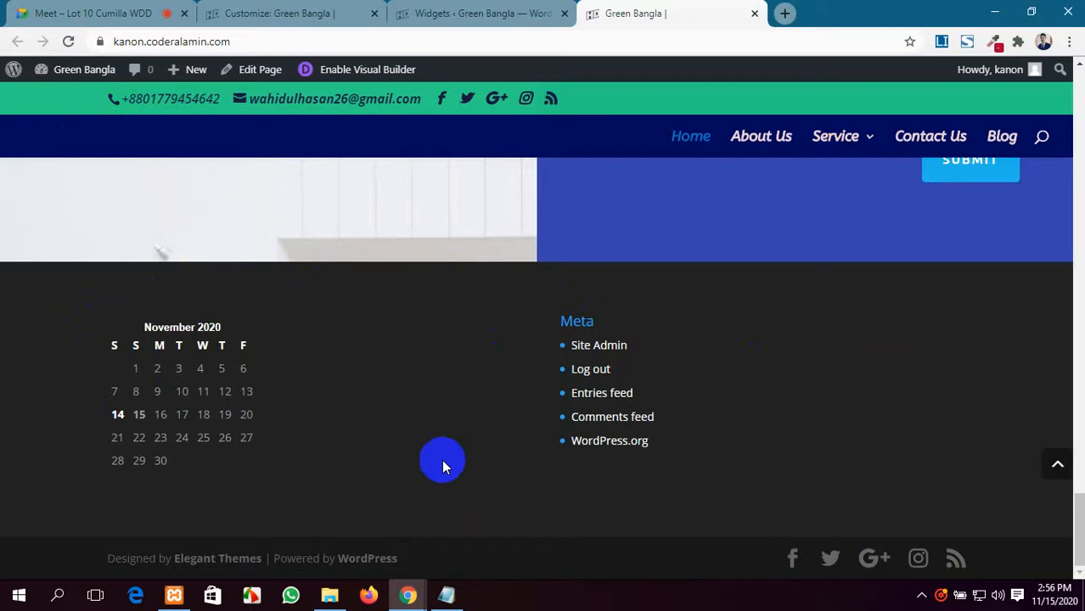
# Examine the full list of footer column layouts in the customizer.
pyautogui.click(269, 11)
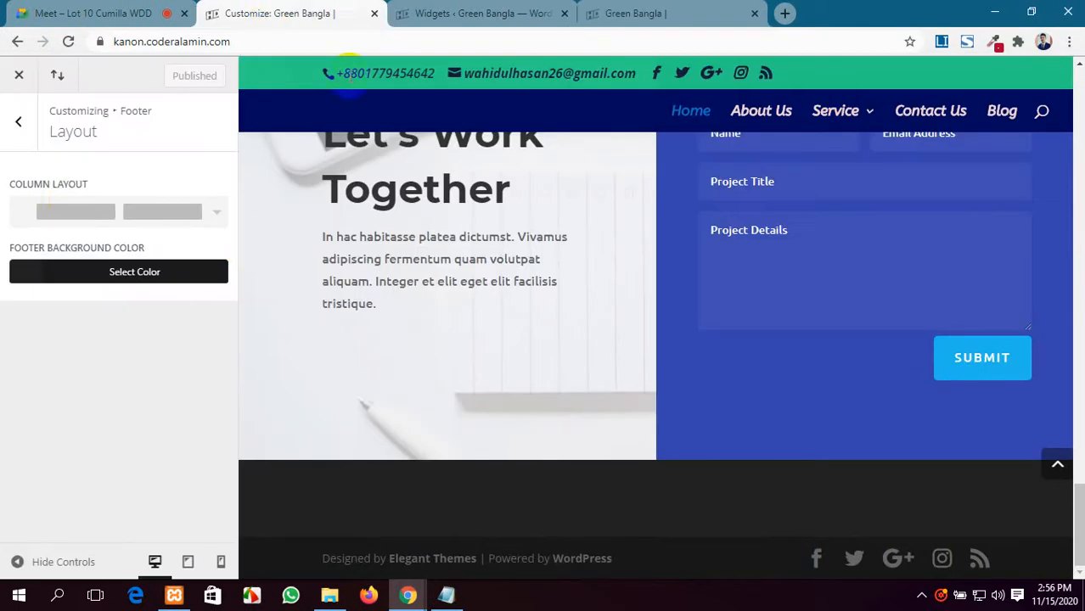
pyautogui.click(91, 214)
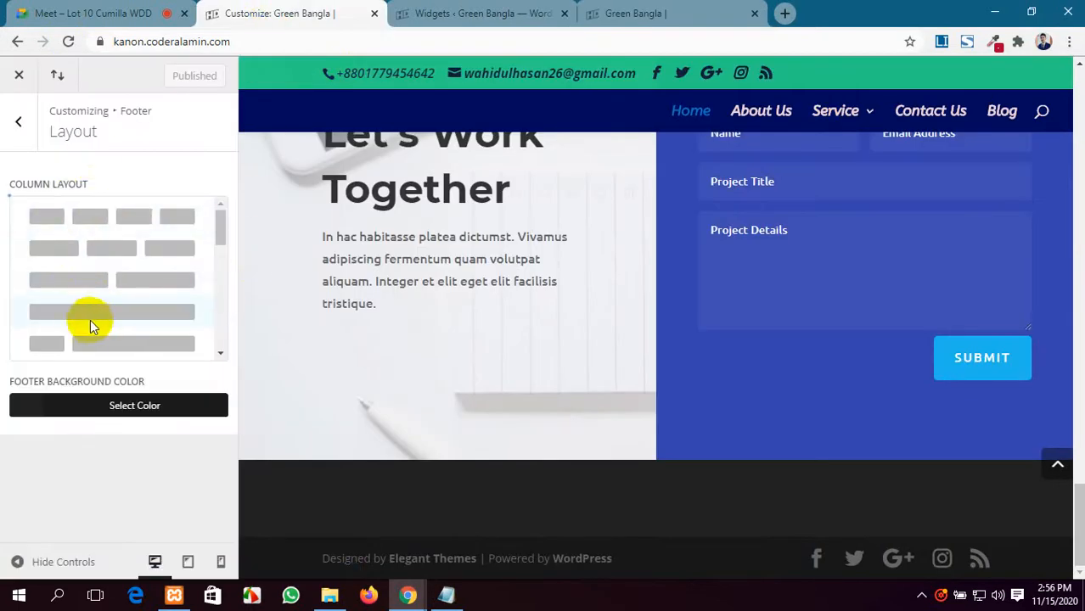
pyautogui.scroll(-5, 98, 311)
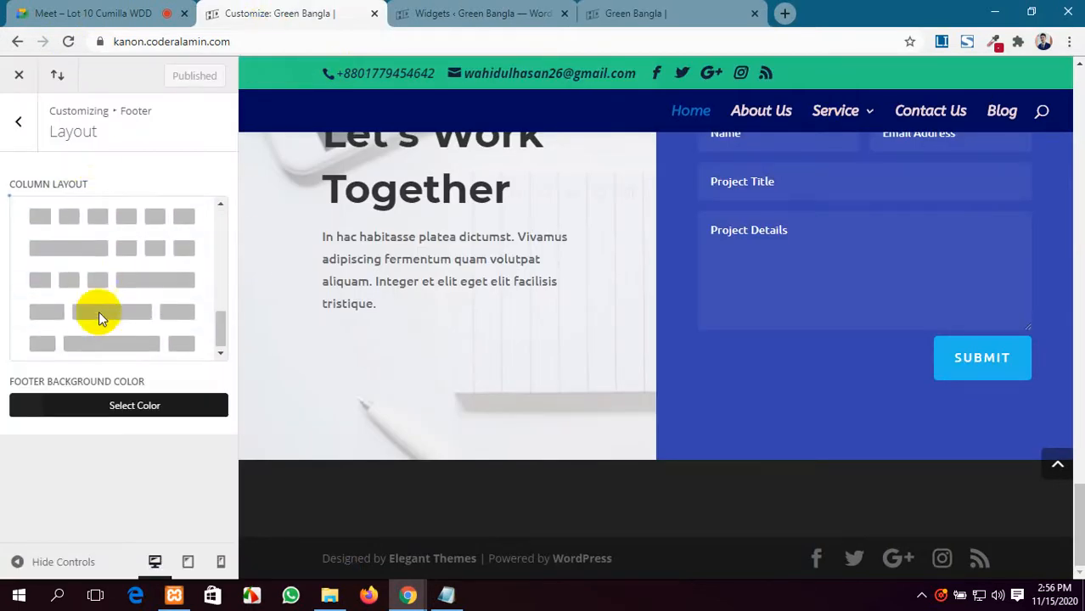
pyautogui.scroll(5, 99, 310)
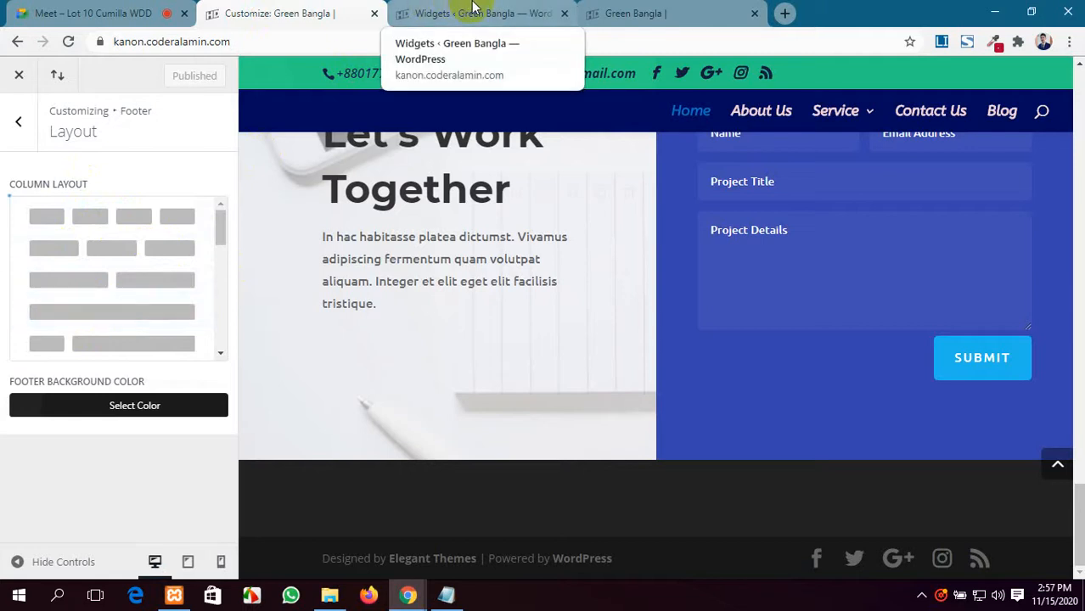
# Compare the footer areas and available widgets on the Widgets page with the live home page's footer.
pyautogui.click(506, 7)
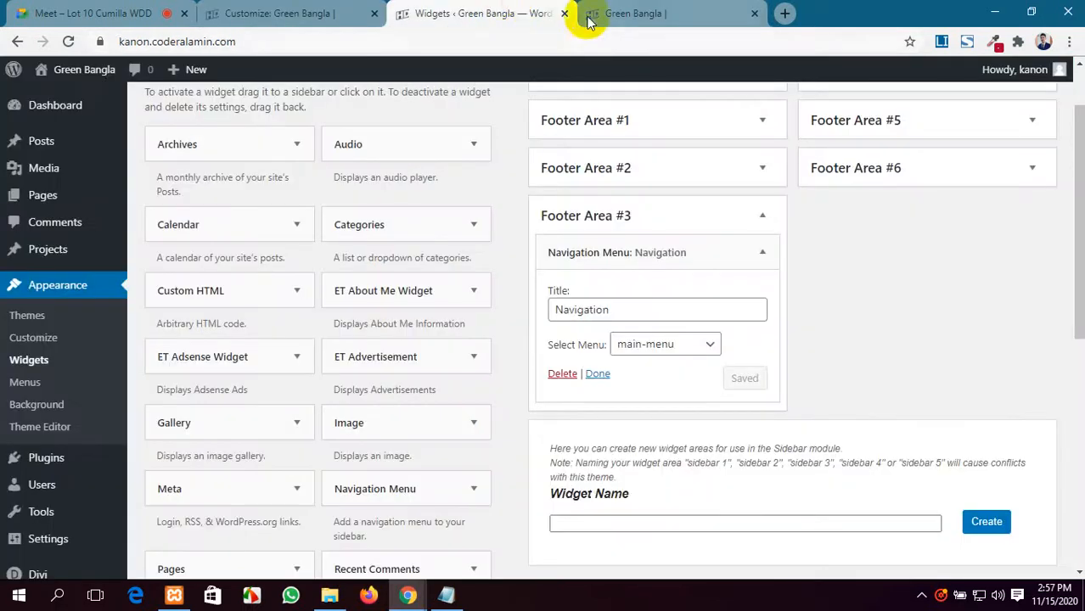
pyautogui.click(637, 13)
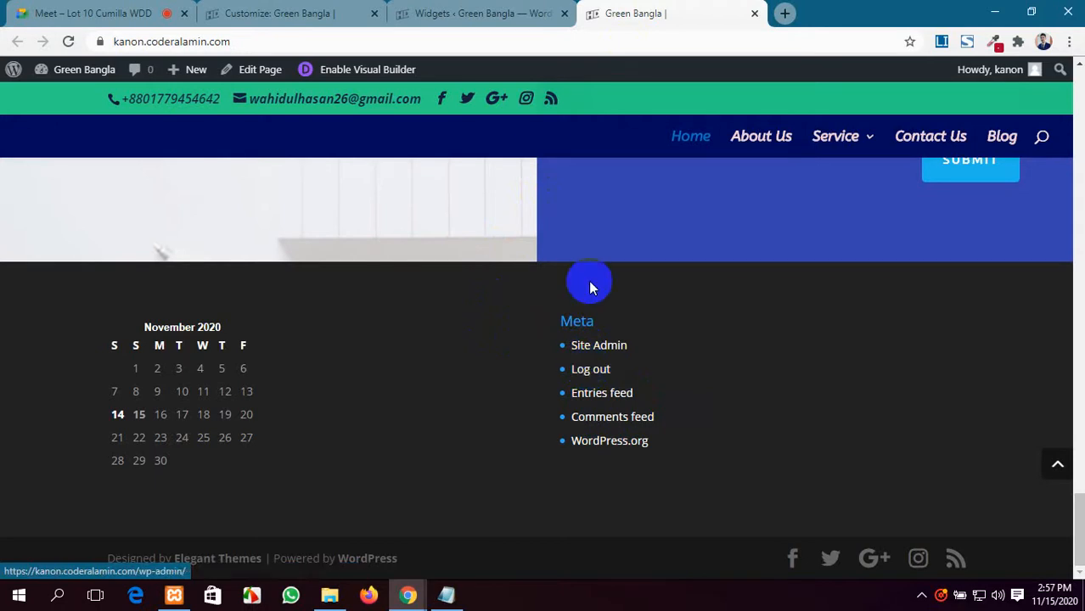
pyautogui.click(450, 12)
pyautogui.scroll(-4, 436, 286)
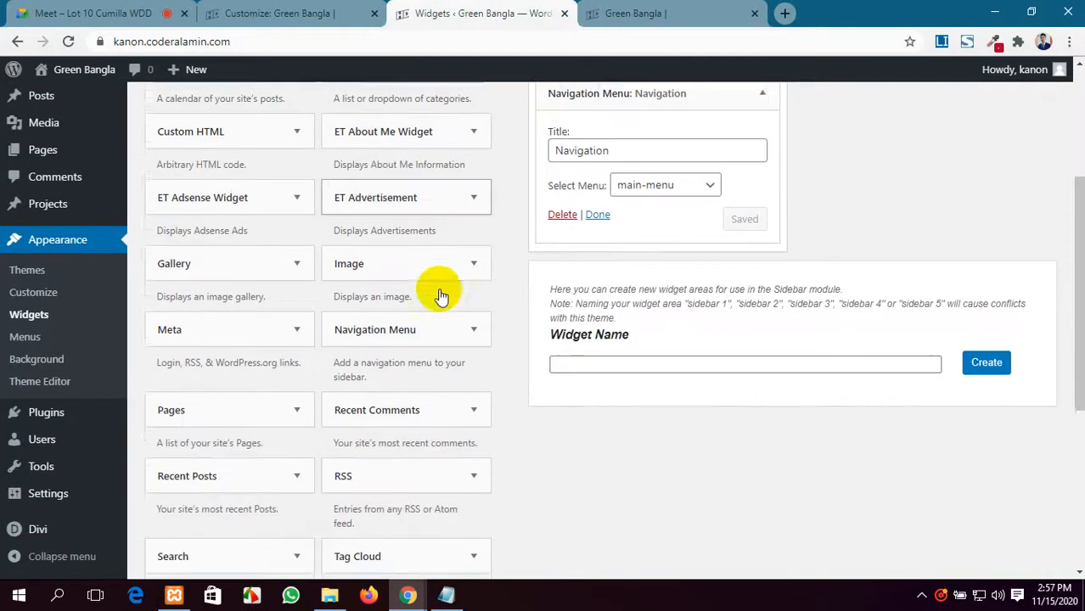
pyautogui.scroll(5, 444, 290)
pyautogui.click(633, 12)
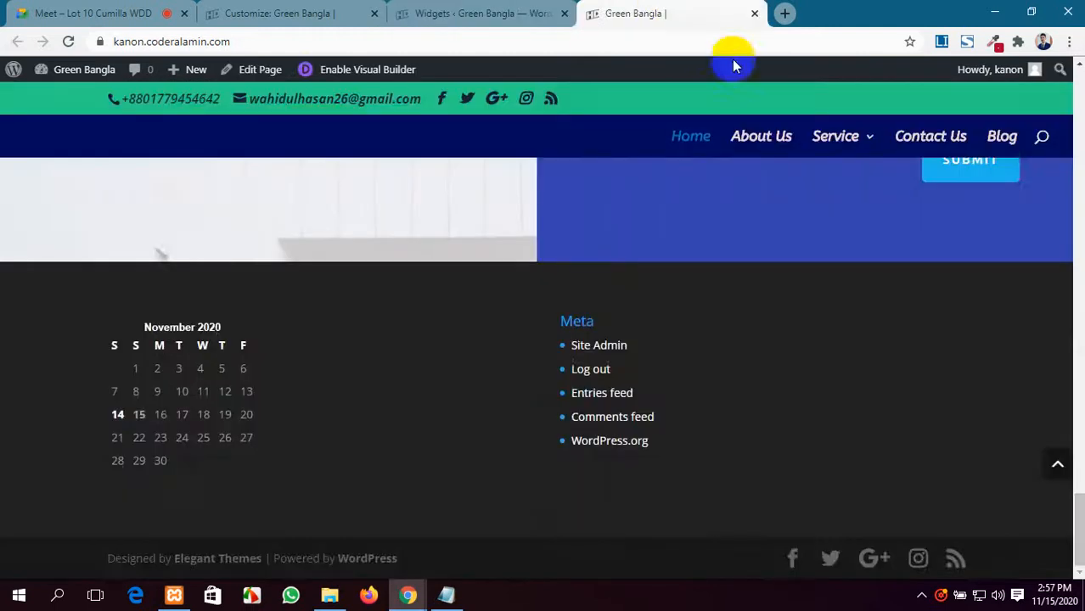
pyautogui.scroll(4, 603, 323)
pyautogui.scroll(-4, 623, 354)
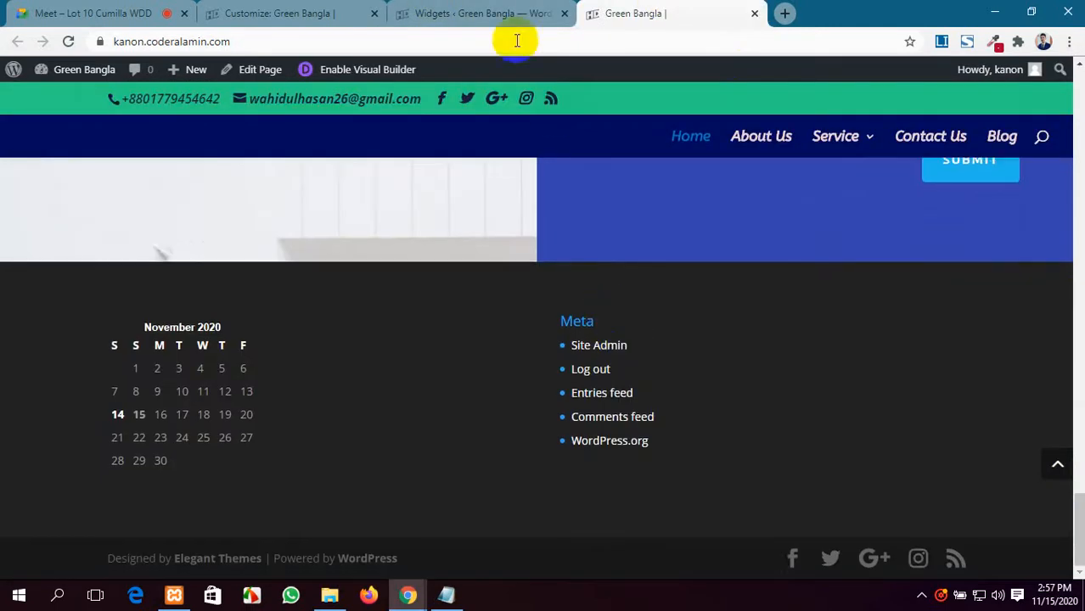
# Compare the customizer's footer column layouts with the footer areas on the Widgets page and the live home page's footer.
pyautogui.click(485, 12)
pyautogui.click(323, 12)
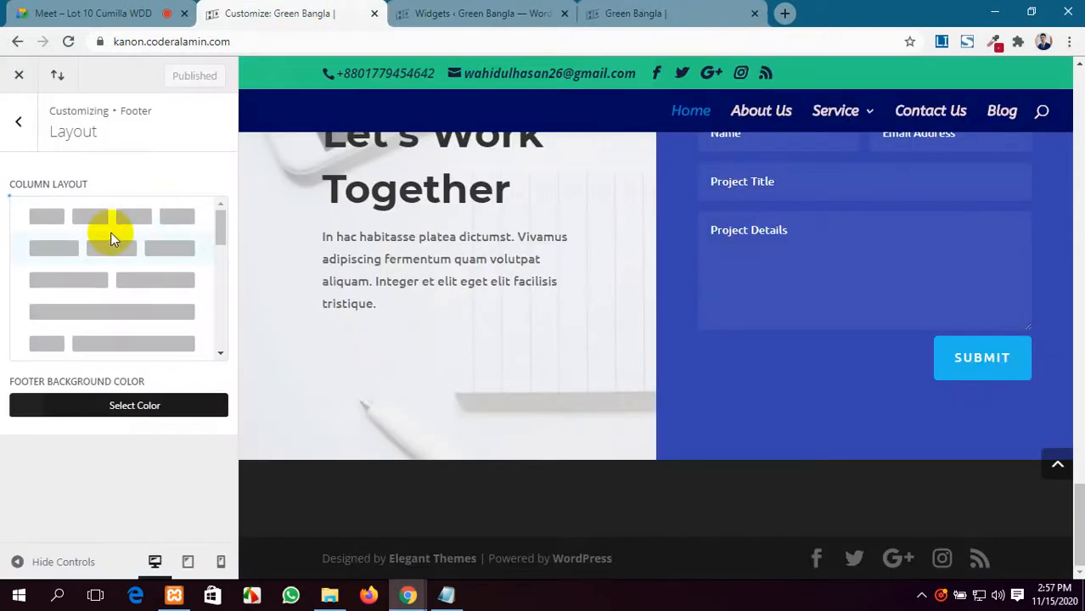
pyautogui.scroll(-5, 111, 238)
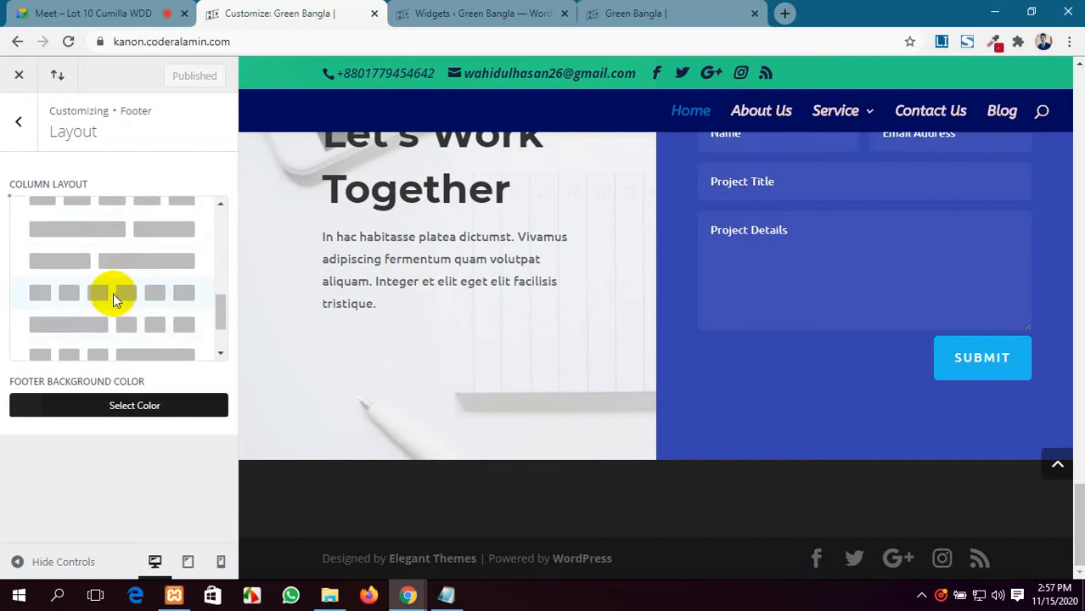
pyautogui.click(499, 13)
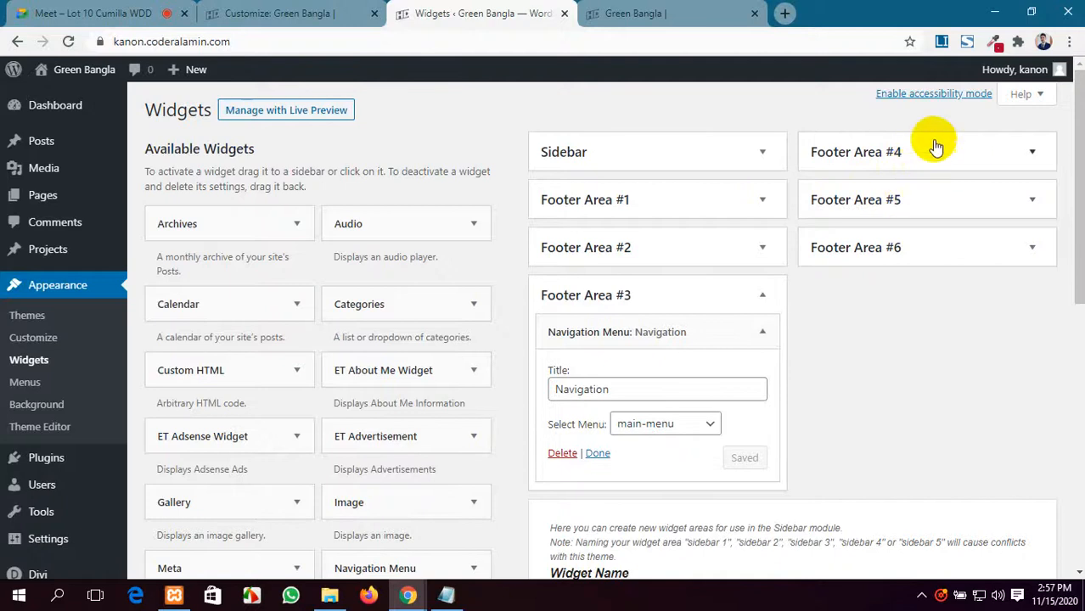
pyautogui.scroll(-4, 835, 293)
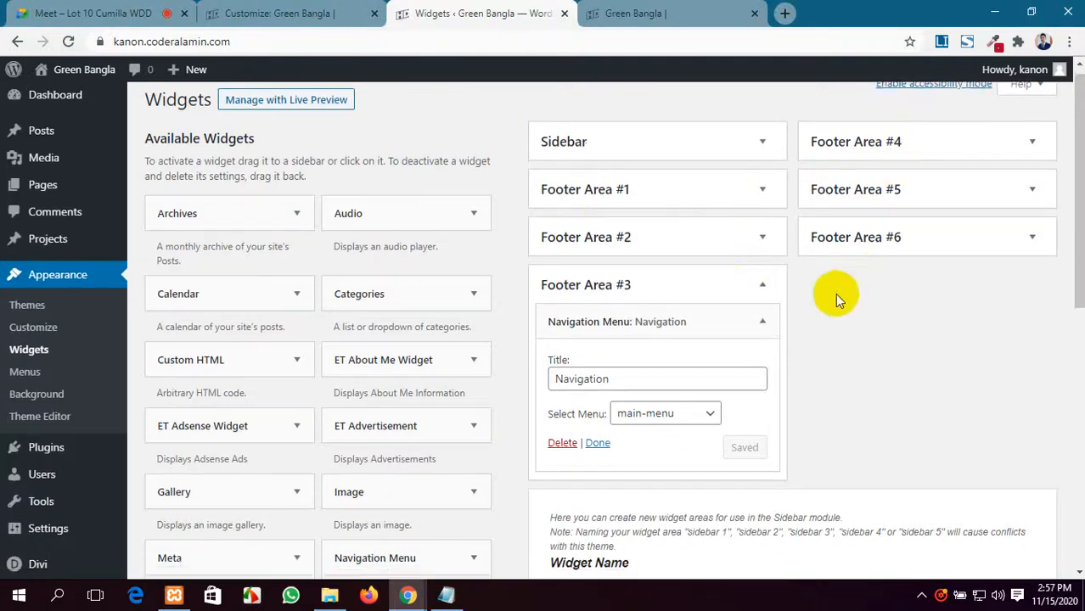
pyautogui.scroll(2, 814, 297)
pyautogui.scroll(2, 813, 292)
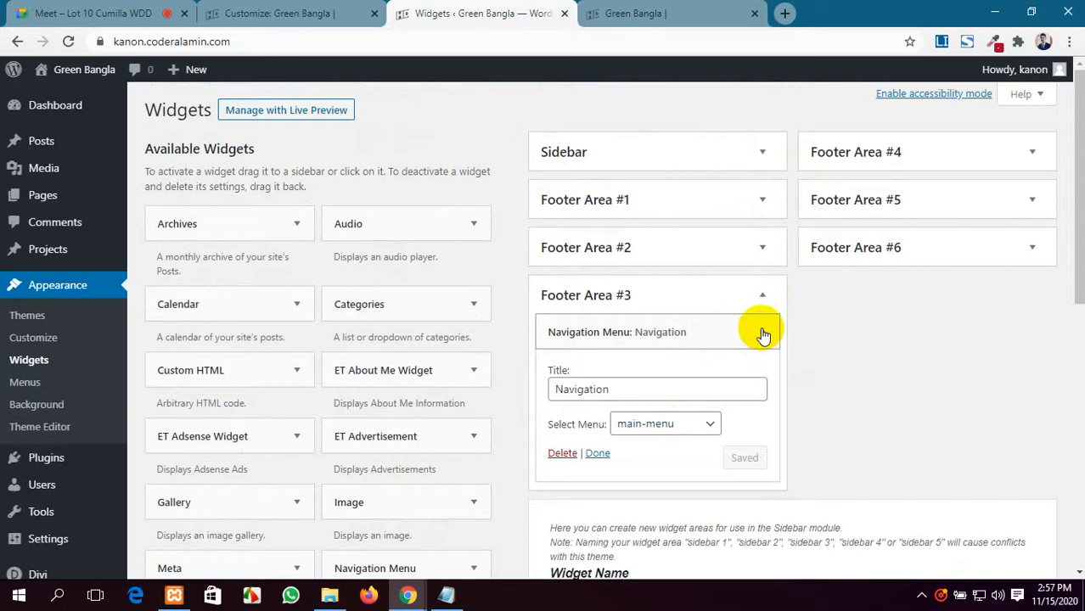
pyautogui.click(671, 13)
pyautogui.scroll(2, 667, 221)
pyautogui.scroll(-2, 652, 253)
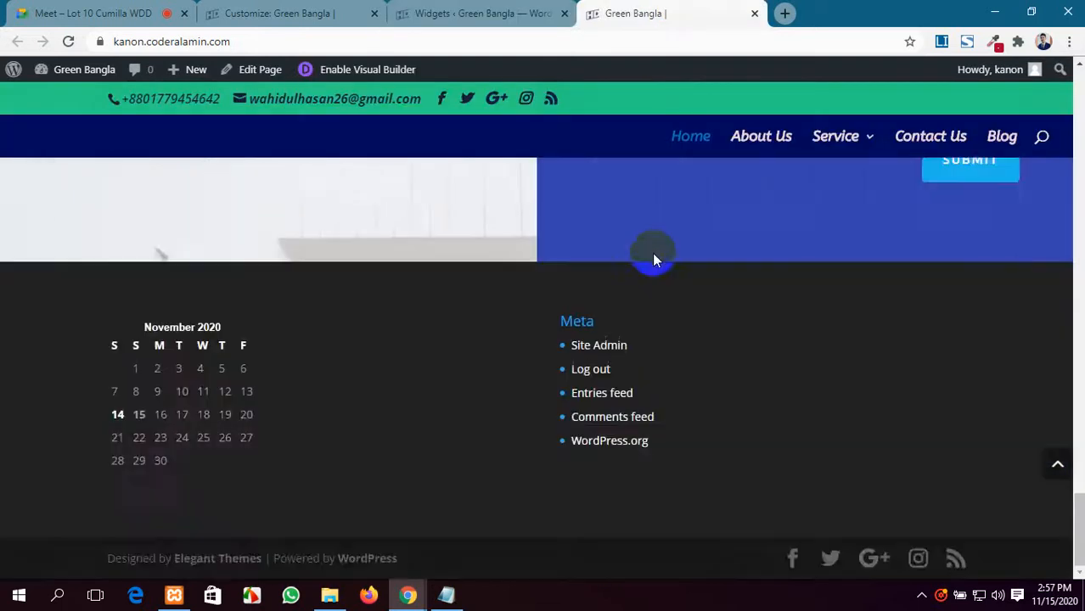
pyautogui.scroll(3, 652, 253)
# Close the Widgets page and return to the footer layout settings in the customizer.
pyautogui.click(475, 14)
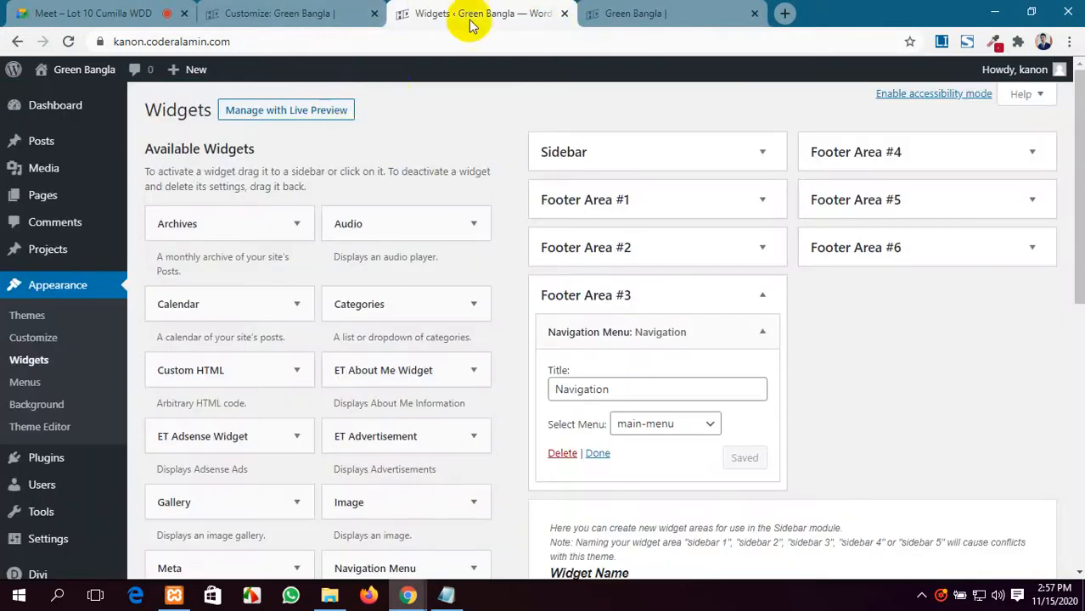
pyautogui.click(563, 13)
pyautogui.click(382, 13)
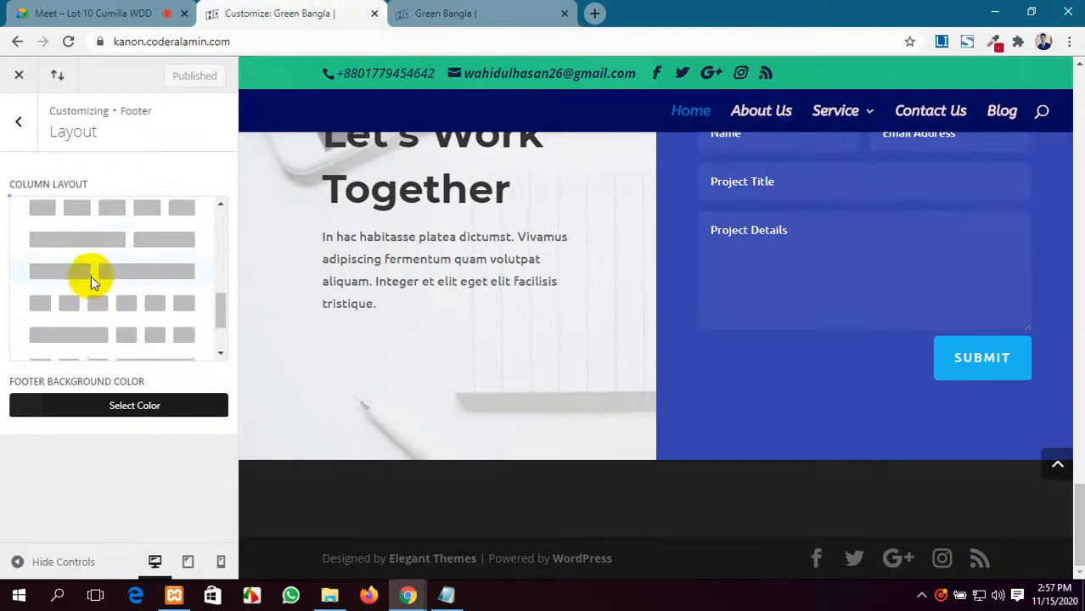
pyautogui.scroll(-1, 91, 275)
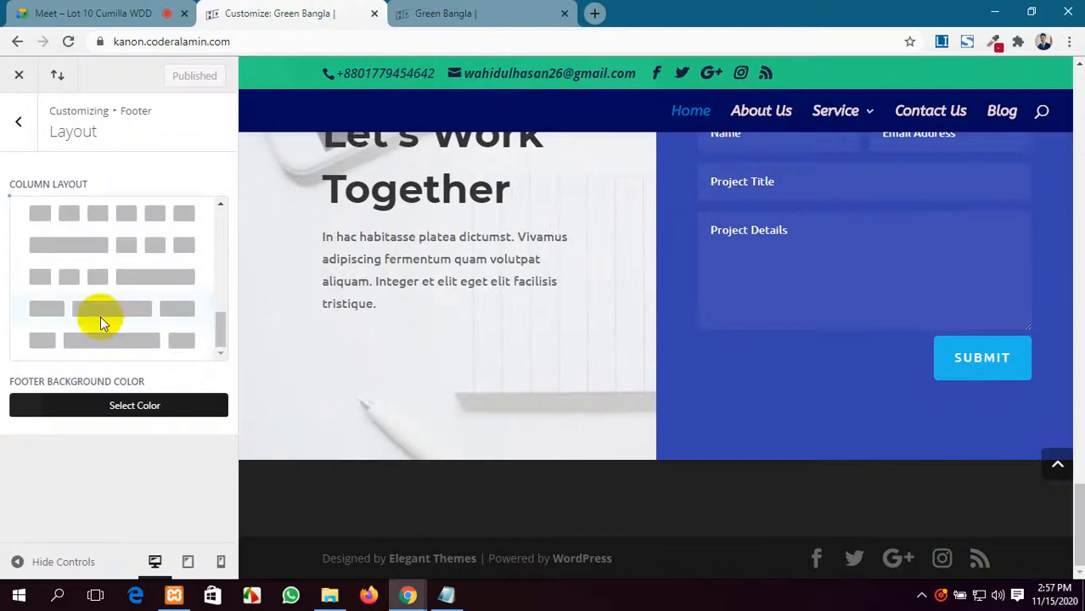
# Try green #7cda24 and then a partly transparent blue #0c71c3 as the footer background color.
pyautogui.click(134, 406)
pyautogui.scroll(-1, 141, 403)
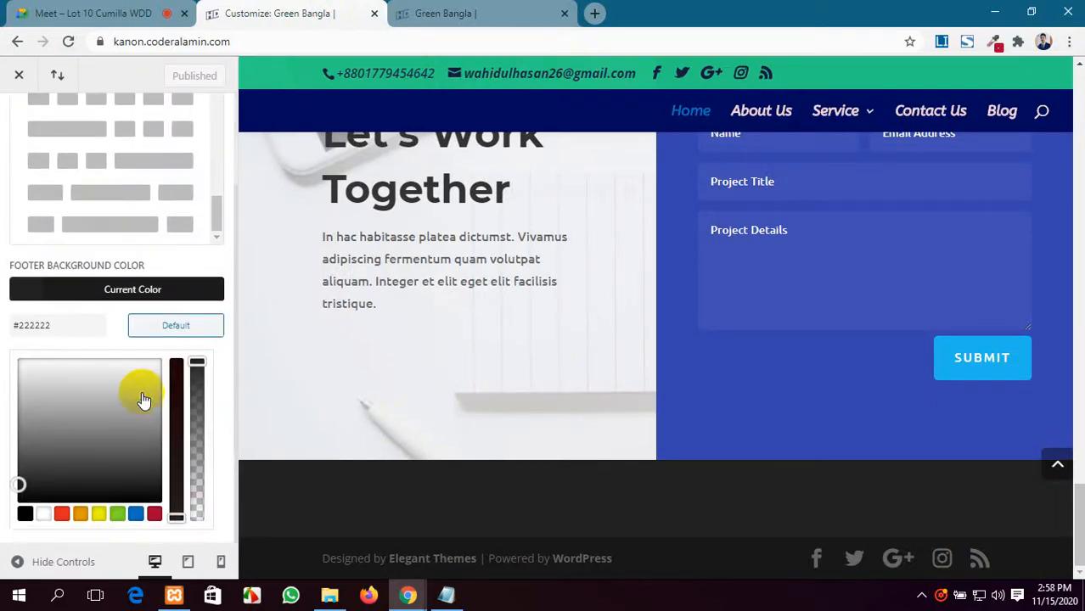
pyautogui.click(118, 513)
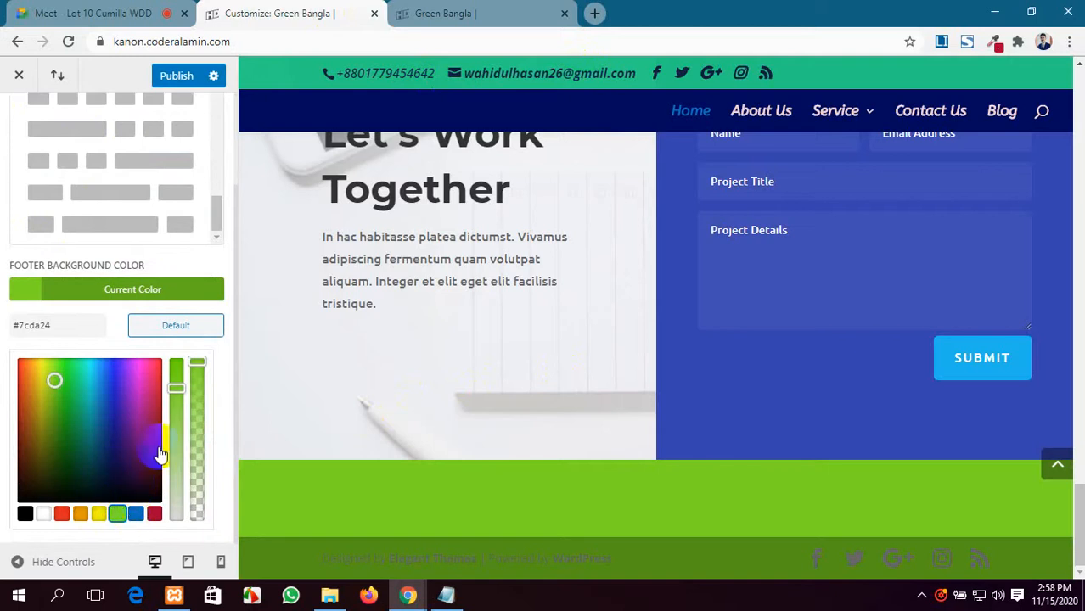
pyautogui.click(136, 513)
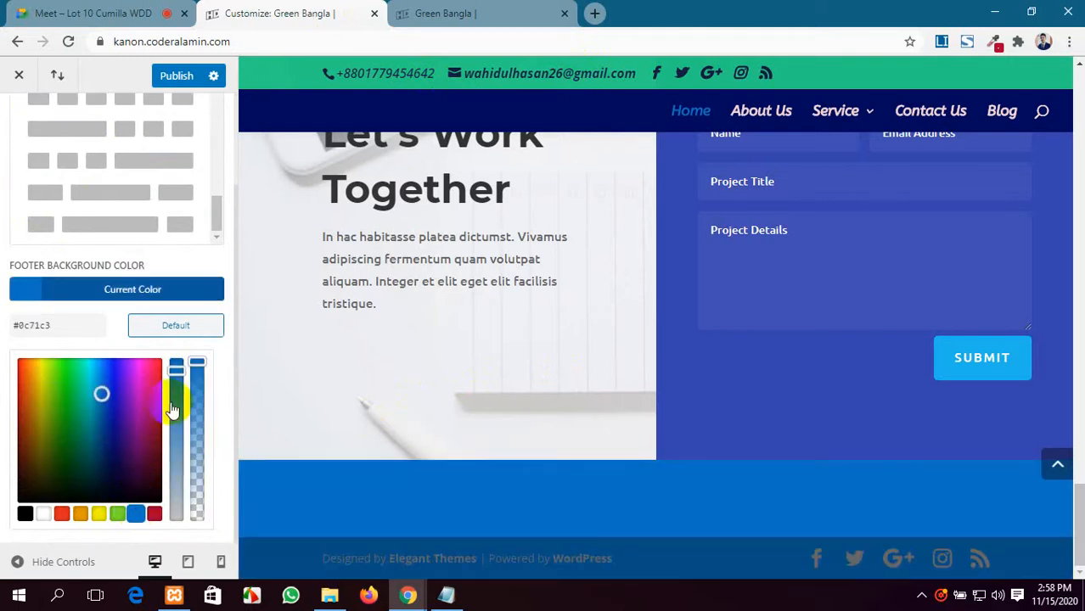
pyautogui.moveTo(195, 368); pyautogui.dragTo(195, 437)
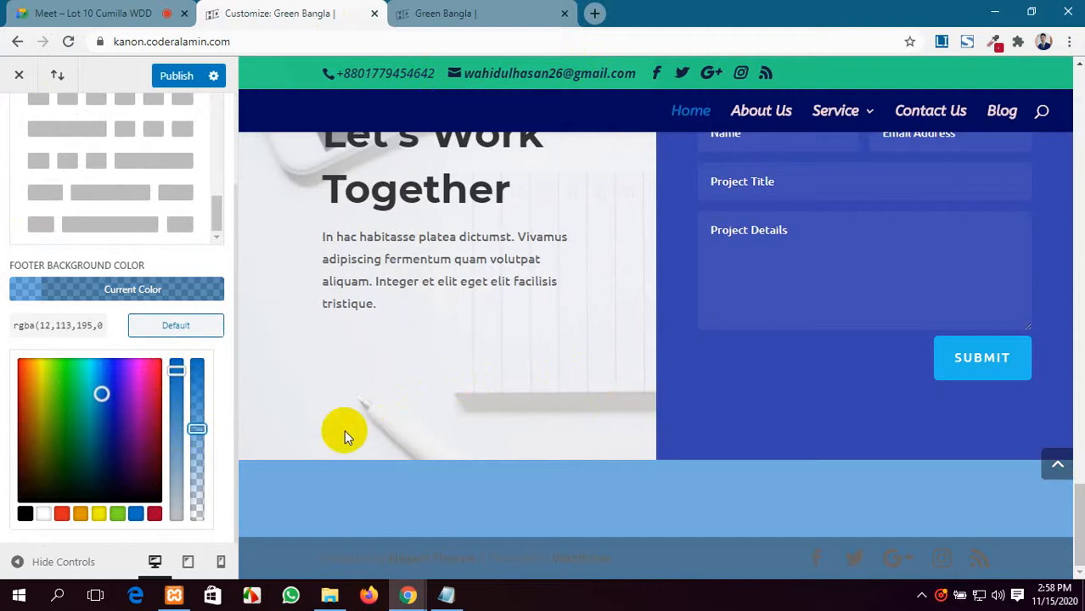
pyautogui.moveTo(187, 429); pyautogui.dragTo(197, 407)
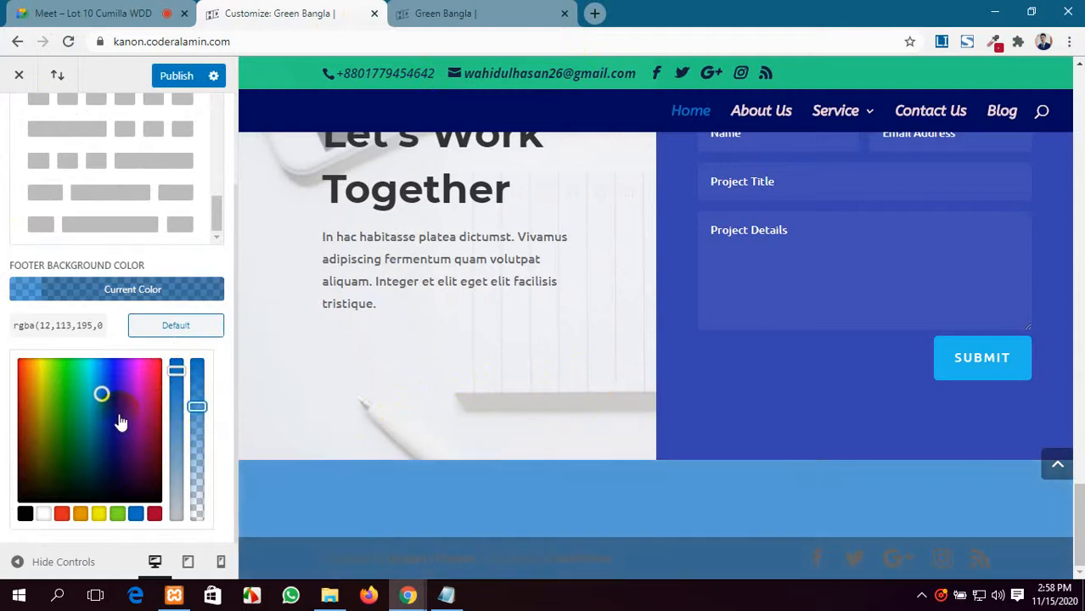
# Set the footer background color to a partly transparent red with RGB 224, 24, 13 and publish it.
pyautogui.click(62, 514)
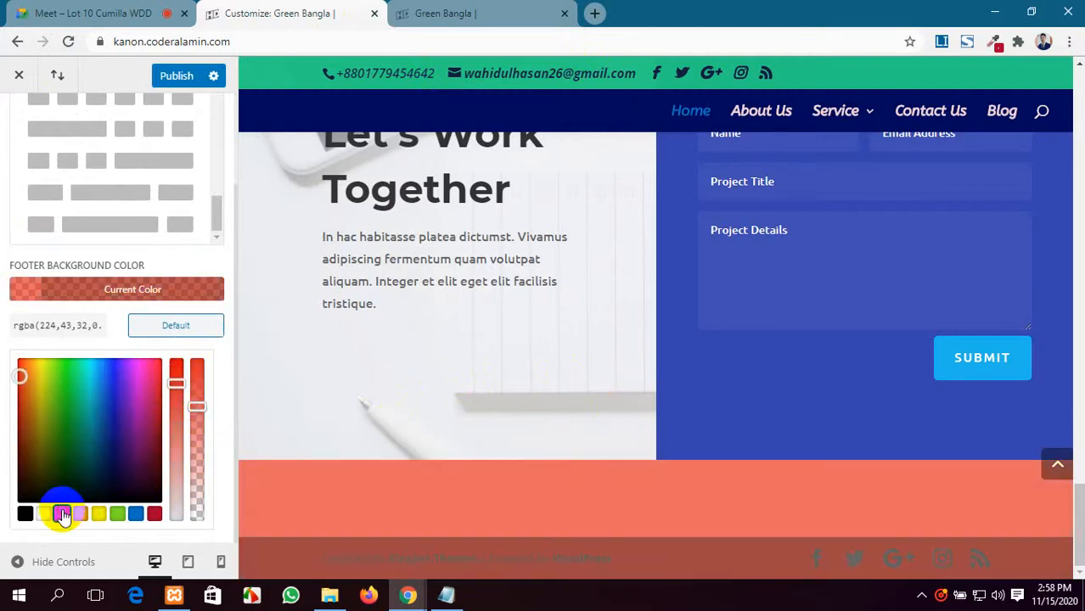
pyautogui.click(174, 374)
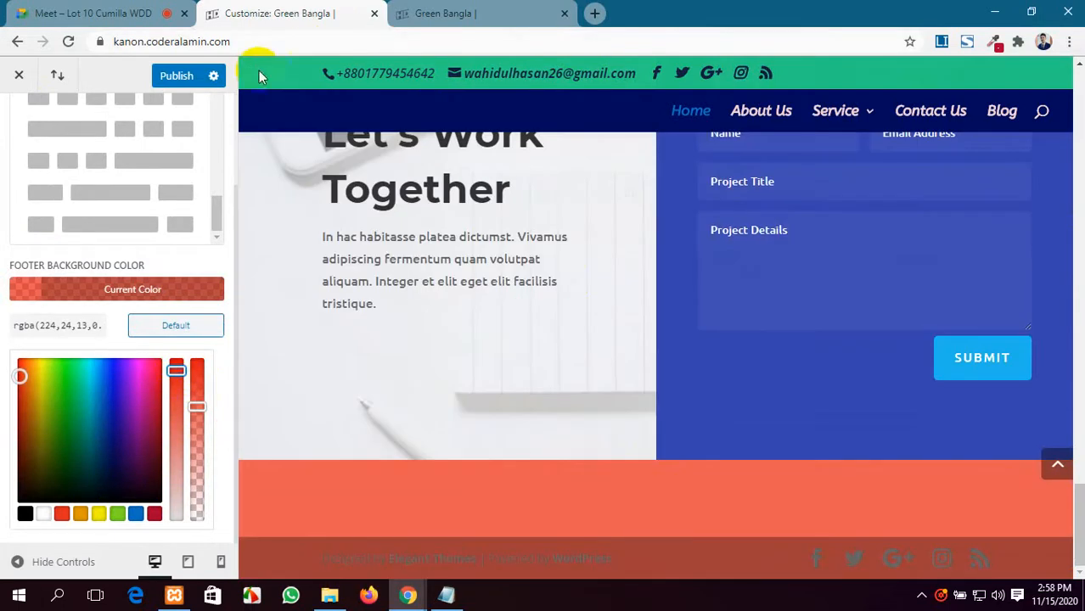
pyautogui.click(176, 76)
# Reload the live home page and examine how the calendar and Meta links read against the footer background.
pyautogui.click(472, 13)
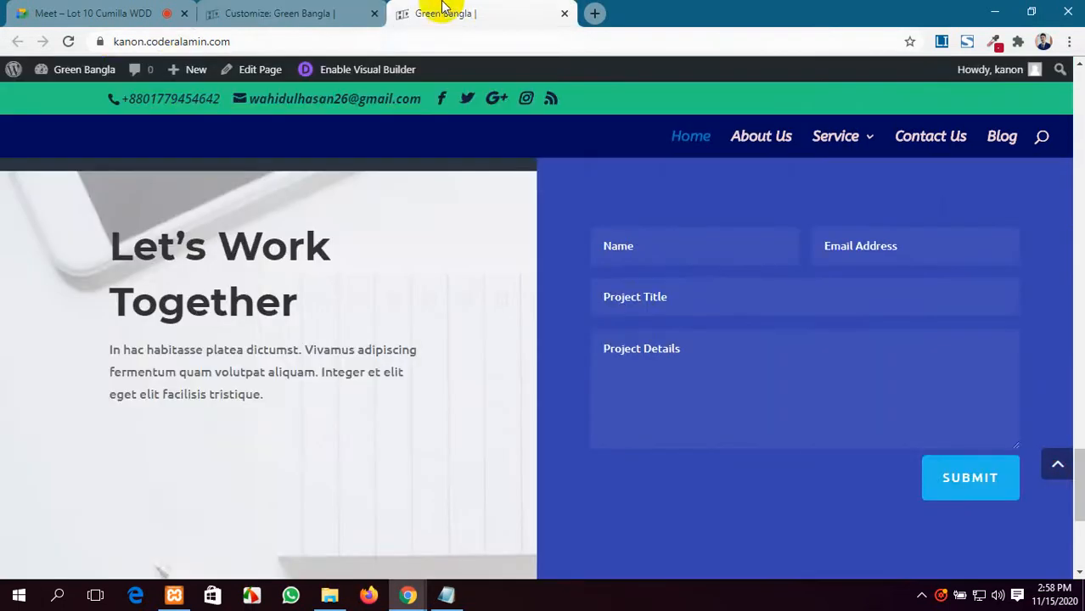
pyautogui.click(68, 40)
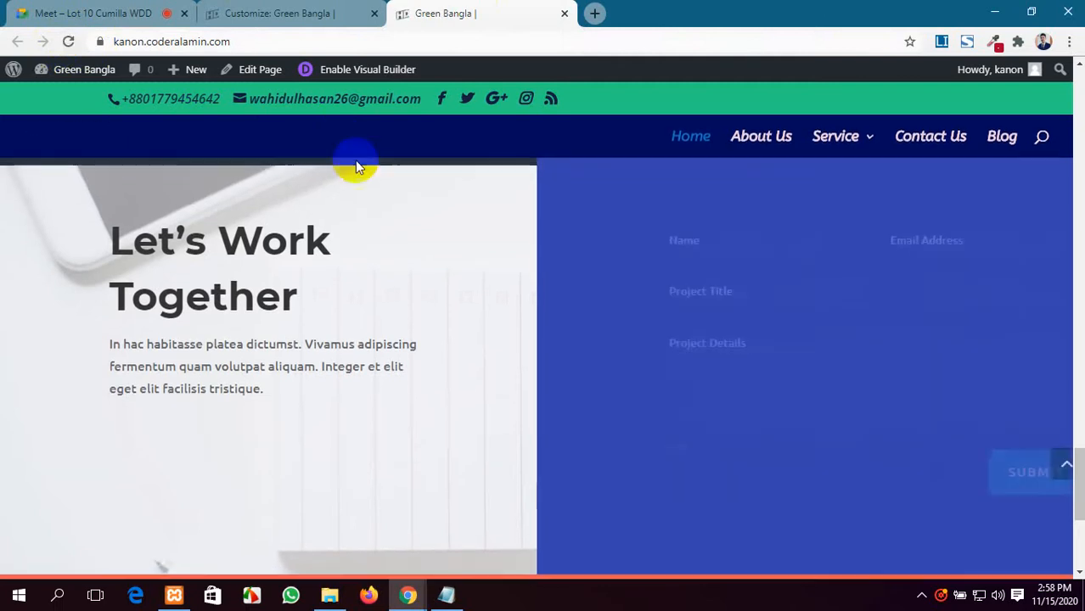
pyautogui.scroll(-4, 478, 365)
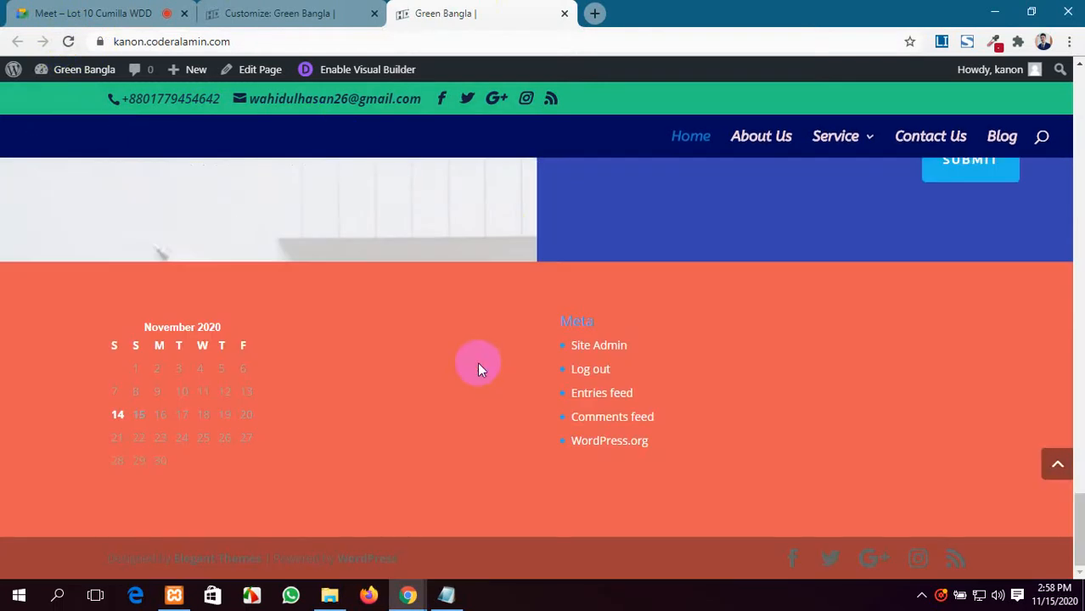
pyautogui.scroll(1, 723, 361)
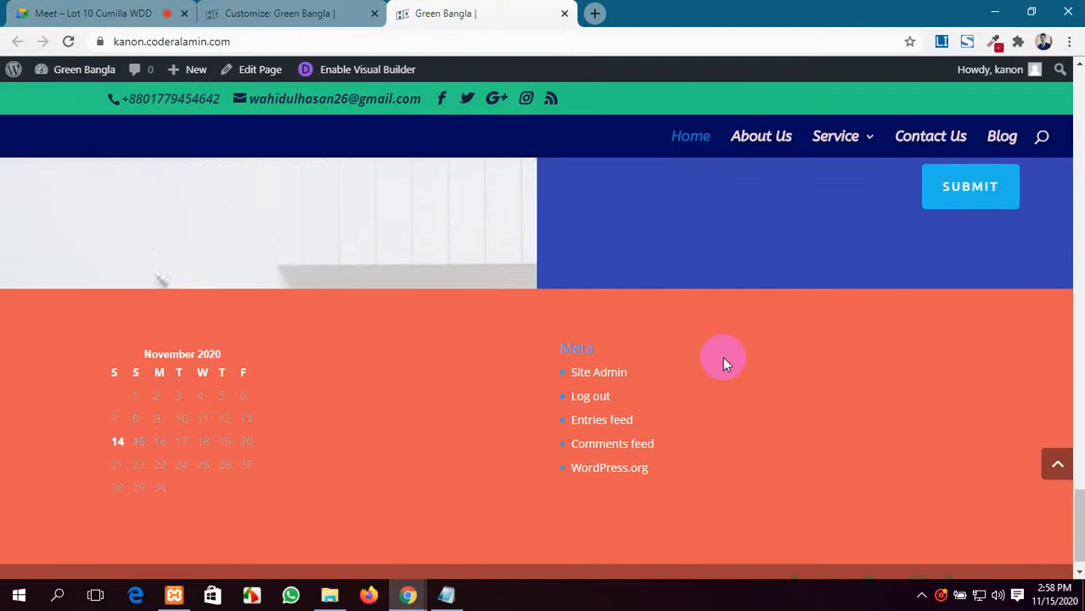
pyautogui.scroll(1, 721, 356)
pyautogui.scroll(-3, 721, 359)
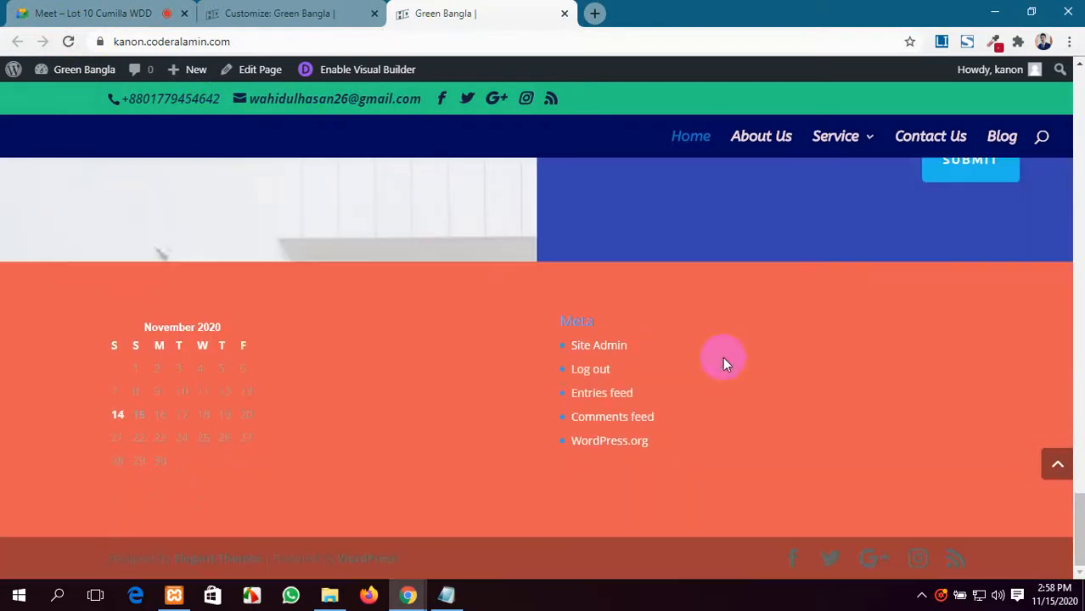
# Return to the customizer and try a partly transparent green (15, 122, 1) and a red (224, 11, 0) as footer background.
pyautogui.click(280, 14)
pyautogui.scroll(1, 116, 340)
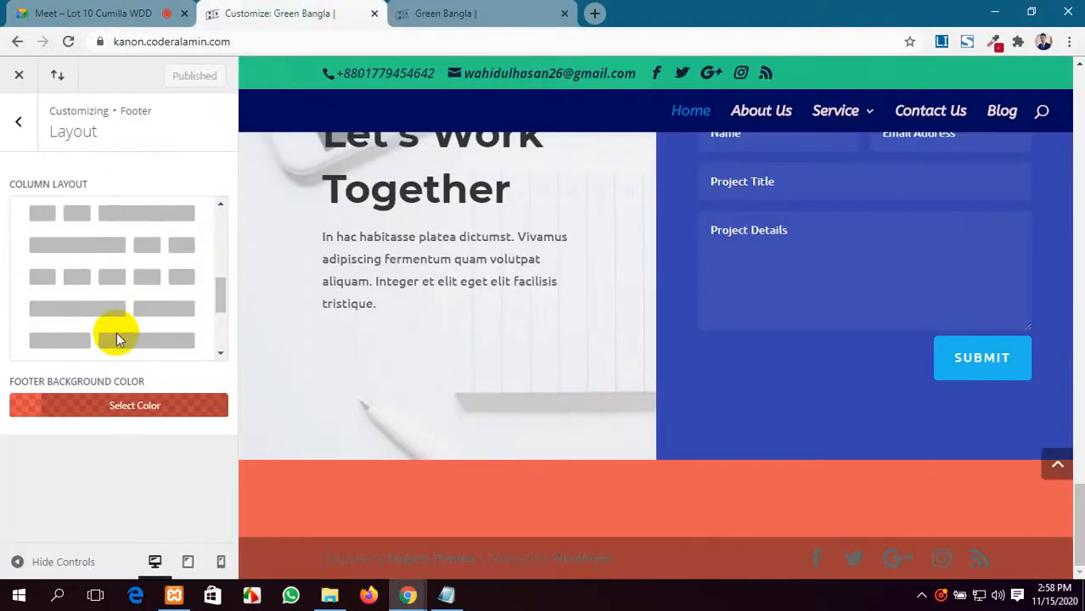
pyautogui.scroll(-1, 119, 357)
pyautogui.click(122, 405)
pyautogui.scroll(-2, 140, 479)
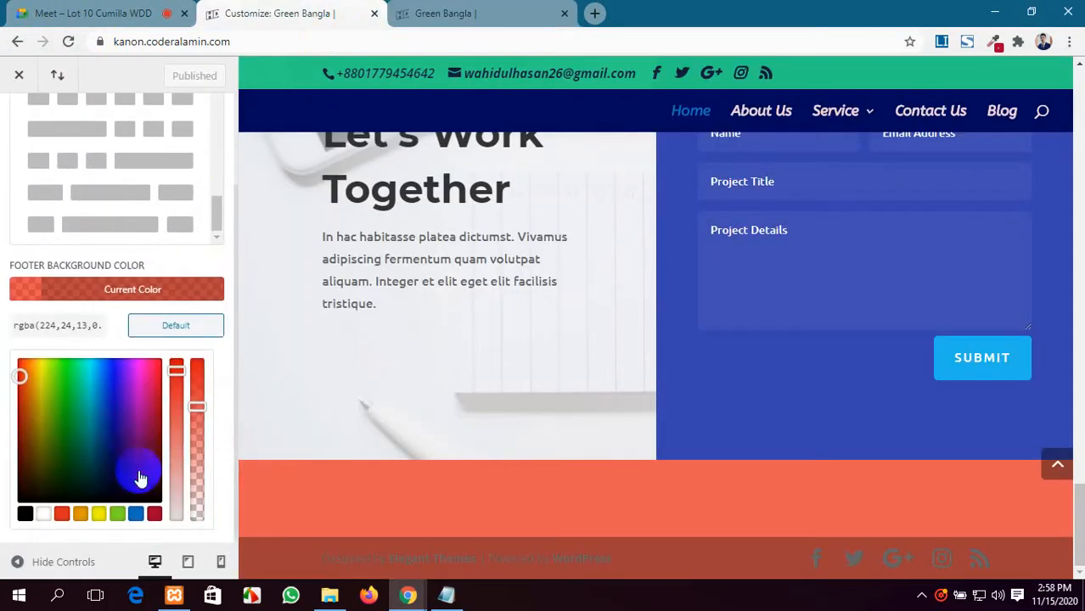
pyautogui.click(92, 389)
pyautogui.click(102, 412)
pyautogui.moveTo(103, 413)
pyautogui.mouseDown()
pyautogui.moveTo(69, 386)
pyautogui.moveTo(63, 433)
pyautogui.mouseUp()
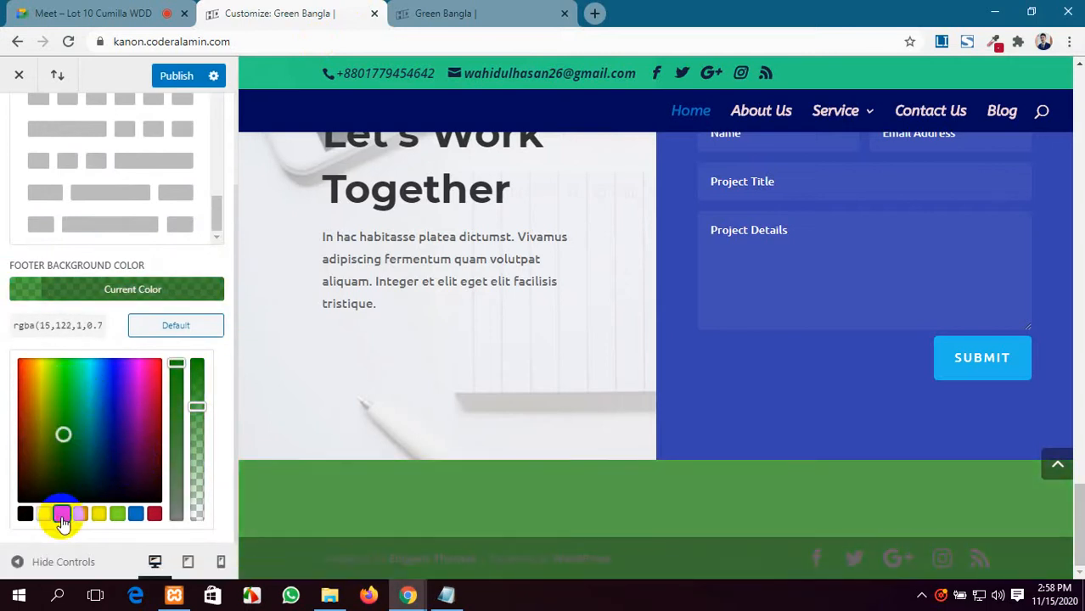
pyautogui.click(62, 514)
pyautogui.moveTo(174, 376); pyautogui.dragTo(176, 359)
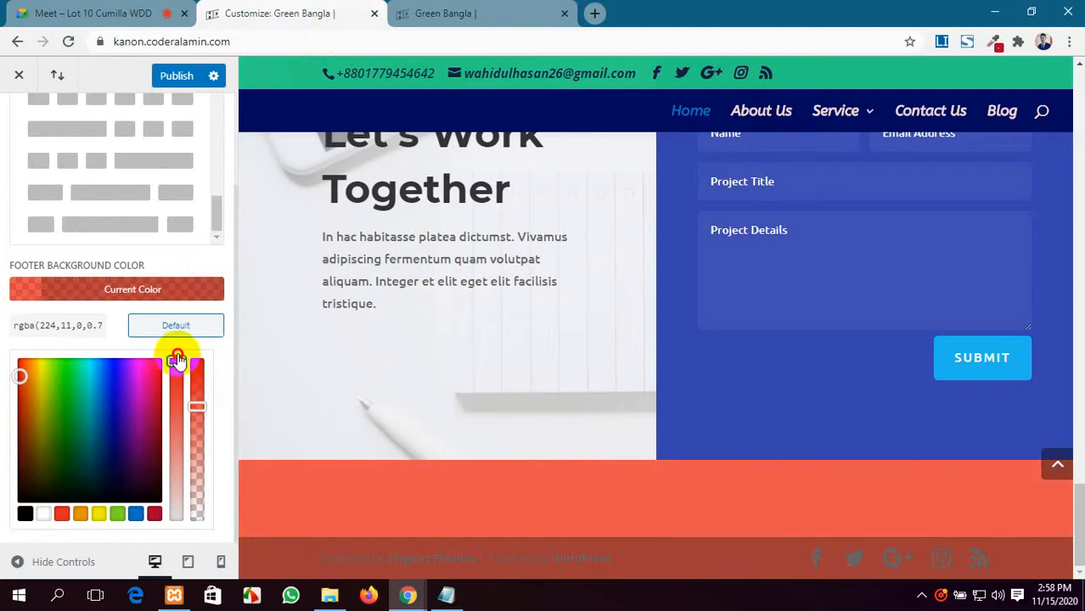
# Set the footer background color to crimson (169, 1, 45) at about 0.8 opacity, publish it, and reload the live home page.
pyautogui.click(152, 515)
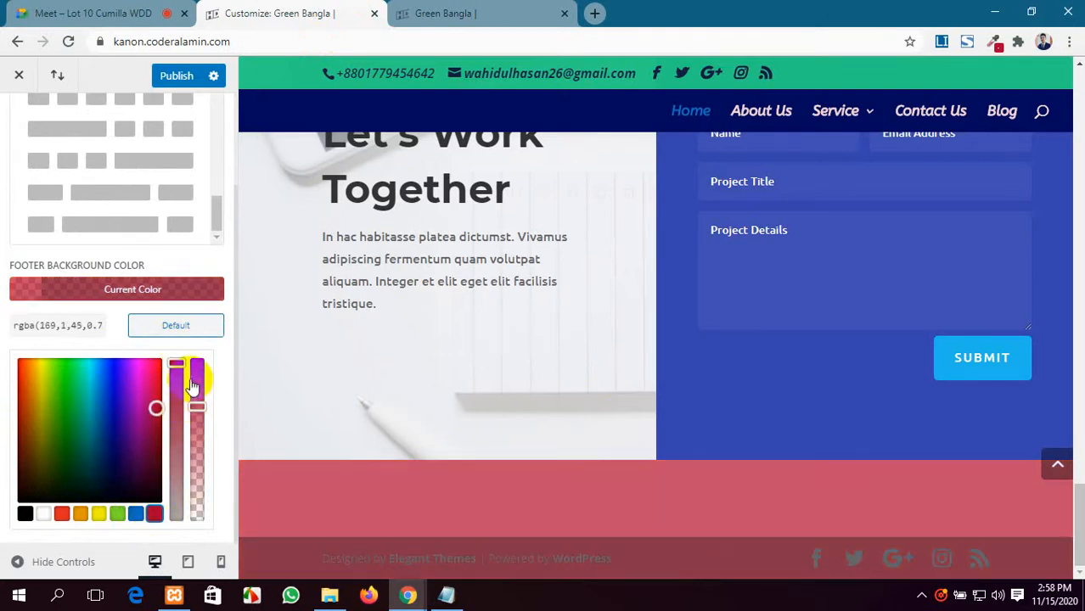
pyautogui.moveTo(193, 403); pyautogui.dragTo(196, 374)
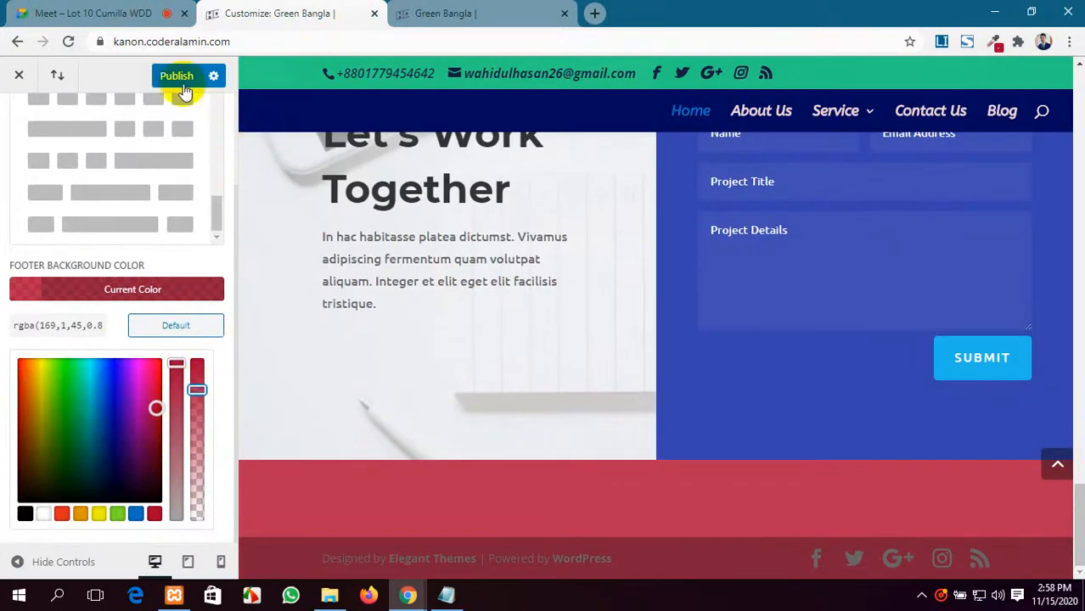
pyautogui.click(184, 85)
pyautogui.click(465, 12)
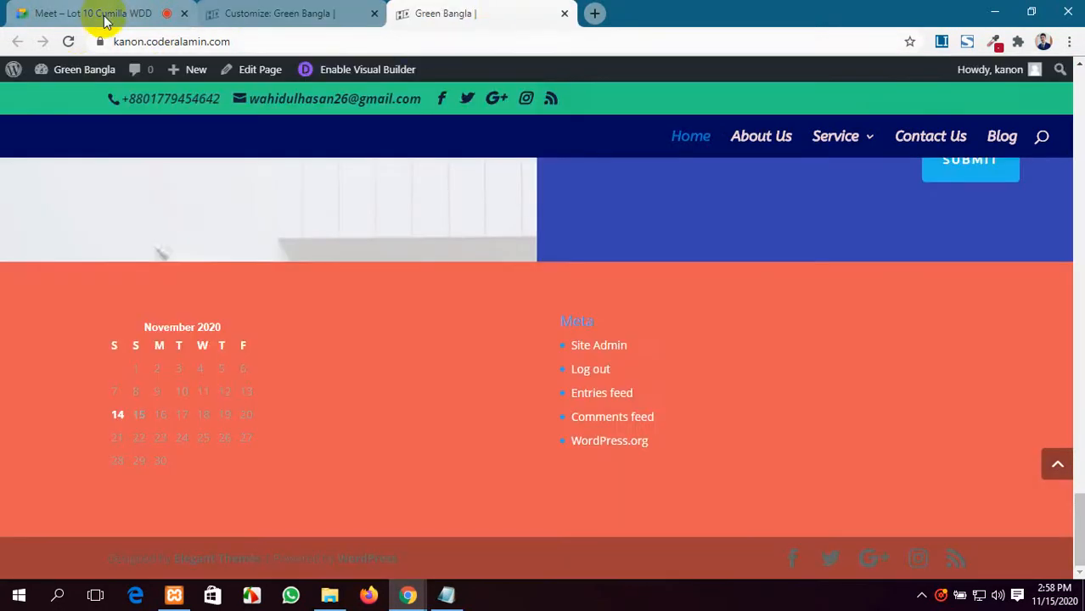
pyautogui.click(69, 42)
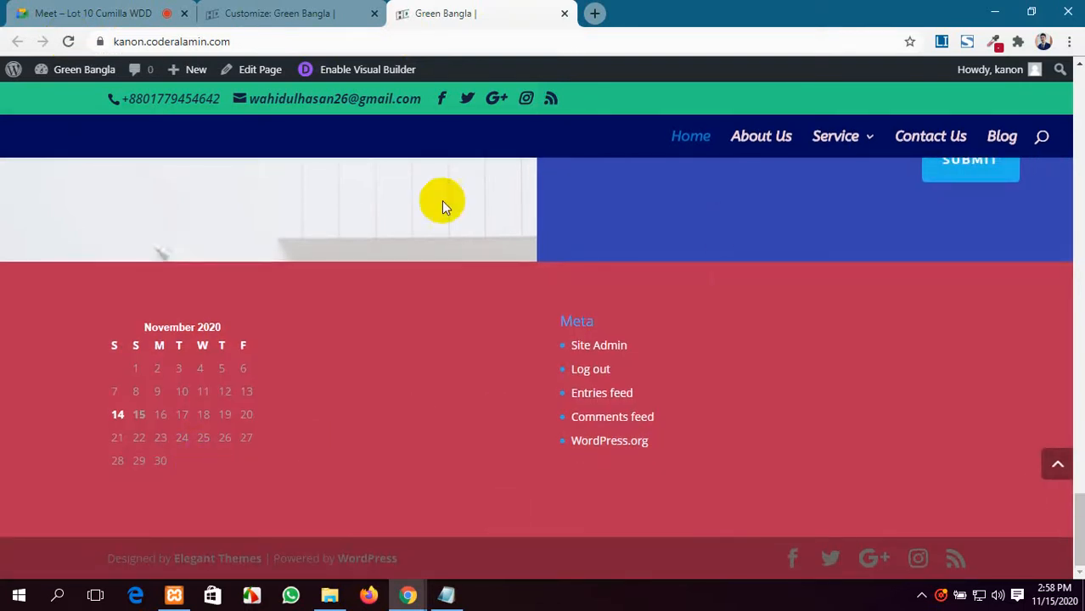
# Open the footer's Widgets settings in the customizer and reload the customizer page.
pyautogui.click(287, 12)
pyautogui.click(18, 121)
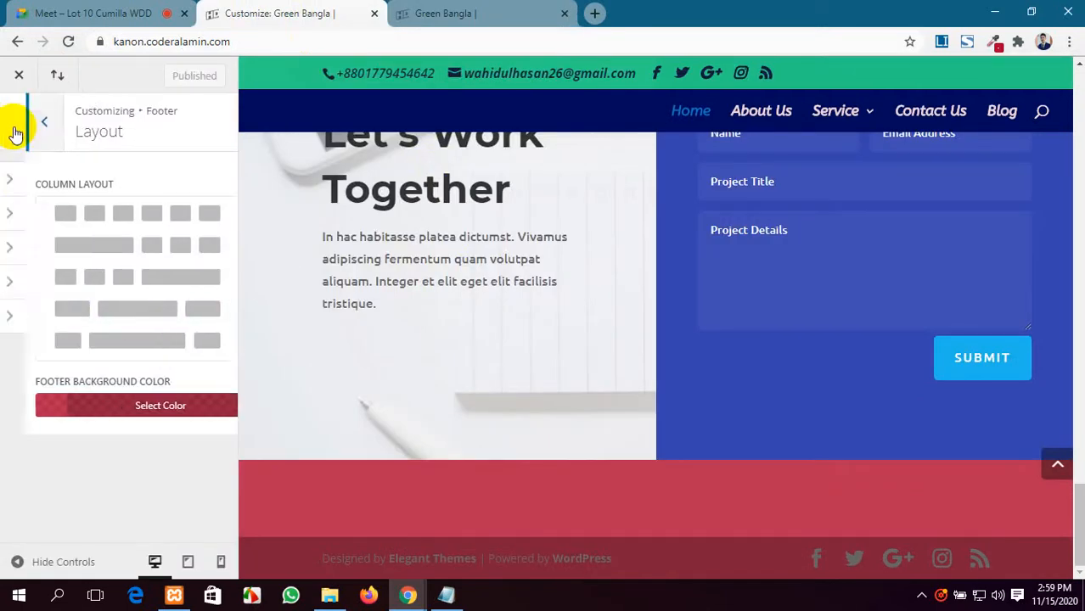
pyautogui.click(69, 217)
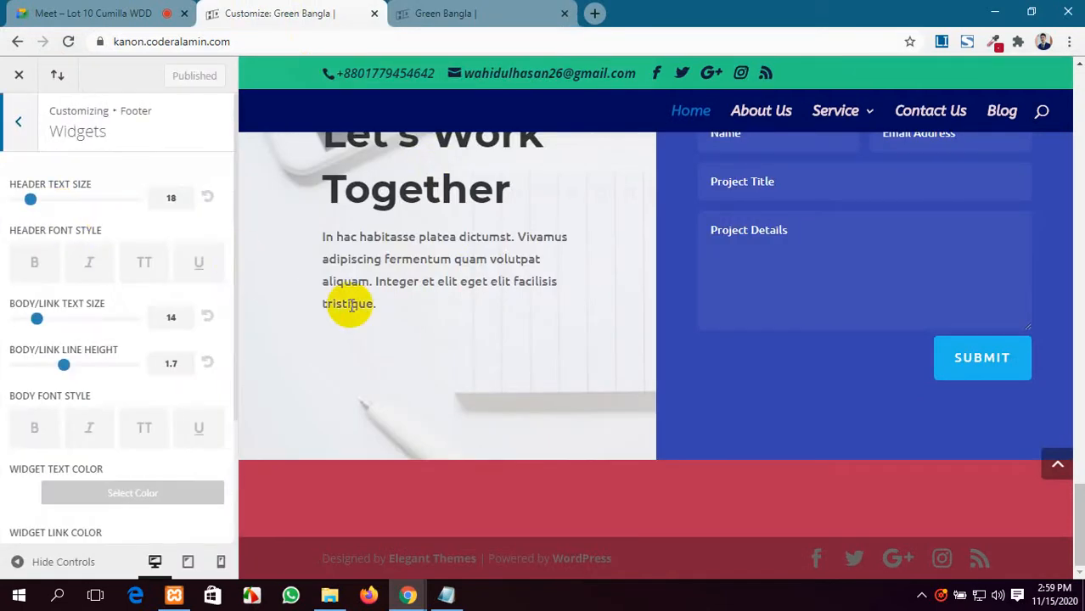
pyautogui.click(68, 41)
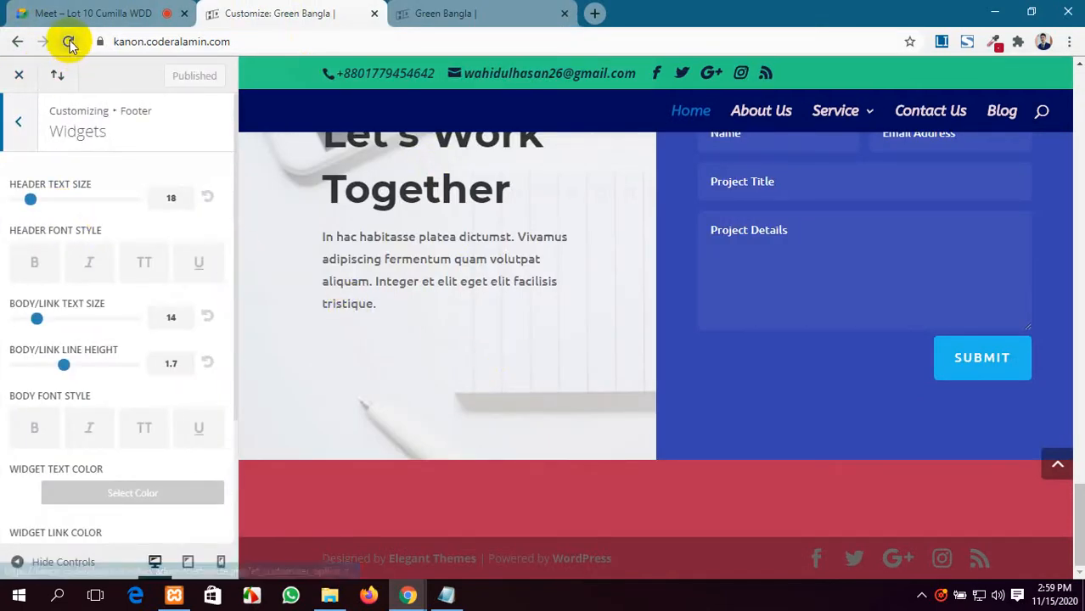
# Switch to Google Meet, admit the waiting participant, and return to the customizer's home page preview.
pyautogui.click(59, 12)
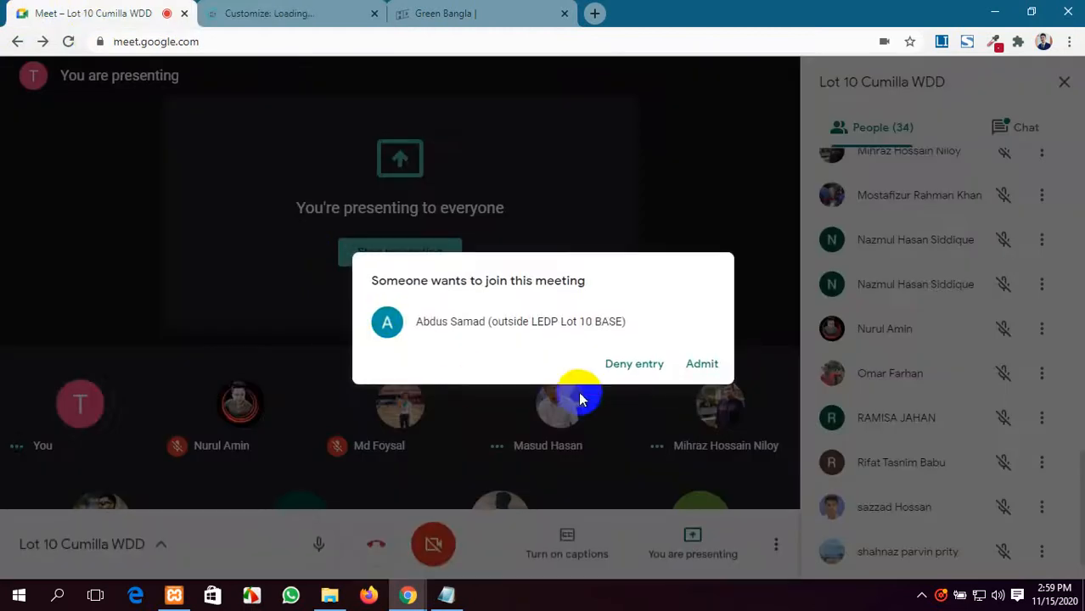
pyautogui.click(701, 366)
pyautogui.click(287, 12)
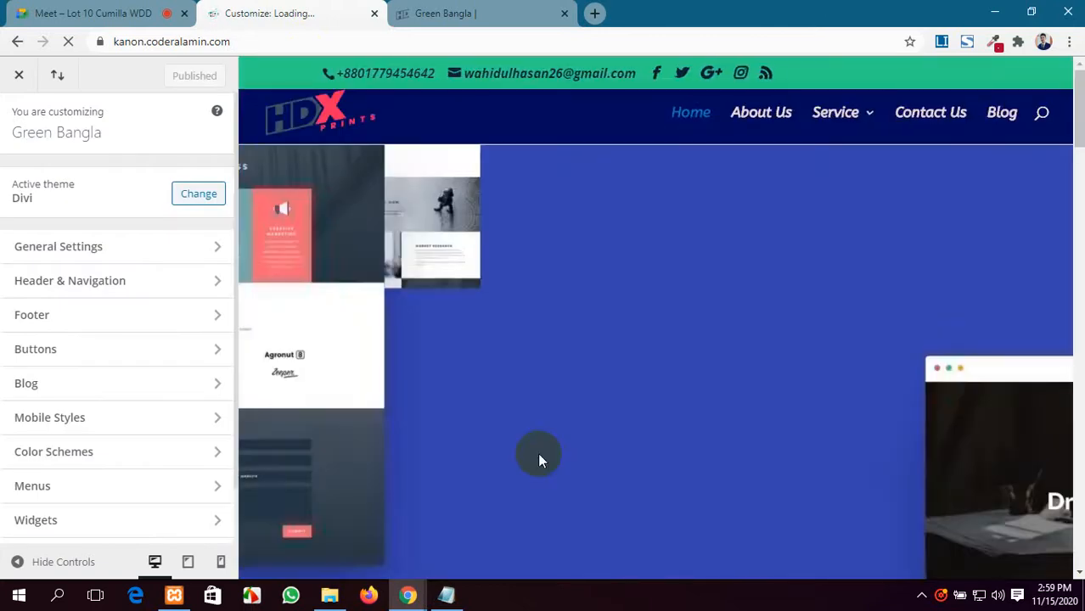
pyautogui.scroll(-15, 540, 458)
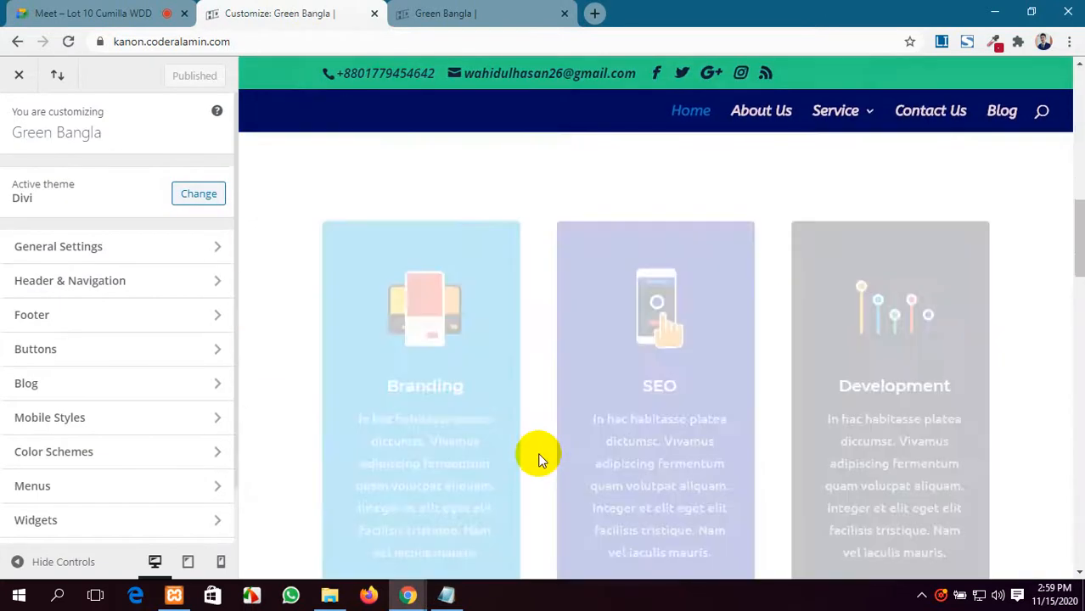
# Open the footer's Widgets settings and set the widget header text to size 20 with italic style only.
pyautogui.scroll(-3, 540, 456)
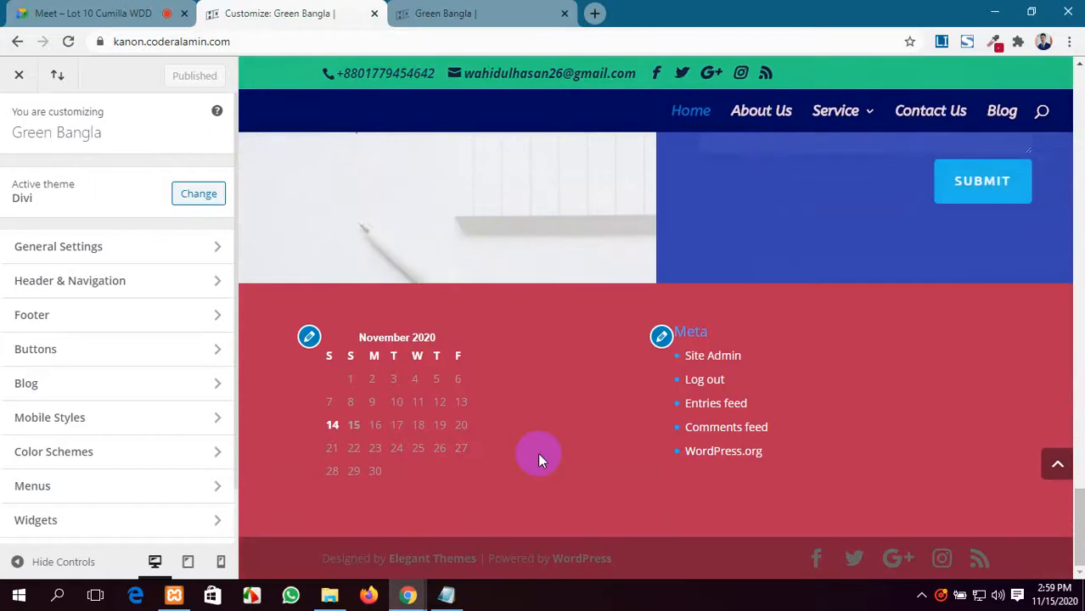
pyautogui.click(64, 330)
pyautogui.click(79, 214)
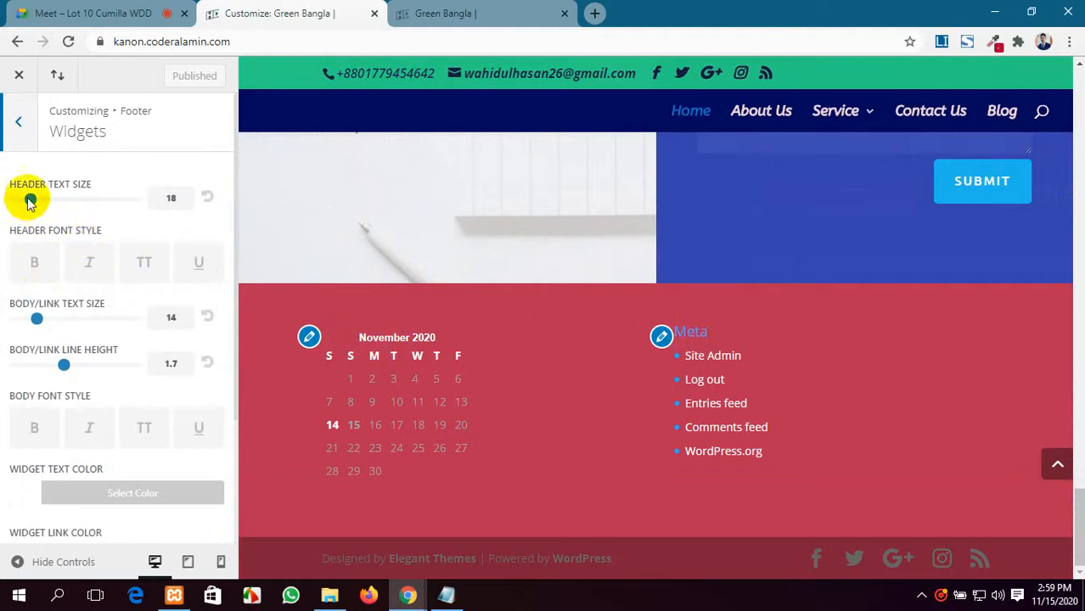
pyautogui.moveTo(30, 199)
pyautogui.mouseDown()
pyautogui.moveTo(55, 207)
pyautogui.moveTo(17, 199)
pyautogui.mouseUp()
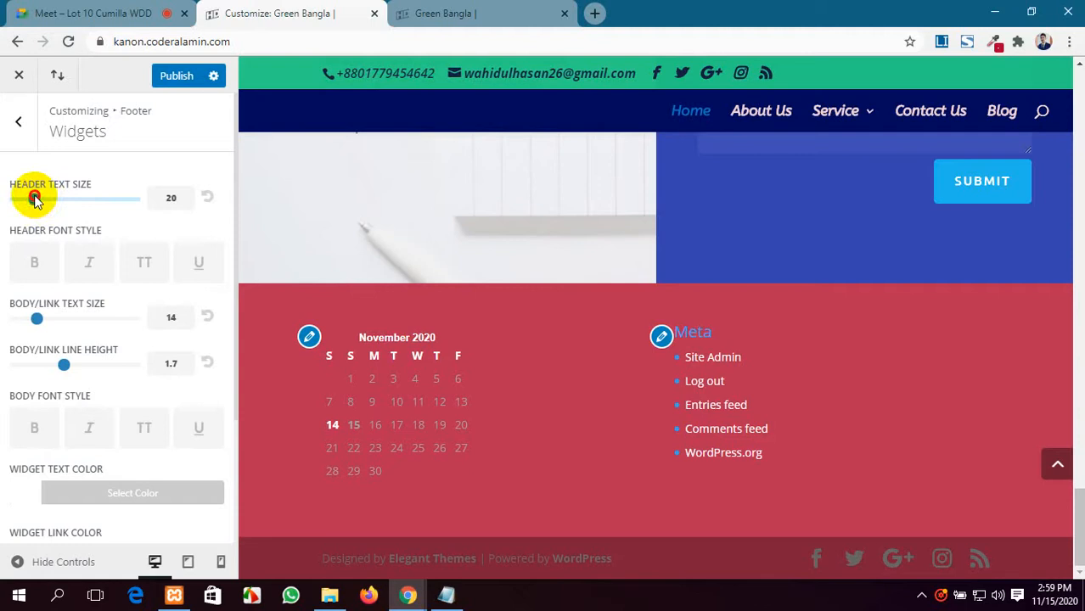
pyautogui.click(40, 264)
pyautogui.click(87, 266)
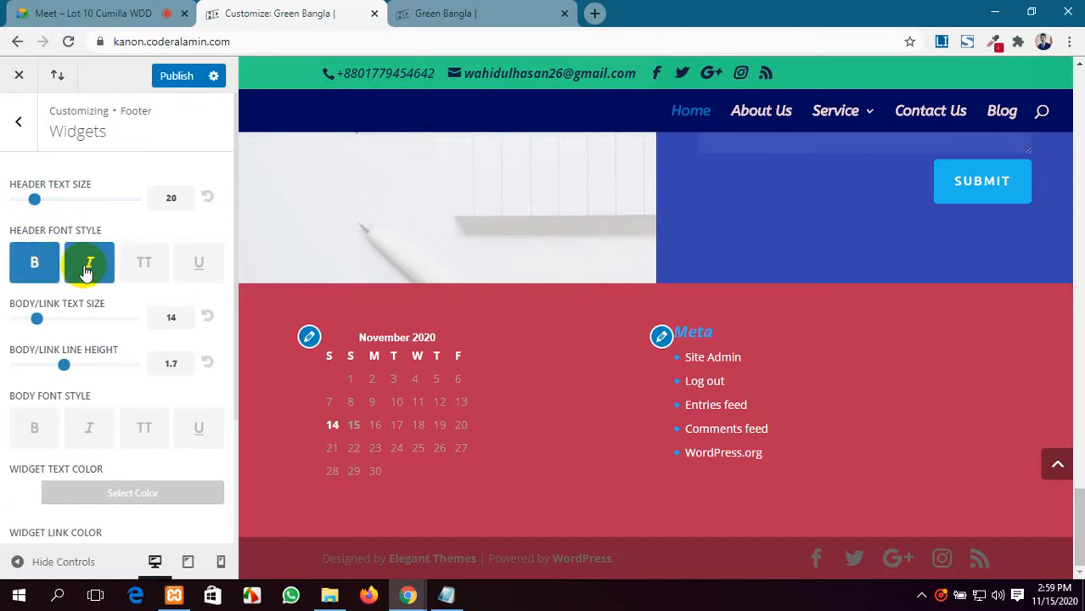
pyautogui.click(33, 262)
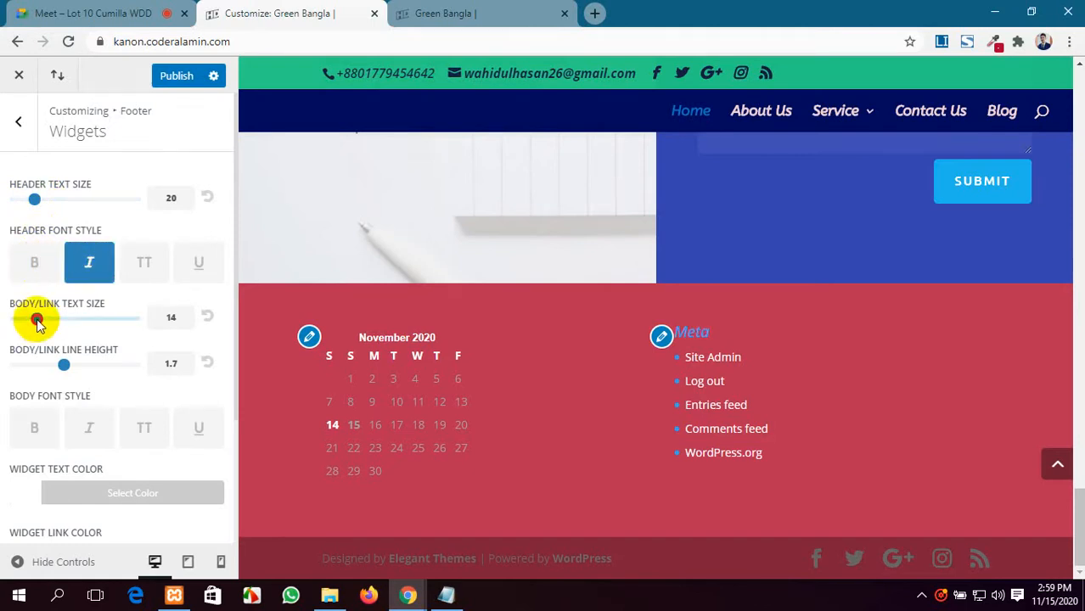
# Set the footer widgets' body/link text size to 16, line height to 1.1, and body font style to italic.
pyautogui.moveTo(37, 322); pyautogui.dragTo(49, 330)
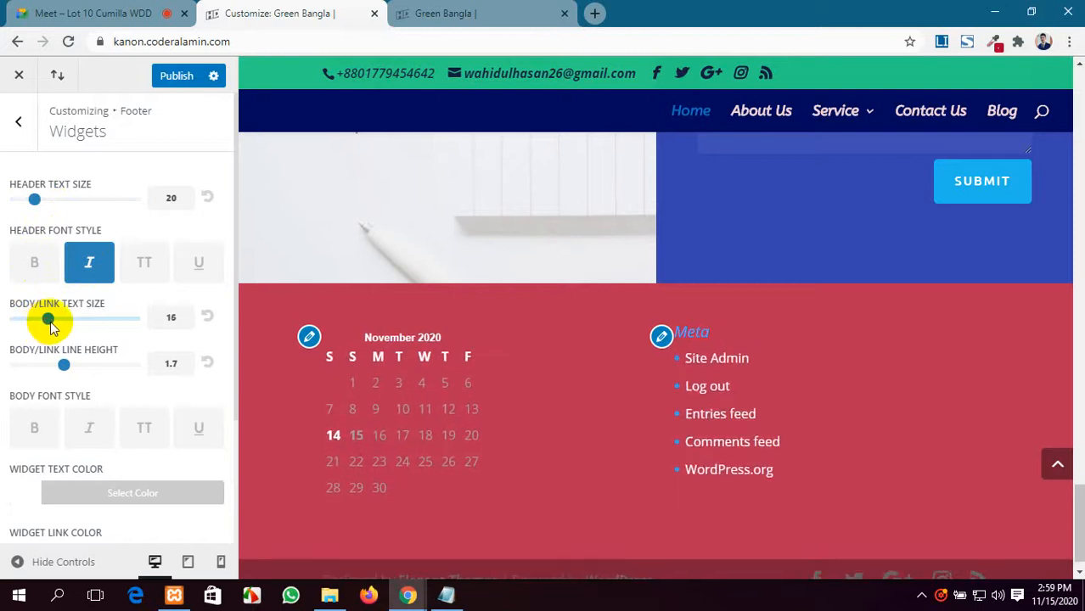
pyautogui.scroll(-2, 59, 335)
pyautogui.scroll(1, 57, 255)
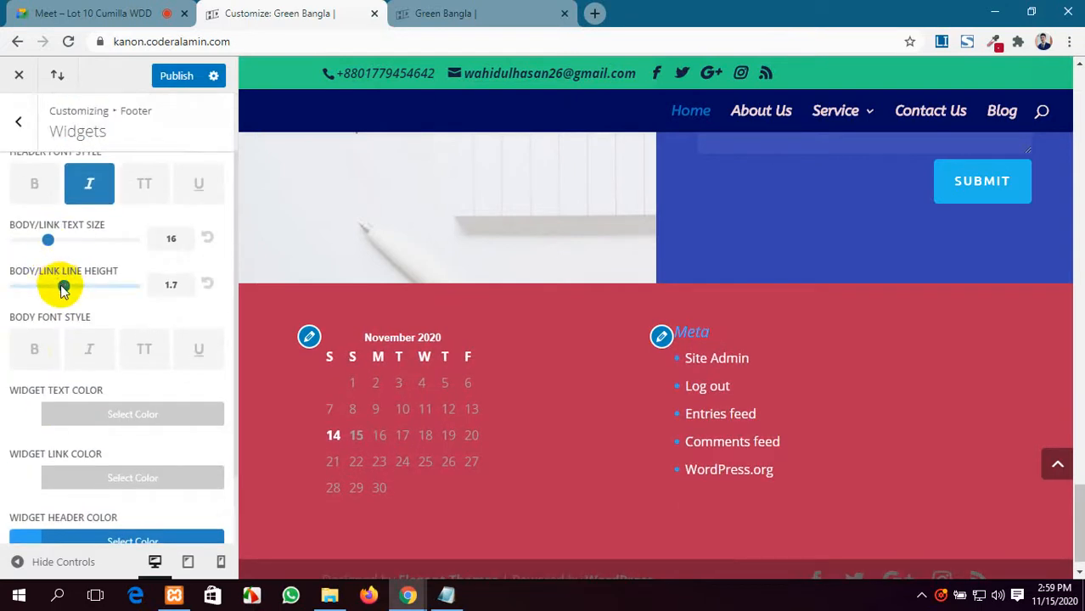
pyautogui.moveTo(66, 289); pyautogui.dragTo(31, 287)
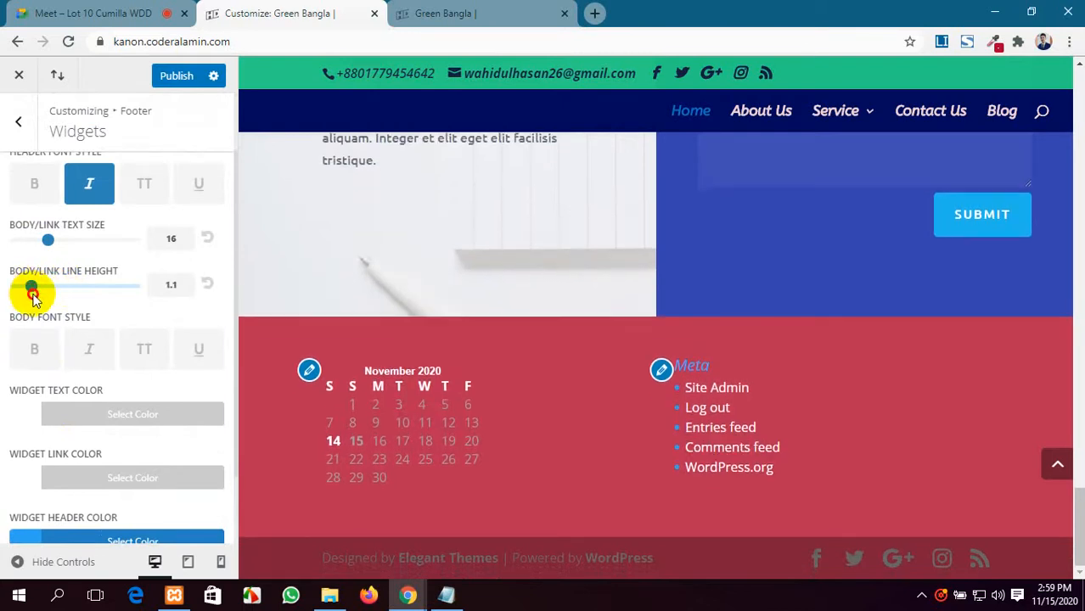
pyautogui.scroll(-1, 49, 340)
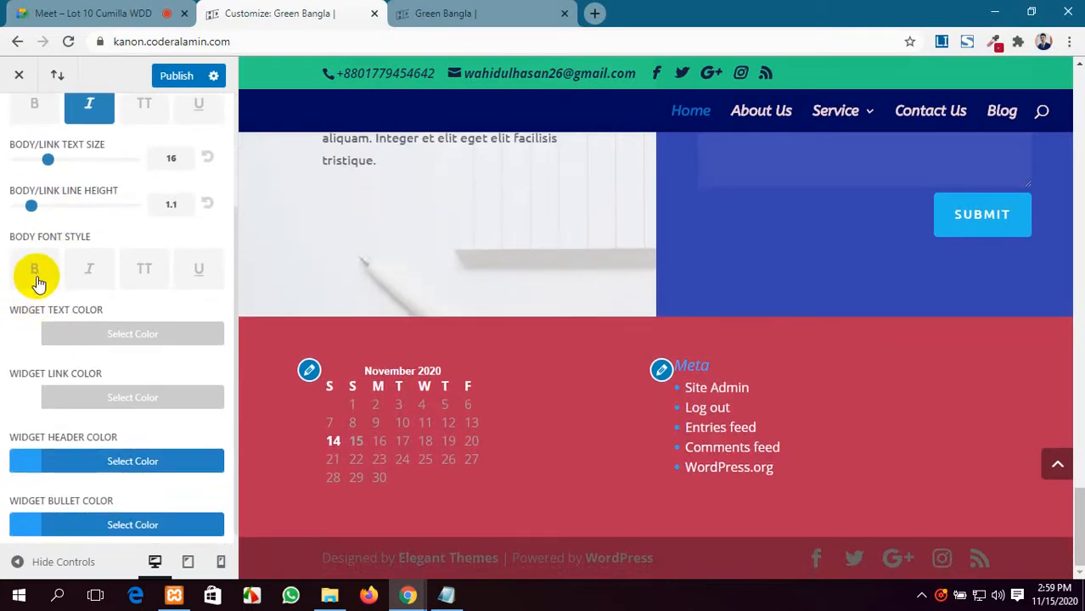
pyautogui.click(84, 271)
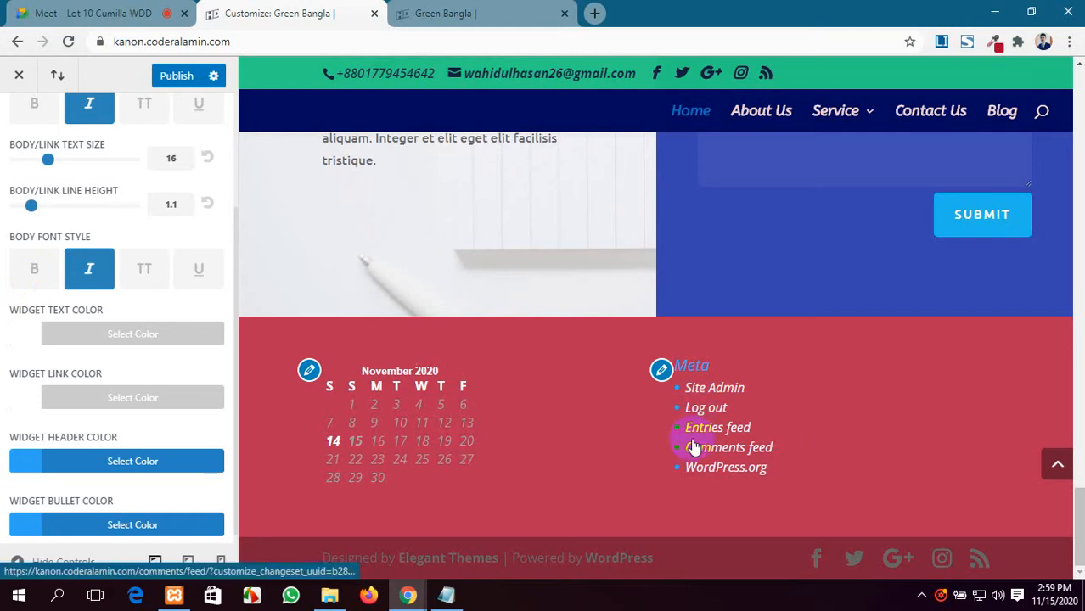
# Reduce the footer widgets' body/link line height to 1 and the body/link text size to 15.
pyautogui.scroll(-1, 80, 381)
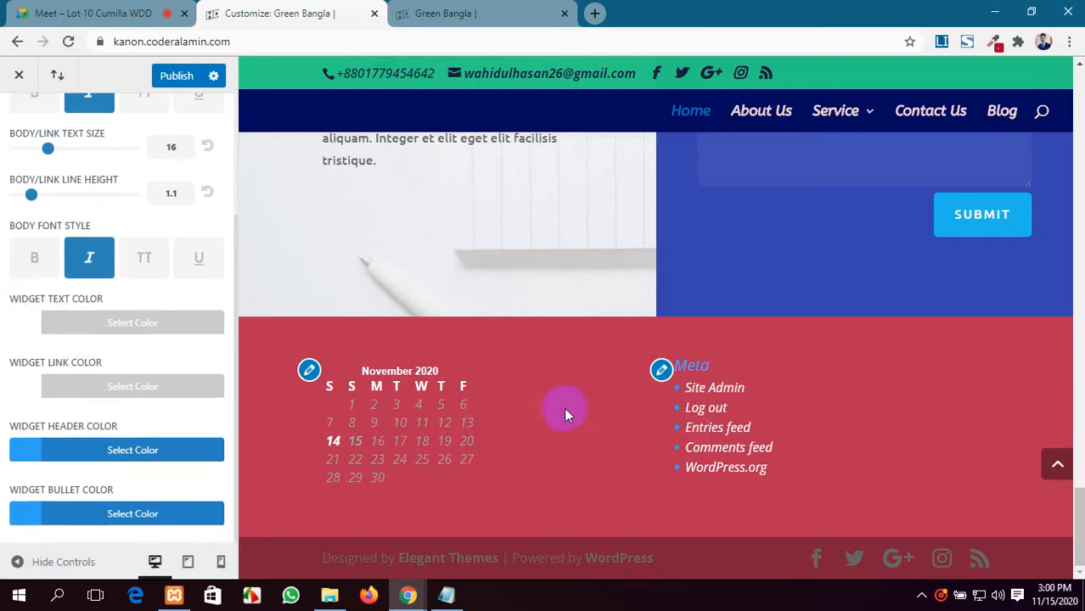
pyautogui.scroll(1, 400, 375)
pyautogui.scroll(2, 30, 196)
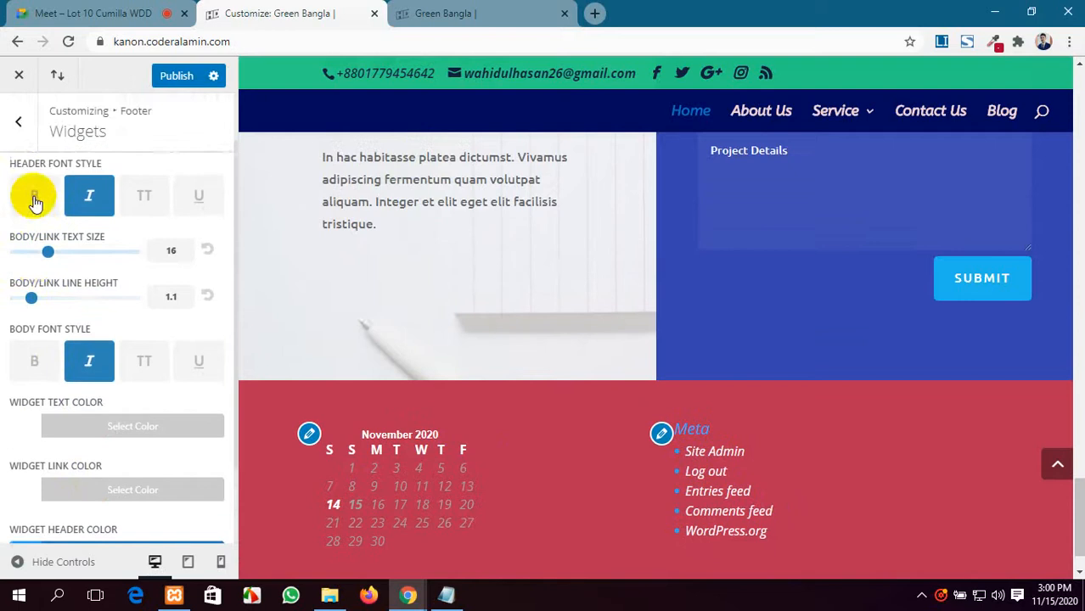
pyautogui.moveTo(31, 274)
pyautogui.mouseDown()
pyautogui.moveTo(19, 273)
pyautogui.moveTo(27, 278)
pyautogui.mouseUp()
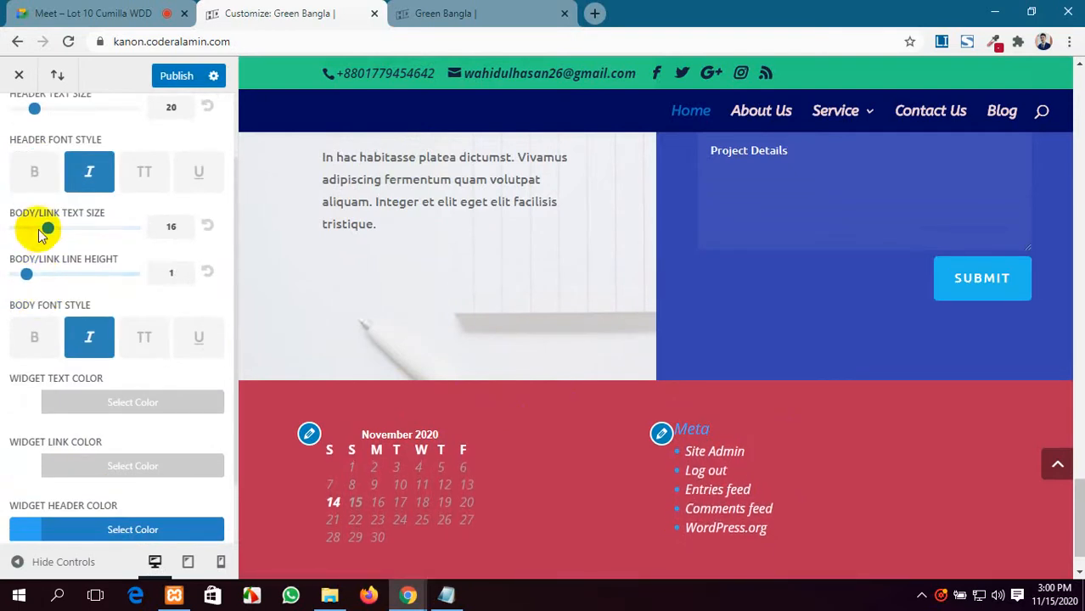
pyautogui.moveTo(48, 231)
pyautogui.mouseDown()
pyautogui.moveTo(26, 229)
pyautogui.moveTo(43, 231)
pyautogui.mouseUp()
pyautogui.scroll(1, 48, 223)
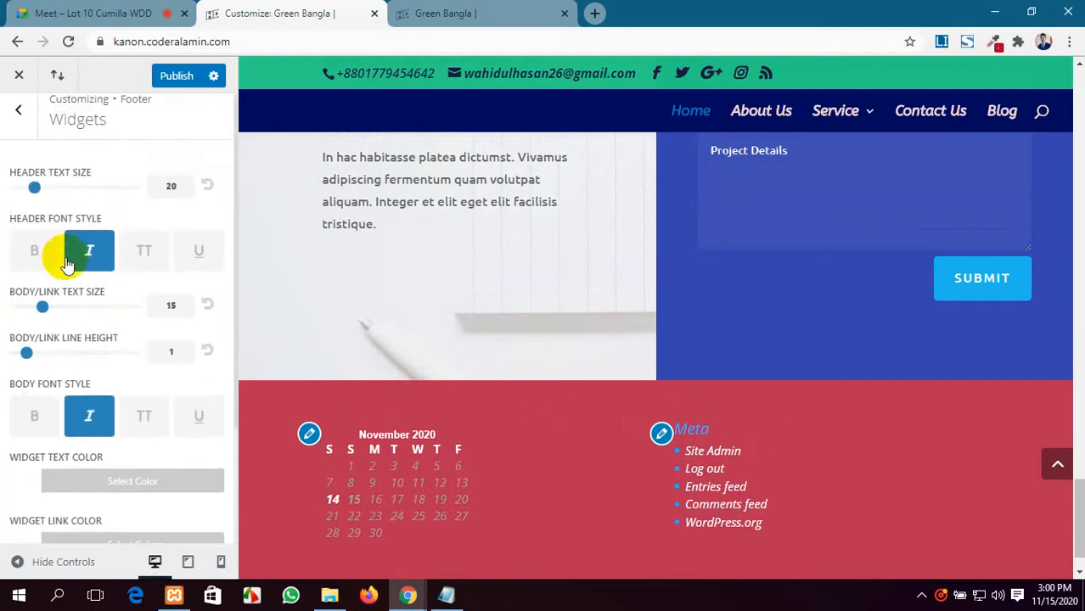
pyautogui.scroll(1, 68, 265)
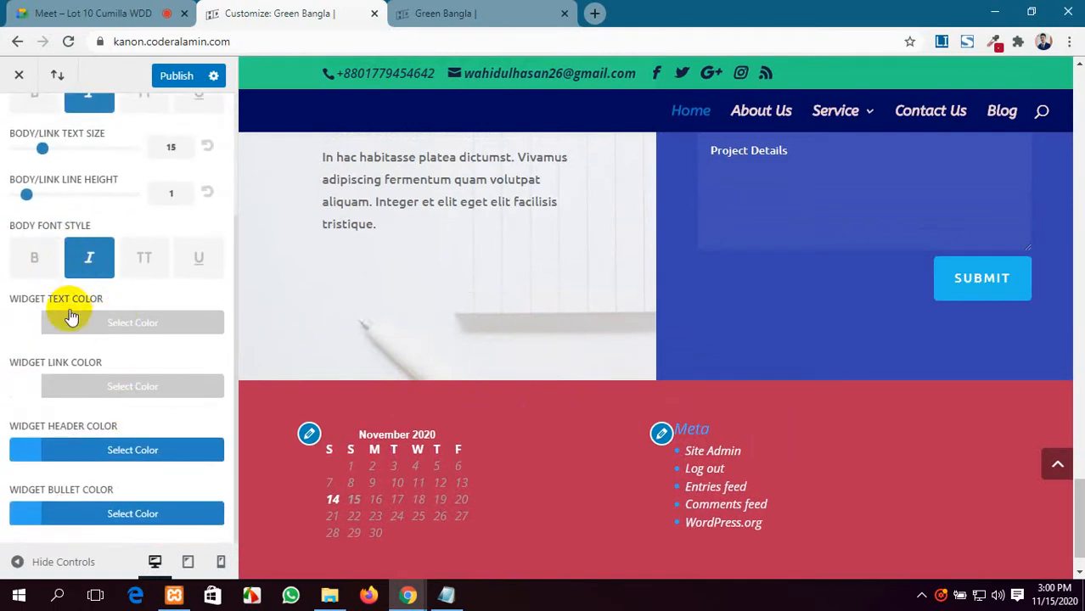
# Try dark gray (#5e5e5e) as the widget text color, and set it to yellow (#edf000).
pyautogui.click(116, 320)
pyautogui.scroll(-3, 93, 390)
pyautogui.moveTo(94, 351); pyautogui.dragTo(85, 325)
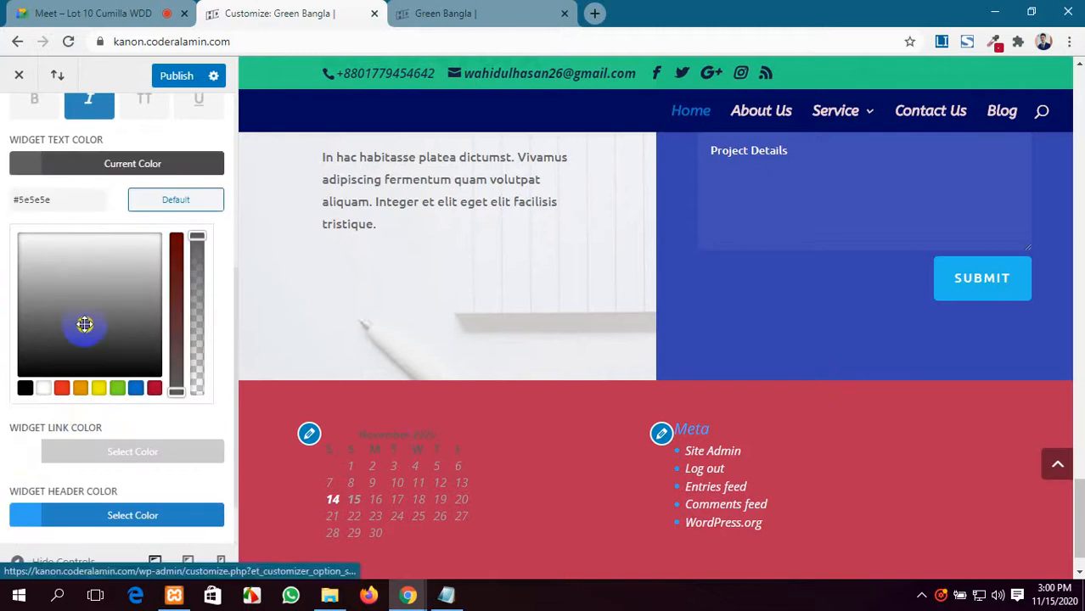
pyautogui.click(98, 388)
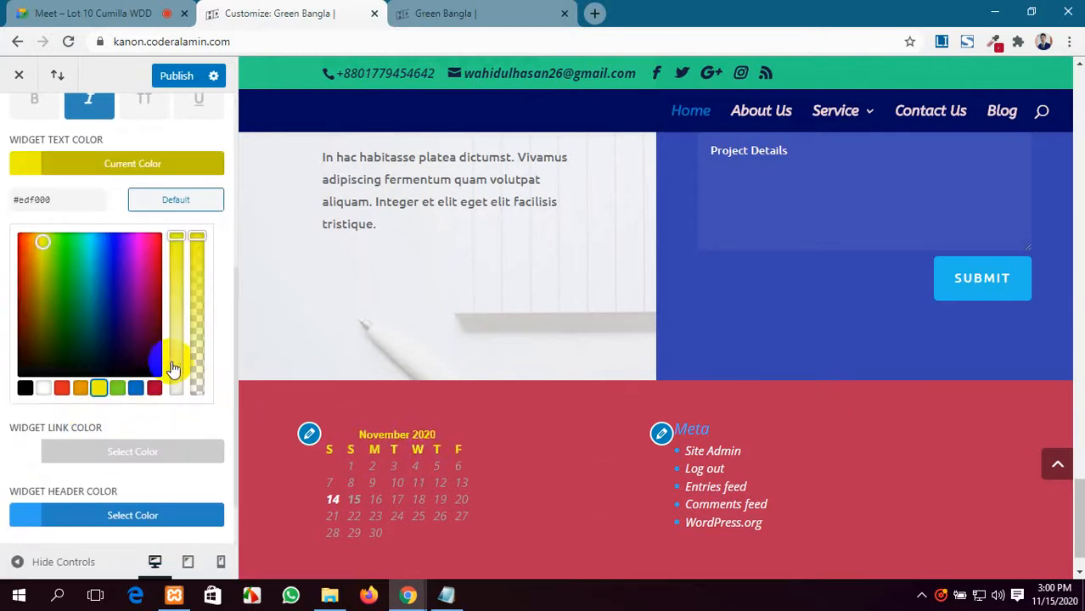
pyautogui.scroll(2, 170, 365)
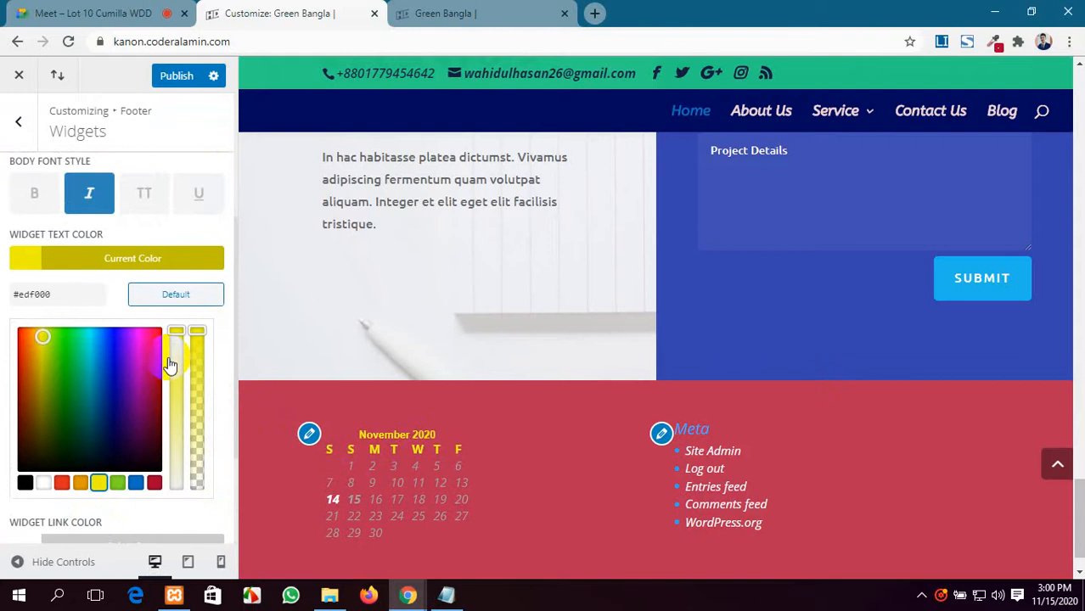
# Set the footer's widget link color to yellow (#edf000).
pyautogui.scroll(-3, 182, 399)
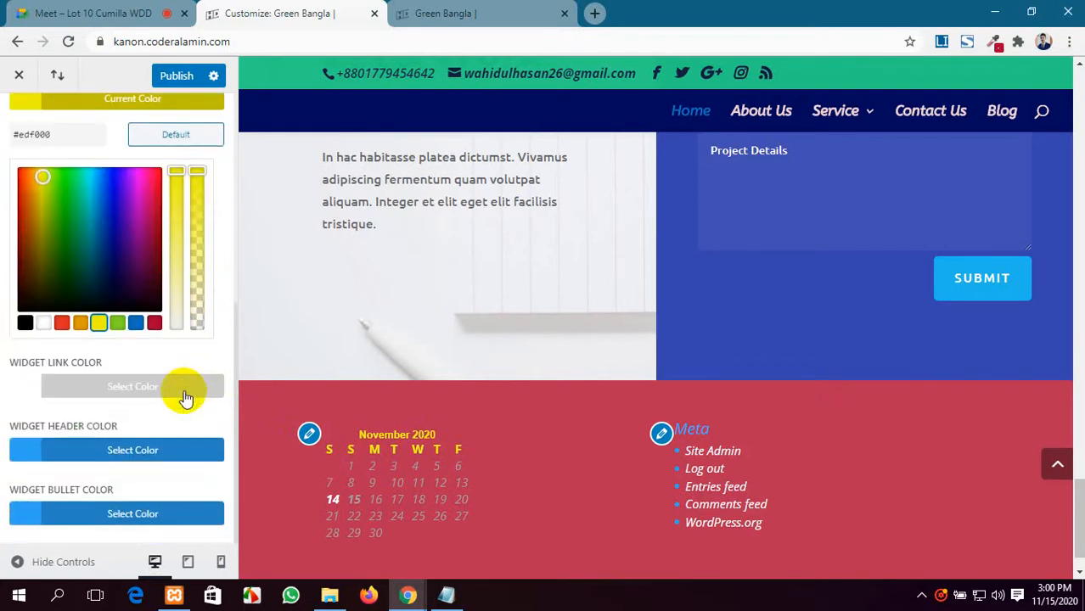
pyautogui.click(93, 387)
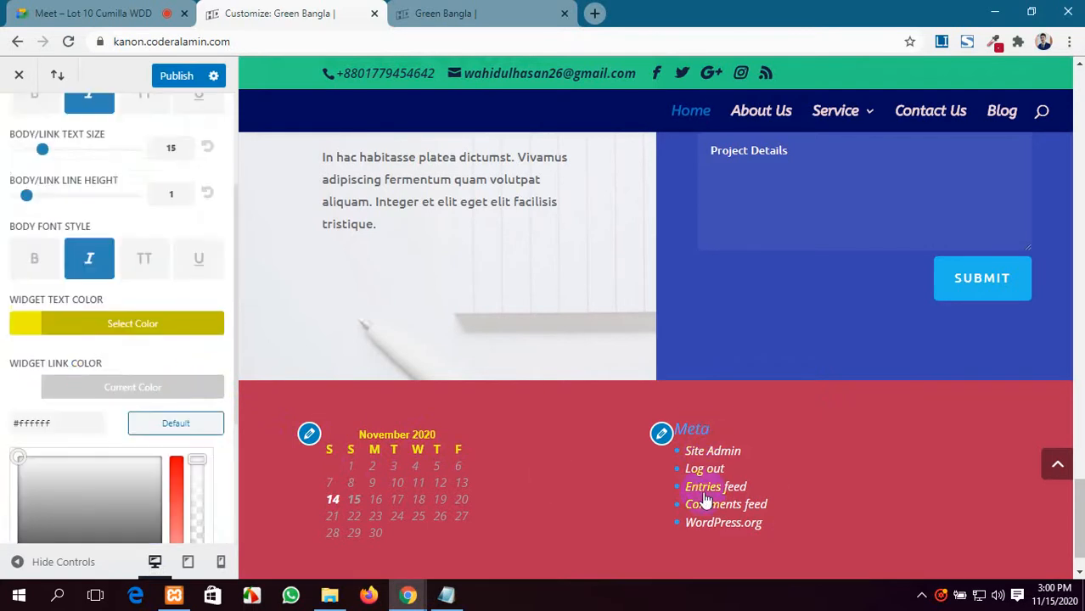
pyautogui.scroll(-3, 213, 428)
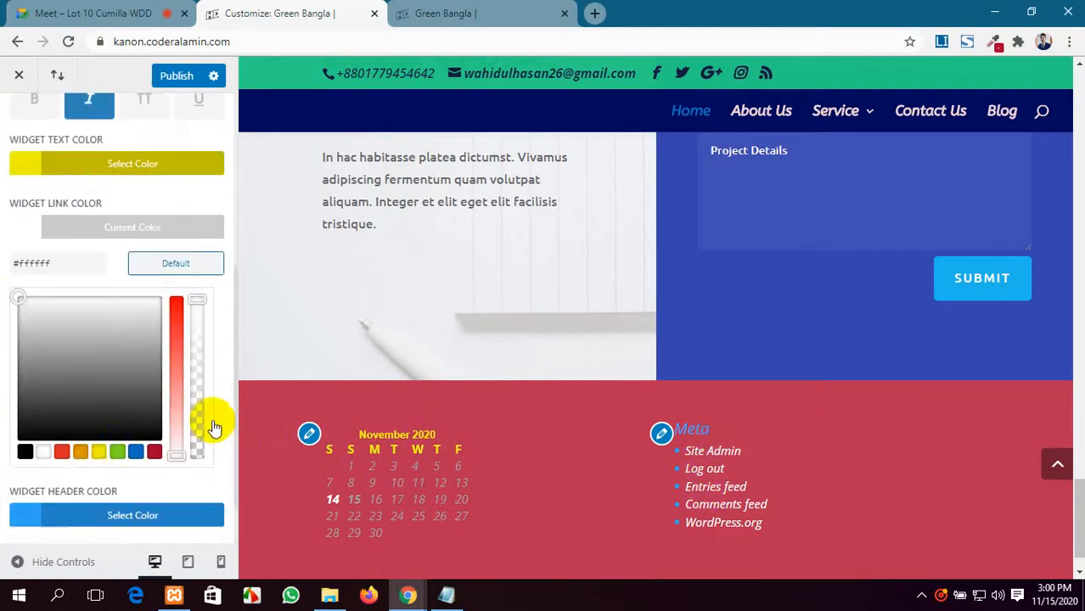
pyautogui.click(96, 453)
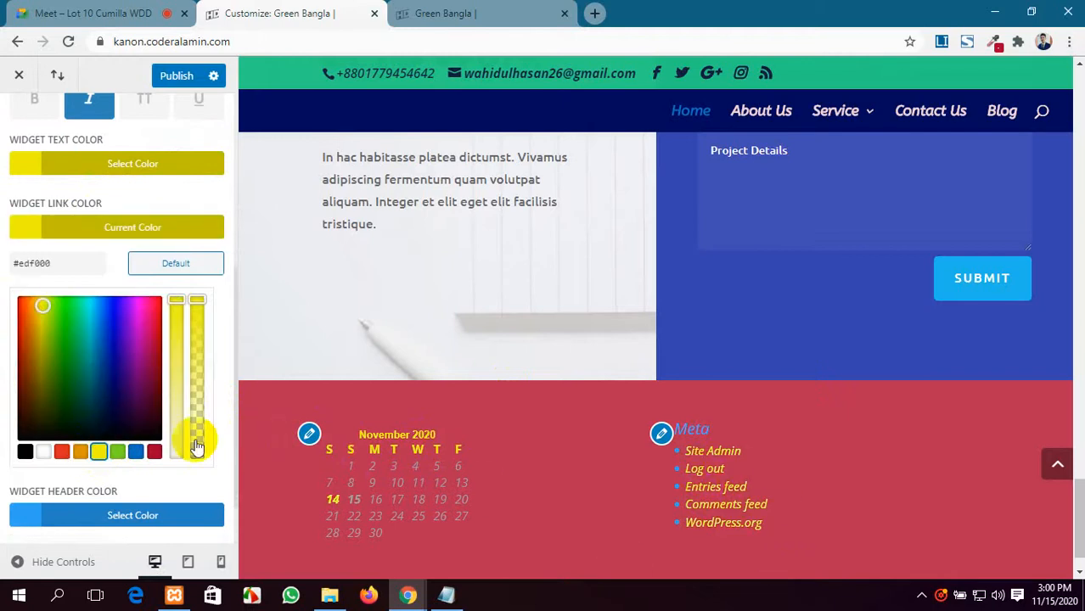
# Try green (#32d106) as the widget header color, and set it to white (#ffffff).
pyautogui.scroll(-1, 82, 468)
pyautogui.click(77, 453)
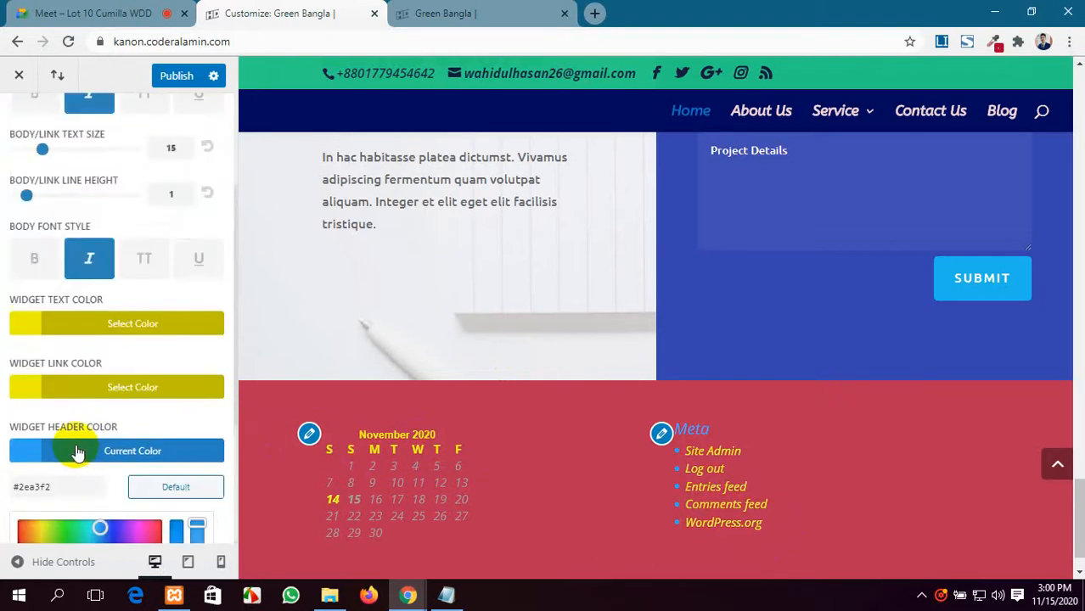
pyautogui.scroll(-3, 97, 449)
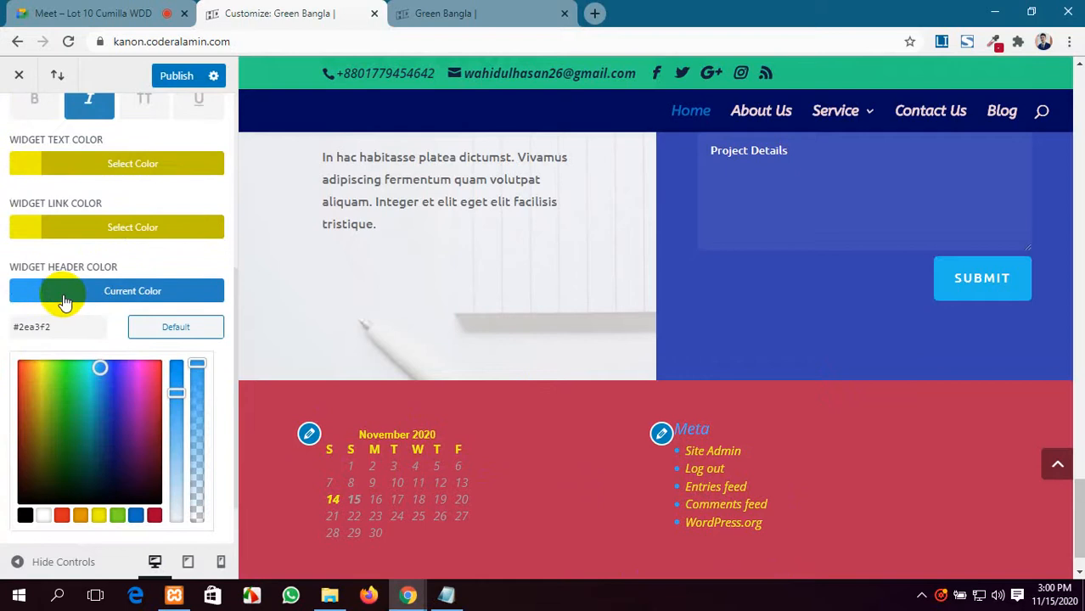
pyautogui.moveTo(96, 363); pyautogui.dragTo(58, 389)
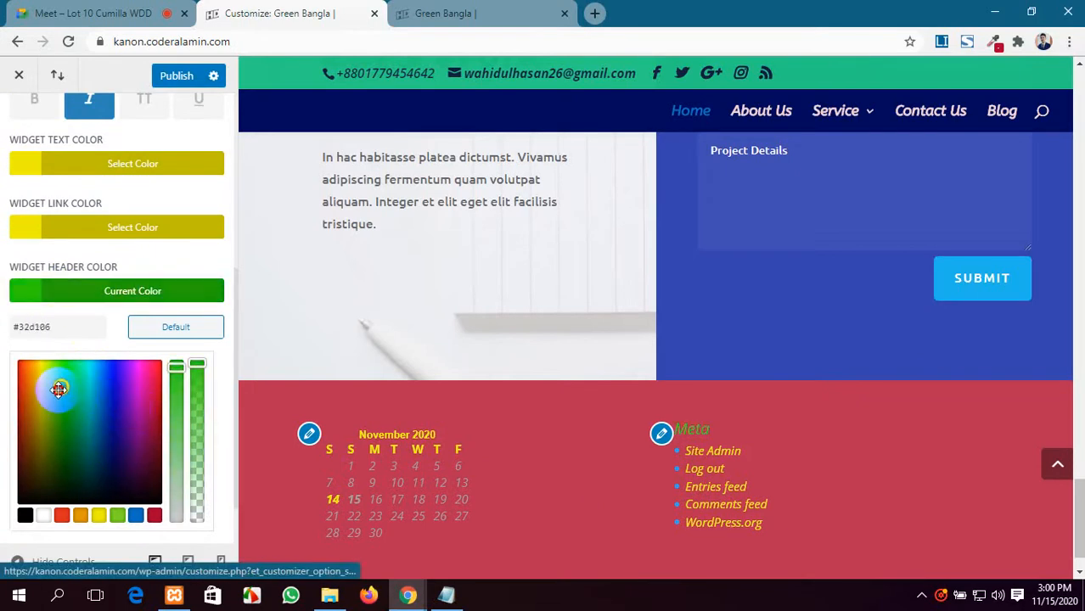
pyautogui.click(43, 515)
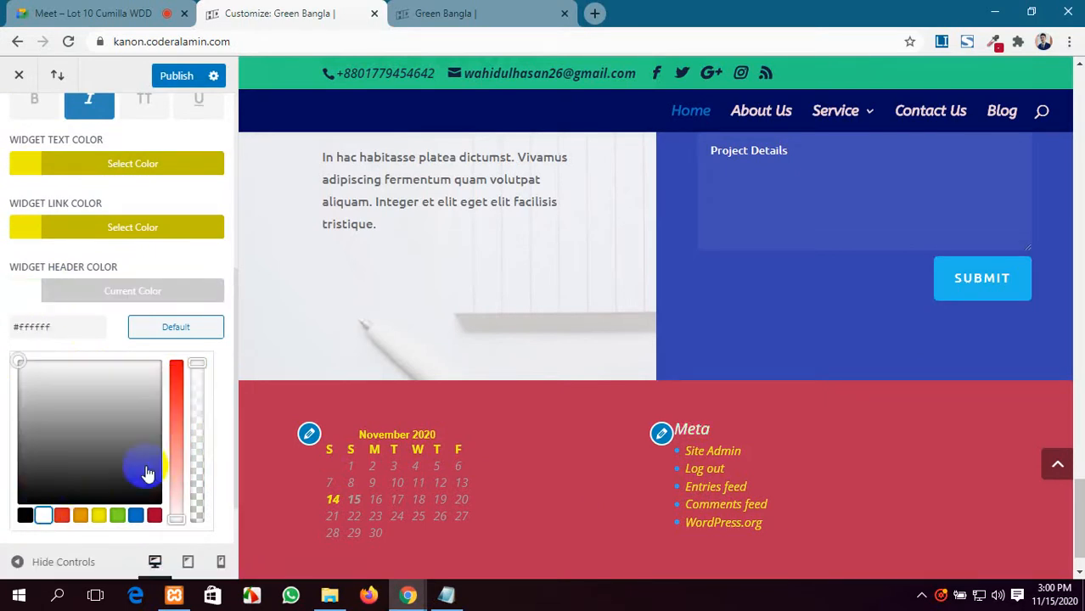
pyautogui.scroll(-1, 85, 443)
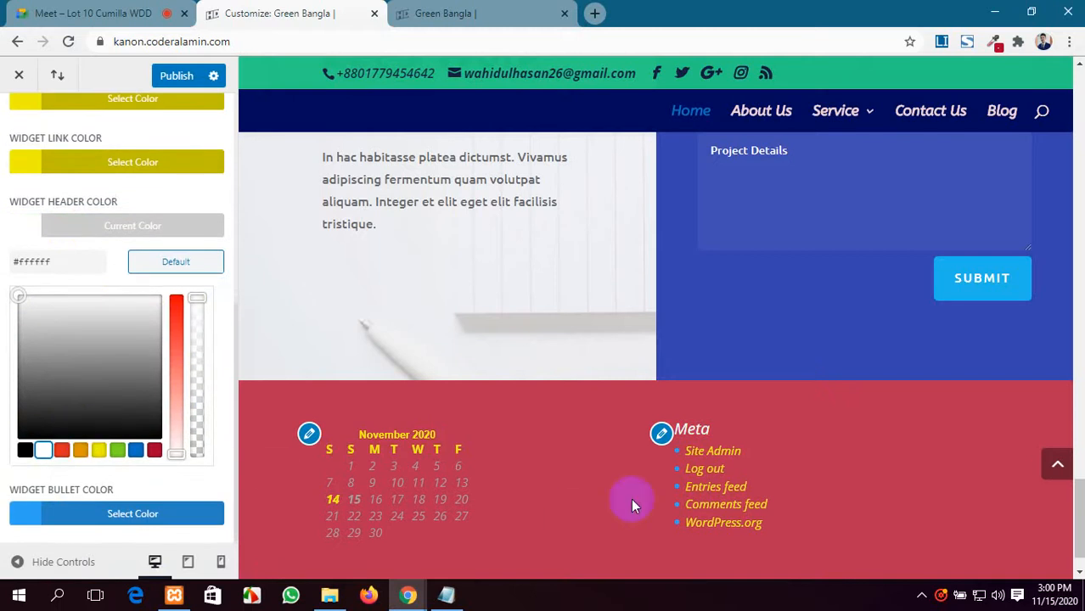
# Try green (#368916) and red (#e02b20) bullets, set the widget bullet color to white (#ffffff), and publish.
pyautogui.click(77, 509)
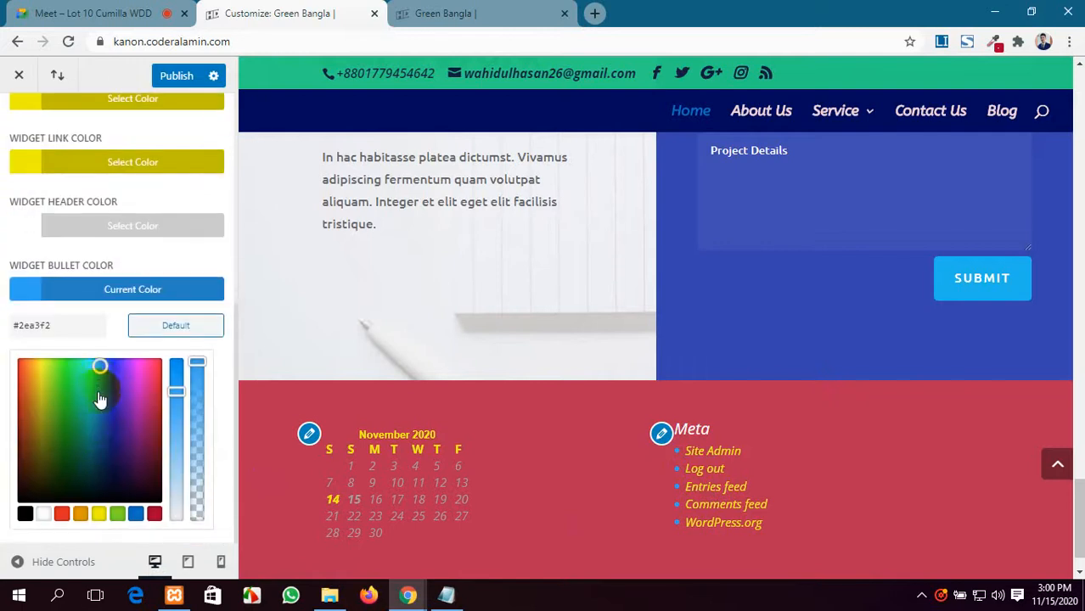
pyautogui.moveTo(100, 367); pyautogui.dragTo(59, 425)
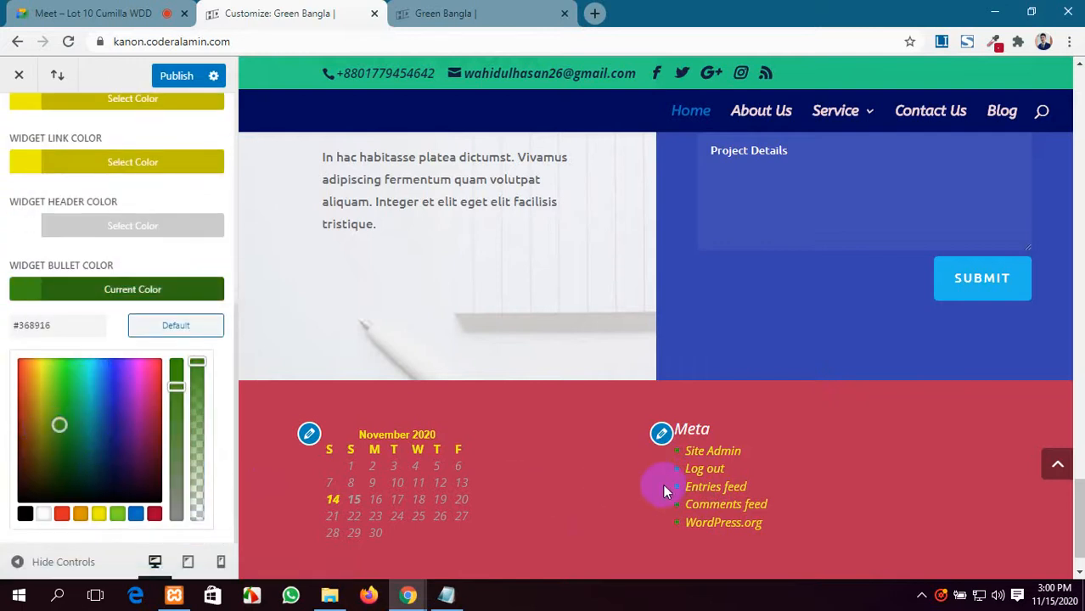
pyautogui.click(61, 514)
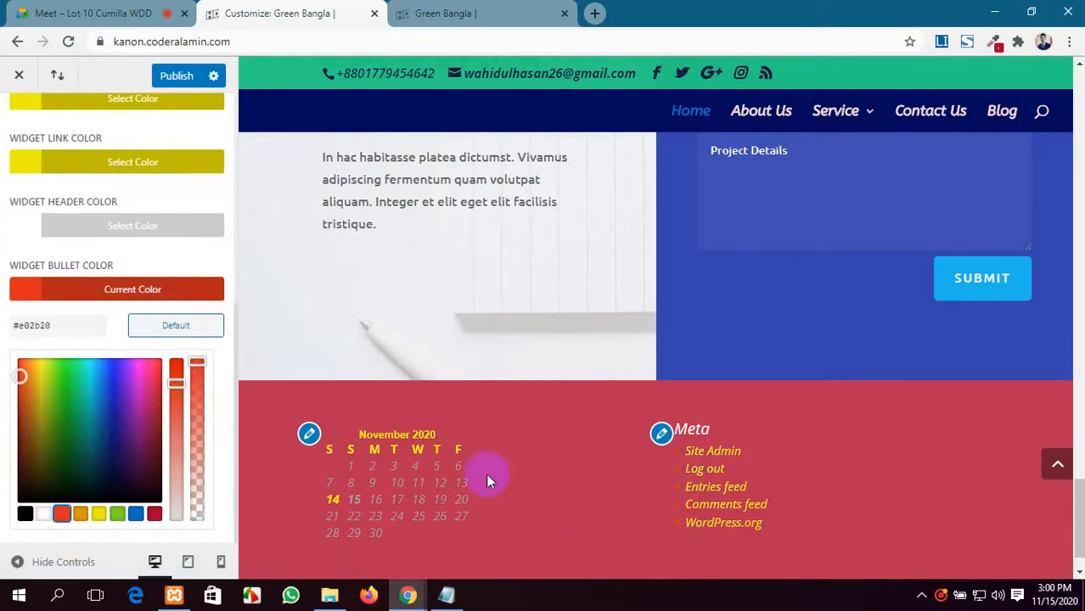
pyautogui.click(43, 513)
pyautogui.scroll(-1, 278, 453)
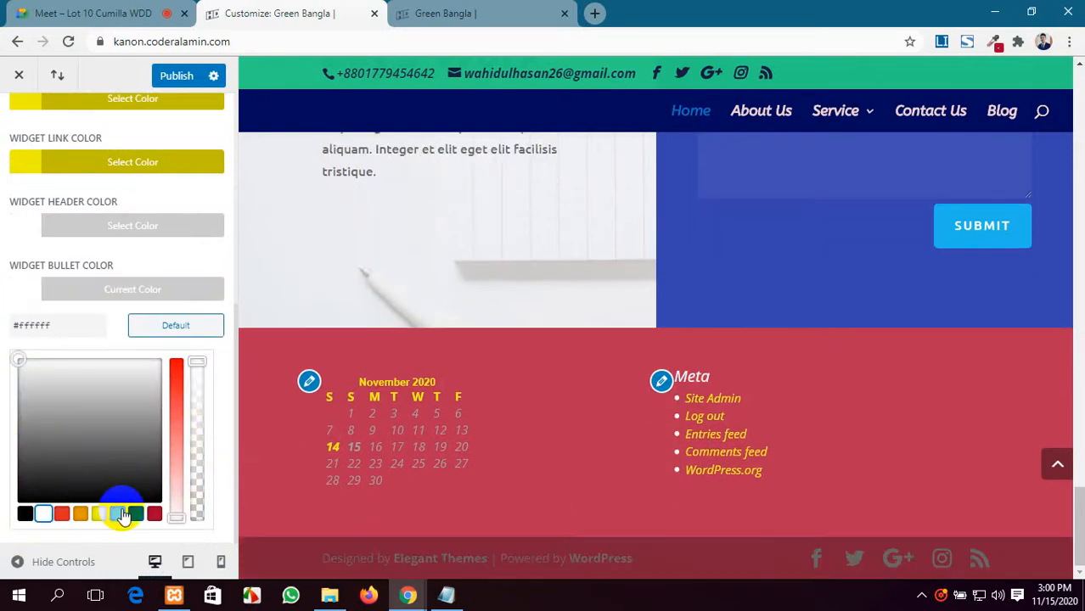
pyautogui.click(177, 77)
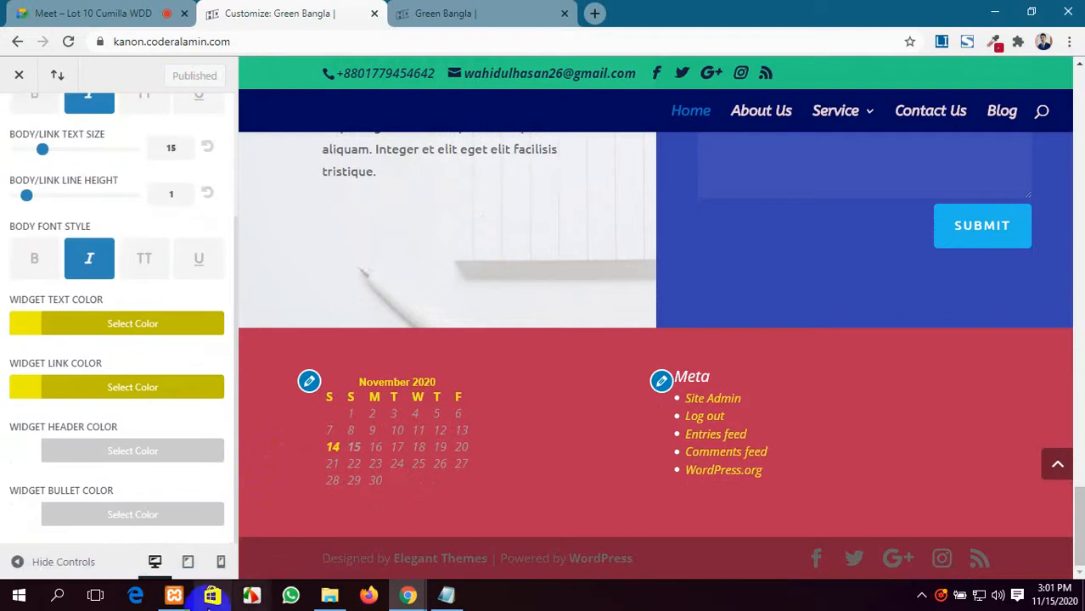
# Switch the customizer preview to tablet size and look through the home page.
pyautogui.scroll(20, 446, 441)
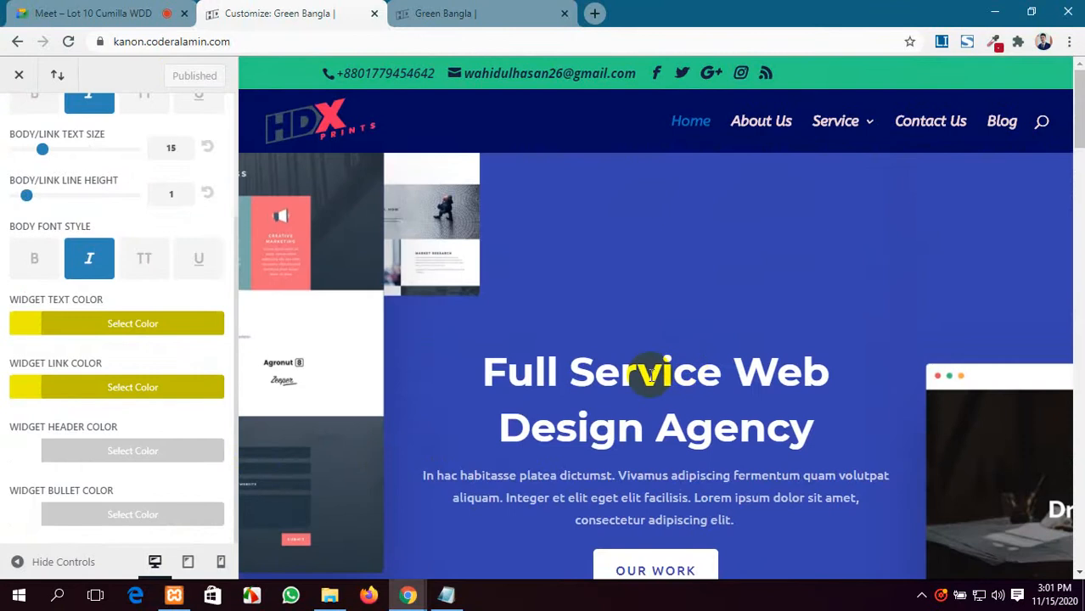
pyautogui.click(187, 562)
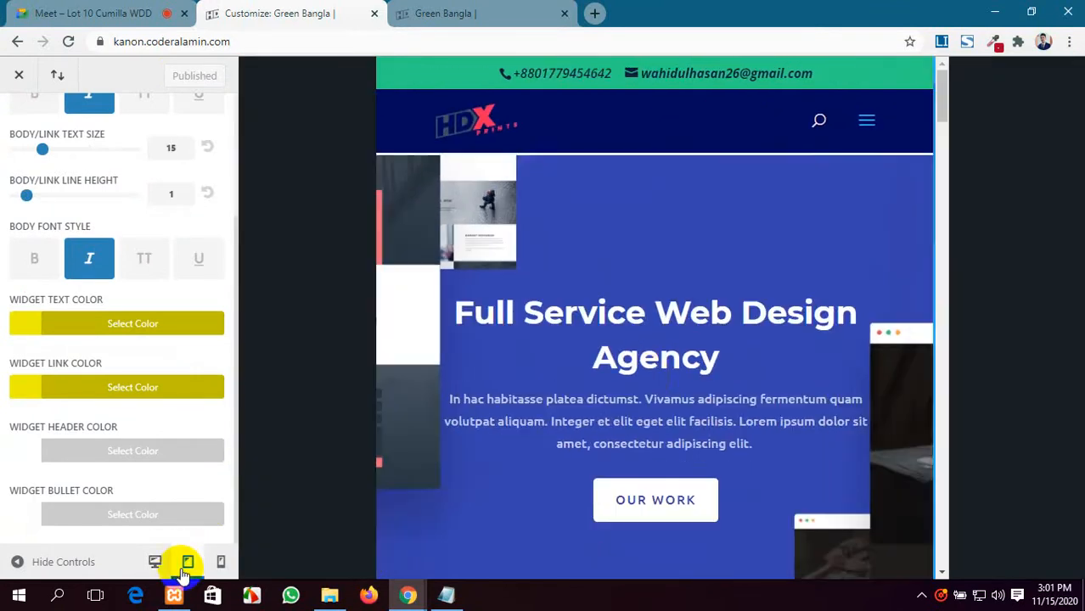
pyautogui.scroll(-7, 647, 372)
pyautogui.scroll(8, 647, 371)
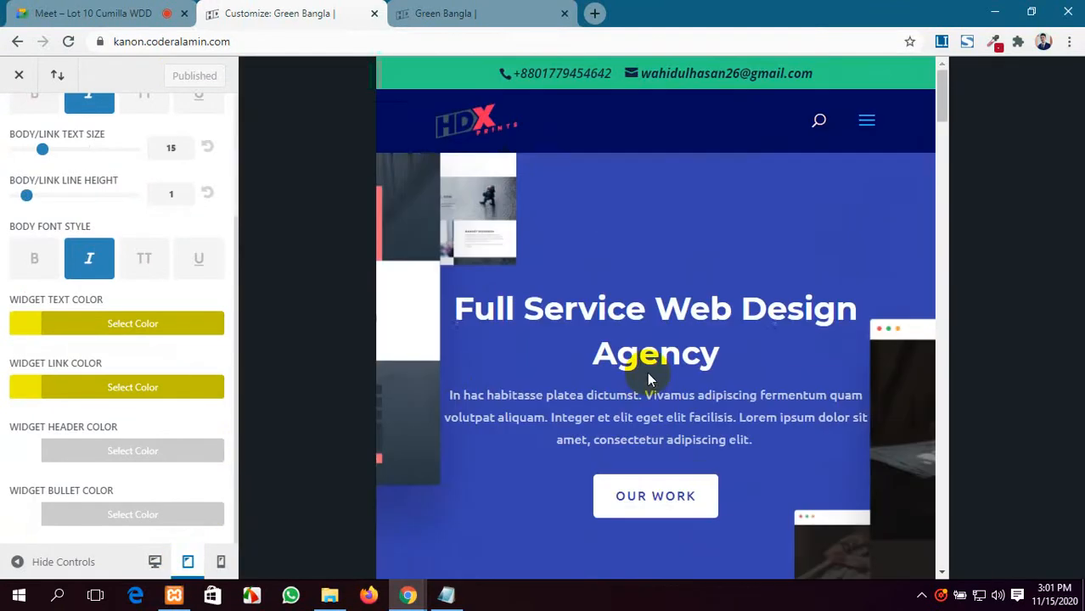
# Look through the rest of the home page down to the footer widgets in the tablet-size preview.
pyautogui.scroll(-10, 648, 372)
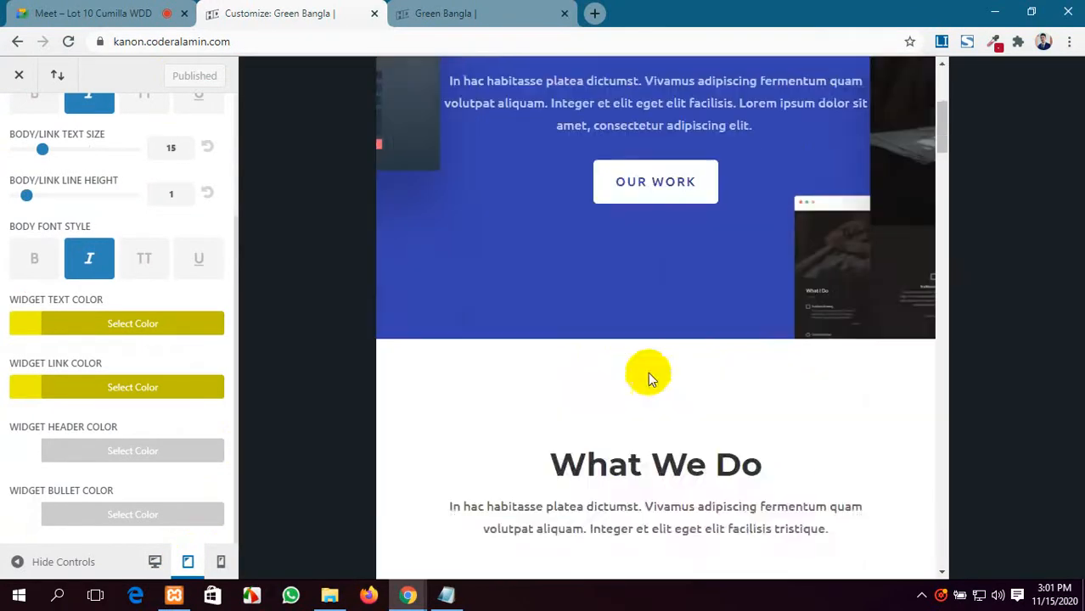
pyautogui.scroll(-12, 647, 378)
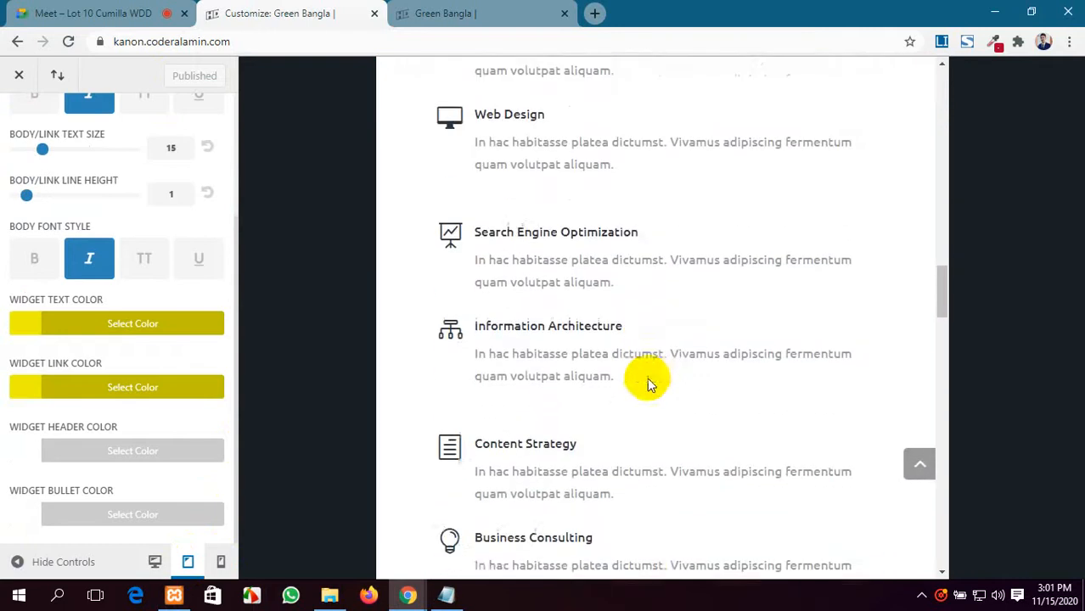
pyautogui.scroll(-12, 644, 387)
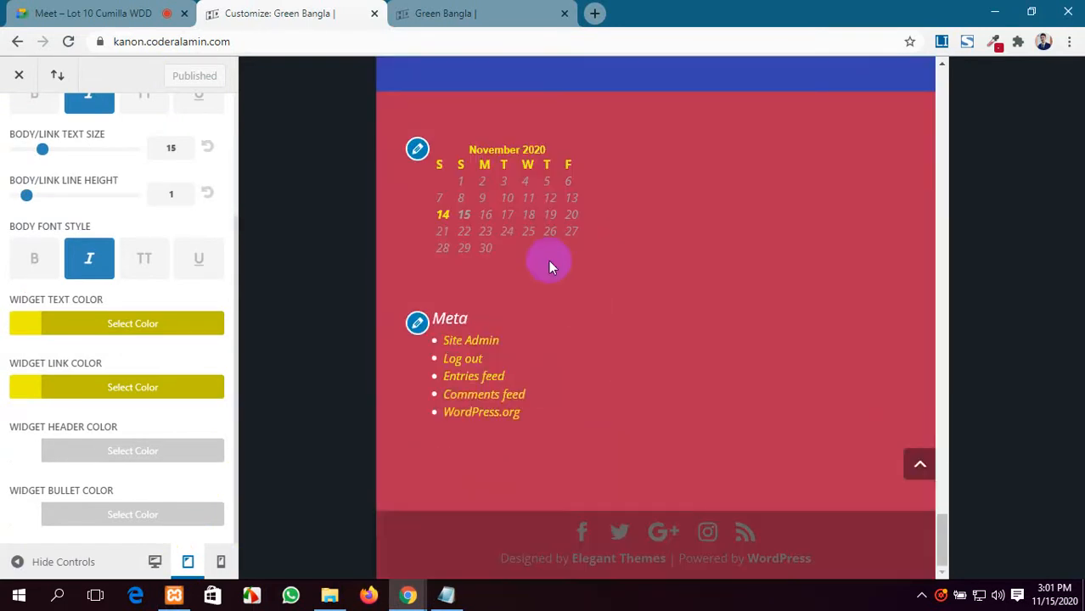
# Preview the page at phone size from the footer up to the header, and return to the desktop preview.
pyautogui.click(220, 562)
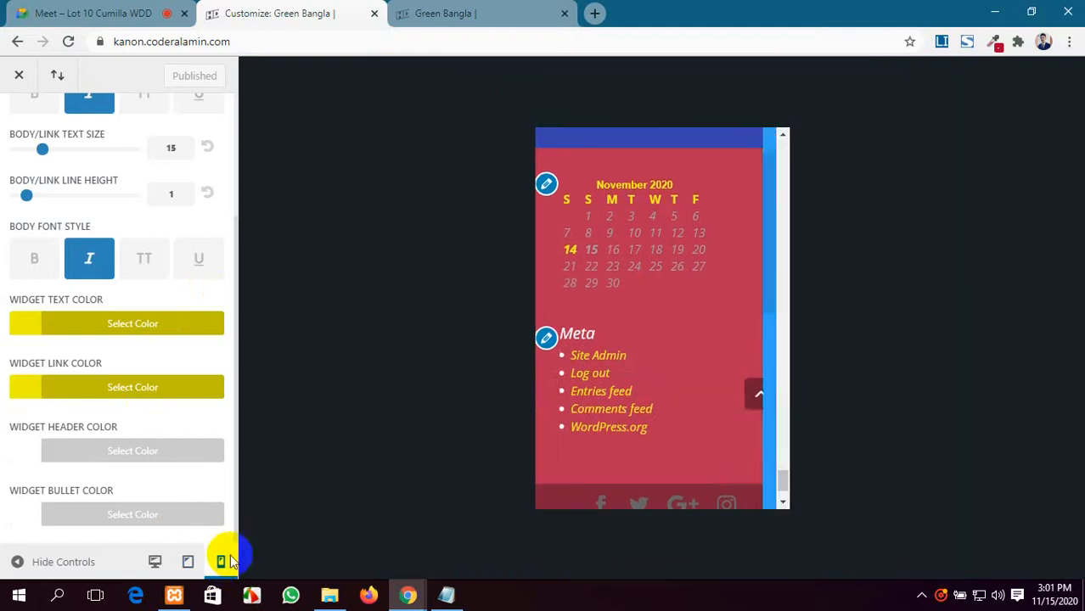
pyautogui.scroll(15, 670, 357)
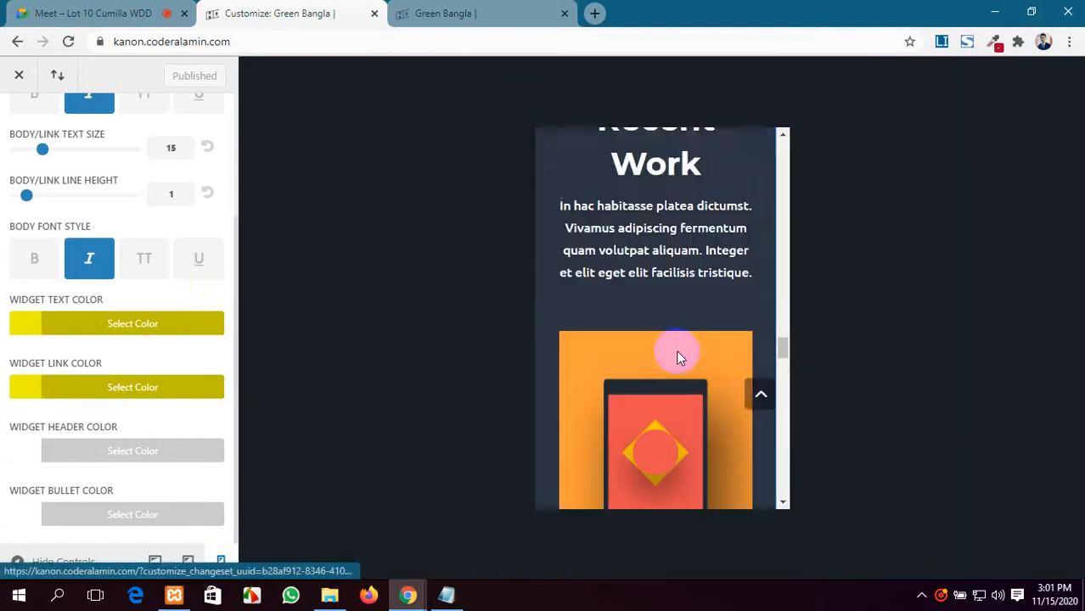
pyautogui.scroll(15, 677, 351)
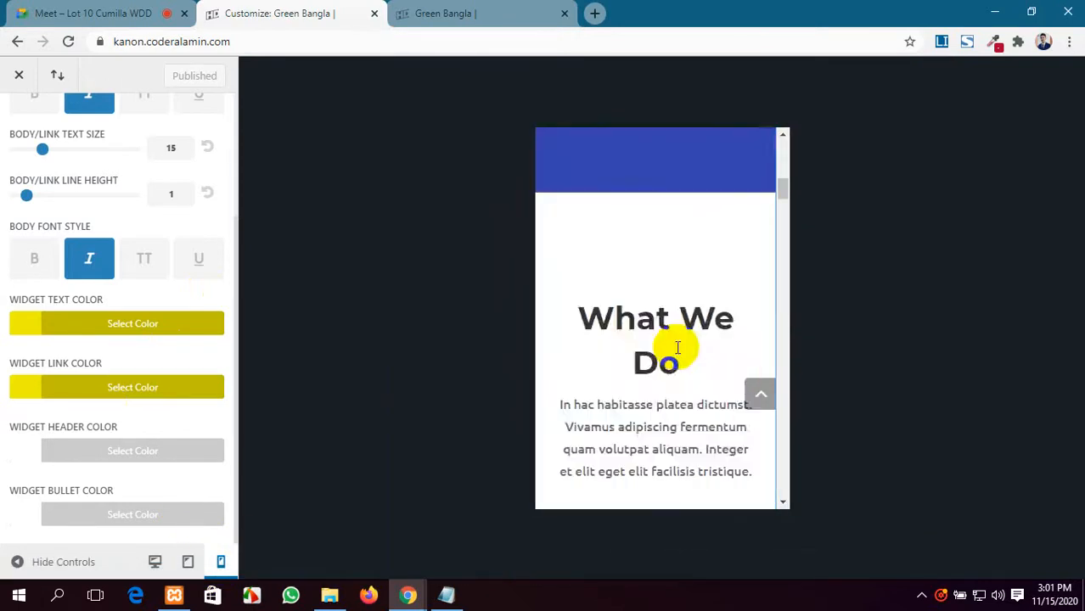
pyautogui.scroll(5, 677, 348)
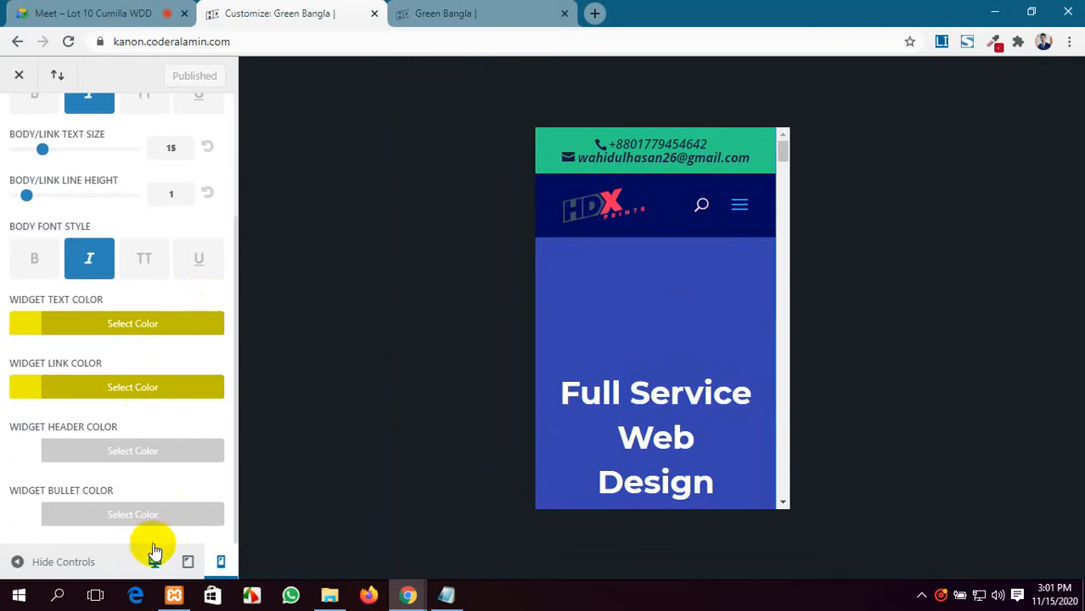
pyautogui.click(186, 559)
pyautogui.scroll(5, 48, 291)
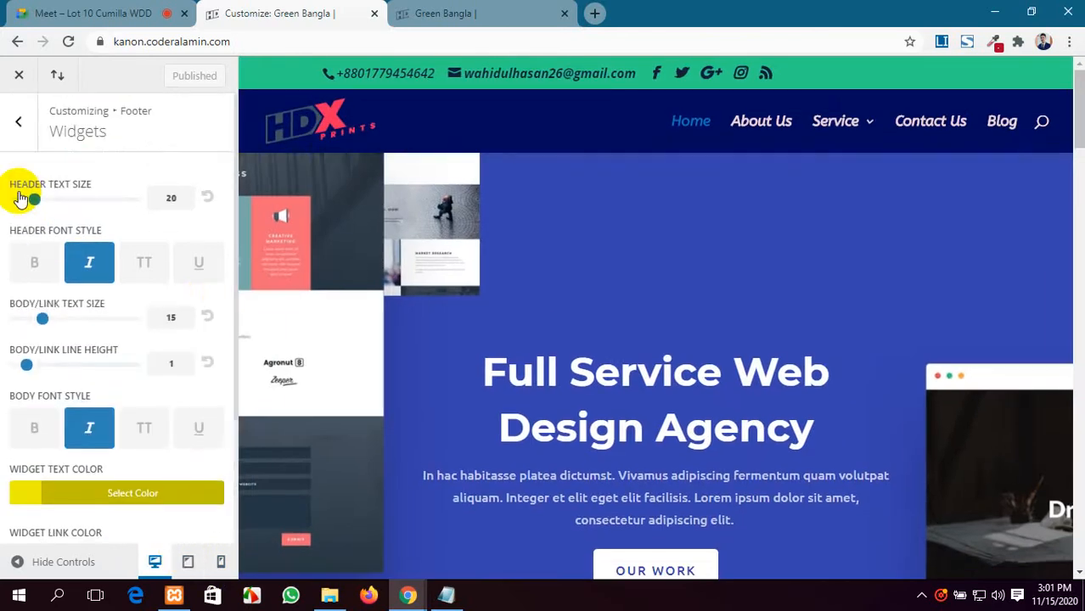
# Return to the footer settings, bring the page's footer into view, and check the Footer Elements options.
pyautogui.click(18, 117)
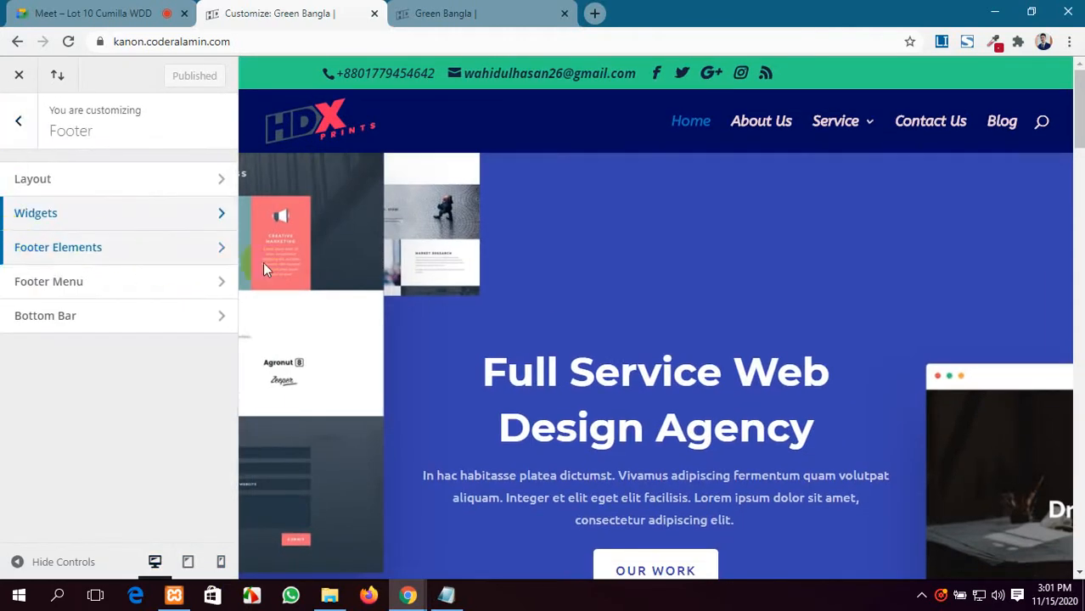
pyautogui.scroll(-6, 526, 316)
pyautogui.scroll(-10, 649, 400)
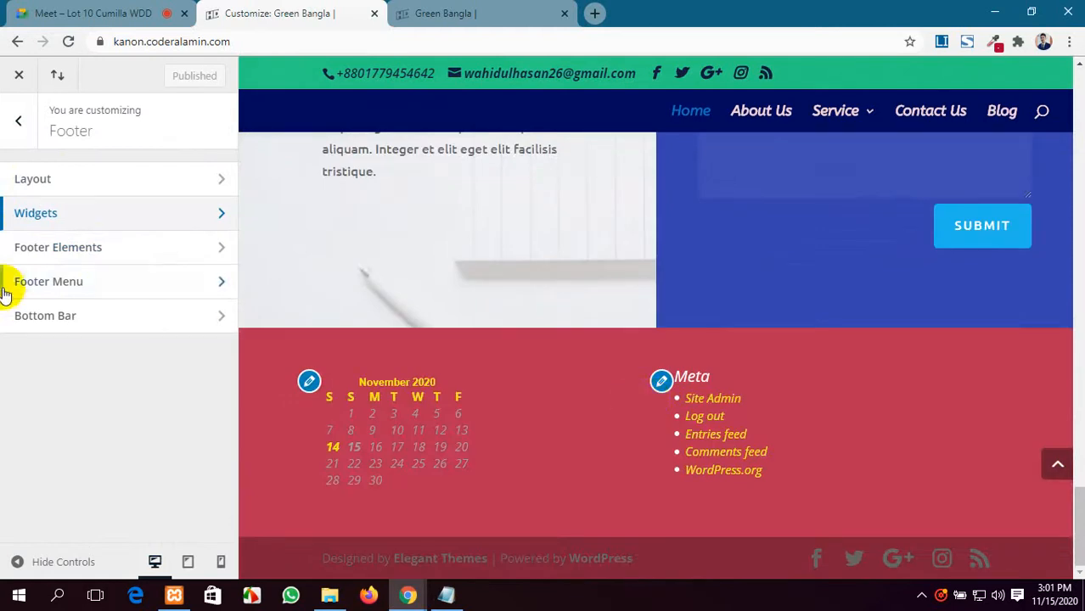
pyautogui.click(154, 242)
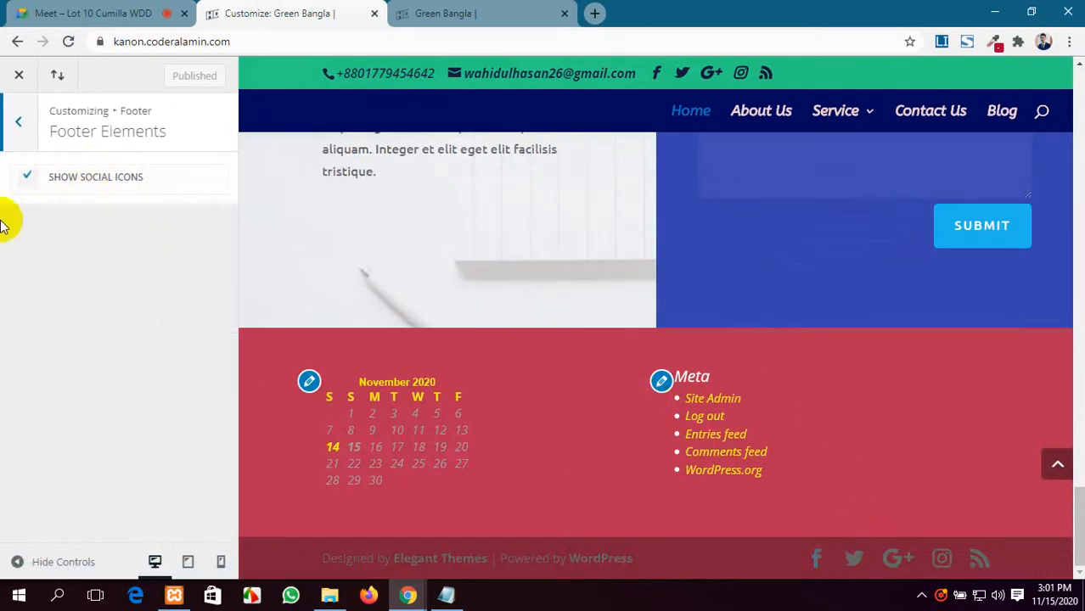
pyautogui.click(15, 134)
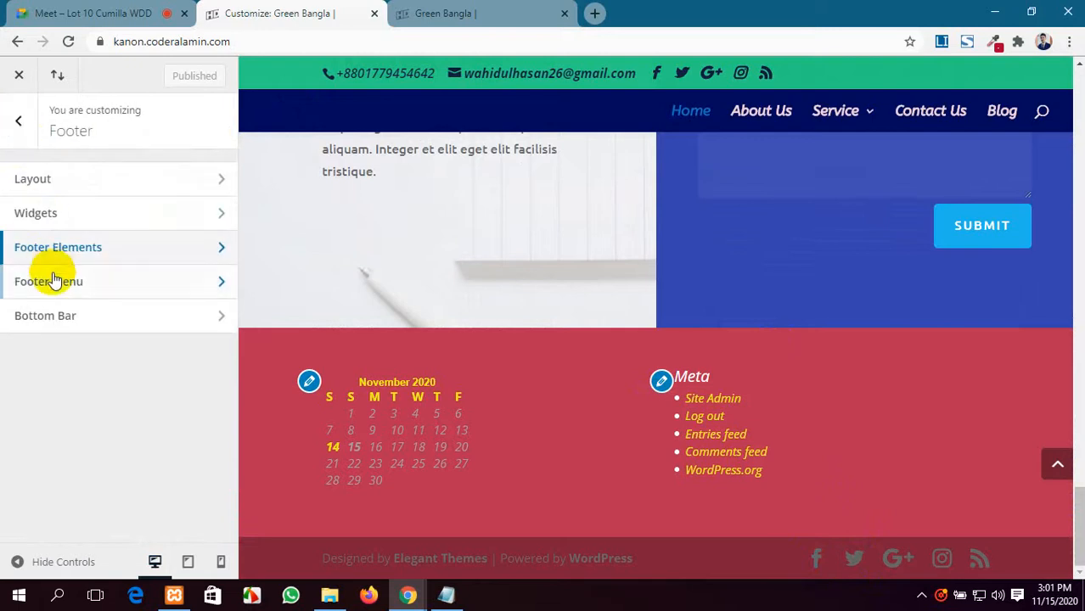
# Change the footer menu background color to a light gray with RGB 247,247,247, leaving letter spacing at 0.
pyautogui.click(85, 291)
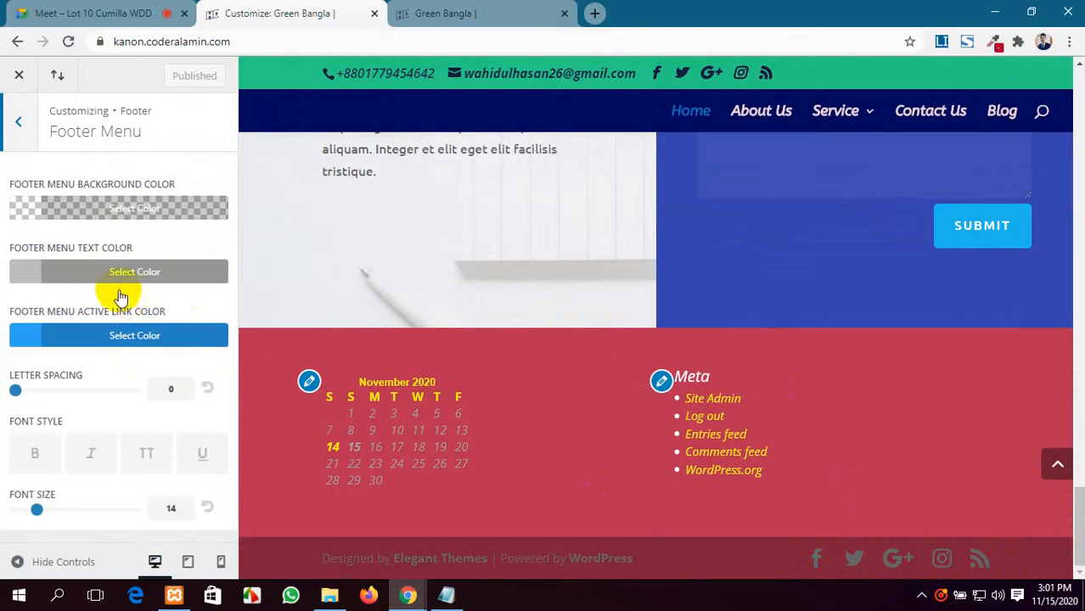
pyautogui.moveTo(17, 393)
pyautogui.mouseDown()
pyautogui.moveTo(35, 393)
pyautogui.moveTo(19, 394)
pyautogui.mouseUp()
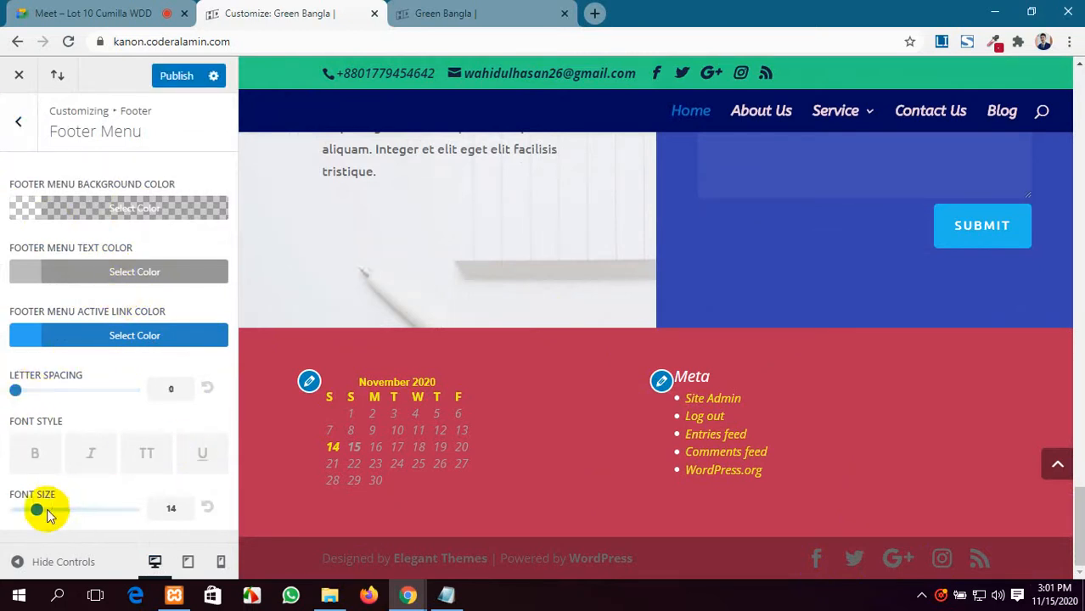
pyautogui.click(91, 219)
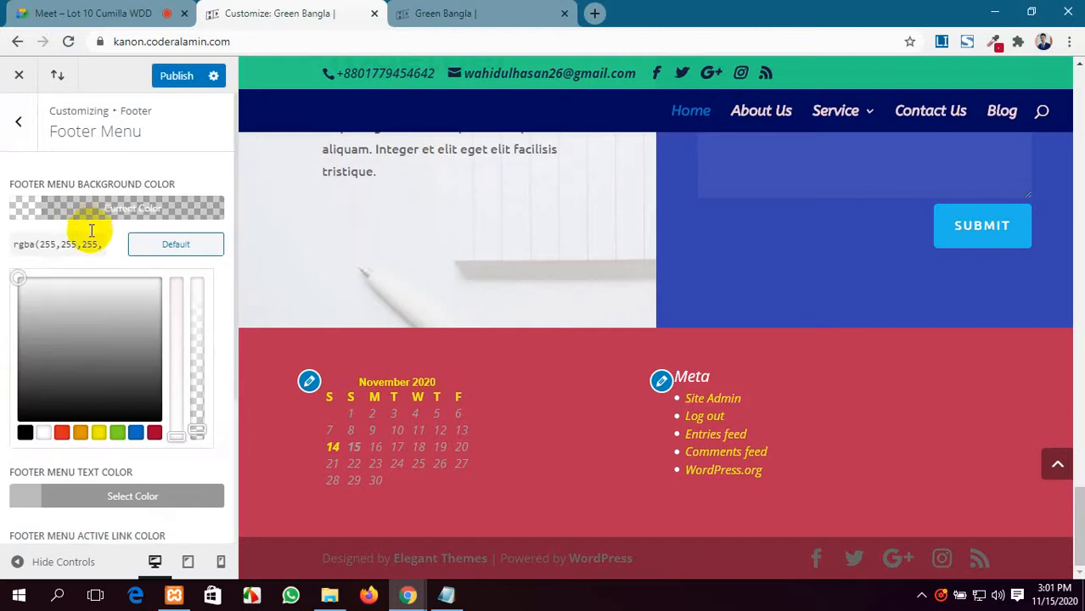
pyautogui.moveTo(92, 371); pyautogui.dragTo(50, 343)
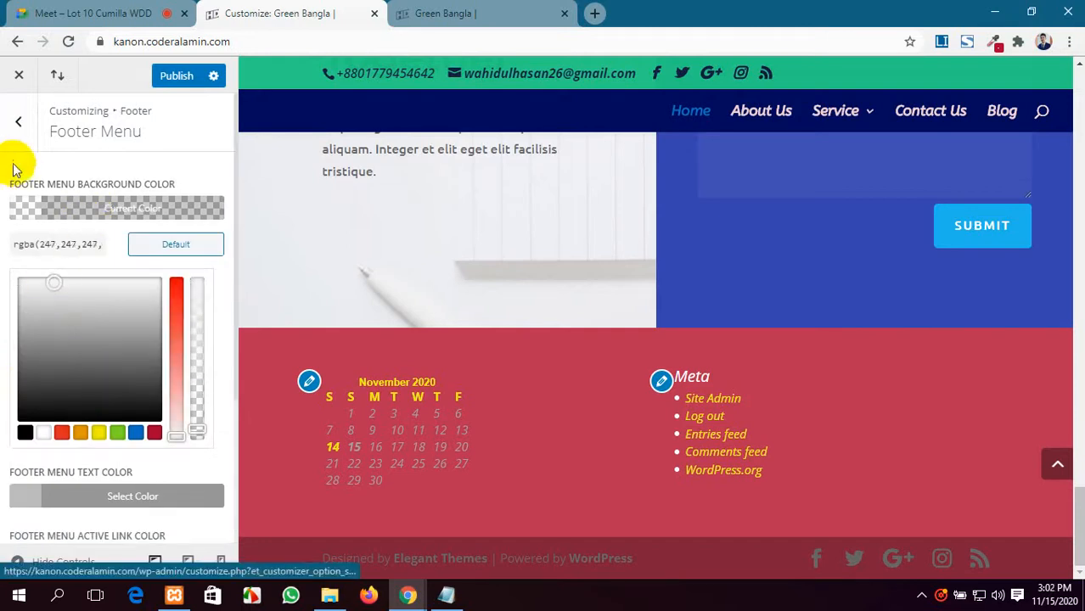
pyautogui.click(17, 123)
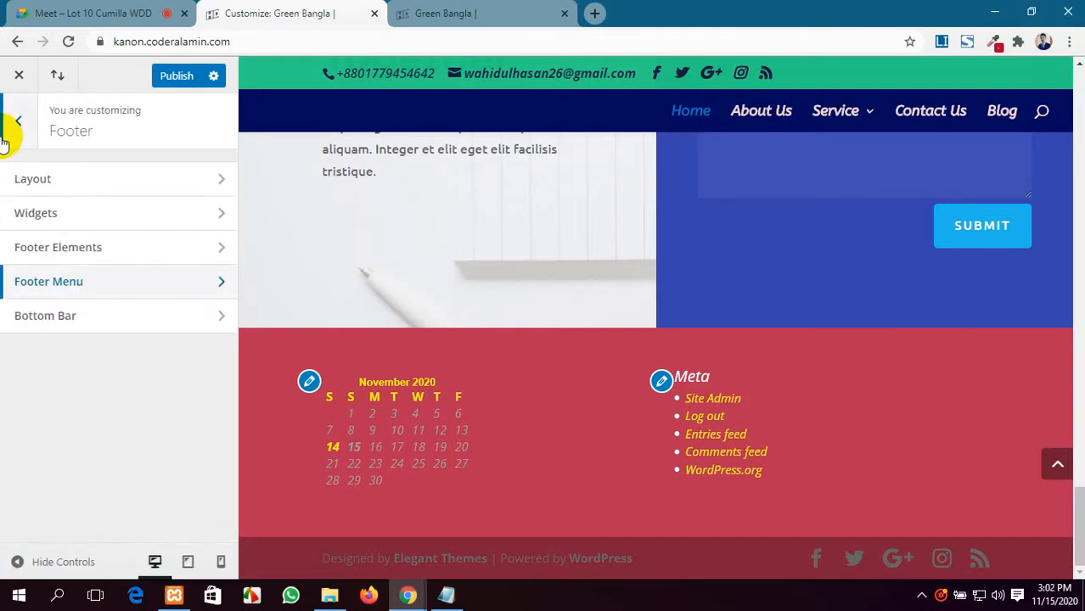
# Set the footer bottom bar's font size to 18 and its social icon size to 29.
pyautogui.click(97, 319)
pyautogui.scroll(-2, 151, 401)
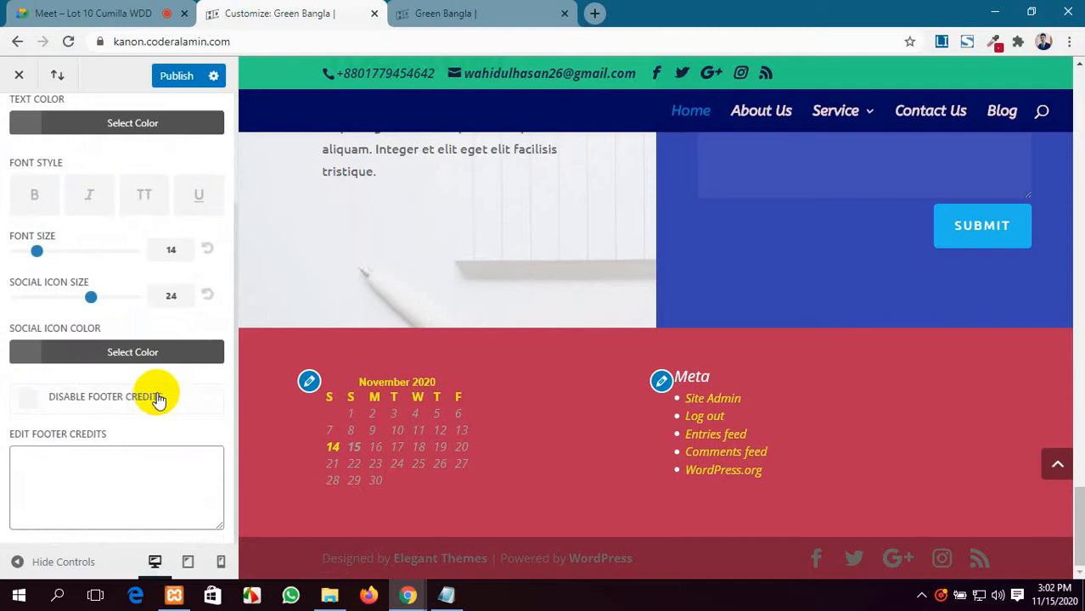
pyautogui.scroll(1, 110, 433)
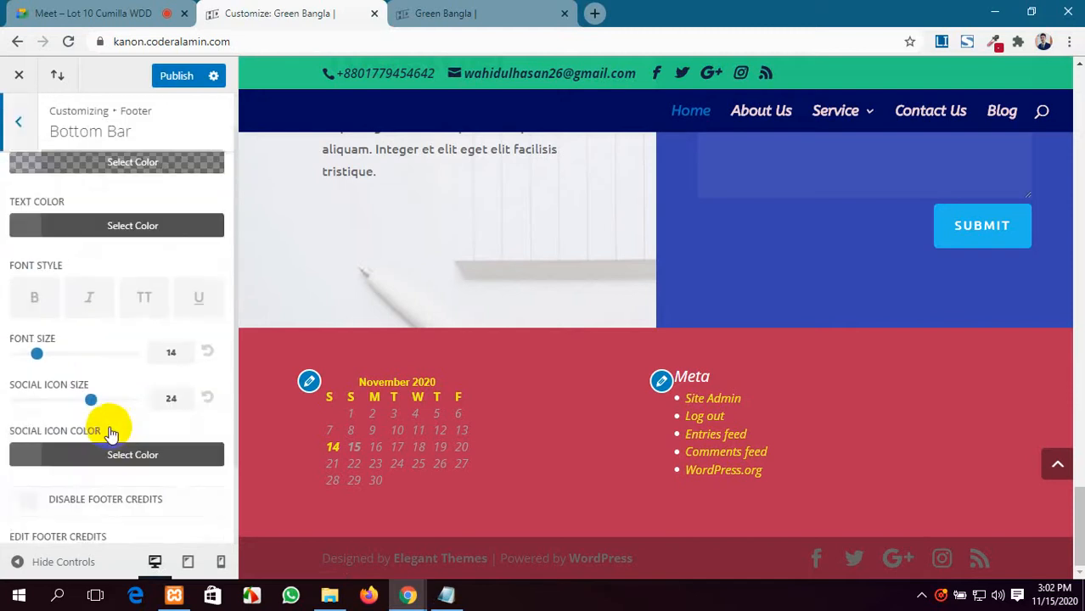
pyautogui.scroll(1, 110, 433)
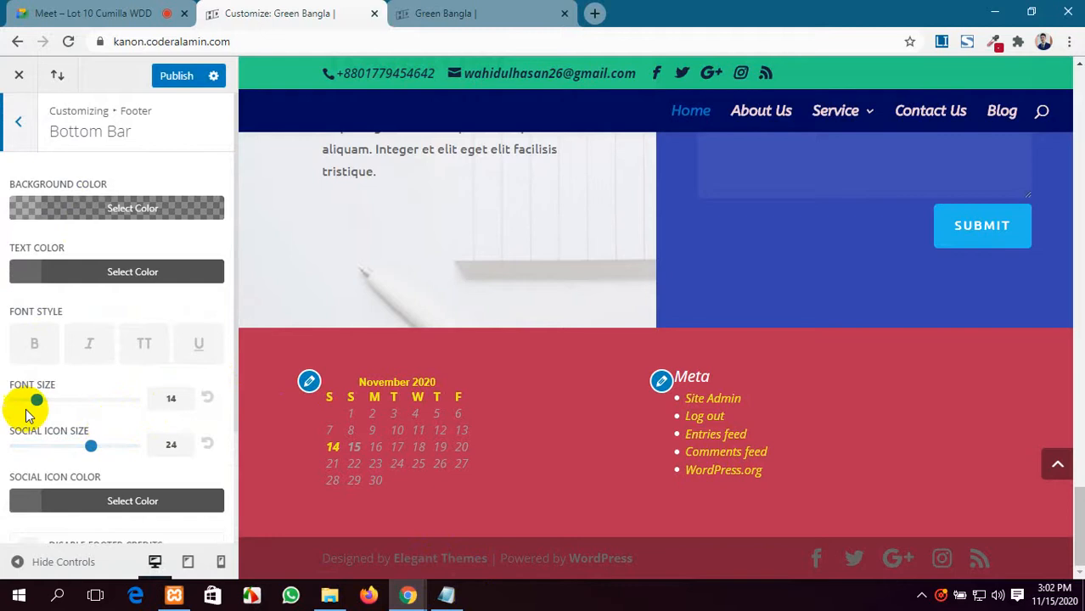
pyautogui.scroll(-2, 26, 412)
pyautogui.moveTo(36, 252); pyautogui.dragTo(59, 253)
pyautogui.moveTo(90, 299); pyautogui.dragTo(120, 297)
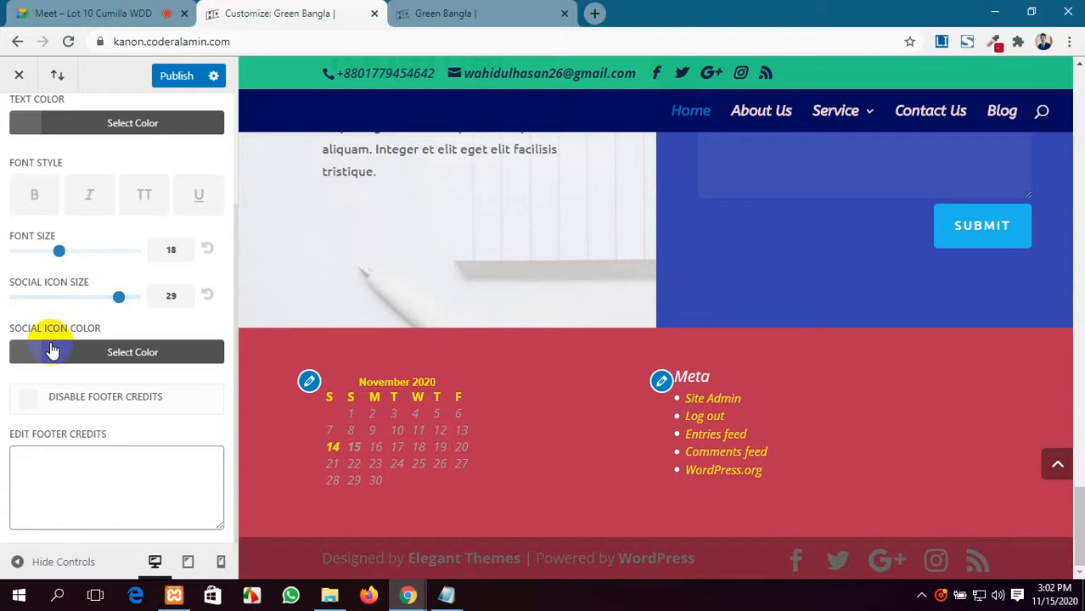
# Try disabling the footer credits, set the credits text to "All right received Green Bangla 2020", and publish.
pyautogui.click(26, 403)
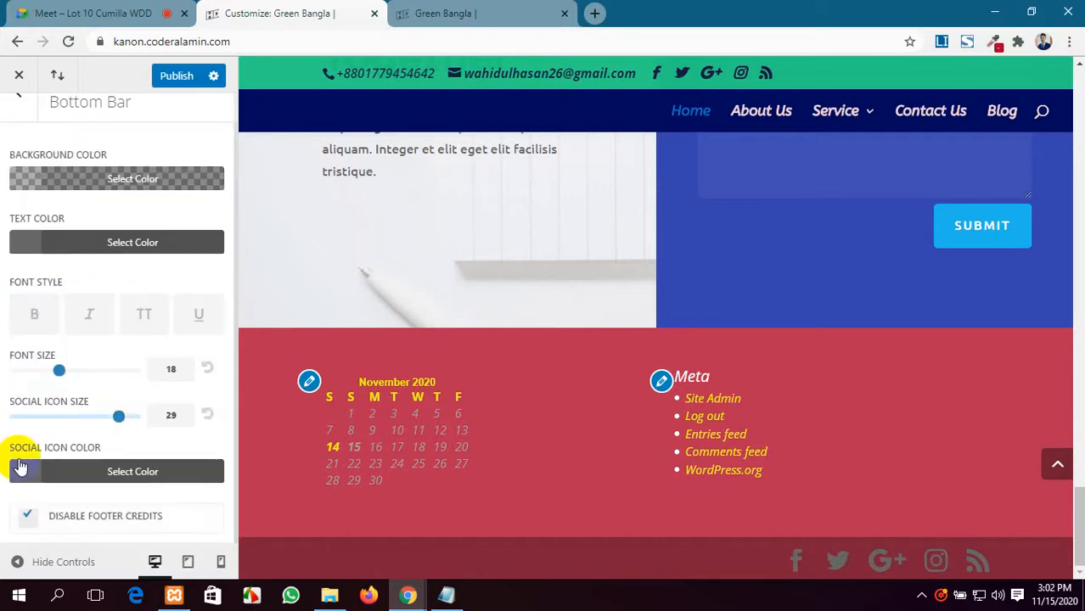
pyautogui.click(28, 517)
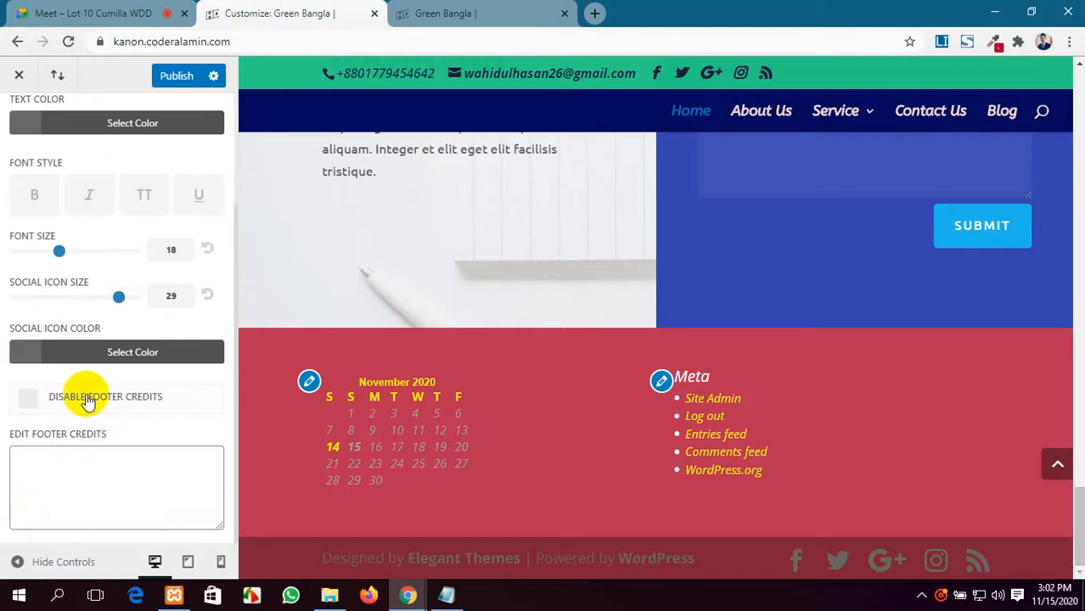
pyautogui.click(24, 460)
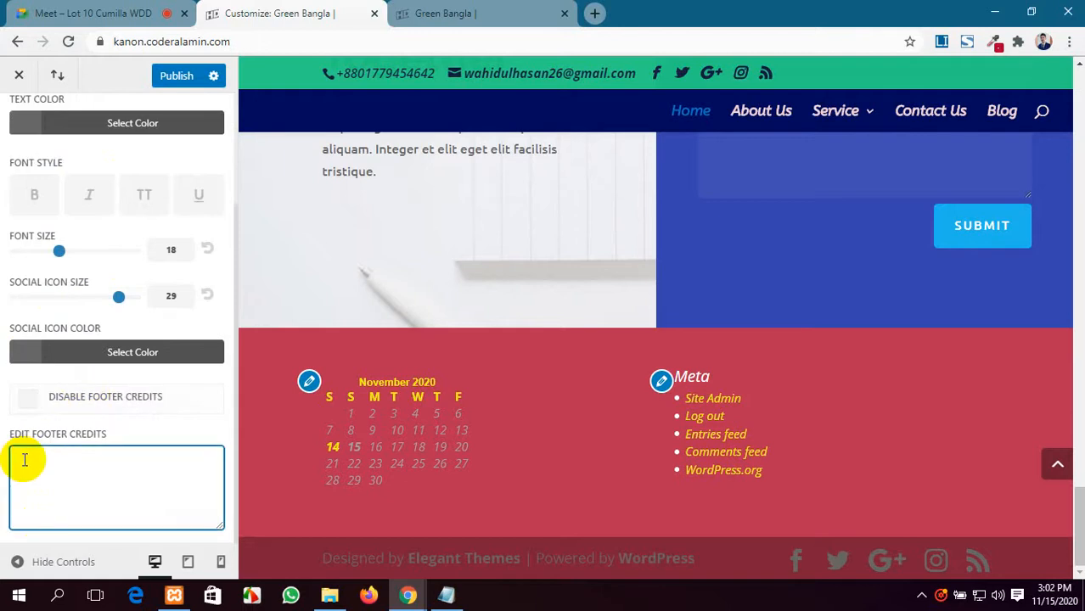
pyautogui.write('All right receved')
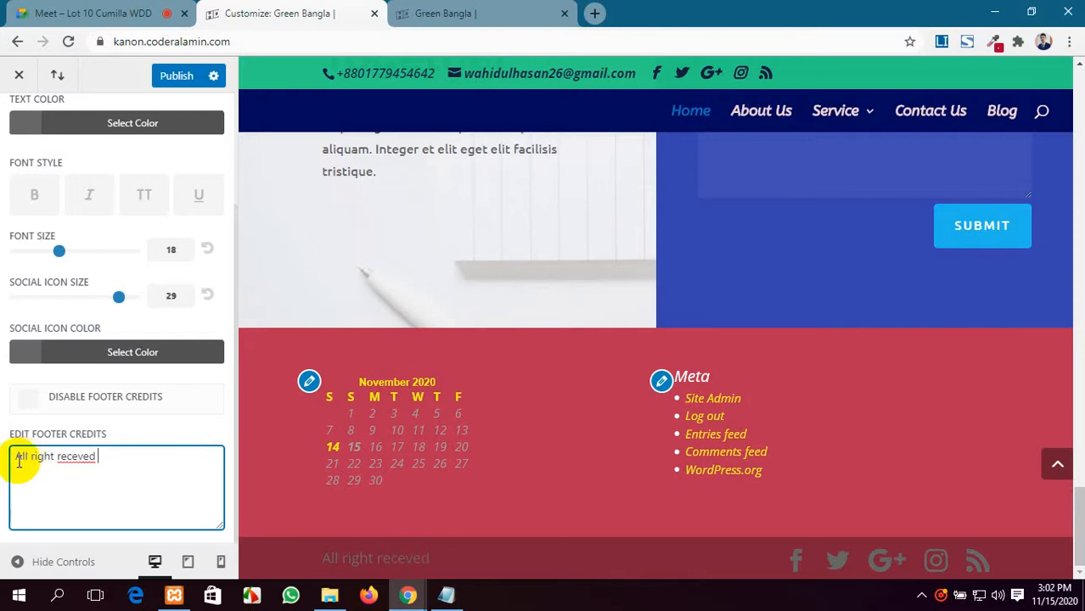
pyautogui.rightClick(78, 456)
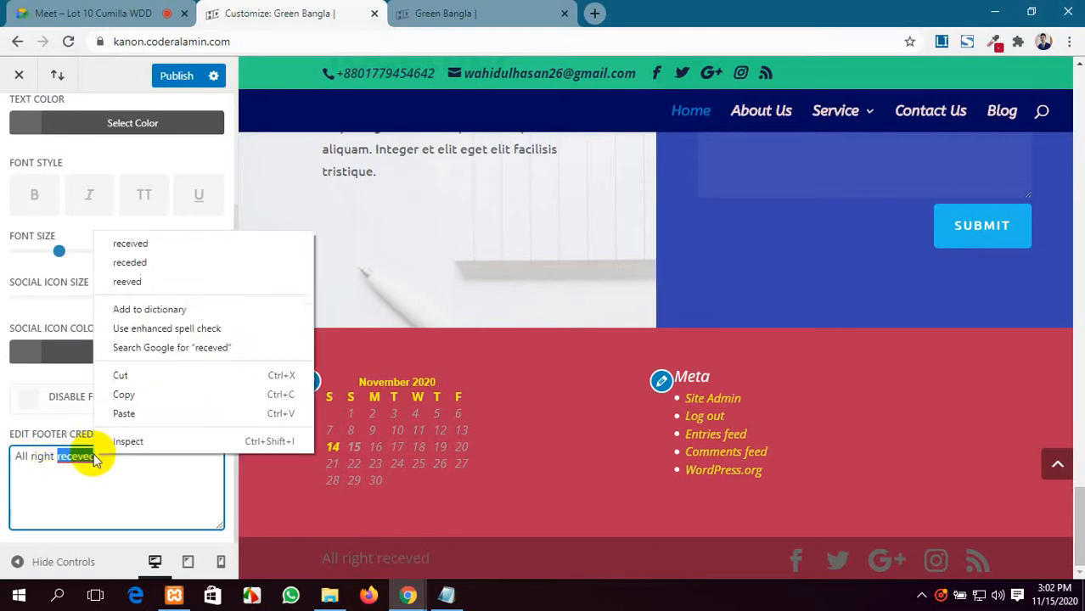
pyautogui.click(175, 244)
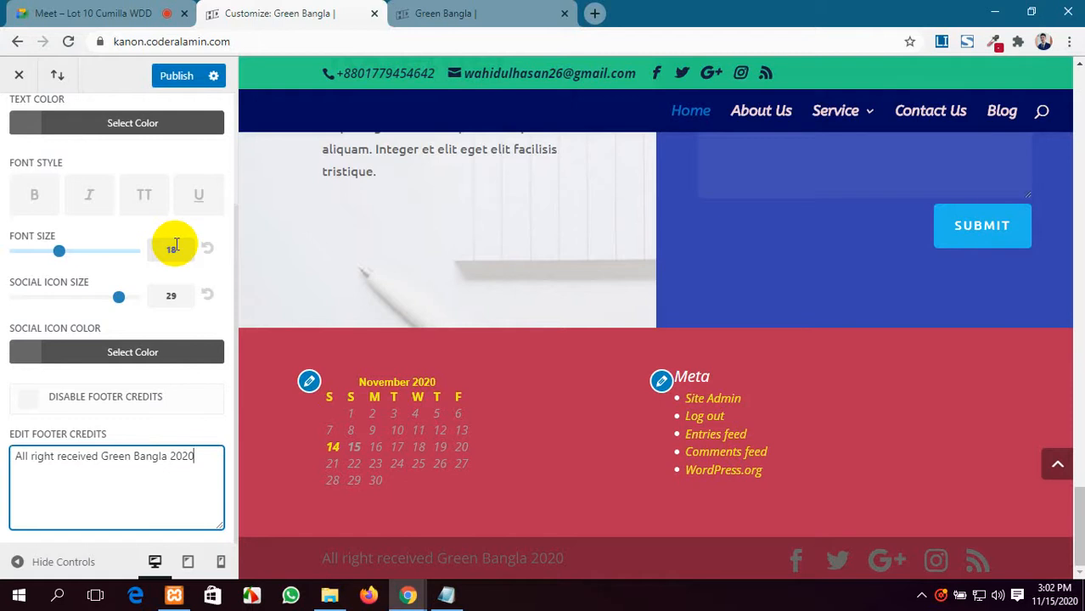
pyautogui.click(175, 78)
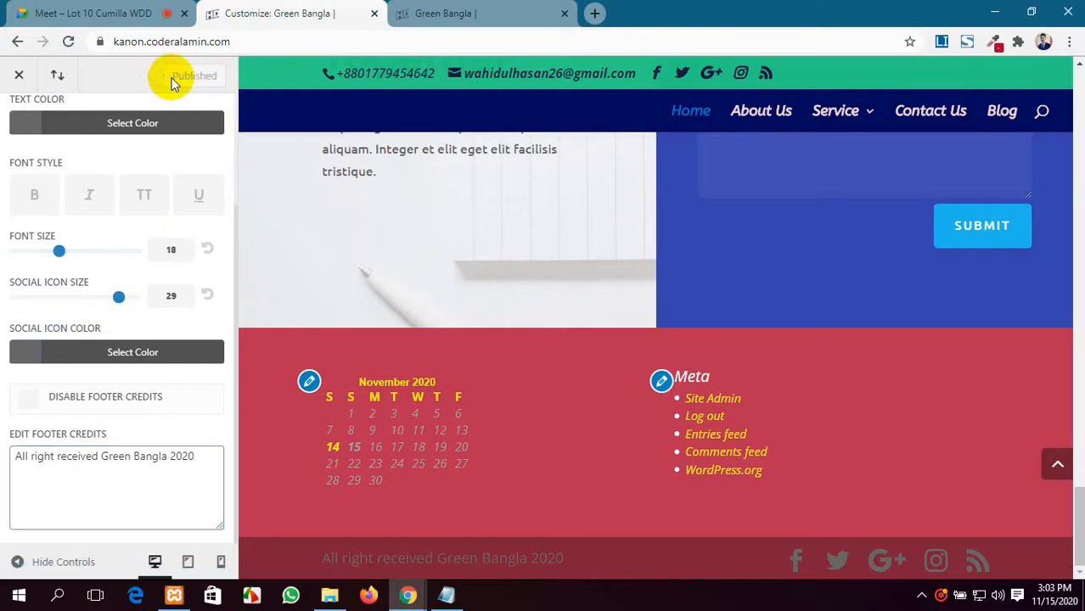
# Try inserting an @ sign before 2020 in the footer credits, and look at the footer on the live site.
pyautogui.click(169, 457)
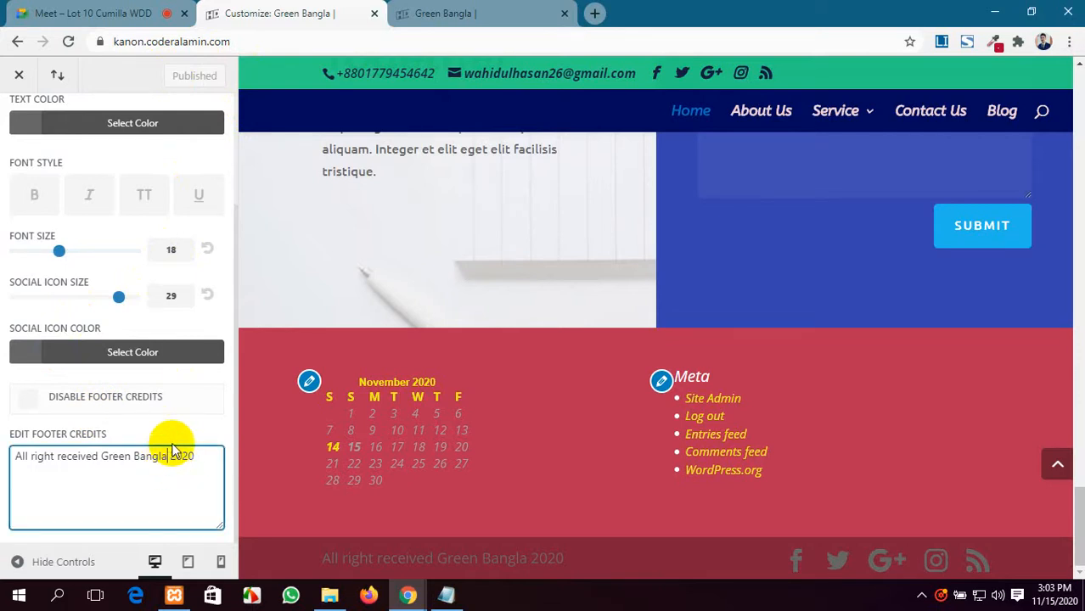
pyautogui.write('@')
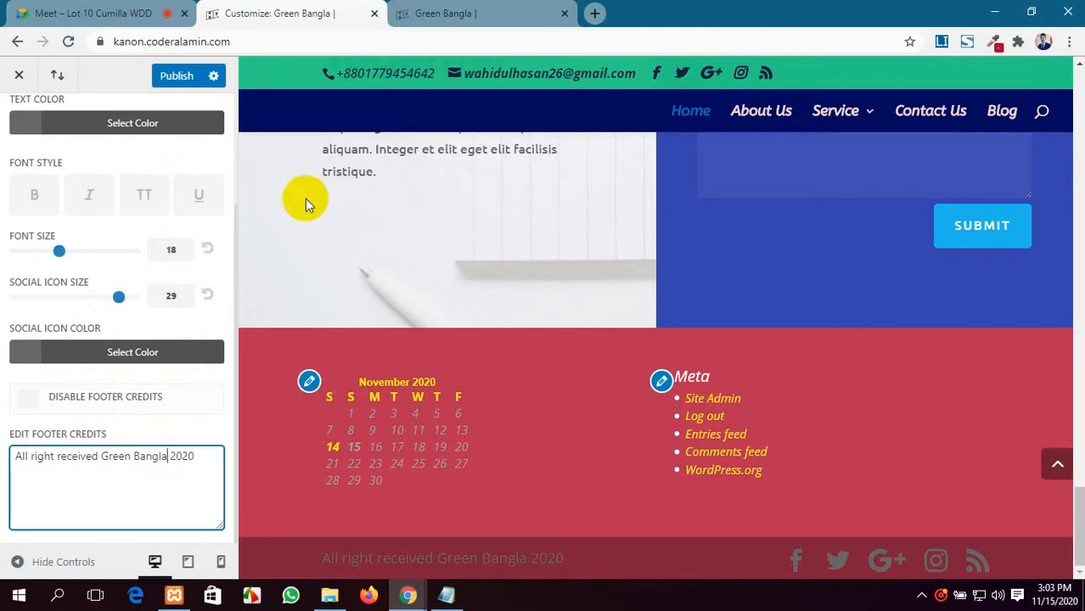
pyautogui.click(466, 12)
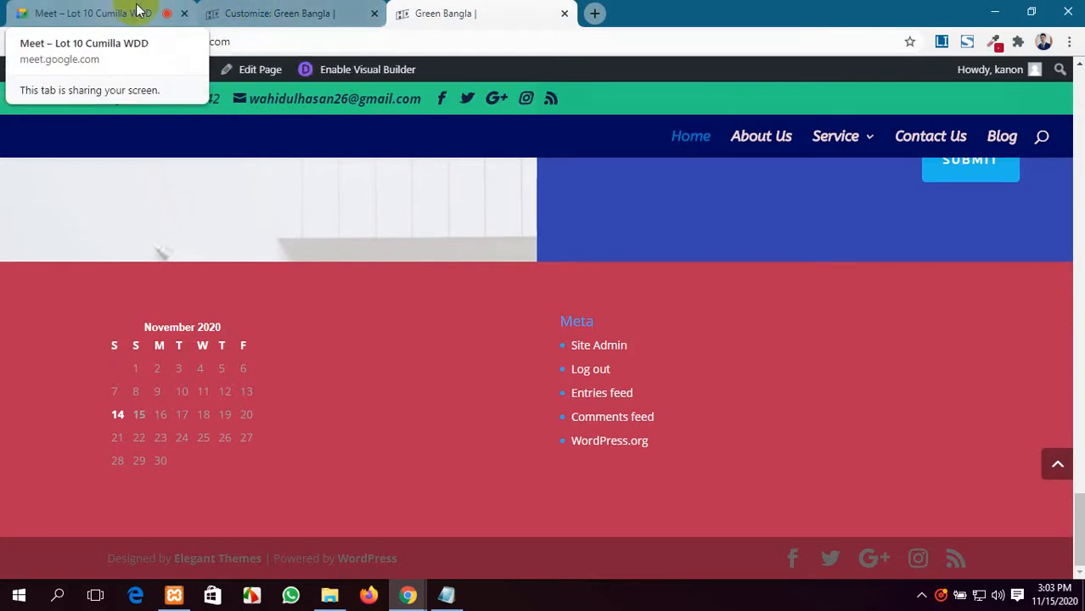
pyautogui.click(280, 10)
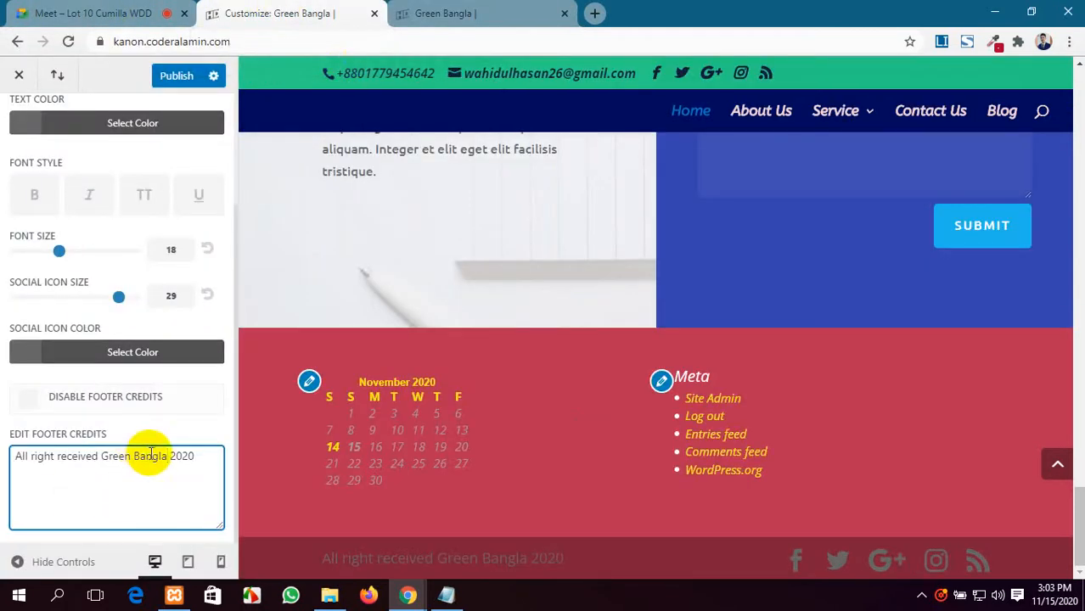
# Switch to the Google Meet call, mute the microphone, and turn it back on.
pyautogui.click(26, 8)
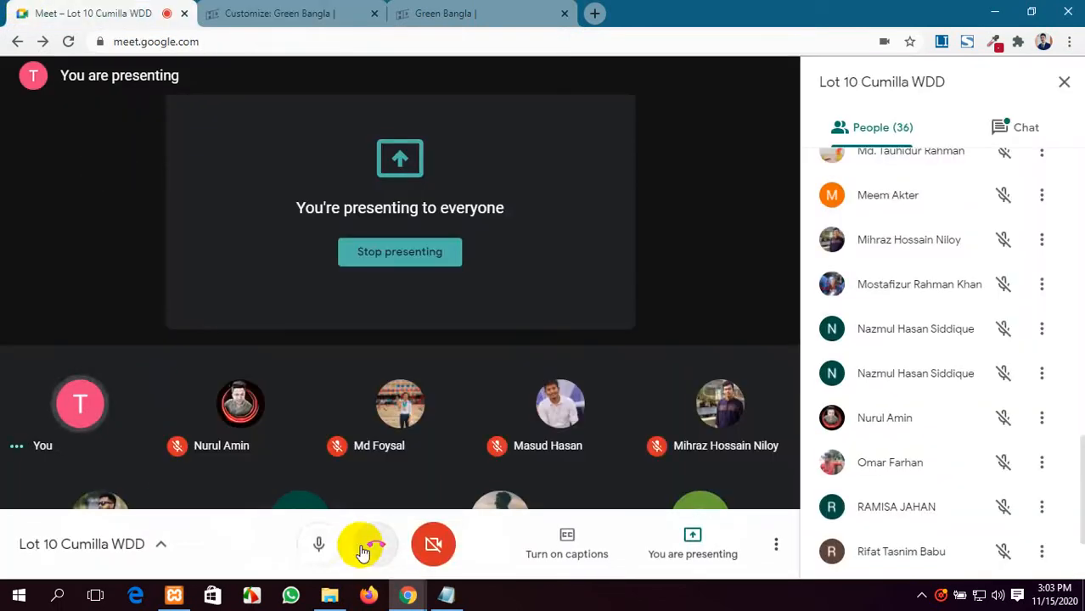
pyautogui.click(313, 553)
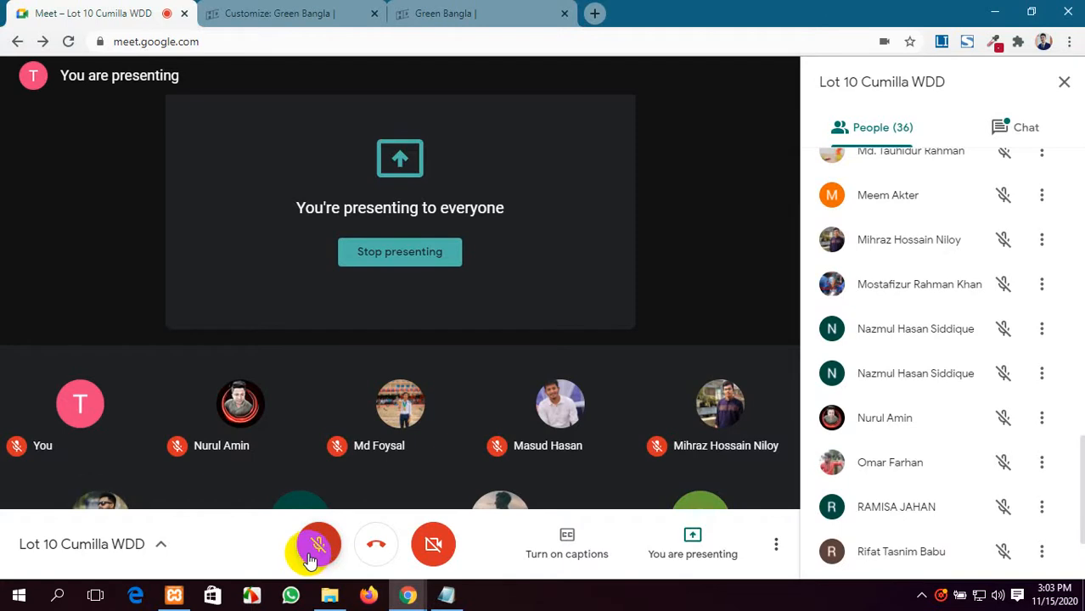
pyautogui.click(314, 556)
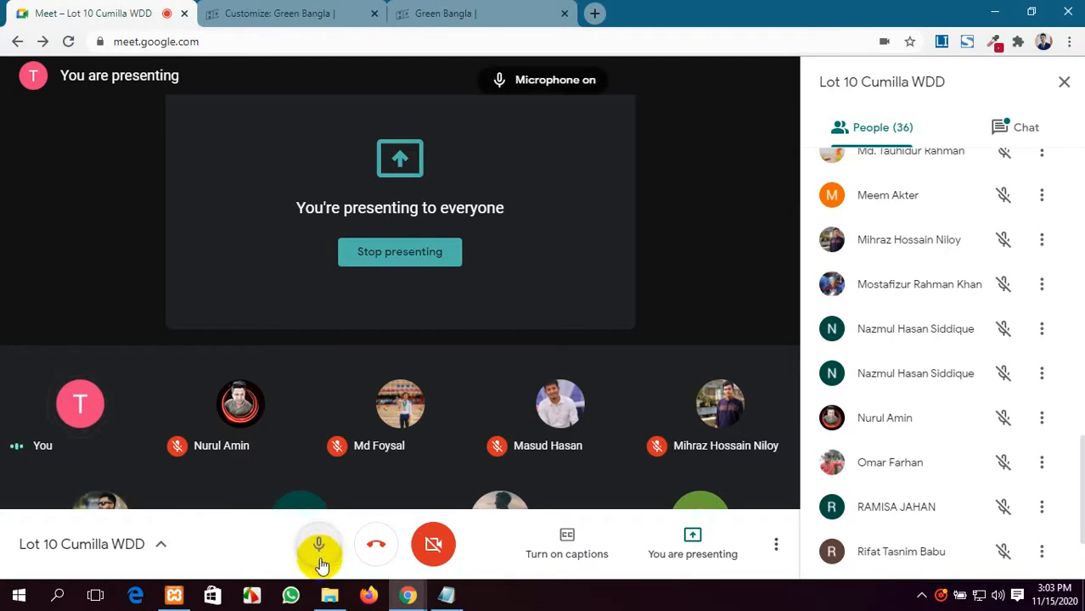
# Stop the Apache and MySQL services in the XAMPP Control Panel, and close its window.
pyautogui.click(171, 595)
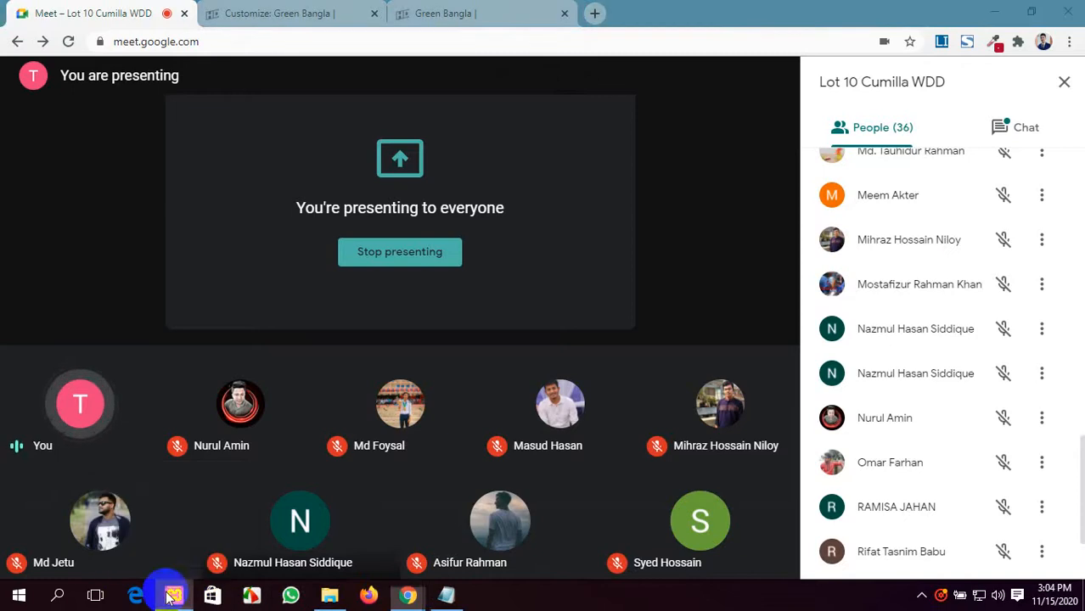
pyautogui.click(407, 131)
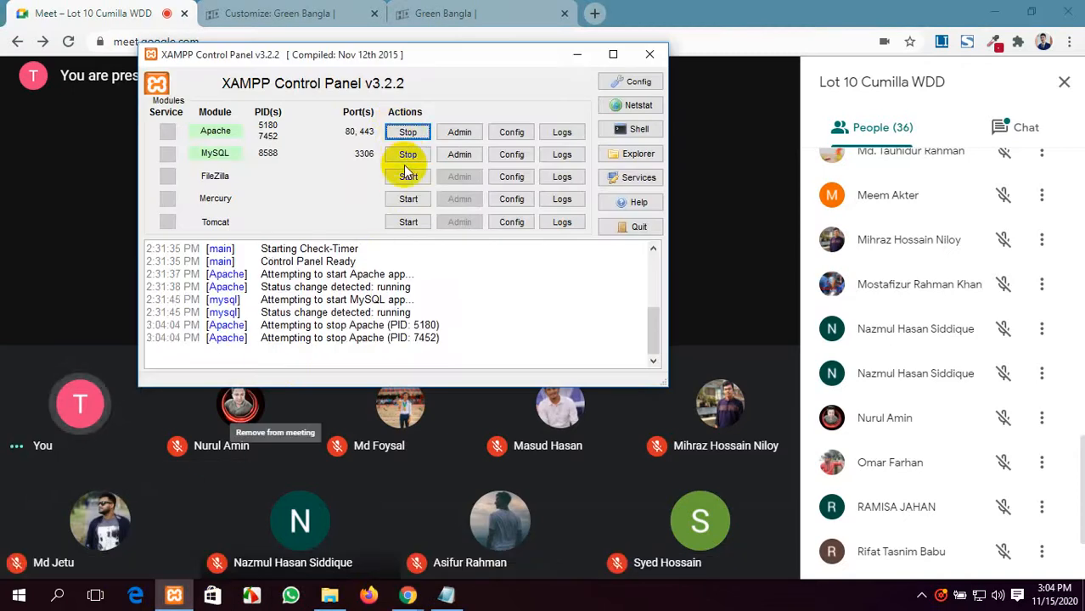
pyautogui.click(407, 155)
pyautogui.click(649, 61)
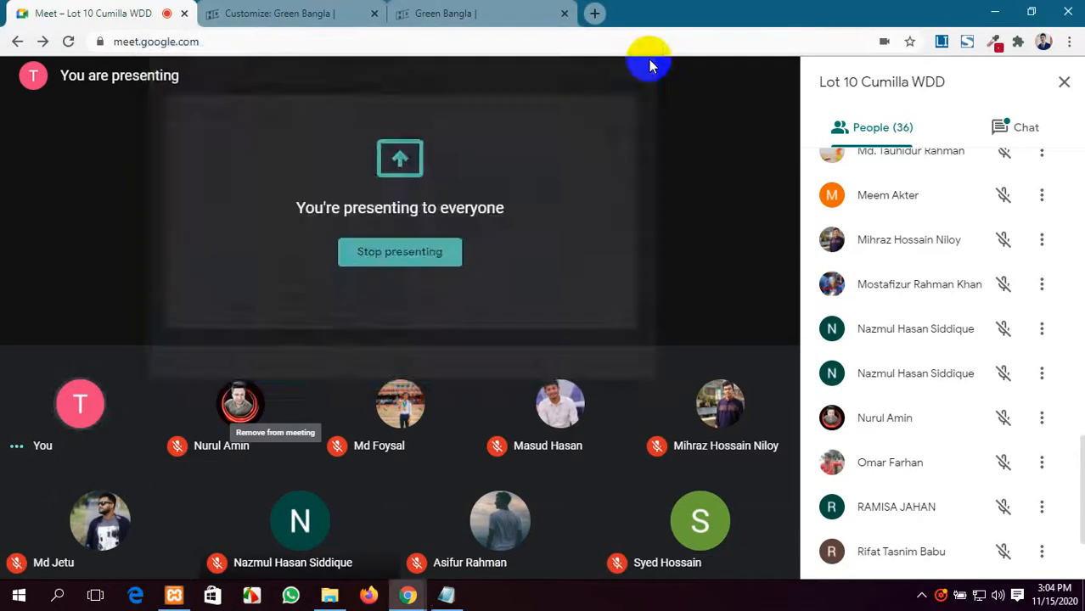
# Switch back to the customizer, look at the live footer, and try inserting "&" before 2020 in the footer credits.
pyautogui.click(280, 13)
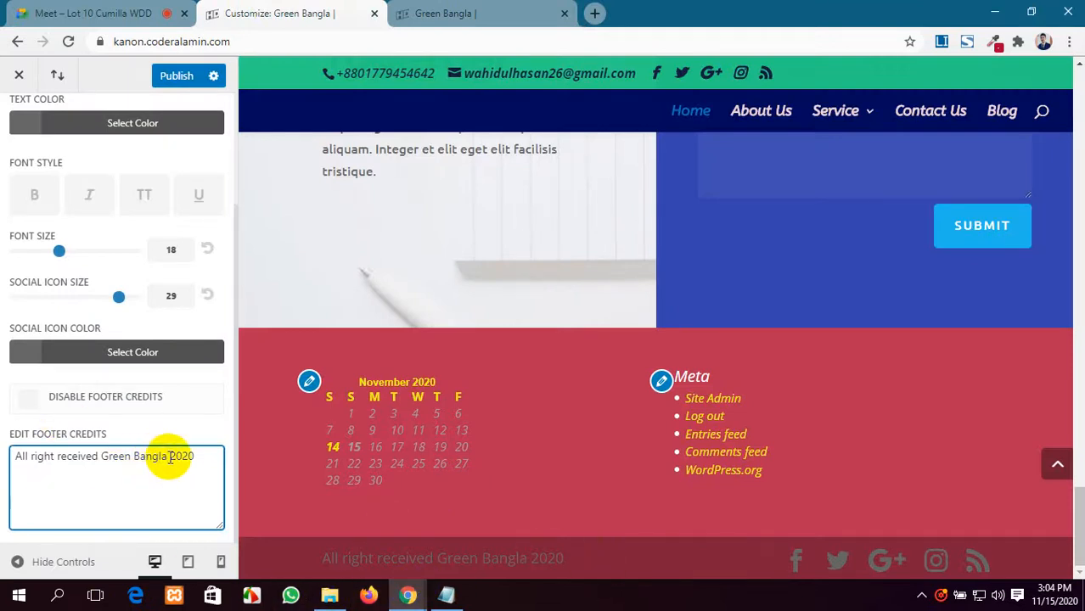
pyautogui.click(574, 12)
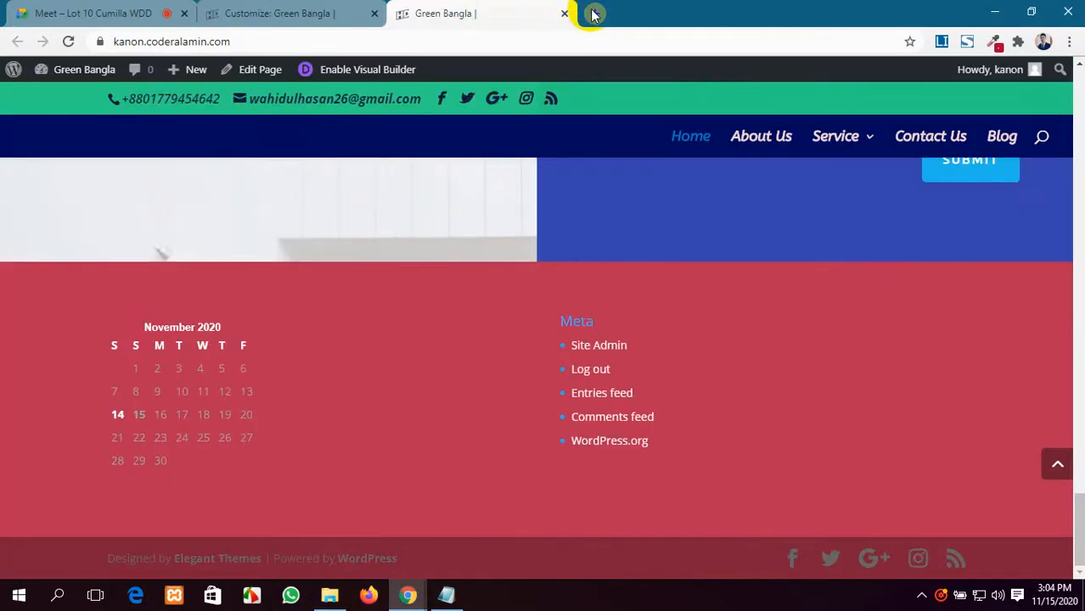
pyautogui.click(276, 12)
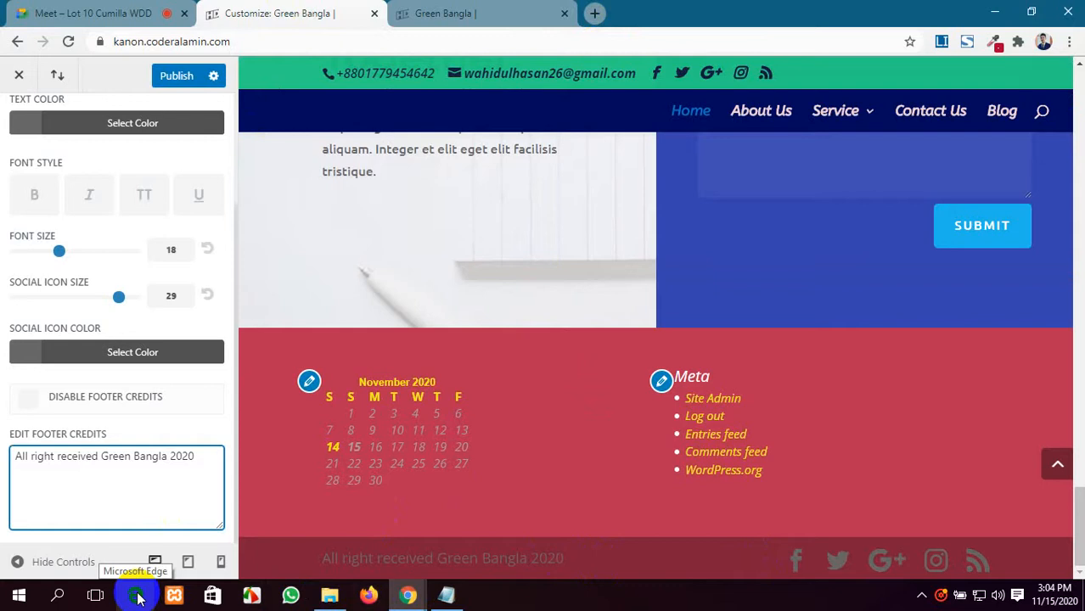
pyautogui.write('&')
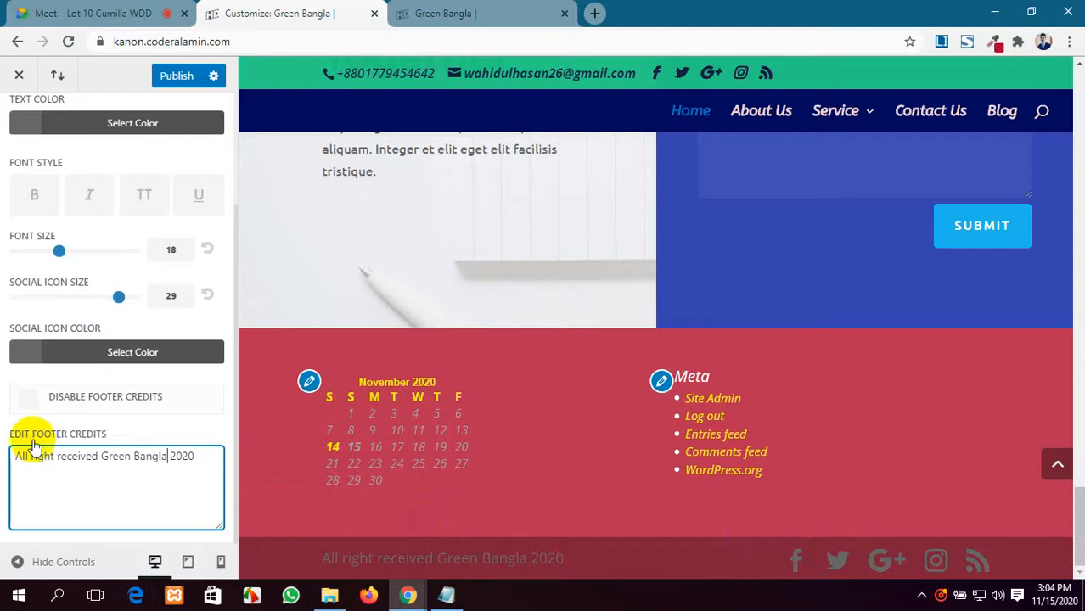
# Set the footer bottom bar's background color to the yellow #edf000 at full opacity.
pyautogui.scroll(2, 91, 346)
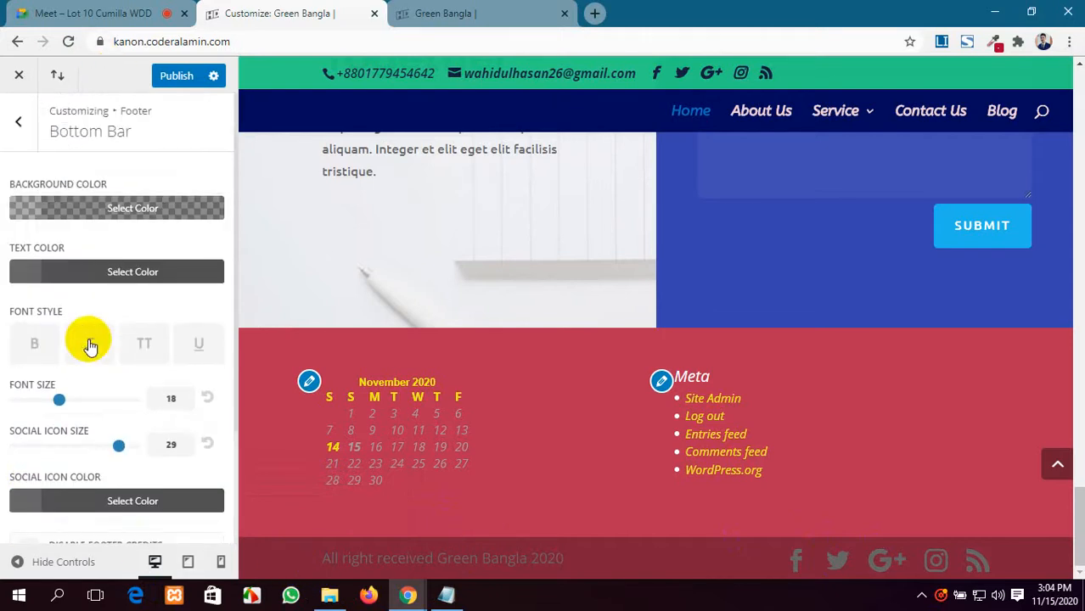
pyautogui.click(74, 214)
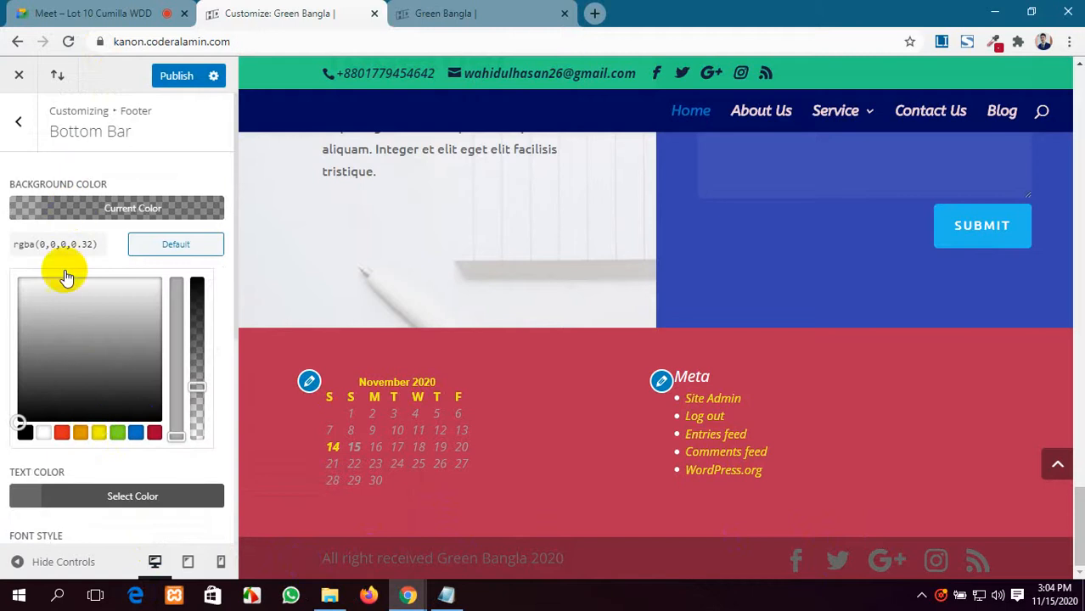
pyautogui.click(98, 433)
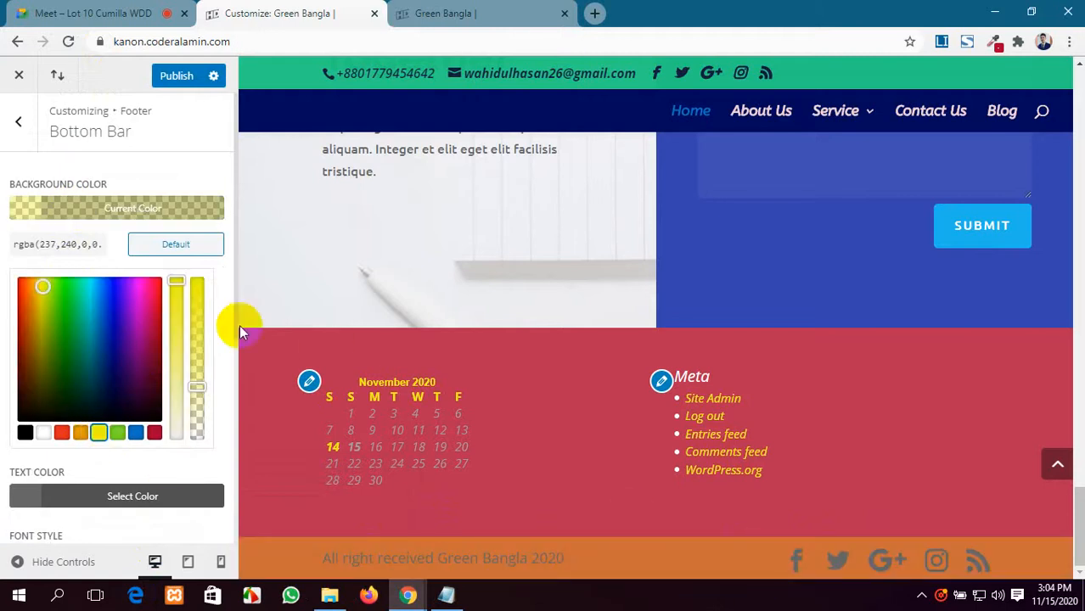
pyautogui.moveTo(192, 384); pyautogui.dragTo(196, 276)
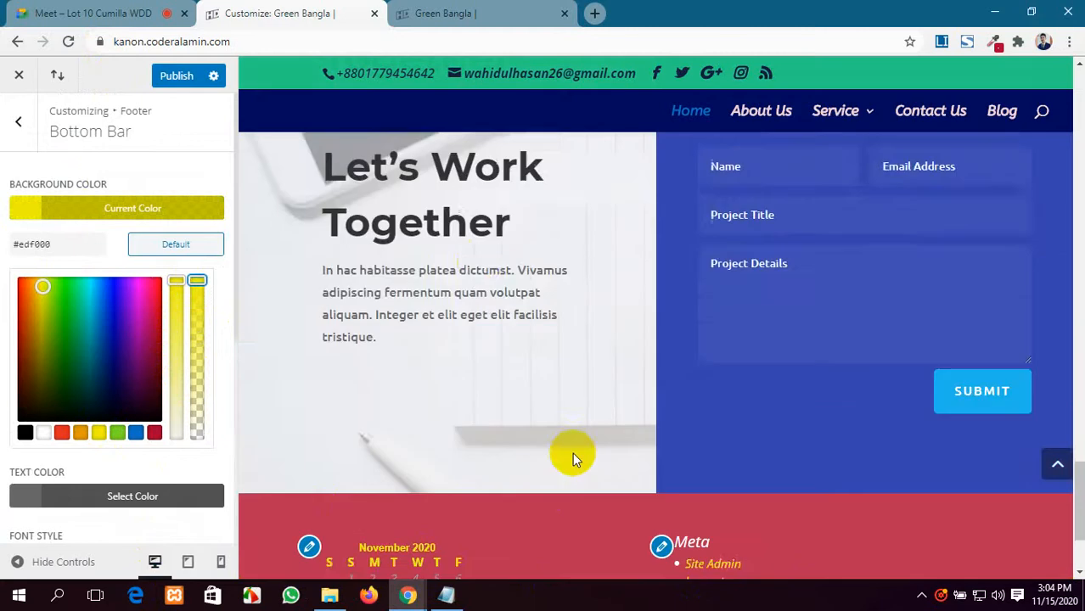
pyautogui.scroll(-5, 161, 437)
# Try red and blue for the bottom bar's text color, and settle on black, #000000.
pyautogui.scroll(3, 127, 391)
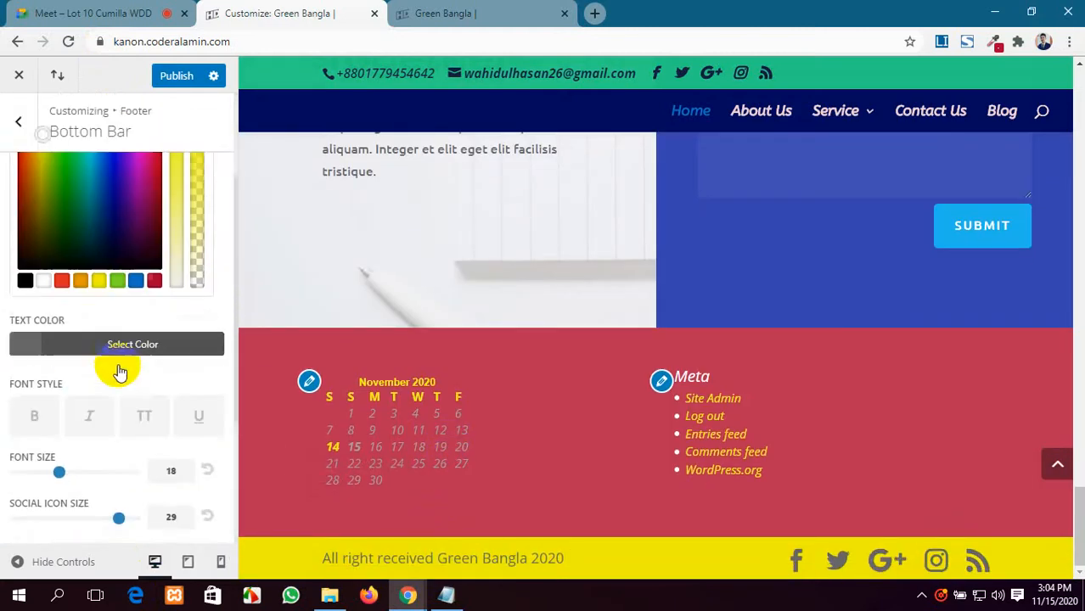
pyautogui.click(120, 374)
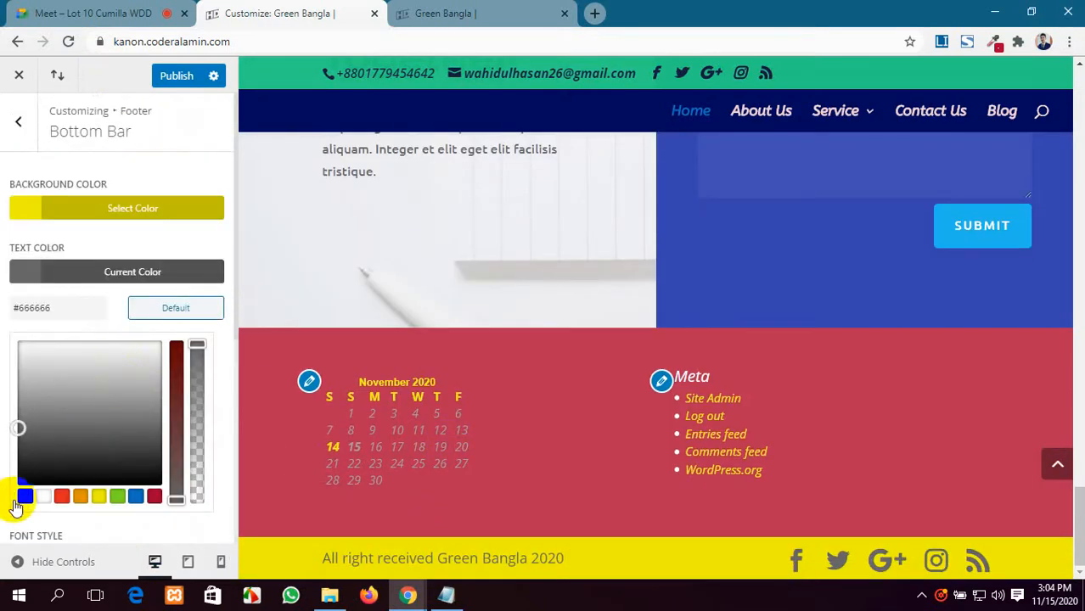
pyautogui.click(44, 498)
pyautogui.click(62, 497)
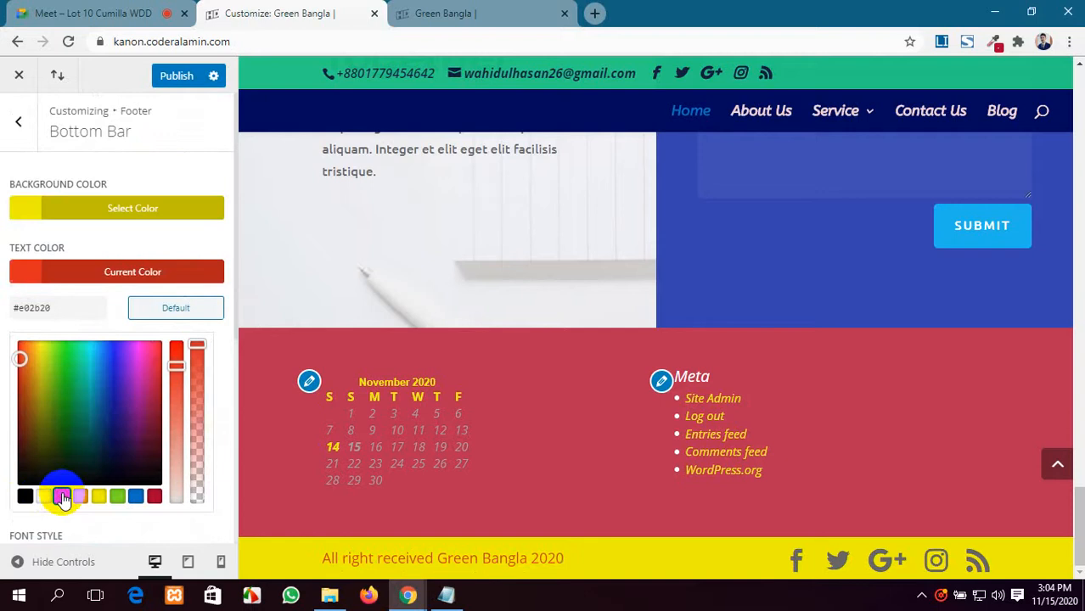
pyautogui.click(136, 498)
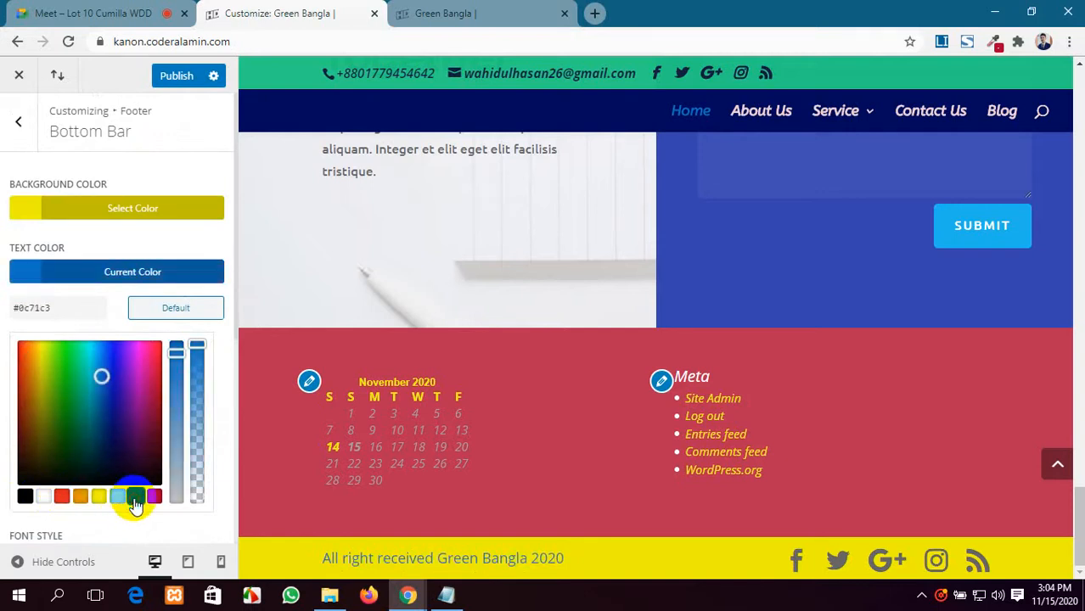
pyautogui.click(176, 349)
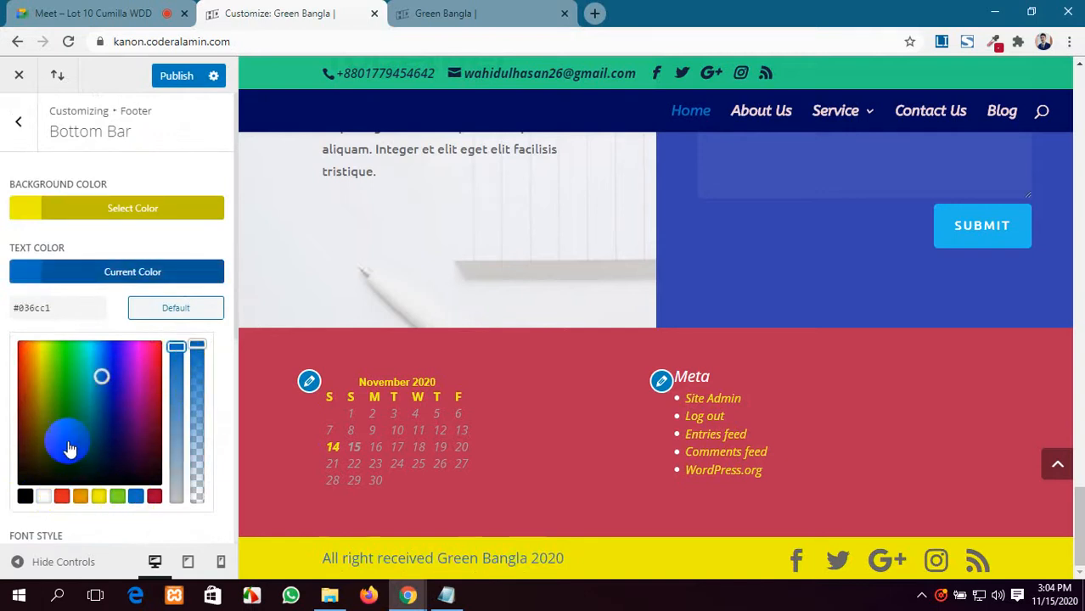
pyautogui.scroll(-2, 66, 441)
pyautogui.click(24, 337)
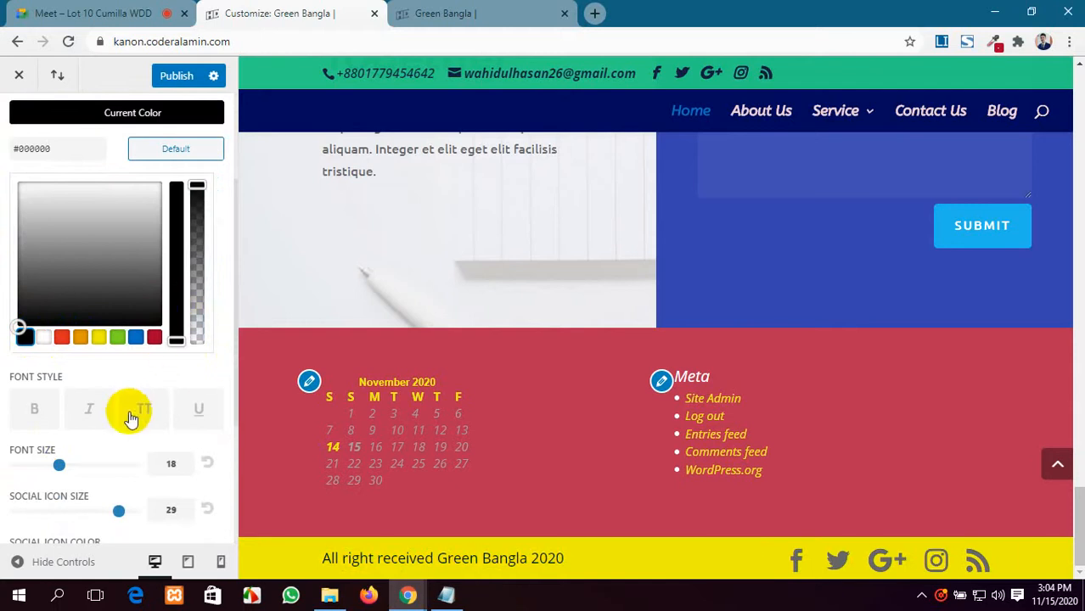
# Make the bottom bar text bold and set its font size to 15.
pyautogui.scroll(-2, 114, 399)
pyautogui.click(32, 247)
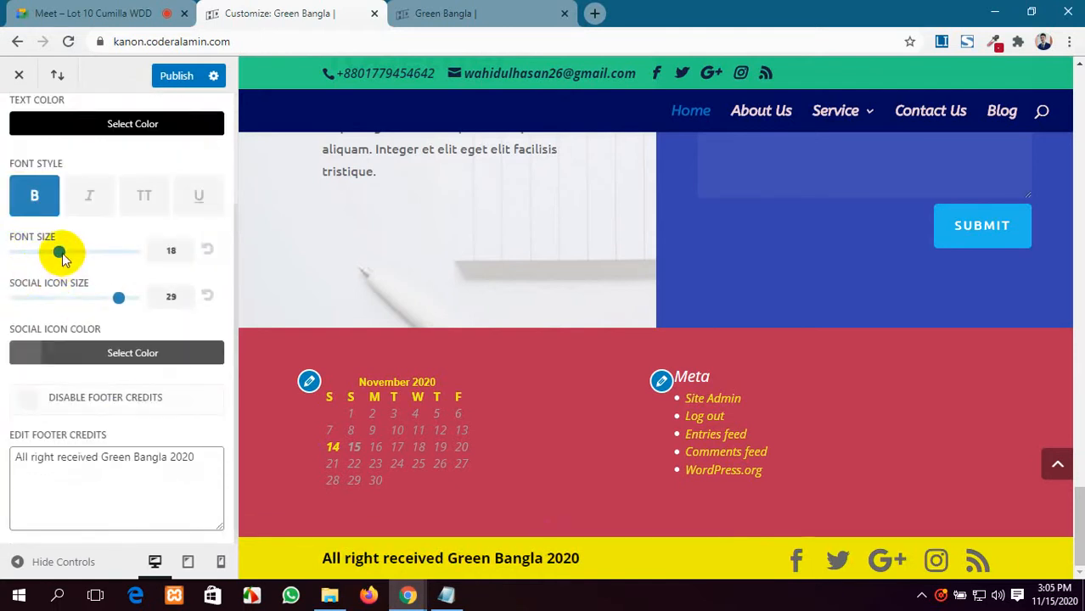
pyautogui.moveTo(60, 255); pyautogui.dragTo(45, 260)
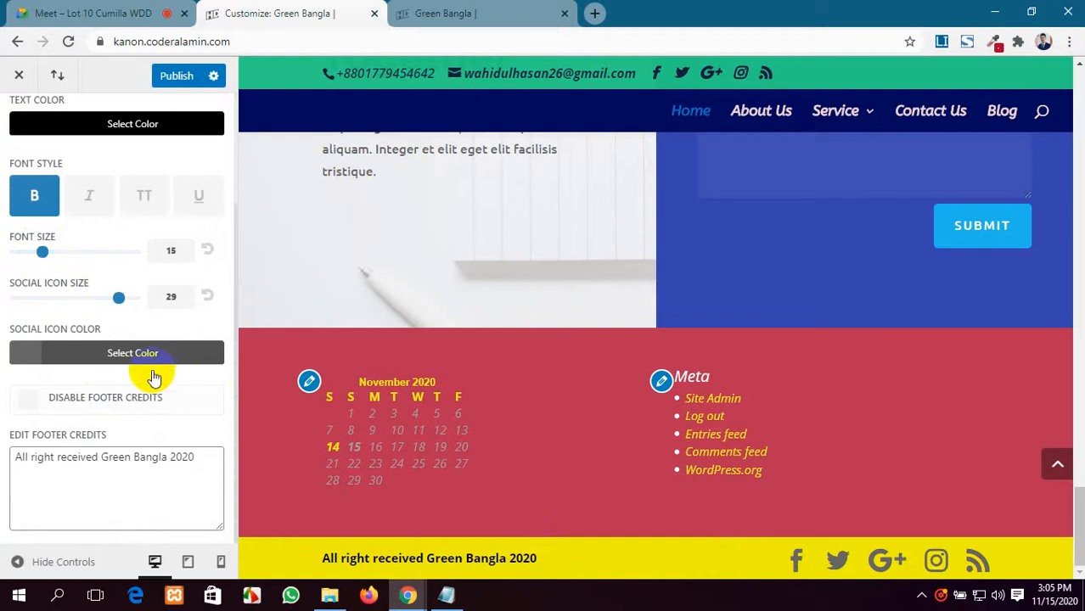
# Set the bottom bar's social icon color to the blue #0c71c3.
pyautogui.click(109, 353)
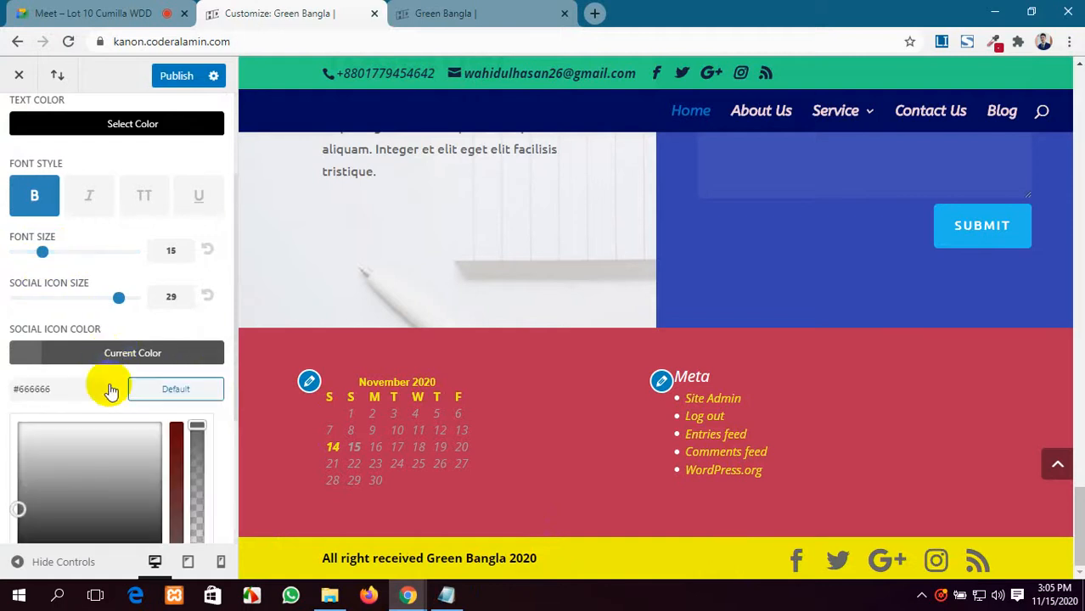
pyautogui.scroll(-3, 109, 425)
pyautogui.click(136, 355)
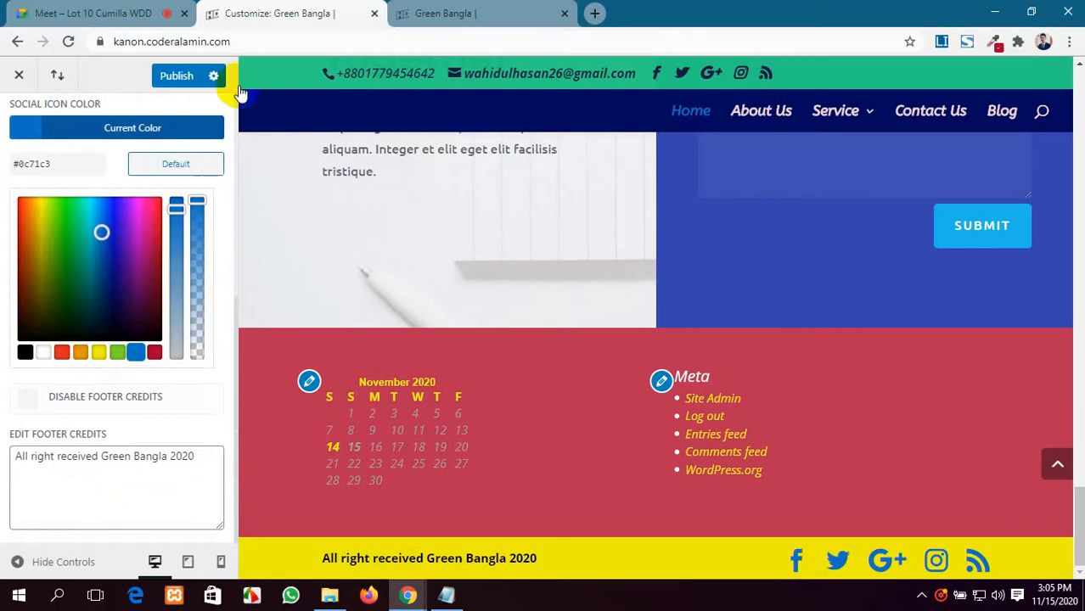
# Publish the footer changes, and reload the live site to check its footer.
pyautogui.click(180, 76)
pyautogui.click(524, 19)
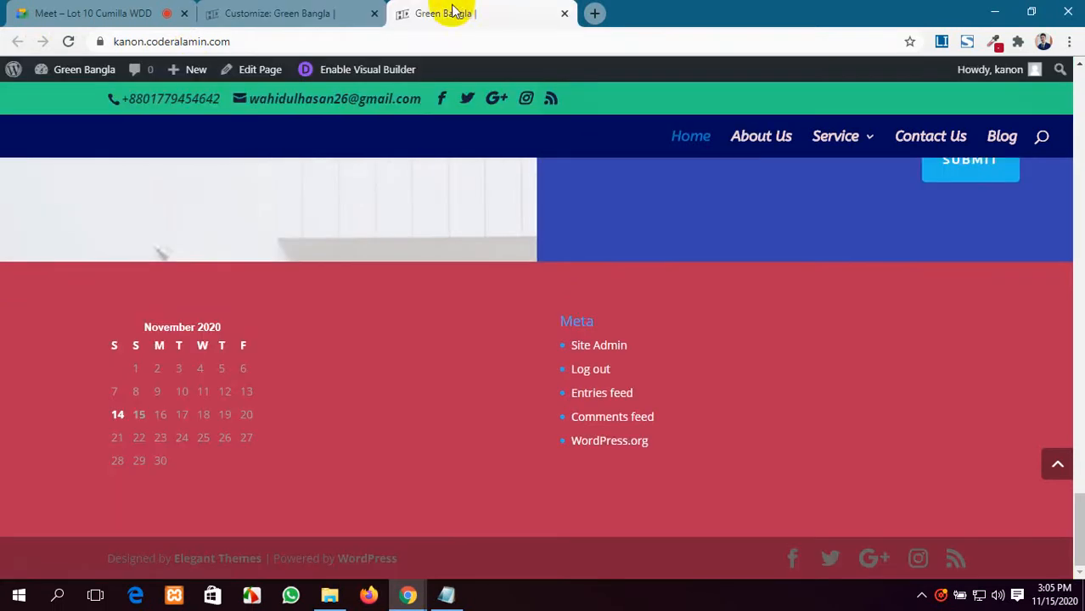
pyautogui.click(70, 41)
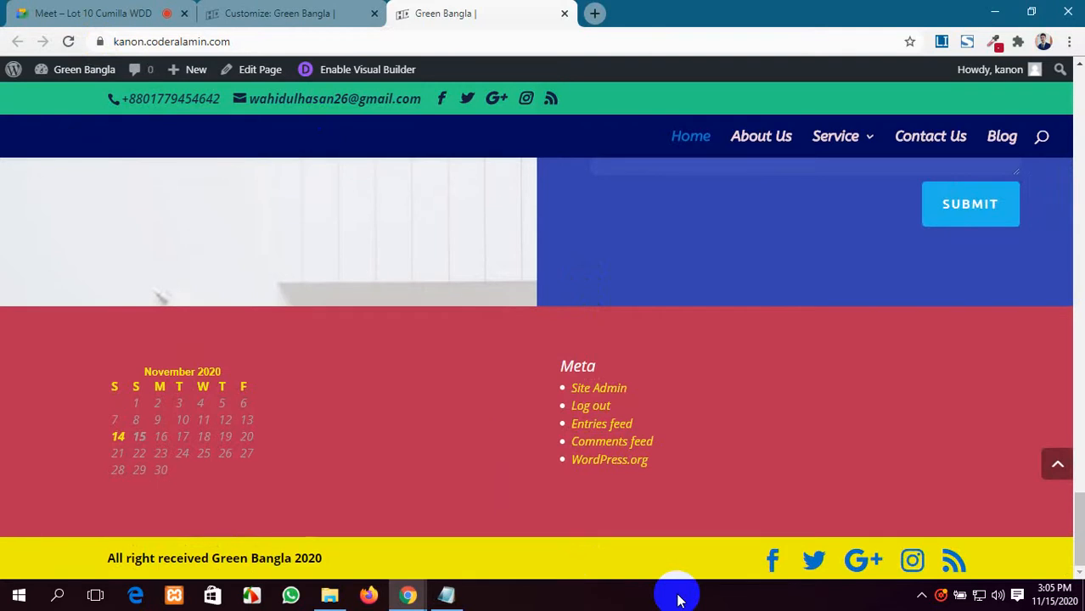
pyautogui.scroll(10, 540, 328)
# Return to the customizer, review the footer's Bottom Bar settings, and open the Buttons settings.
pyautogui.click(280, 12)
pyautogui.scroll(3, 127, 170)
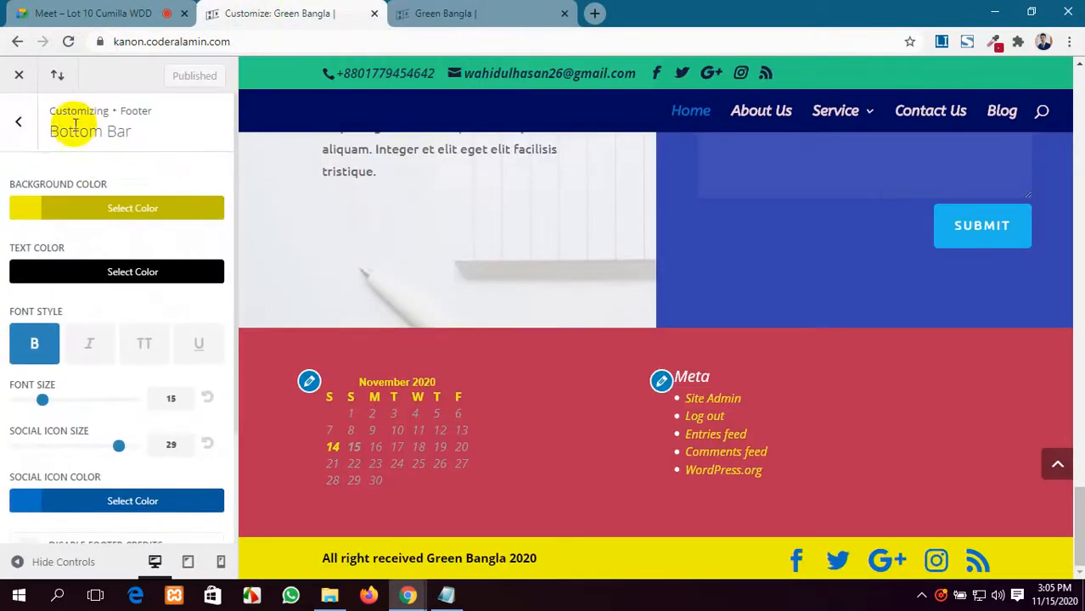
pyautogui.click(16, 121)
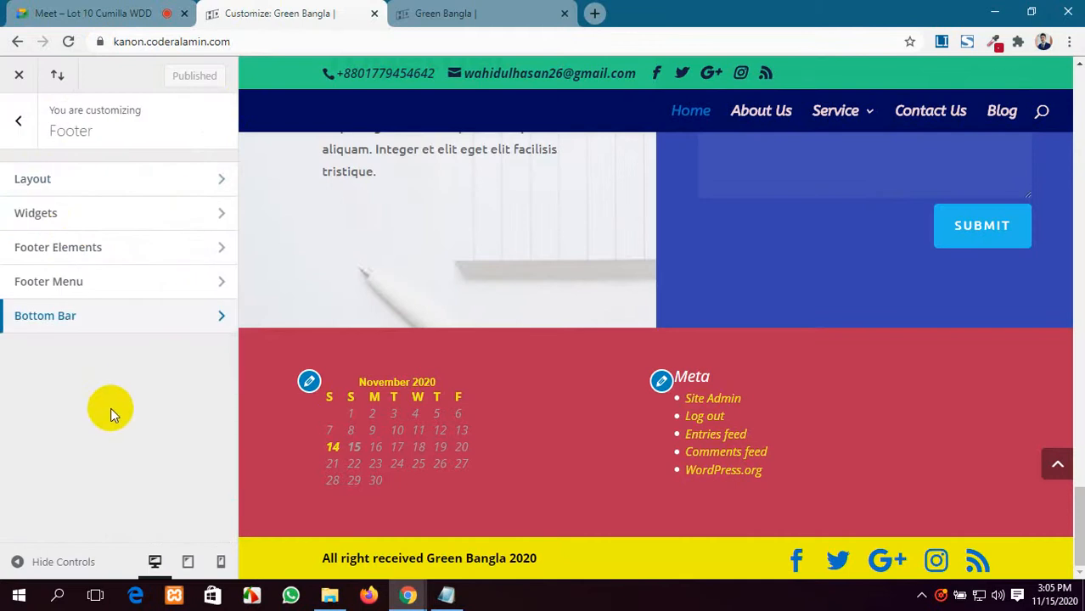
pyautogui.click(98, 321)
pyautogui.scroll(-3, 155, 478)
pyautogui.scroll(3, 155, 480)
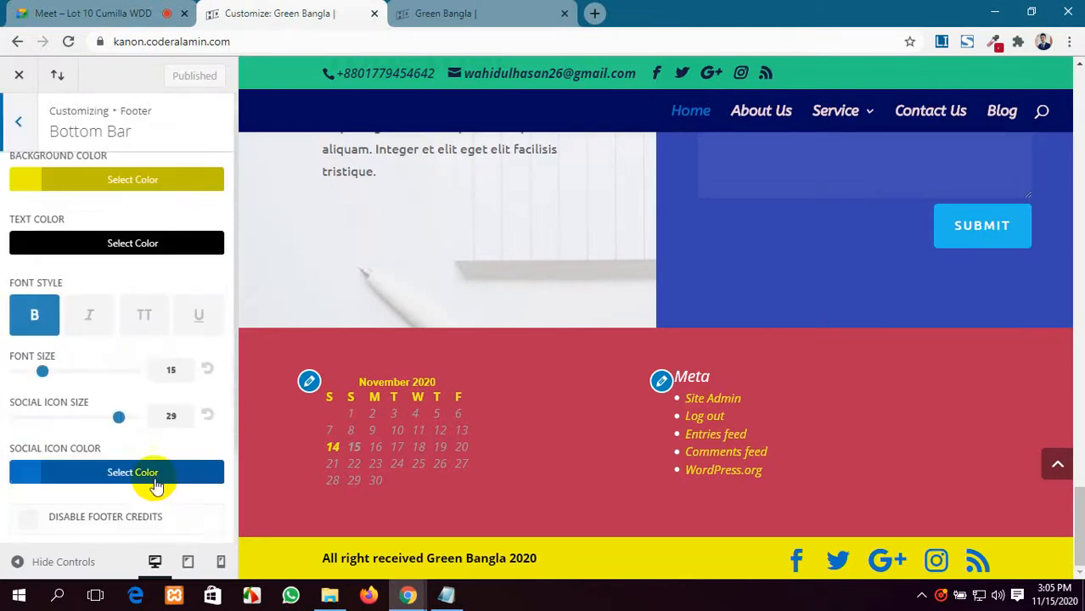
pyautogui.click(19, 121)
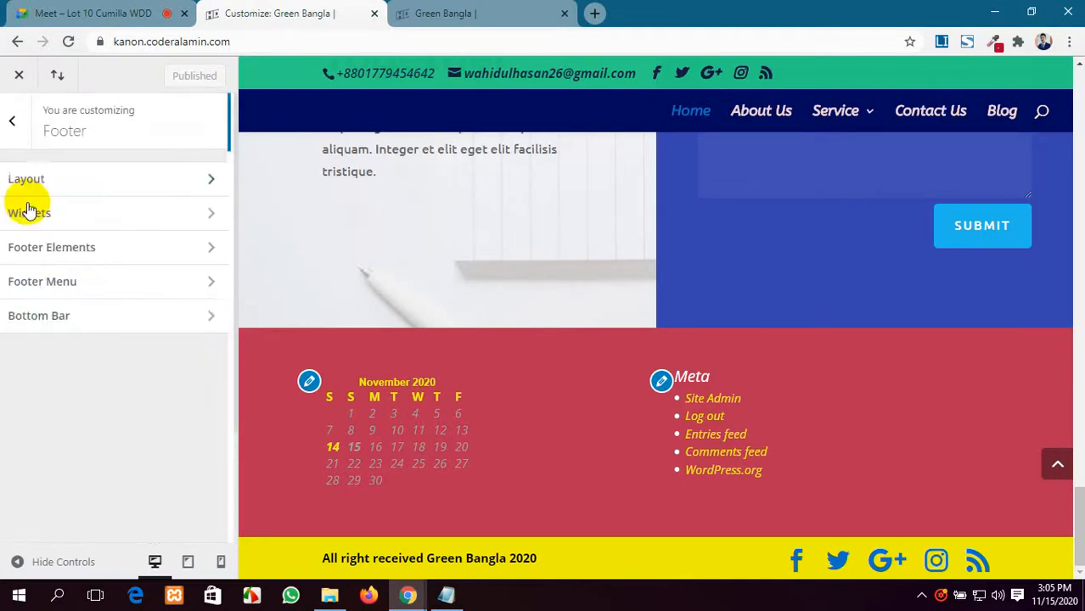
pyautogui.click(26, 125)
pyautogui.click(75, 349)
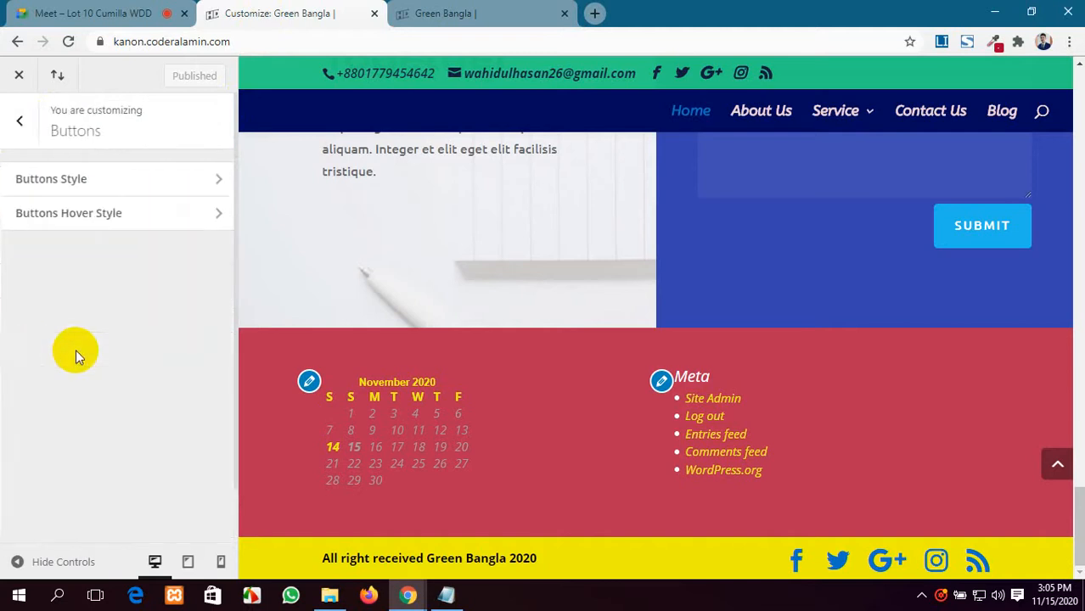
# Examine the buttons across the home page sections in the site preview.
pyautogui.scroll(10, 609, 371)
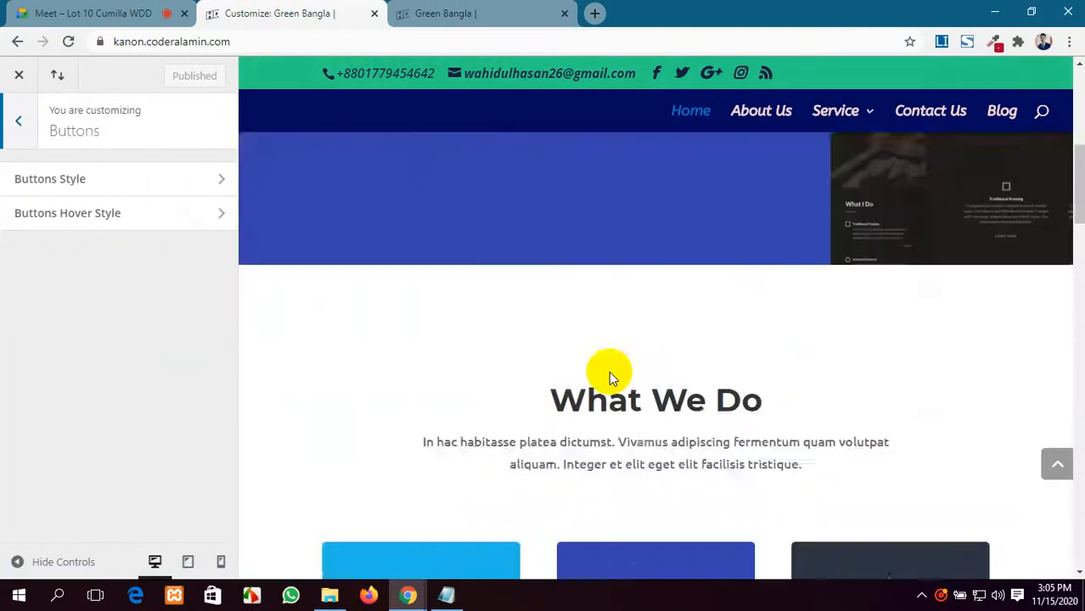
pyautogui.scroll(5, 608, 371)
pyautogui.scroll(-3, 671, 360)
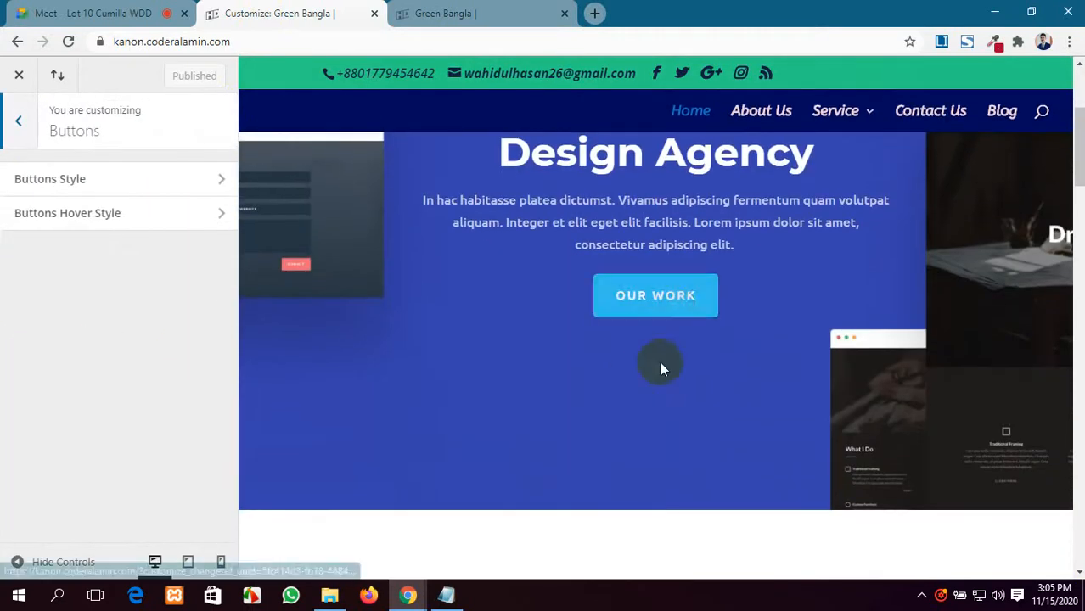
pyautogui.scroll(-12, 658, 378)
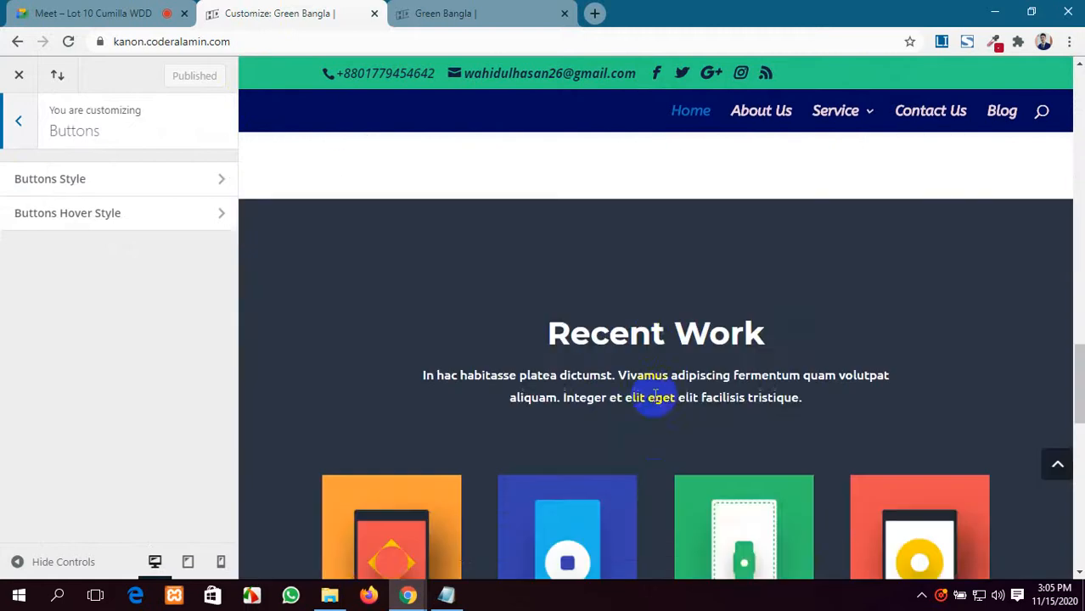
pyautogui.scroll(-3, 653, 394)
pyautogui.scroll(12, 653, 394)
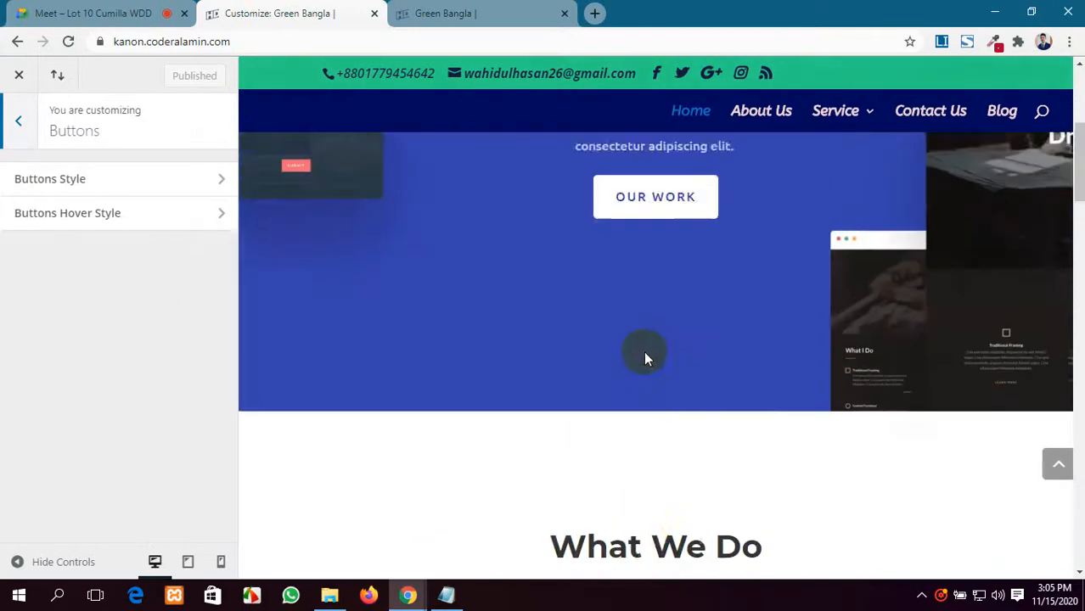
pyautogui.scroll(4, 637, 353)
pyautogui.scroll(-2, 634, 314)
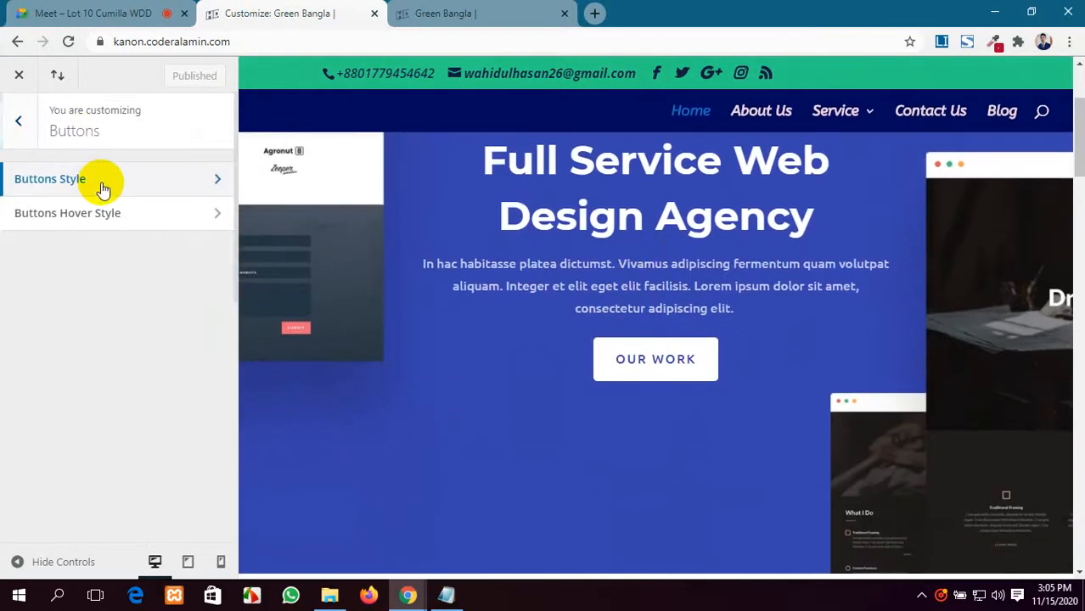
# Set the button style's text size to 21, and open the Service page in the preview.
pyautogui.click(102, 188)
pyautogui.moveTo(68, 204)
pyautogui.mouseDown()
pyautogui.moveTo(112, 206)
pyautogui.moveTo(23, 201)
pyautogui.moveTo(75, 200)
pyautogui.mouseUp()
pyautogui.scroll(3, 722, 212)
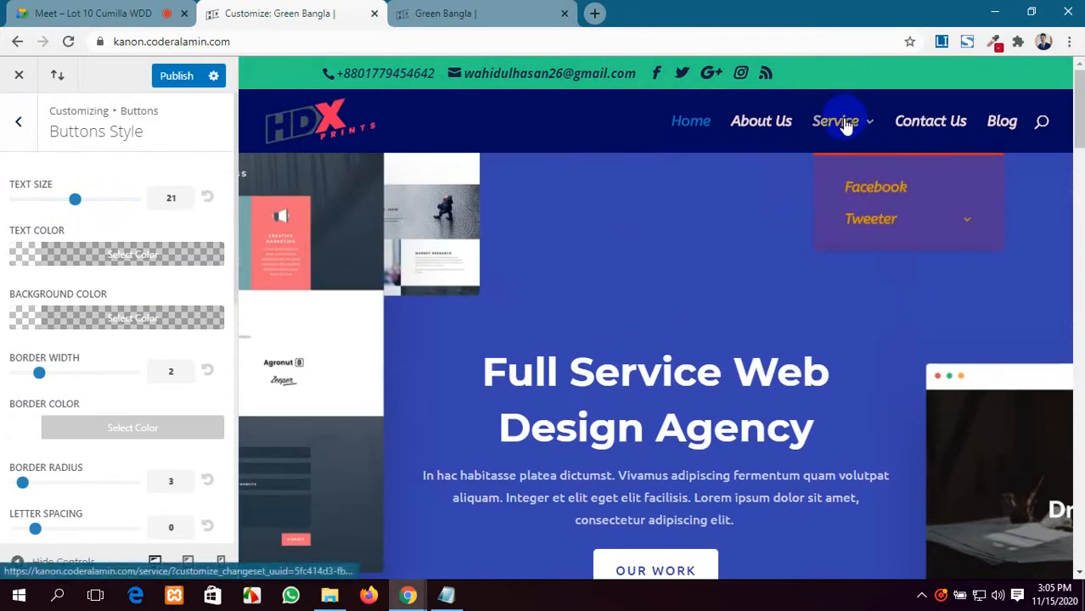
pyautogui.click(841, 122)
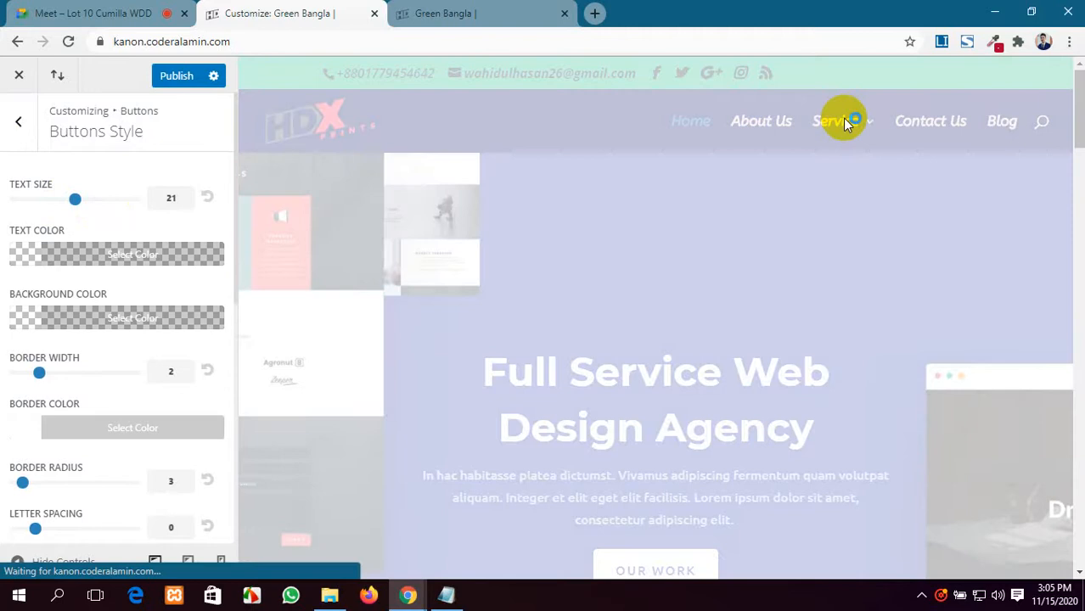
# Inspect the Service page down to its View Work button, and reset the button style's text size to its default.
pyautogui.scroll(-6, 684, 323)
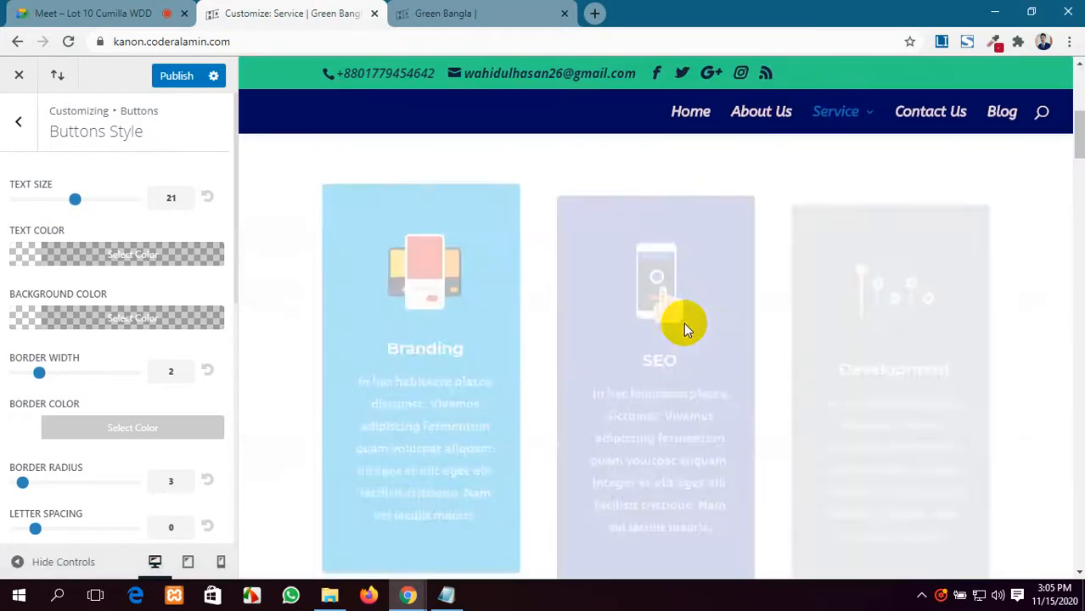
pyautogui.scroll(-15, 686, 329)
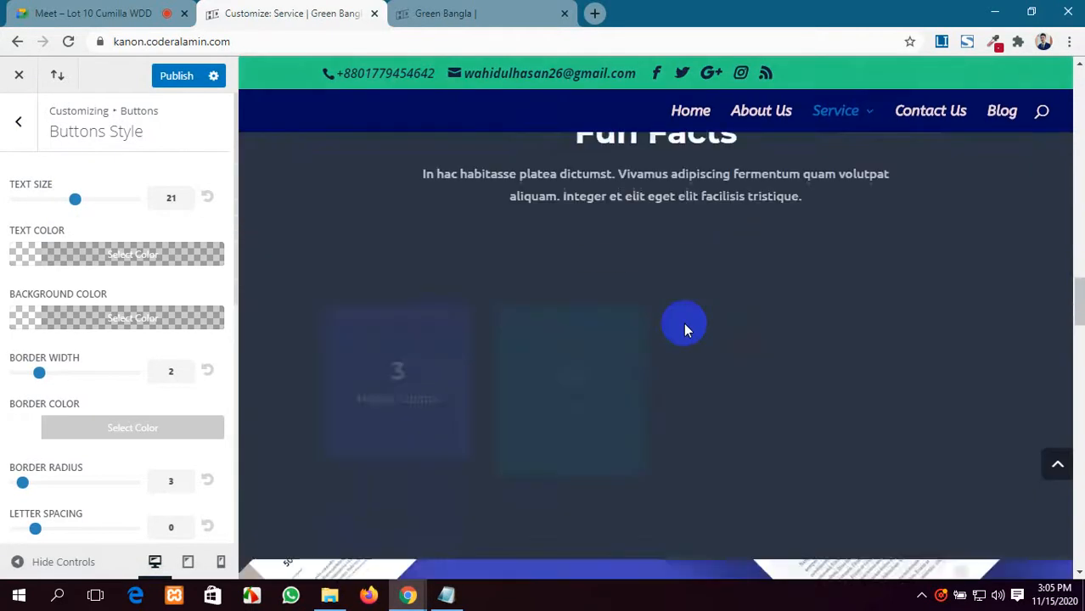
pyautogui.scroll(-5, 686, 323)
pyautogui.scroll(5, 685, 327)
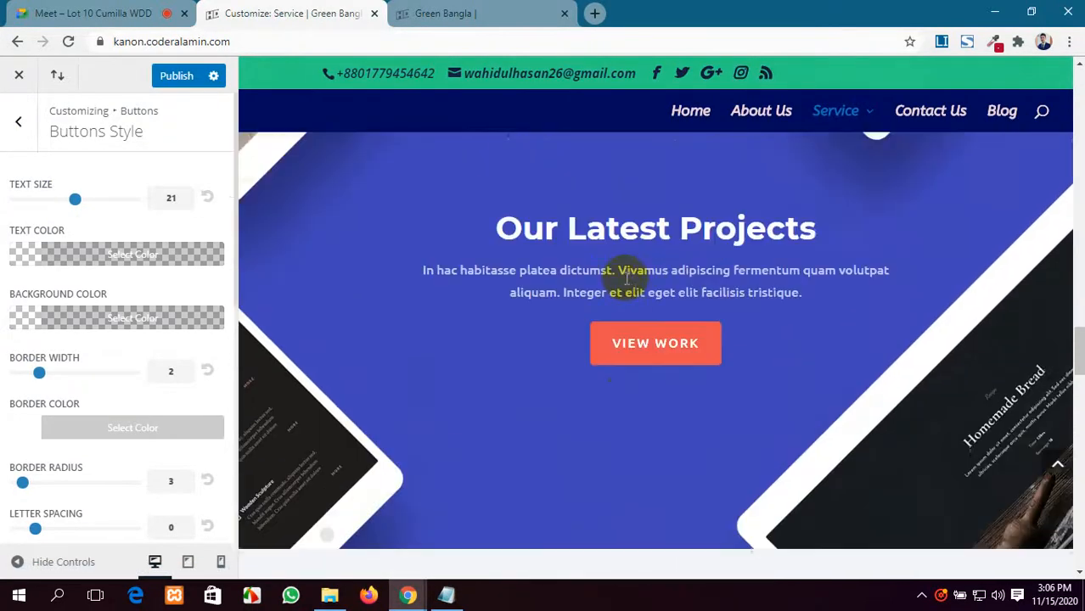
pyautogui.moveTo(85, 197); pyautogui.dragTo(64, 204)
pyautogui.click(207, 198)
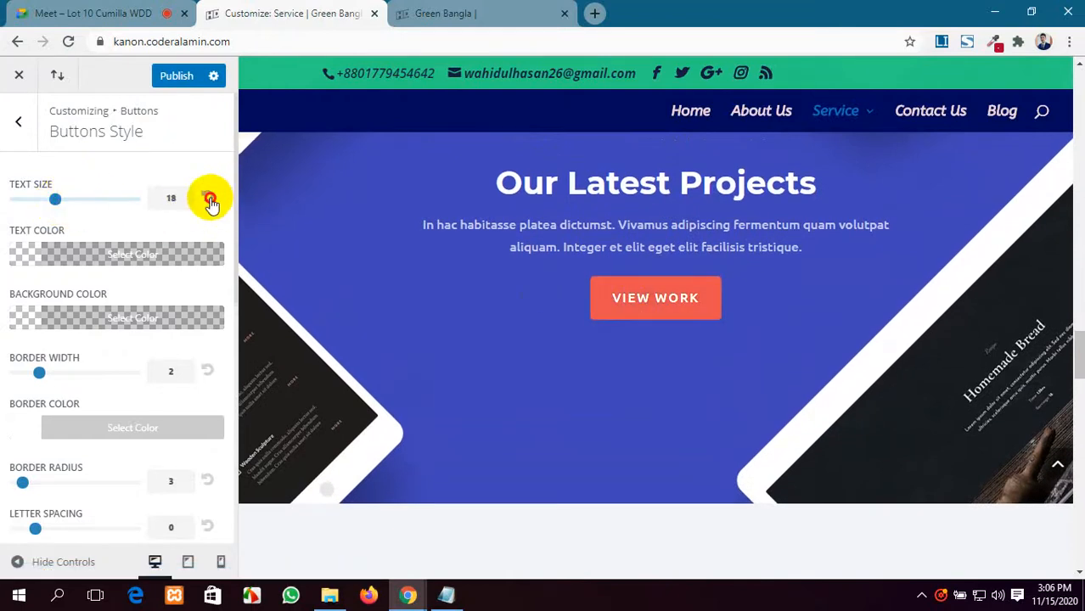
# Set the button style's text color to the red preset #e02b20, staying in the customizer.
pyautogui.click(99, 256)
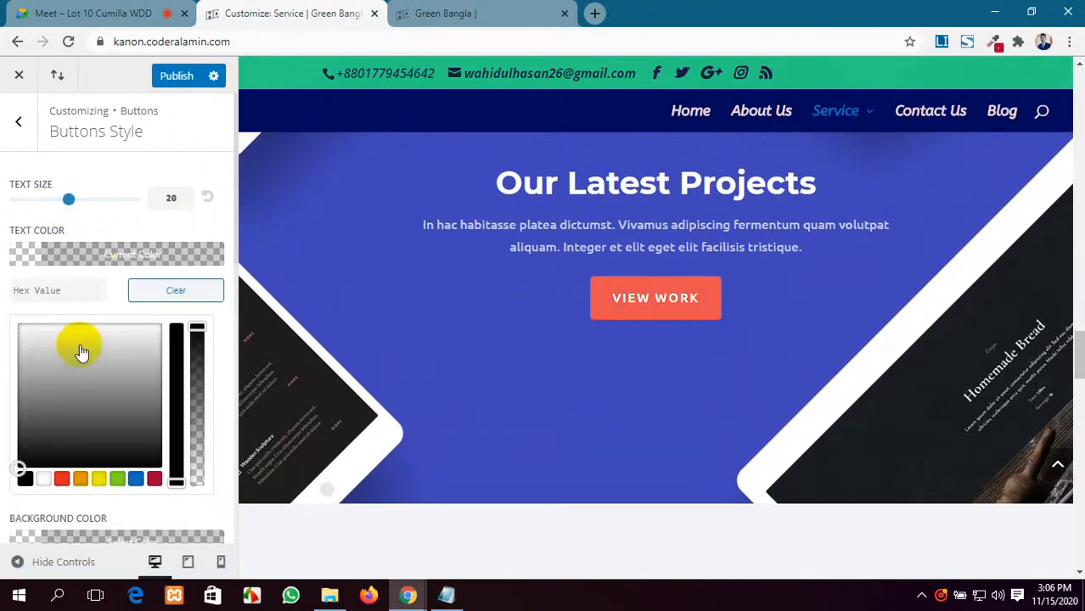
pyautogui.scroll(-2, 75, 380)
pyautogui.click(61, 401)
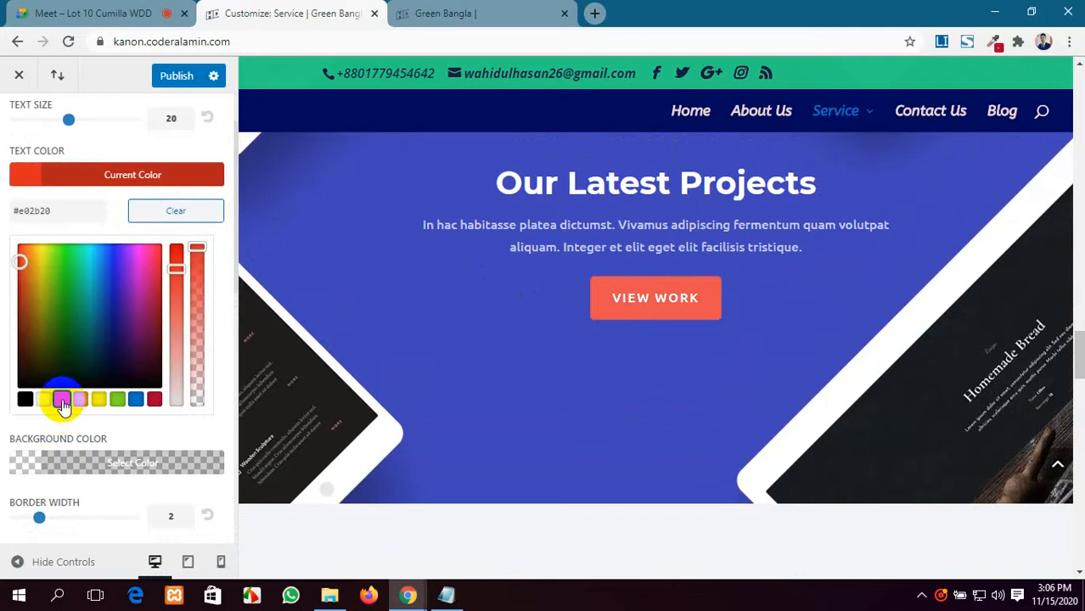
pyautogui.click(18, 74)
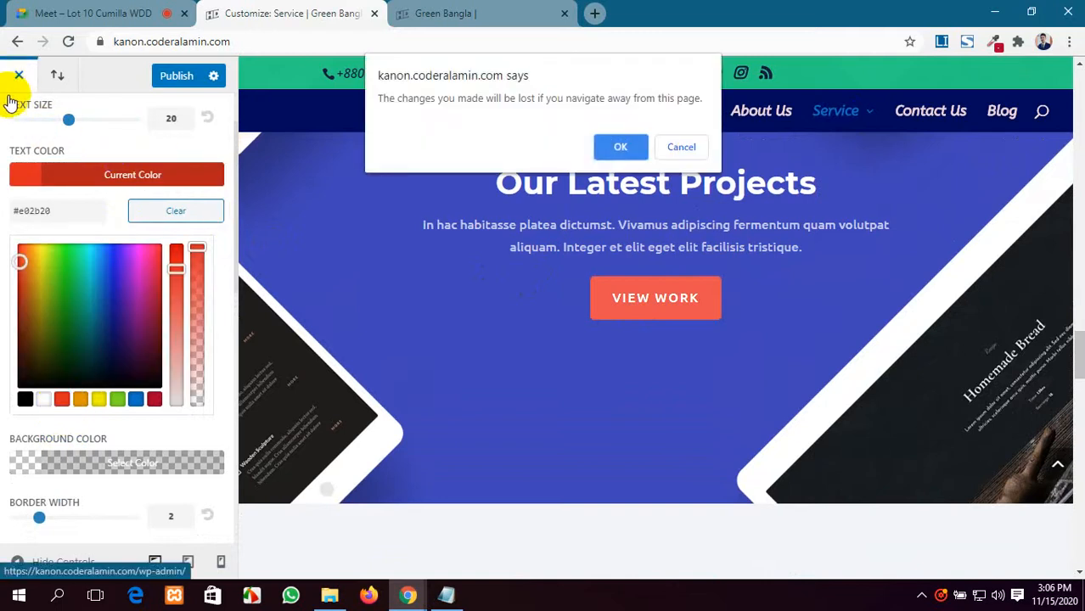
pyautogui.click(681, 147)
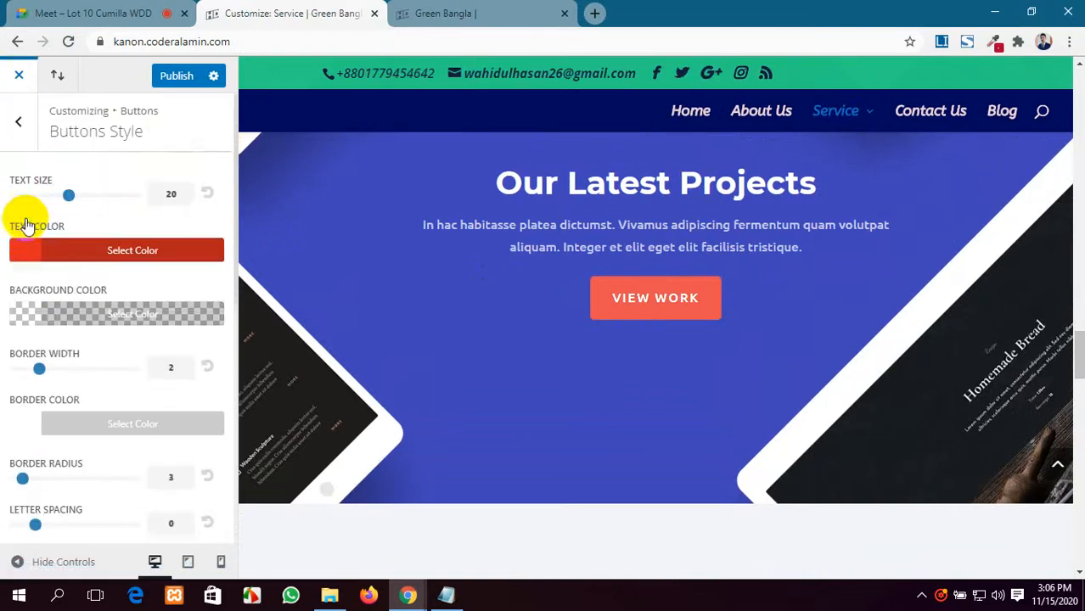
# Review the Buttons Hover Style settings, and return to the customizer's main list of sections.
pyautogui.click(19, 123)
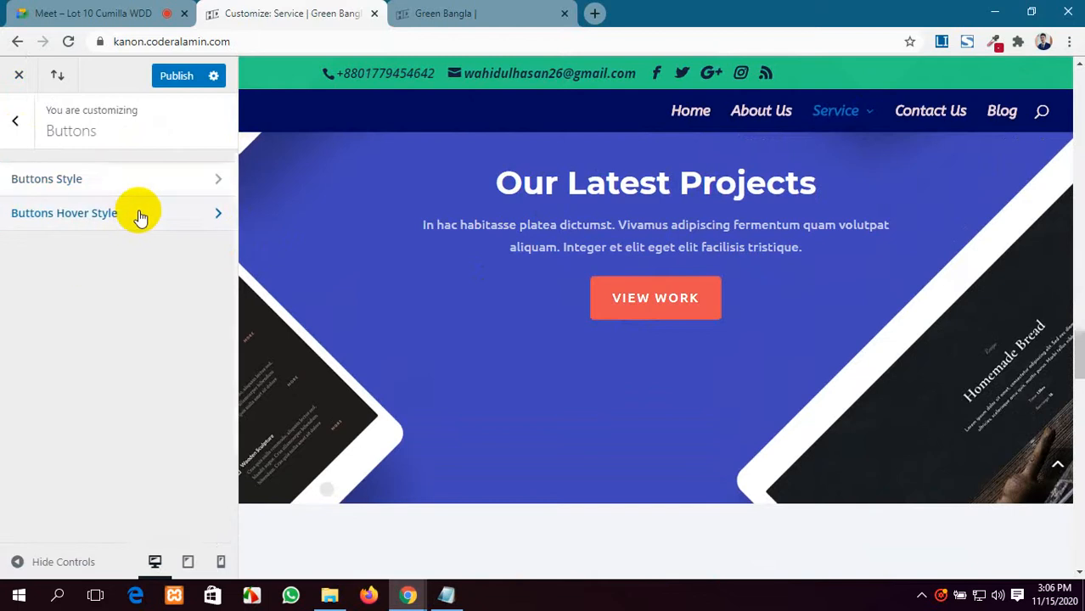
pyautogui.click(140, 215)
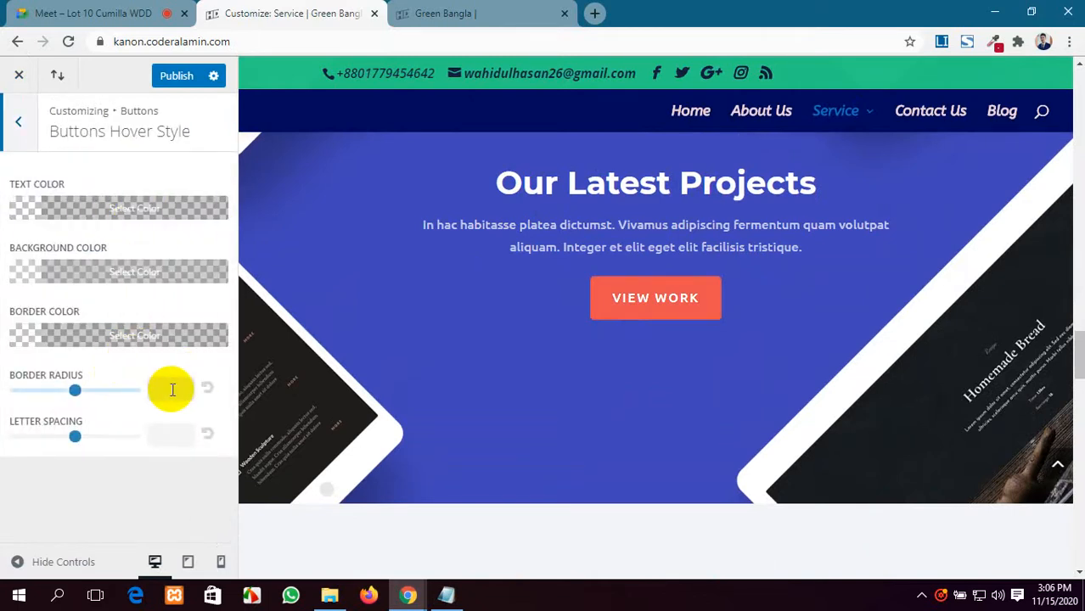
pyautogui.click(4, 119)
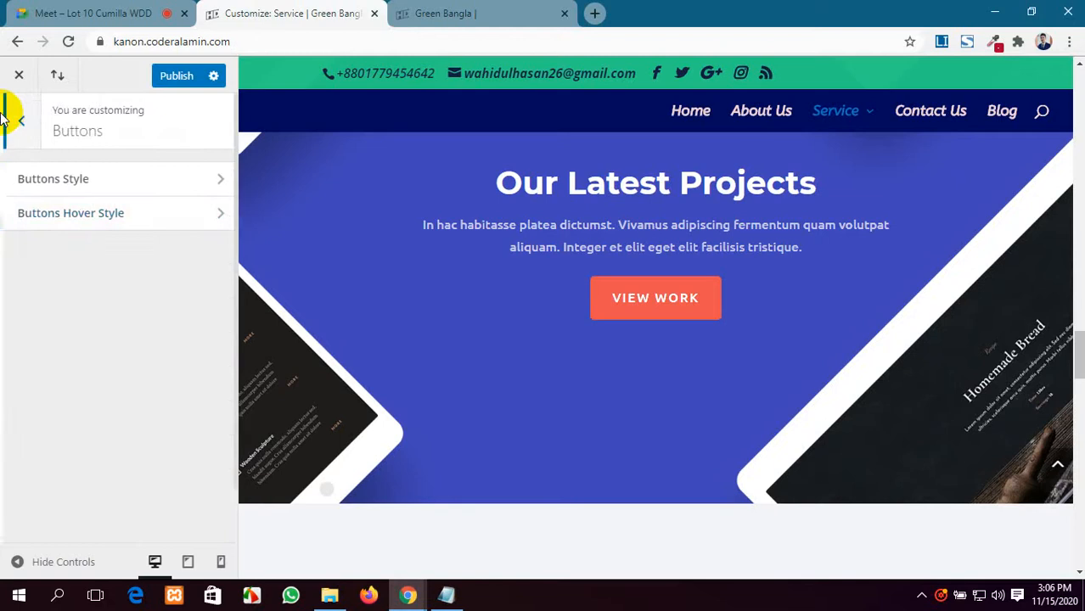
pyautogui.click(4, 119)
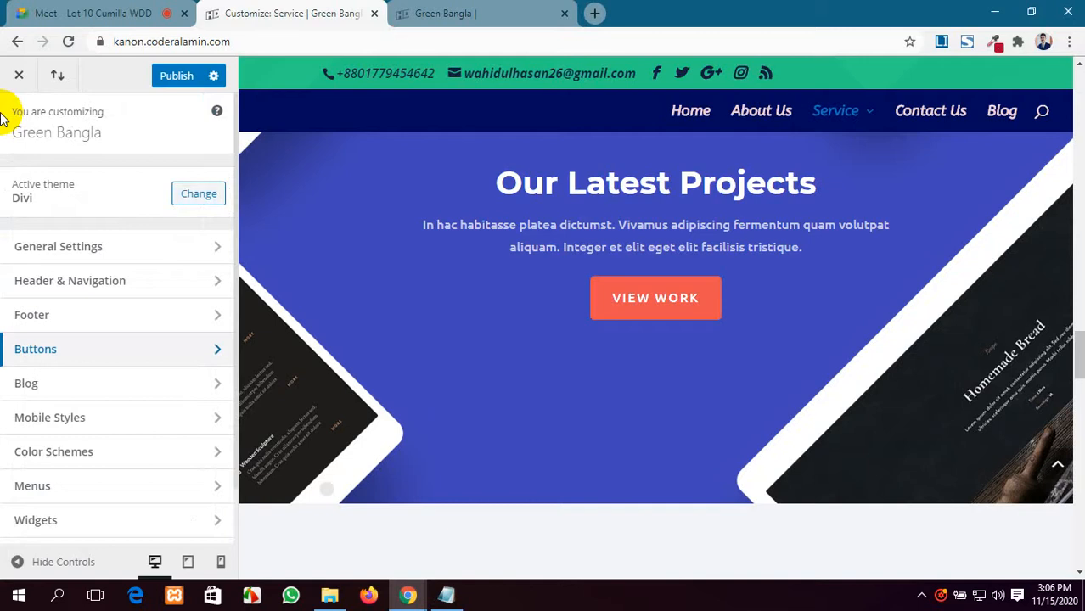
pyautogui.scroll(3, 399, 366)
pyautogui.scroll(-1, 593, 356)
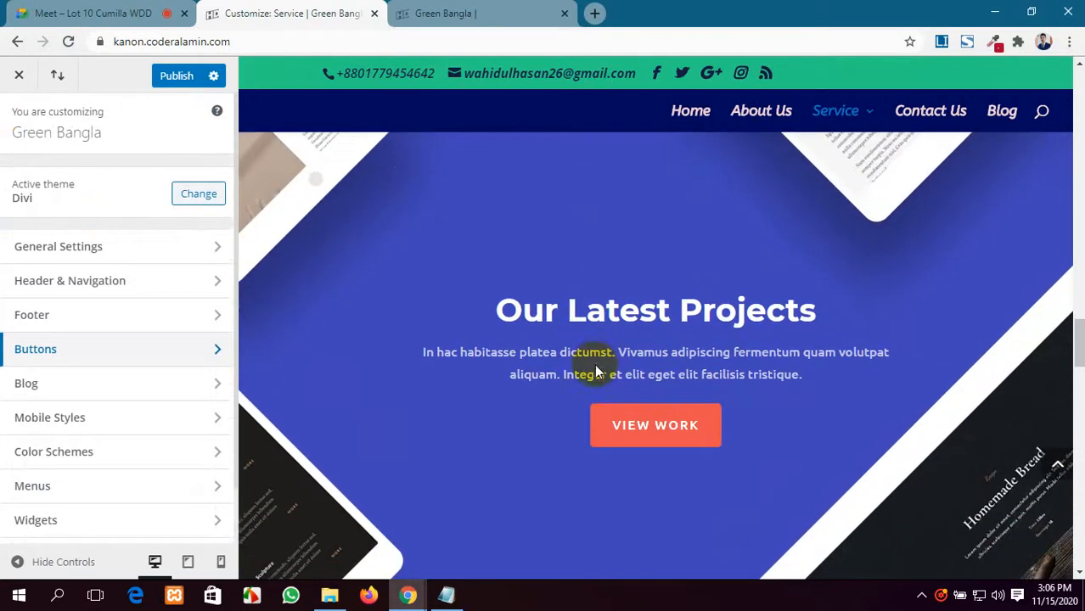
pyautogui.scroll(-1, 102, 270)
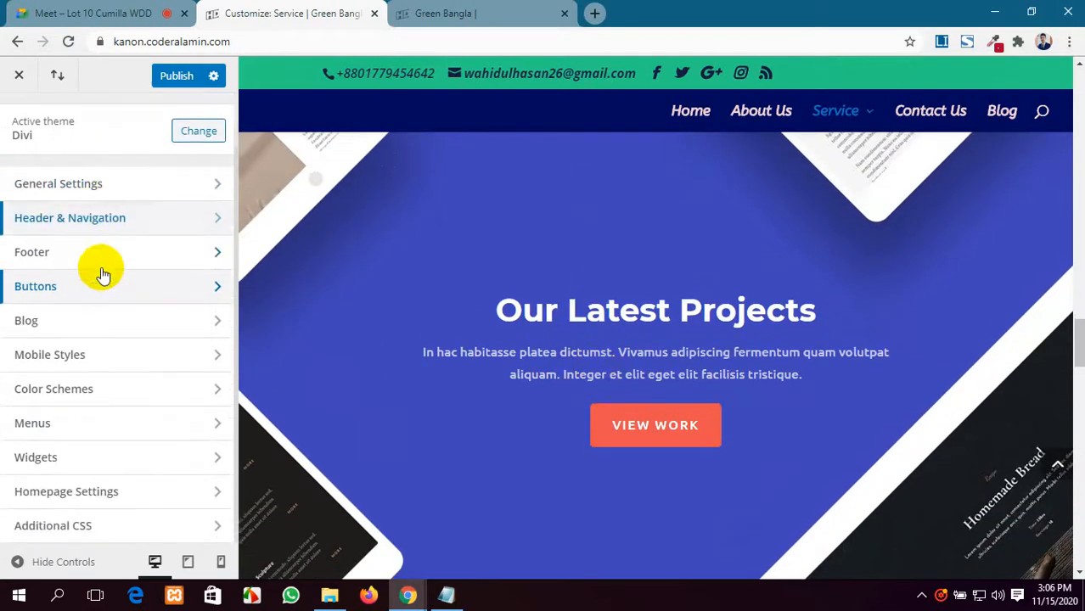
# Look through the blog's Post settings, and return to the main customizer sections.
pyautogui.click(82, 323)
pyautogui.click(50, 177)
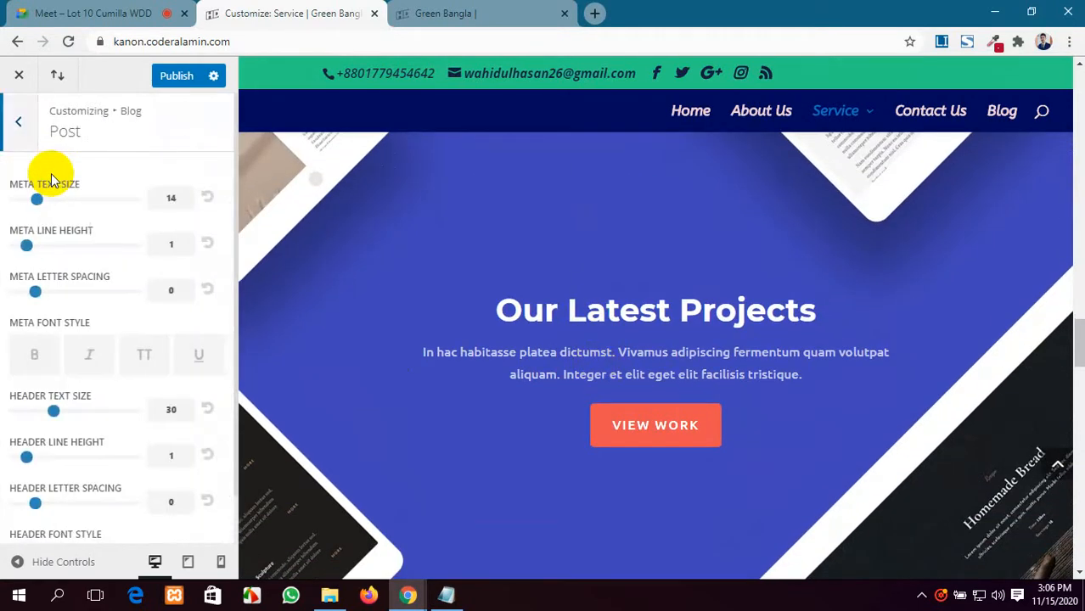
pyautogui.scroll(-1, 126, 255)
pyautogui.scroll(1, 106, 187)
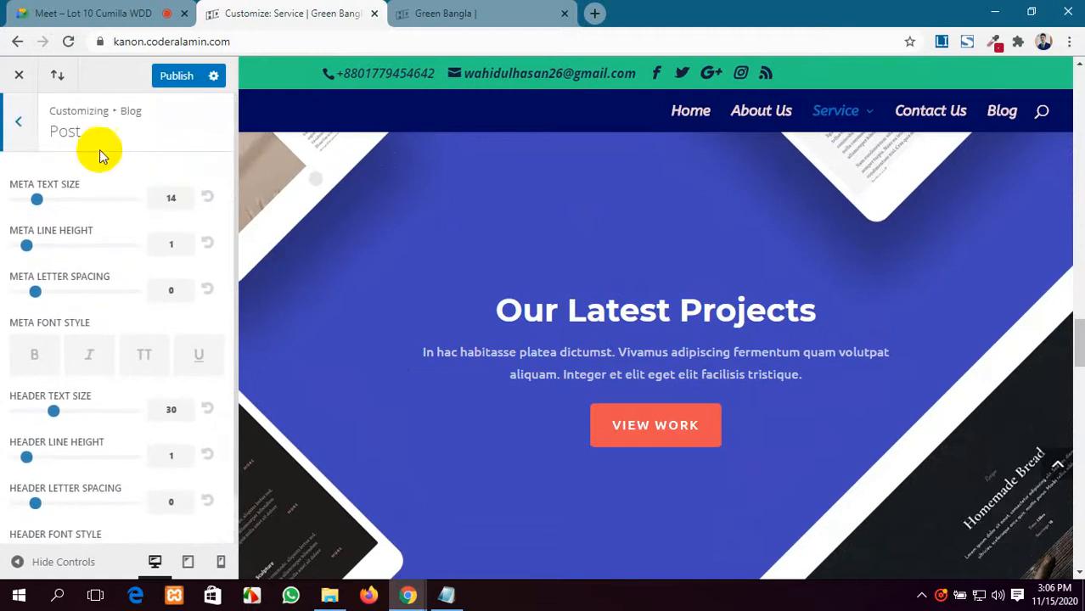
pyautogui.click(16, 124)
pyautogui.click(13, 126)
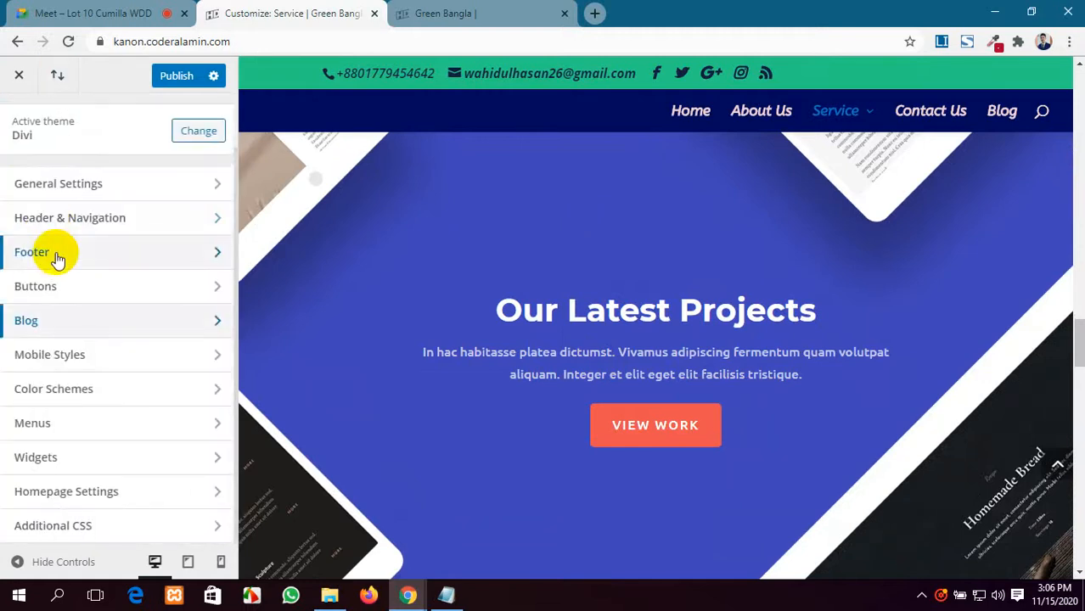
# Show the Blog page in the site preview, and open the blog's Post settings for it.
pyautogui.click(81, 324)
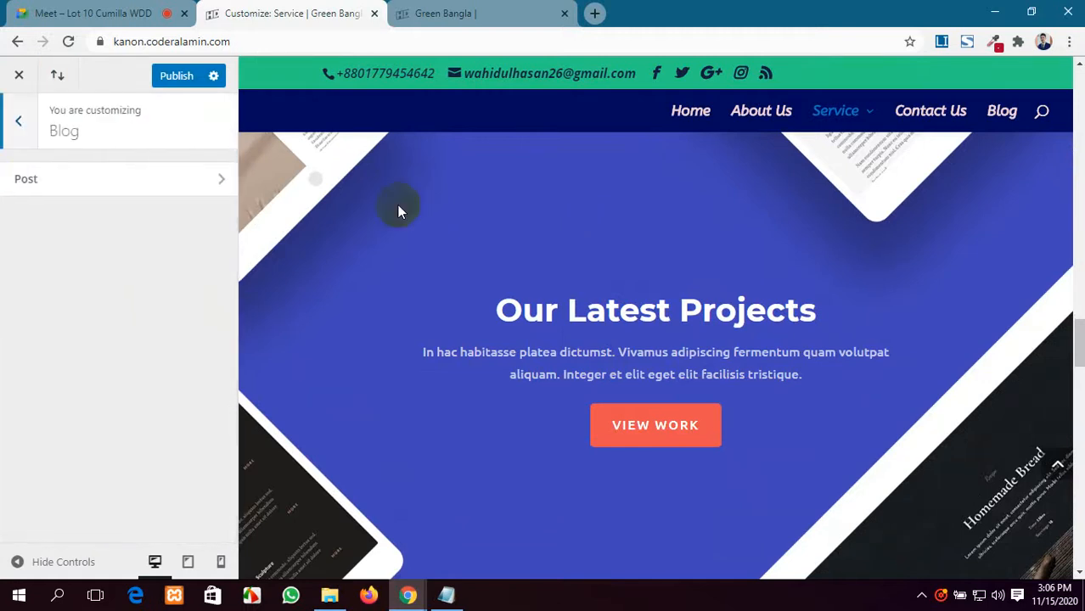
pyautogui.click(999, 118)
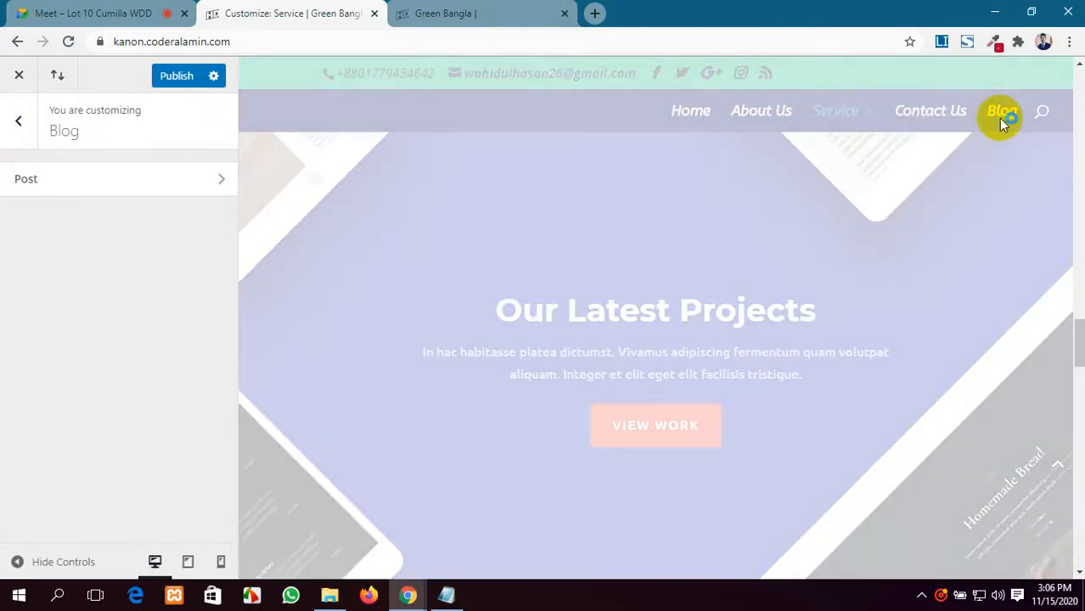
pyautogui.scroll(-5, 723, 307)
pyautogui.scroll(5, 722, 307)
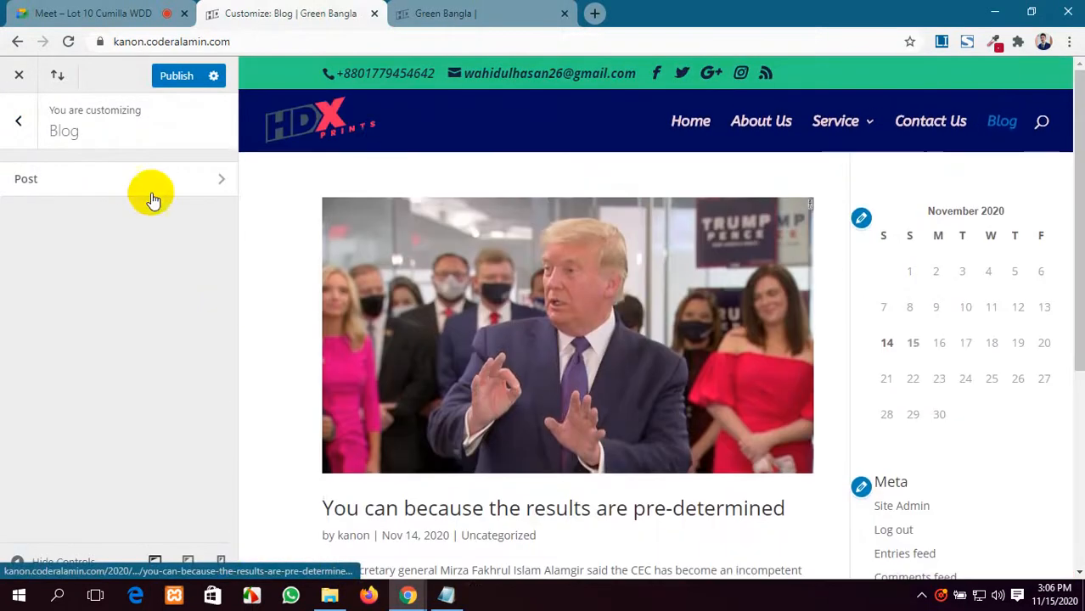
pyautogui.click(102, 178)
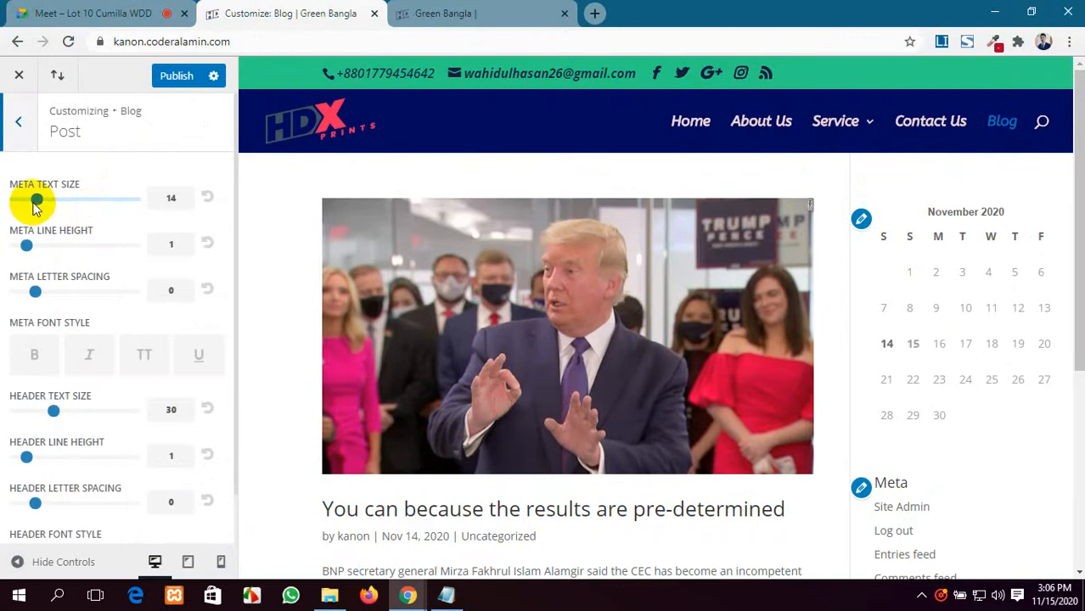
# Set the post meta line height to 1.1 and the meta letter spacing to 1.
pyautogui.scroll(-2, 563, 296)
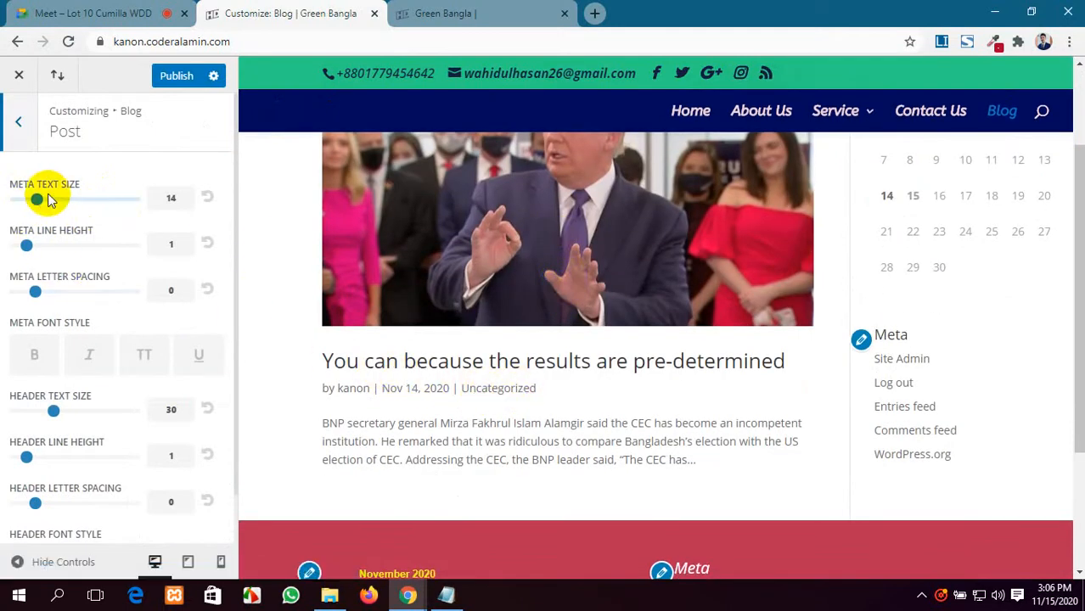
pyautogui.moveTo(39, 199); pyautogui.dragTo(54, 199)
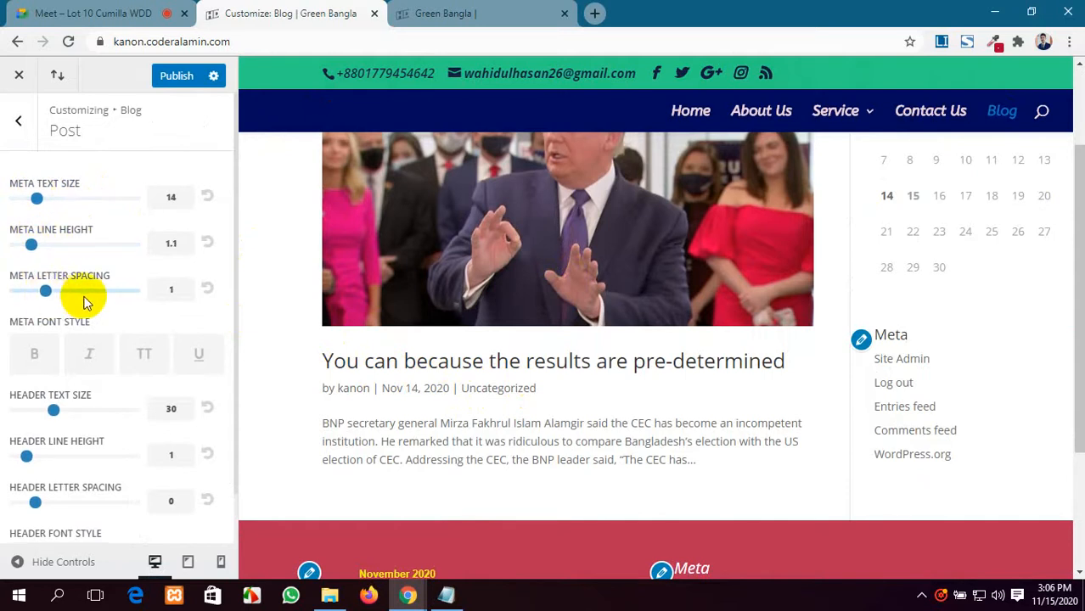
pyautogui.scroll(-1, 64, 348)
# Set the post header text size to 27 and line height to 0.8, adjust its letter spacing, and leave the Blog settings.
pyautogui.moveTo(59, 354); pyautogui.dragTo(53, 356)
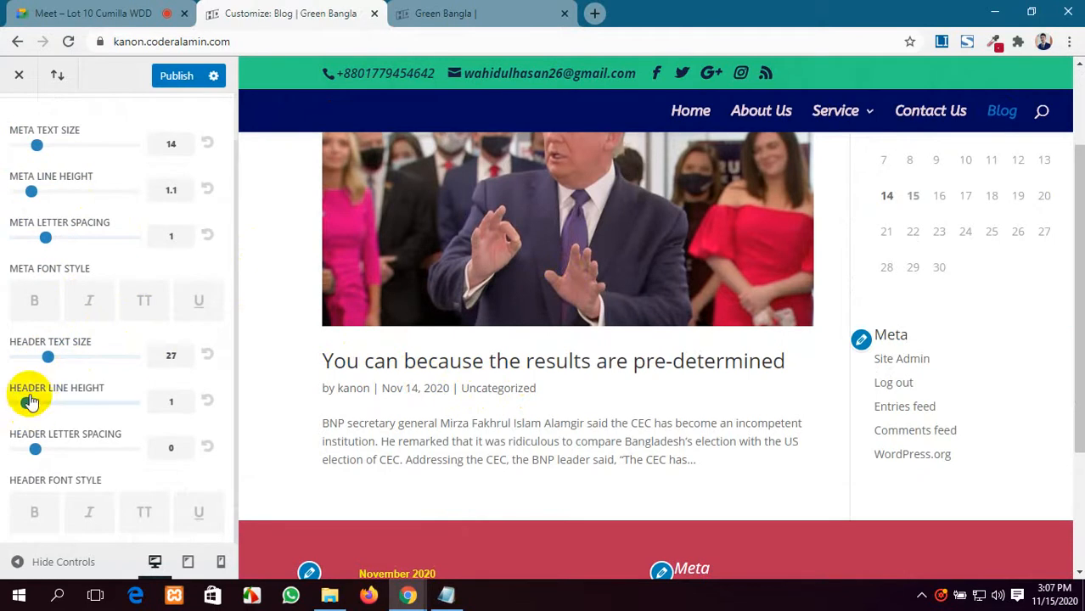
pyautogui.moveTo(26, 405); pyautogui.dragTo(15, 403)
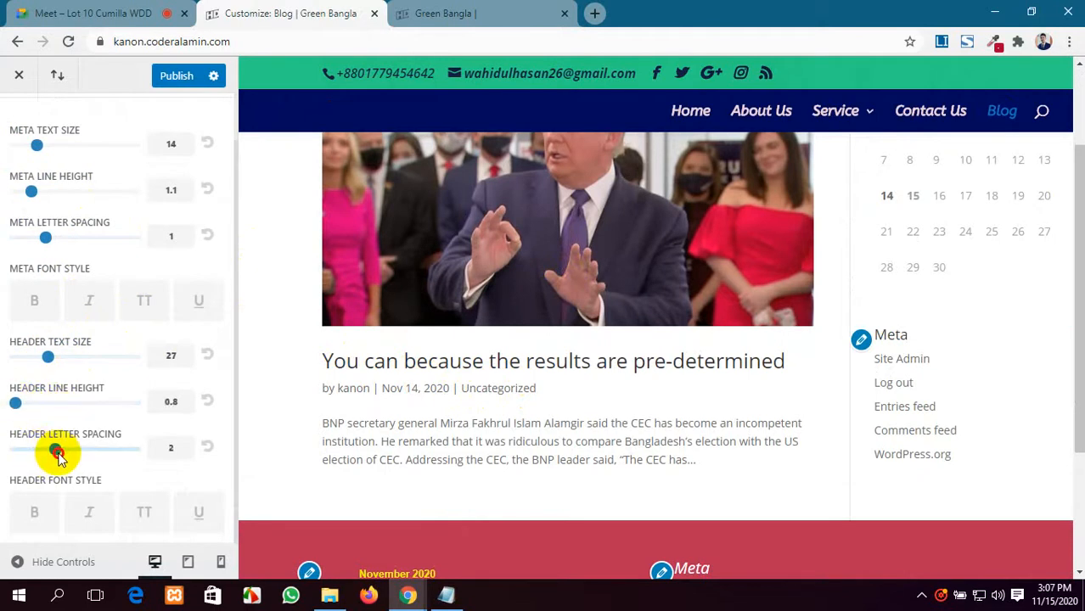
pyautogui.moveTo(58, 454); pyautogui.dragTo(19, 451)
pyautogui.scroll(2, 29, 236)
pyautogui.click(20, 127)
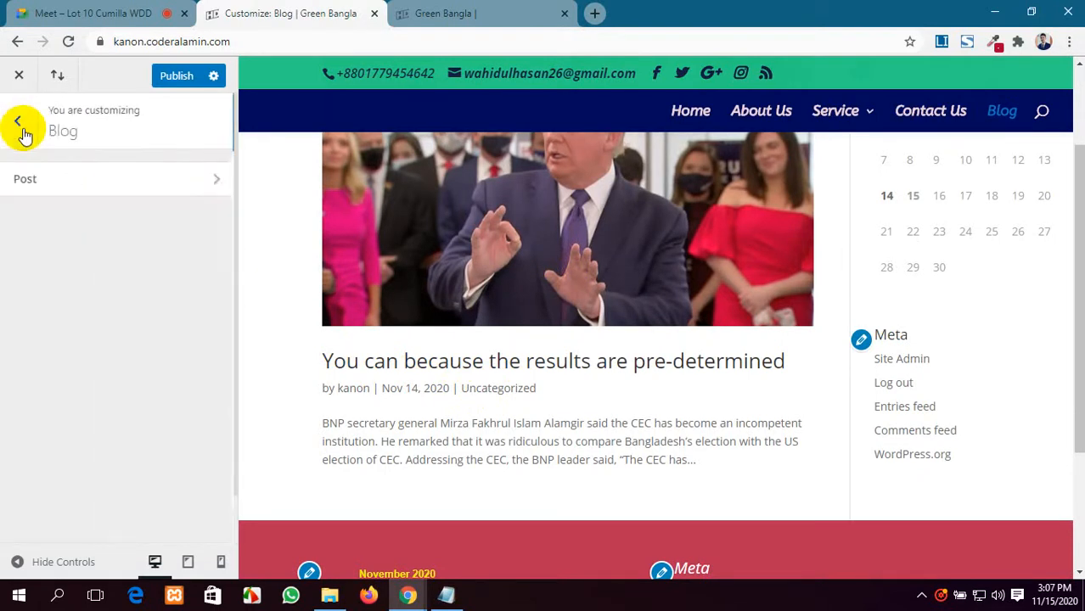
pyautogui.click(19, 123)
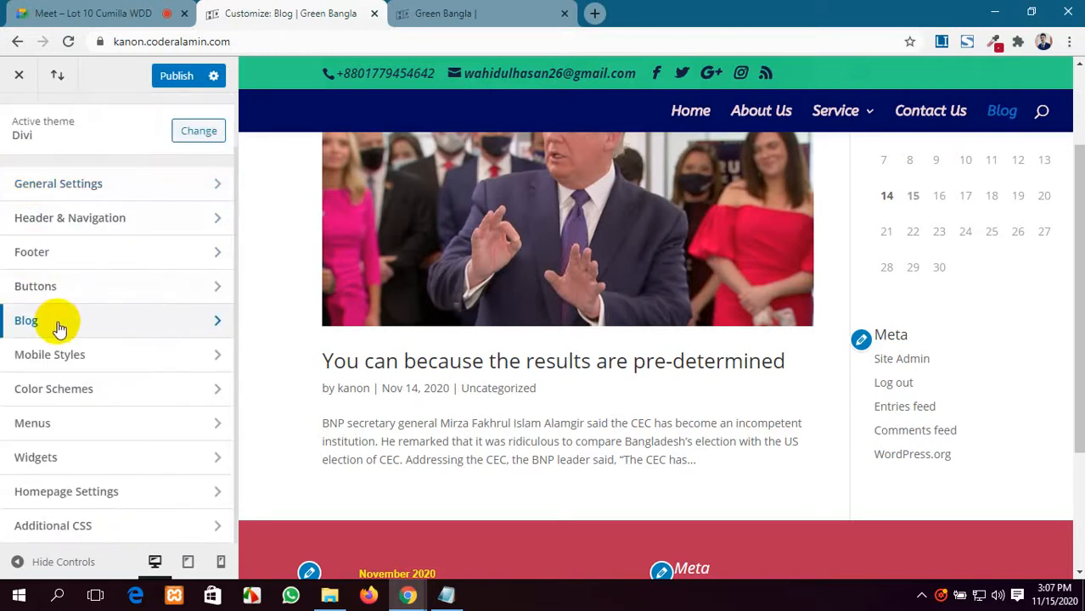
# Examine the Blog page's tablet-width preview under Mobile Styles, and switch the preview to the Home page through its mobile menu.
pyautogui.click(119, 356)
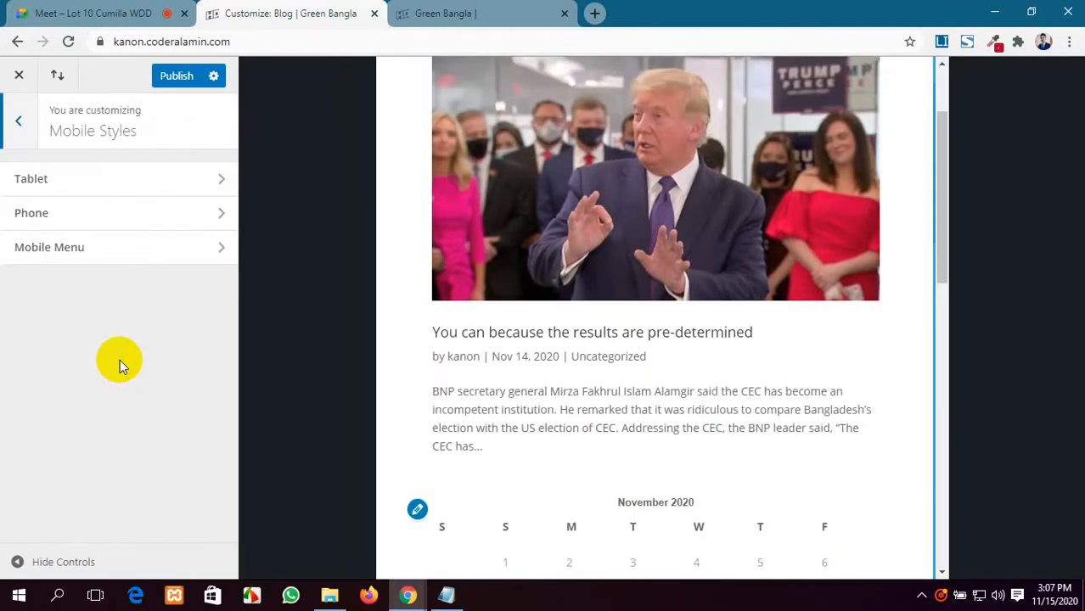
pyautogui.scroll(2, 635, 356)
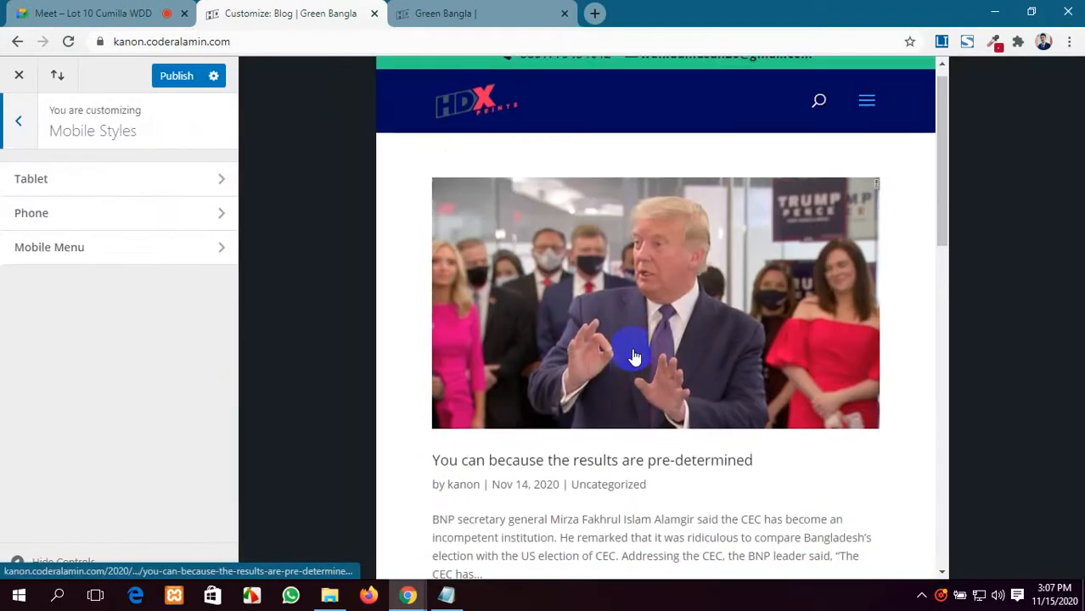
pyautogui.scroll(-10, 635, 357)
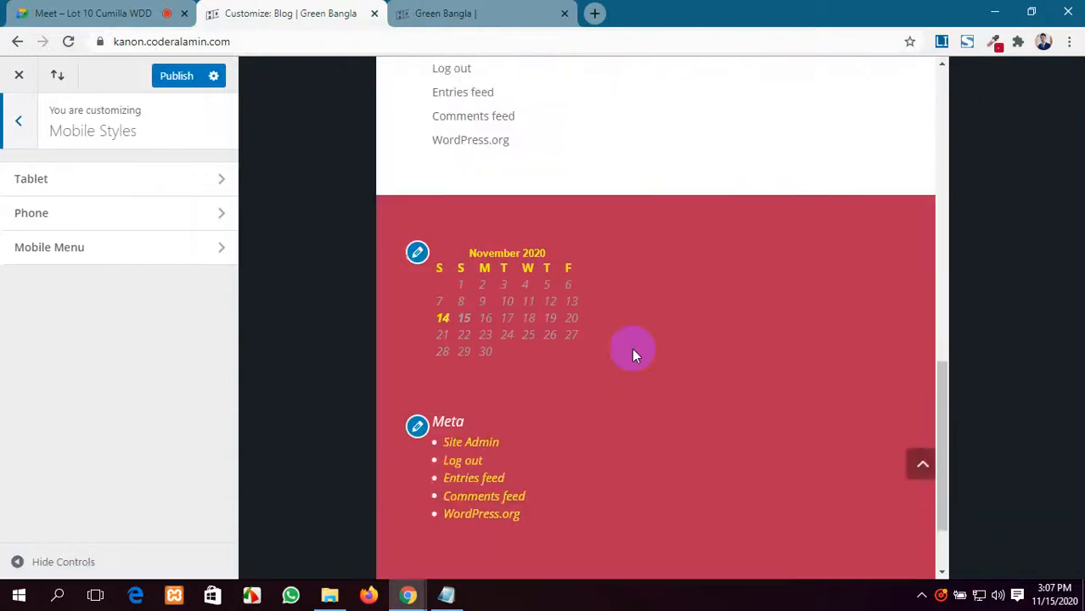
pyautogui.scroll(10, 635, 357)
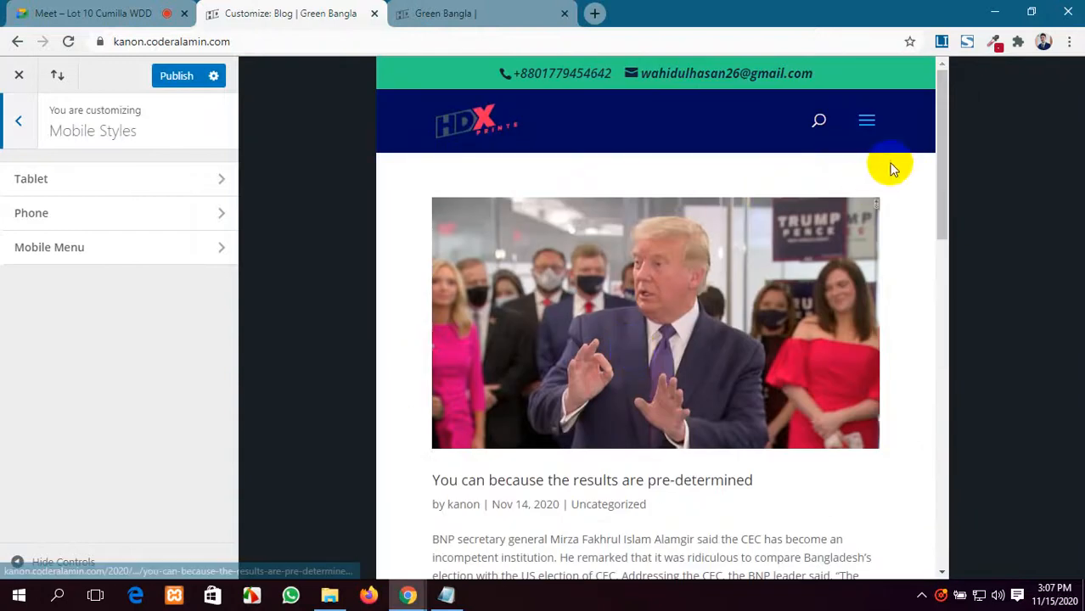
pyautogui.click(866, 120)
pyautogui.click(494, 201)
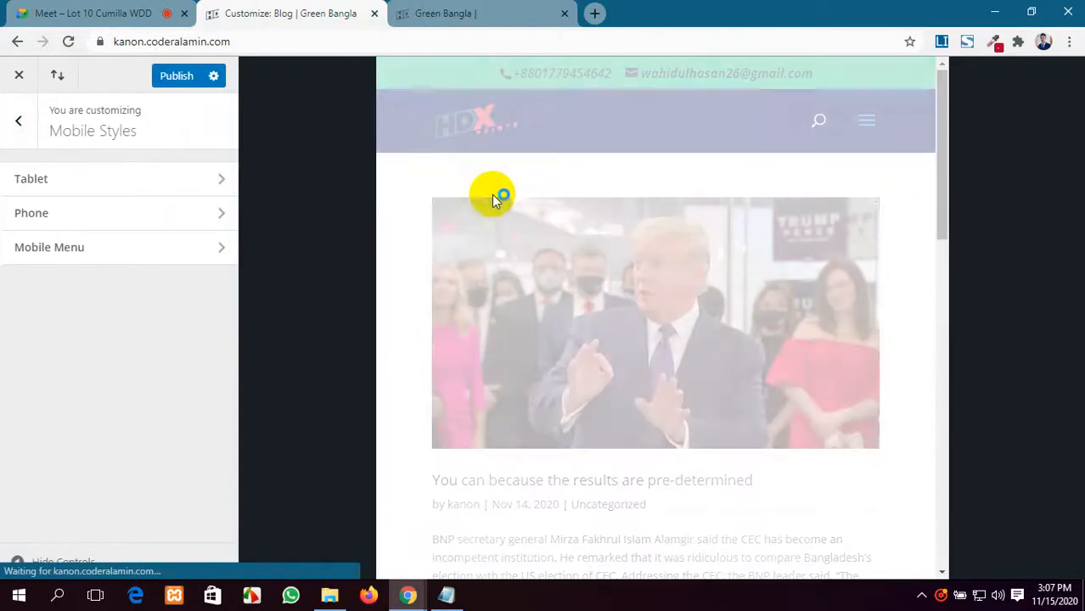
# Reopen Mobile Styles with the Home page in the preview, and open the Tablet settings.
pyautogui.click(7, 124)
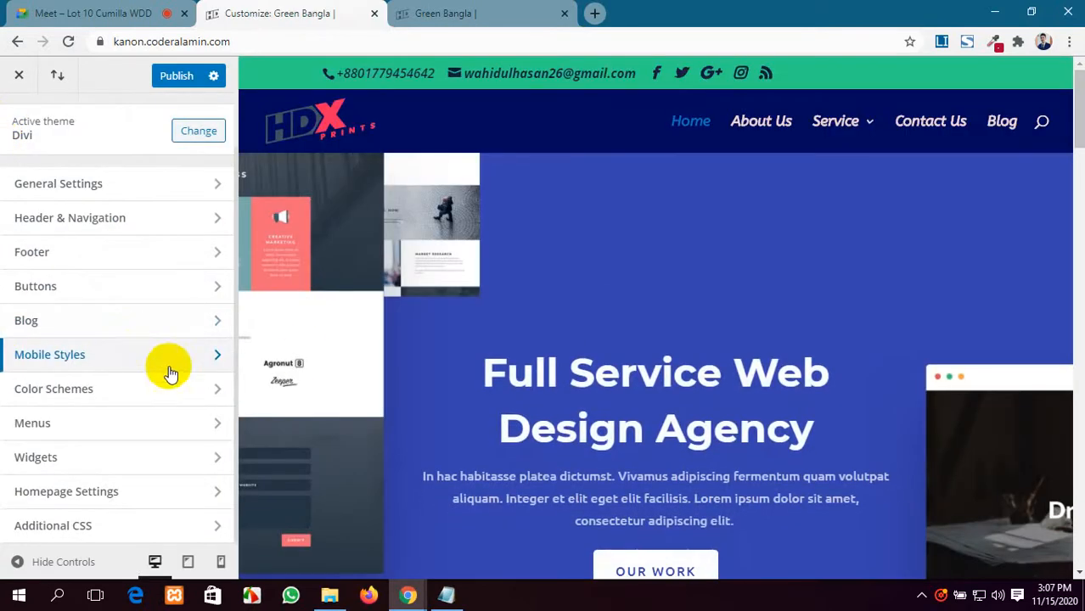
pyautogui.click(180, 362)
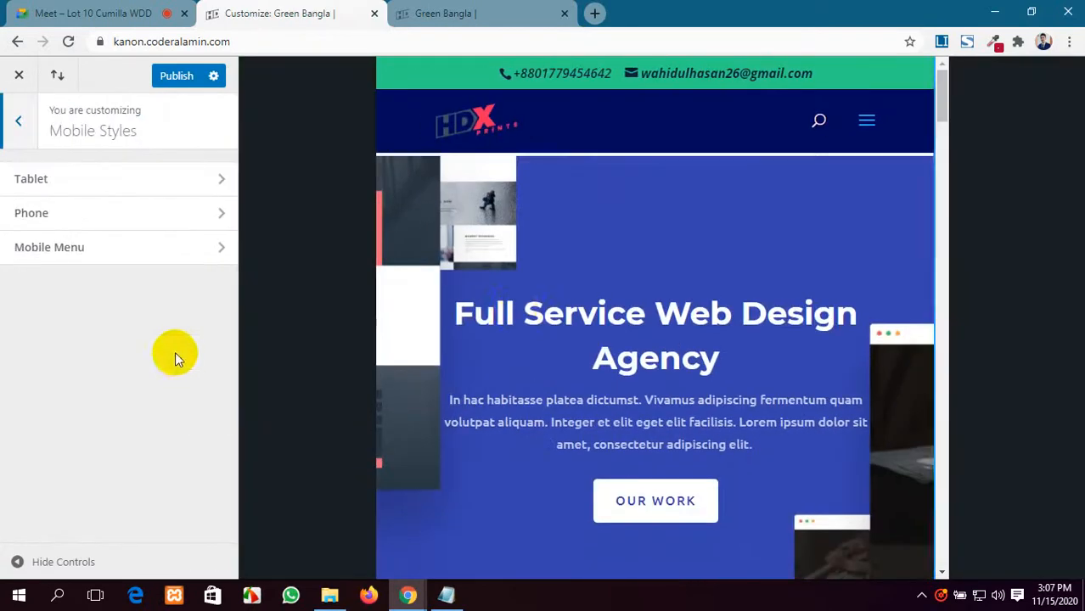
pyautogui.click(100, 197)
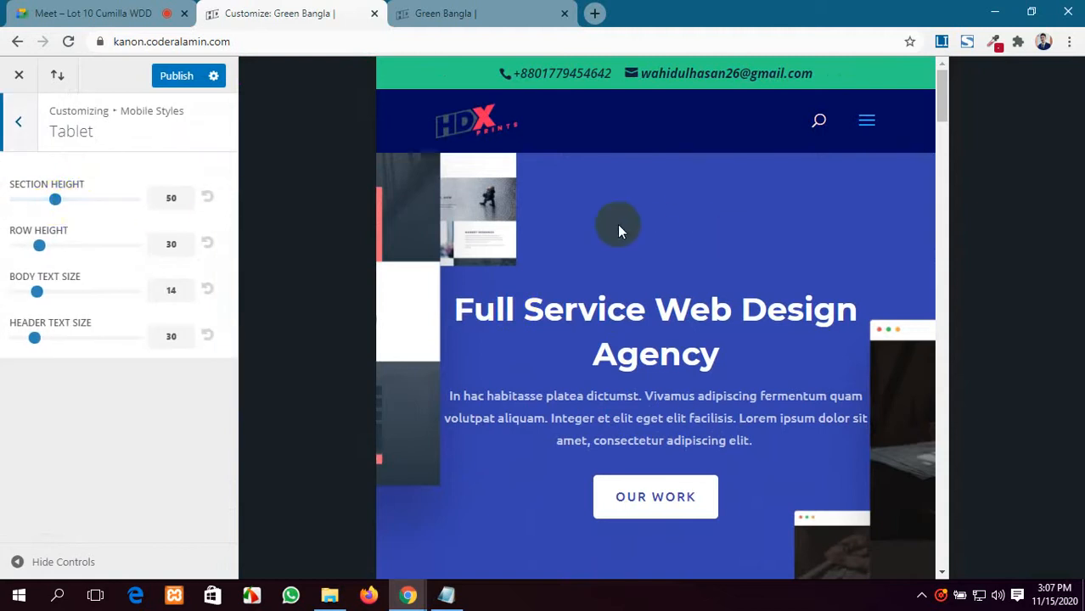
# Set the tablet section height to 35 and the row height to 0.
pyautogui.scroll(-3, 617, 224)
pyautogui.scroll(2, 617, 224)
pyautogui.scroll(-2, 617, 219)
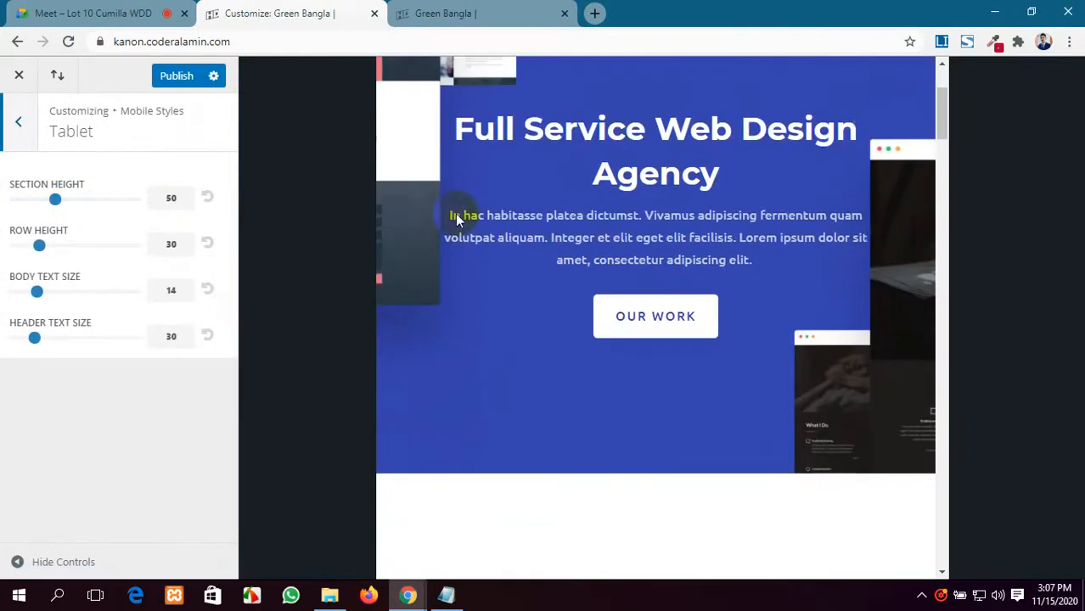
pyautogui.moveTo(55, 202)
pyautogui.mouseDown()
pyautogui.moveTo(82, 202)
pyautogui.moveTo(44, 204)
pyautogui.mouseUp()
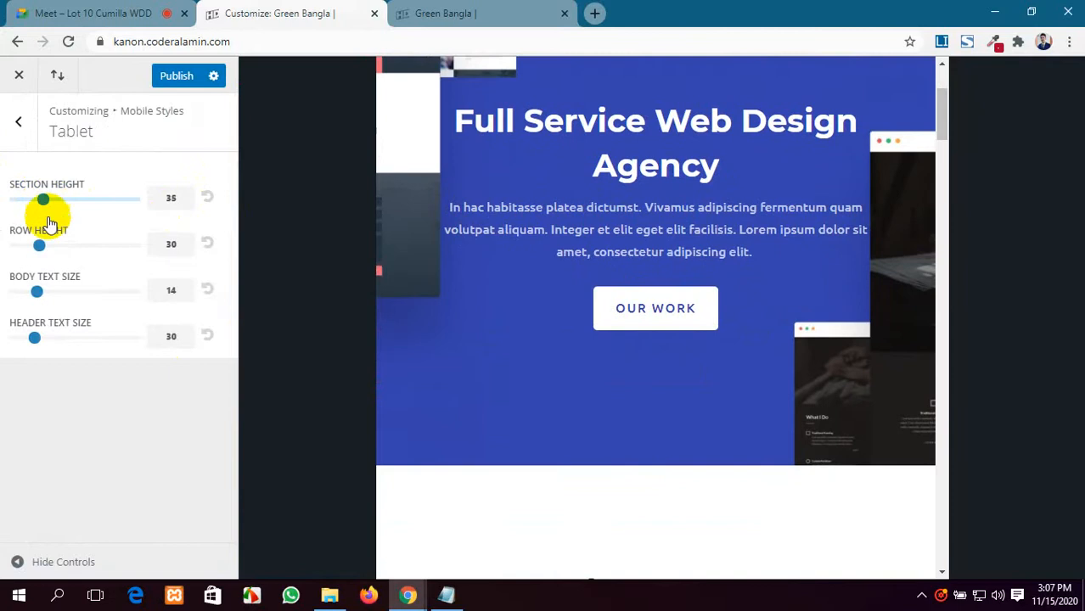
pyautogui.moveTo(39, 245); pyautogui.dragTo(11, 264)
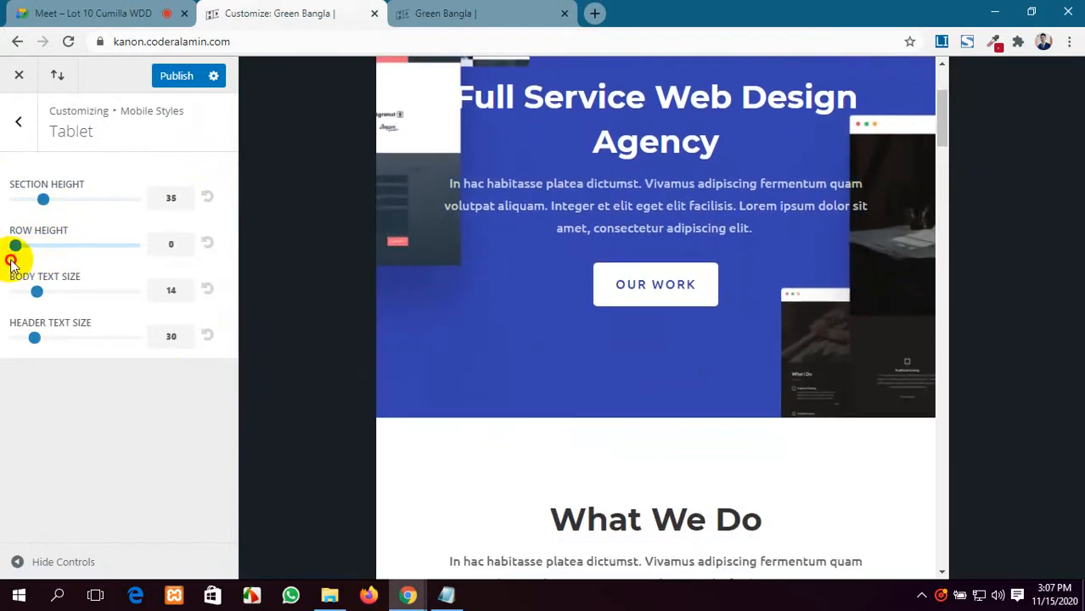
# Try a tablet body text size of 12 and check it on the Home page's What We Do section.
pyautogui.moveTo(52, 296); pyautogui.dragTo(28, 296)
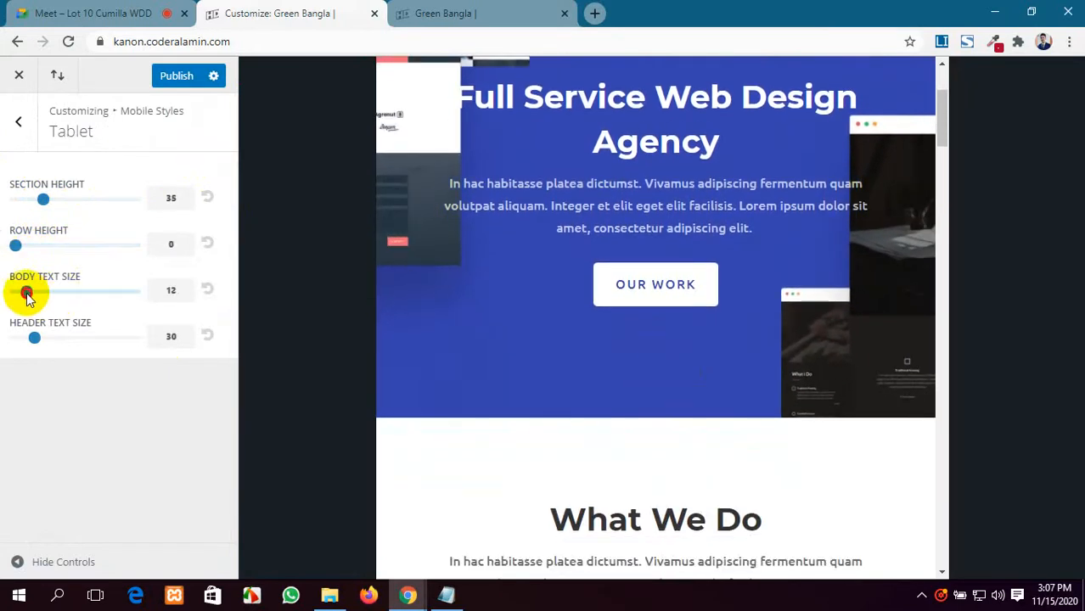
pyautogui.scroll(-3, 543, 356)
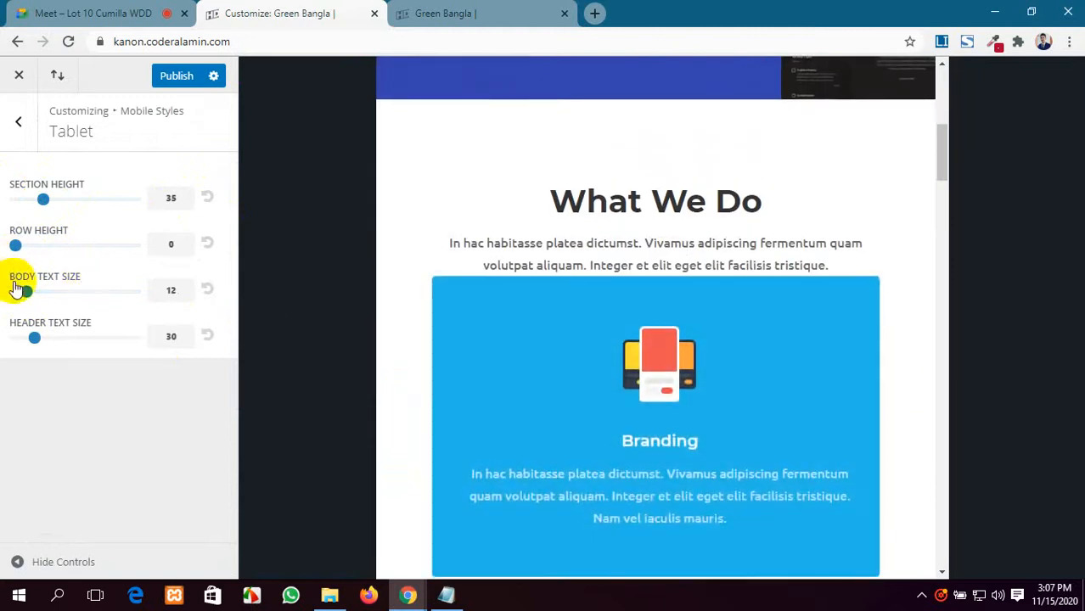
pyautogui.moveTo(30, 287); pyautogui.dragTo(49, 288)
pyautogui.scroll(2, 548, 327)
pyautogui.scroll(-4, 548, 328)
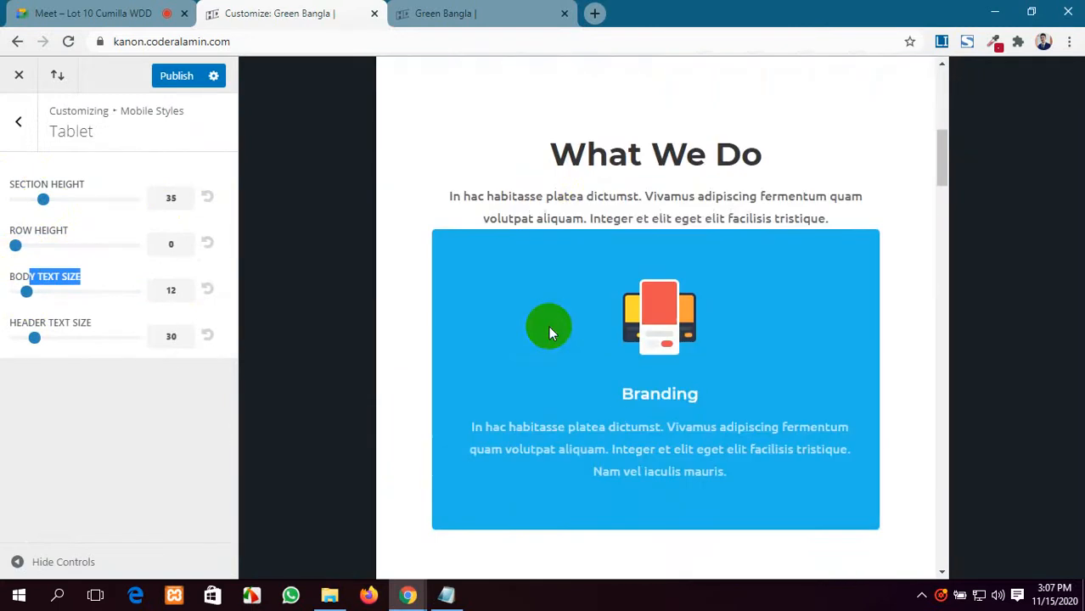
pyautogui.scroll(-4, 549, 327)
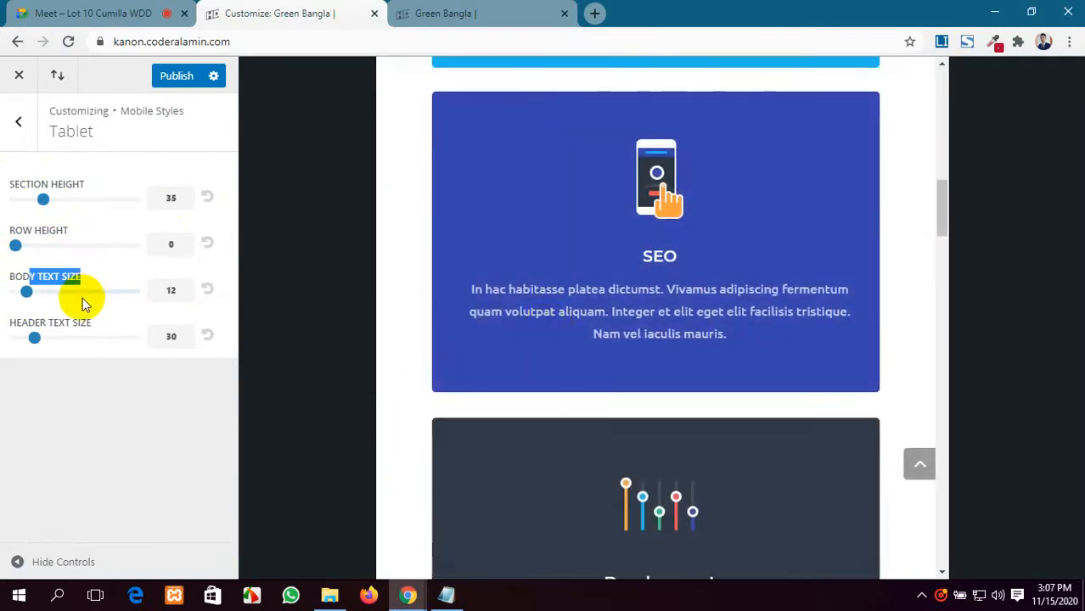
pyautogui.scroll(-3, 501, 314)
pyautogui.click(33, 291)
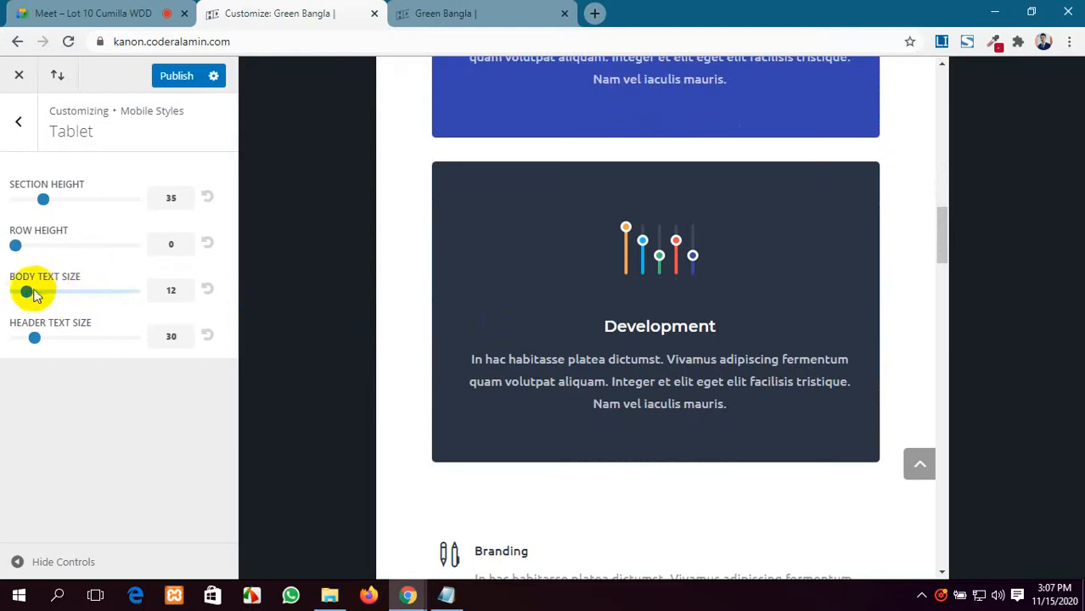
# Set the tablet body text size to 14, adjust the header text size, and leave the Tablet settings.
pyautogui.moveTo(27, 293); pyautogui.dragTo(36, 292)
pyautogui.moveTo(34, 344)
pyautogui.mouseDown()
pyautogui.moveTo(53, 340)
pyautogui.moveTo(34, 343)
pyautogui.mouseUp()
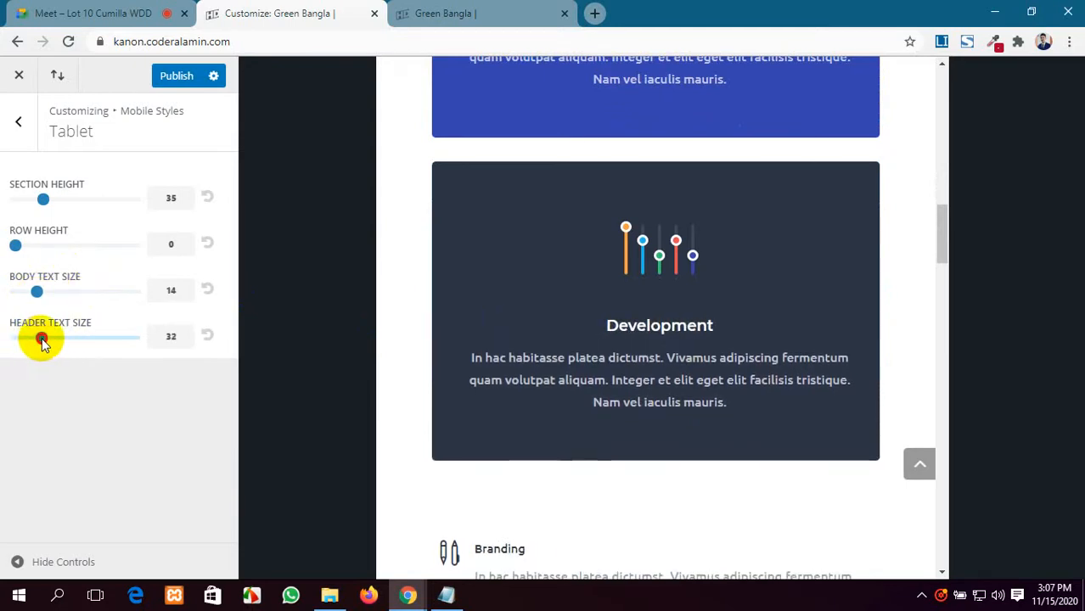
pyautogui.click(18, 122)
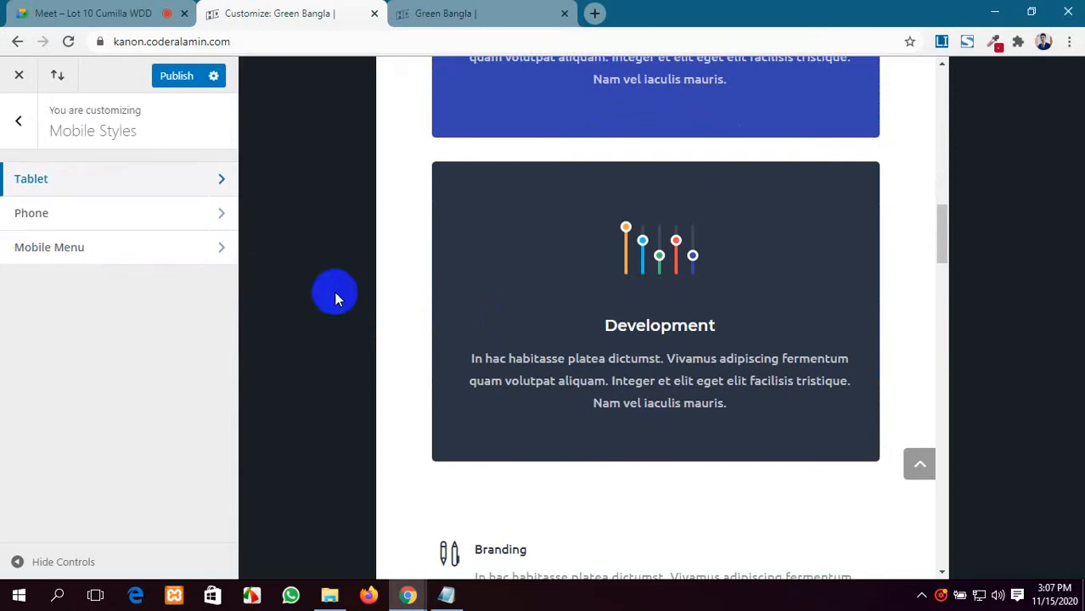
# Open the Mobile Menu settings and set the menu text color to the preset green swatch.
pyautogui.click(109, 249)
pyautogui.scroll(10, 608, 315)
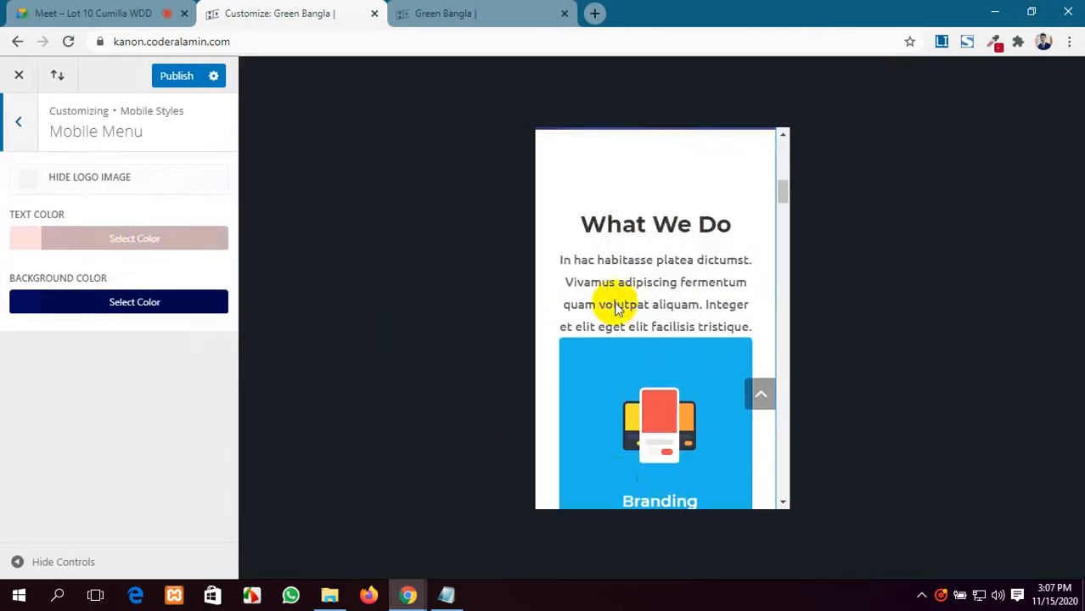
pyautogui.scroll(-3, 614, 302)
pyautogui.scroll(-5, 614, 302)
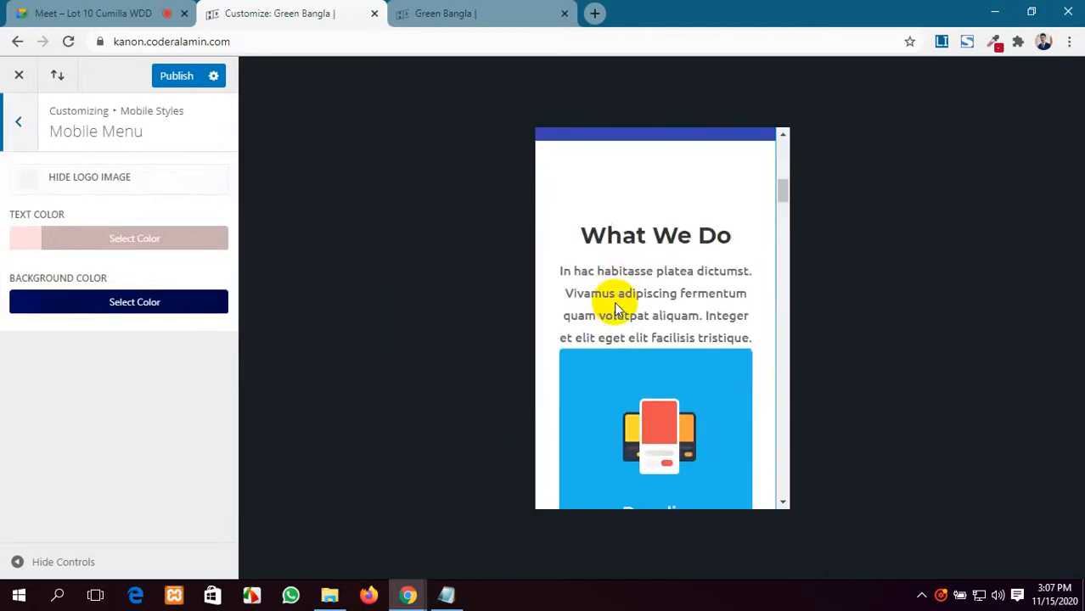
pyautogui.click(144, 238)
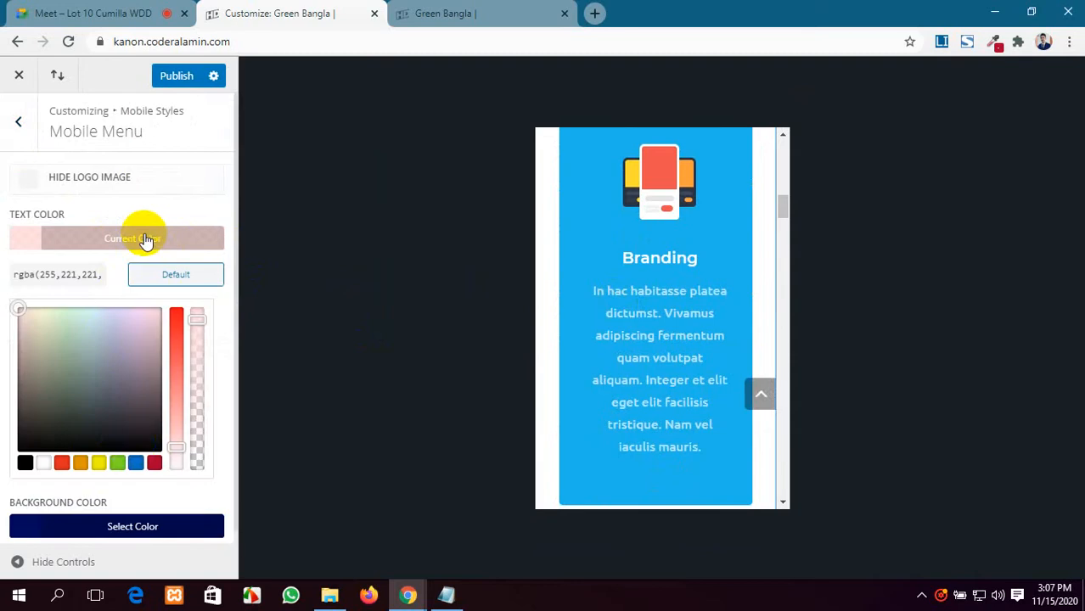
pyautogui.click(118, 463)
# Examine the phone preview of the Home page down to Let's Work Together and back to the header, and leave Mobile Styles.
pyautogui.scroll(-8, 669, 356)
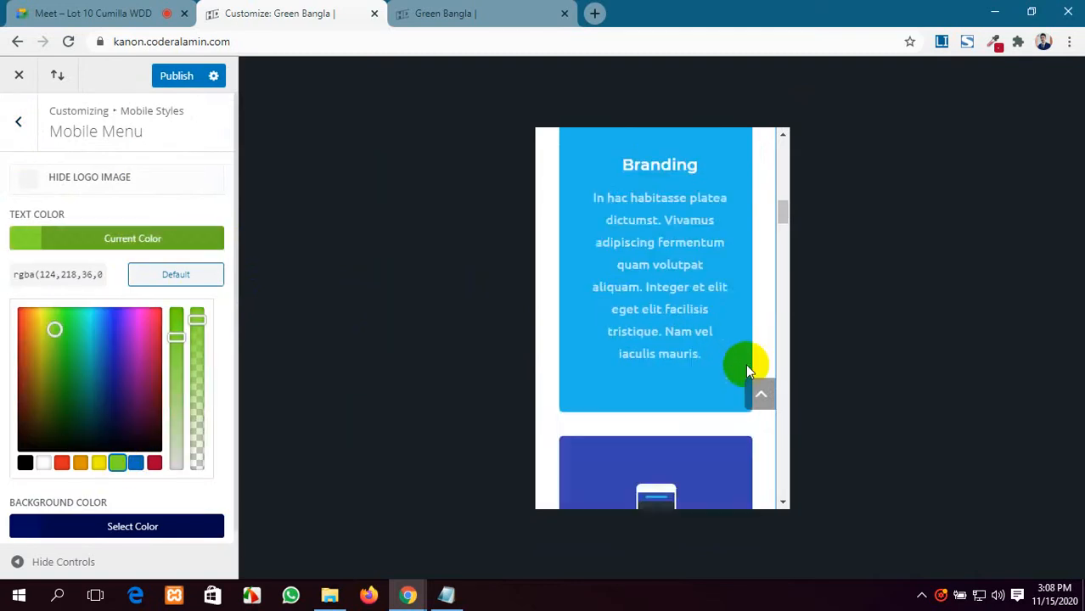
pyautogui.scroll(-10, 669, 354)
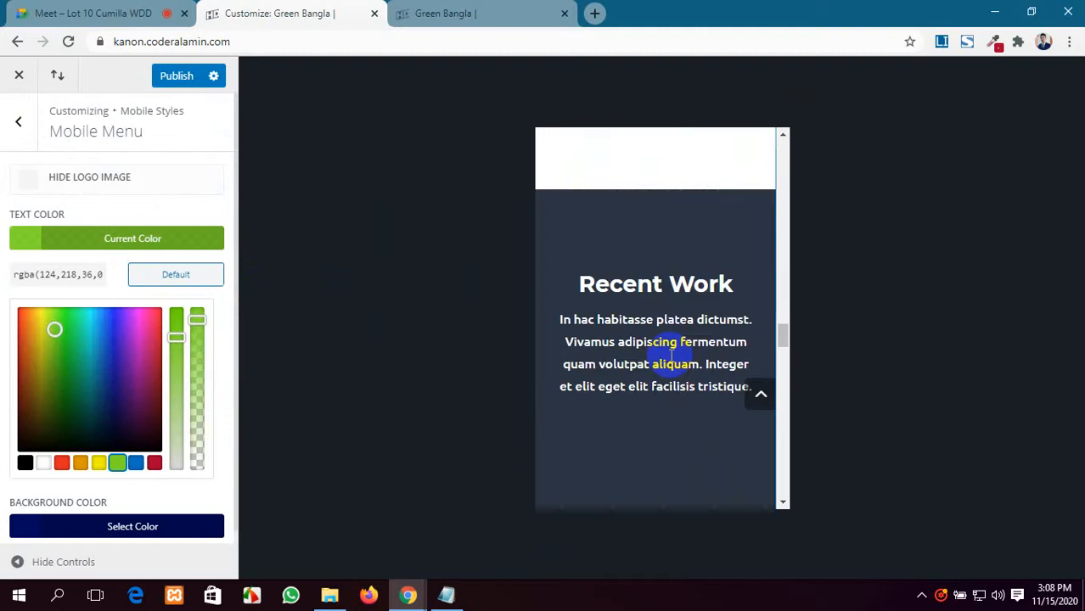
pyautogui.scroll(-3, 669, 354)
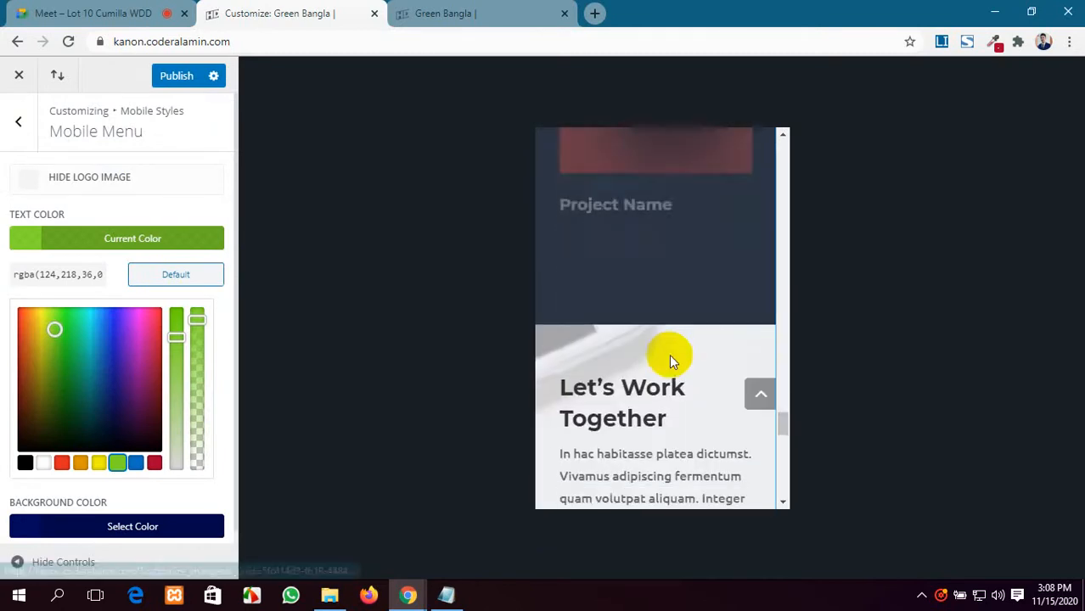
pyautogui.scroll(5, 669, 354)
pyautogui.scroll(15, 669, 356)
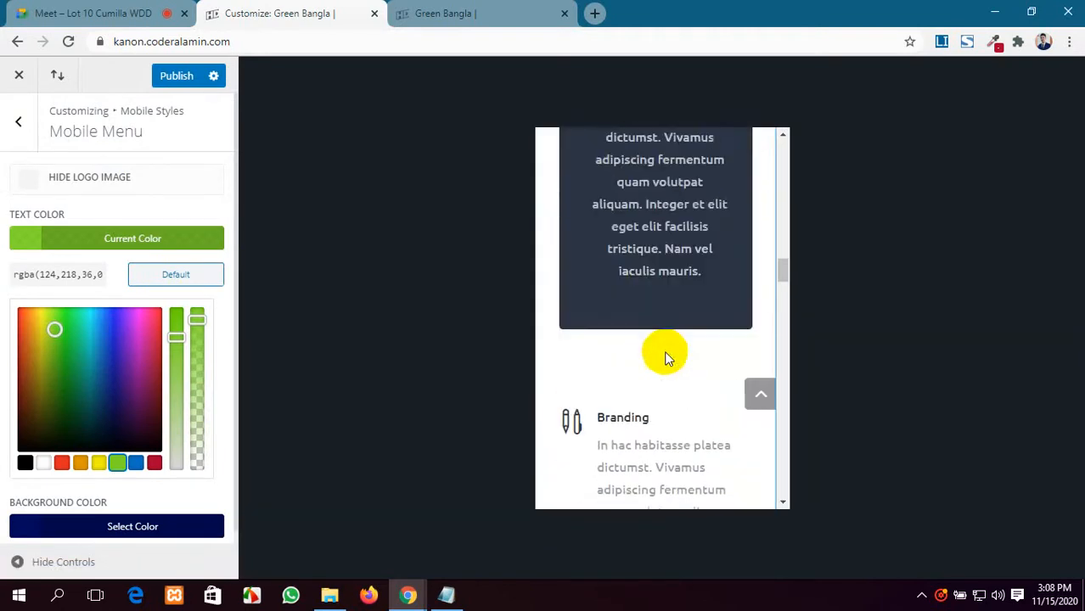
pyautogui.scroll(5, 664, 355)
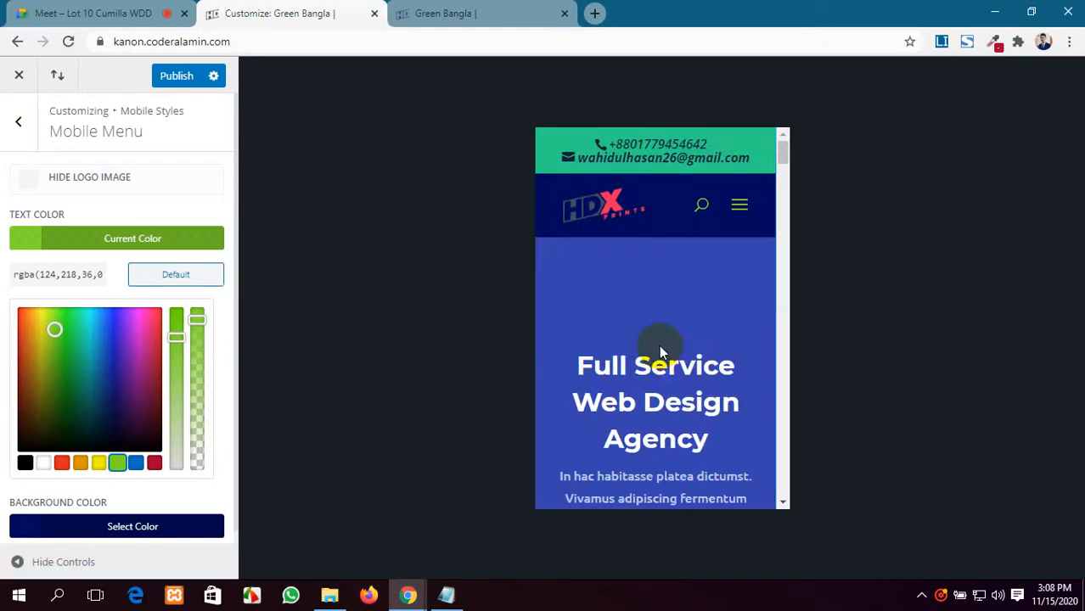
pyautogui.click(25, 185)
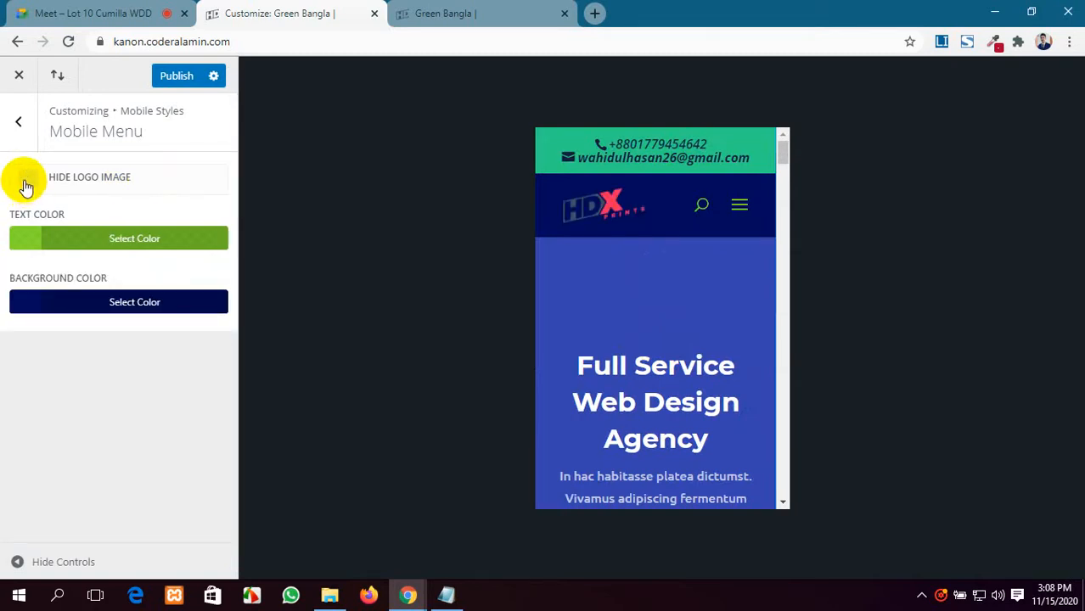
pyautogui.click(12, 119)
pyautogui.click(10, 115)
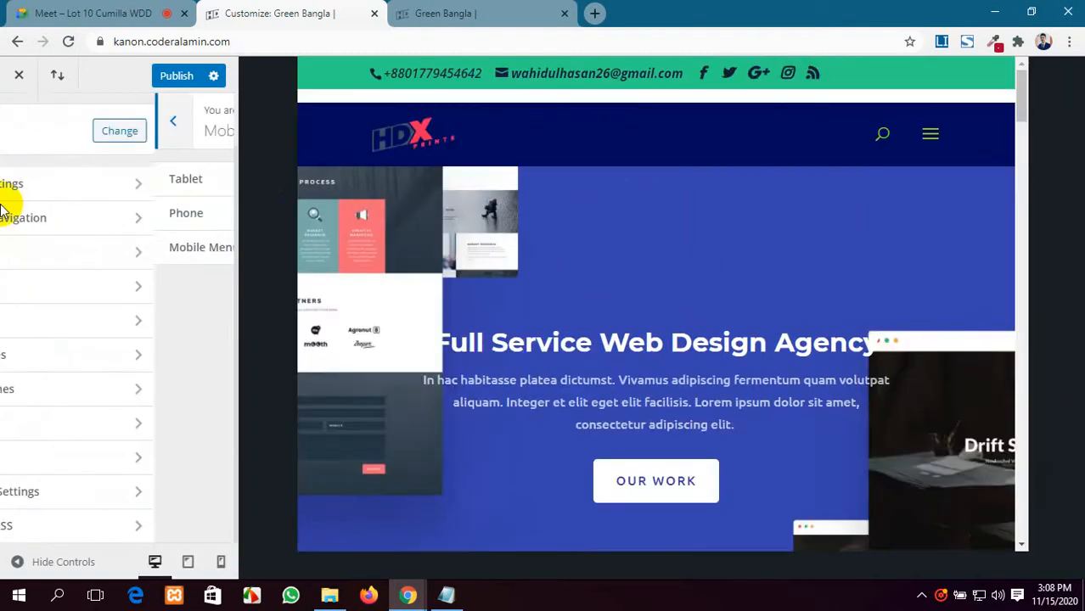
# Try the Orange color scheme and check it on the Home page down to the footer.
pyautogui.click(133, 395)
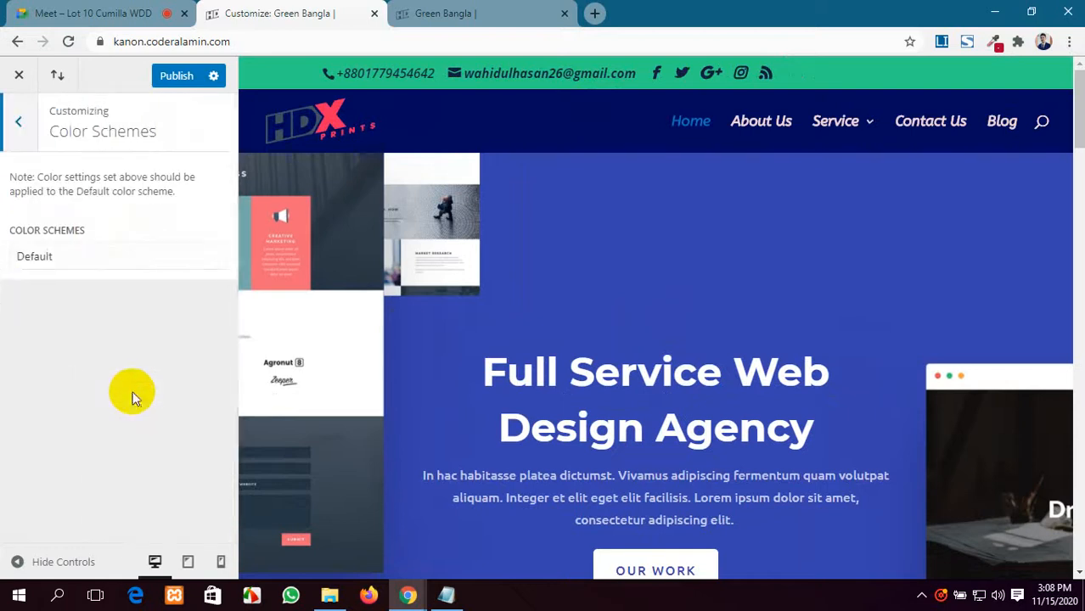
pyautogui.scroll(-3, 407, 329)
pyautogui.click(218, 278)
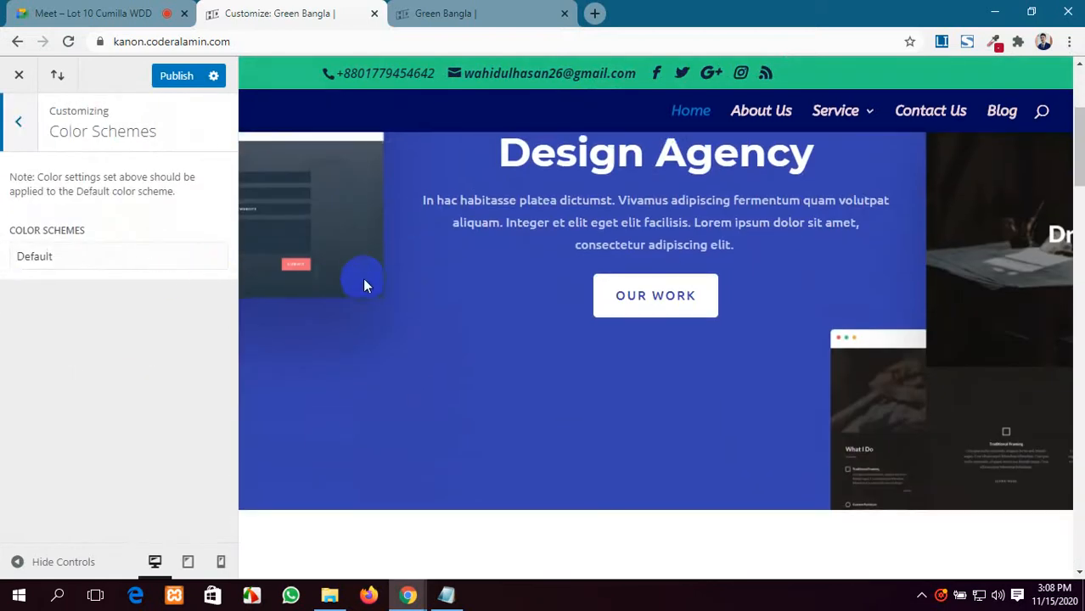
pyautogui.scroll(3, 363, 284)
pyautogui.click(78, 257)
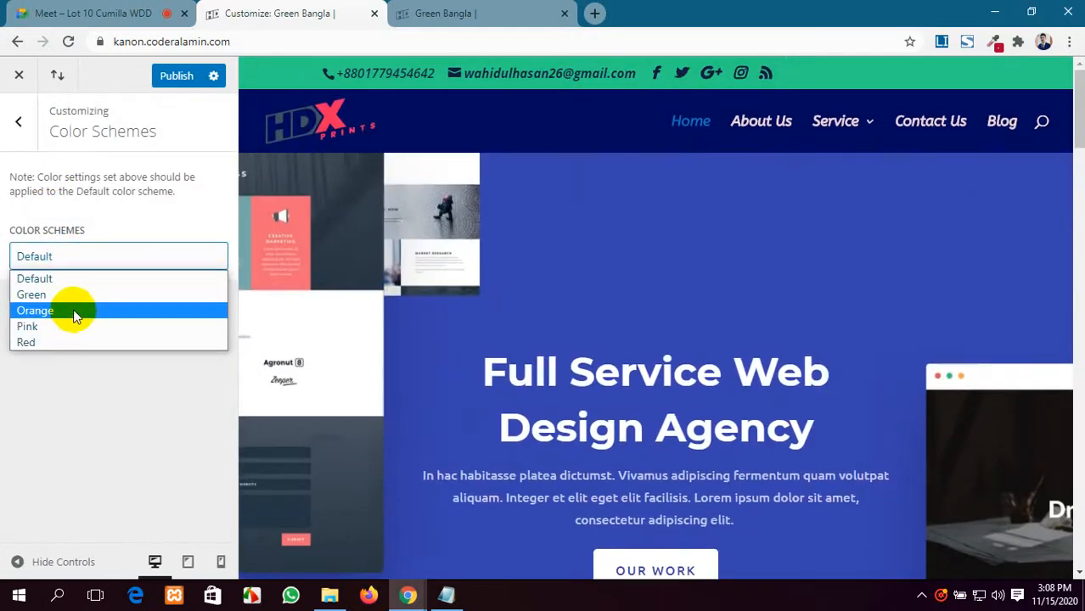
pyautogui.click(74, 312)
pyautogui.scroll(-3, 506, 187)
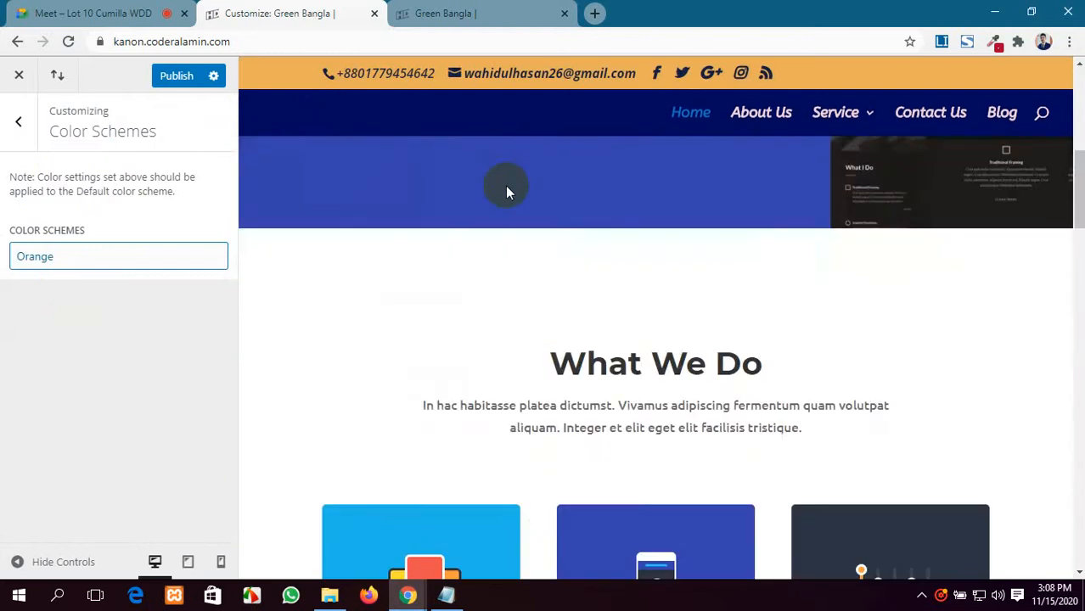
pyautogui.scroll(-15, 506, 188)
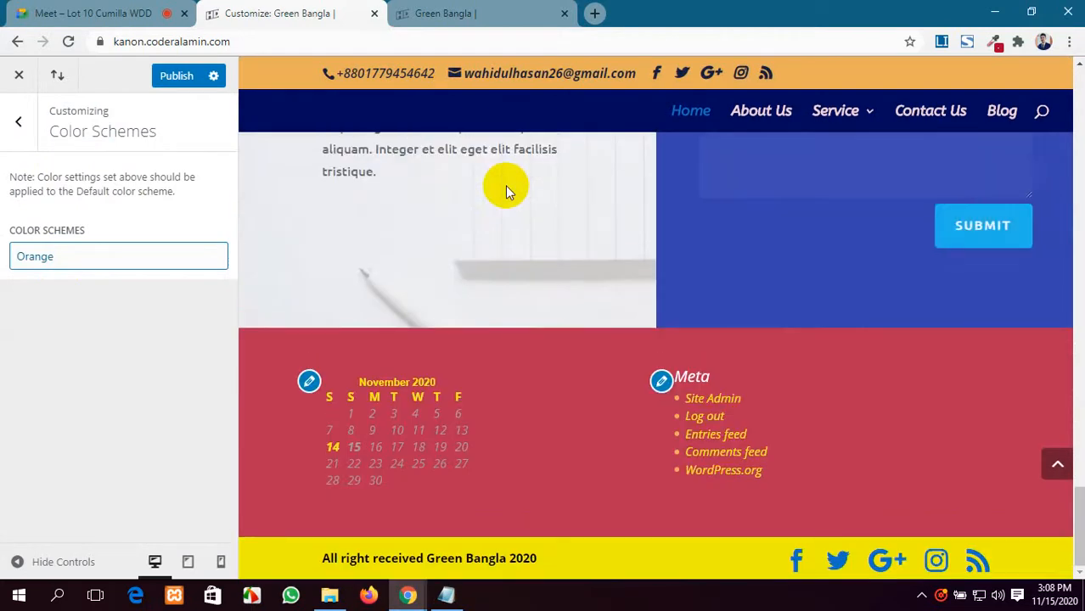
# Try the Pink and Red color schemes, restore the Default scheme, and leave Color Schemes.
pyautogui.click(71, 259)
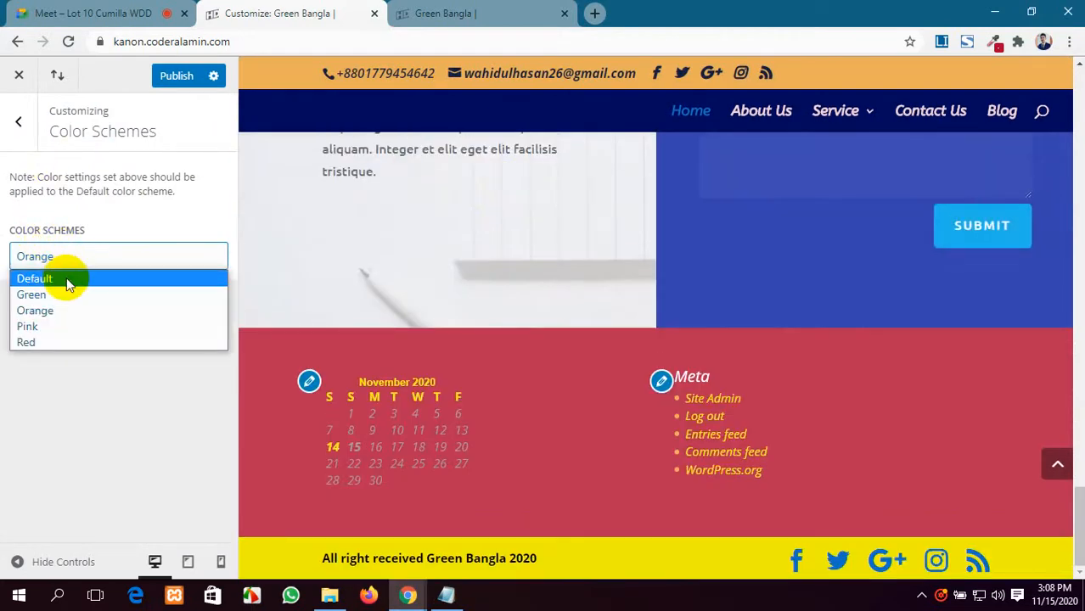
pyautogui.click(66, 322)
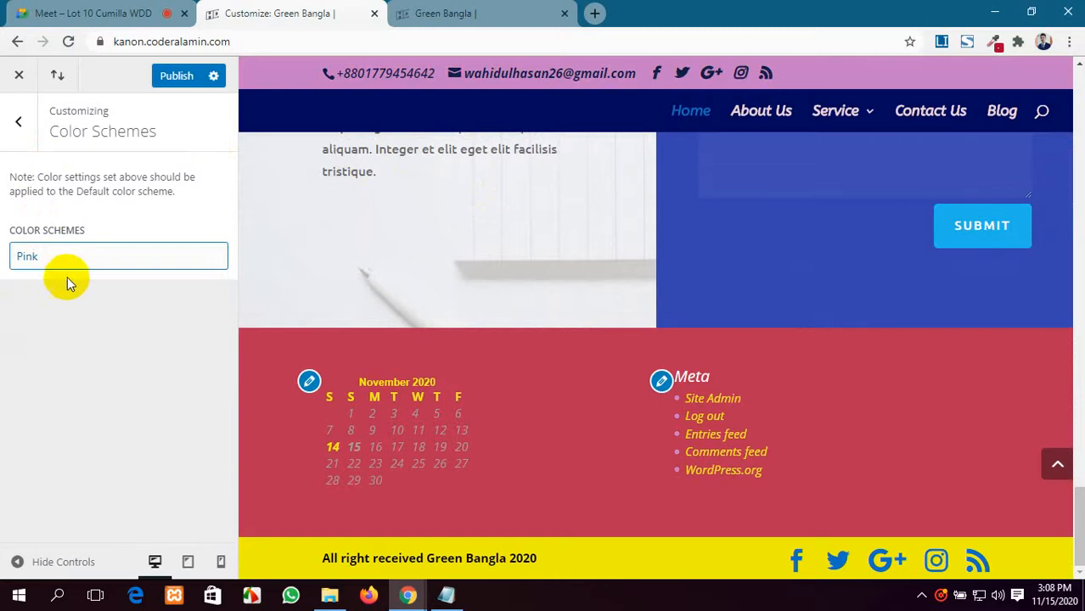
pyautogui.click(75, 259)
pyautogui.click(62, 340)
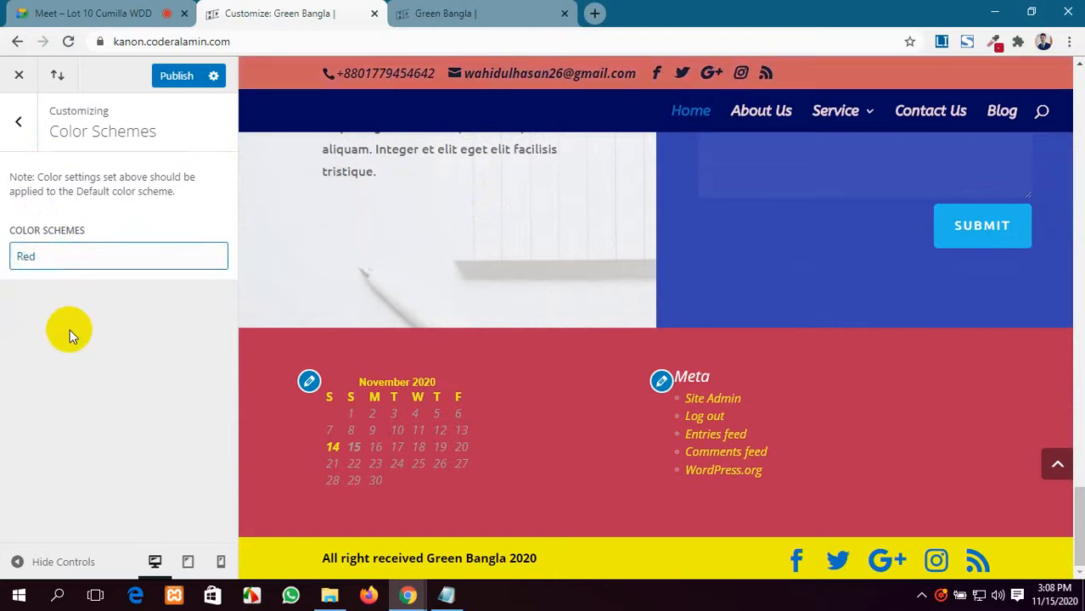
pyautogui.scroll(4, 369, 303)
pyautogui.click(89, 263)
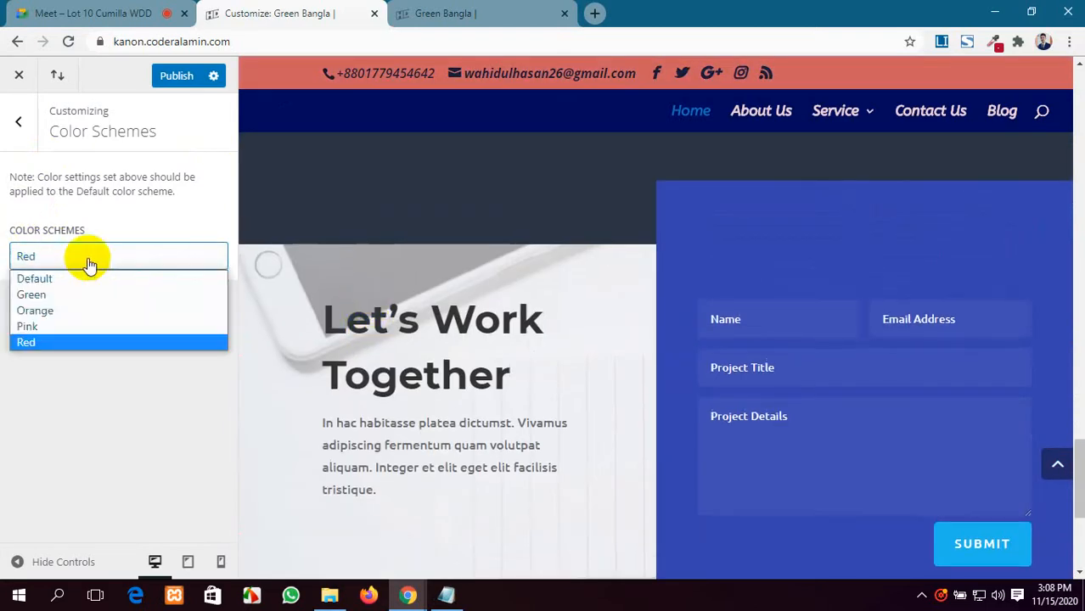
pyautogui.click(85, 279)
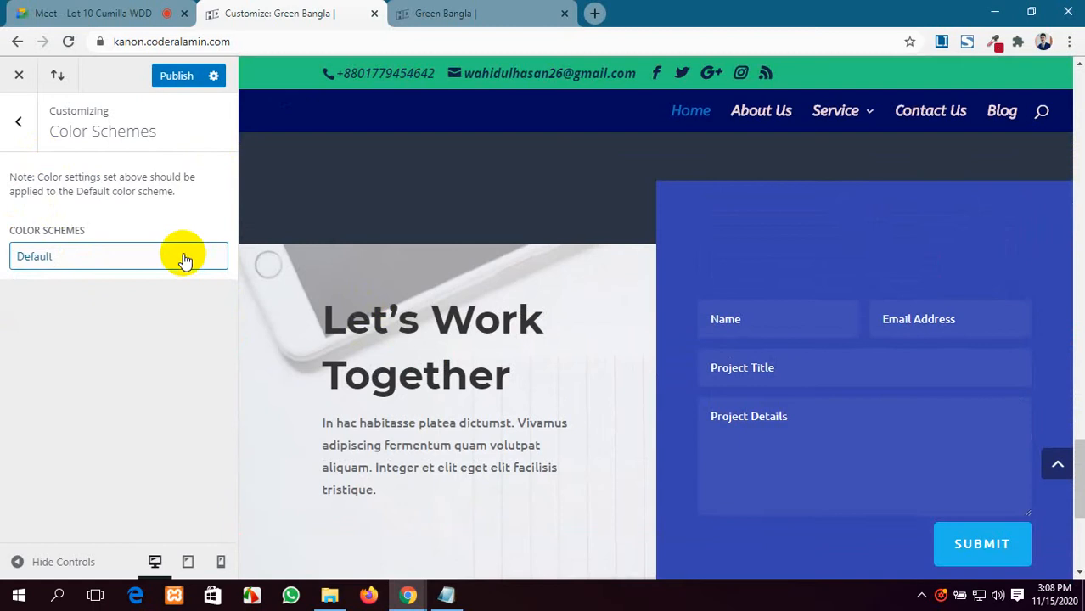
pyautogui.click(15, 123)
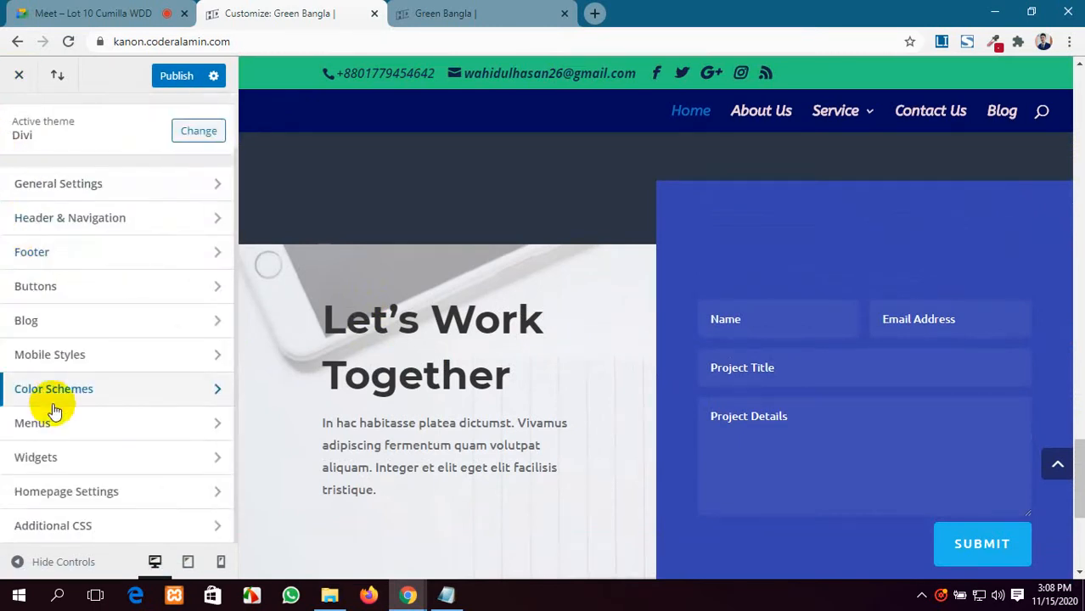
# Look over the Menus and Widgets sections and return to the main customizer list.
pyautogui.click(116, 429)
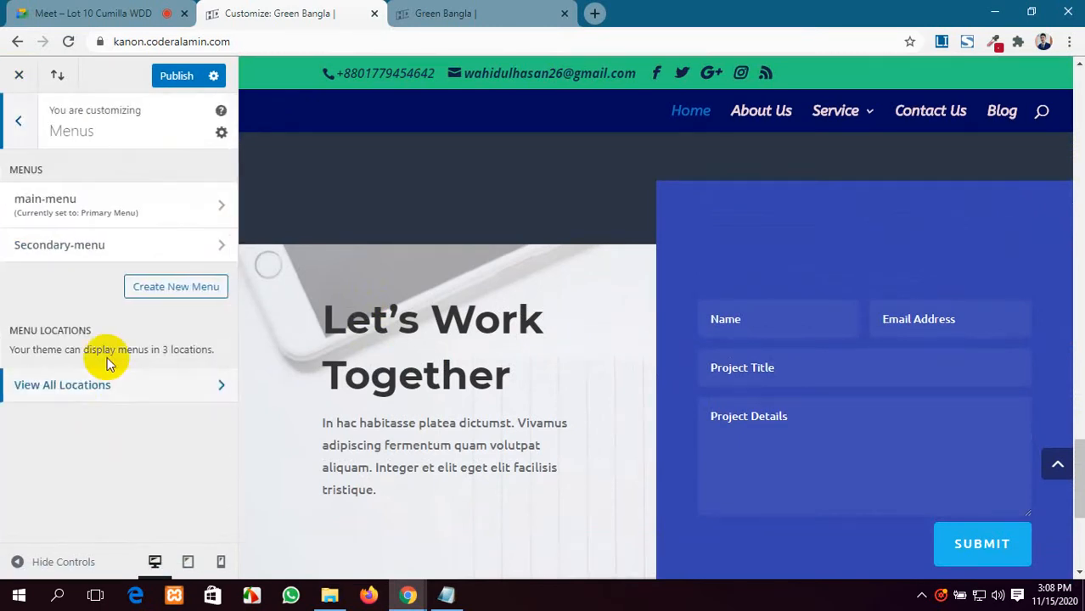
pyautogui.click(17, 131)
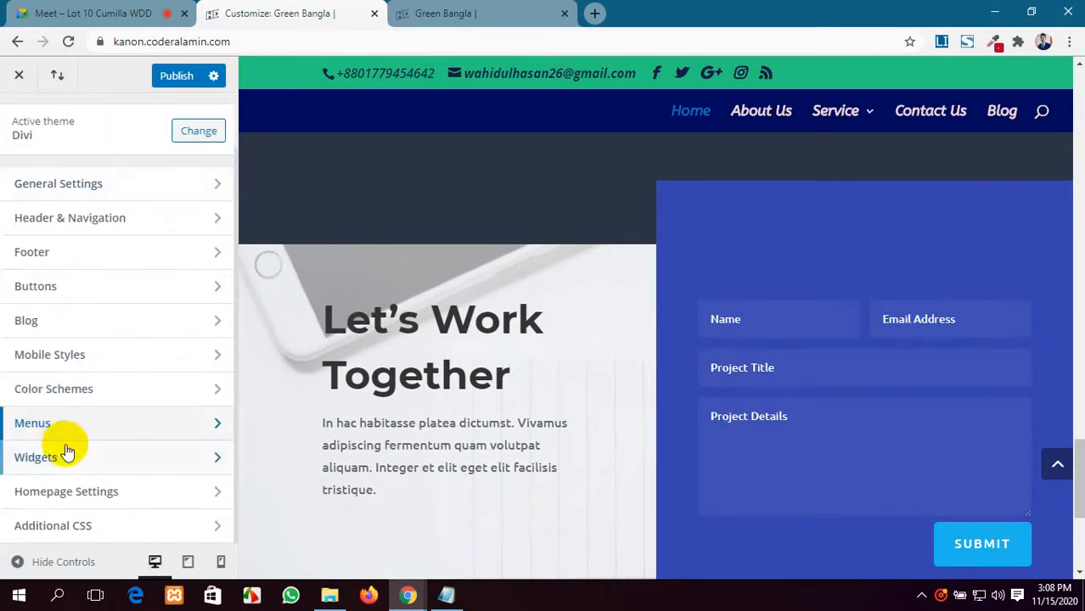
pyautogui.click(124, 464)
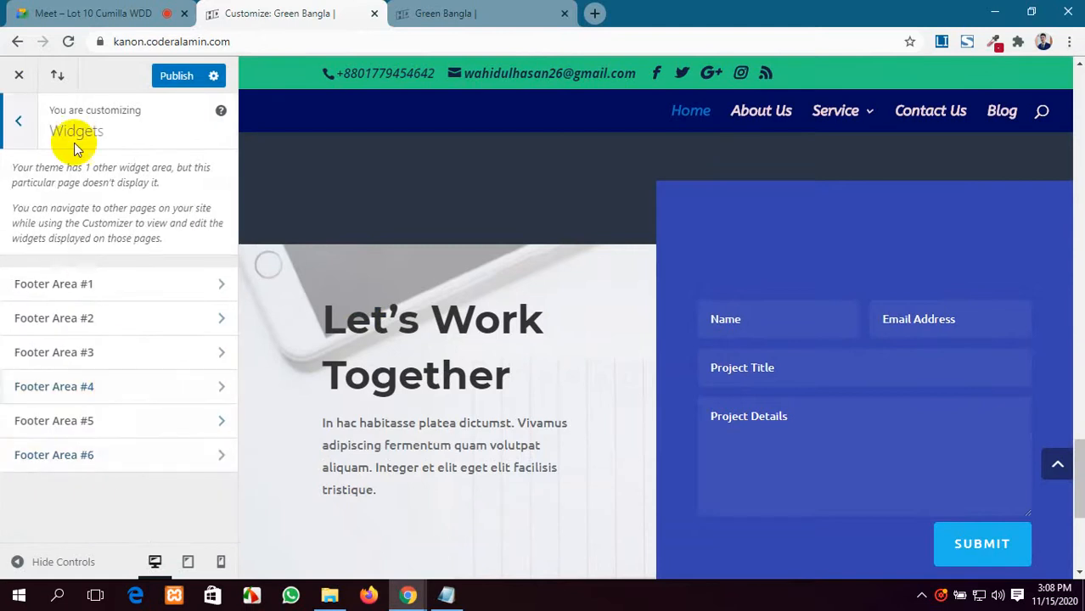
pyautogui.click(16, 123)
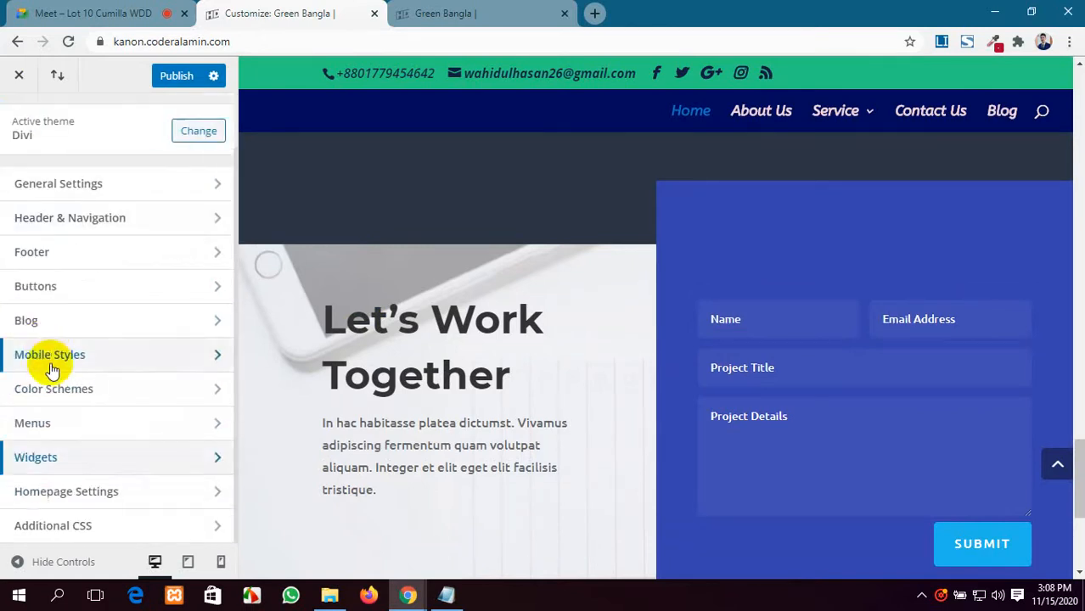
# Look over the Homepage Settings, return to the main customizer list, and bring the Home page preview back to its header.
pyautogui.click(85, 495)
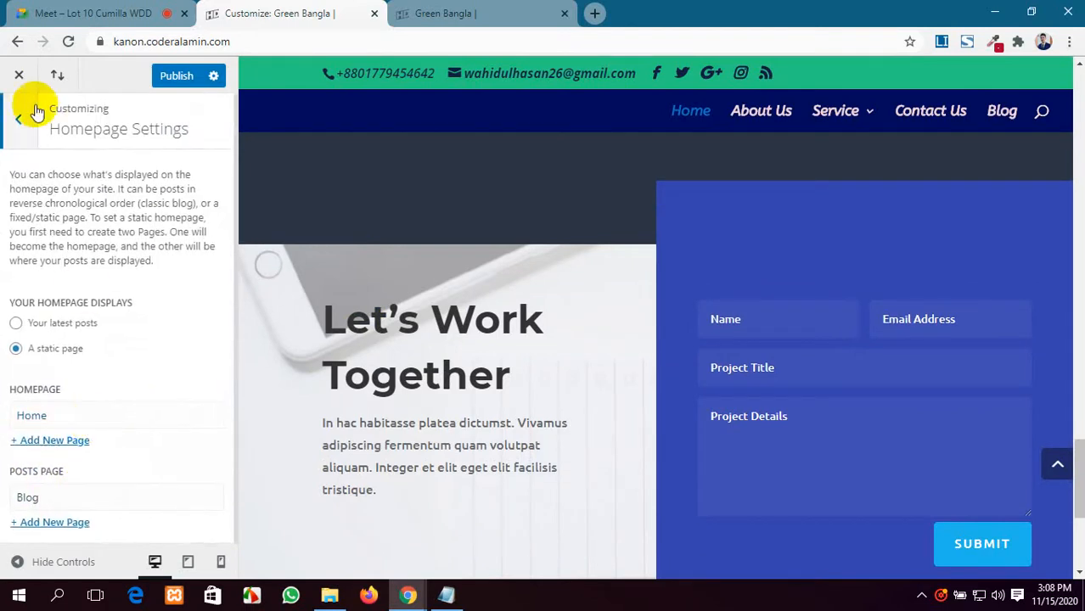
pyautogui.click(10, 127)
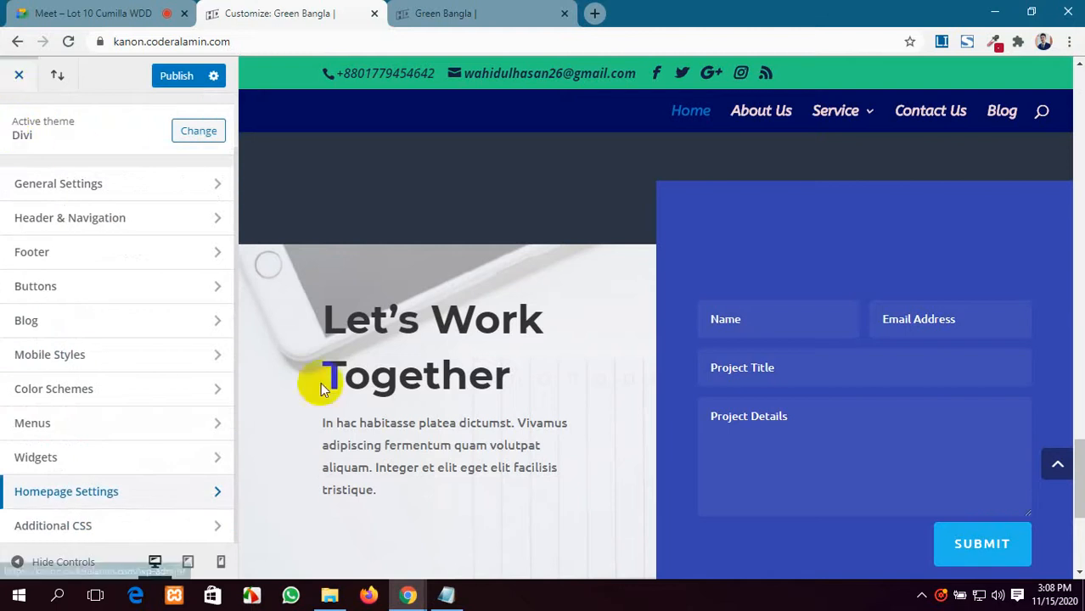
pyautogui.scroll(15, 346, 388)
pyautogui.scroll(8, 343, 395)
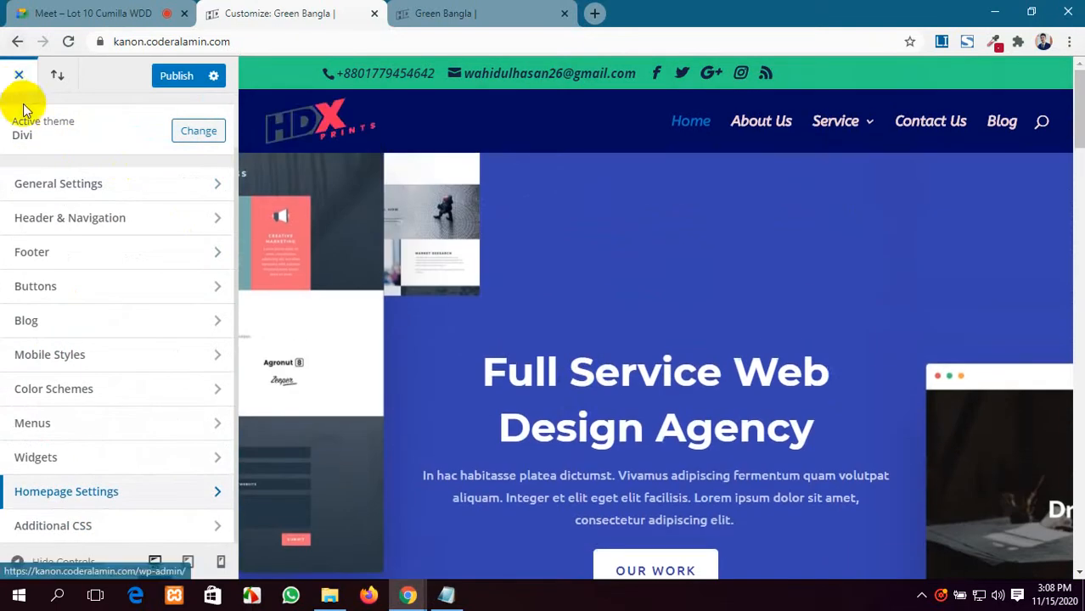
# Close the theme customizer, discarding the unsaved changes, and reload the live Green Bangla site.
pyautogui.click(13, 80)
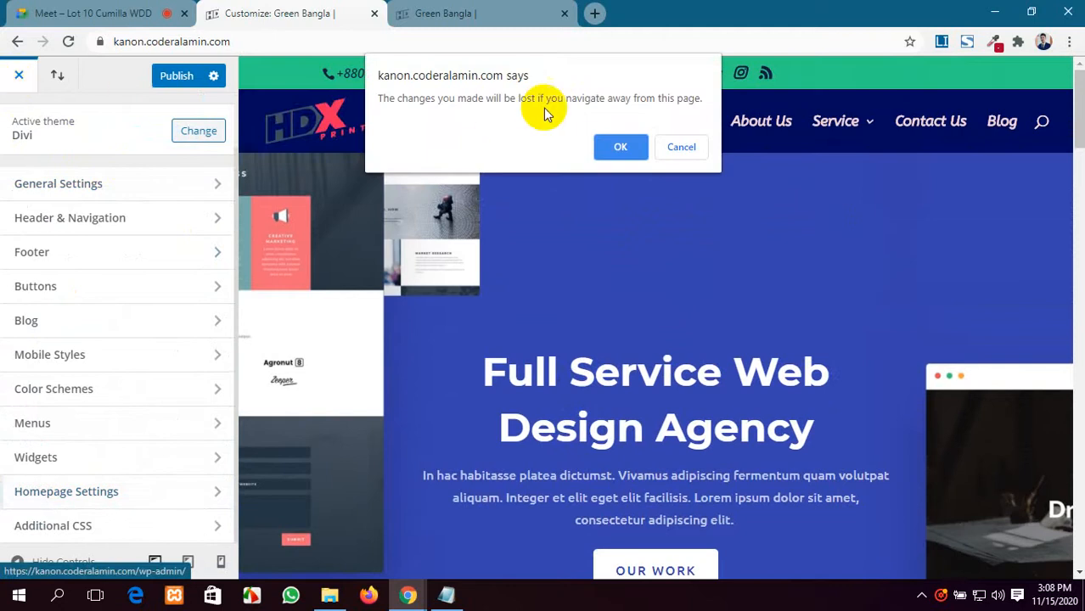
pyautogui.click(629, 146)
pyautogui.click(434, 7)
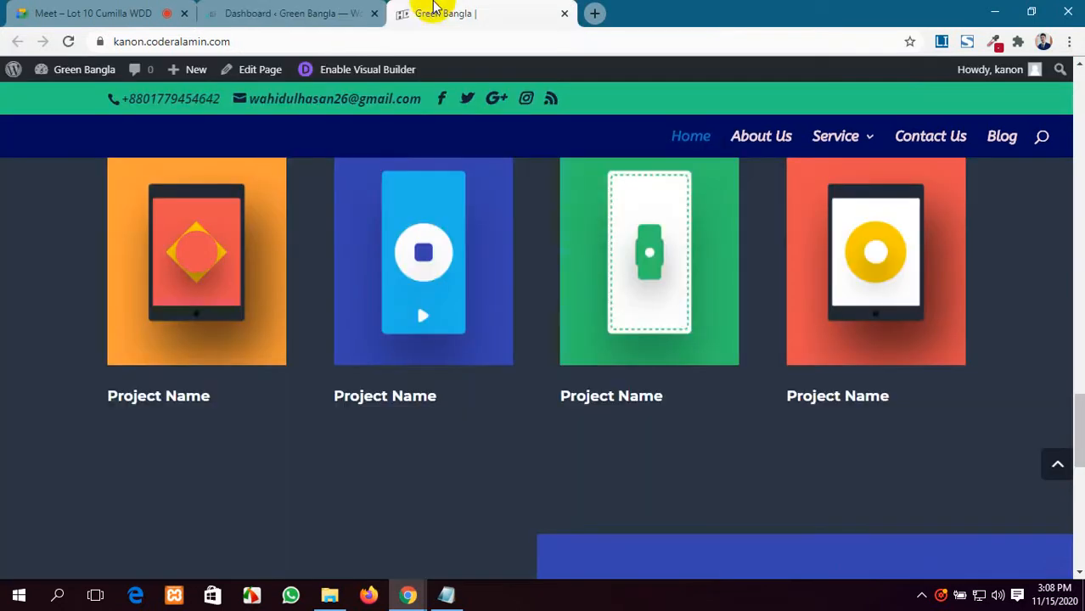
pyautogui.press('F5')
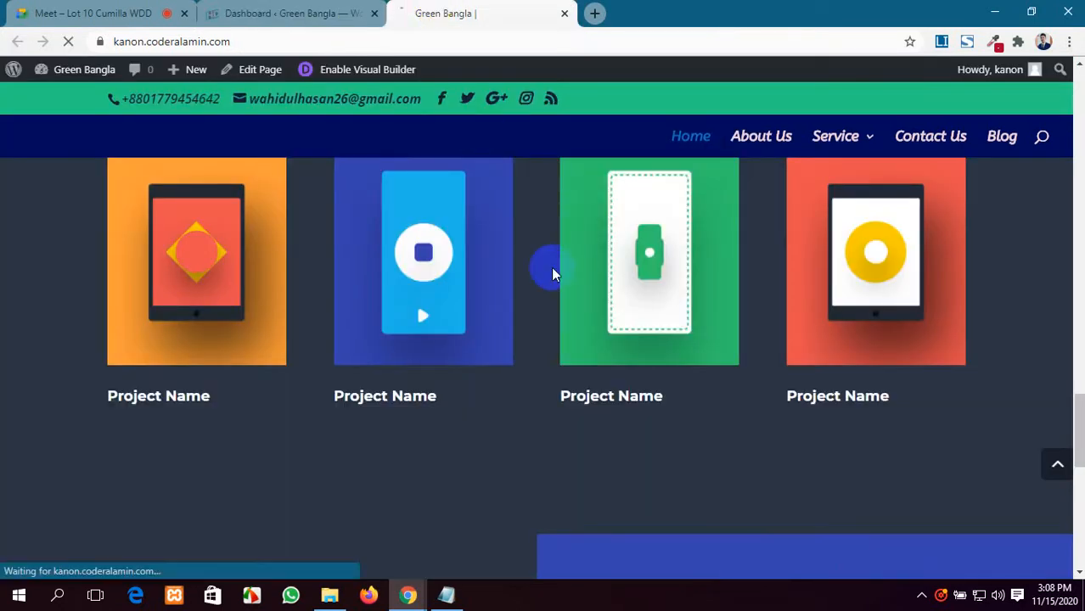
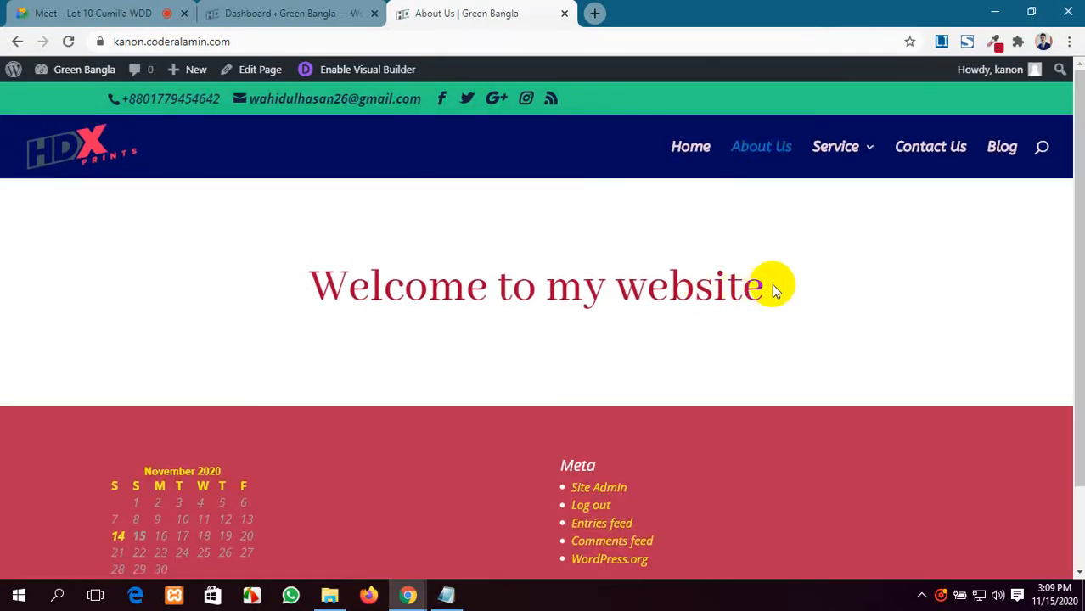
# Examine the "Welcome to my website" heading and the footer on the live About Us page.
pyautogui.moveTo(773, 289); pyautogui.dragTo(283, 267)
pyautogui.click(365, 293)
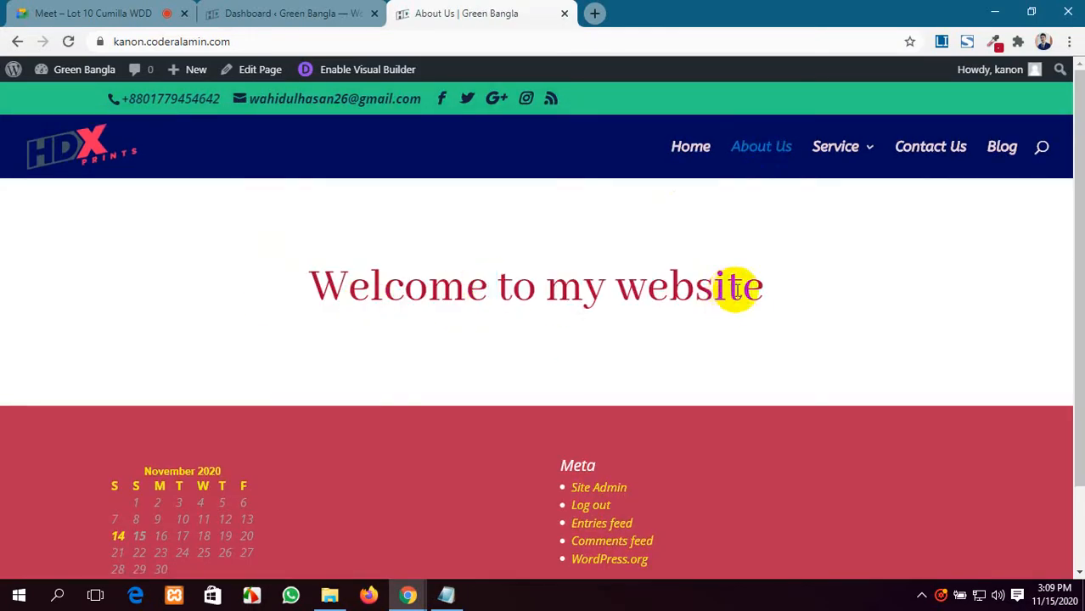
pyautogui.moveTo(735, 289); pyautogui.dragTo(140, 263)
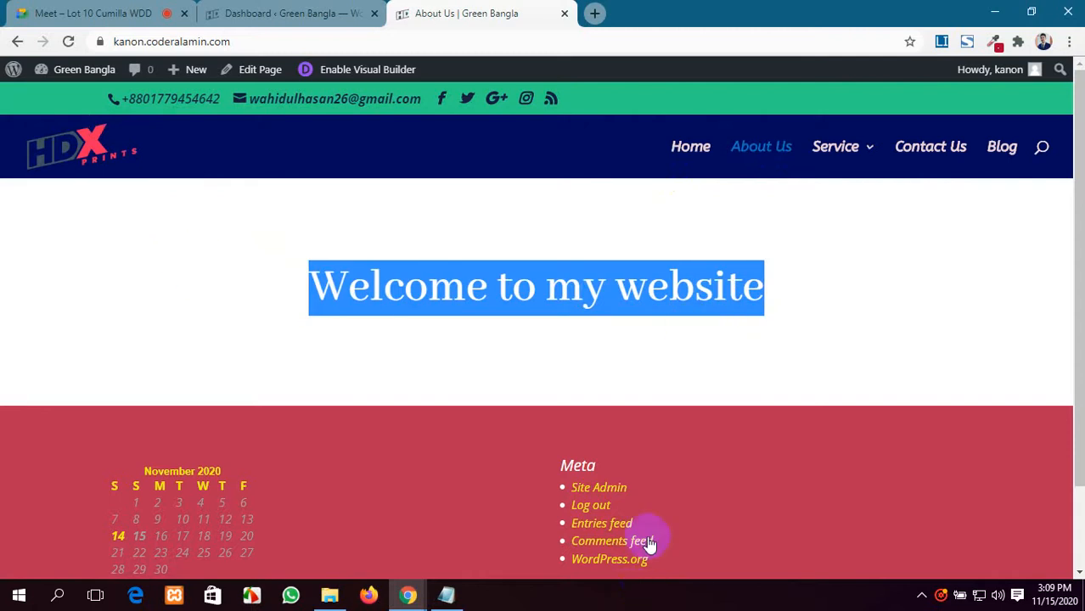
pyautogui.scroll(-2, 649, 540)
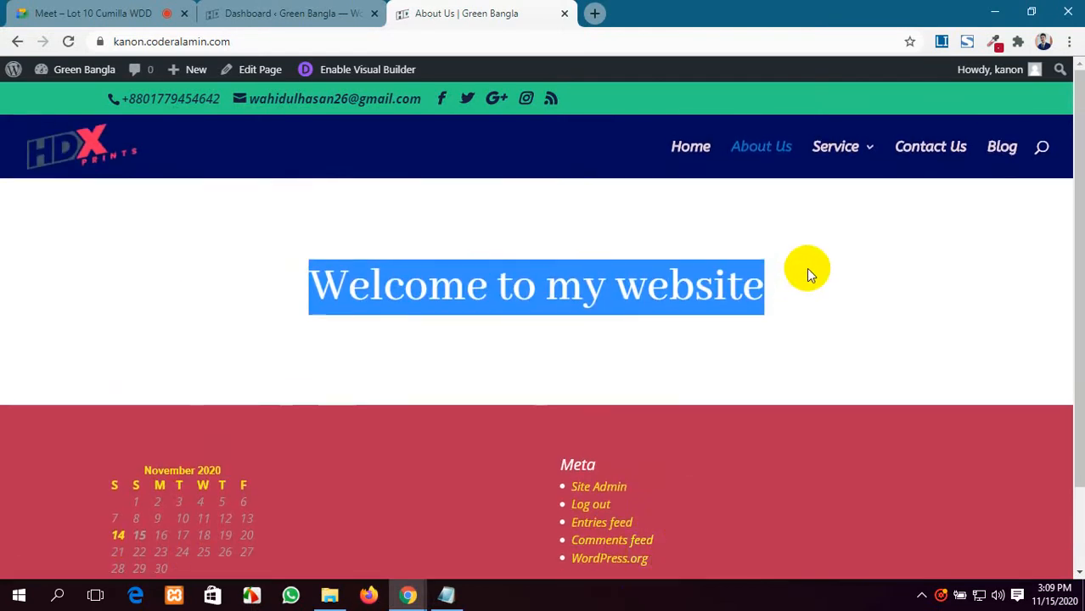
pyautogui.click(455, 278)
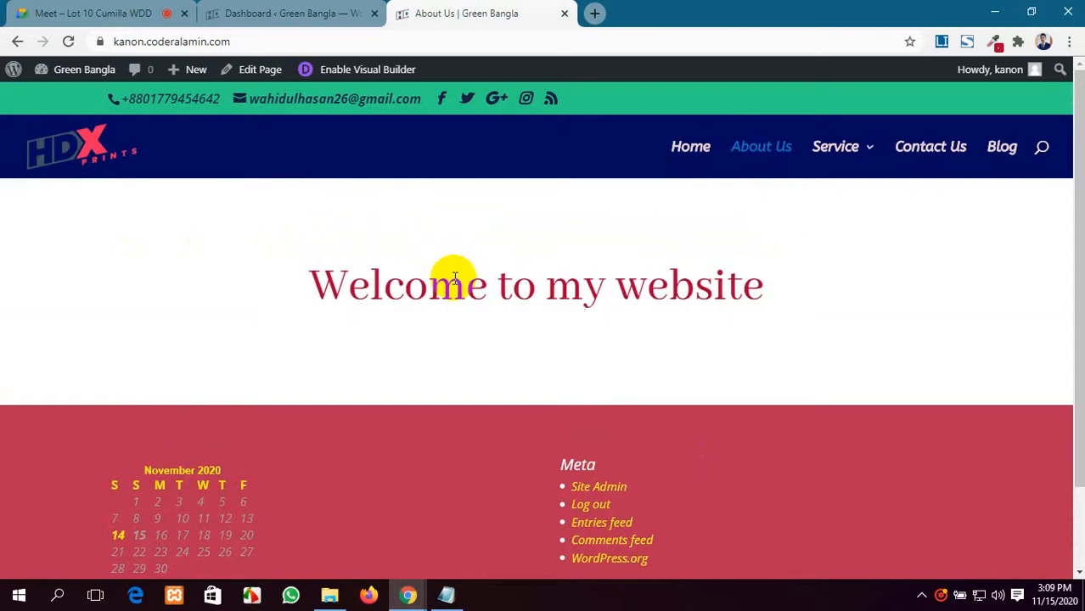
pyautogui.click(308, 7)
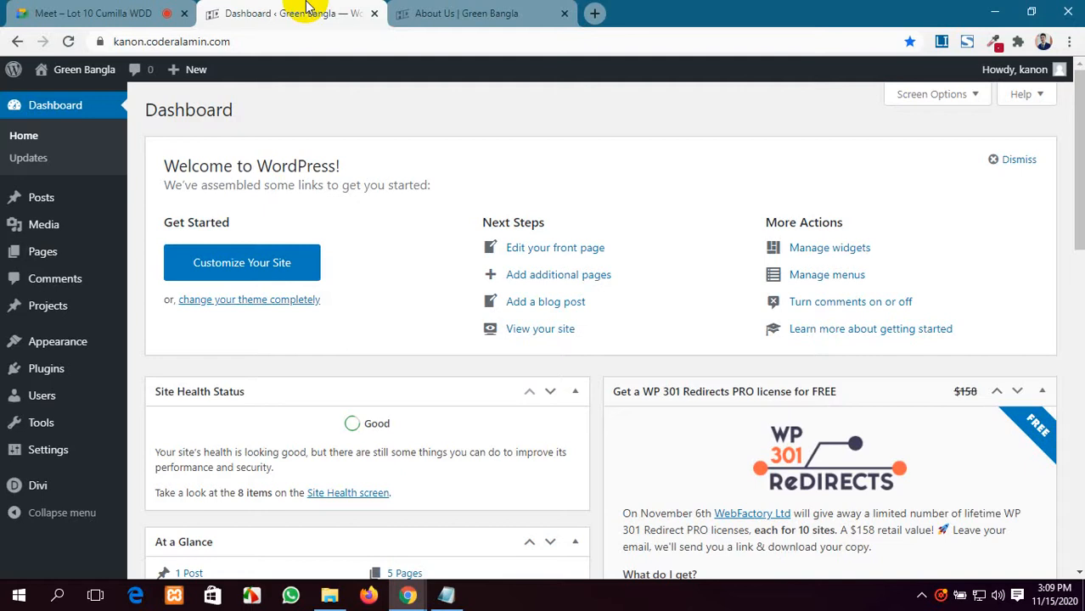
pyautogui.click(458, 14)
pyautogui.click(269, 7)
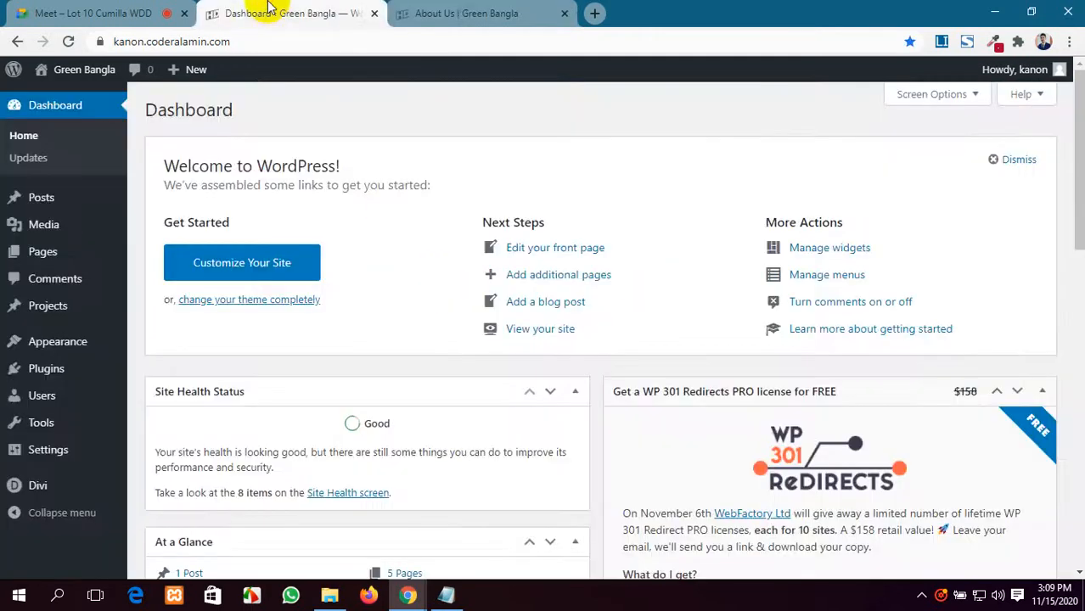
pyautogui.click(53, 15)
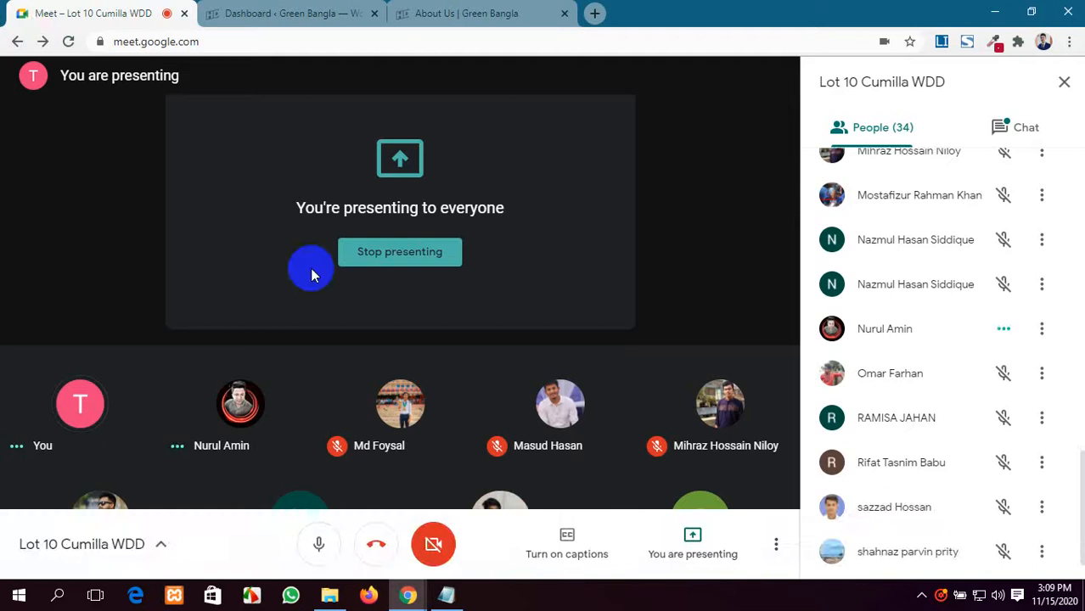
pyautogui.click(250, 7)
pyautogui.click(467, 13)
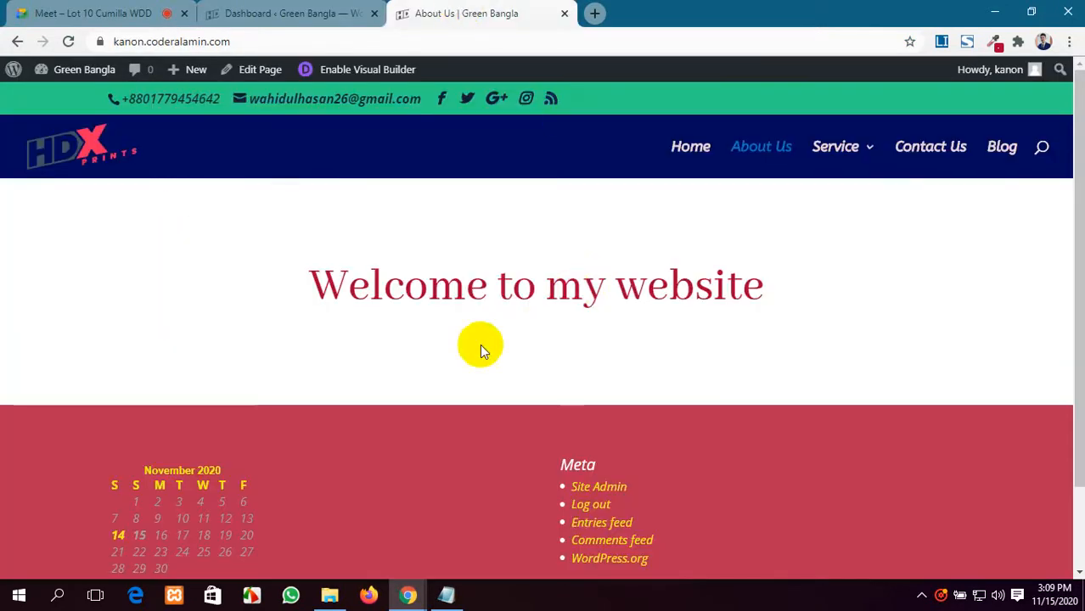
# Open the live Home page and review it from the header down to the footer and back up.
pyautogui.click(686, 153)
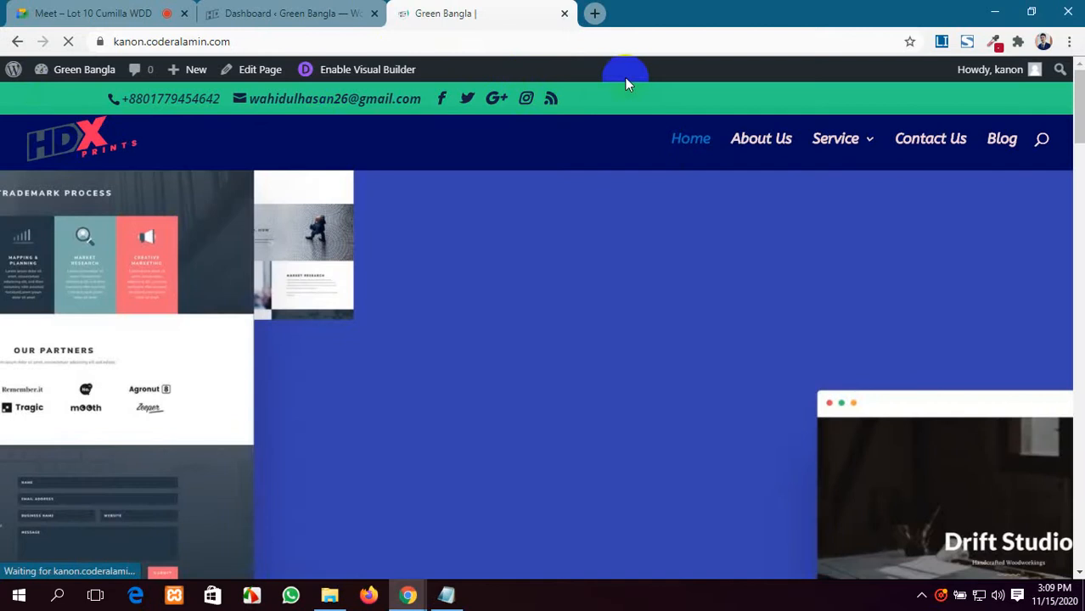
pyautogui.moveTo(874, 146)
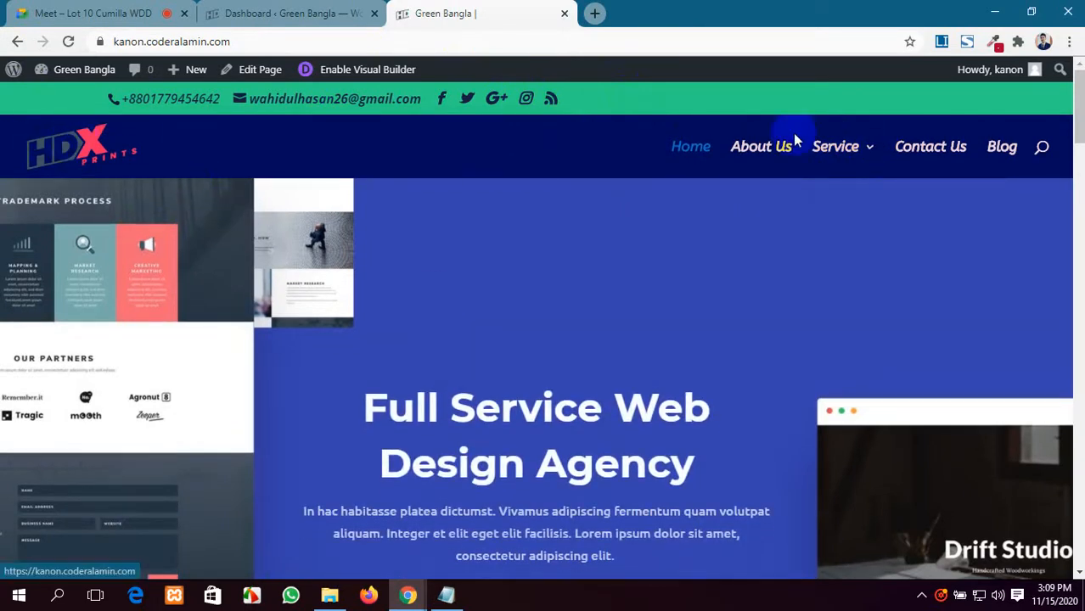
pyautogui.scroll(-8, 252, 380)
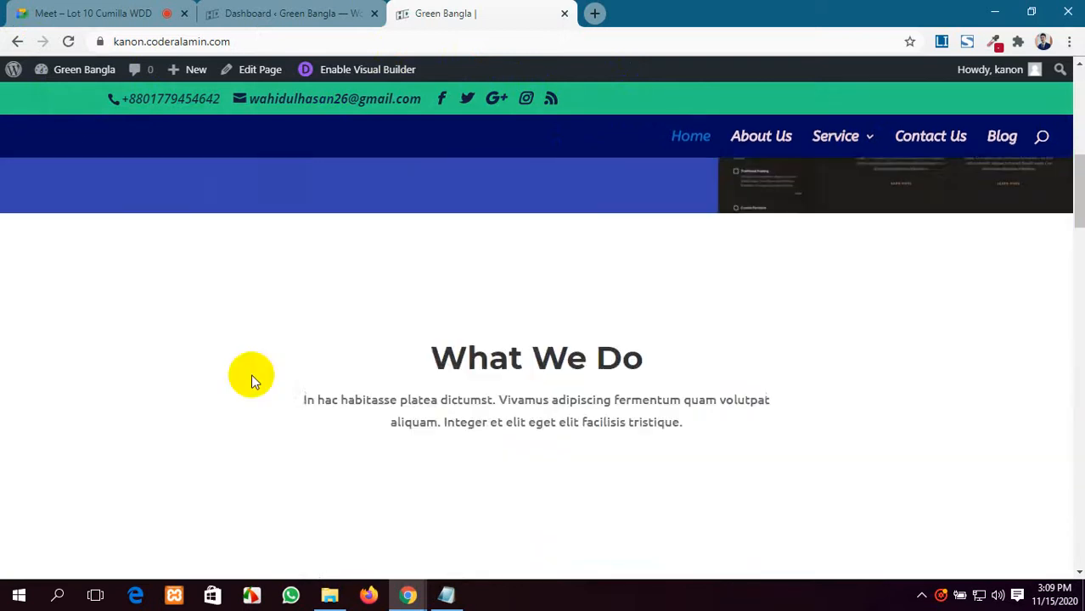
pyautogui.scroll(8, 252, 380)
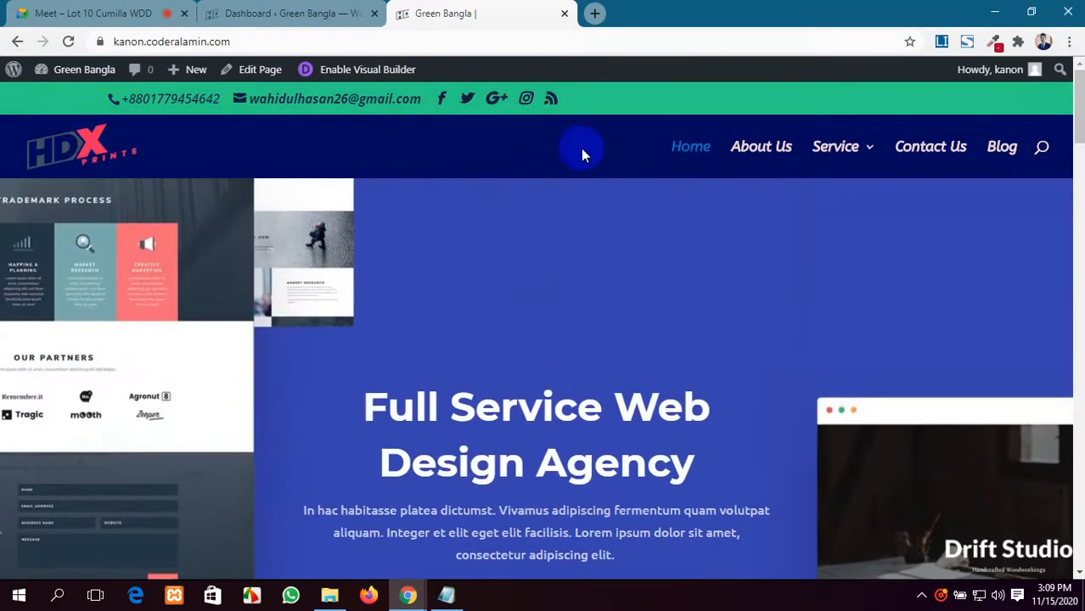
pyautogui.scroll(-10, 442, 381)
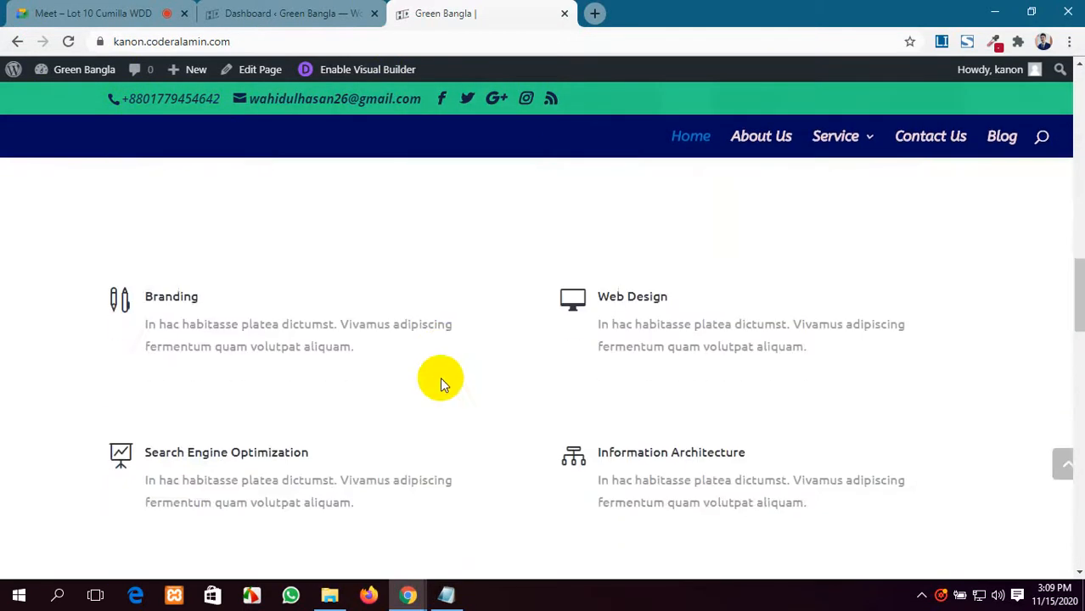
pyautogui.scroll(-10, 439, 384)
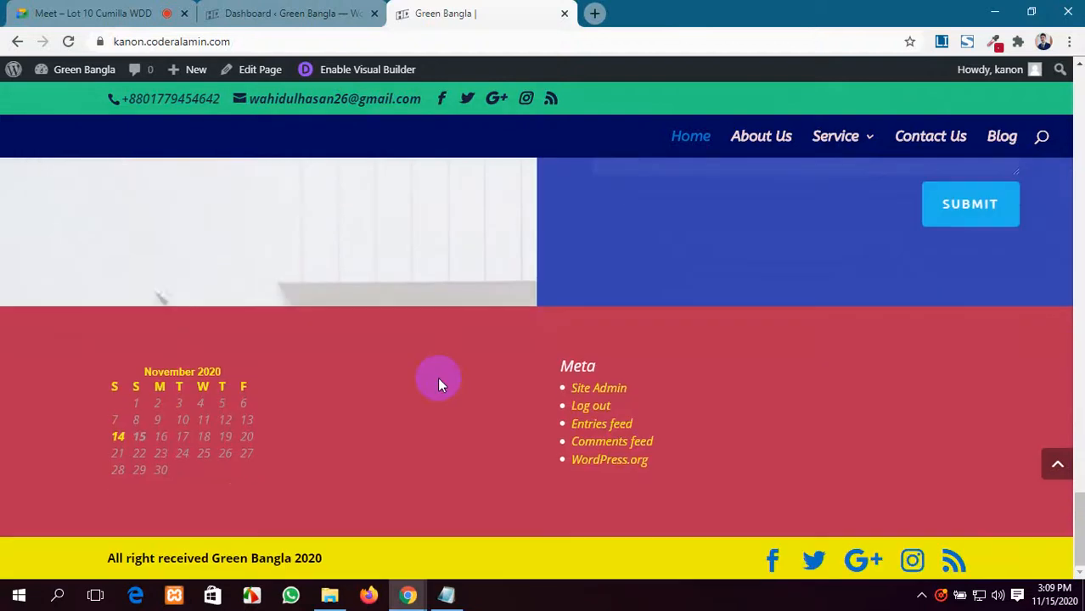
pyautogui.scroll(5, 437, 382)
pyautogui.scroll(-4, 436, 390)
pyautogui.click(260, 10)
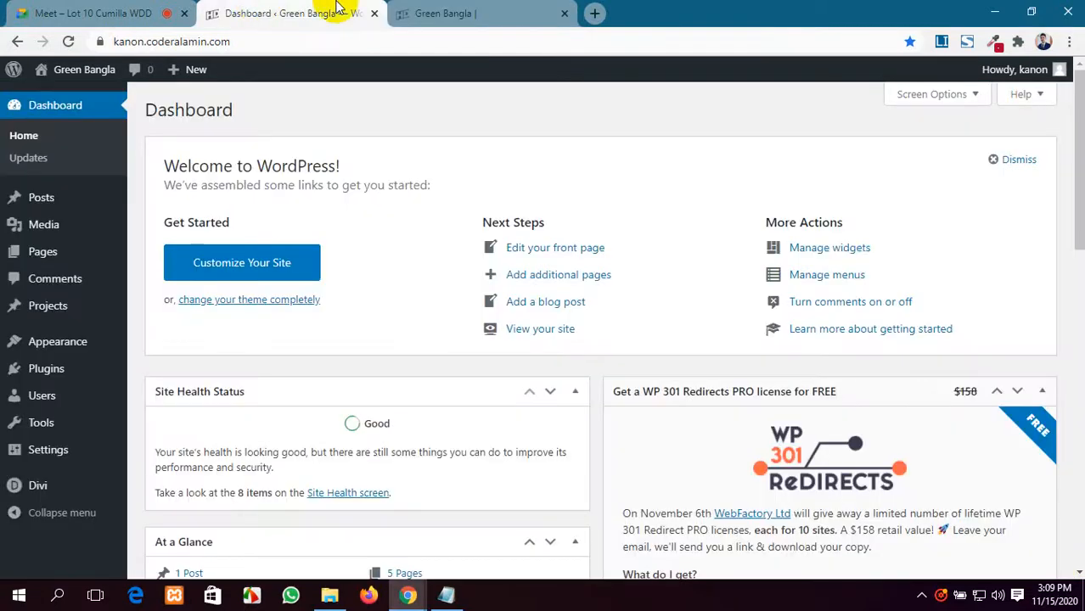
pyautogui.click(475, 12)
pyautogui.scroll(20, 656, 333)
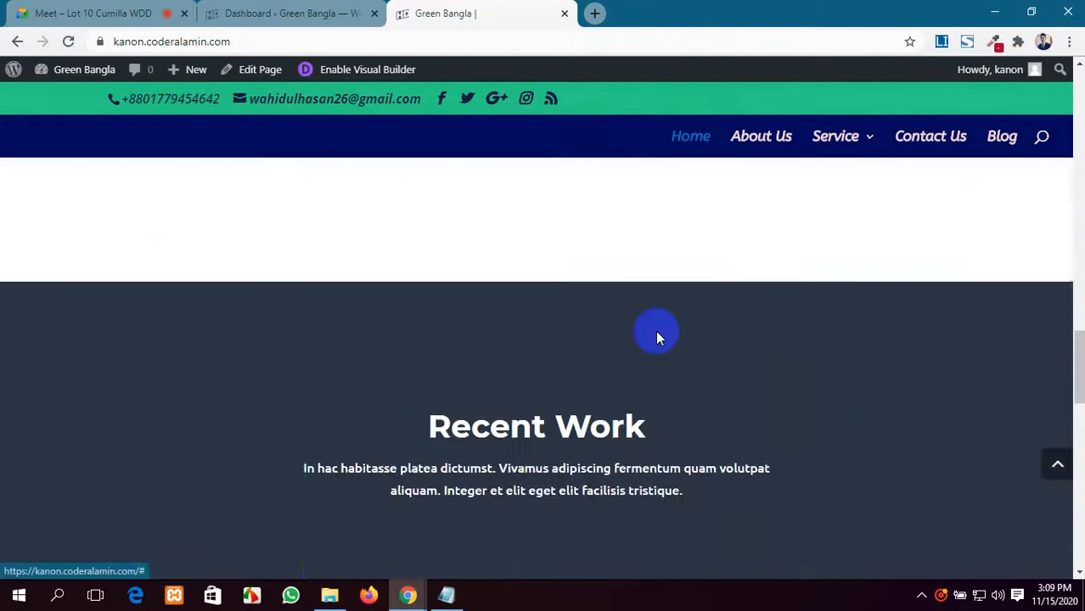
pyautogui.scroll(4, 656, 333)
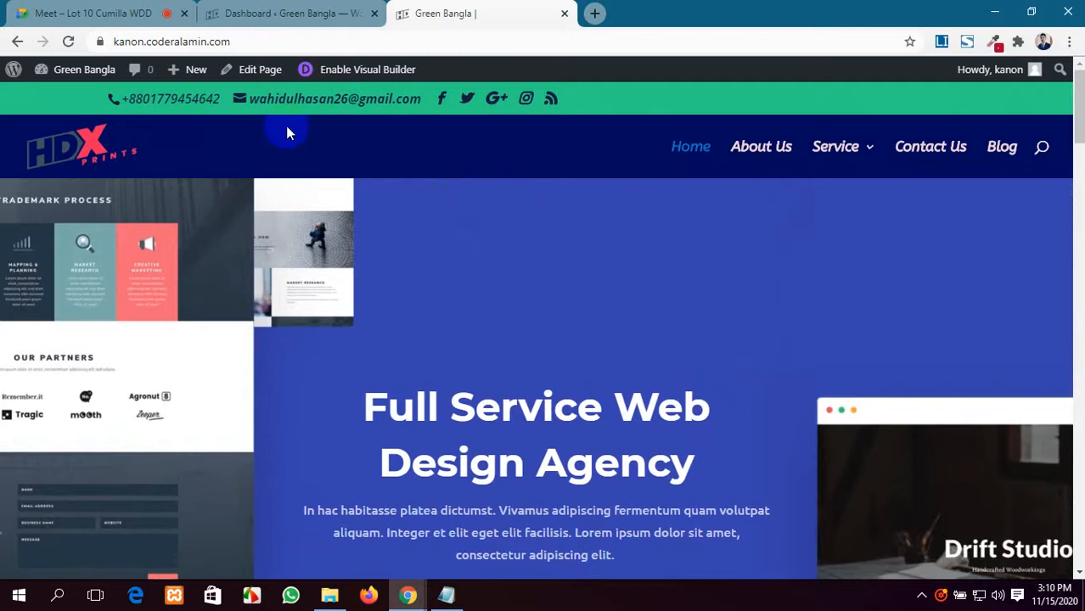
pyautogui.click(88, 10)
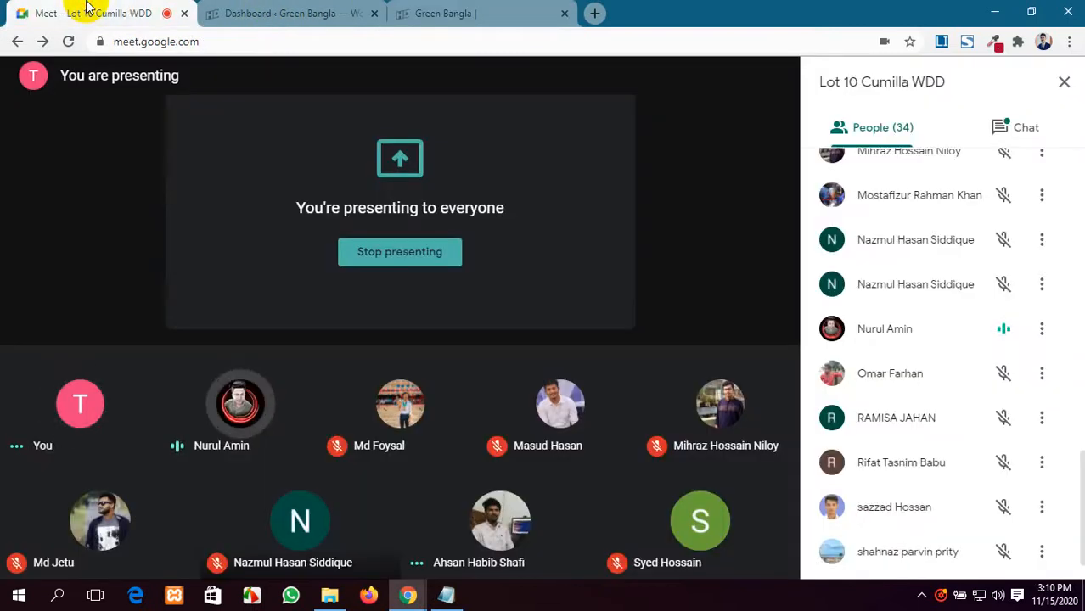
pyautogui.click(263, 8)
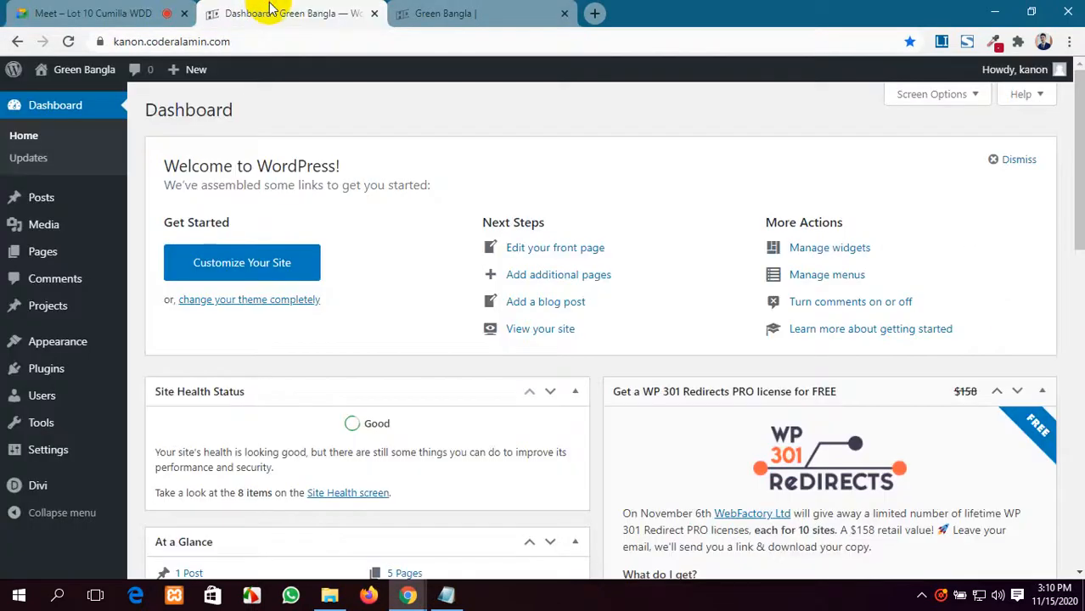
pyautogui.click(440, 8)
pyautogui.scroll(-10, 522, 357)
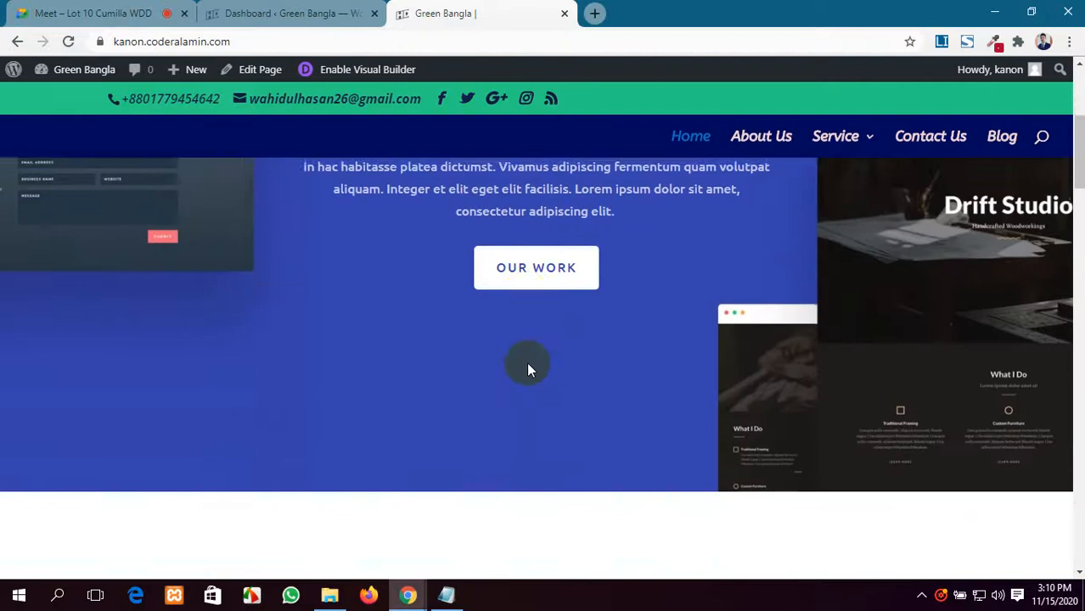
pyautogui.scroll(4, 526, 365)
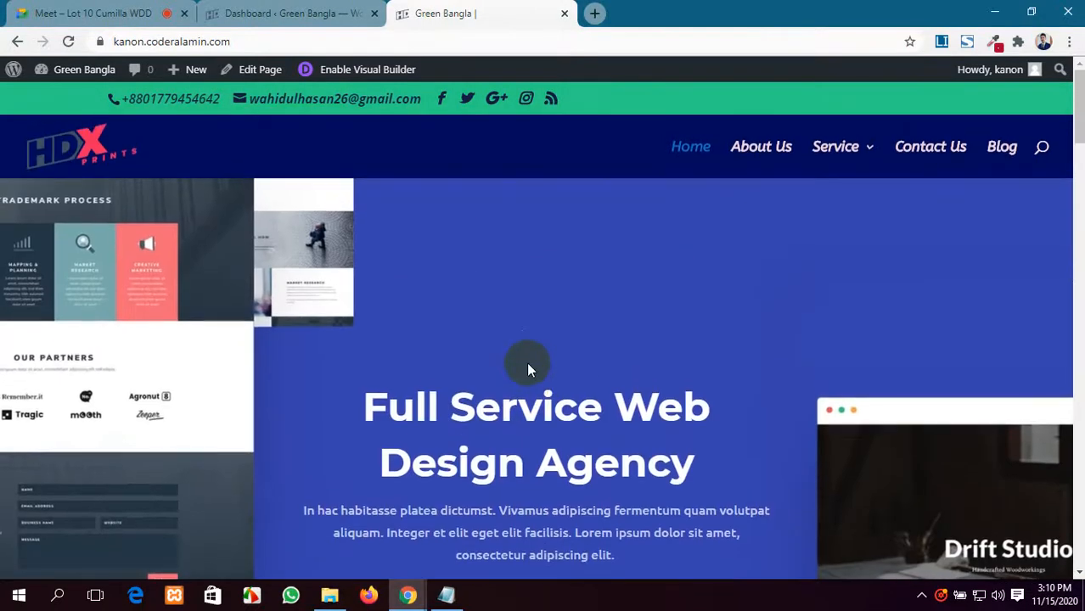
pyautogui.scroll(-10, 528, 371)
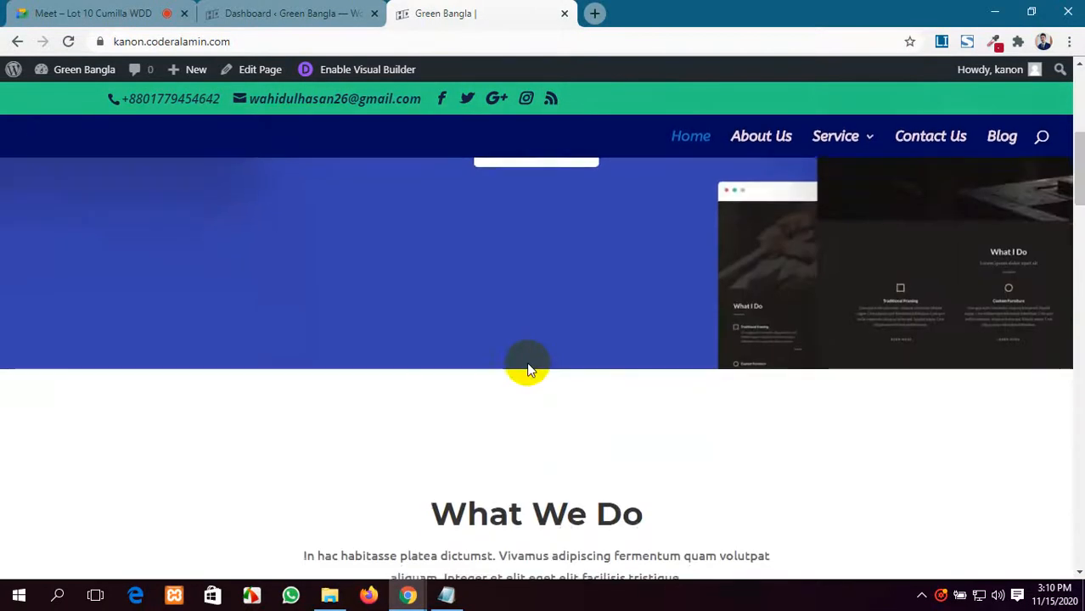
pyautogui.scroll(10, 528, 370)
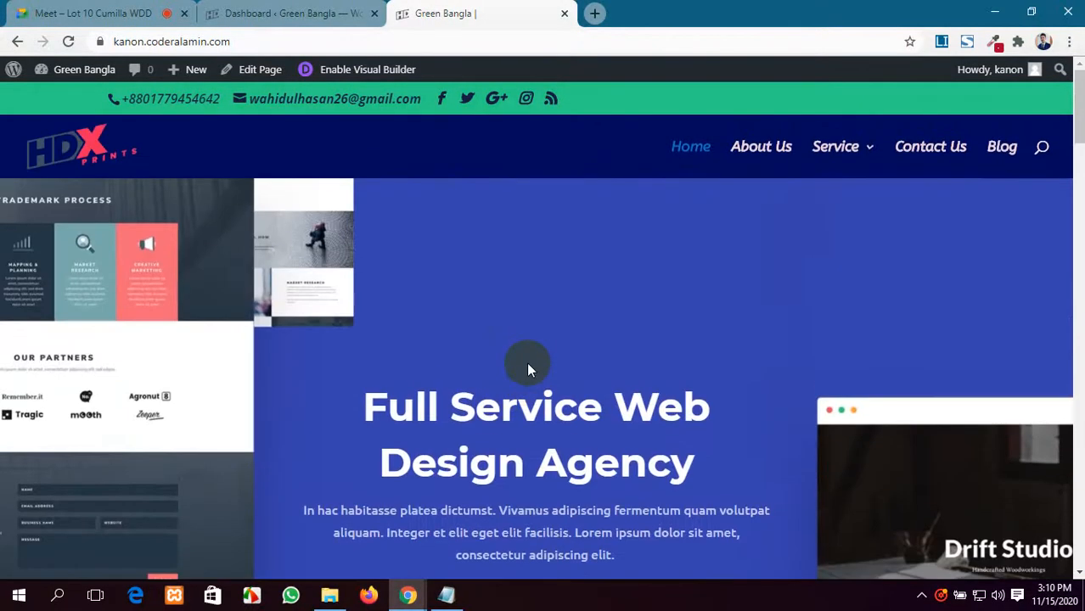
# Switch to the Google Meet call and check the participant list and the chat messages.
pyautogui.click(255, 13)
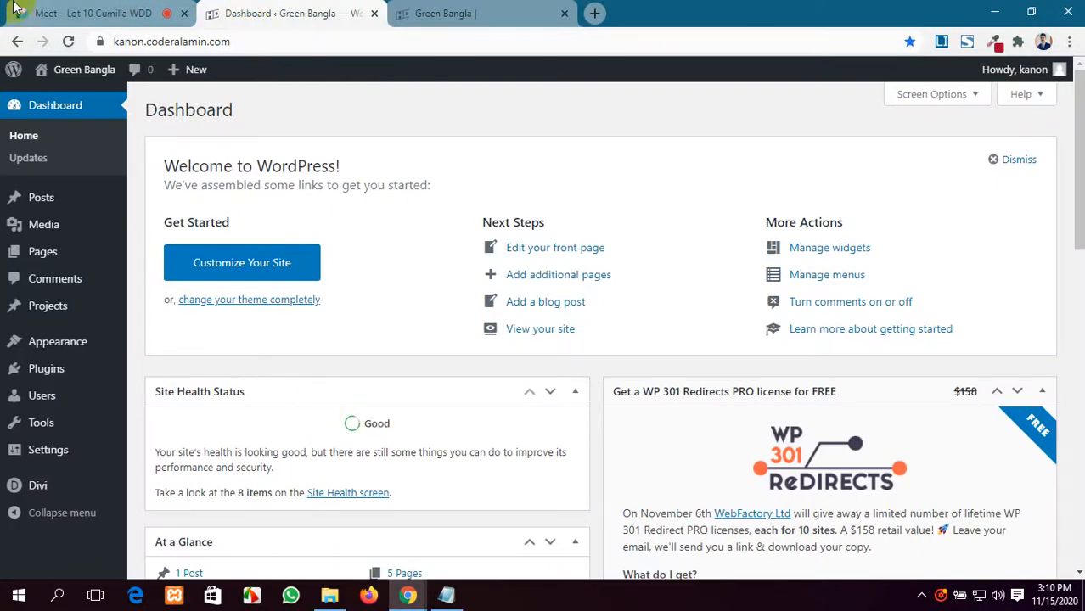
pyautogui.click(47, 10)
pyautogui.scroll(-2, 980, 453)
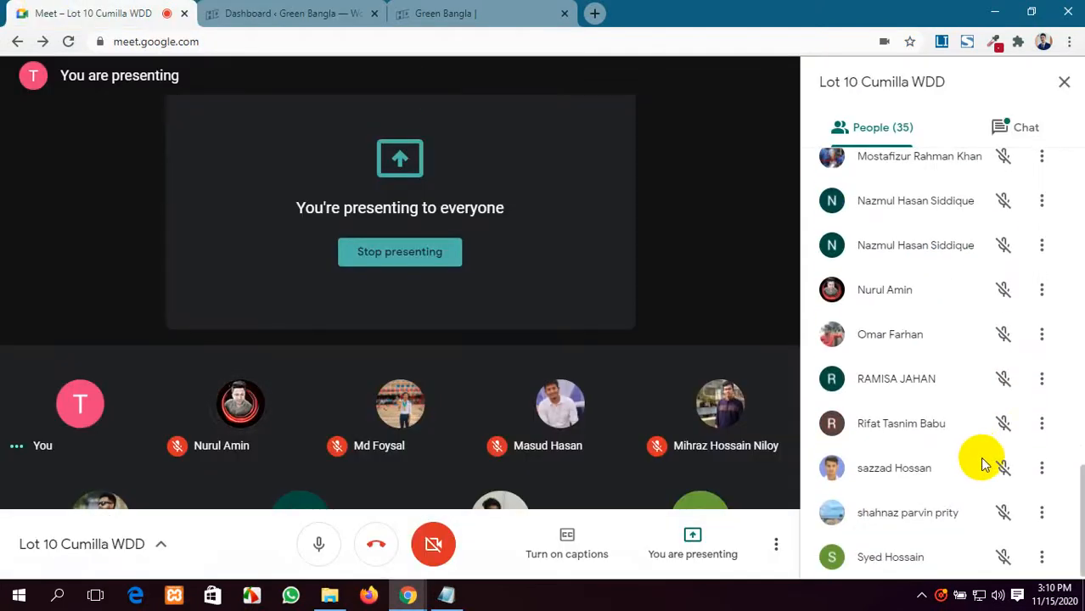
pyautogui.click(1002, 129)
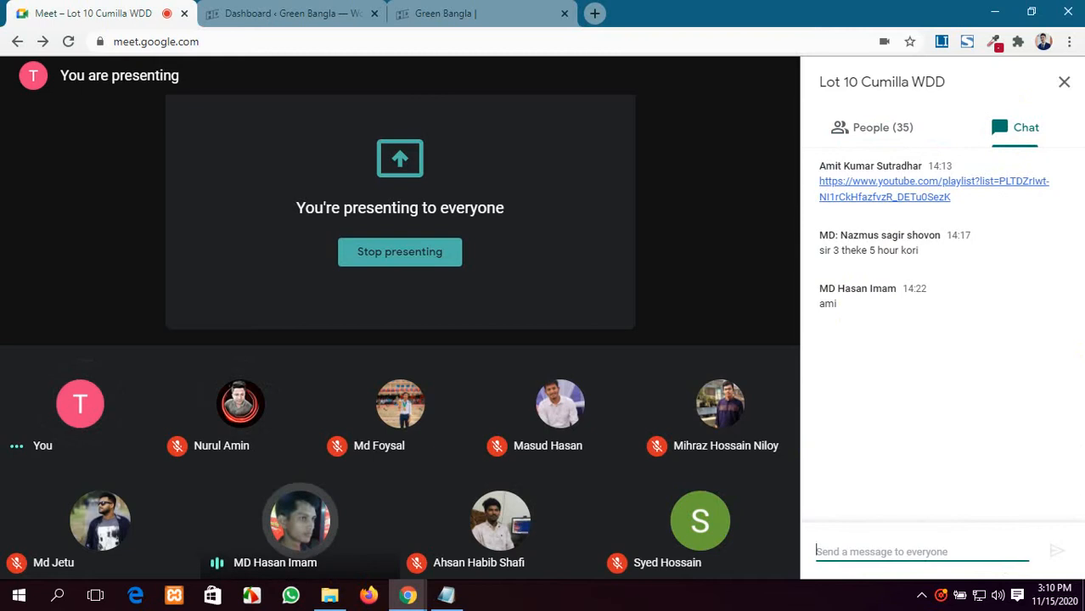
pyautogui.moveTo(837, 305); pyautogui.dragTo(799, 293)
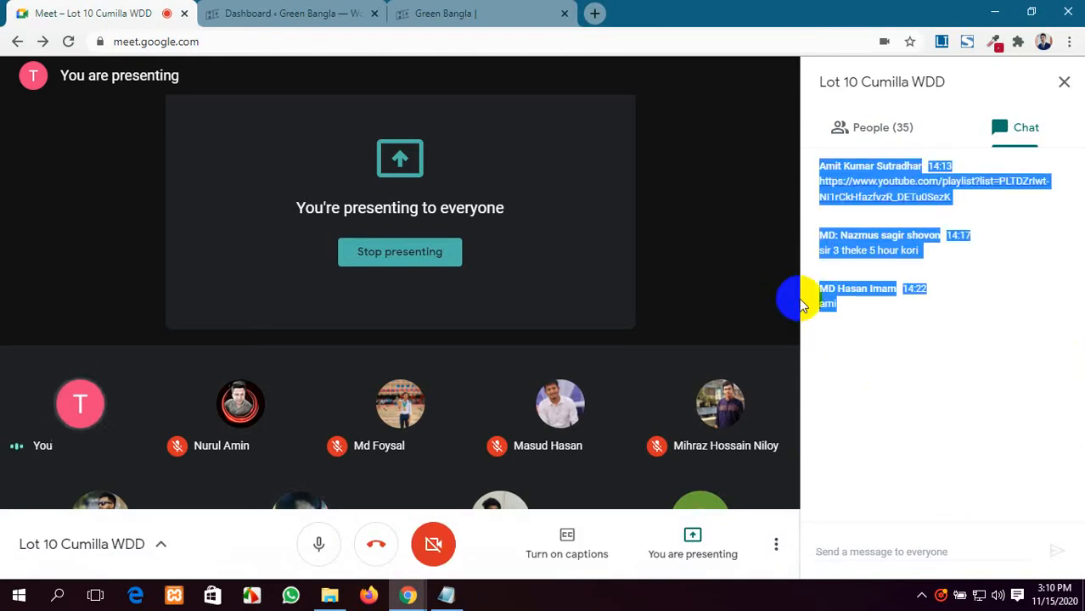
pyautogui.click(880, 318)
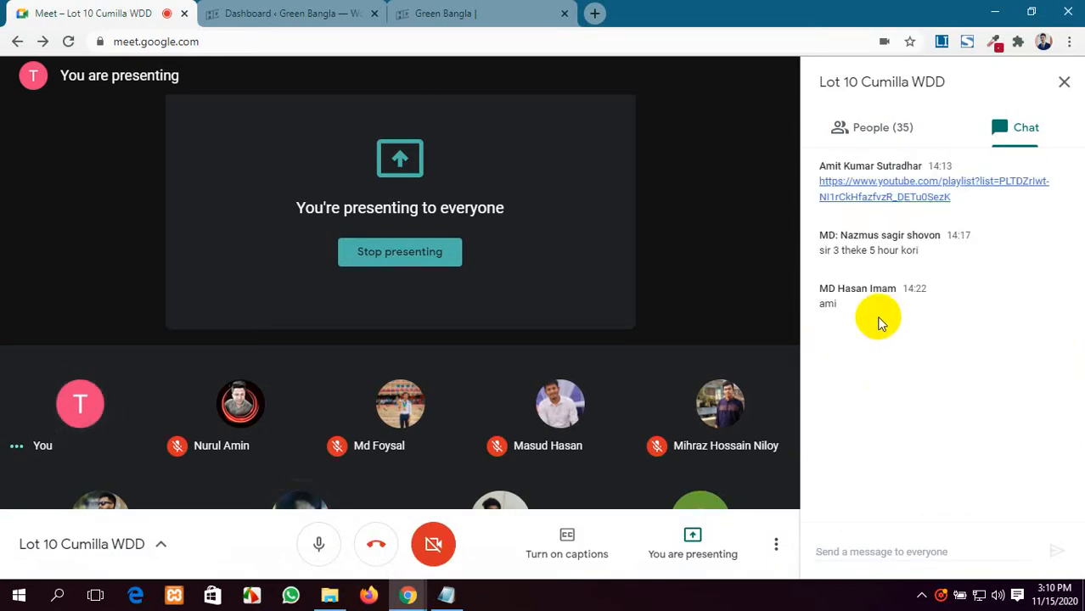
# Glance at the WordPress dashboard, return to the Google Meet call, look through its participant list and reopen the chat.
pyautogui.click(312, 20)
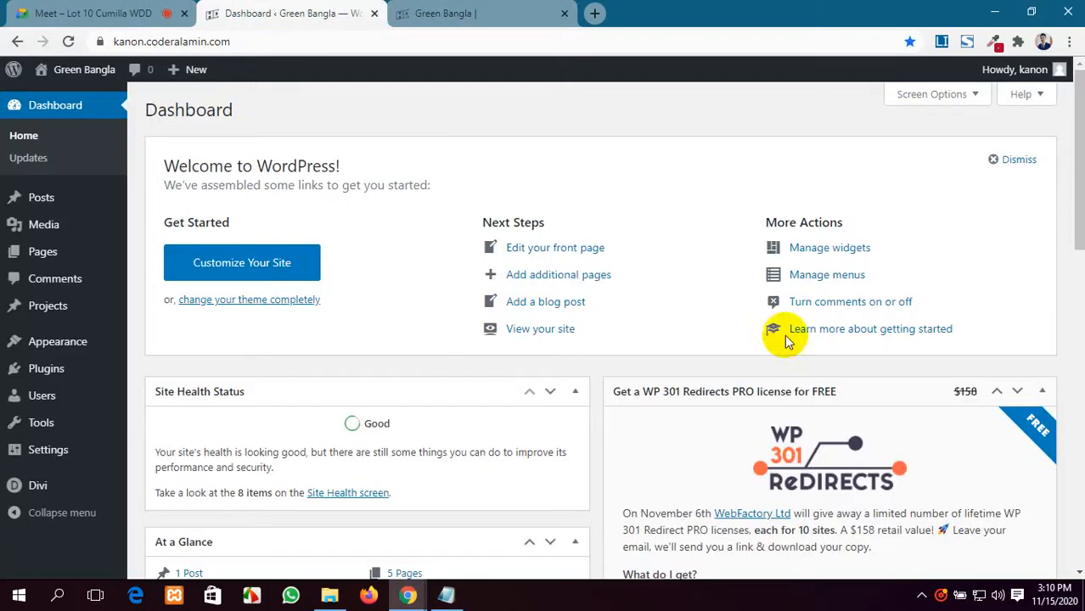
pyautogui.click(174, 19)
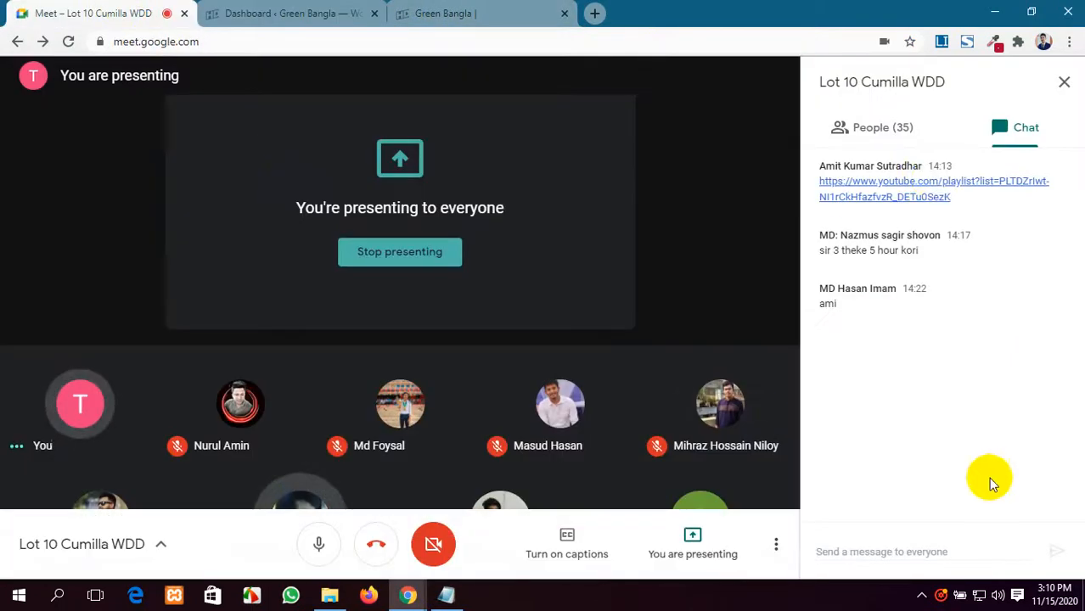
pyautogui.click(928, 133)
pyautogui.scroll(-10, 940, 199)
pyautogui.scroll(10, 990, 491)
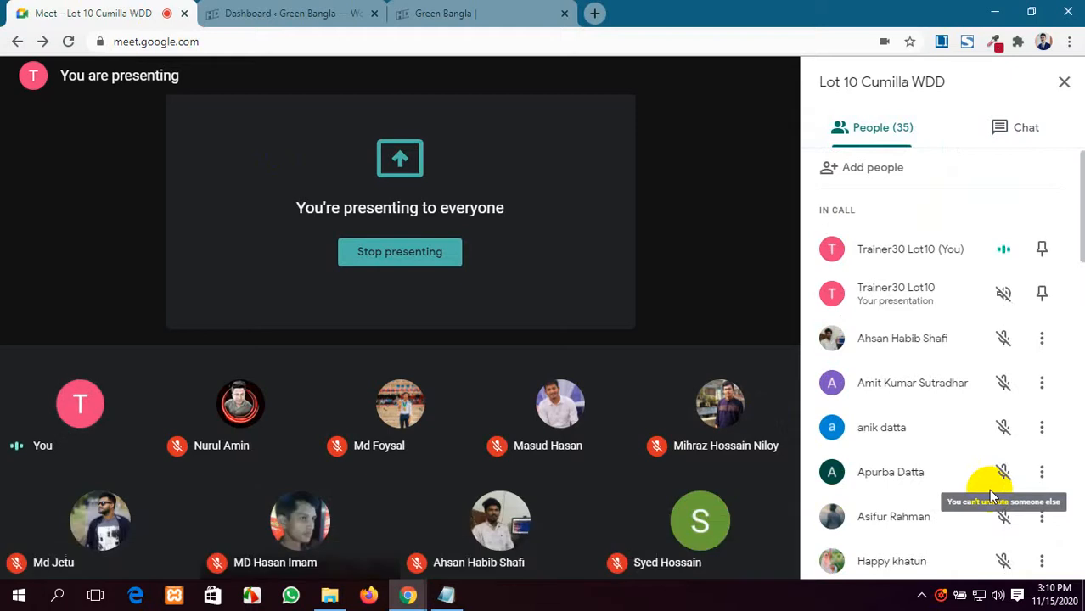
pyautogui.click(1017, 140)
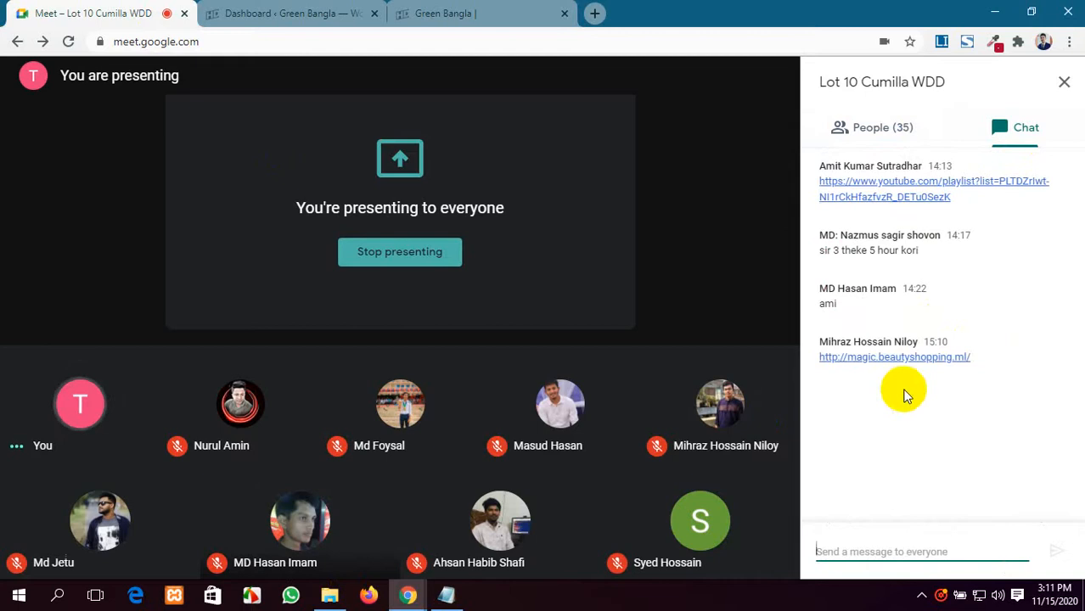
# Open the magic.beautyshopping.ml link shared in the class chat, return to the Meet call and mute the microphone.
pyautogui.click(876, 368)
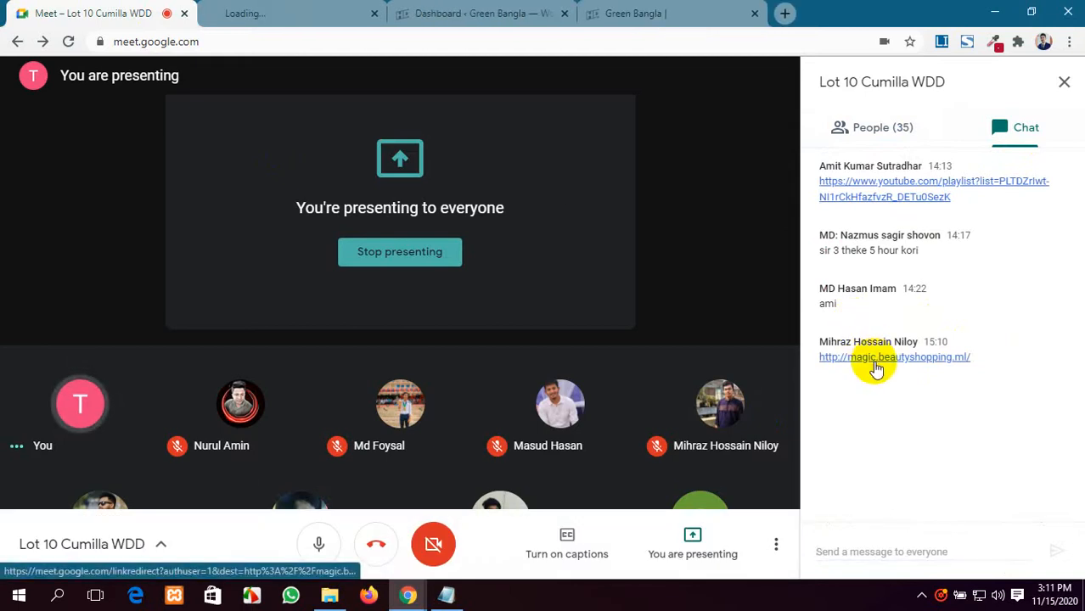
pyautogui.click(225, 13)
pyautogui.click(116, 24)
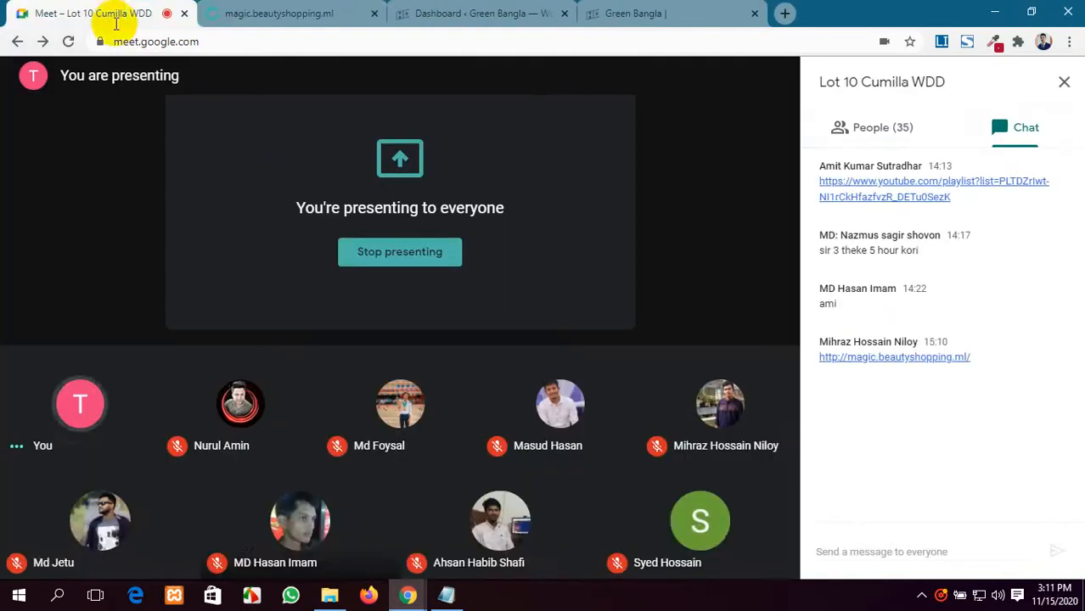
pyautogui.click(316, 547)
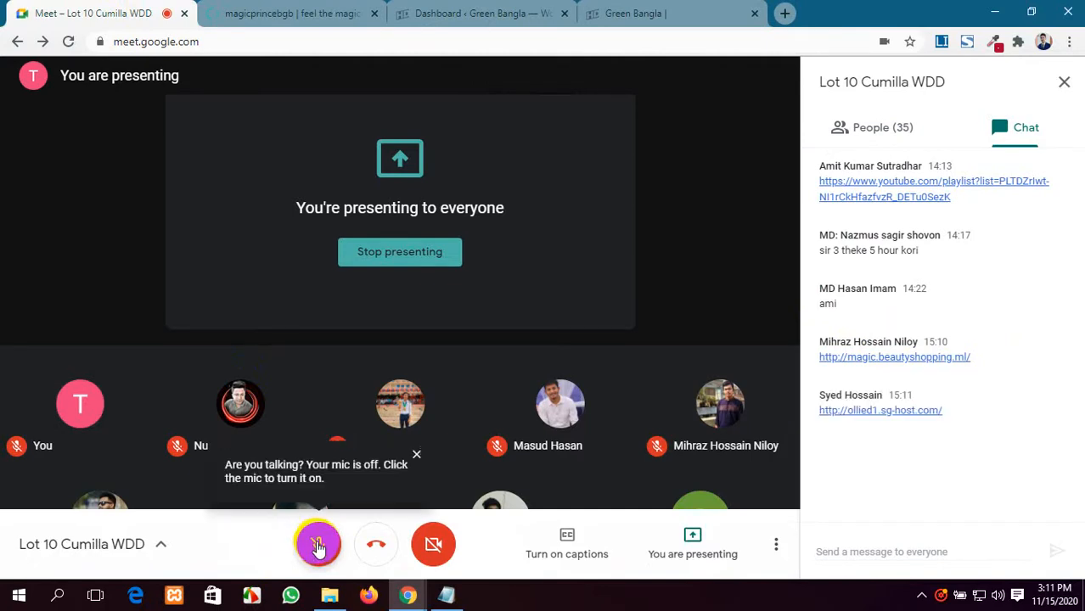
# Unmute the meeting microphone and look through the magic.beautyshopping.ml home page down to its contact form.
pyautogui.click(318, 546)
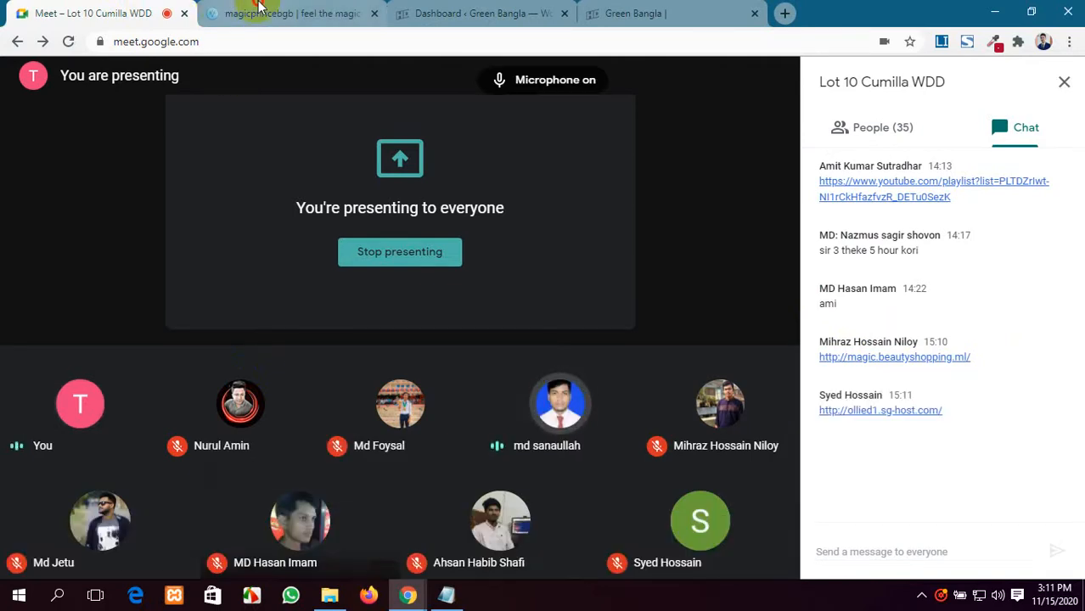
pyautogui.click(259, 10)
pyautogui.scroll(-5, 486, 339)
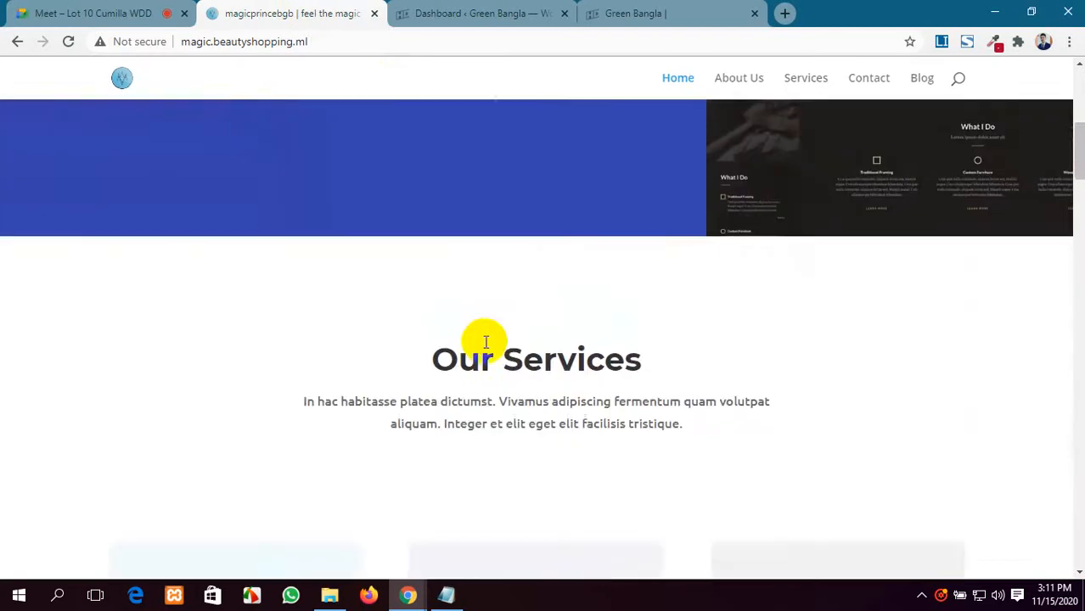
pyautogui.scroll(-15, 486, 342)
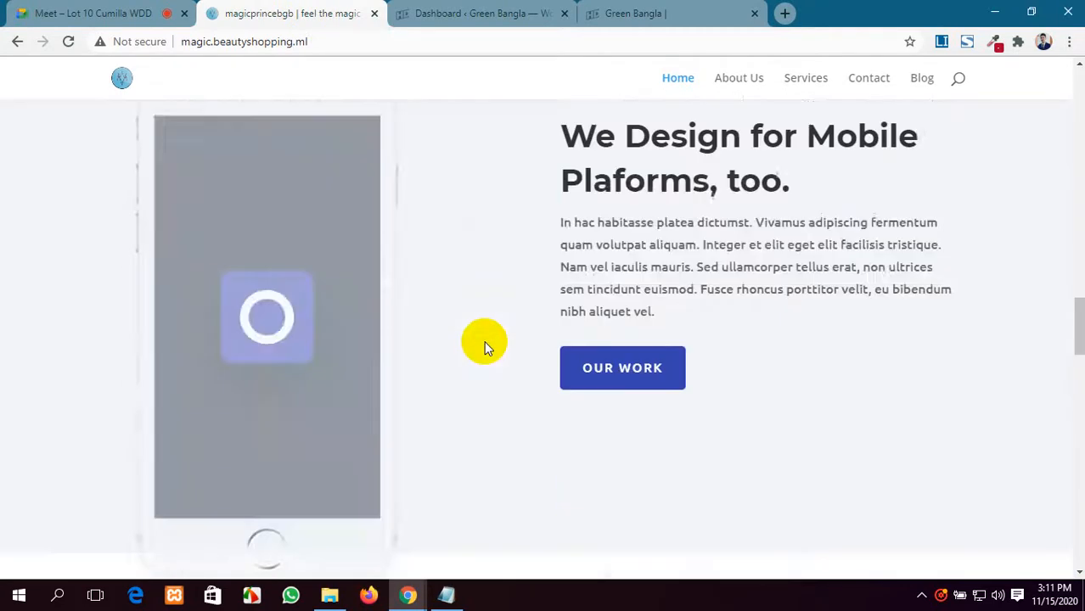
pyautogui.scroll(-15, 485, 344)
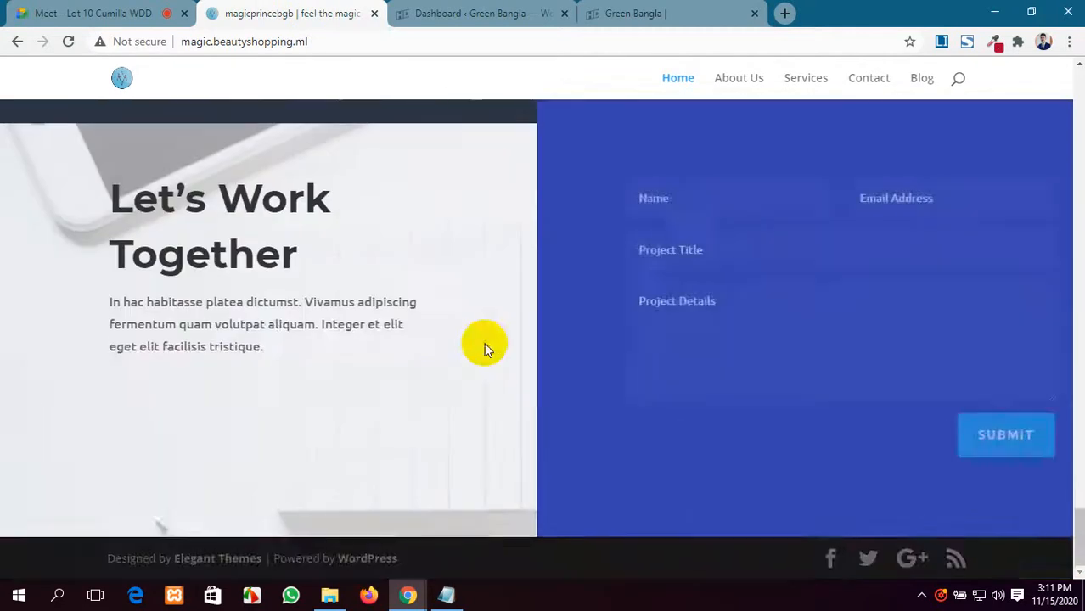
pyautogui.scroll(8, 484, 348)
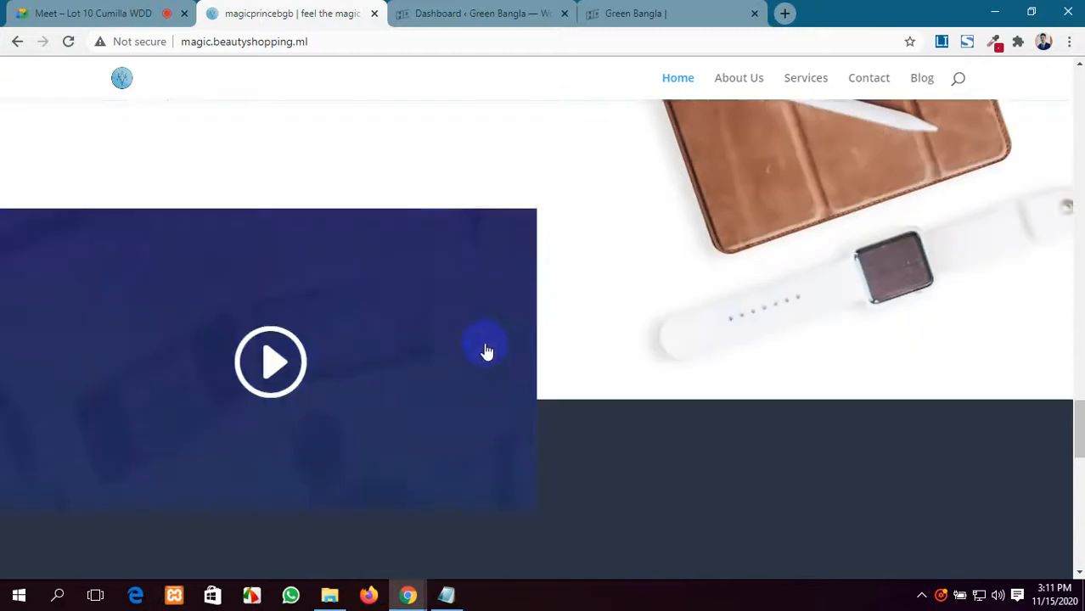
pyautogui.scroll(-8, 485, 348)
pyautogui.scroll(12, 486, 349)
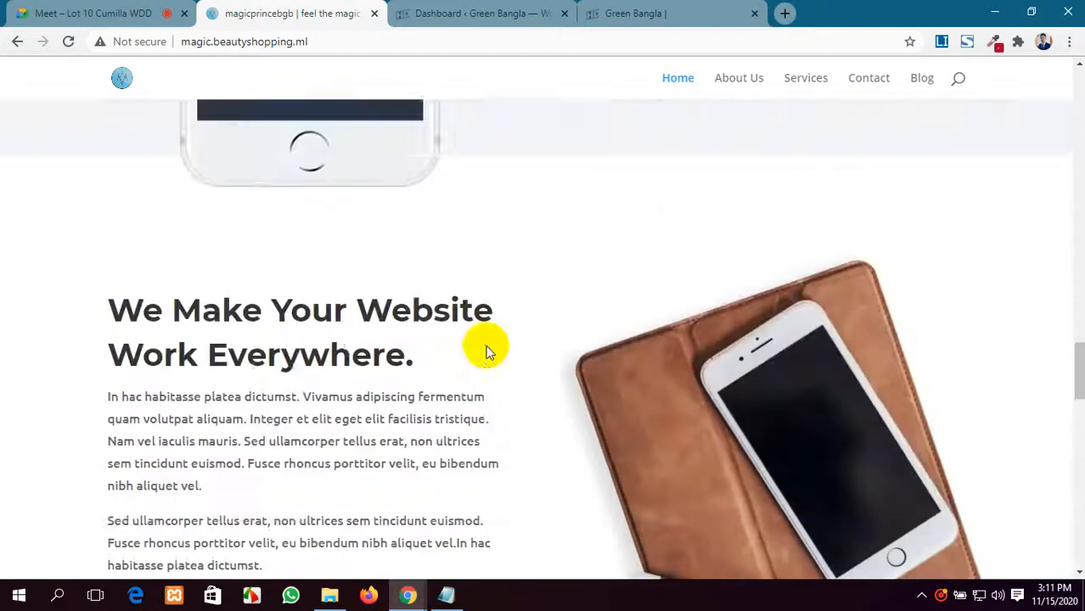
pyautogui.scroll(-6, 485, 350)
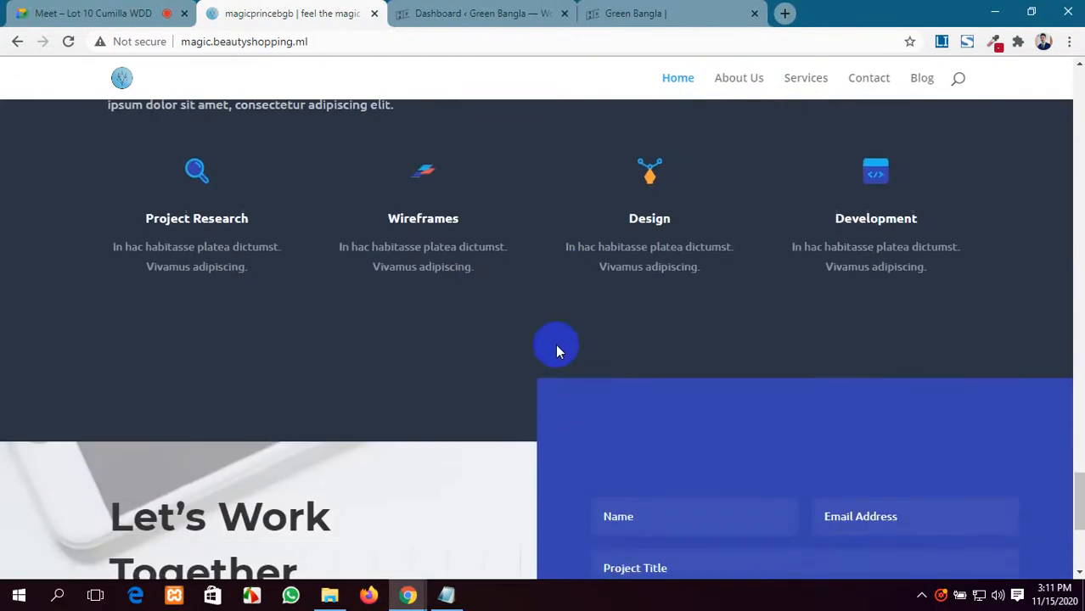
pyautogui.scroll(1, 557, 350)
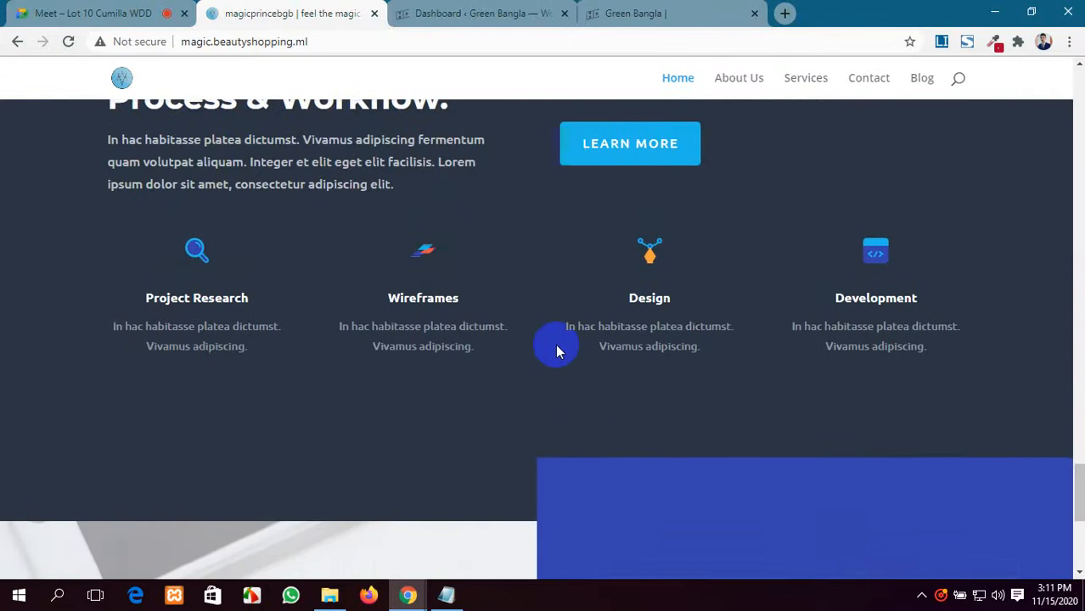
pyautogui.scroll(3, 557, 350)
pyautogui.scroll(15, 557, 350)
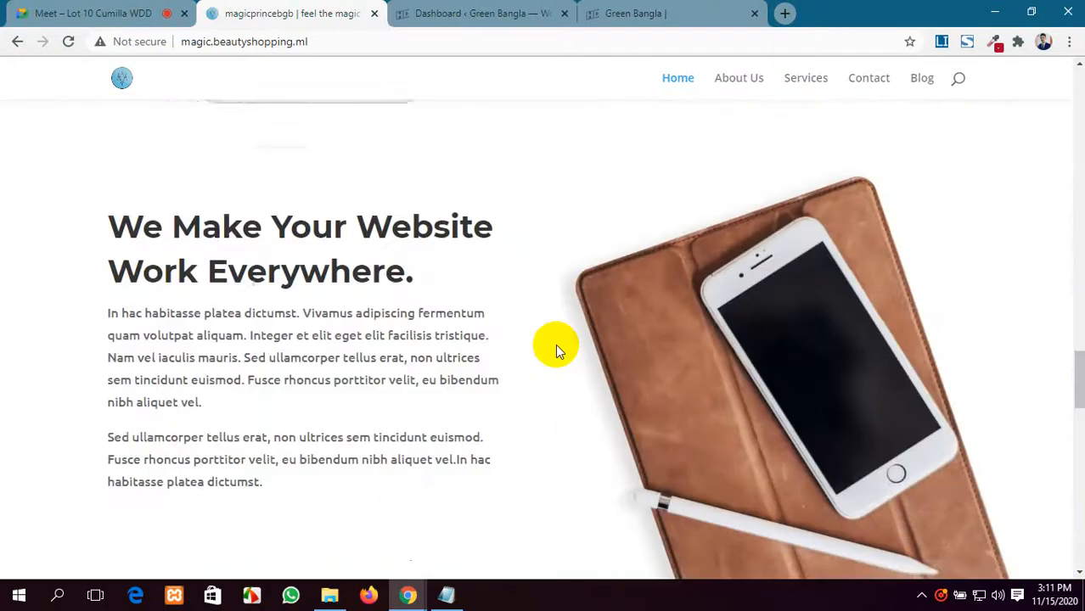
pyautogui.scroll(5, 555, 344)
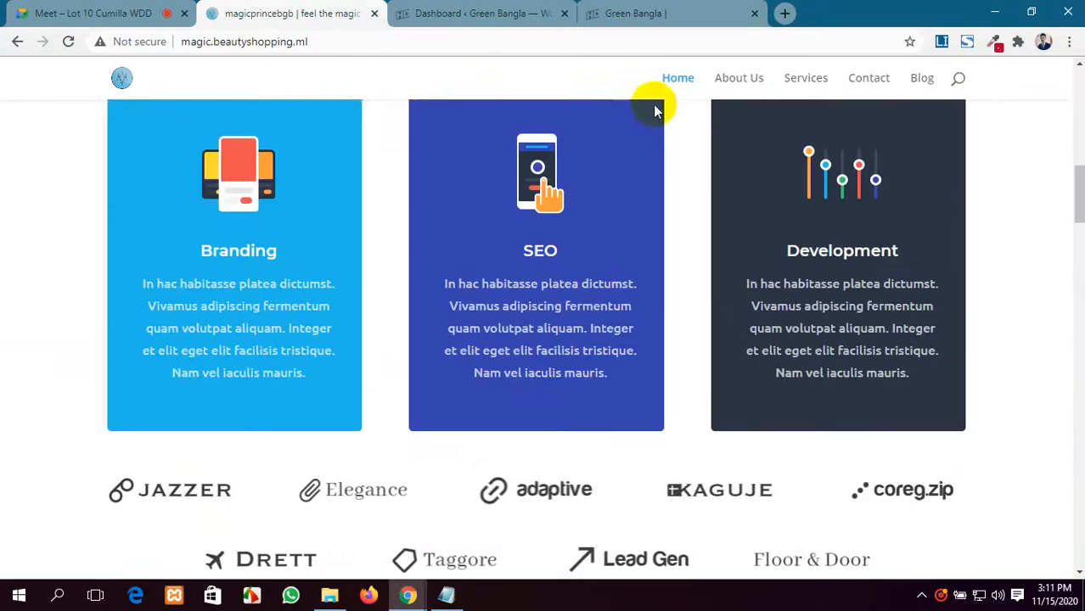
# Go to the Services page of magic.beautyshopping.ml and look through its content.
pyautogui.click(808, 79)
pyautogui.click(141, 15)
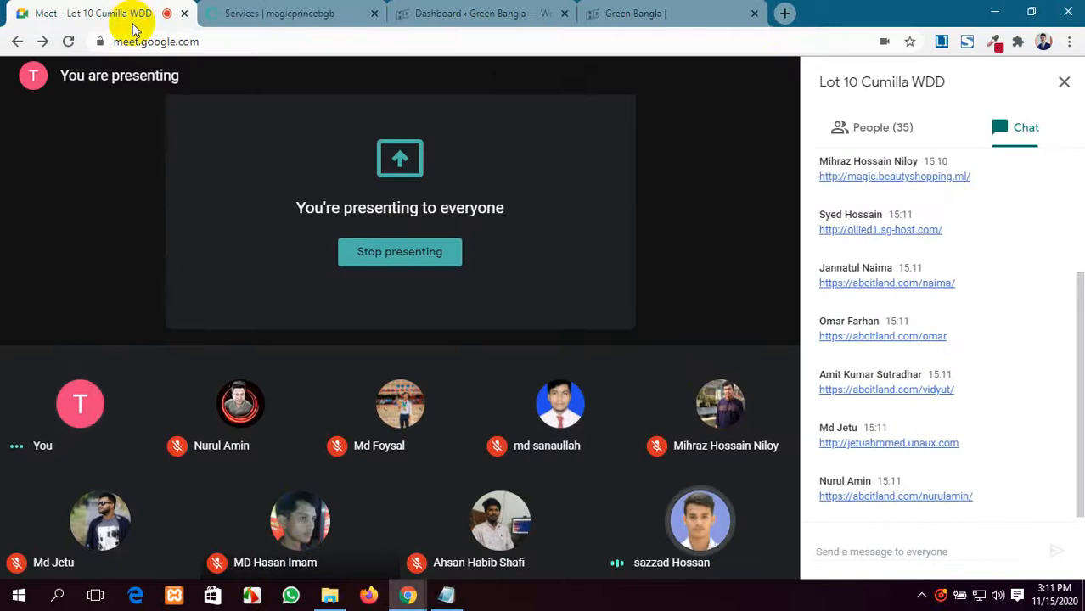
pyautogui.click(481, 8)
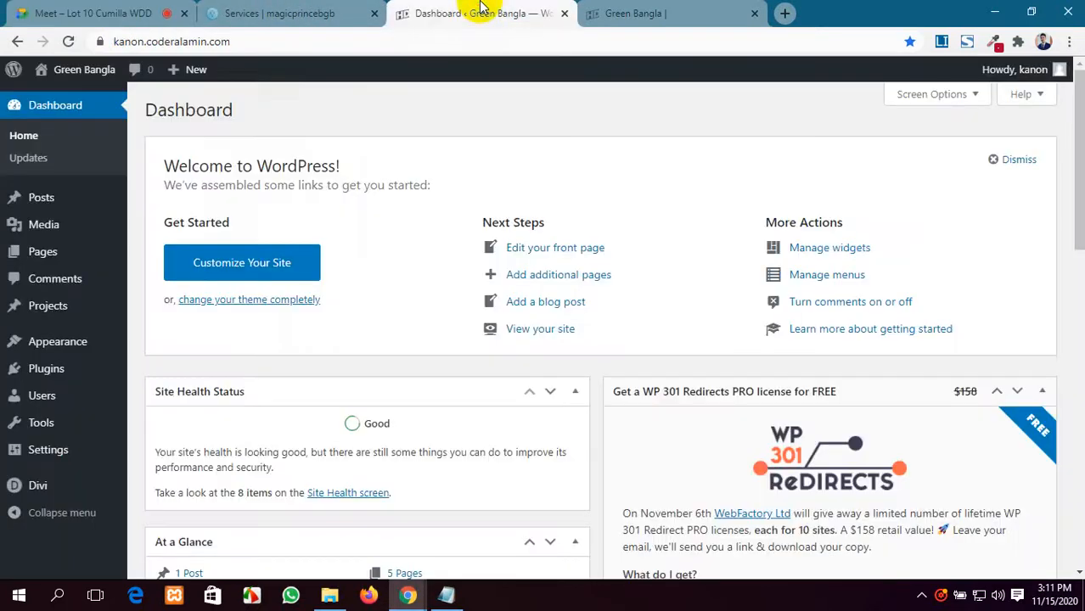
pyautogui.click(624, 12)
pyautogui.click(253, 9)
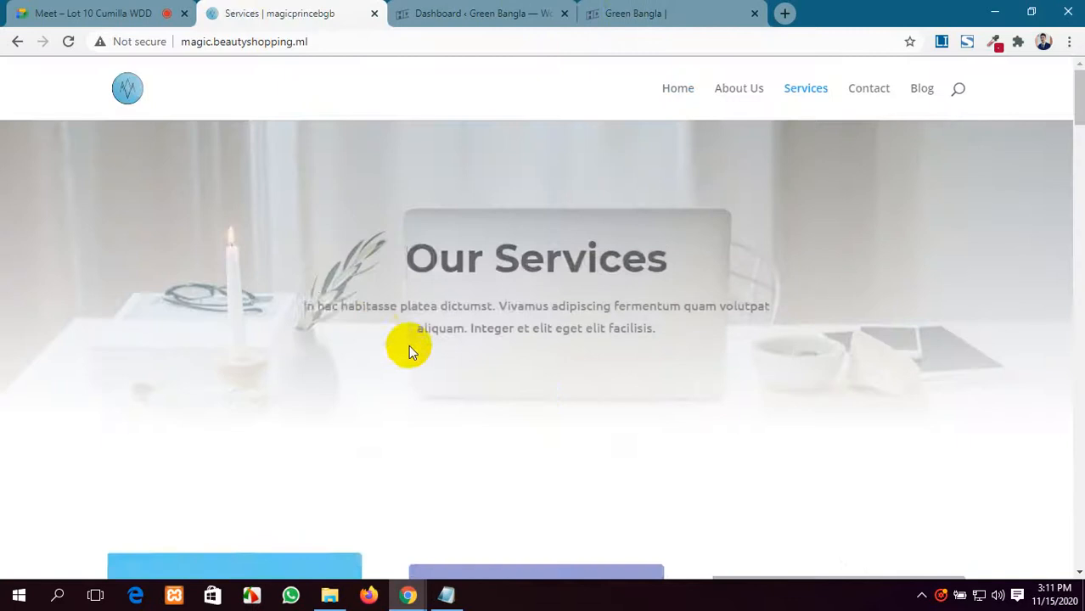
pyautogui.scroll(-10, 574, 399)
pyautogui.scroll(10, 574, 399)
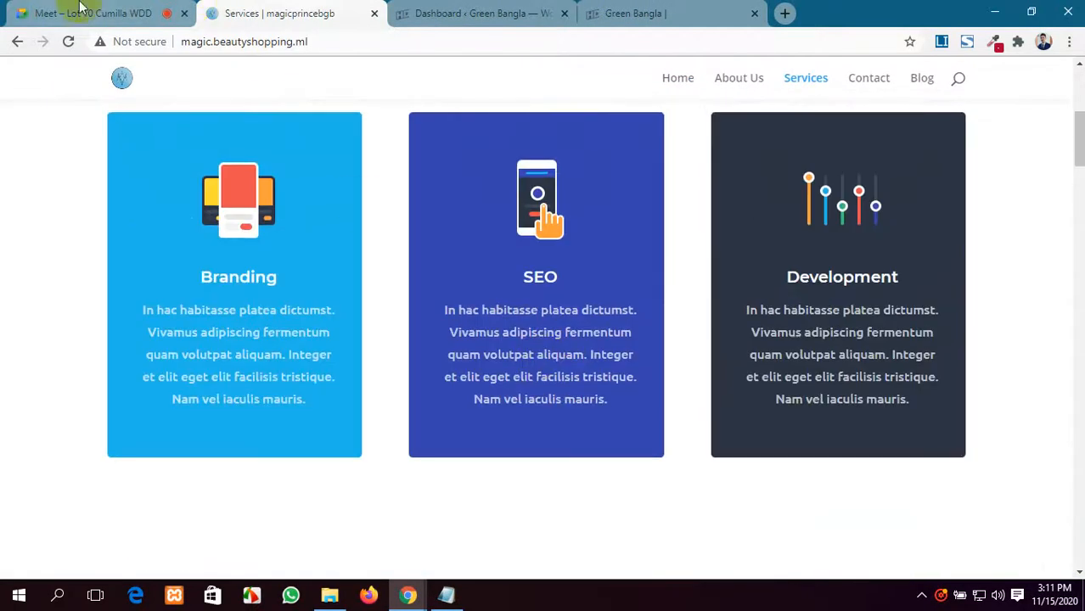
# Open the ollied1.sg-host.com link from the meeting chat and close the magicprincebgb Services page.
pyautogui.click(81, 8)
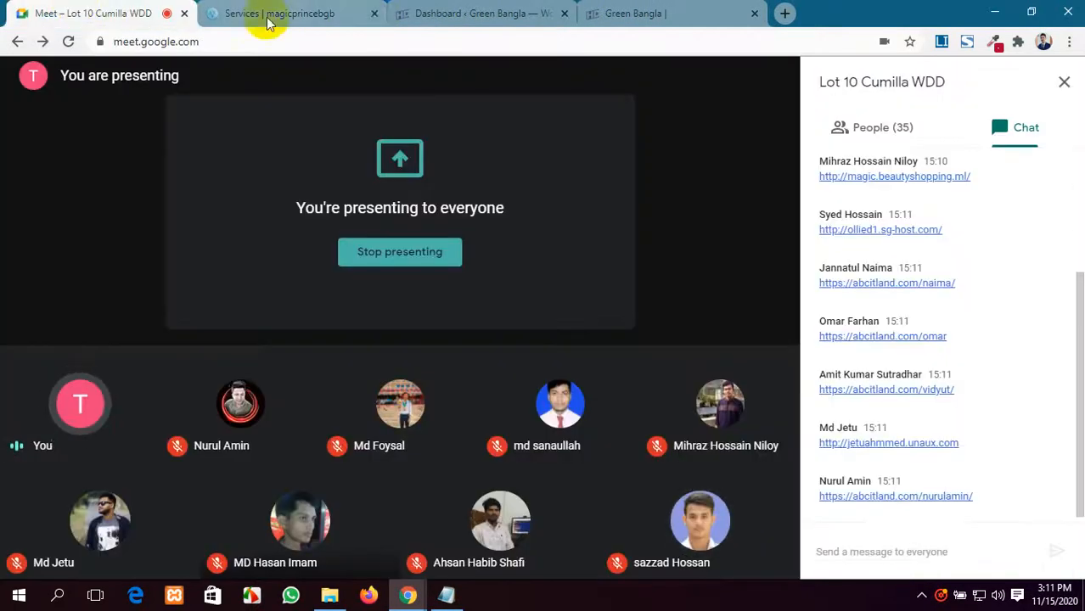
pyautogui.scroll(3, 968, 280)
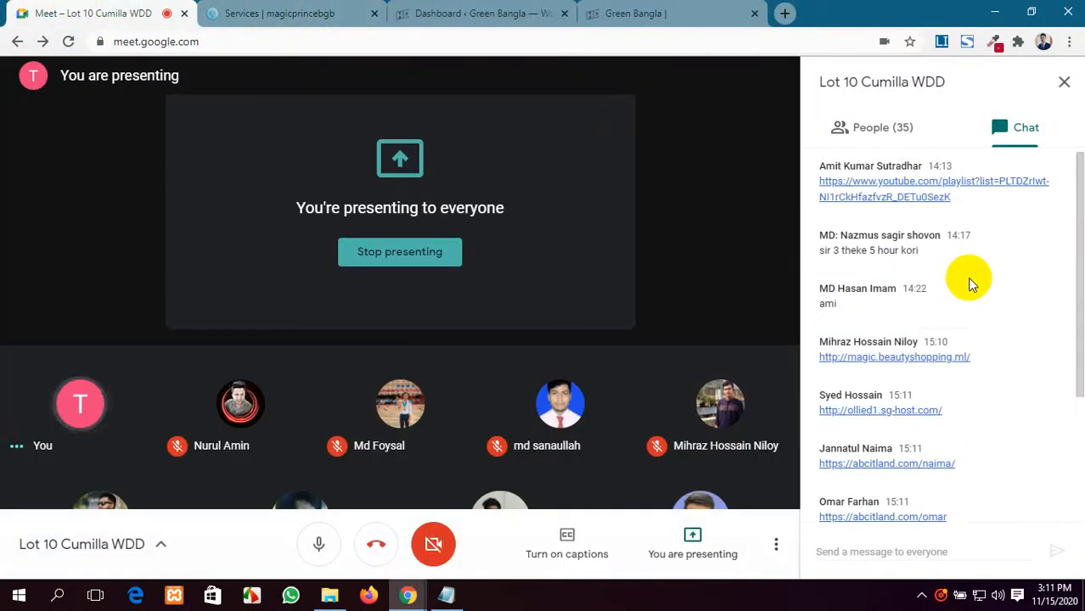
pyautogui.scroll(-1, 967, 281)
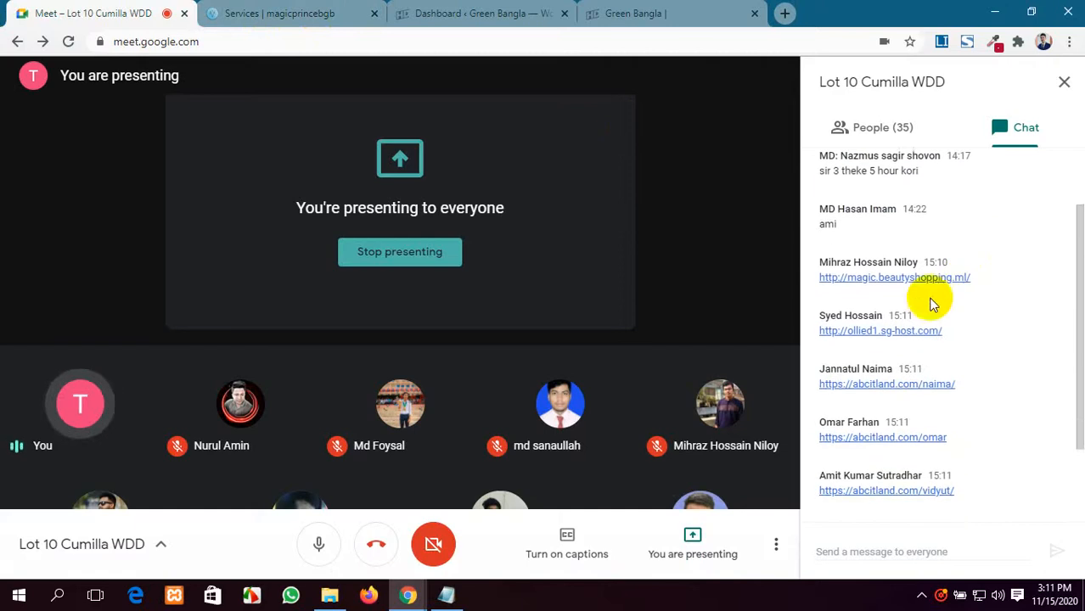
pyautogui.click(874, 333)
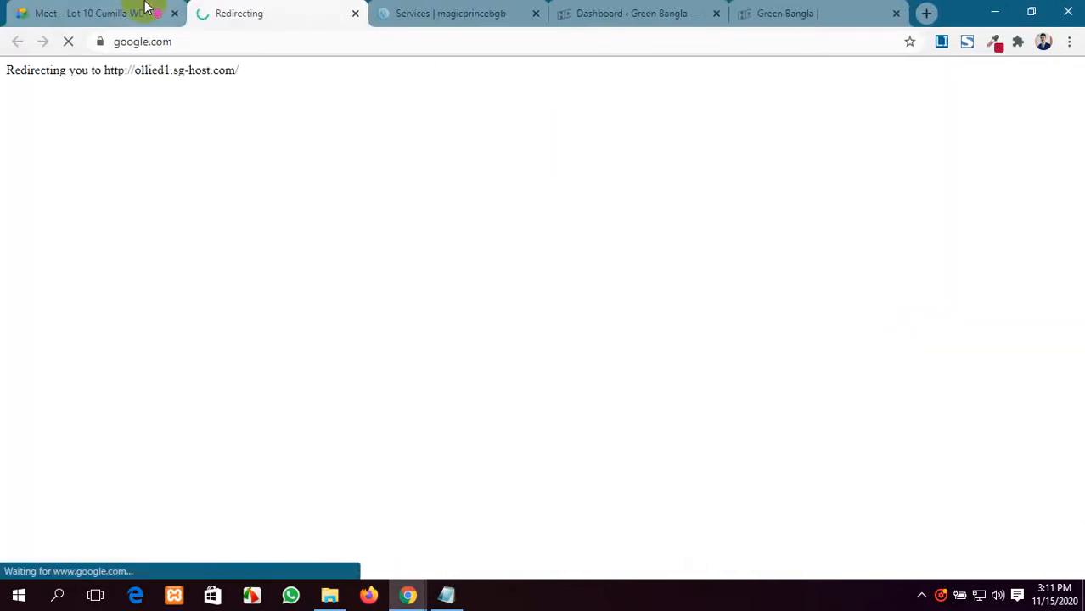
pyautogui.click(536, 13)
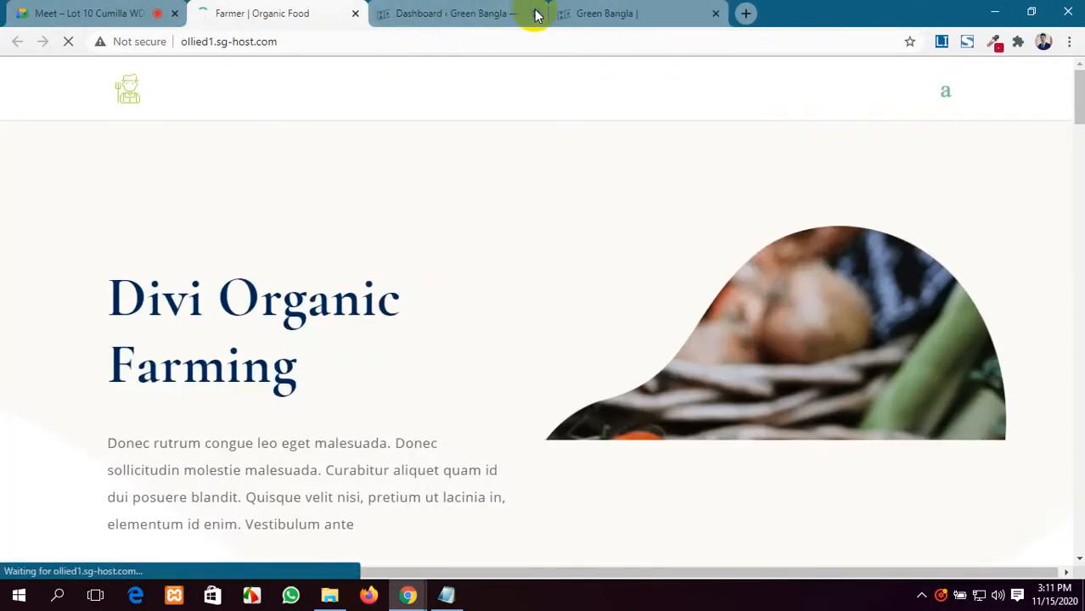
# Review the Farmer home page and expand its slide-in navigation menu to inspect the entries.
pyautogui.scroll(-4, 492, 370)
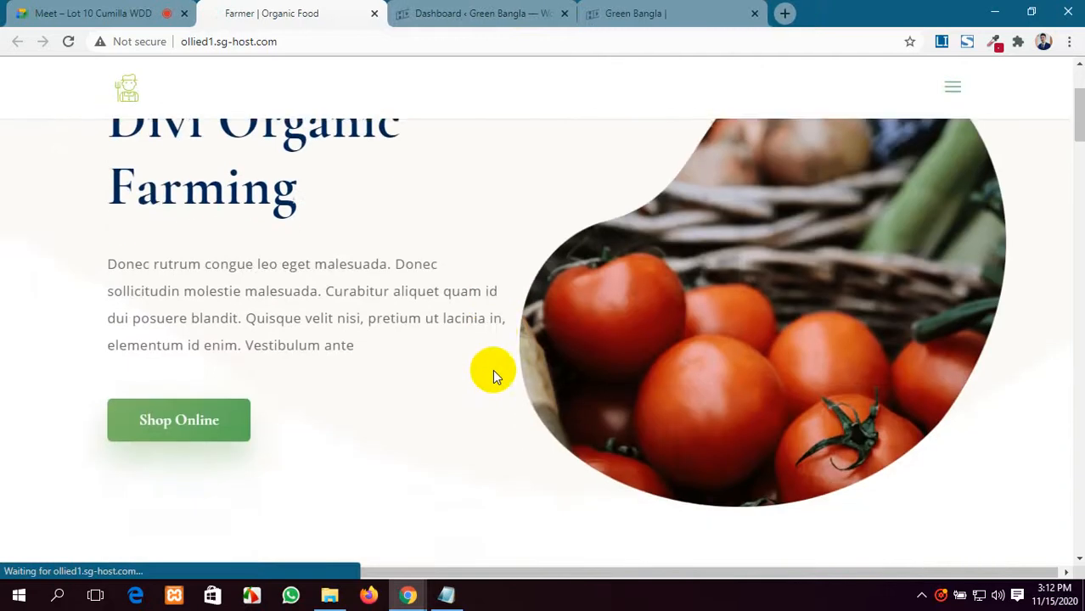
pyautogui.scroll(5, 509, 357)
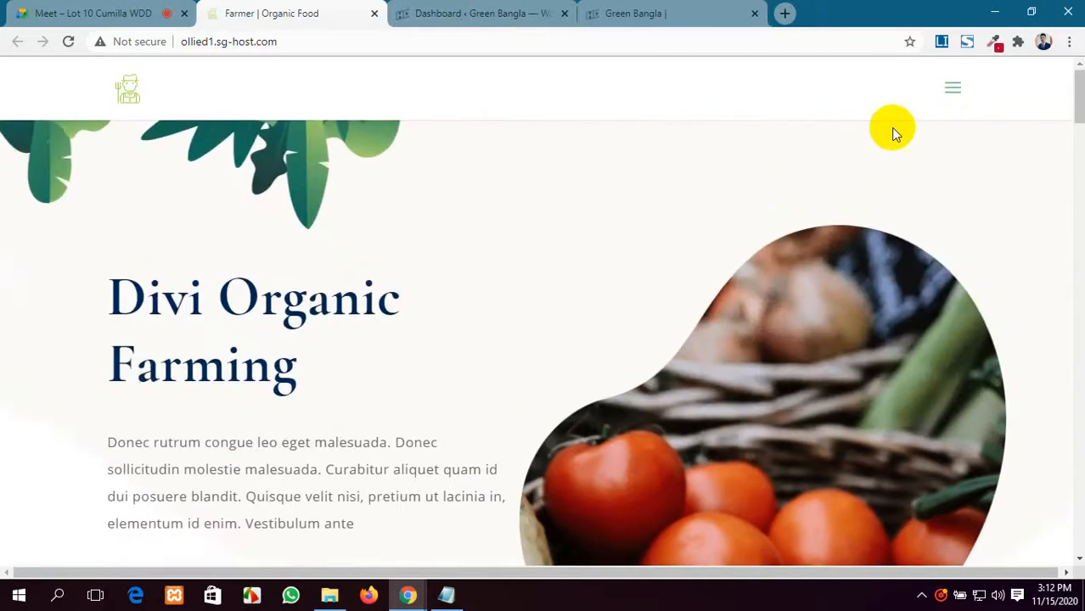
pyautogui.click(952, 91)
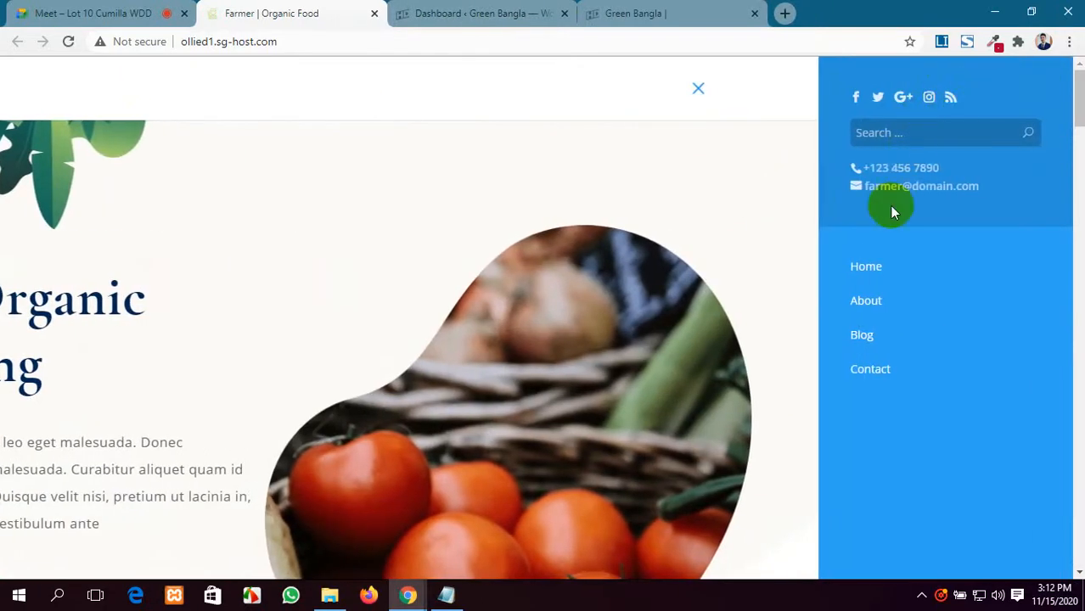
pyautogui.click(14, 10)
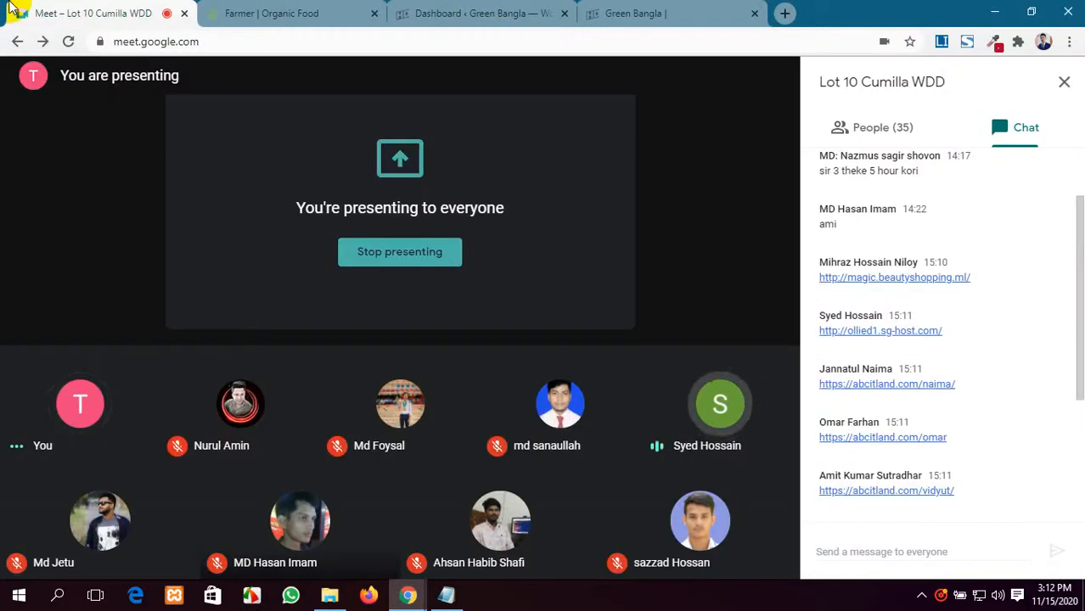
pyautogui.click(353, 7)
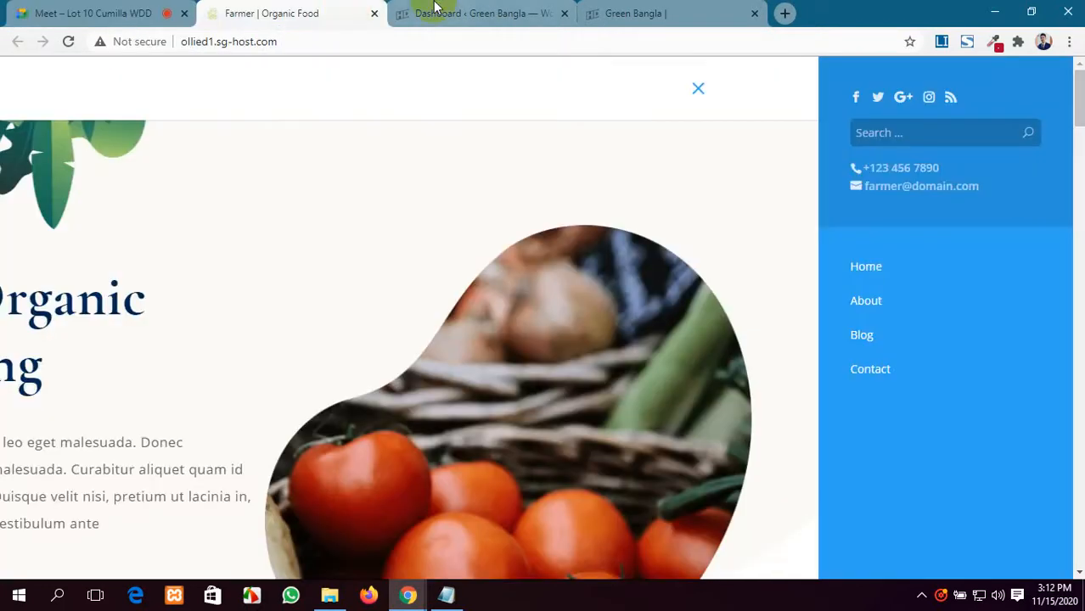
pyautogui.scroll(-4, 993, 399)
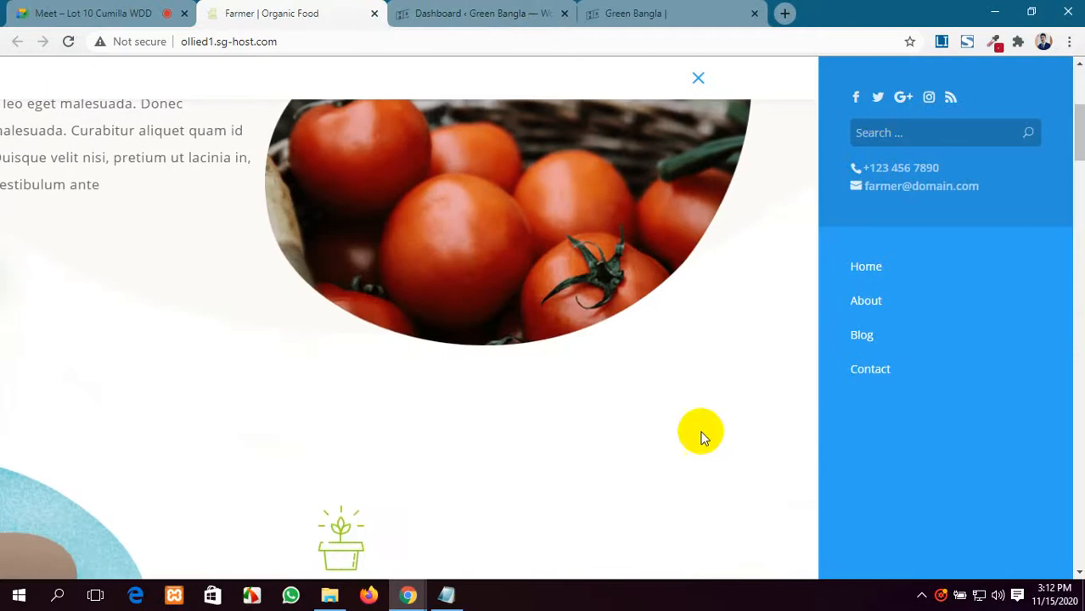
# Go to the Farmer site's About page and look through its sections down to the contact area.
pyautogui.click(877, 310)
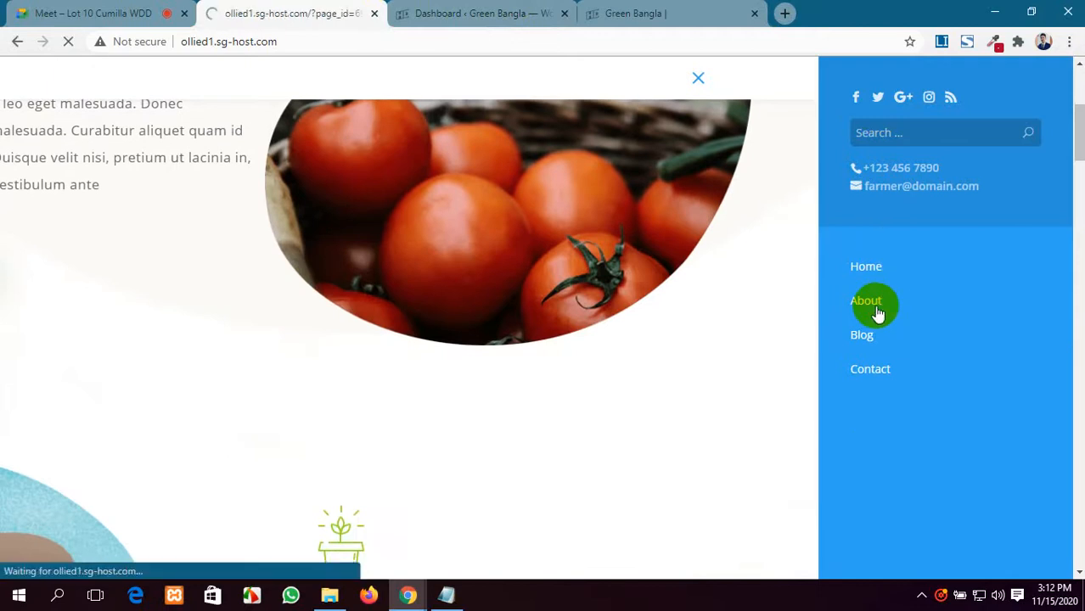
pyautogui.scroll(-12, 394, 495)
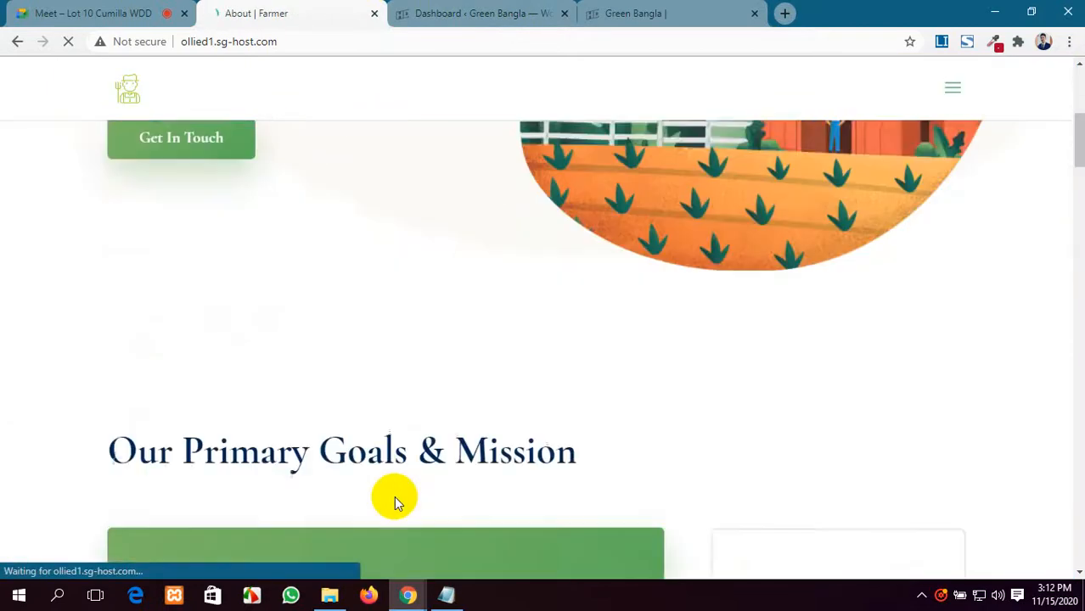
pyautogui.scroll(-10, 394, 496)
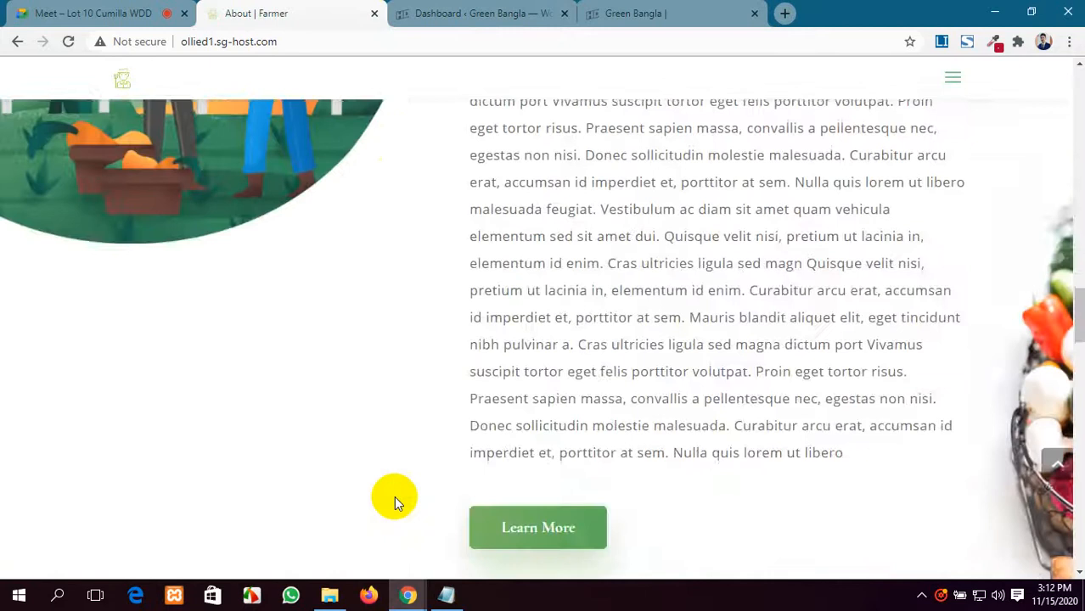
pyautogui.scroll(5, 394, 496)
pyautogui.scroll(-5, 393, 496)
pyautogui.scroll(-15, 394, 496)
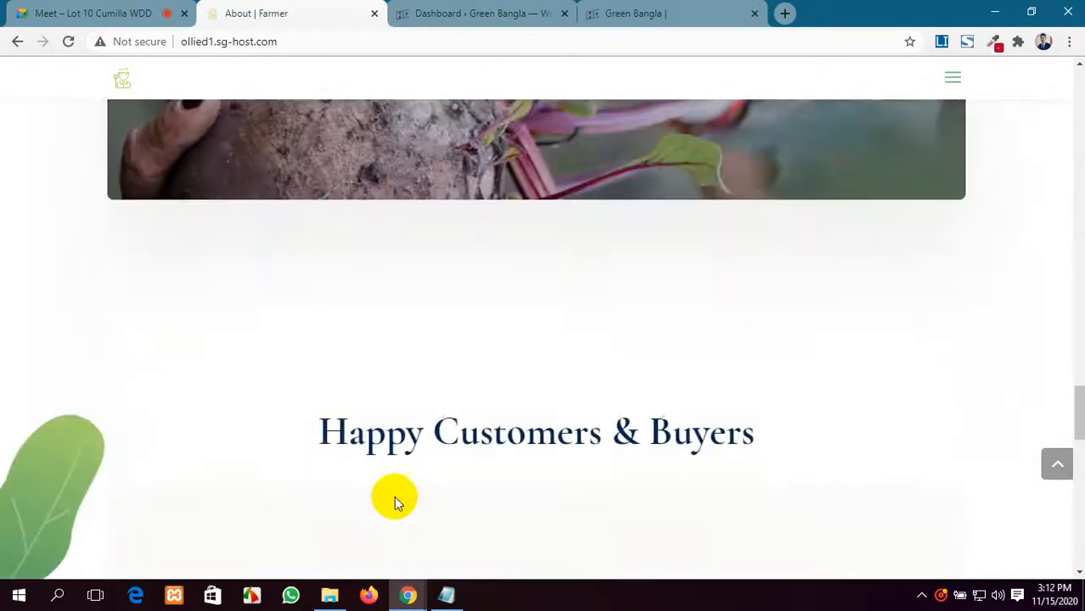
pyautogui.scroll(-3, 394, 495)
pyautogui.scroll(10, 394, 496)
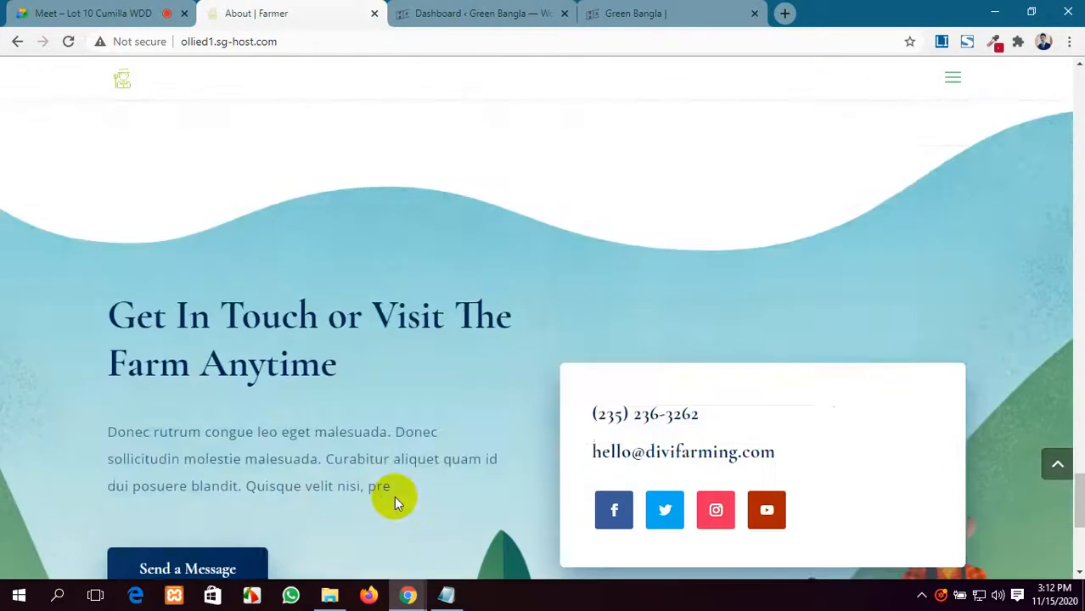
pyautogui.scroll(15, 419, 233)
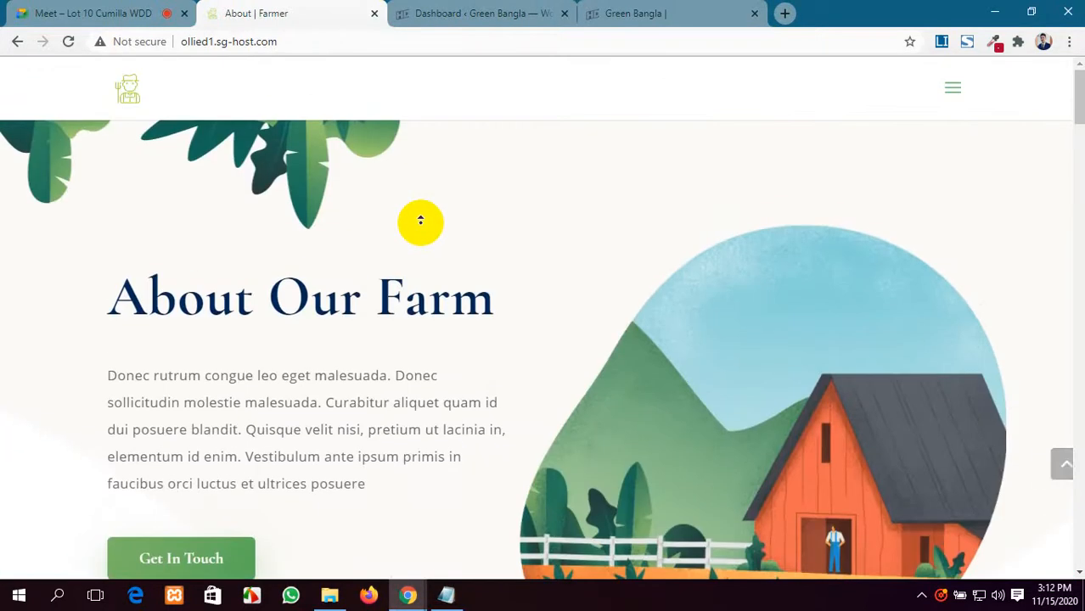
# Close the Farmer site's About page and return to the site links in the meeting chat.
pyautogui.click(3, 6)
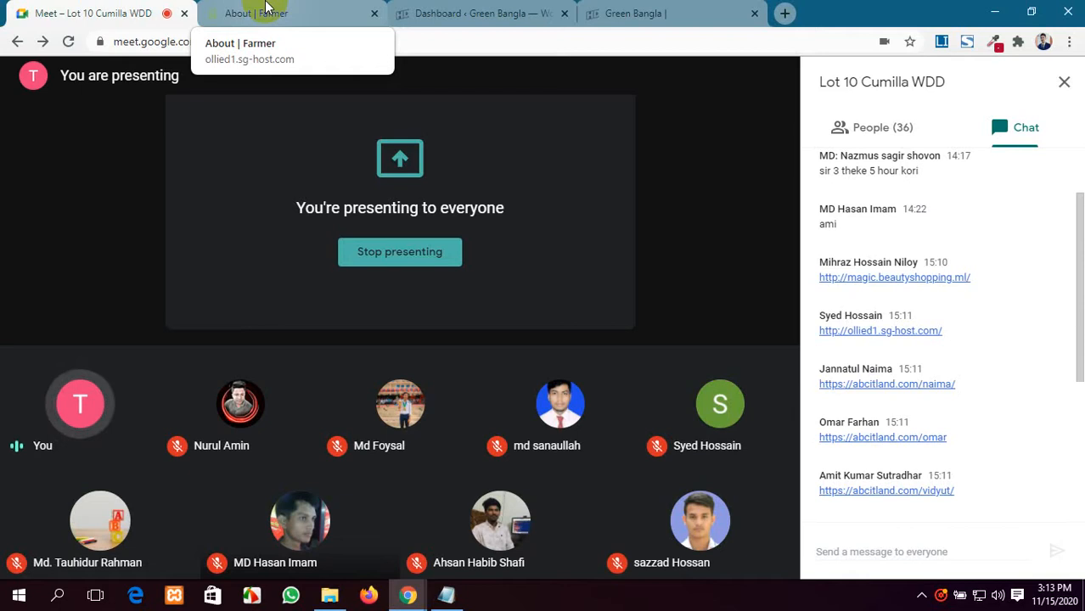
pyautogui.click(266, 8)
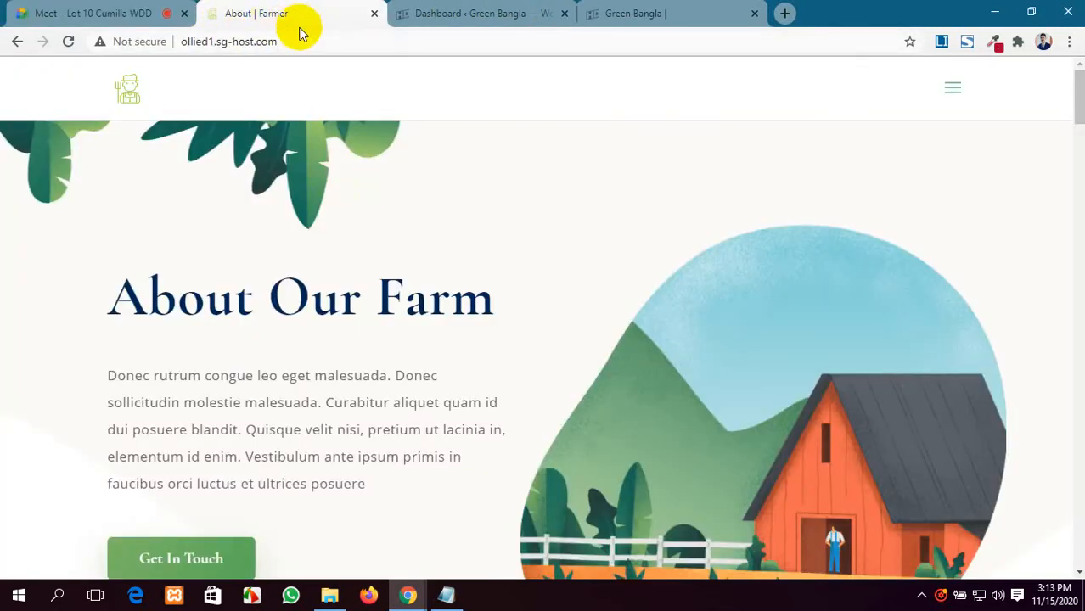
pyautogui.click(374, 15)
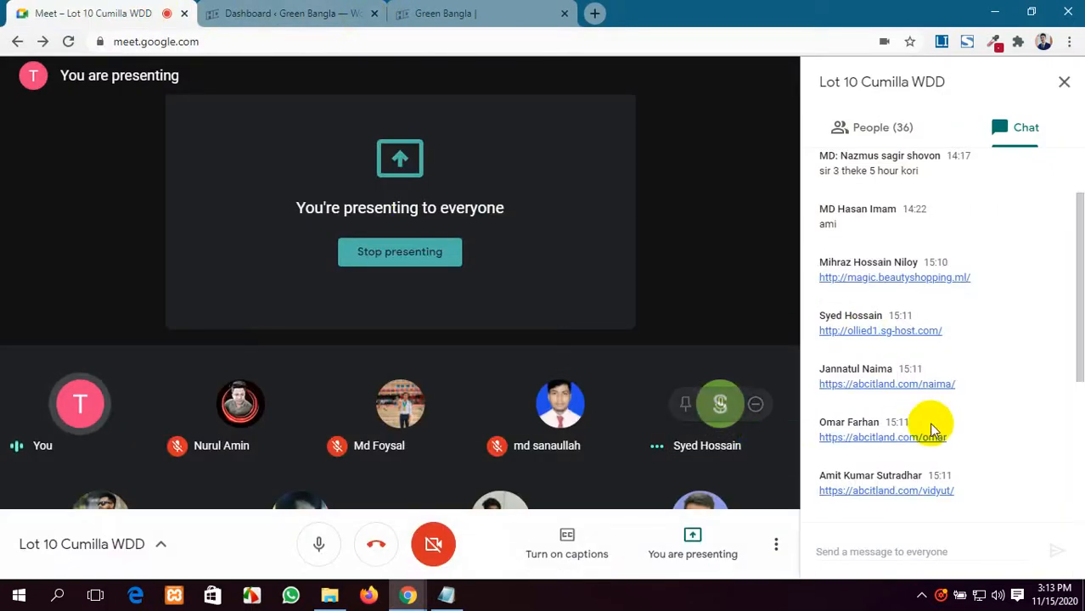
pyautogui.scroll(1, 931, 427)
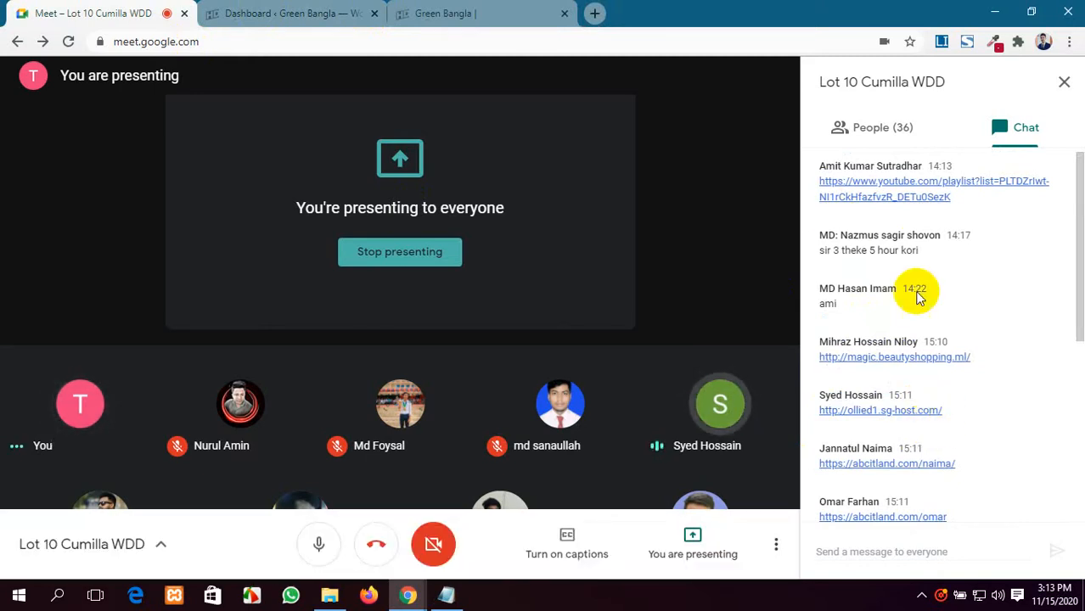
# Open the abcitland.com link posted just below the ollied1.sg-host.com link in the meeting chat and view its home page.
pyautogui.scroll(-1, 913, 327)
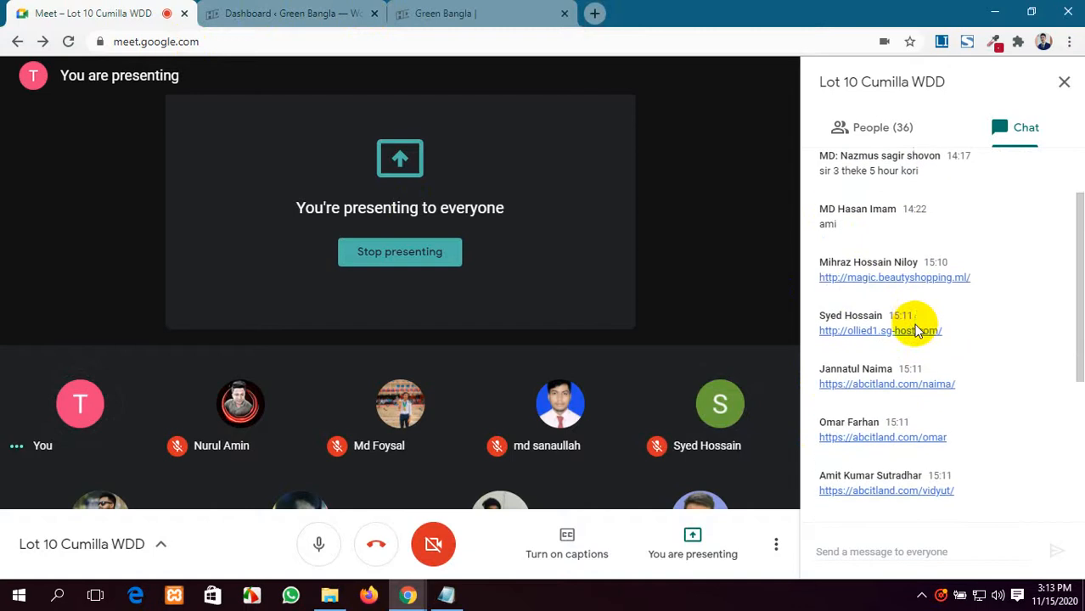
pyautogui.click(897, 386)
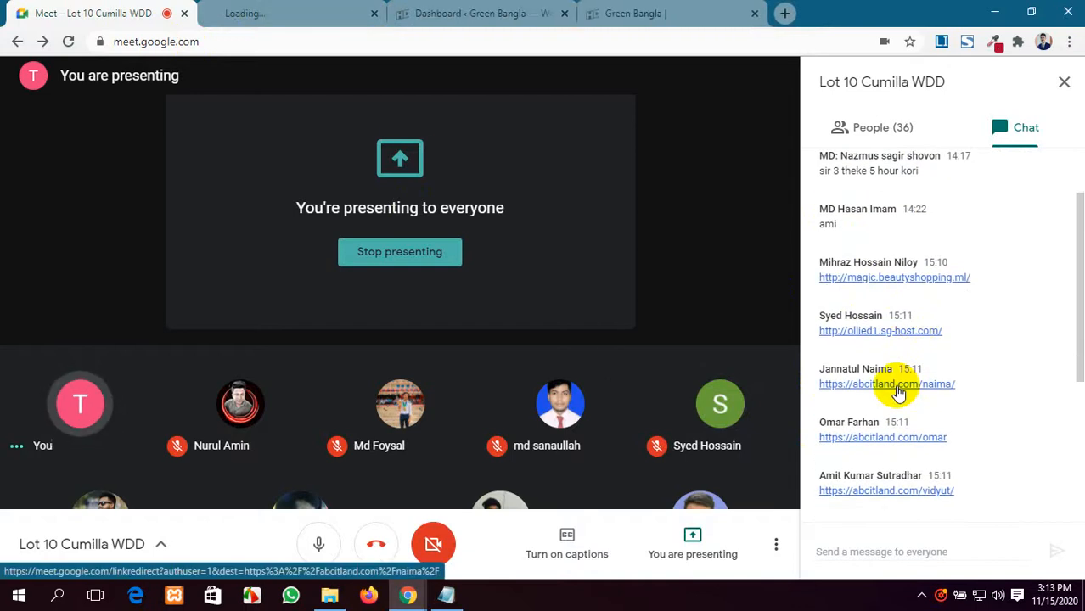
pyautogui.click(257, 8)
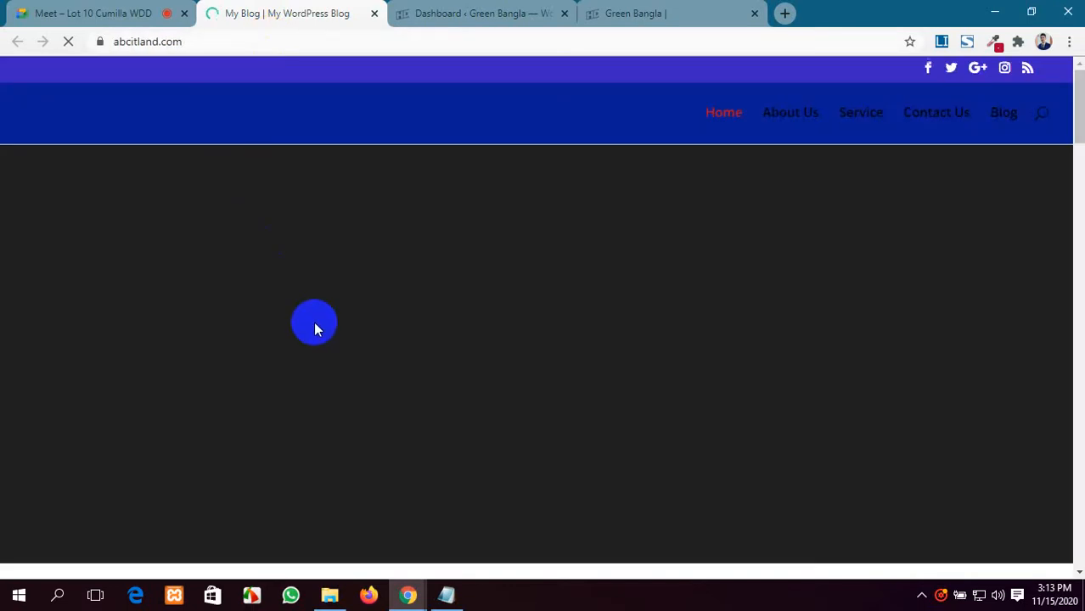
pyautogui.scroll(-6, 313, 322)
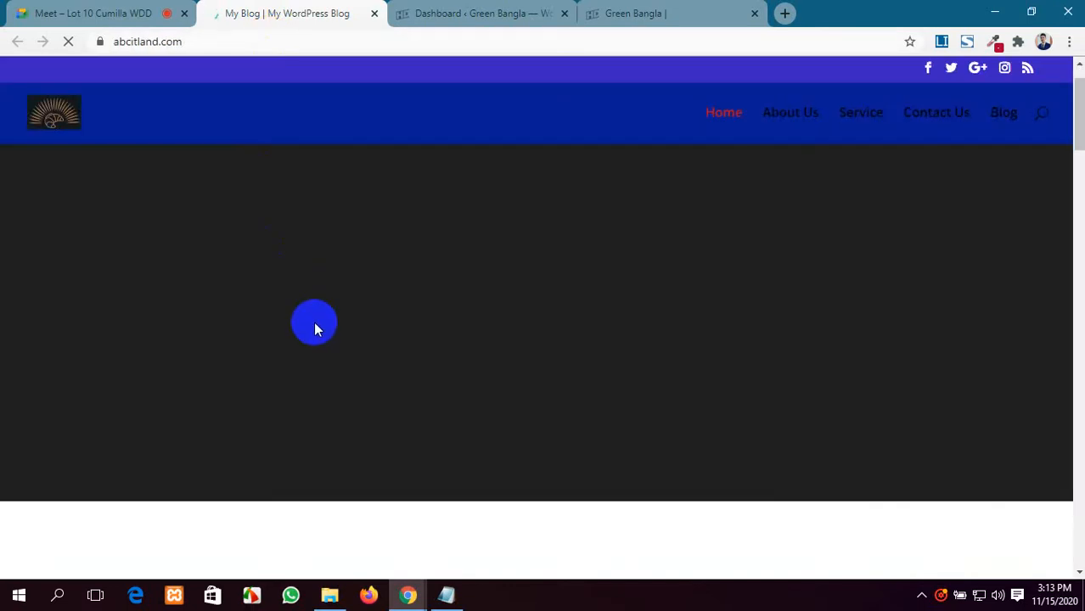
pyautogui.scroll(5, 314, 322)
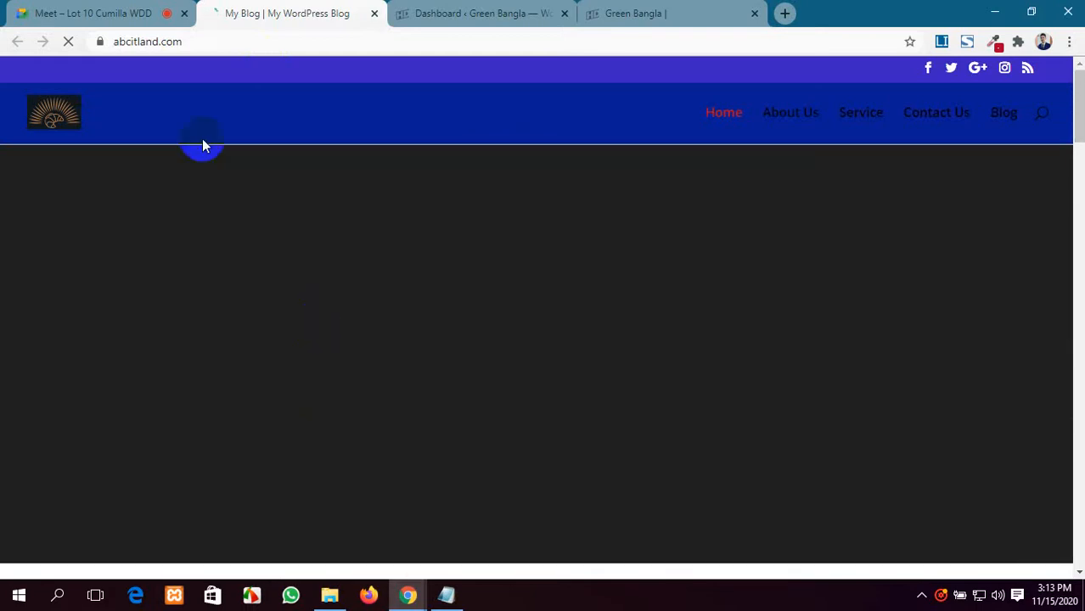
# Return to the meeting chat and open the next student's abcitland.com link in its own tab.
pyautogui.click(51, 12)
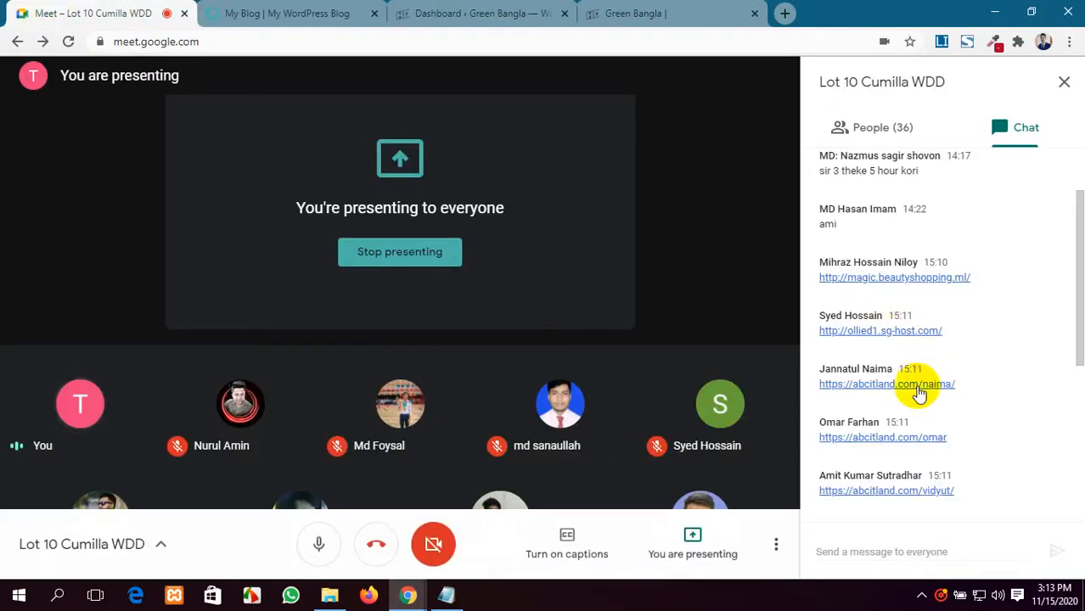
pyautogui.scroll(-1, 969, 411)
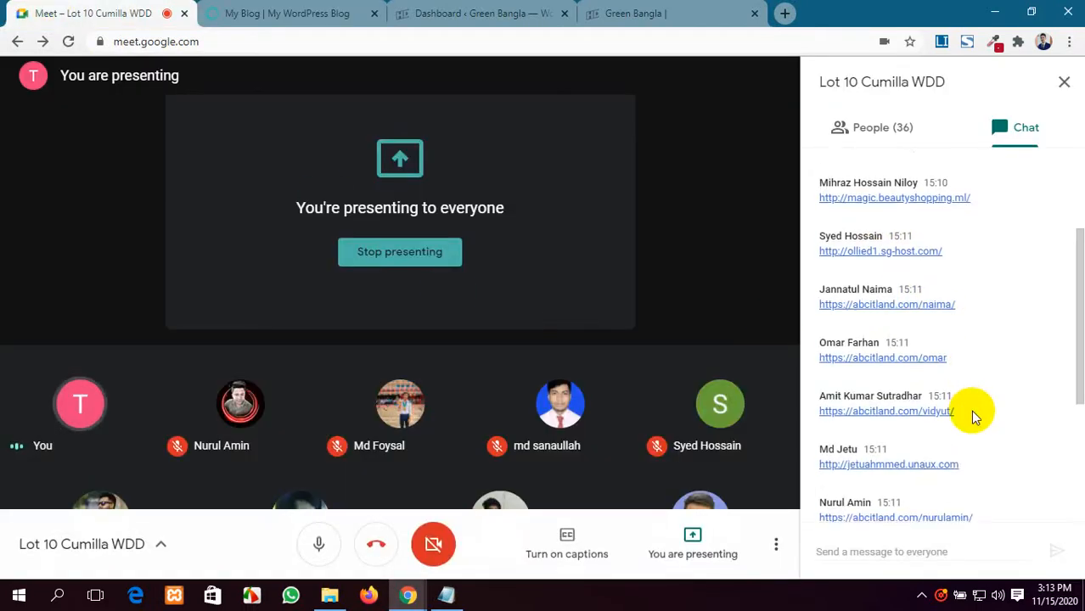
pyautogui.click(922, 360)
pyautogui.click(495, 18)
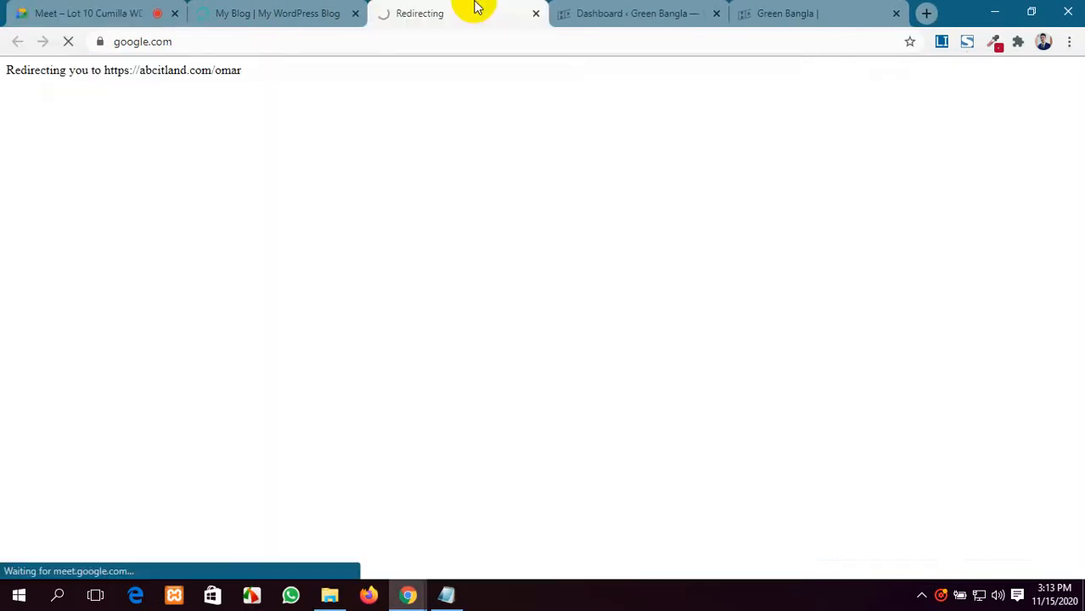
# Review the Royal restaurant home page down to its footer widgets and go to the site's Service page.
pyautogui.click(289, 10)
pyautogui.click(320, 316)
pyautogui.scroll(-5, 319, 311)
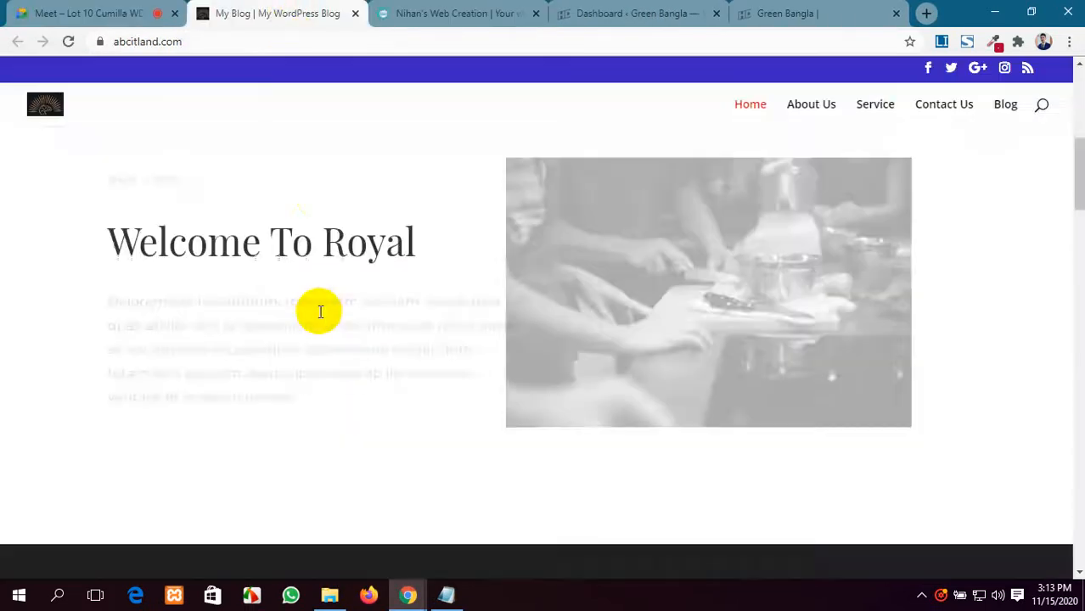
pyautogui.scroll(6, 318, 311)
pyautogui.scroll(-3, 318, 311)
pyautogui.scroll(-15, 320, 317)
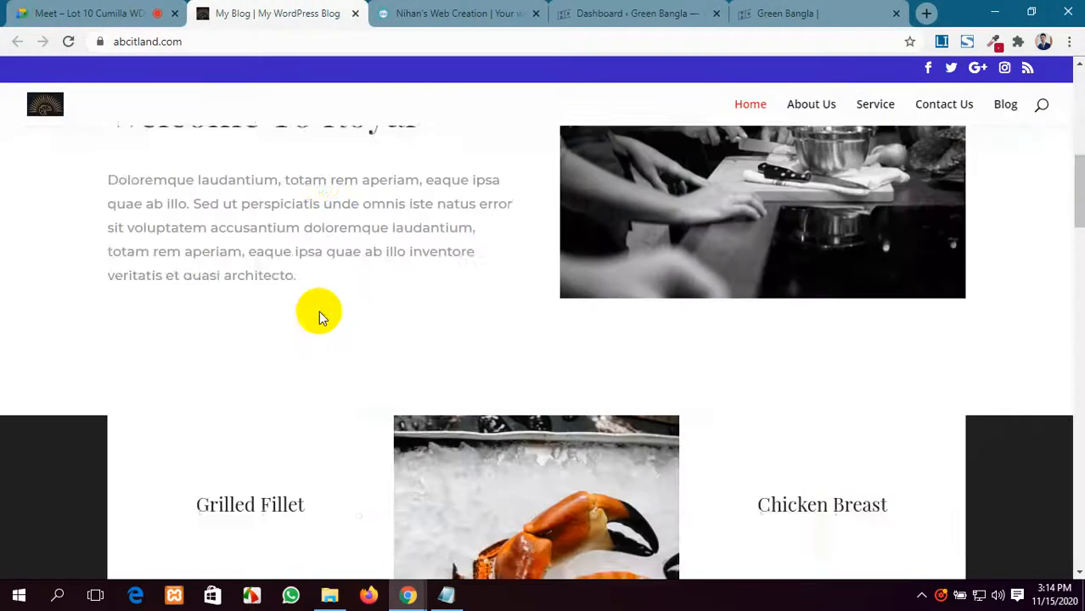
pyautogui.scroll(-15, 320, 317)
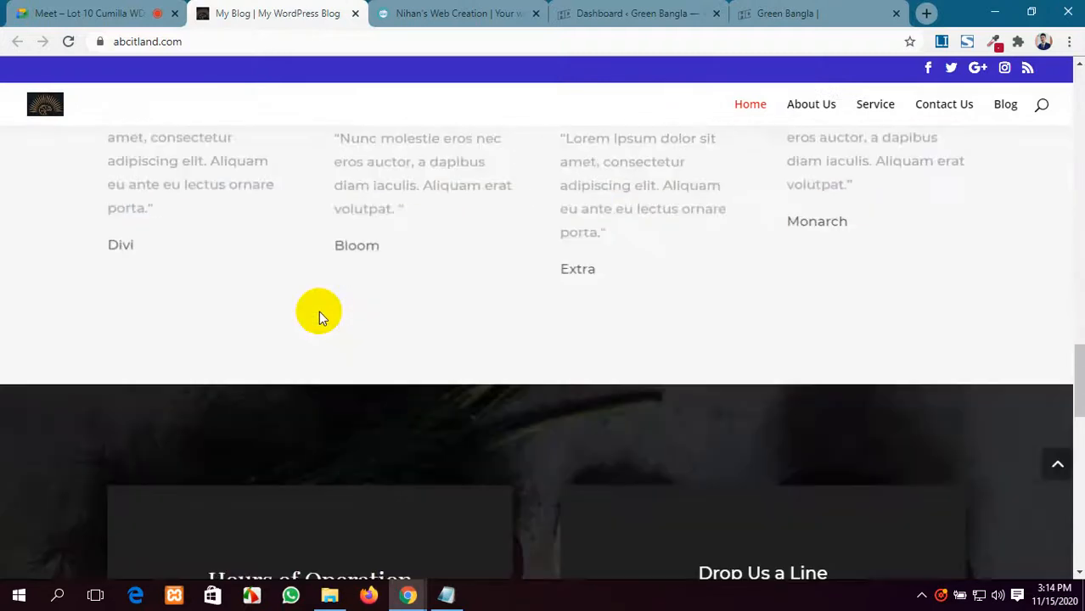
pyautogui.scroll(8, 320, 315)
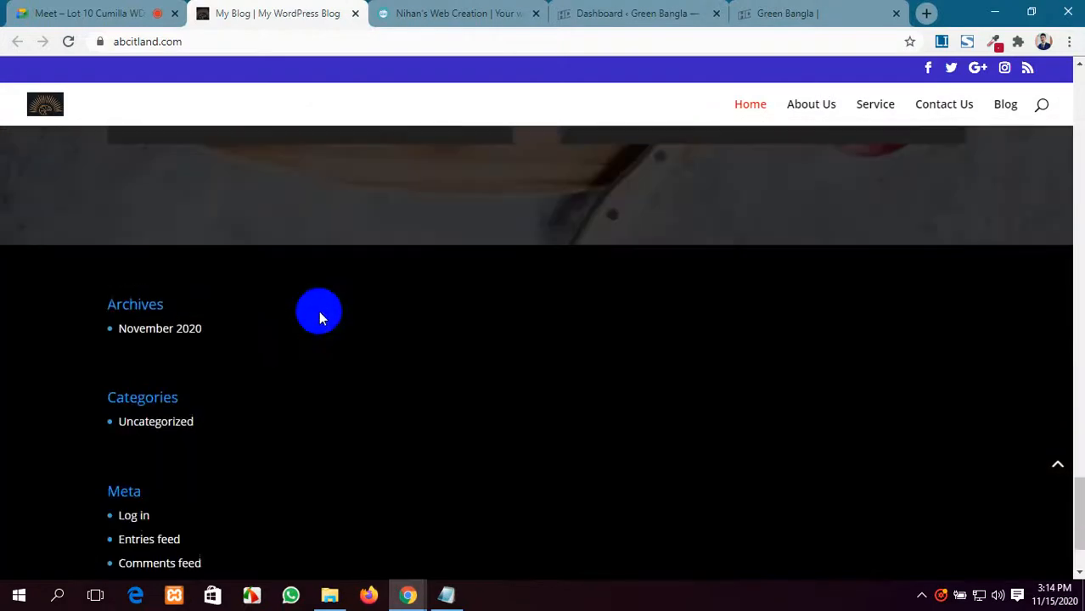
pyautogui.scroll(4, 806, 152)
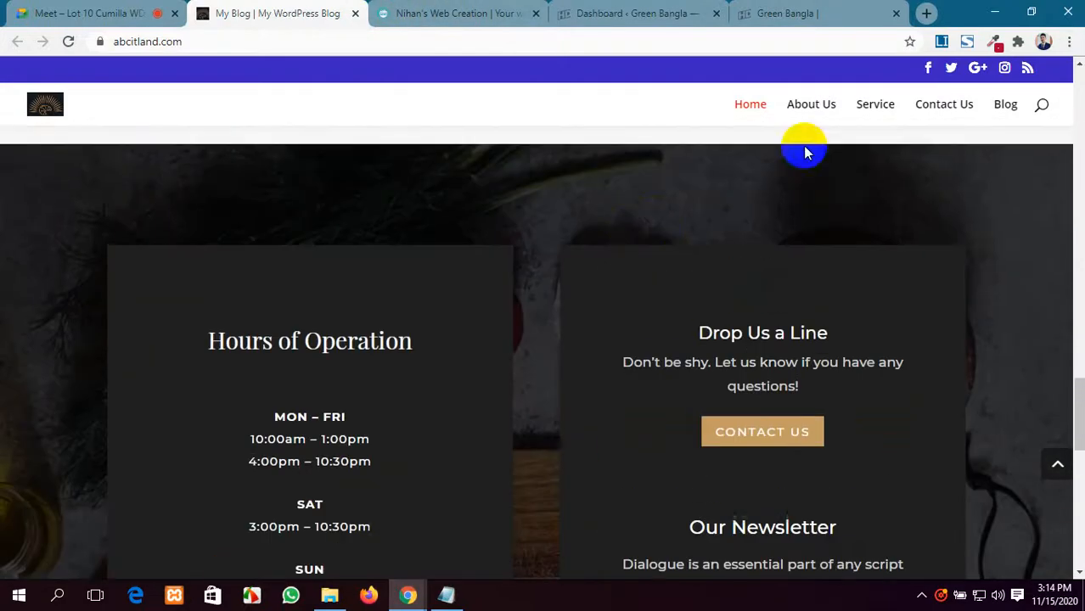
pyautogui.click(883, 103)
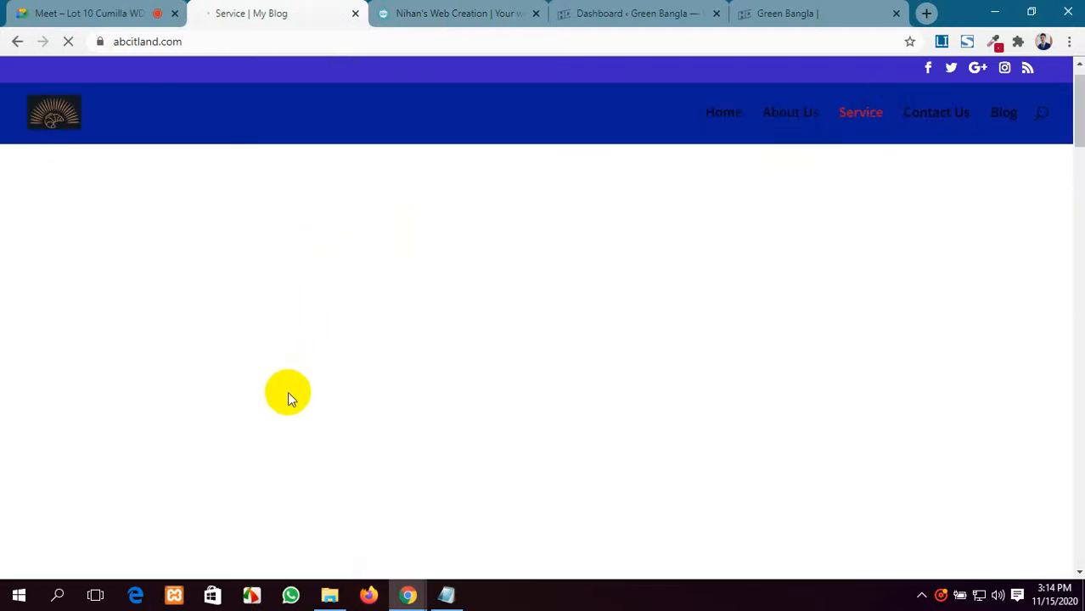
# Look over the Web Creation site's home page and go to its Contact Us page.
pyautogui.click(432, 14)
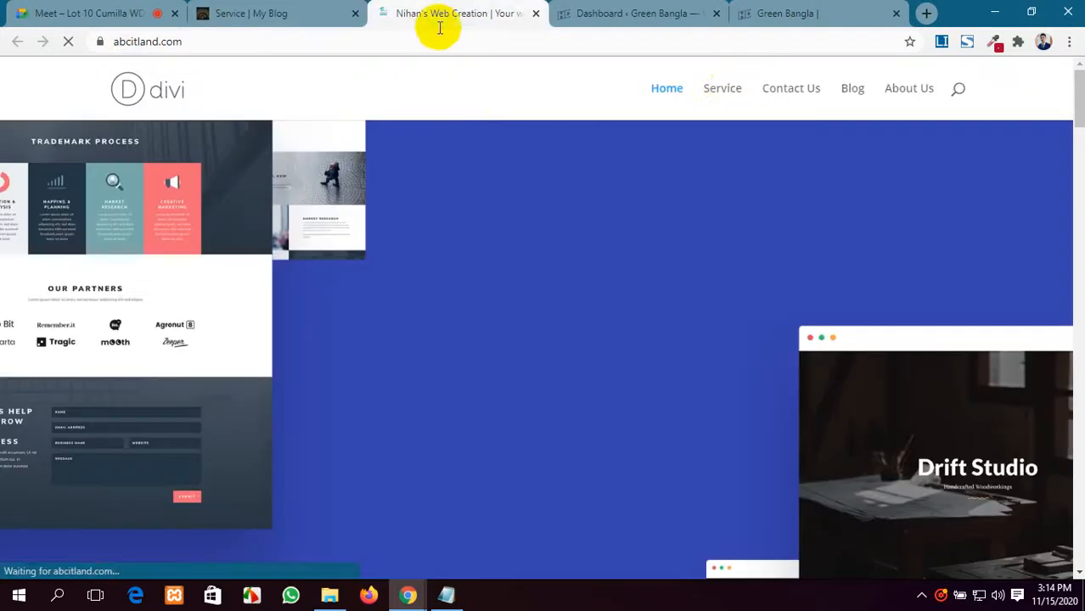
pyautogui.scroll(-11, 449, 354)
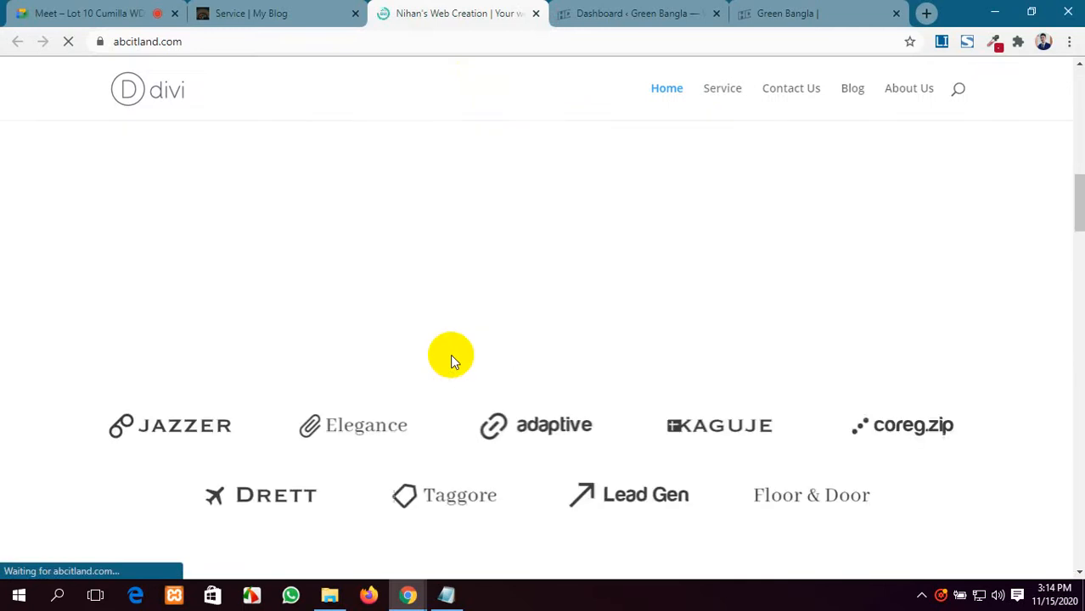
pyautogui.scroll(11, 450, 354)
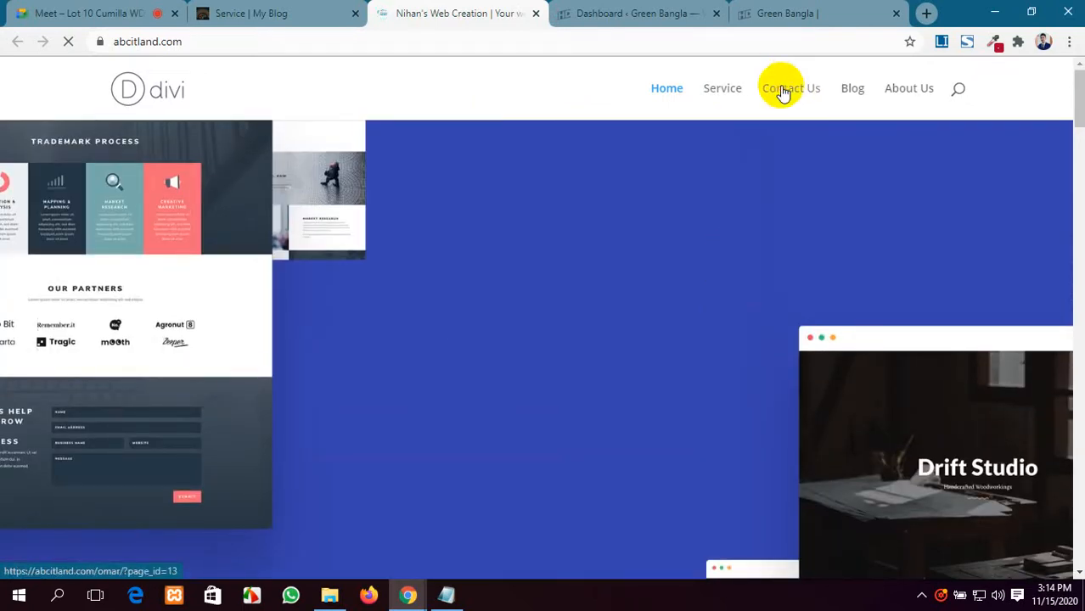
pyautogui.click(783, 94)
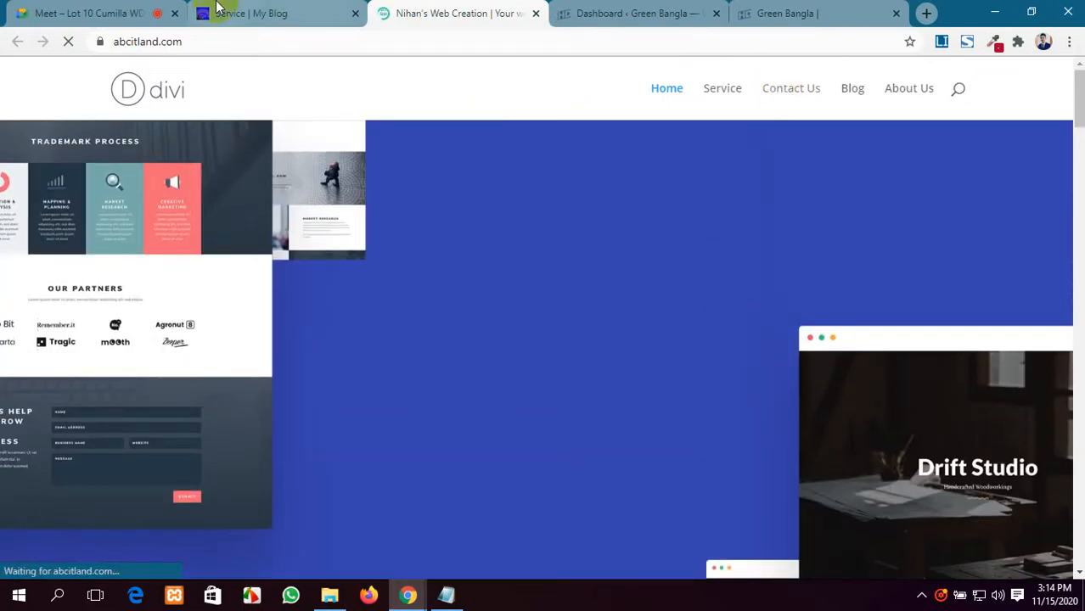
# Examine the restaurant site's Service page from the Our Services heading through the numbered dishes to the contact form.
pyautogui.click(222, 11)
pyautogui.scroll(-6, 418, 268)
pyautogui.scroll(2, 435, 380)
pyautogui.scroll(4, 434, 378)
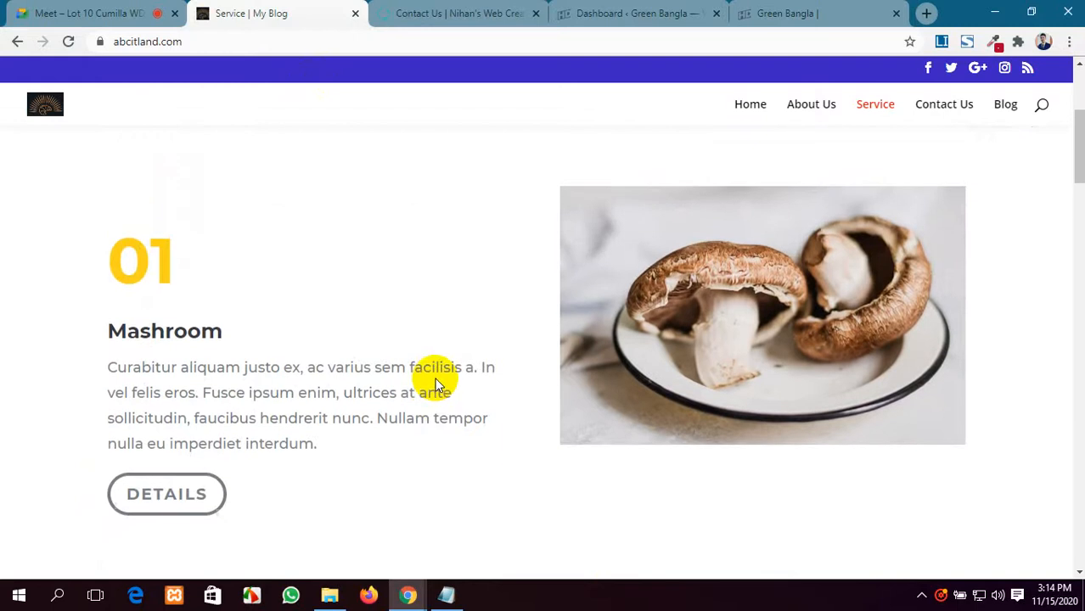
pyautogui.scroll(-8, 434, 377)
pyautogui.scroll(-10, 435, 384)
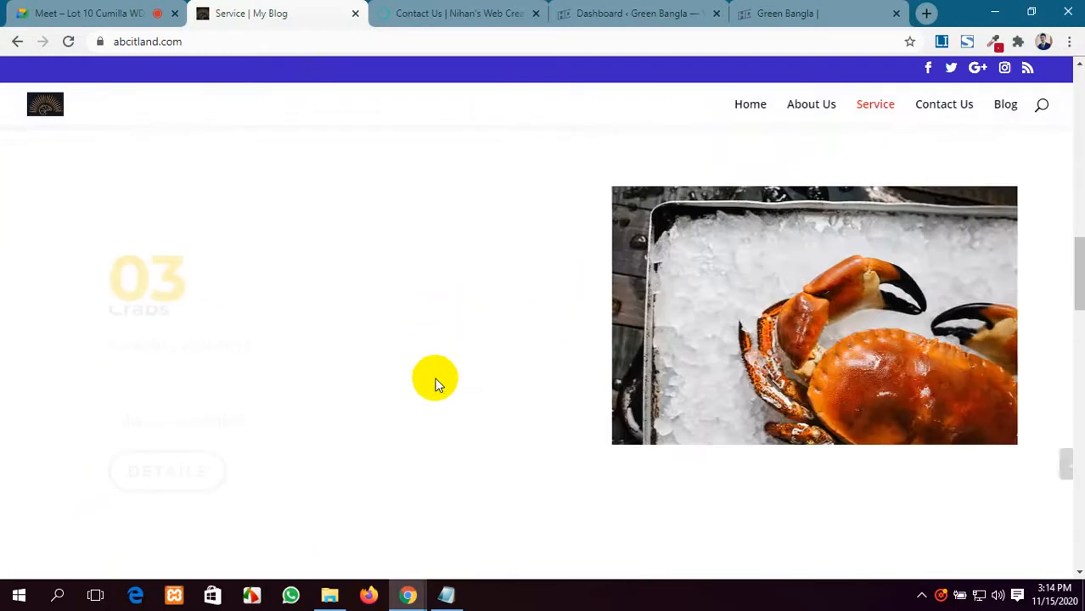
pyautogui.scroll(-3, 435, 384)
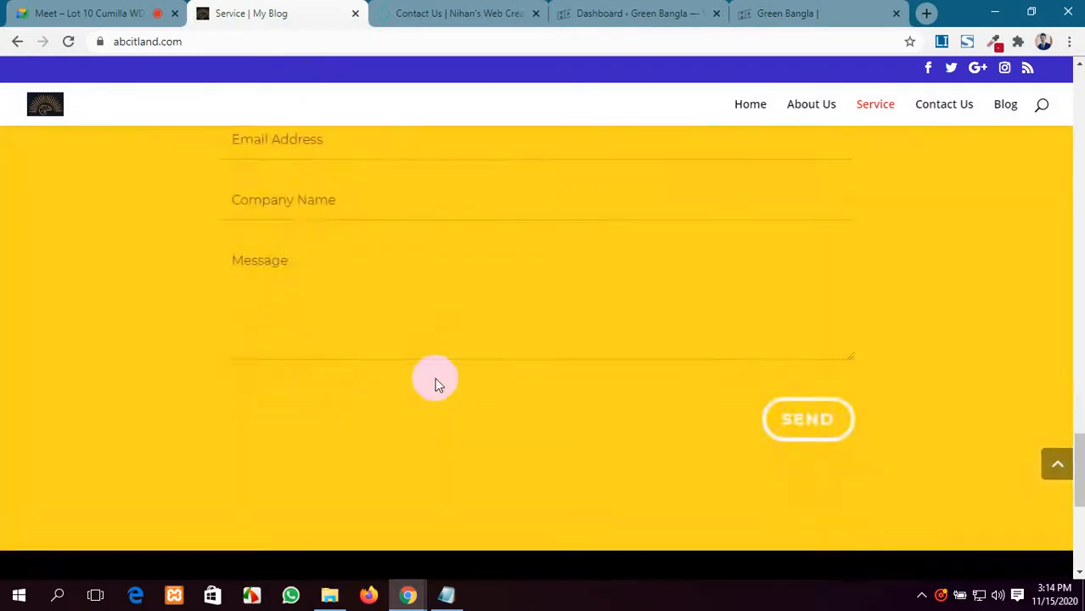
pyautogui.scroll(10, 435, 383)
pyautogui.scroll(10, 435, 382)
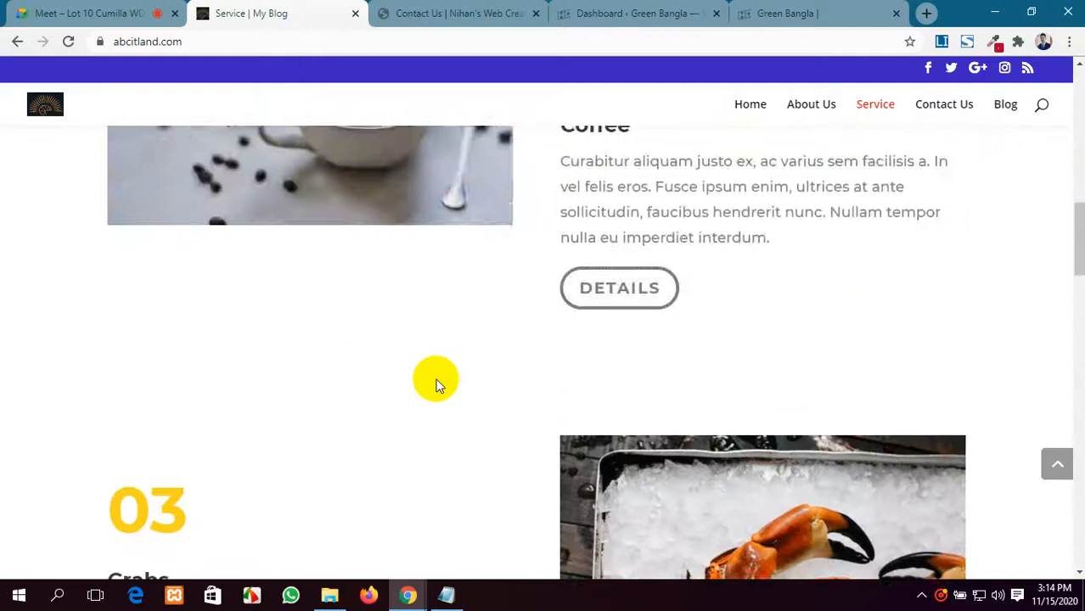
pyautogui.scroll(-2, 315, 308)
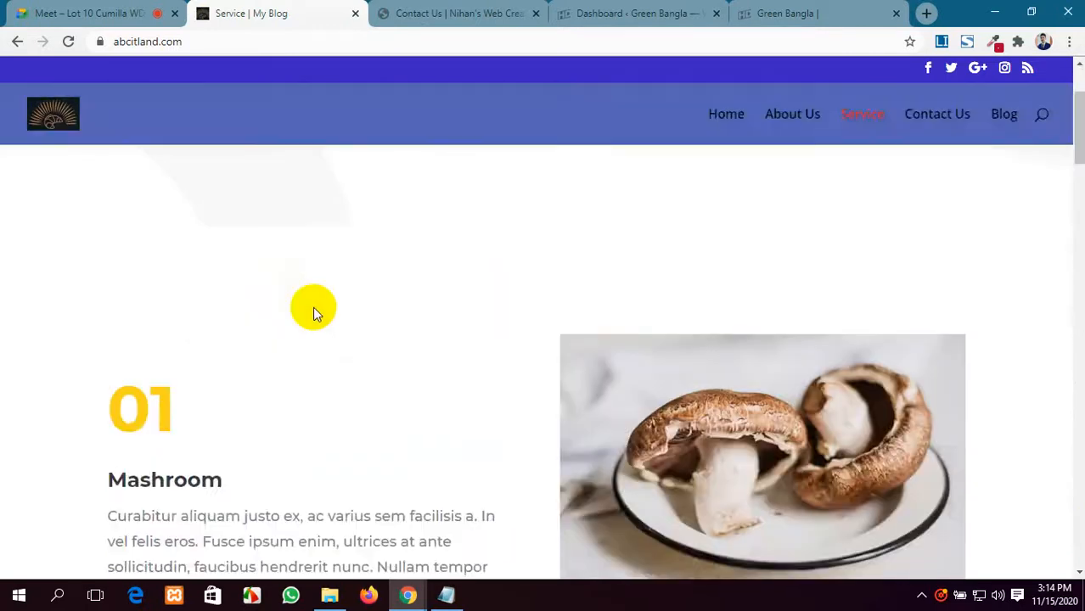
pyautogui.scroll(2, 315, 308)
# Check the email form and contact details on the Web Creation site's Contact Us page.
pyautogui.click(466, 13)
pyautogui.scroll(-4, 433, 264)
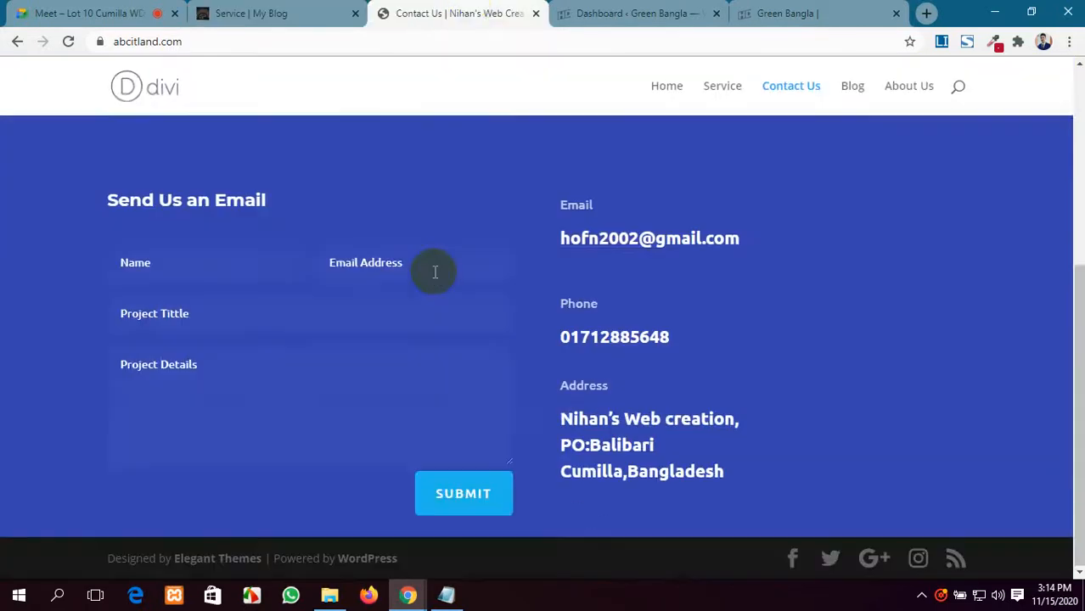
pyautogui.scroll(4, 434, 272)
# Close the restaurant site's Service page and the Web Creation Contact Us page to return to the meeting chat.
pyautogui.click(319, 9)
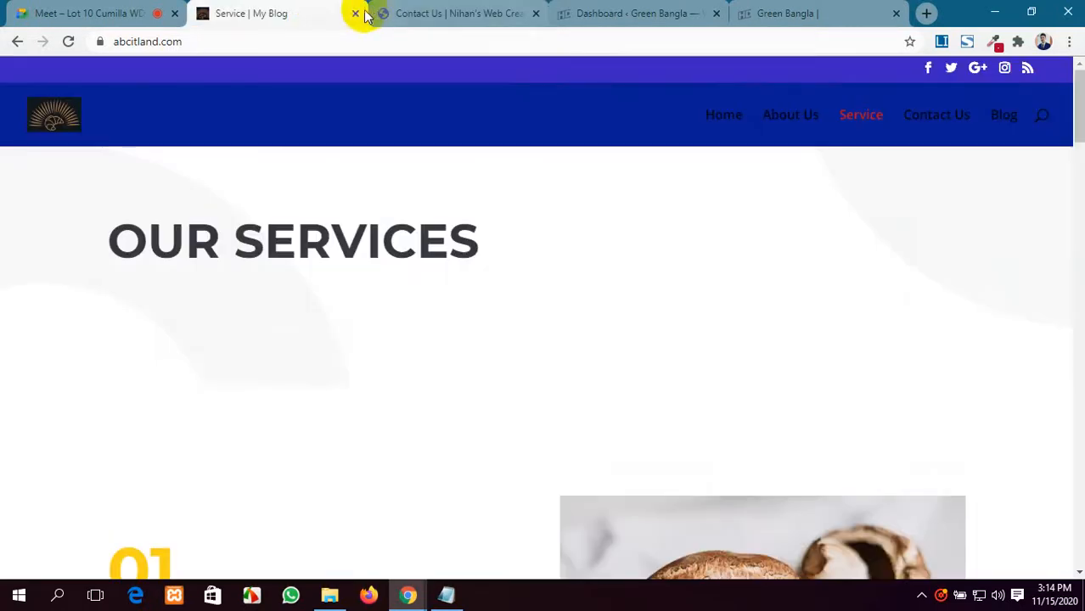
pyautogui.click(357, 13)
pyautogui.click(356, 13)
pyautogui.click(357, 13)
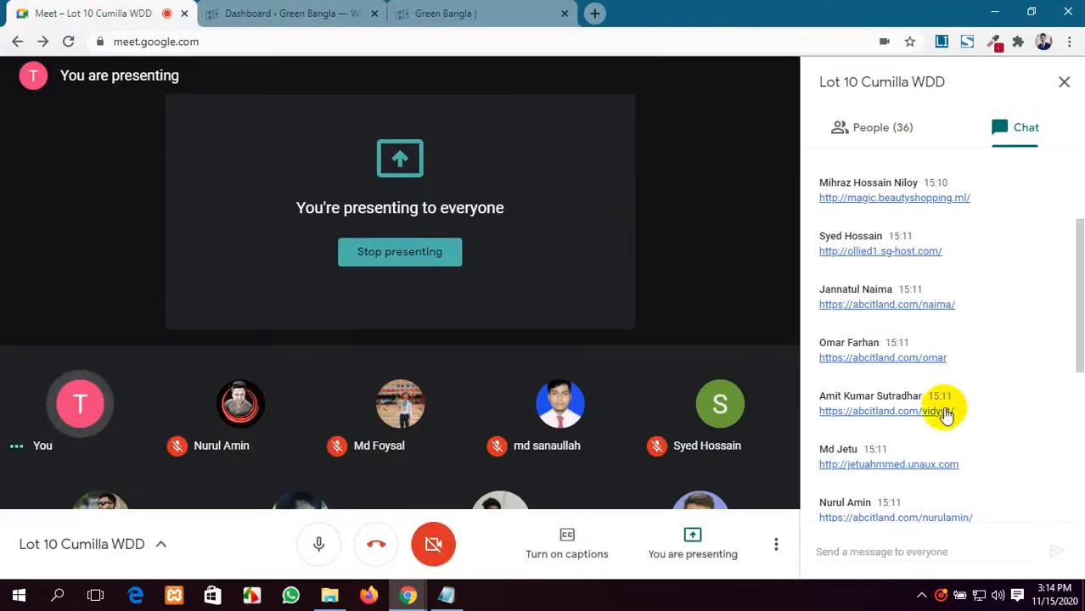
# Open the abcitland.com/vidyut and unaux.com links from the meeting chat and bring up the abcitland.com/vidyut site.
pyautogui.scroll(-1, 934, 399)
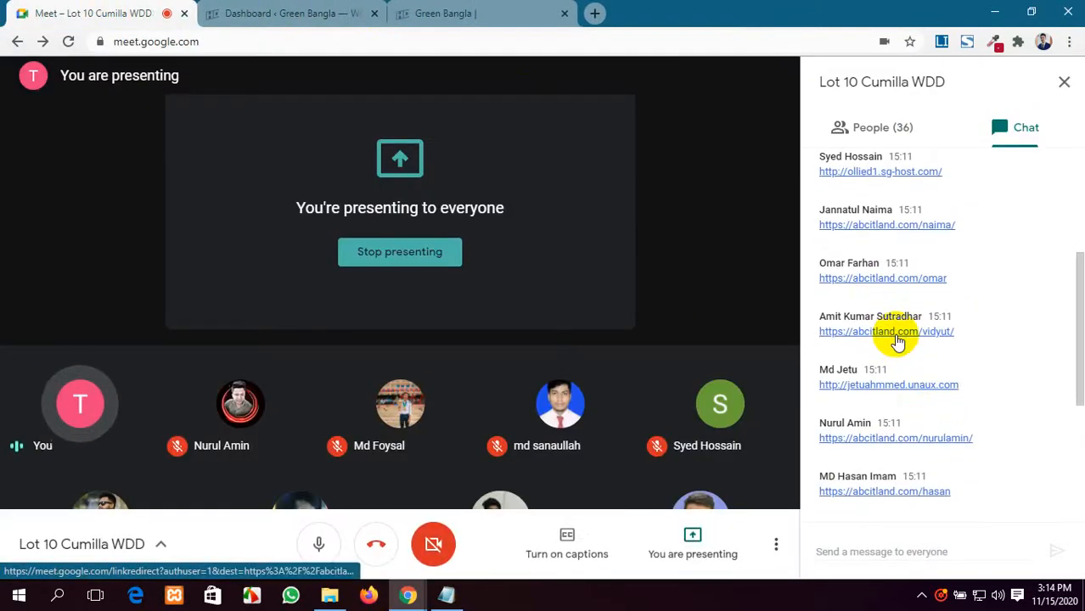
pyautogui.click(898, 340)
pyautogui.click(887, 386)
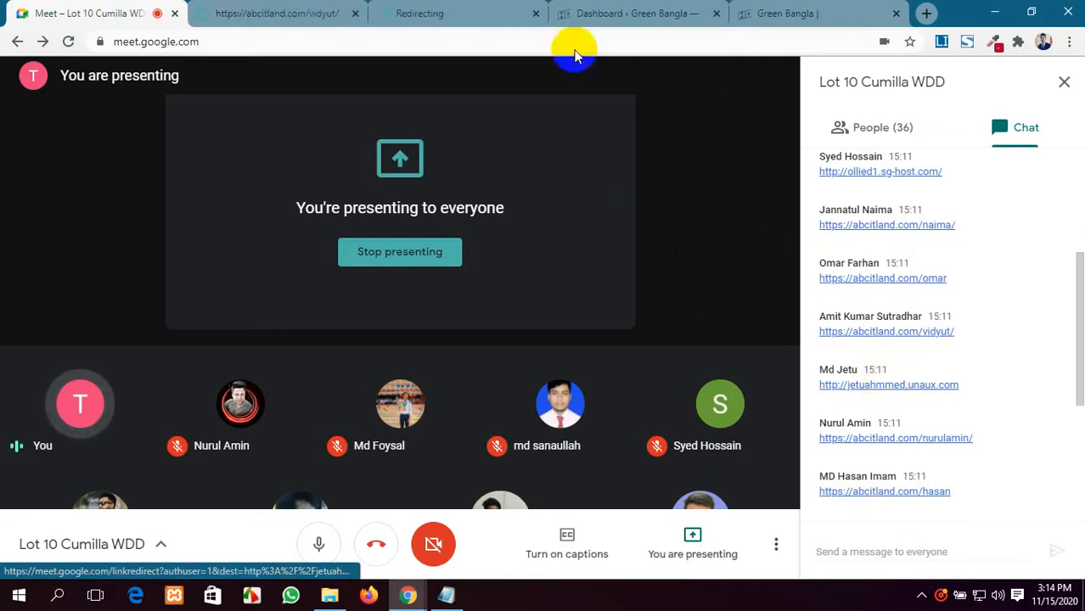
pyautogui.click(312, 8)
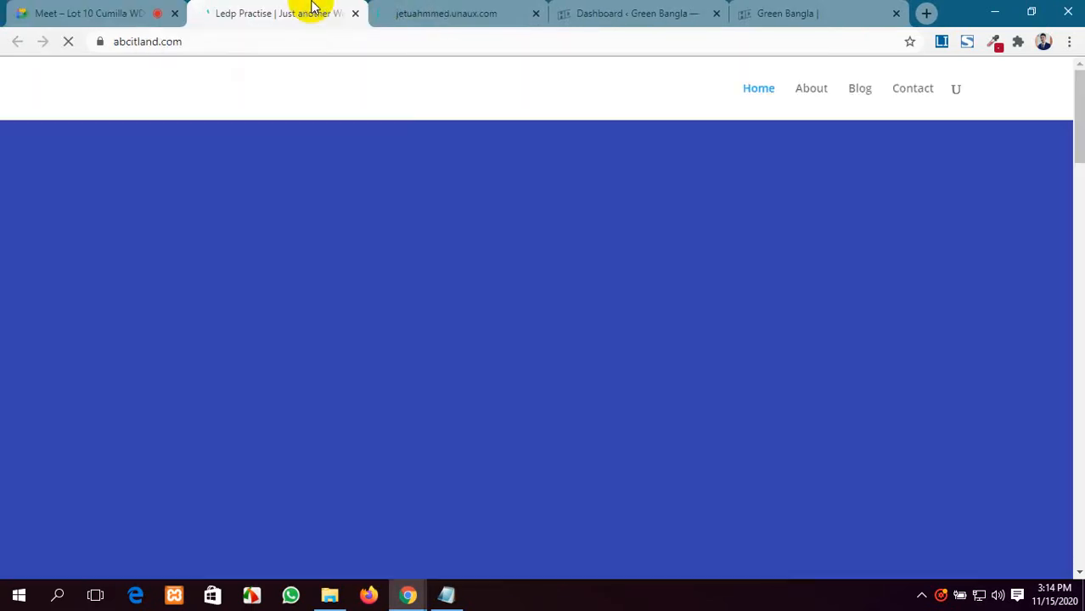
# Review the Ledp Practise home page, including its services, Recent Work and Let's Work Together sections.
pyautogui.scroll(-5, 535, 364)
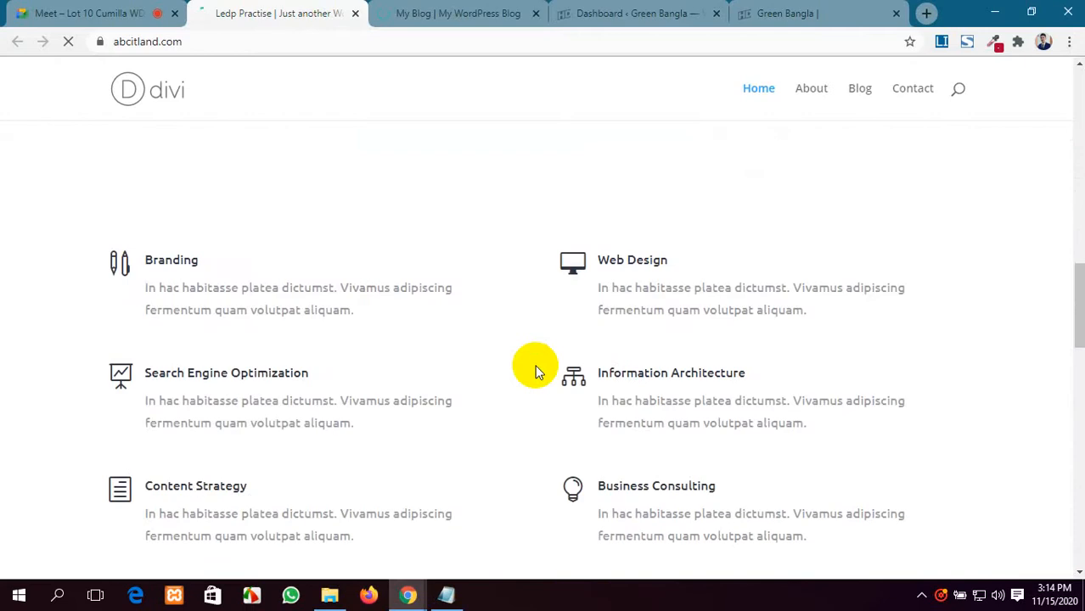
pyautogui.scroll(-10, 535, 371)
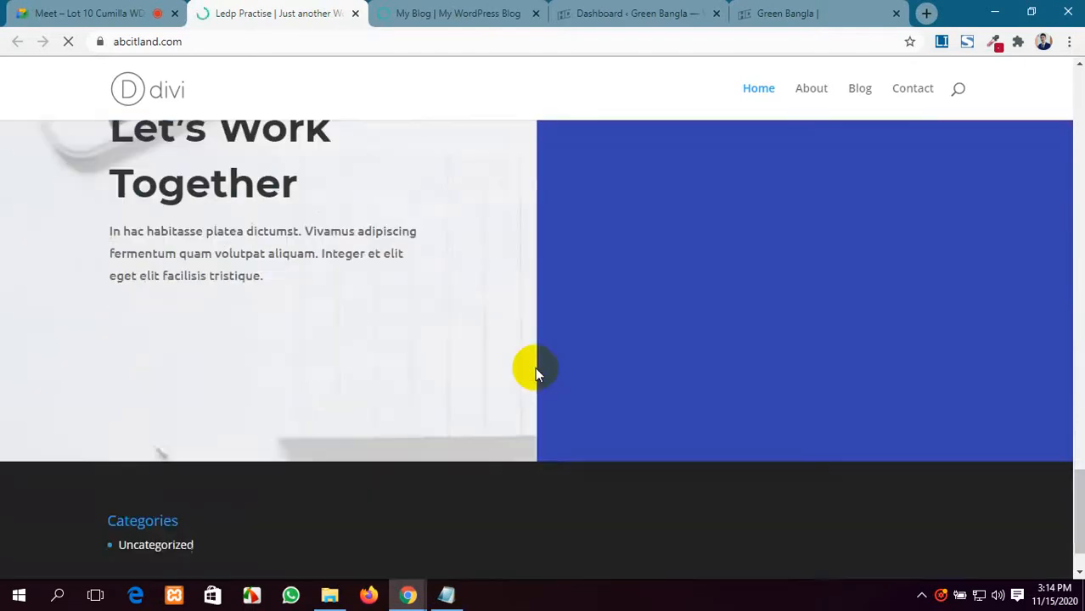
pyautogui.scroll(8, 534, 373)
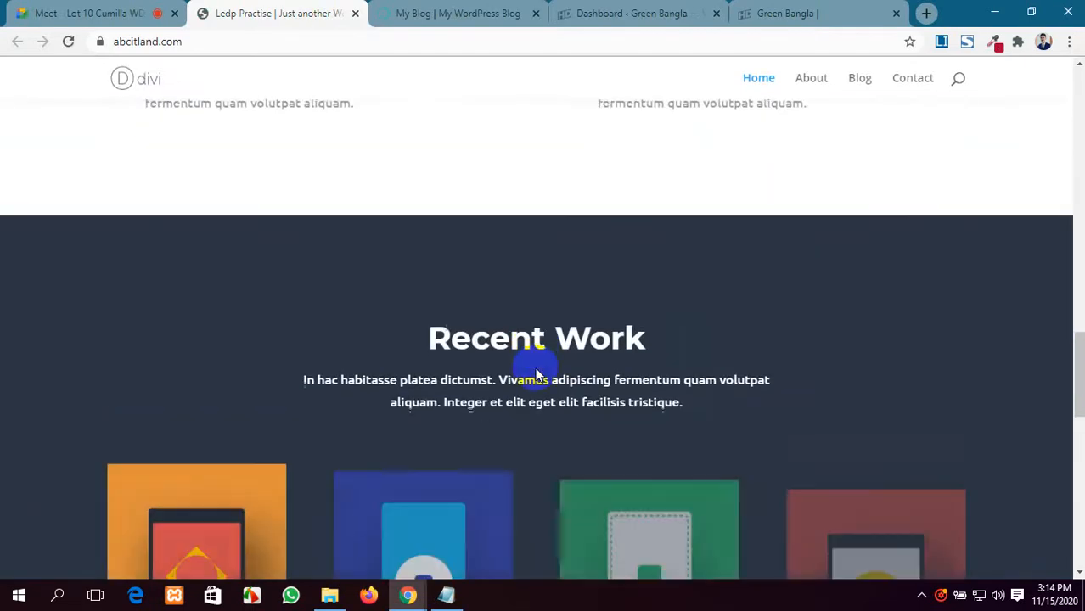
pyautogui.scroll(-5, 534, 371)
pyautogui.scroll(10, 535, 370)
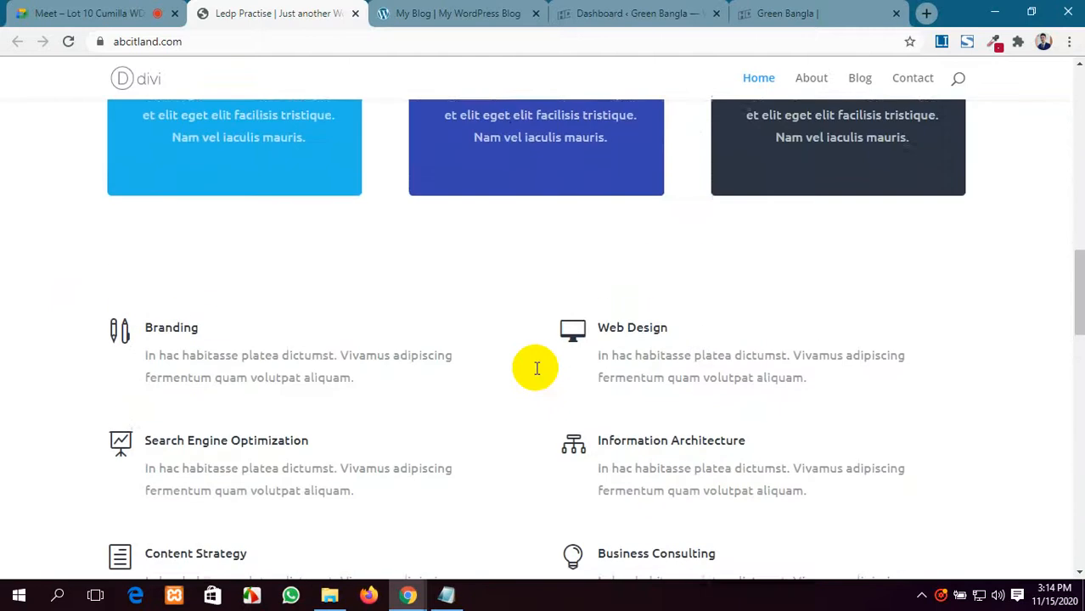
pyautogui.scroll(10, 536, 369)
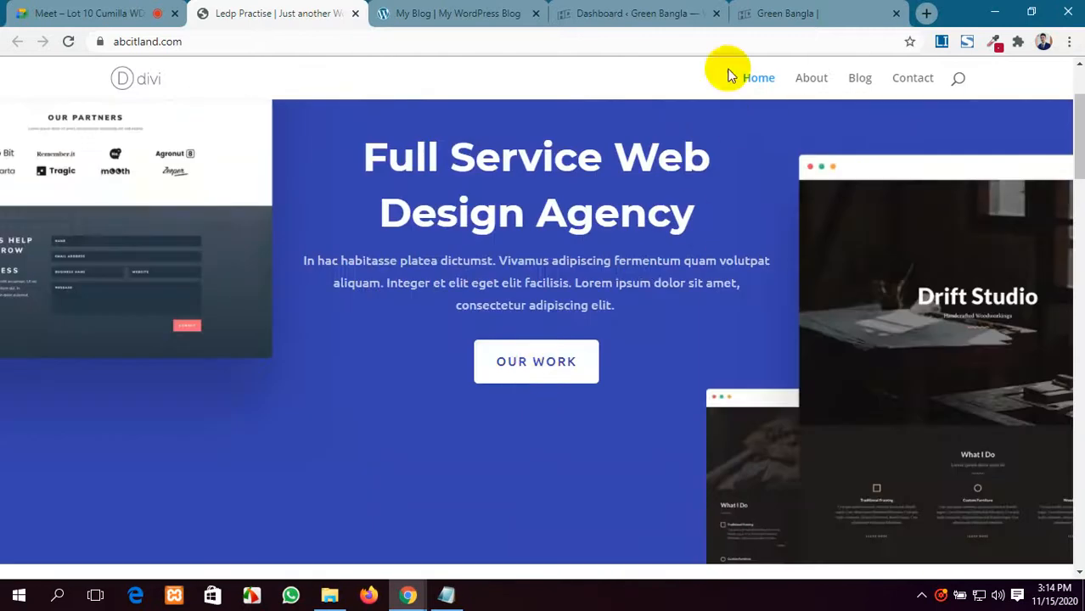
# Review the My Blog home page on unaux.com, including its What We Do, services, Recent Work and Let's Work Together sections.
pyautogui.click(475, 12)
pyautogui.scroll(-6, 463, 386)
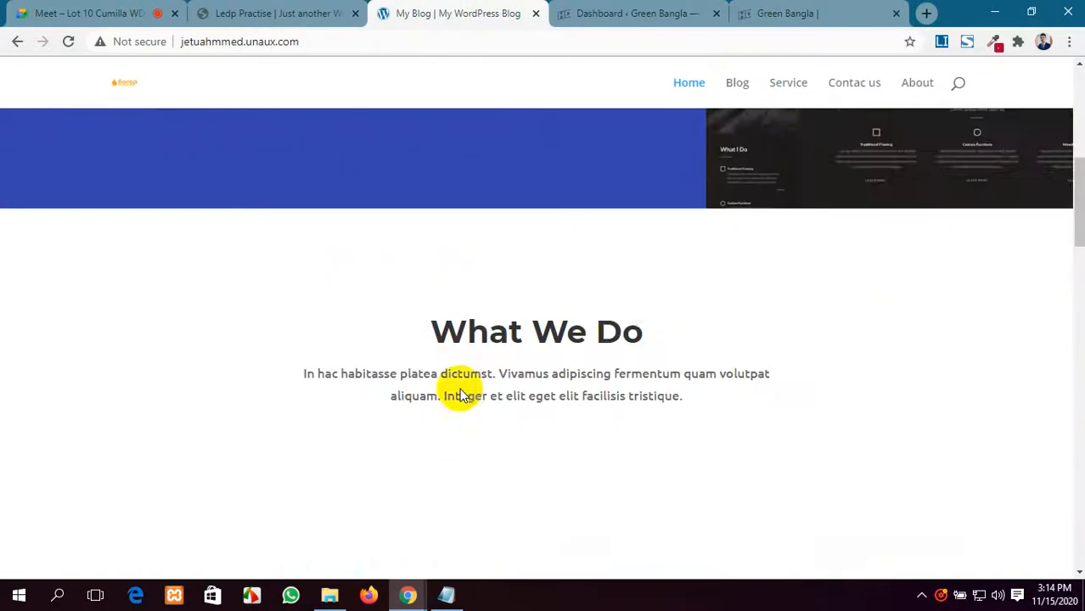
pyautogui.scroll(-2, 460, 393)
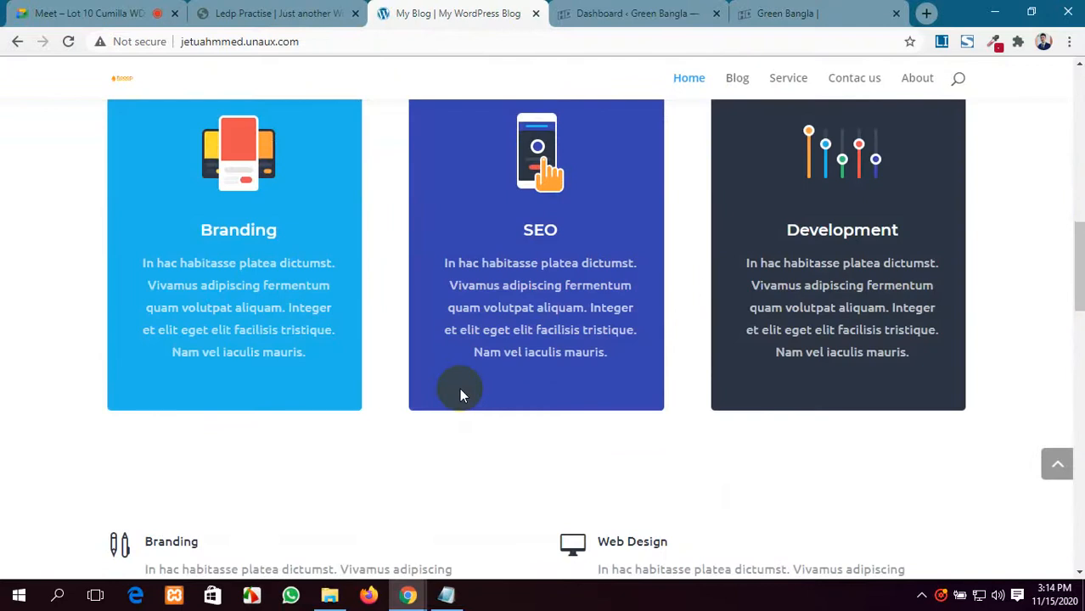
pyautogui.scroll(-10, 460, 388)
pyautogui.scroll(-4, 459, 388)
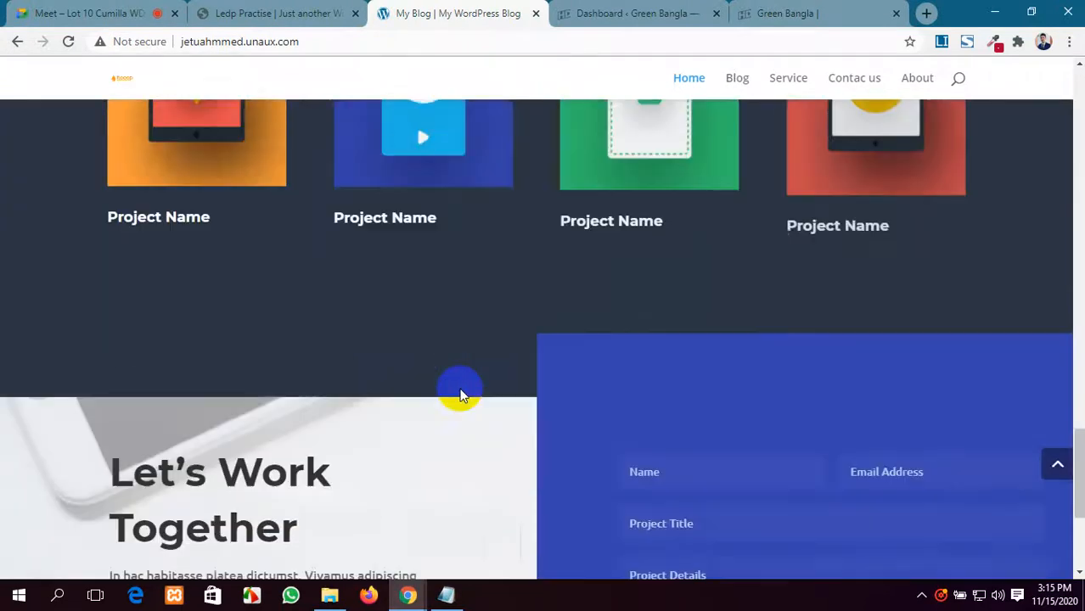
pyautogui.scroll(6, 459, 388)
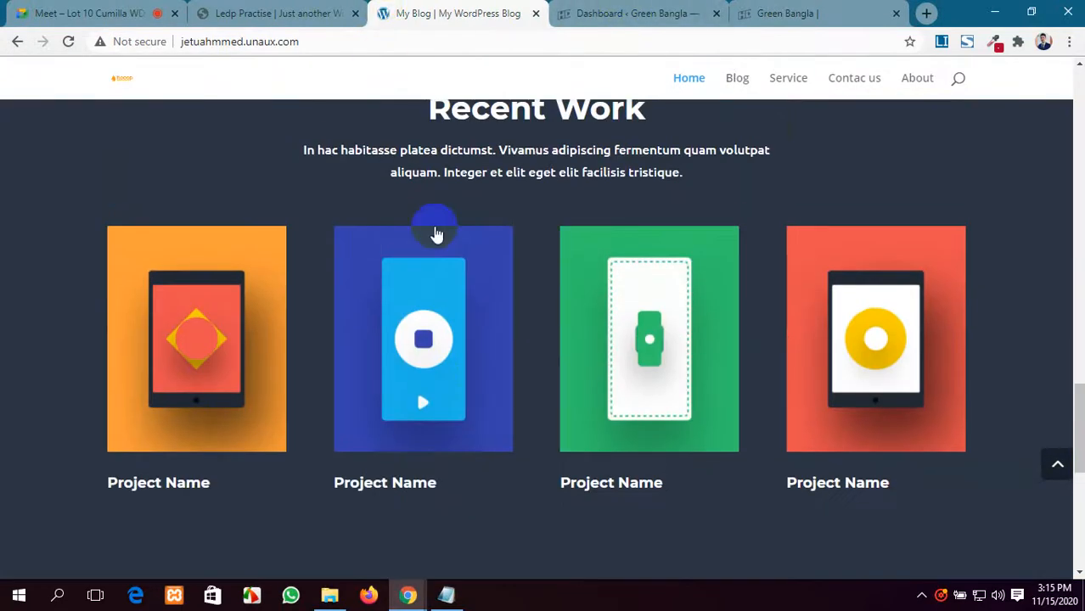
pyautogui.scroll(6, 435, 234)
# Open the My Blog site's Contac us page and look it over from the heading down to the footer.
pyautogui.click(852, 82)
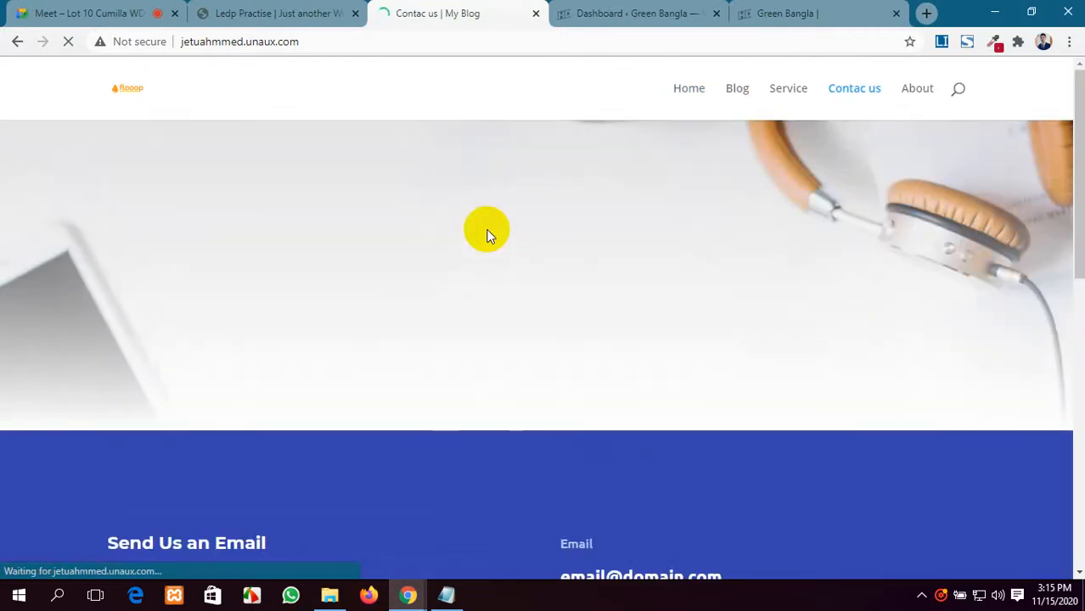
pyautogui.scroll(-10, 486, 235)
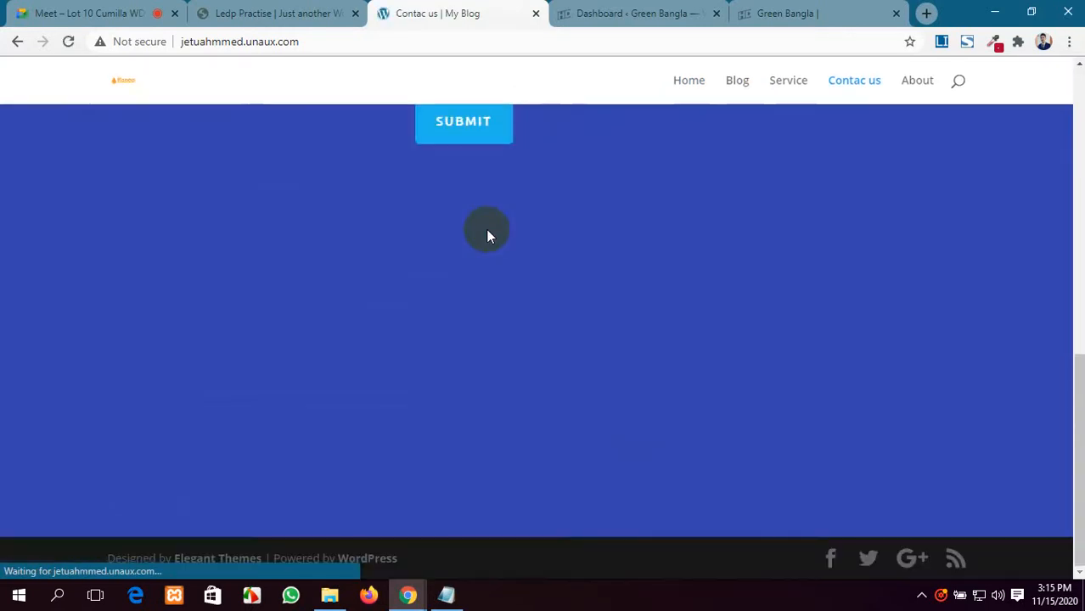
pyautogui.scroll(10, 487, 235)
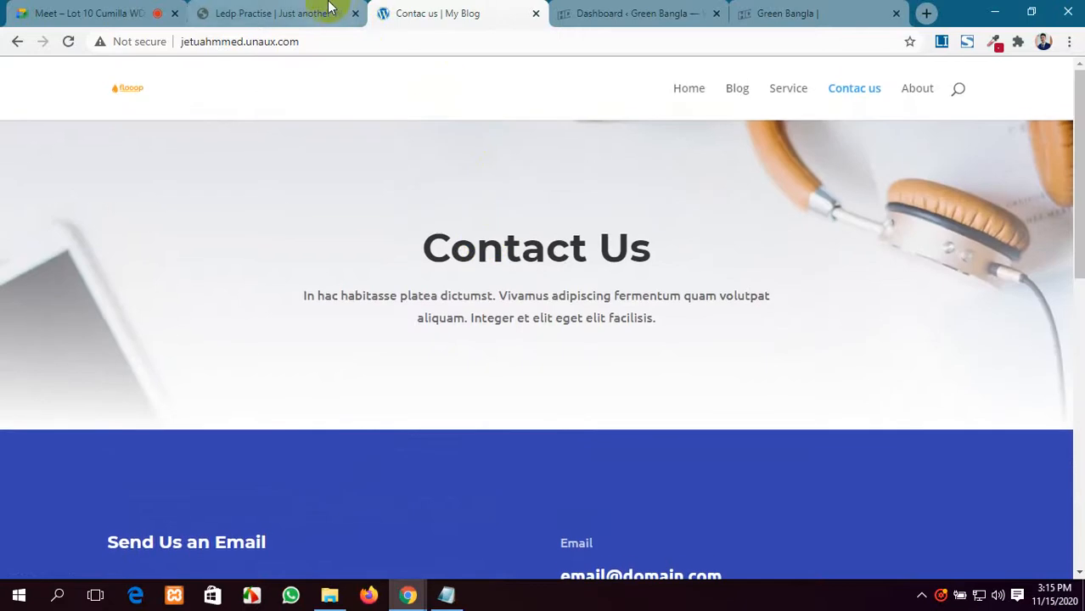
# Return to the Ledp Practise home page and recheck its Recent Work section against the My Blog site.
pyautogui.click(331, 13)
pyautogui.scroll(-10, 472, 233)
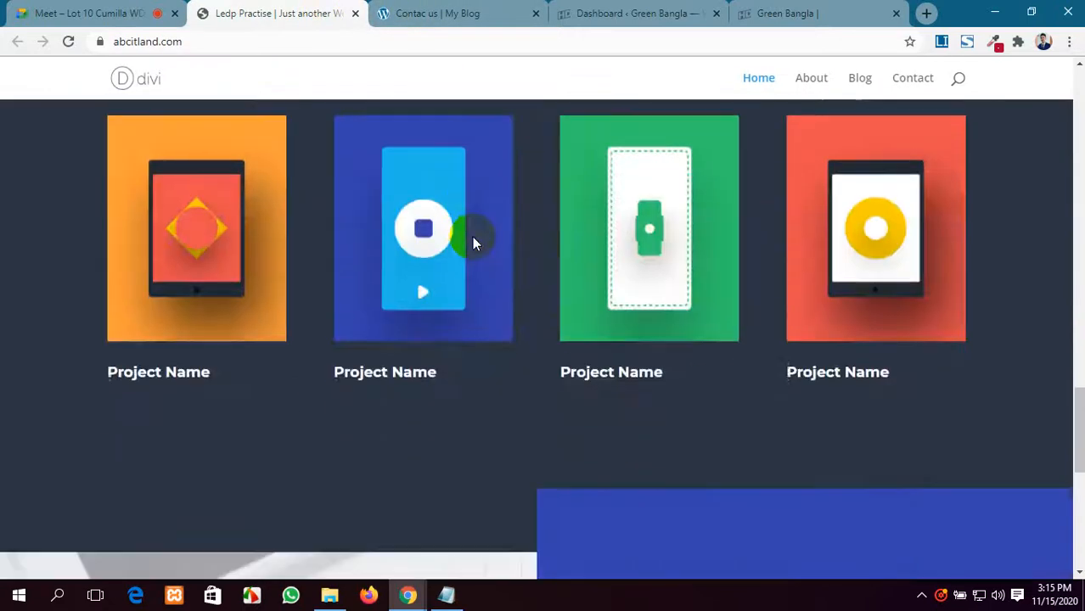
pyautogui.scroll(-5, 472, 237)
# Close the Ledp Practise and My Blog sites to return to the meeting chat.
pyautogui.click(400, 14)
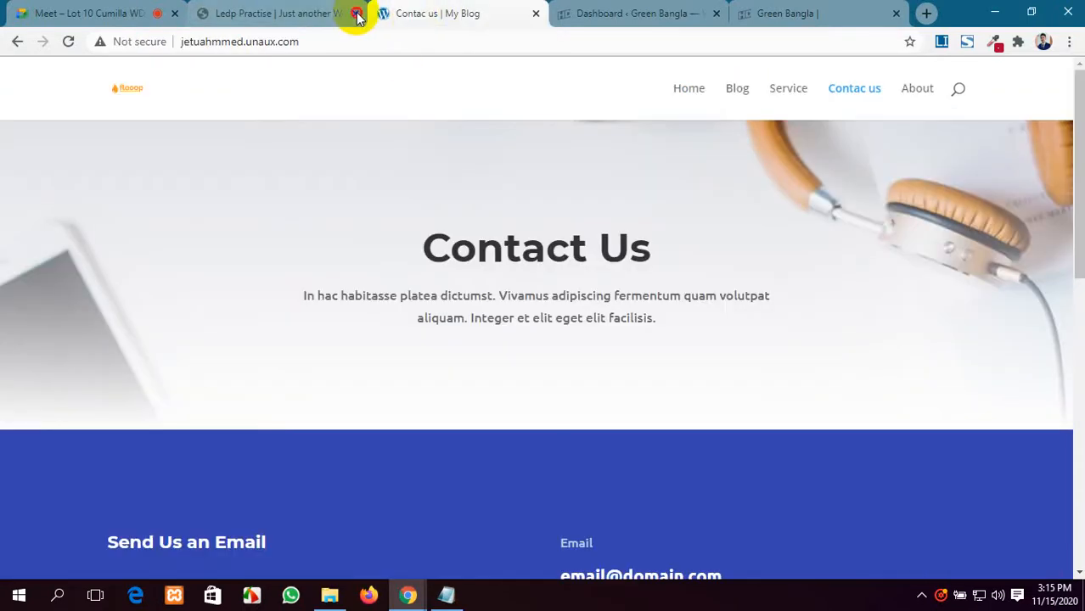
pyautogui.click(355, 12)
pyautogui.click(356, 13)
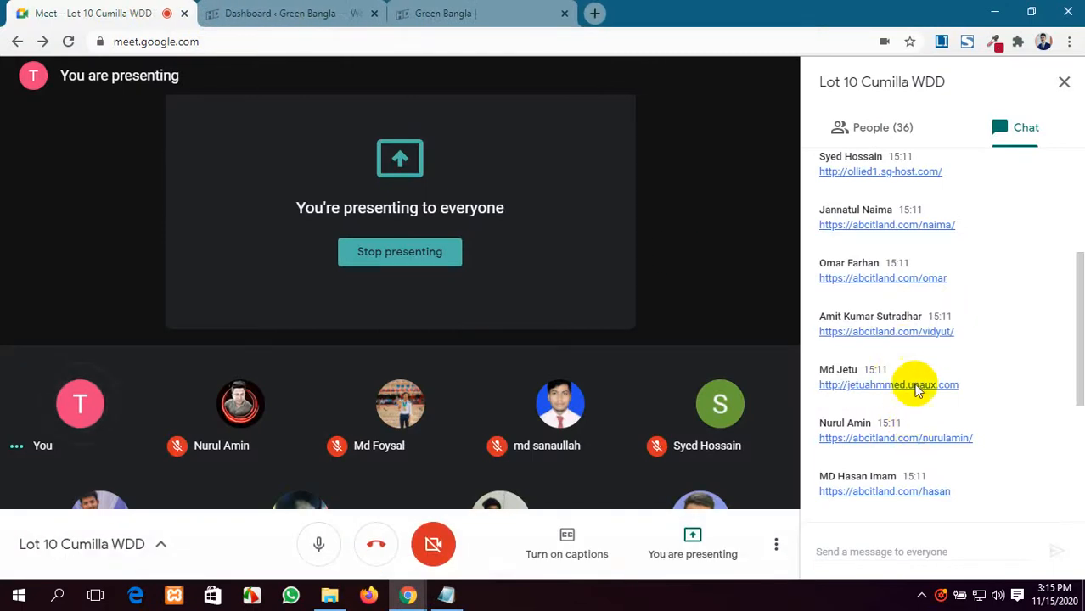
# Open the five remaining abcitland.com site links posted below the unaux.com link in the meeting chat, each in its own tab.
pyautogui.scroll(-1, 912, 315)
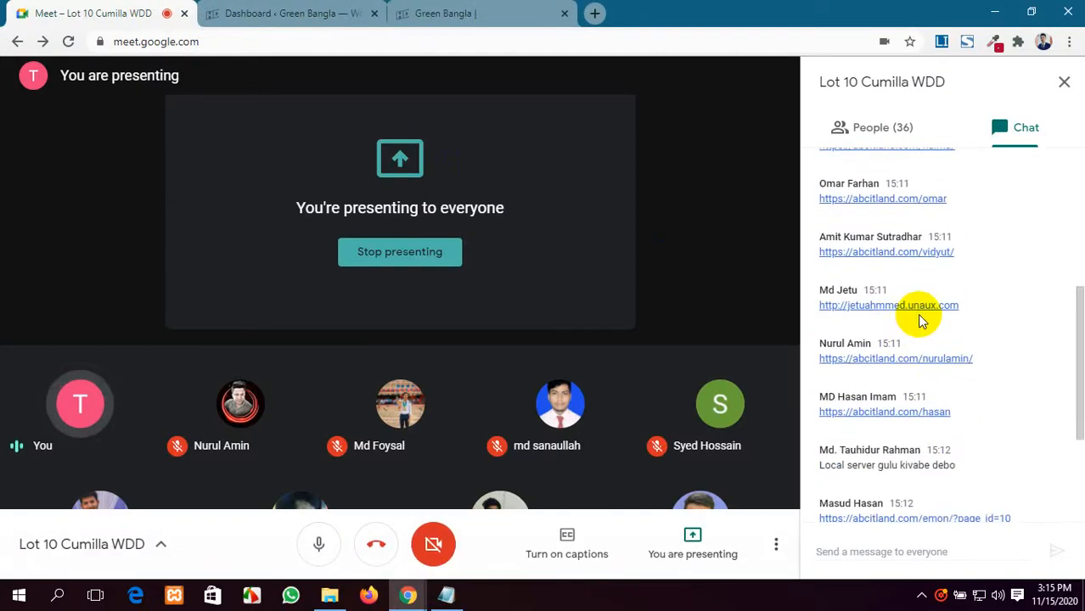
pyautogui.click(927, 358)
pyautogui.click(916, 413)
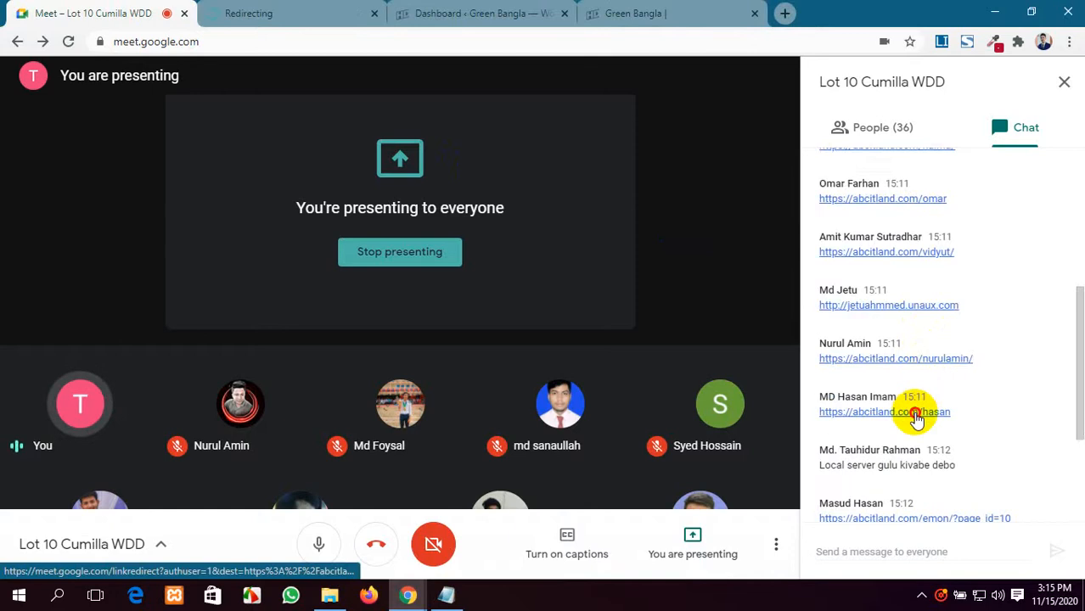
pyautogui.scroll(-1, 916, 418)
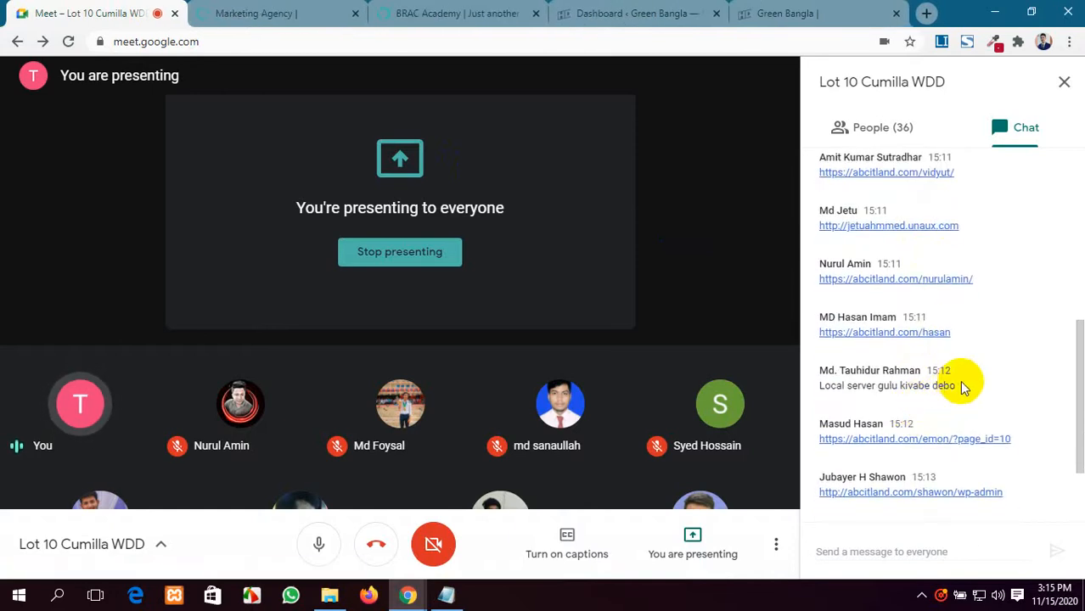
pyautogui.click(872, 439)
pyautogui.scroll(-1, 890, 441)
pyautogui.click(897, 419)
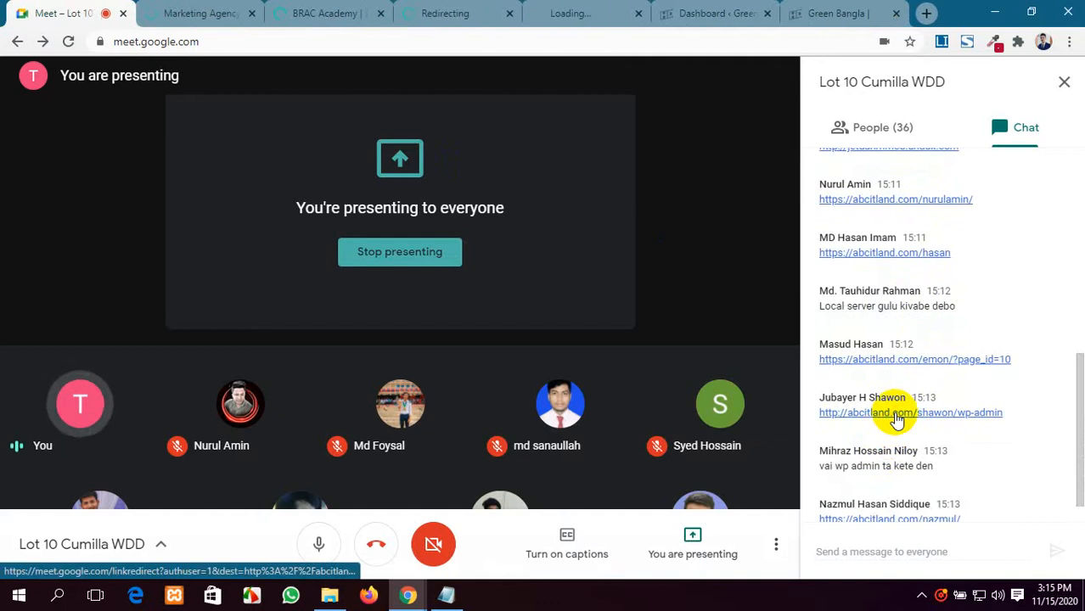
pyautogui.scroll(-1, 897, 419)
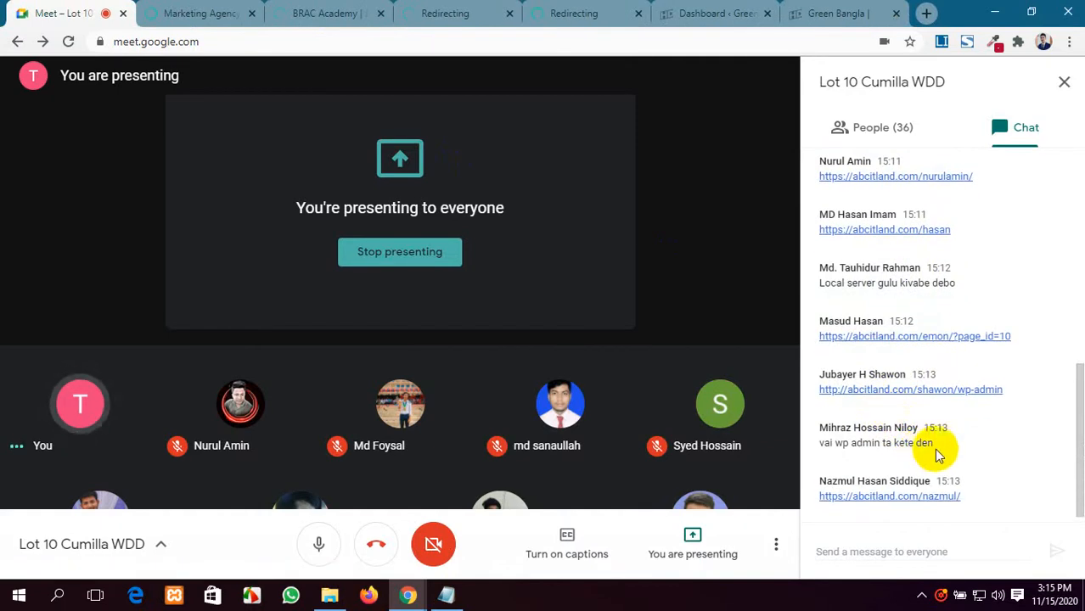
pyautogui.click(914, 504)
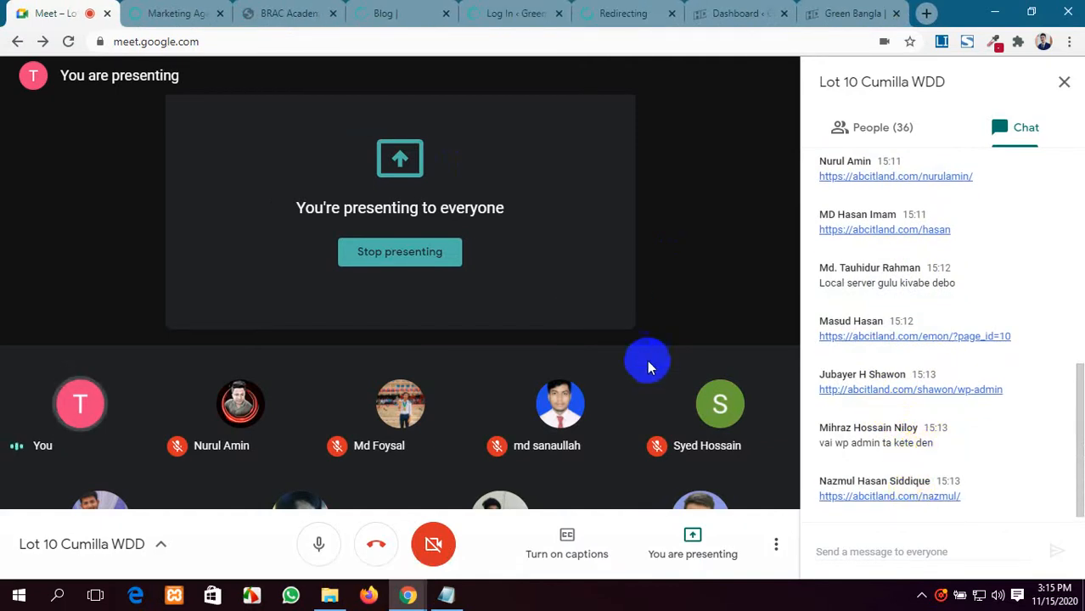
# Look through the meeting's participant list down to its end.
pyautogui.click(883, 131)
pyautogui.scroll(-5, 898, 506)
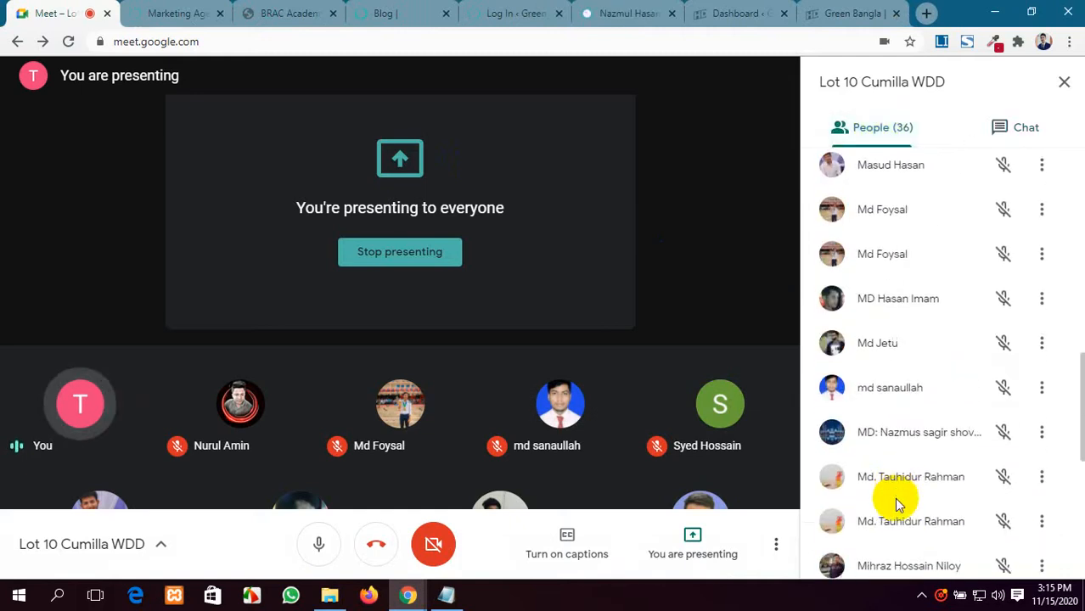
pyautogui.scroll(-5, 898, 505)
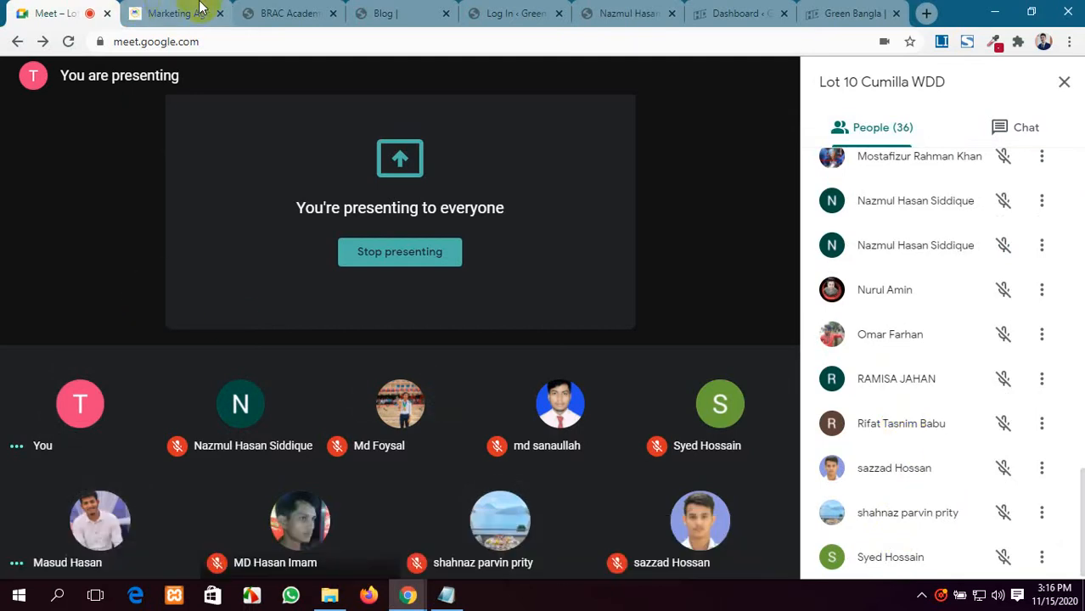
# Review the Marketing Agency home page, including its Our Services section, Let's Work Together form and footer widgets.
pyautogui.click(183, 12)
pyautogui.scroll(-15, 456, 309)
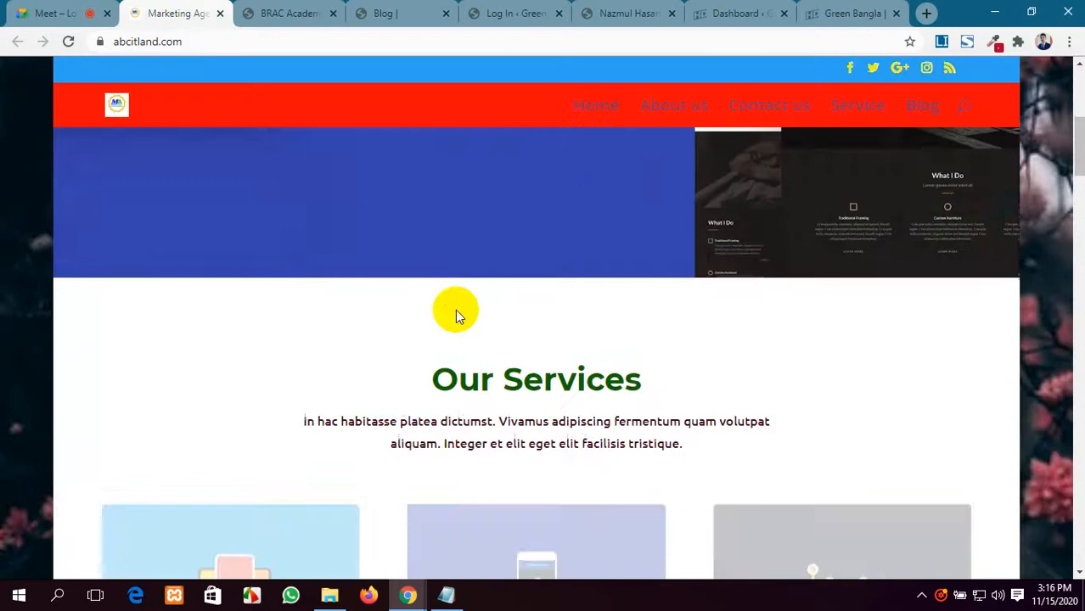
pyautogui.scroll(-15, 455, 309)
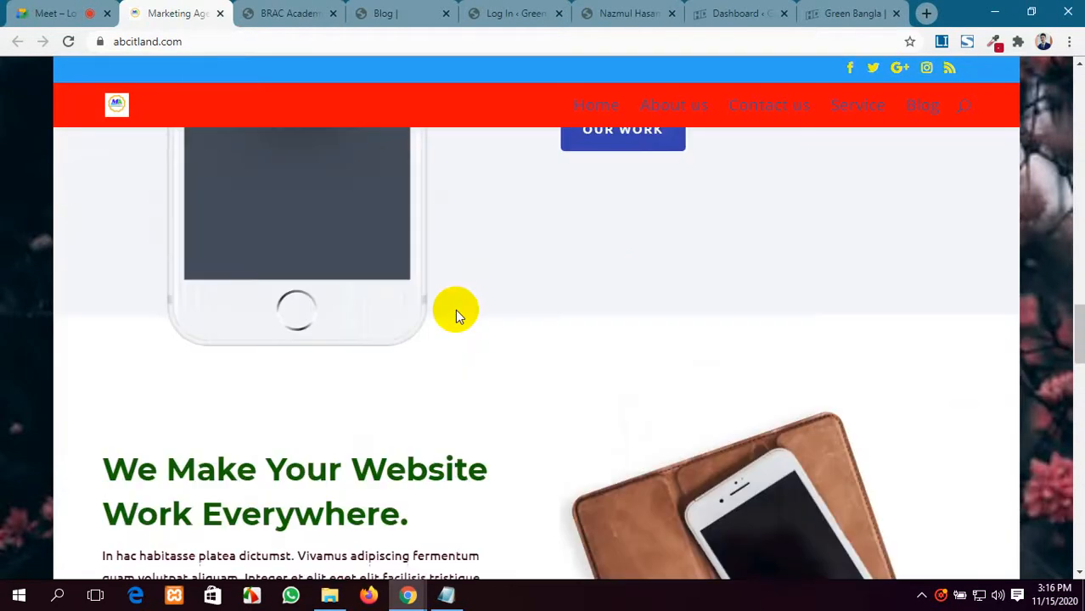
pyautogui.scroll(-10, 457, 311)
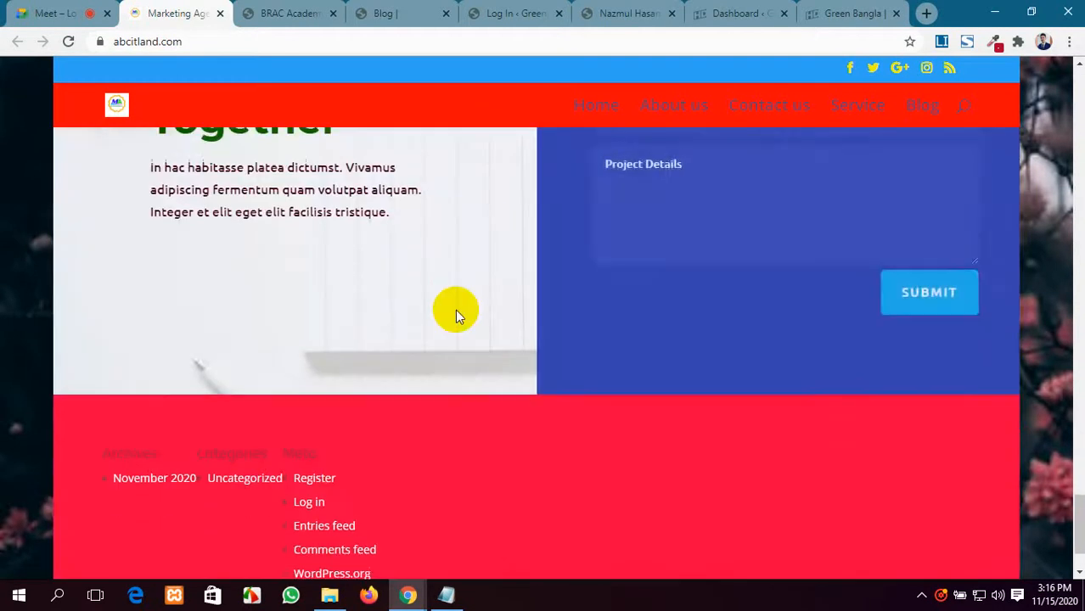
pyautogui.scroll(5, 457, 315)
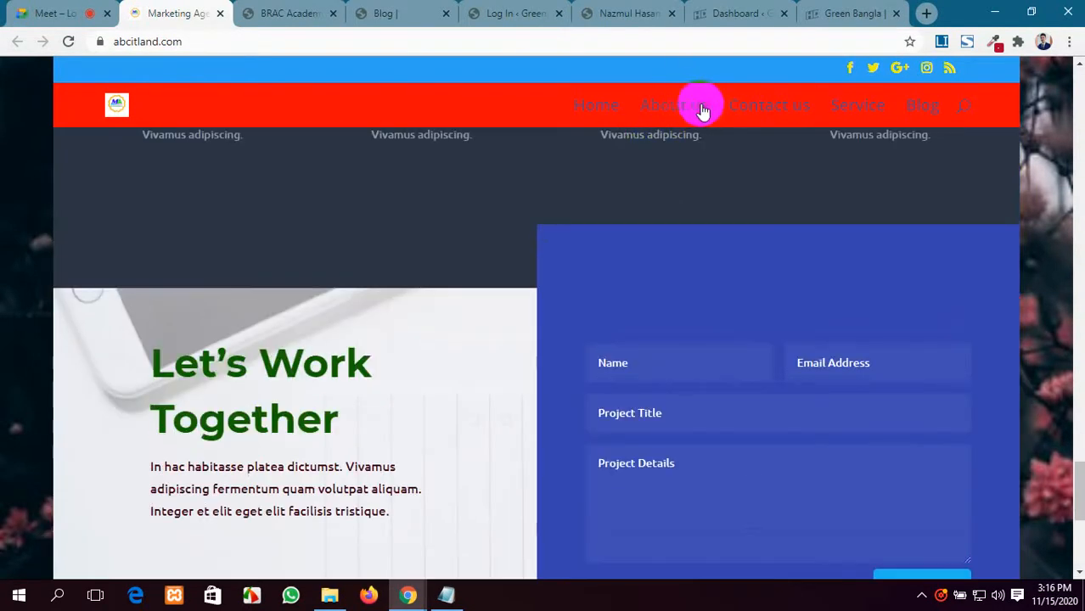
# Open the Marketing Agency site's Contact us page and check its map, email form and contact details.
pyautogui.click(764, 112)
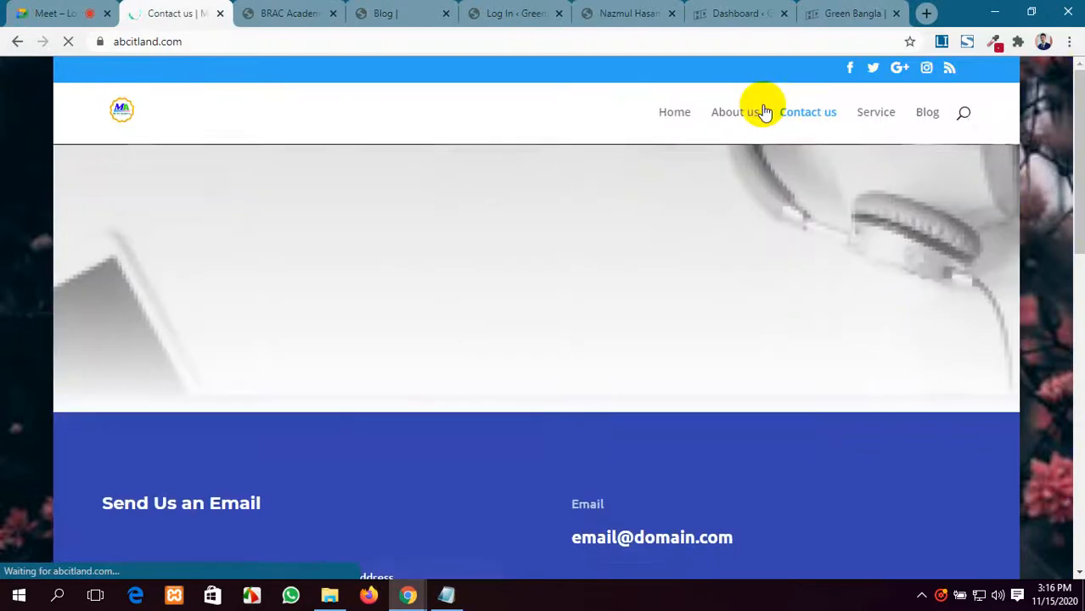
pyautogui.scroll(-10, 433, 332)
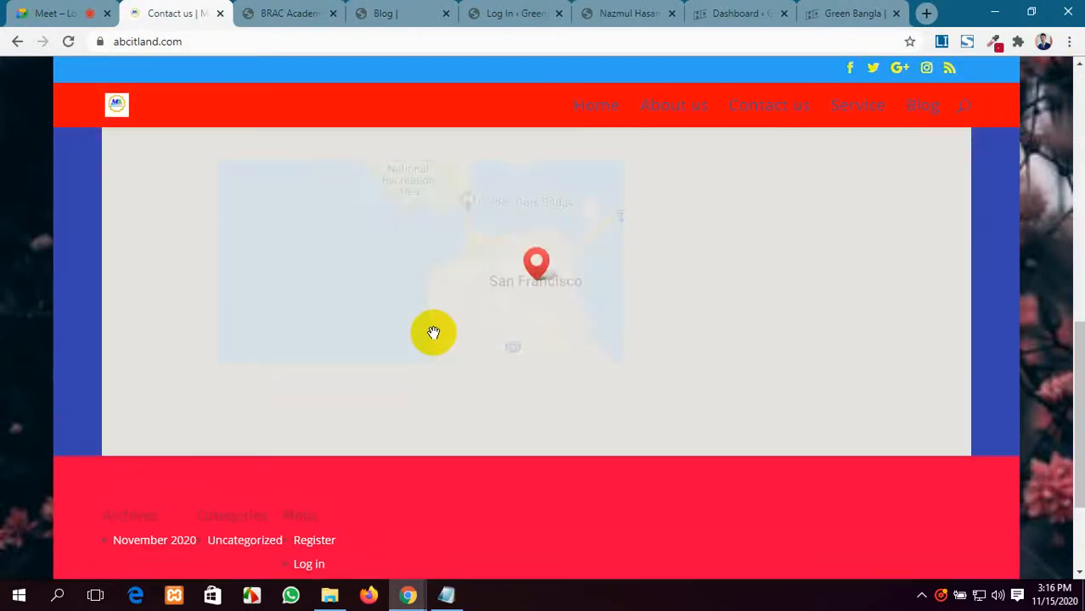
pyautogui.scroll(10, 984, 483)
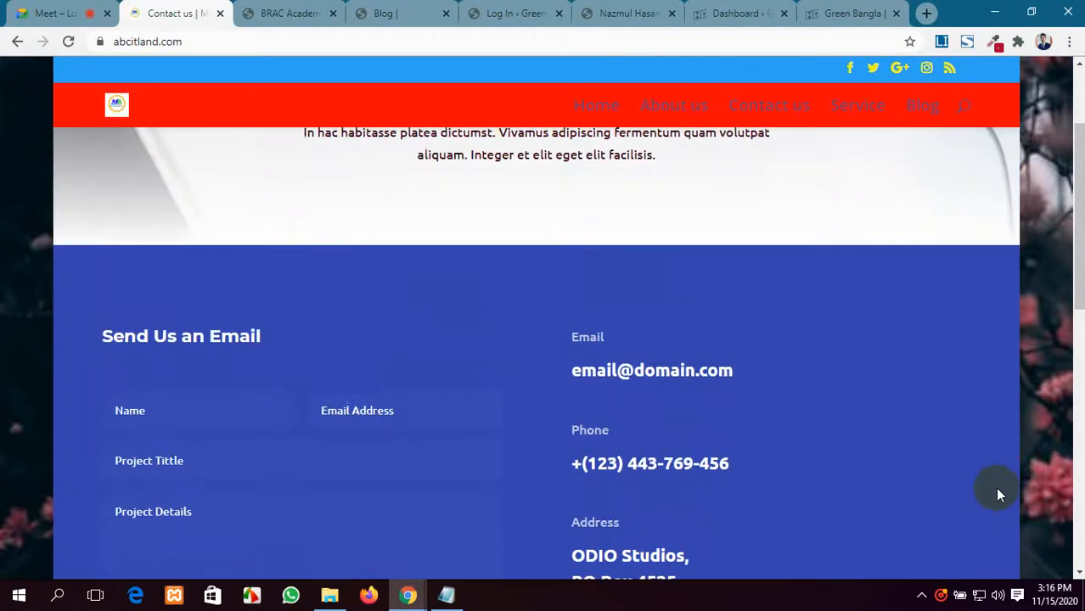
# Examine the Marketing Agency site's Service page down to the footer, and close the site.
pyautogui.scroll(-5, 741, 230)
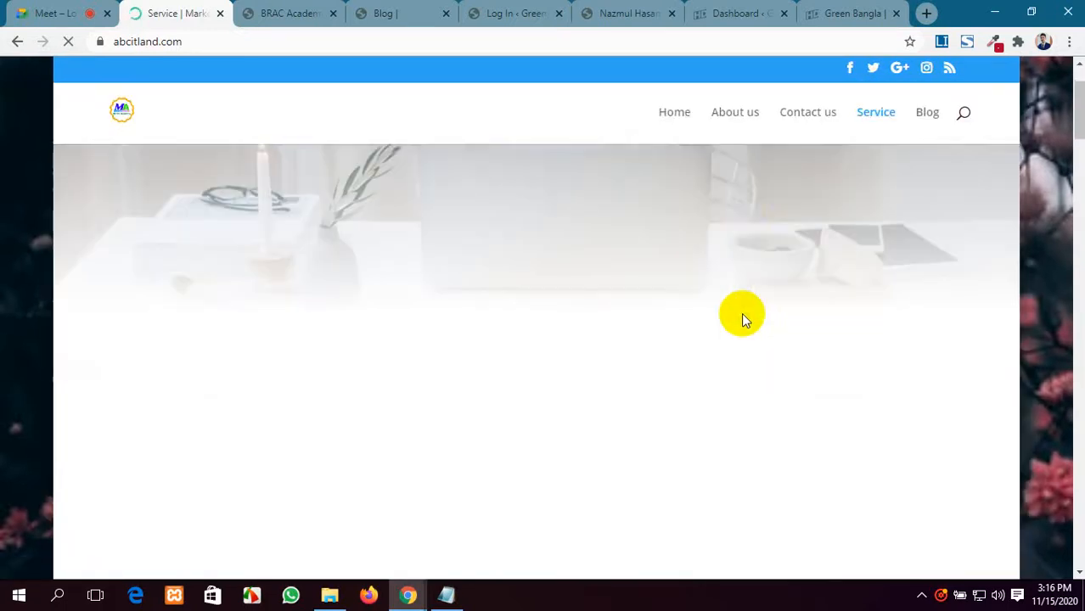
pyautogui.scroll(-10, 741, 312)
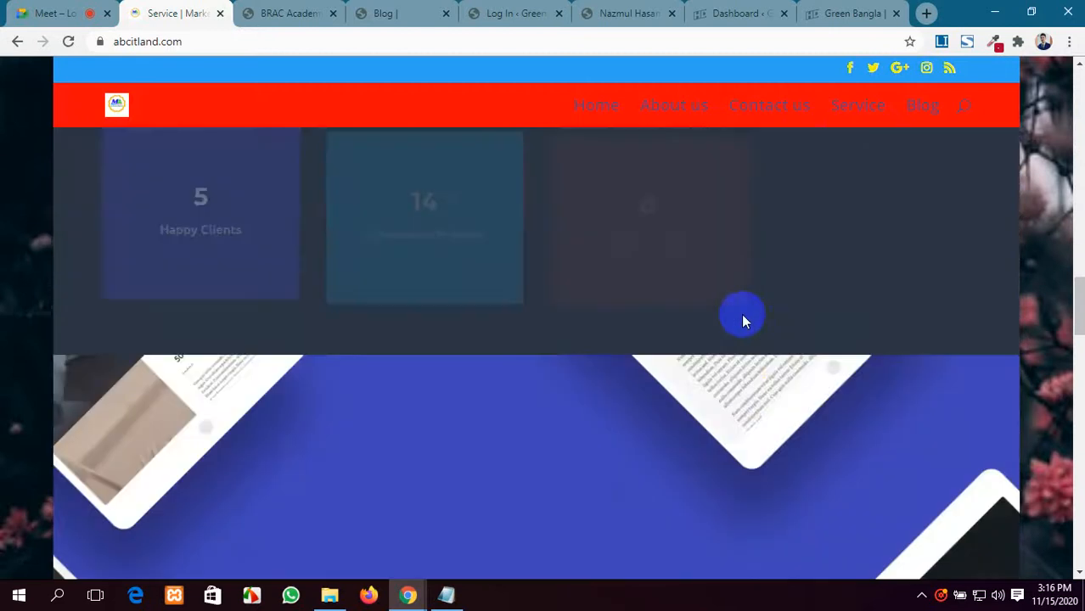
pyautogui.scroll(-12, 742, 318)
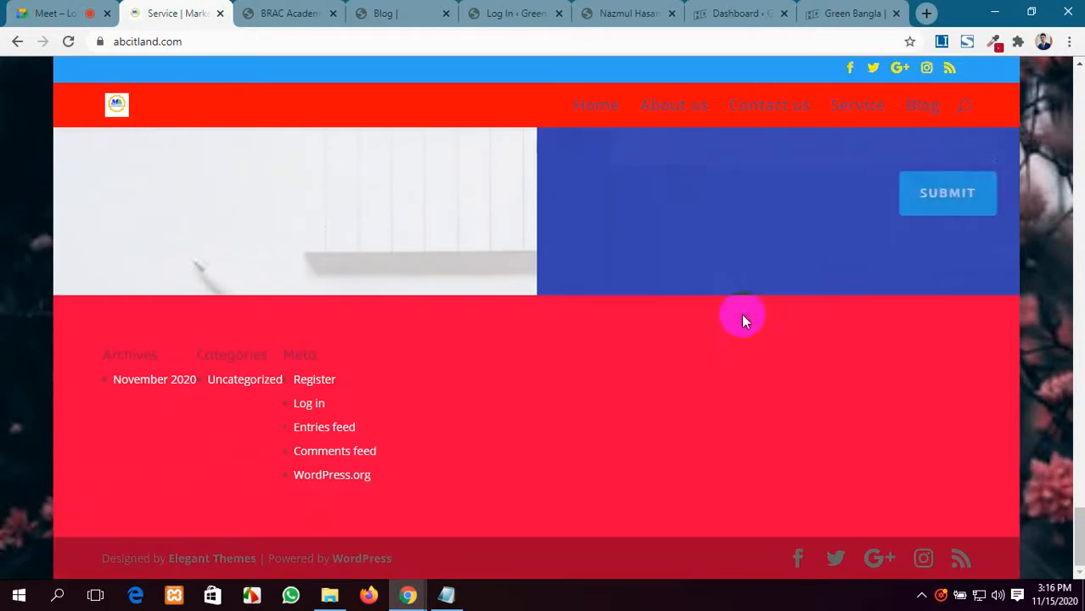
pyautogui.click(218, 14)
# Review the BRAC Academy site's blog posts and its Home page.
pyautogui.scroll(-5, 530, 316)
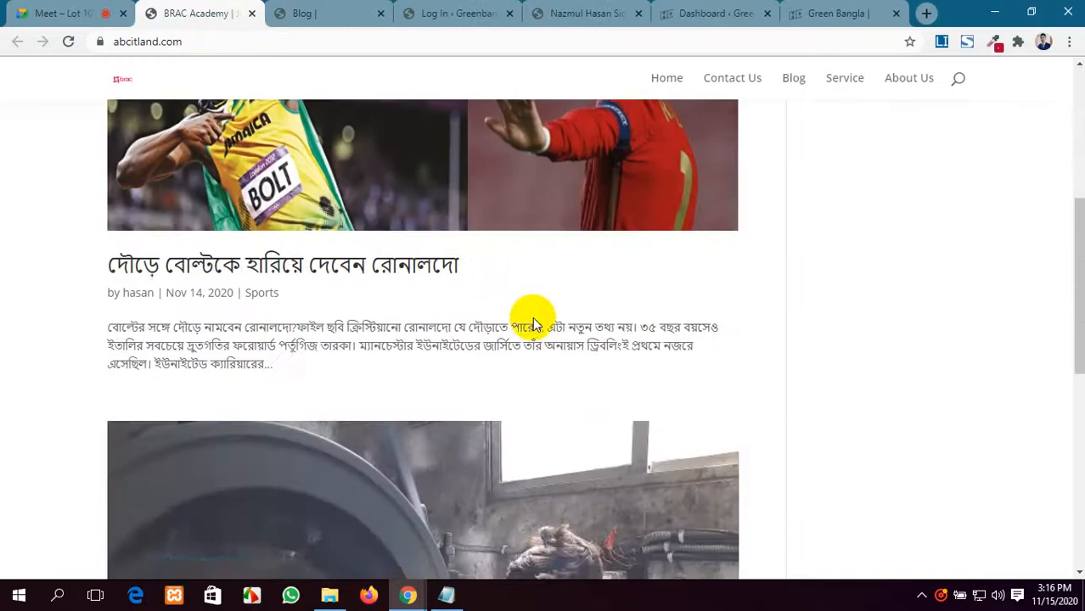
pyautogui.scroll(5, 532, 321)
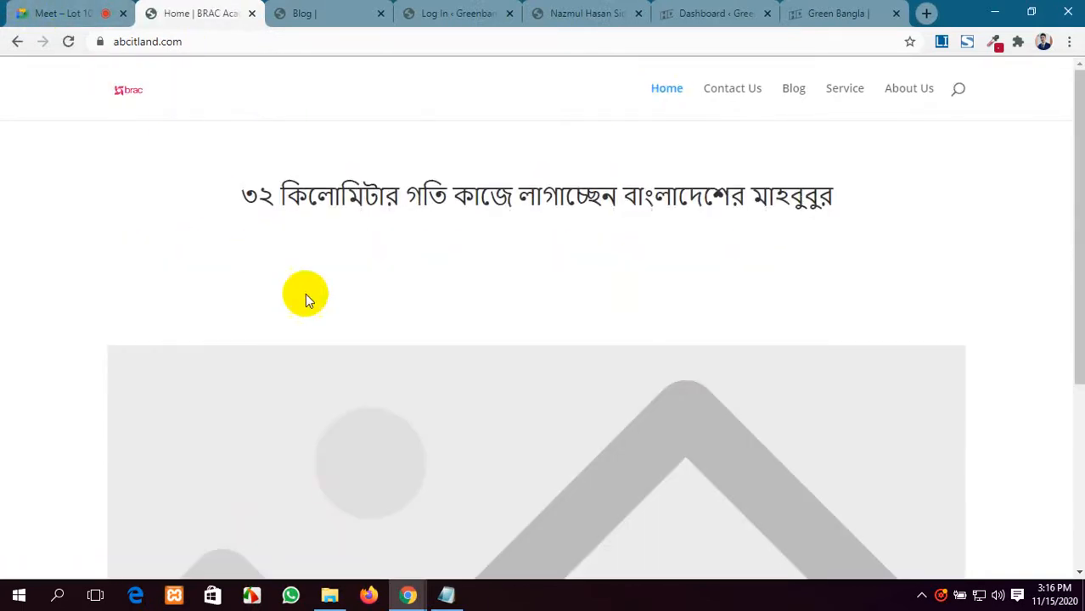
pyautogui.scroll(-3, 531, 365)
pyautogui.scroll(3, 532, 370)
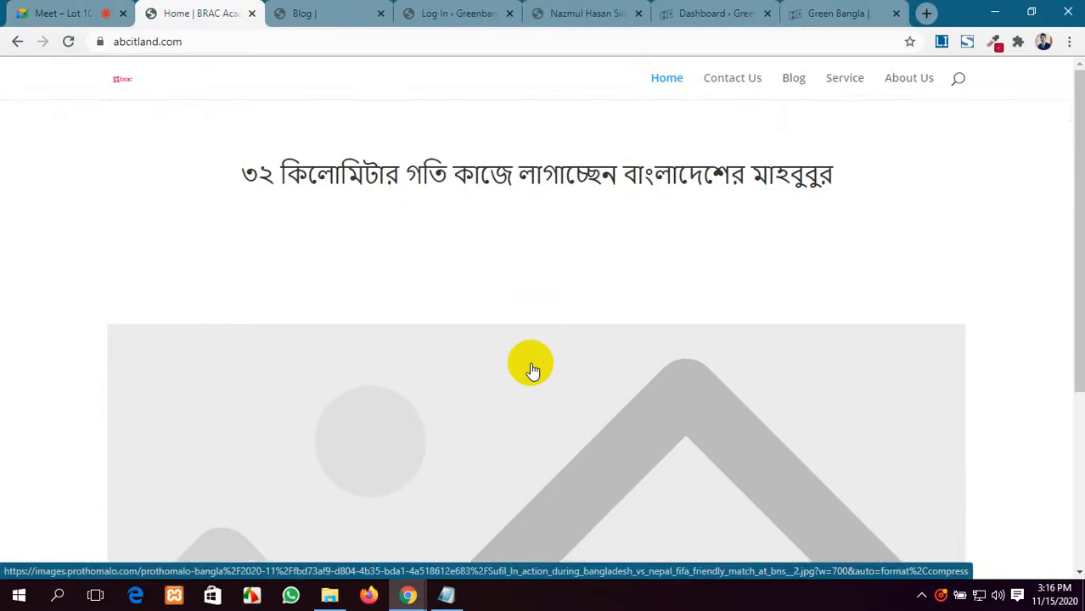
# Check back on the meeting briefly, and examine the BRAC Academy site's Service and About Us pages.
pyautogui.click(13, 7)
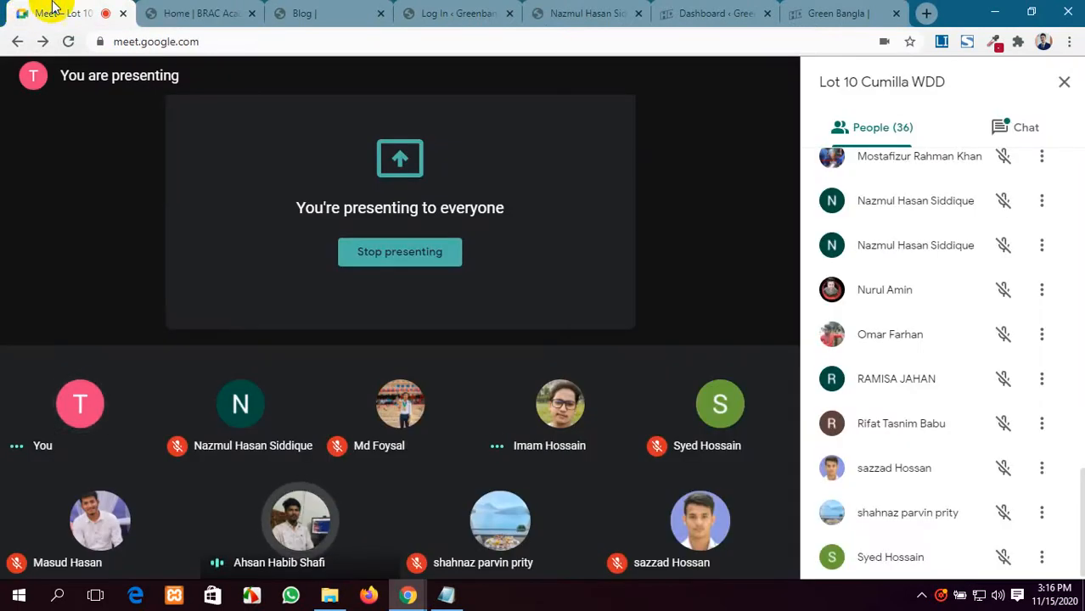
pyautogui.click(195, 8)
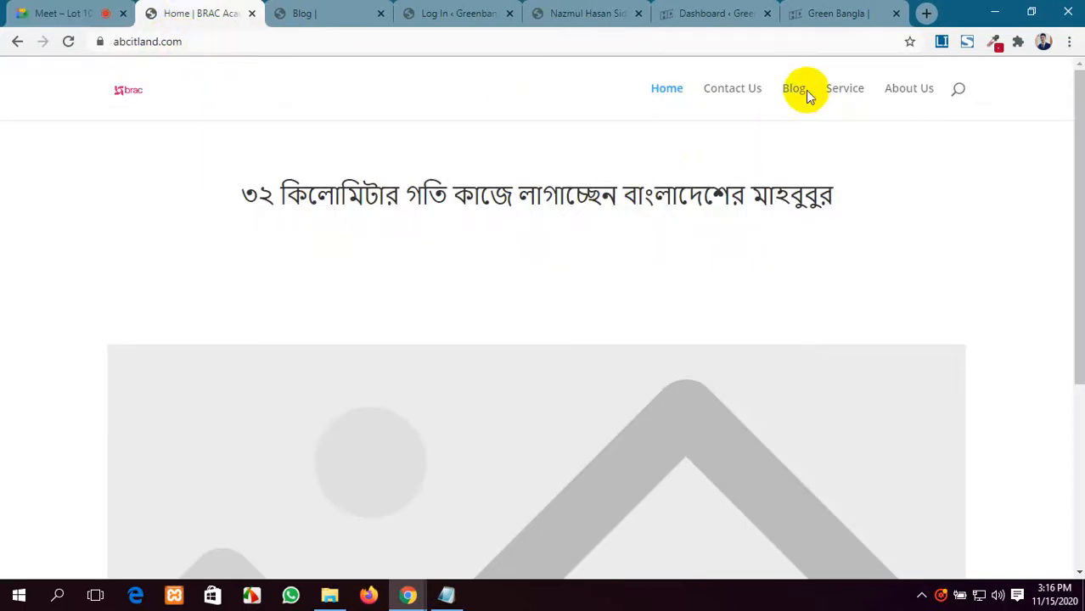
pyautogui.click(838, 91)
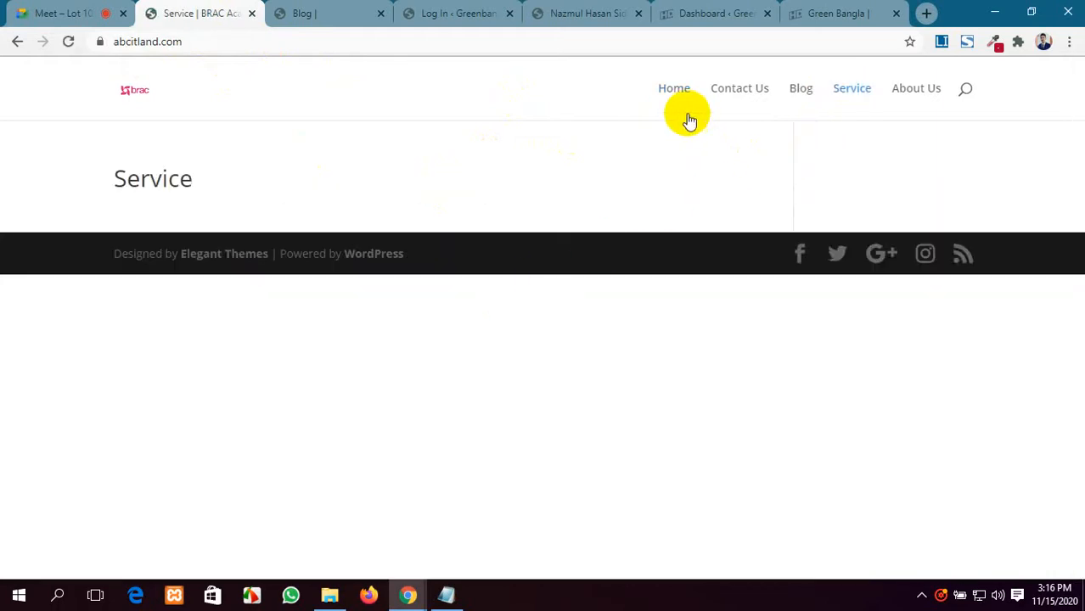
pyautogui.click(917, 99)
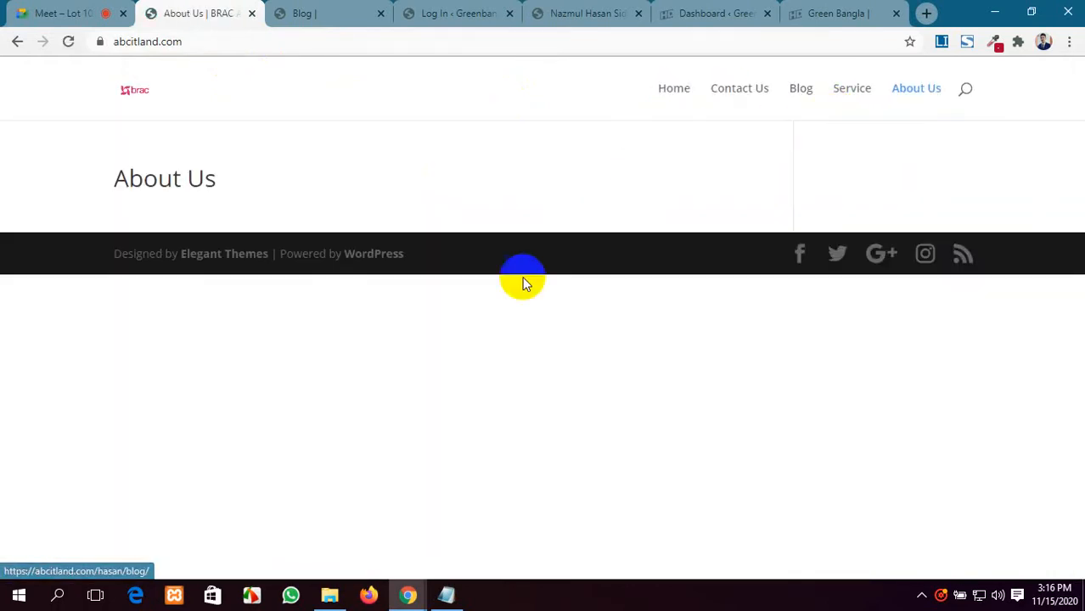
# Look over the BRAC Academy site's Home page once more, and close the site.
pyautogui.click(668, 89)
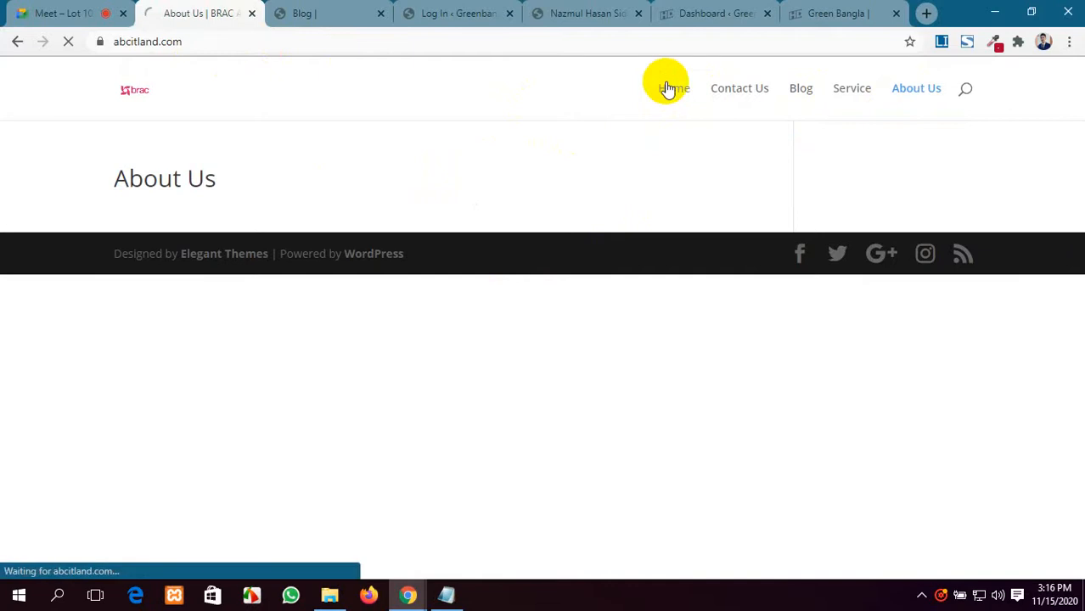
pyautogui.scroll(-4, 502, 333)
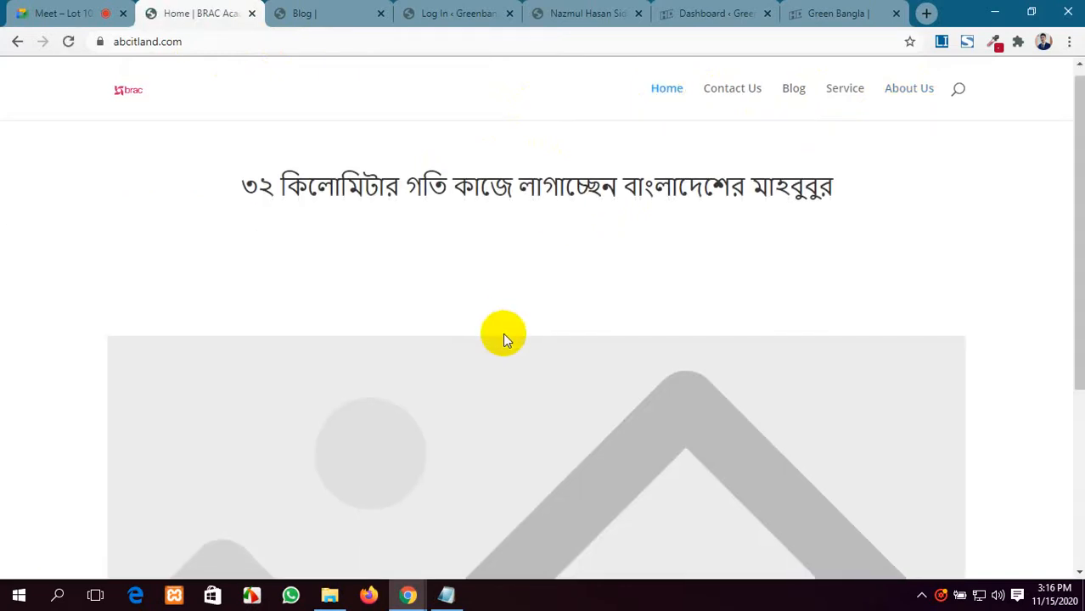
pyautogui.scroll(3, 503, 338)
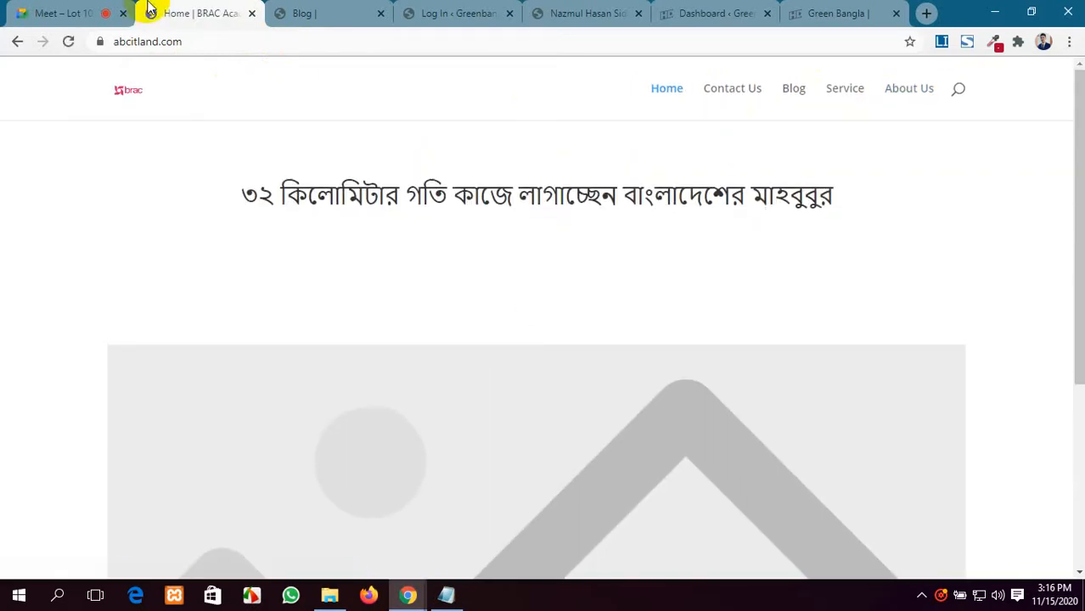
pyautogui.click(251, 14)
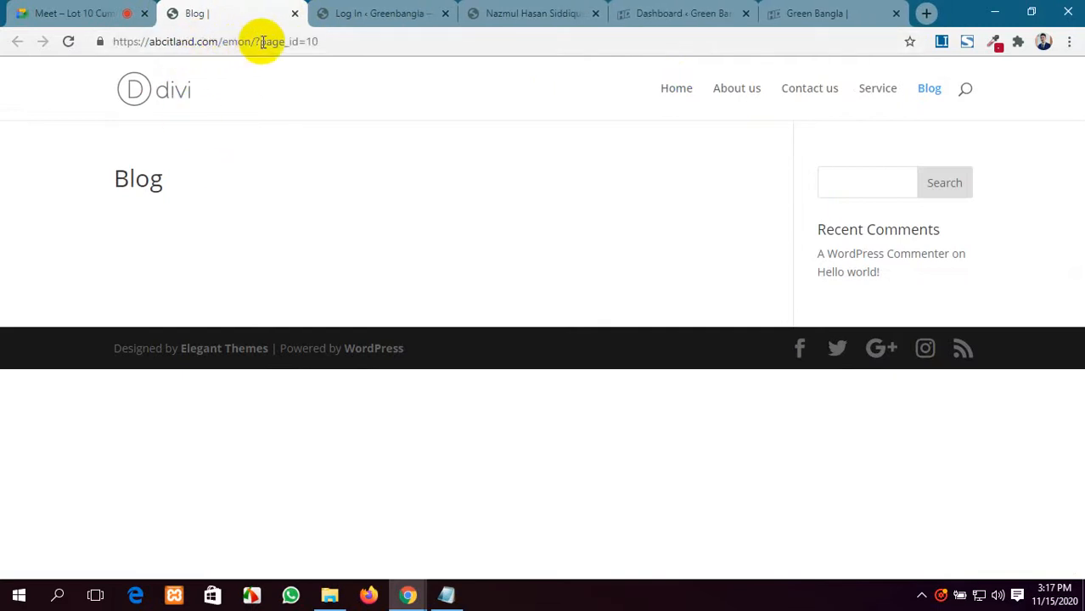
# Open the Home page of the site with the default Divi logo and examine its sections down to the project form.
pyautogui.click(680, 94)
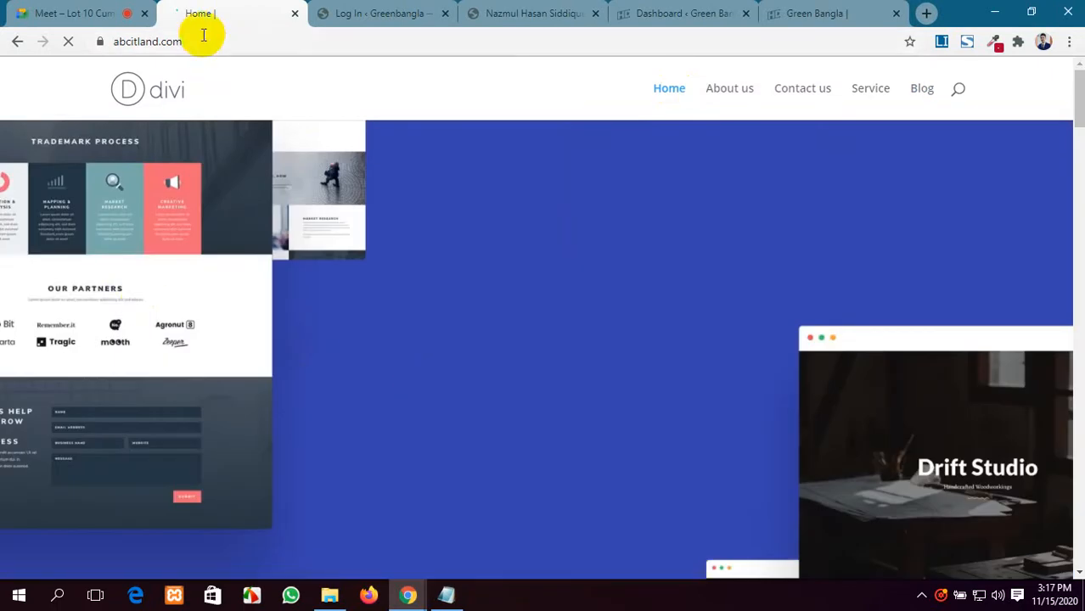
pyautogui.scroll(-10, 410, 397)
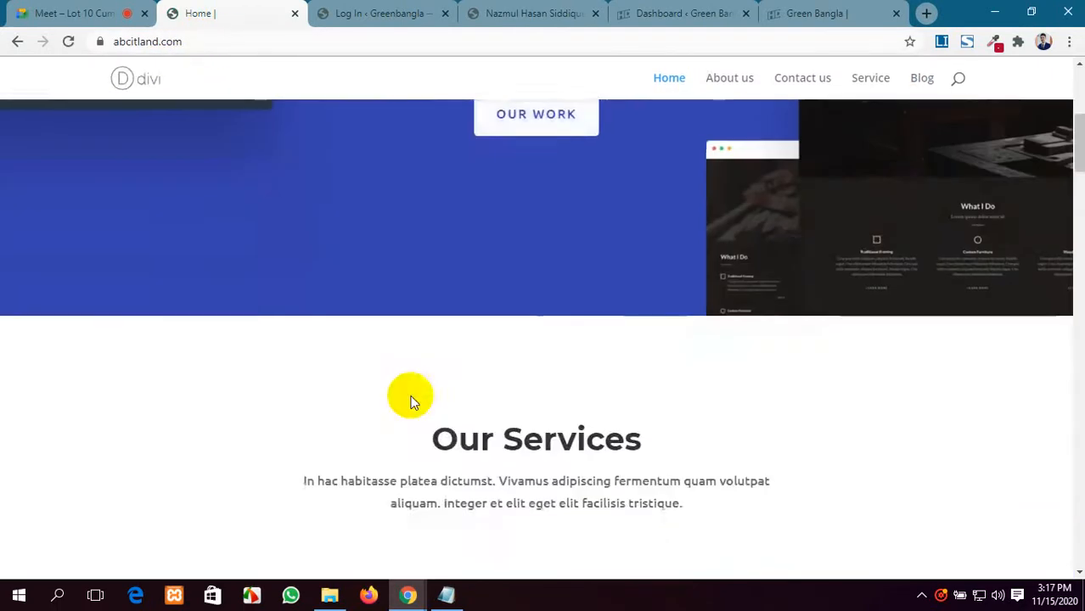
pyautogui.scroll(-15, 410, 396)
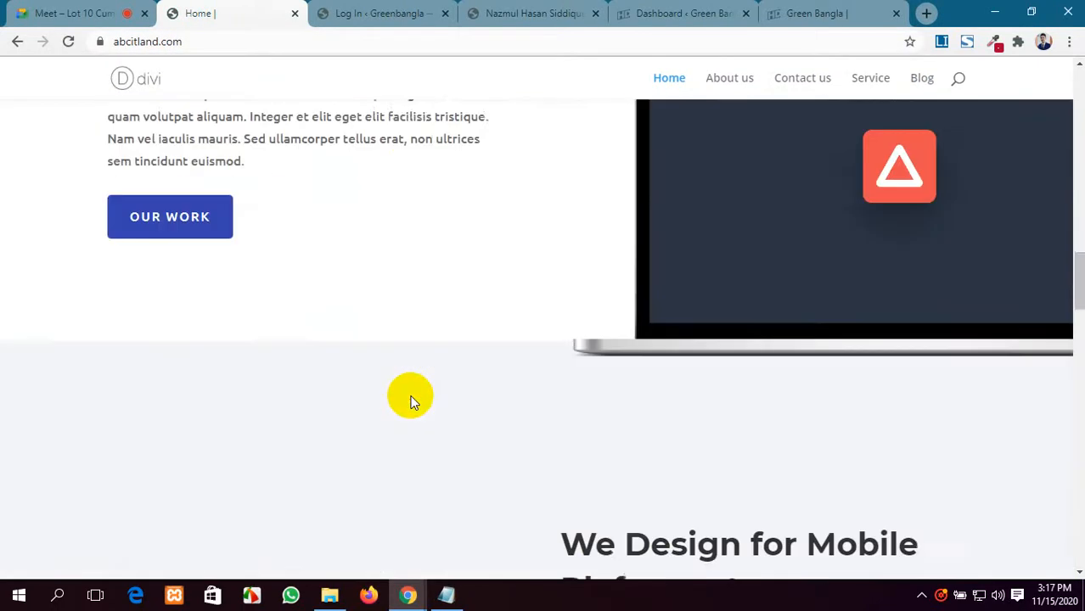
pyautogui.scroll(-15, 410, 399)
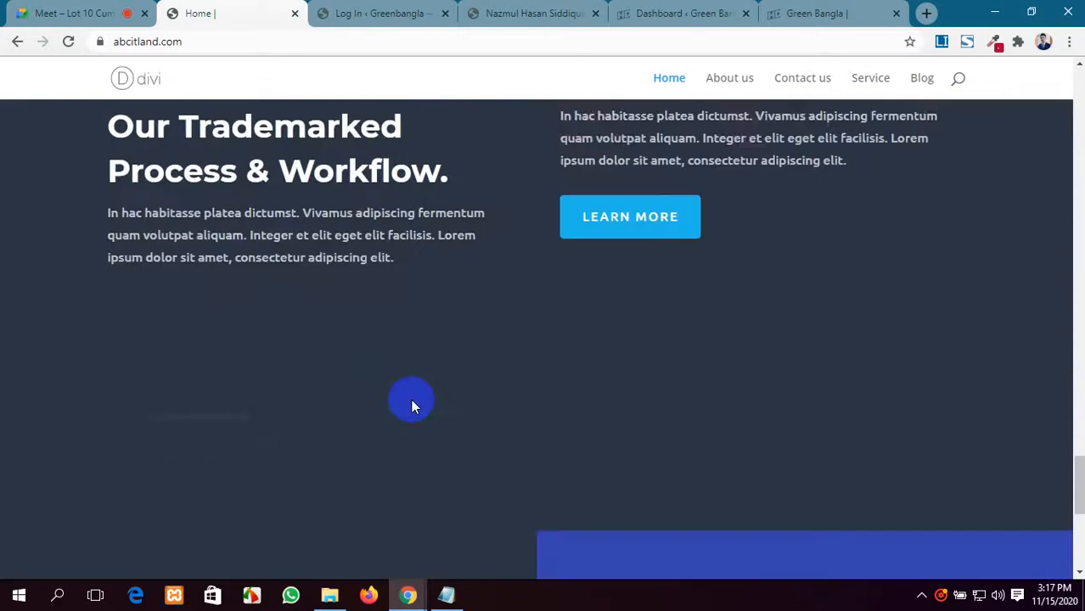
pyautogui.scroll(-3, 411, 405)
pyautogui.scroll(15, 411, 404)
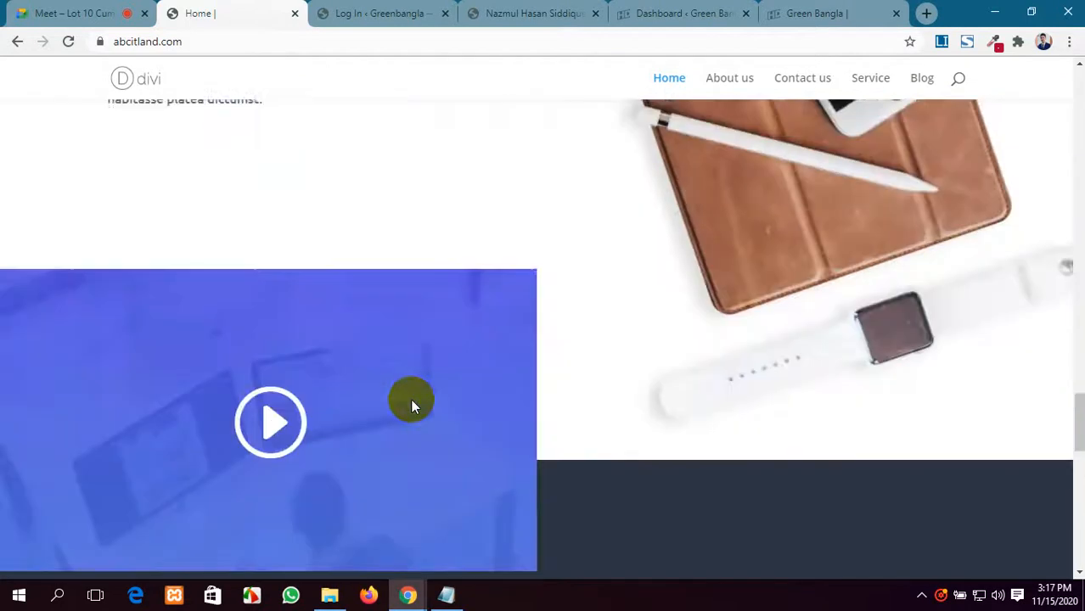
pyautogui.scroll(15, 410, 404)
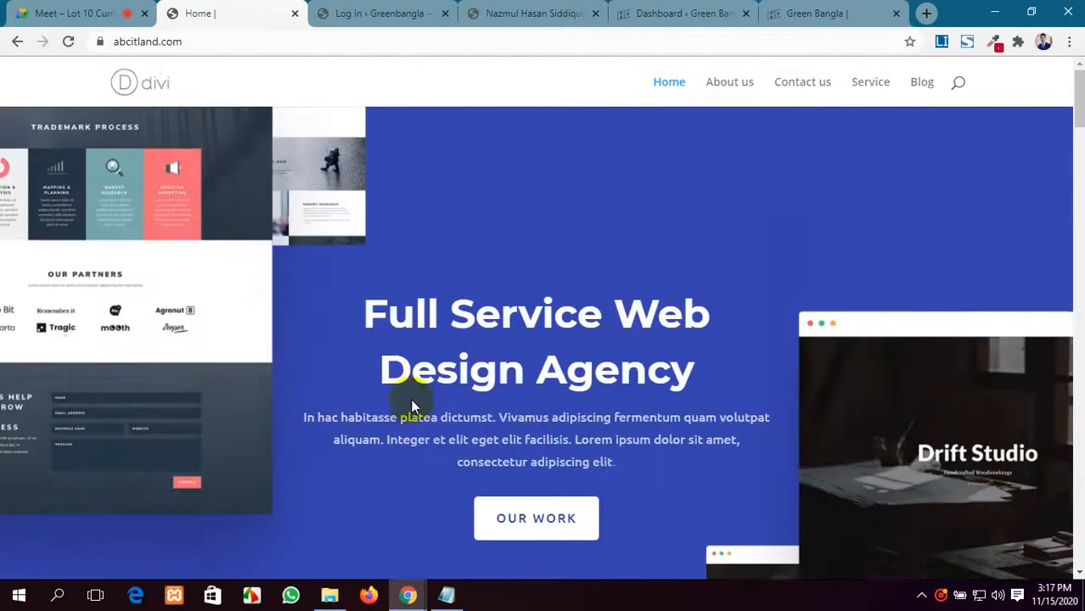
pyautogui.scroll(-3, 412, 400)
pyautogui.scroll(3, 411, 399)
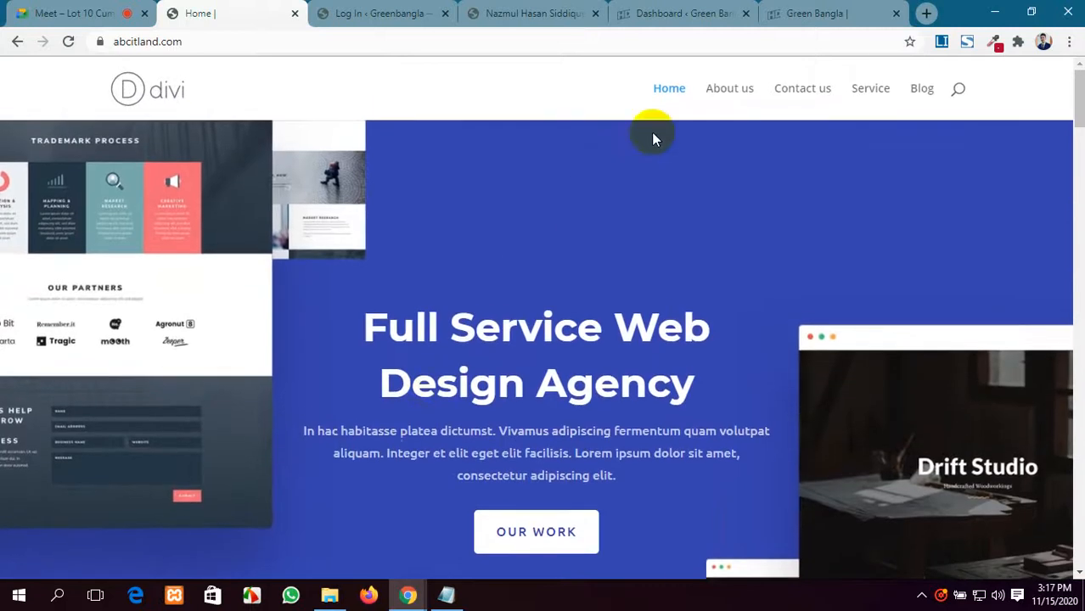
# Open the Divi-logo site's Contact us page and check its header image and email section.
pyautogui.click(777, 88)
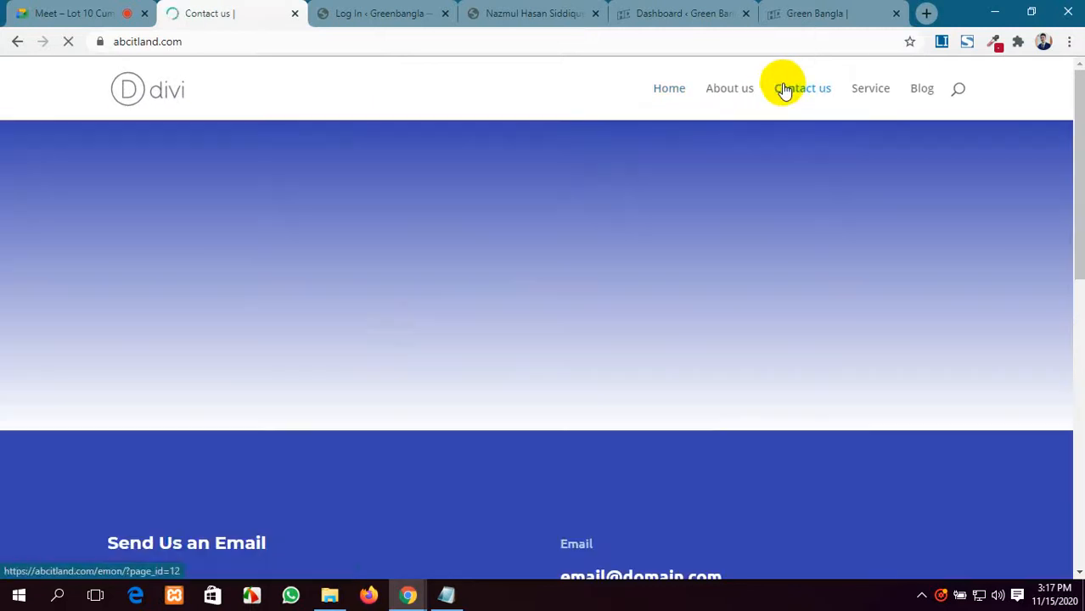
pyautogui.scroll(-4, 387, 399)
pyautogui.scroll(5, 387, 399)
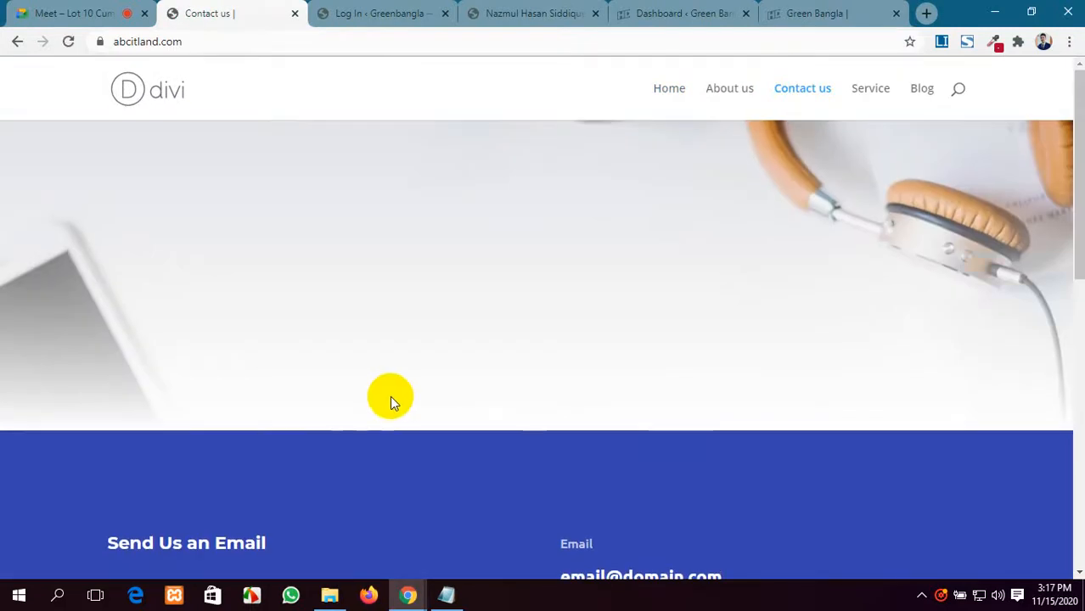
# Load the Greenbangla site's front page by cutting its login address back to the site's root folder, and close the Divi-logo Contact us page.
pyautogui.click(377, 7)
pyautogui.moveTo(208, 41)
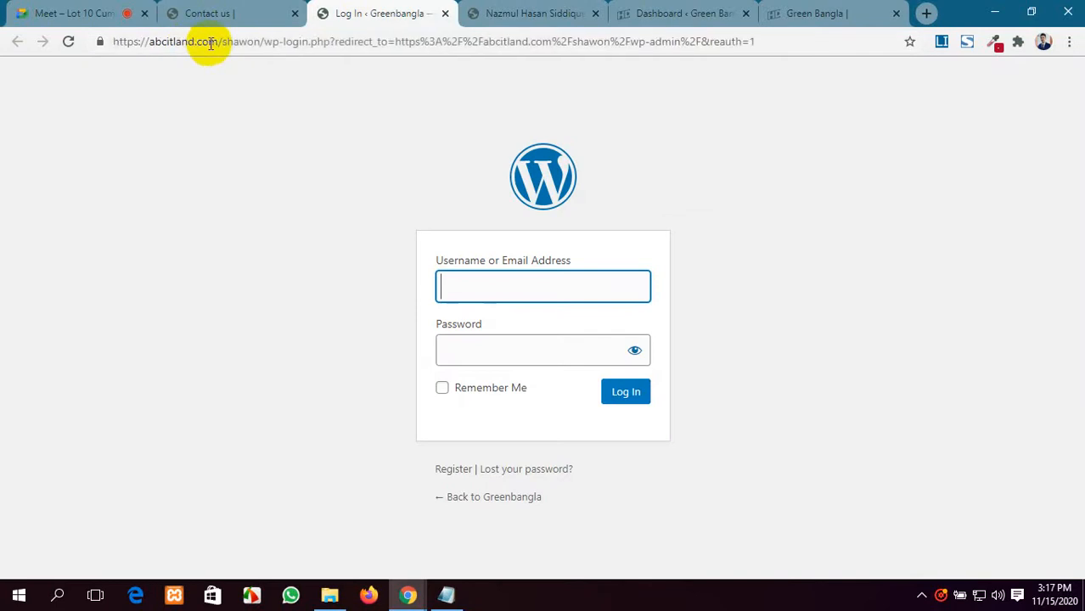
pyautogui.click(258, 42)
pyautogui.click(261, 41)
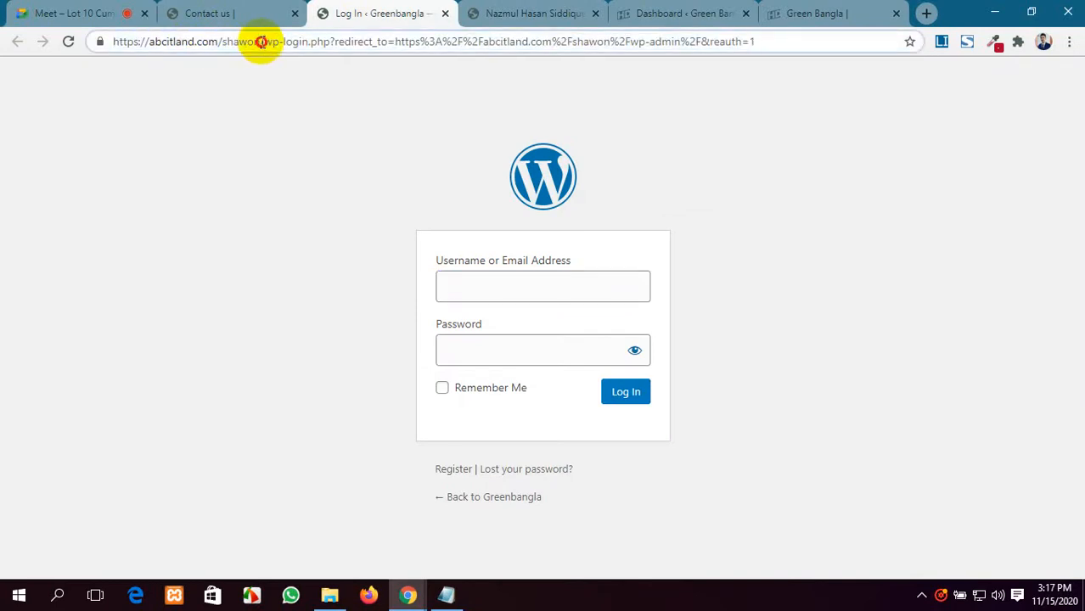
pyautogui.hotkey('shift', 'End')
pyautogui.press('BackSpace')
pyautogui.press('Return')
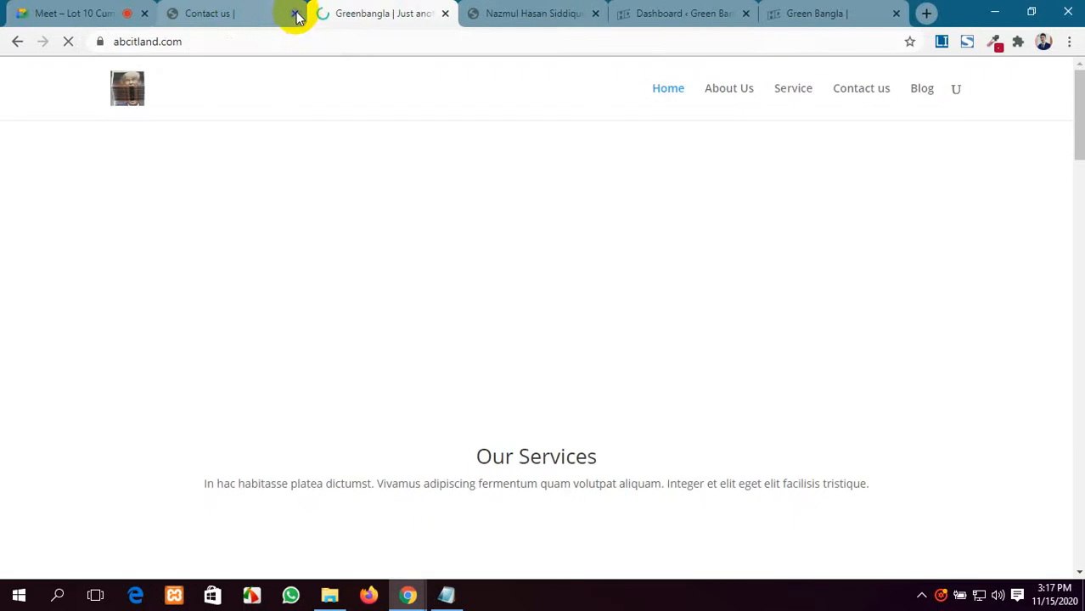
pyautogui.click(294, 14)
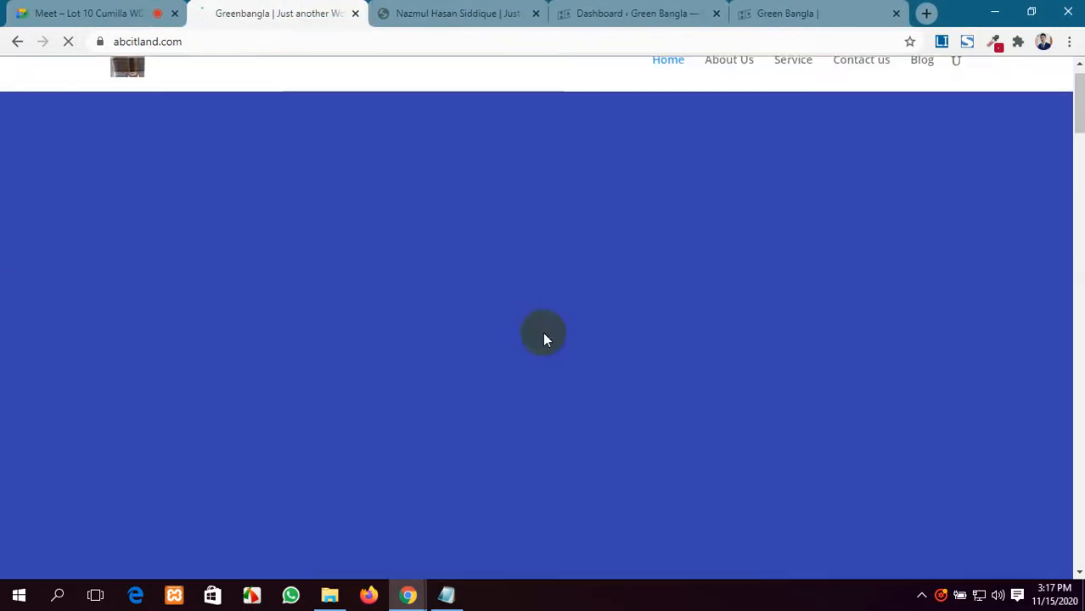
# Check the upper part of the Greenbangla home page, and open the About Us page of the next student's site.
pyautogui.scroll(-5, 544, 333)
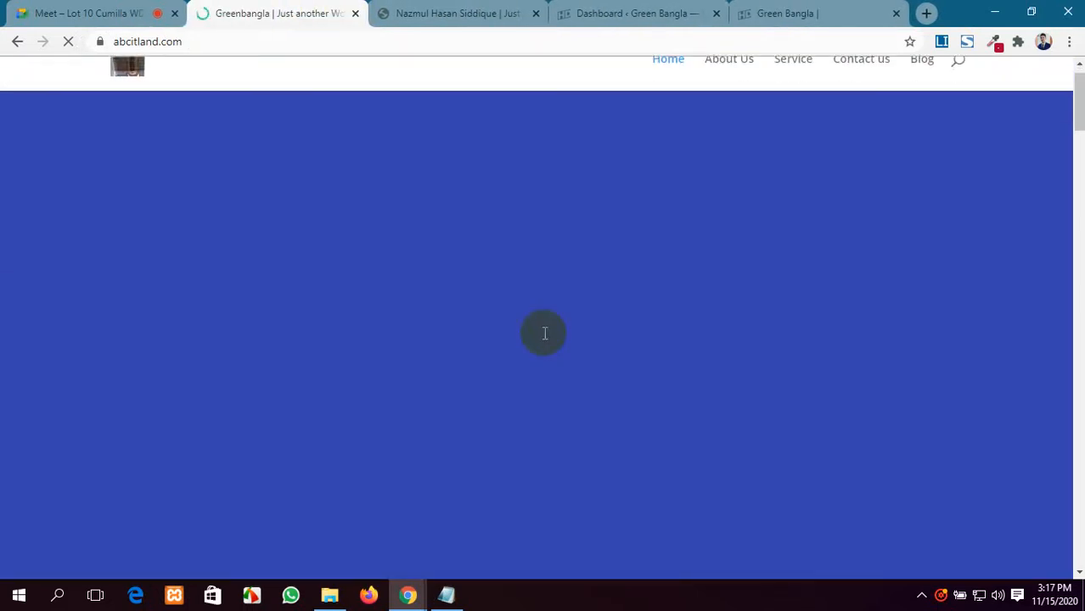
pyautogui.scroll(-3, 544, 339)
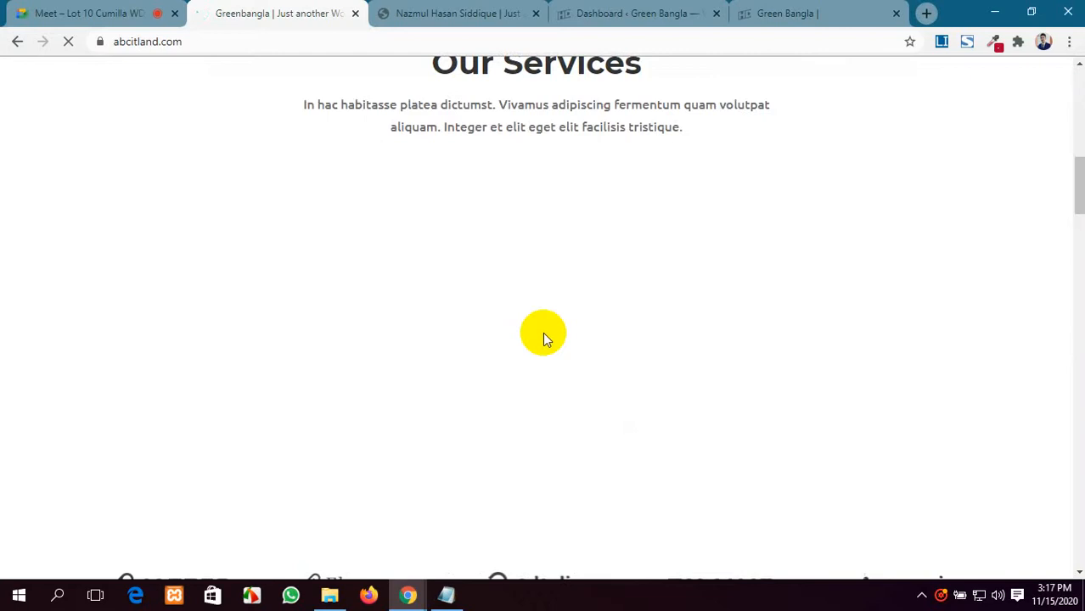
pyautogui.click(465, 10)
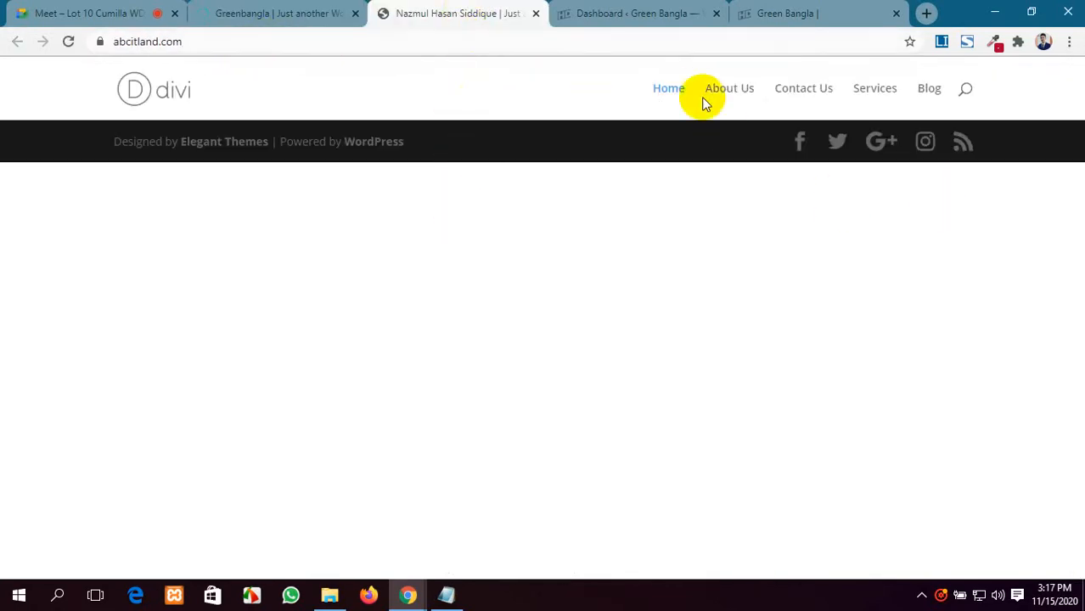
pyautogui.click(727, 92)
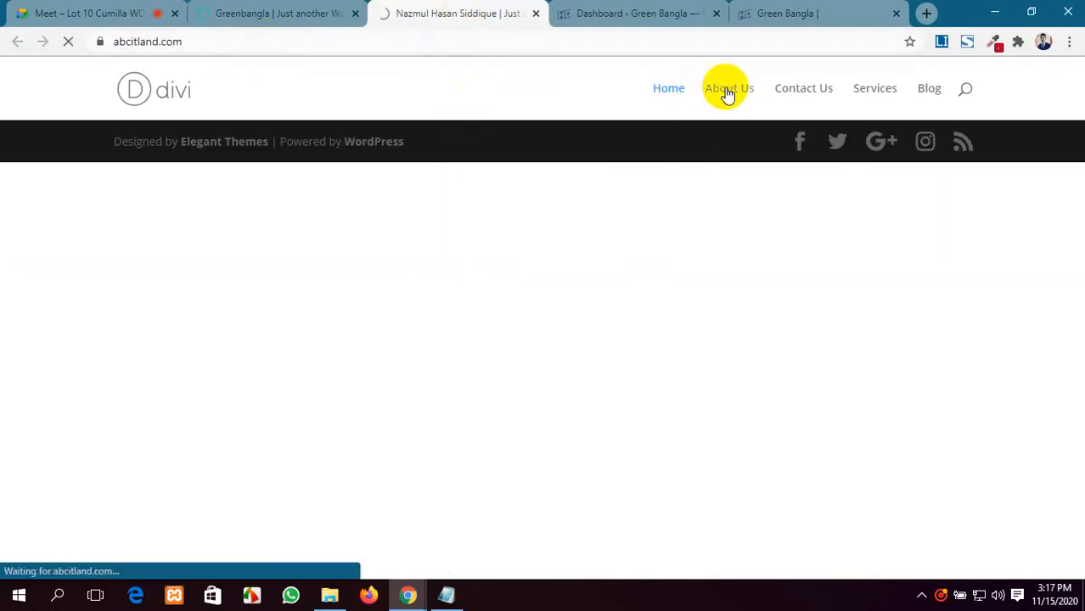
# Examine the Greenbangla home page from its service cards down to the Let's Work Together form.
pyautogui.click(272, 13)
pyautogui.scroll(-8, 569, 360)
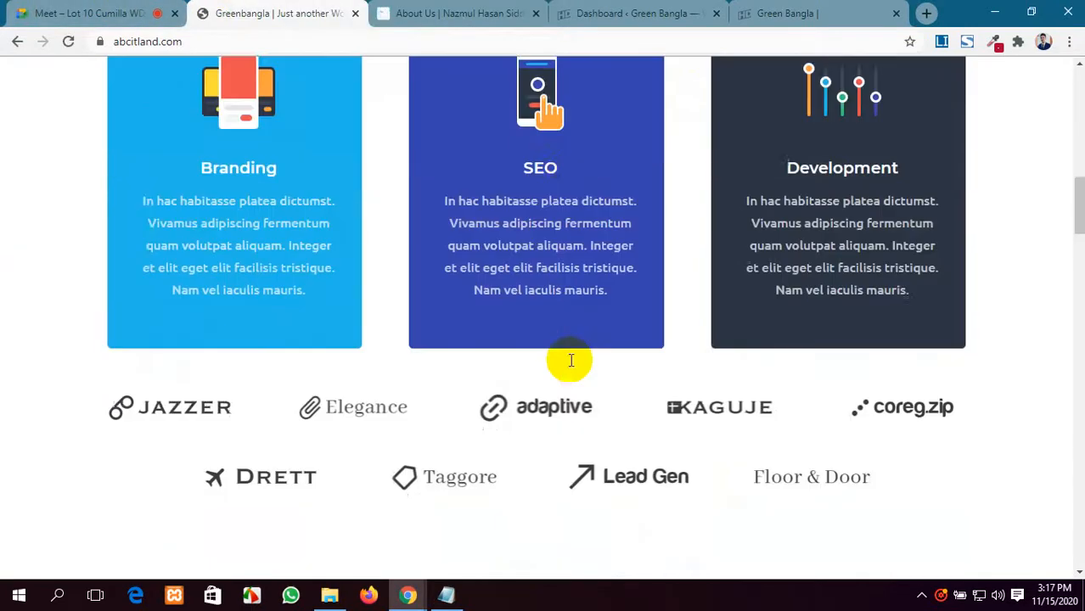
pyautogui.scroll(-10, 569, 360)
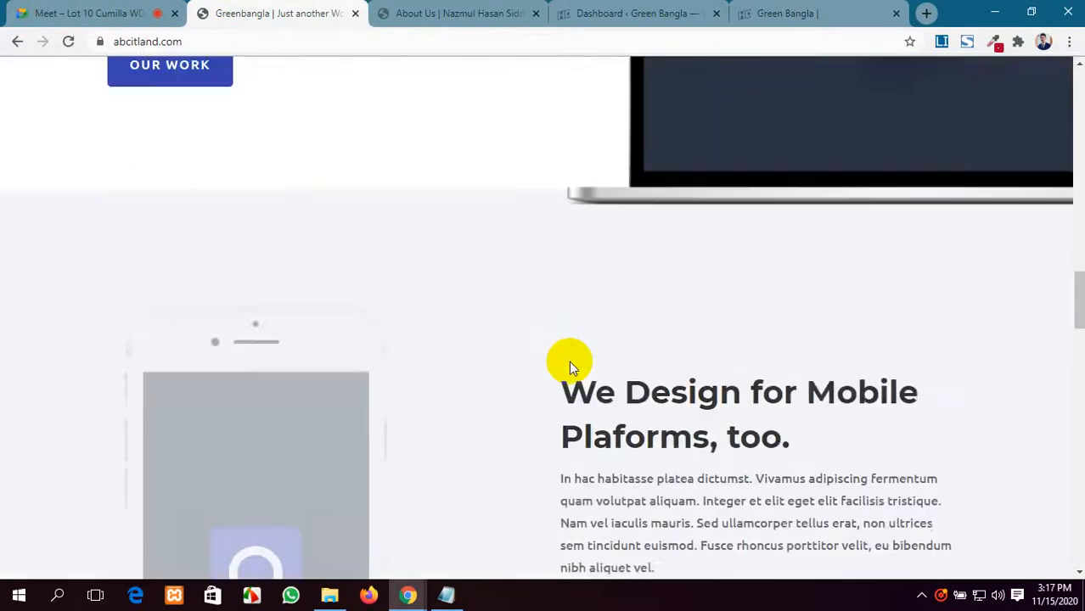
pyautogui.scroll(-6, 569, 361)
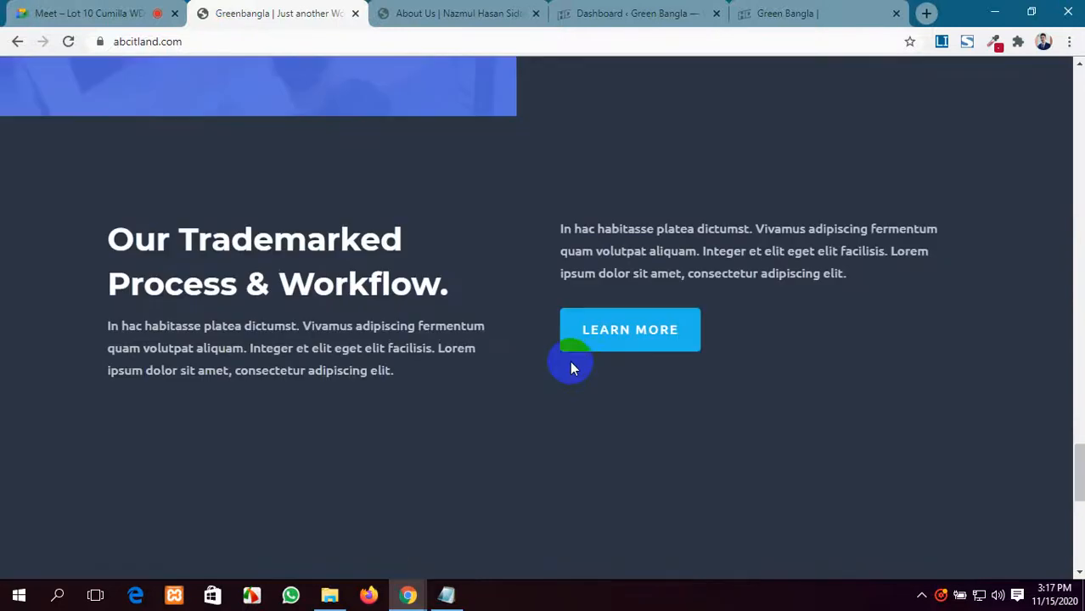
pyautogui.scroll(-5, 570, 361)
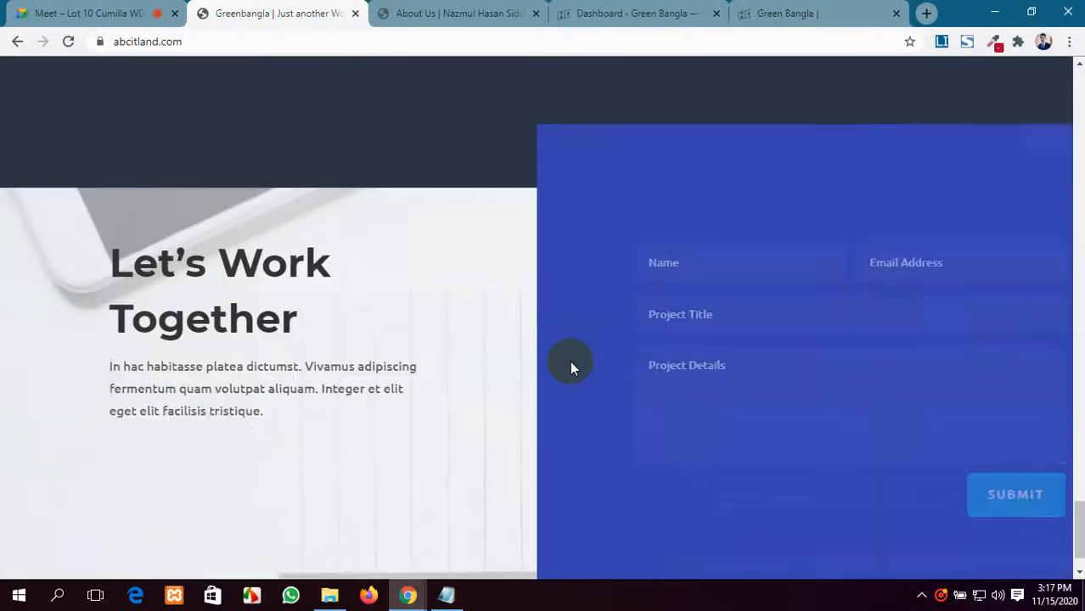
# Check the other student site's About Us page, and close both that site and the Greenbangla site.
pyautogui.click(450, 10)
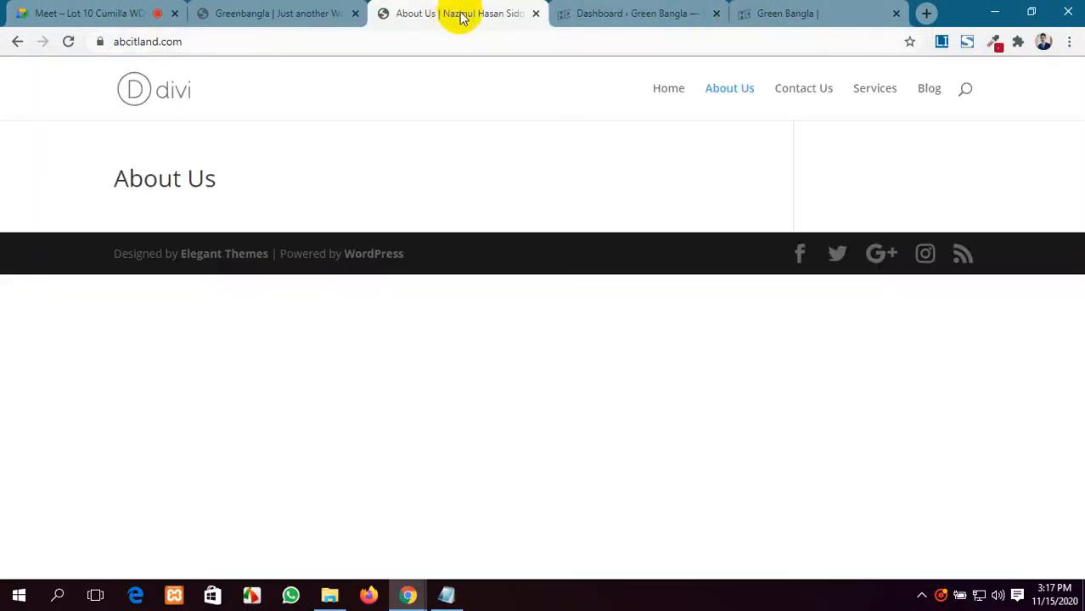
pyautogui.click(537, 15)
pyautogui.click(355, 14)
# Return to the meeting, look through the participant list up to its beginning, and show the chat messages.
pyautogui.click(161, 17)
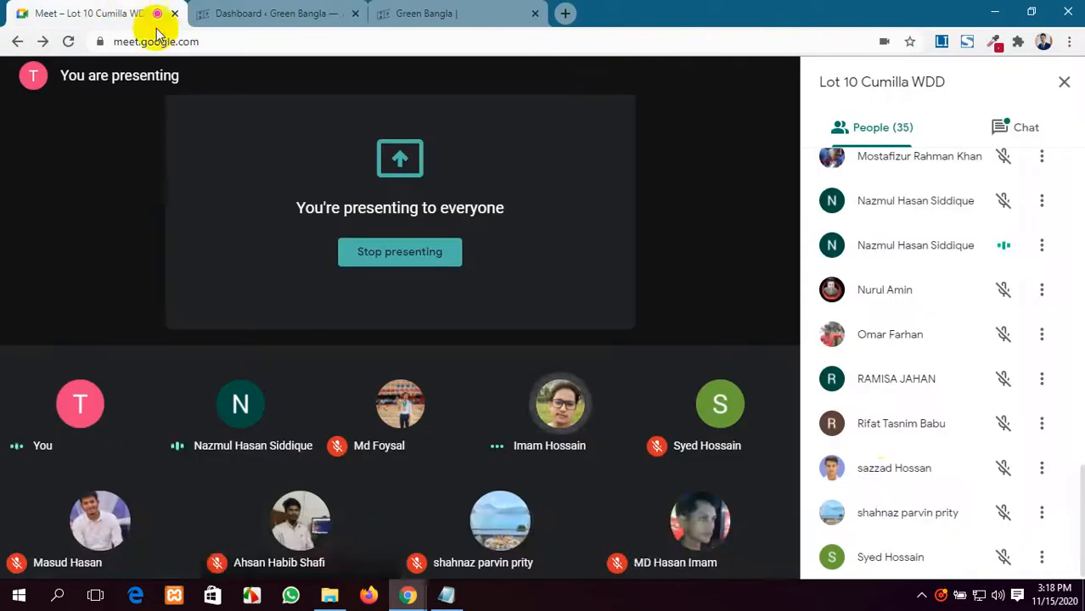
pyautogui.scroll(2, 866, 459)
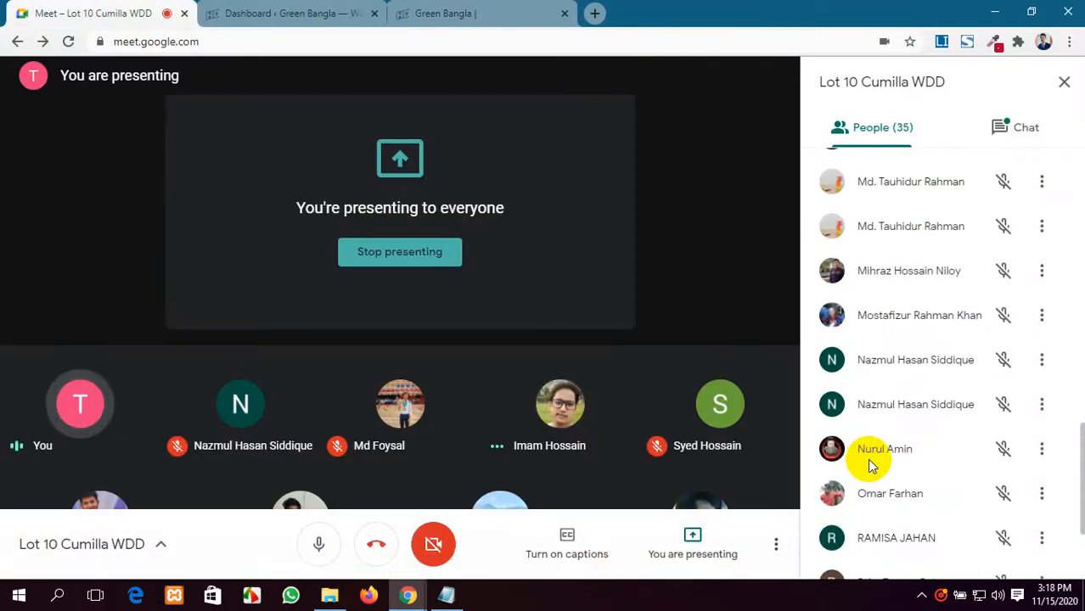
pyautogui.scroll(10, 867, 458)
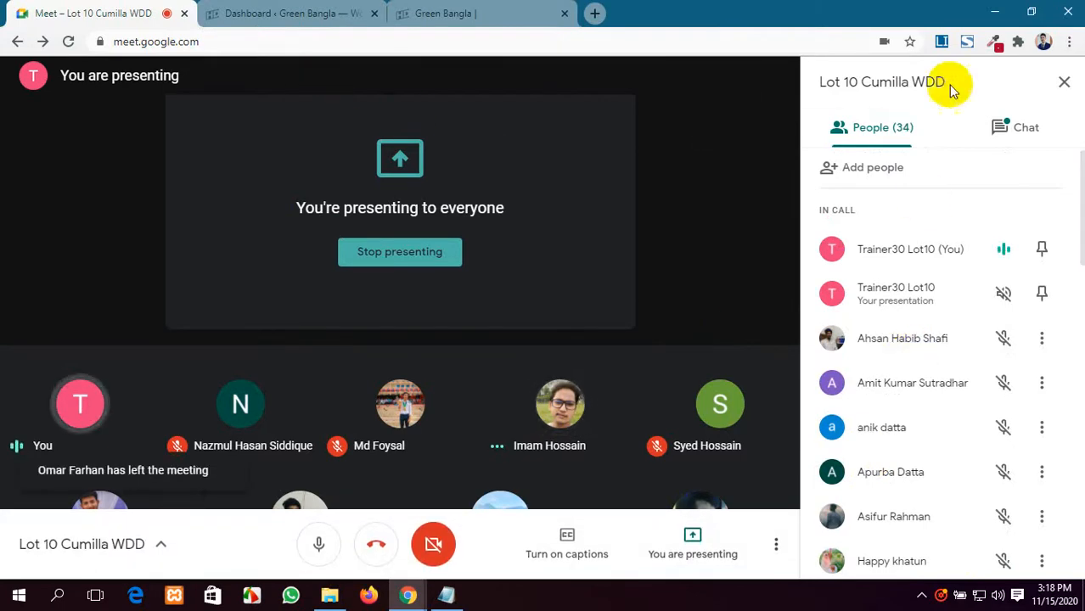
pyautogui.click(1019, 125)
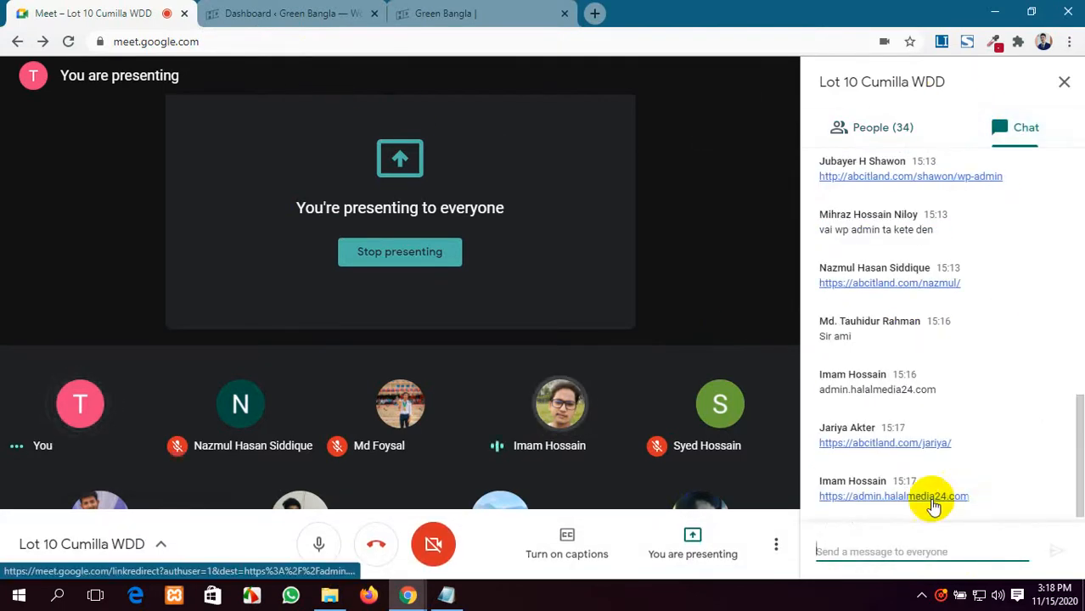
# Open the admin.halalmedia24.com and Bd-News site links from the latest chat messages, and bring up the Bd-News site.
pyautogui.click(917, 505)
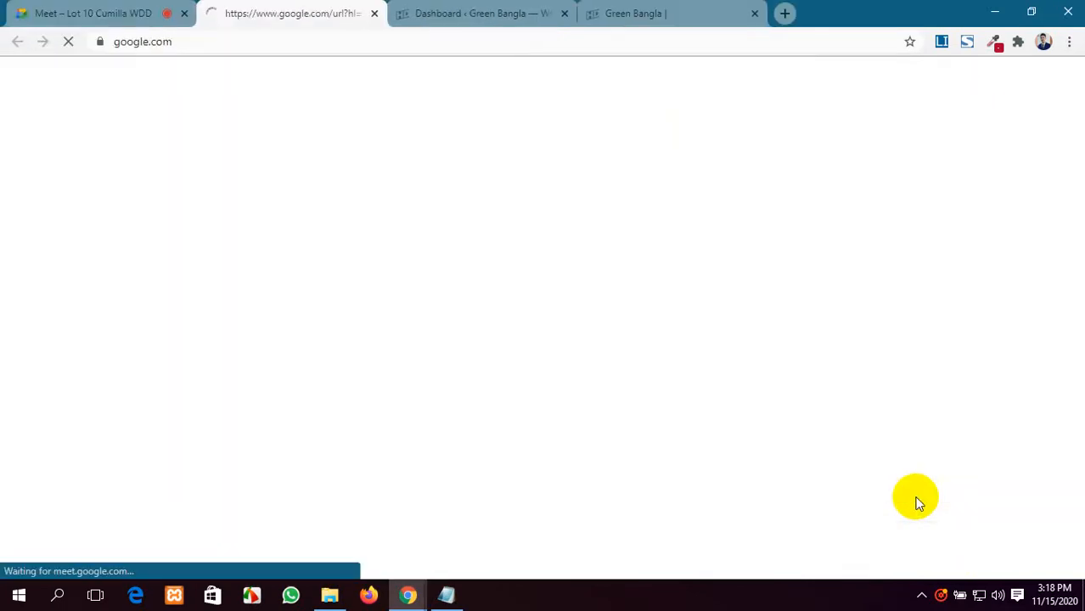
pyautogui.click(170, 14)
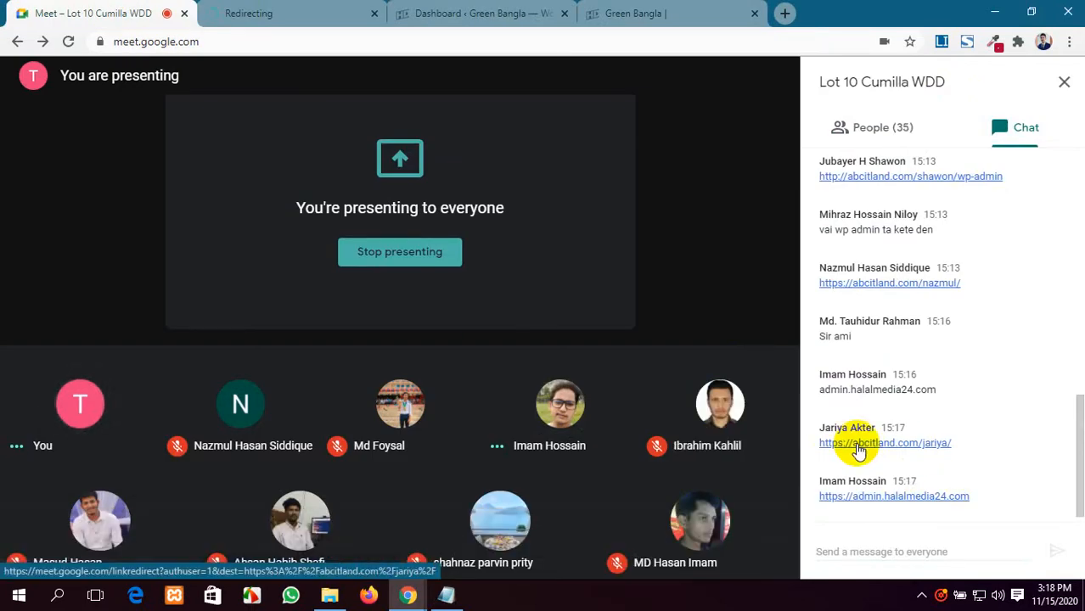
pyautogui.click(857, 448)
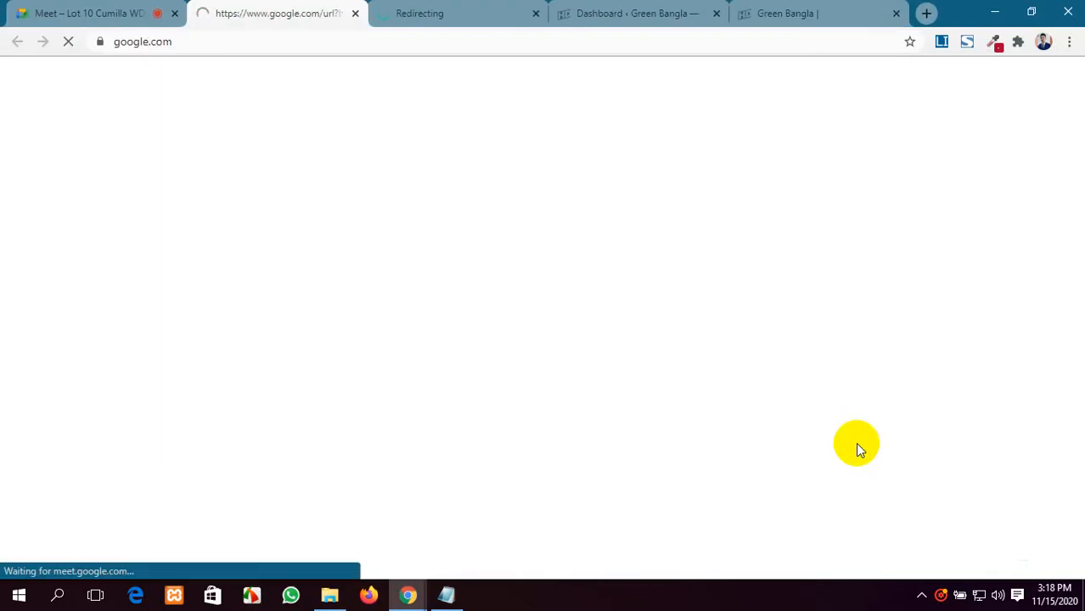
pyautogui.click(458, 12)
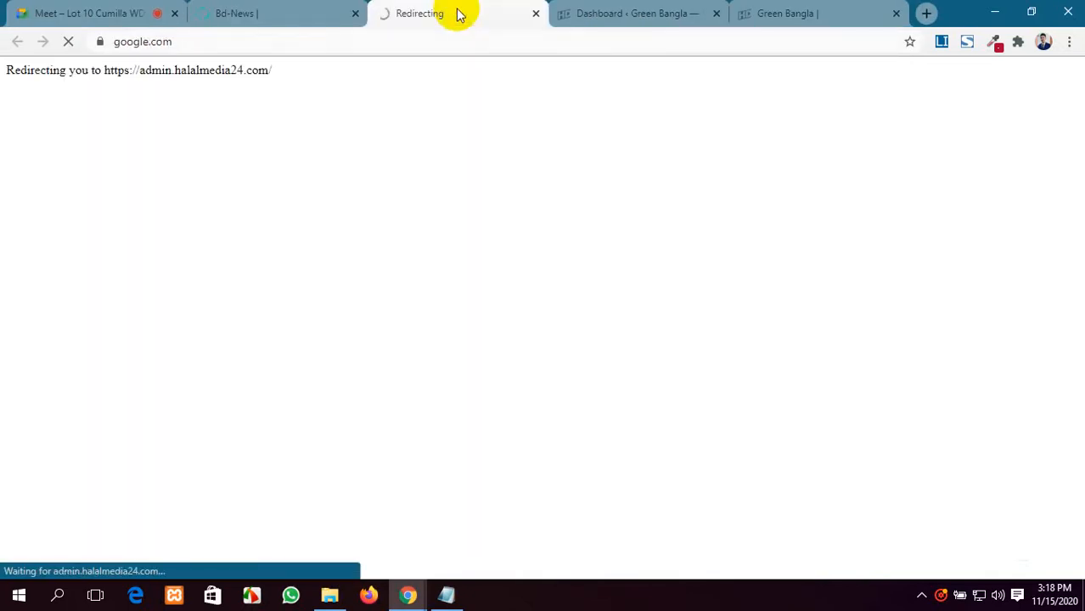
pyautogui.click(286, 8)
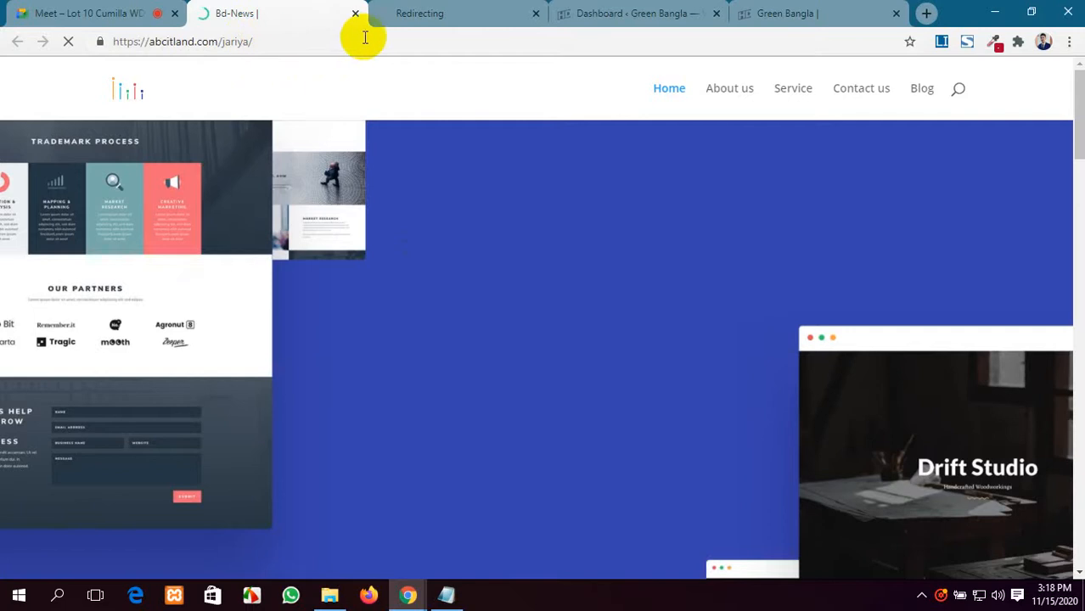
# Examine the Bd-News home page from its service cards to the Let's Work Together form, and close the site.
pyautogui.click(445, 8)
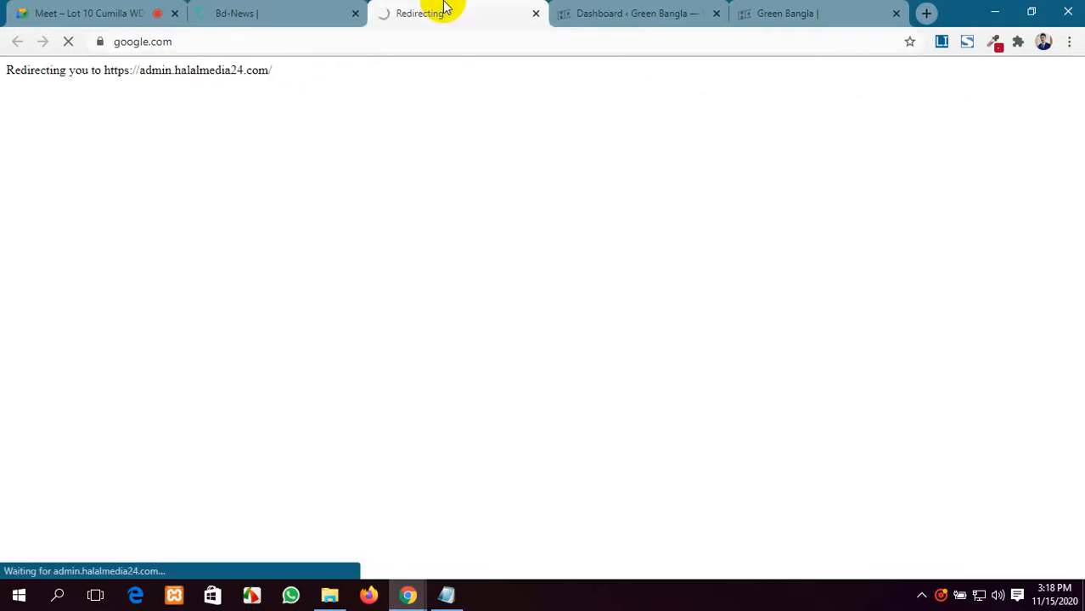
pyautogui.click(304, 7)
pyautogui.scroll(-12, 594, 466)
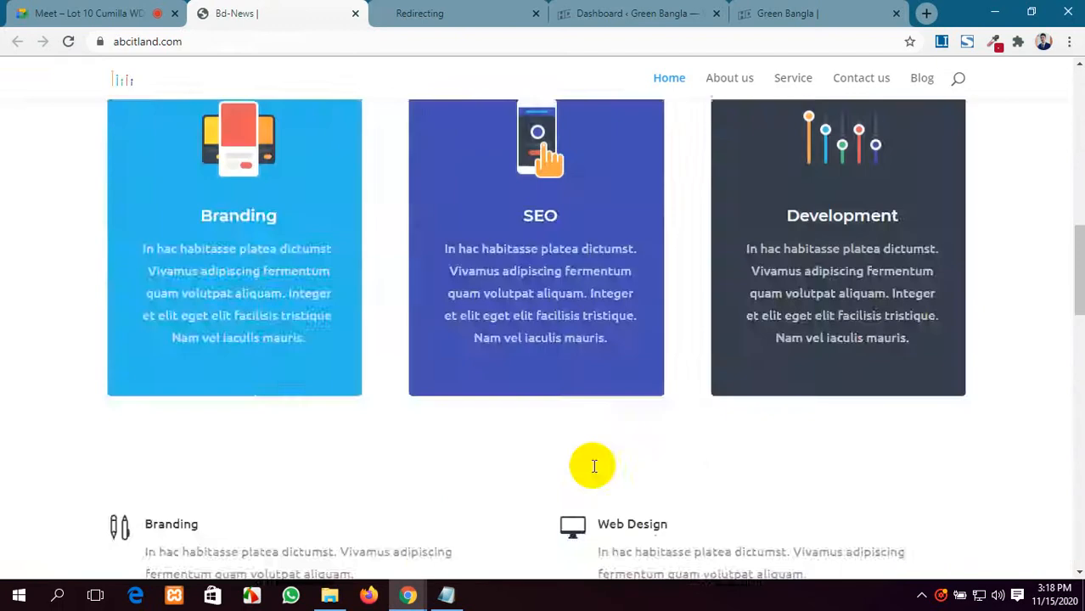
pyautogui.scroll(-15, 595, 466)
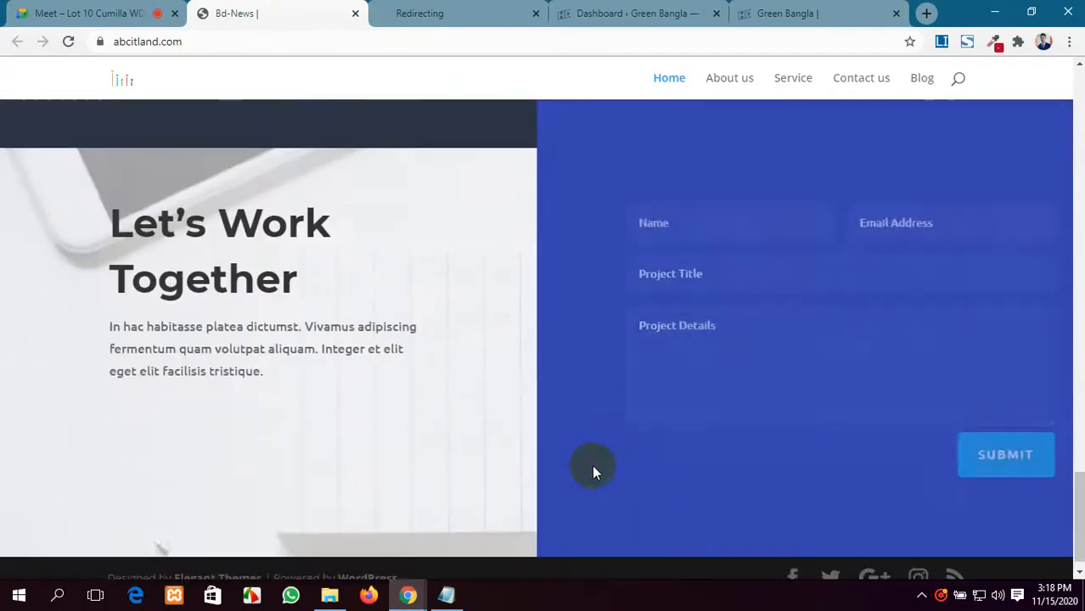
pyautogui.scroll(10, 594, 465)
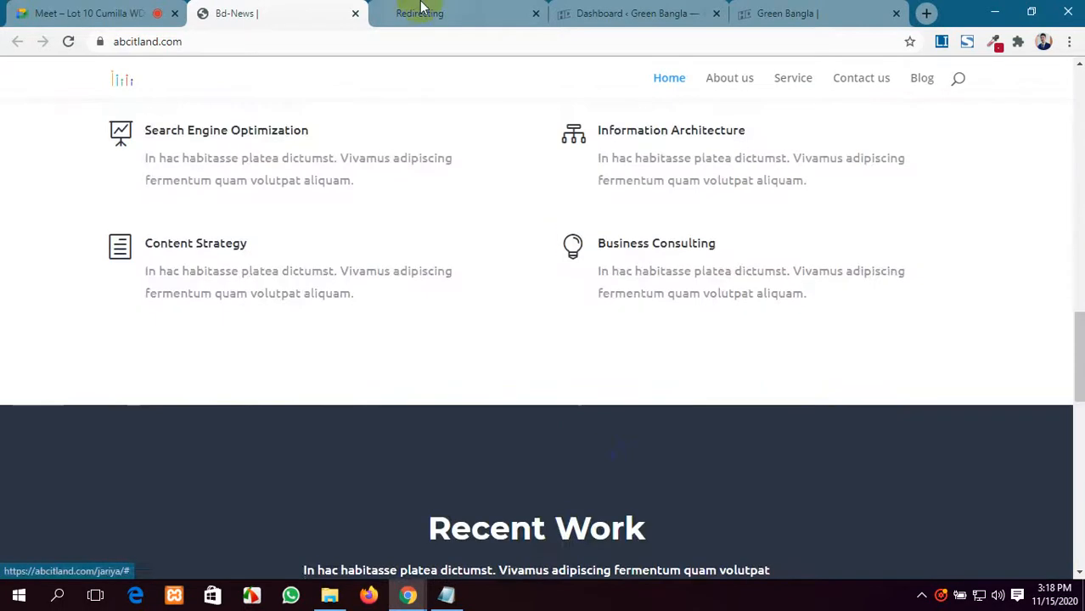
pyautogui.click(422, 8)
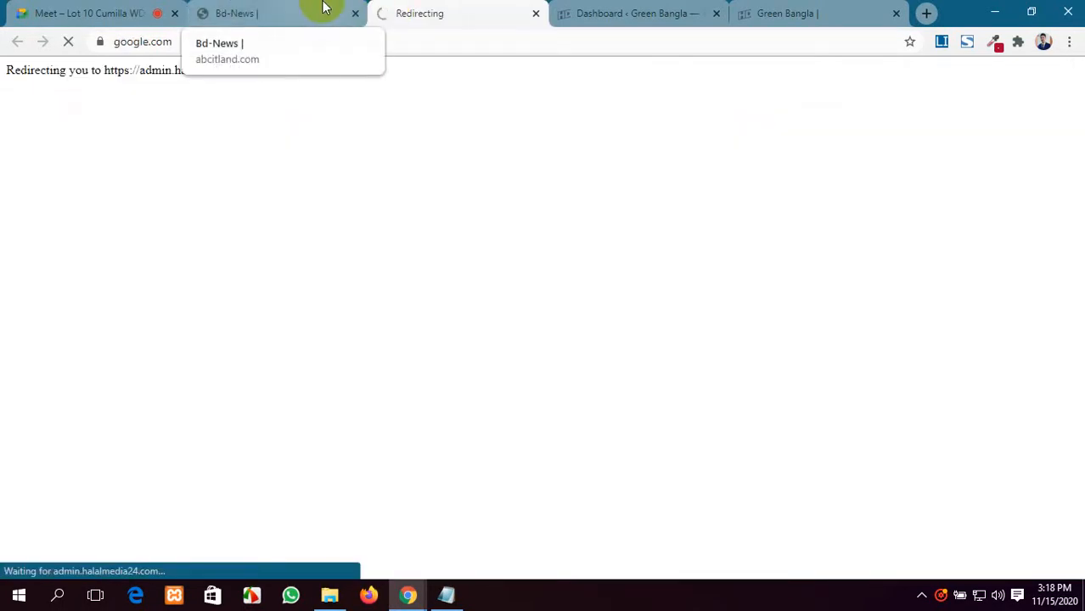
pyautogui.click(355, 13)
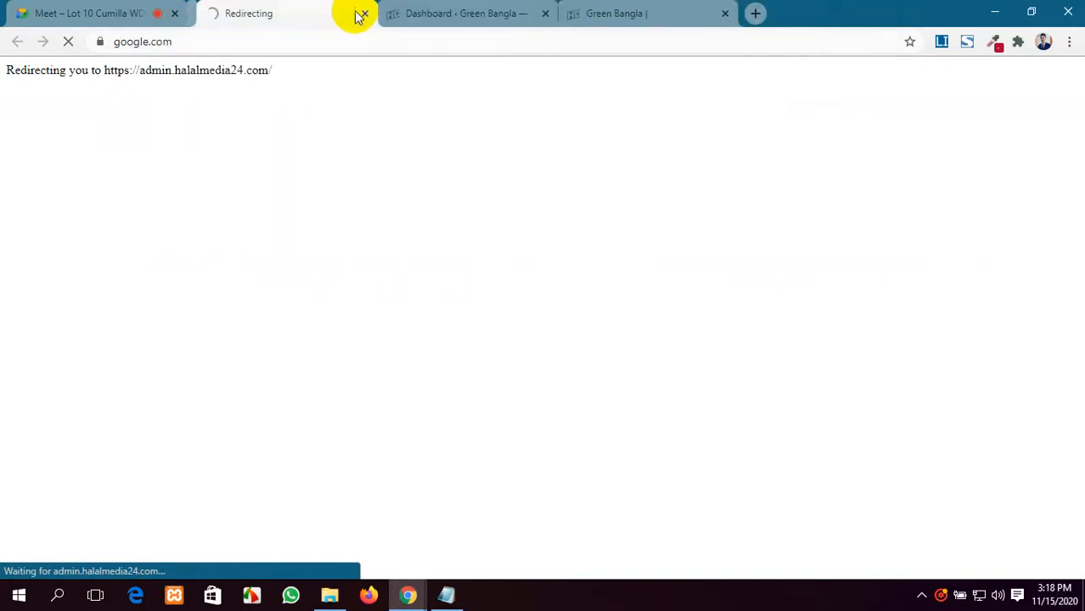
# Check whether the admin.halalmedia24.com page loads, and return to its link in the meeting chat.
pyautogui.click(480, 11)
pyautogui.click(310, 15)
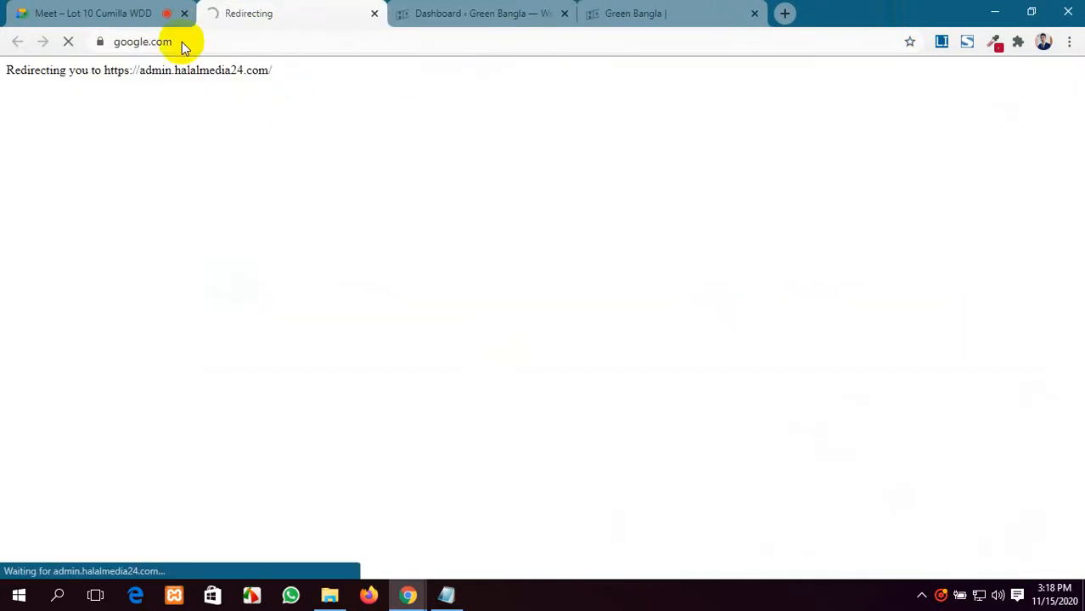
pyautogui.click(169, 14)
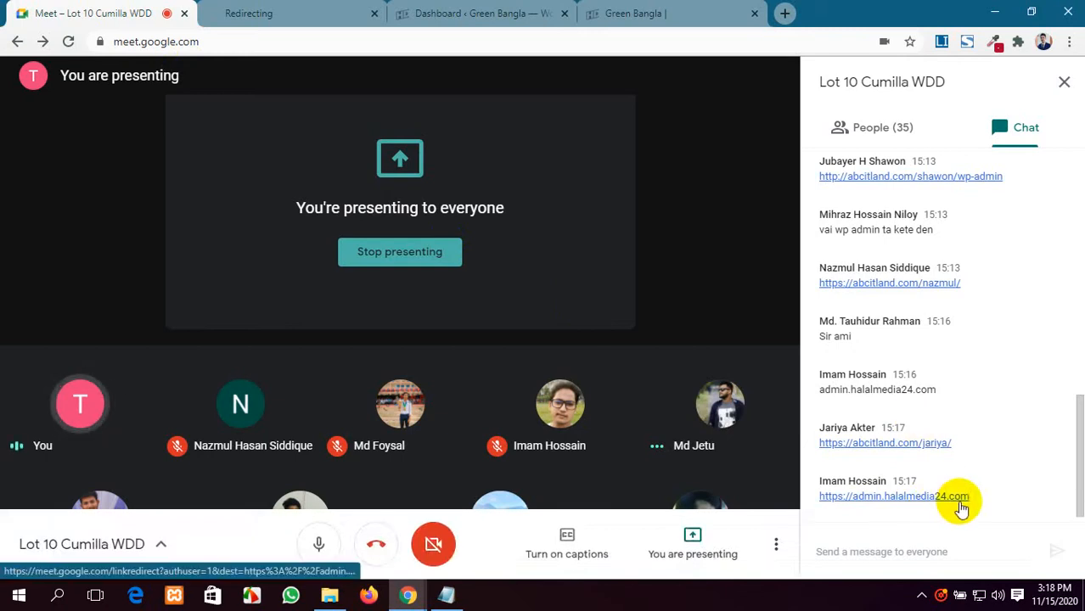
pyautogui.click(960, 507)
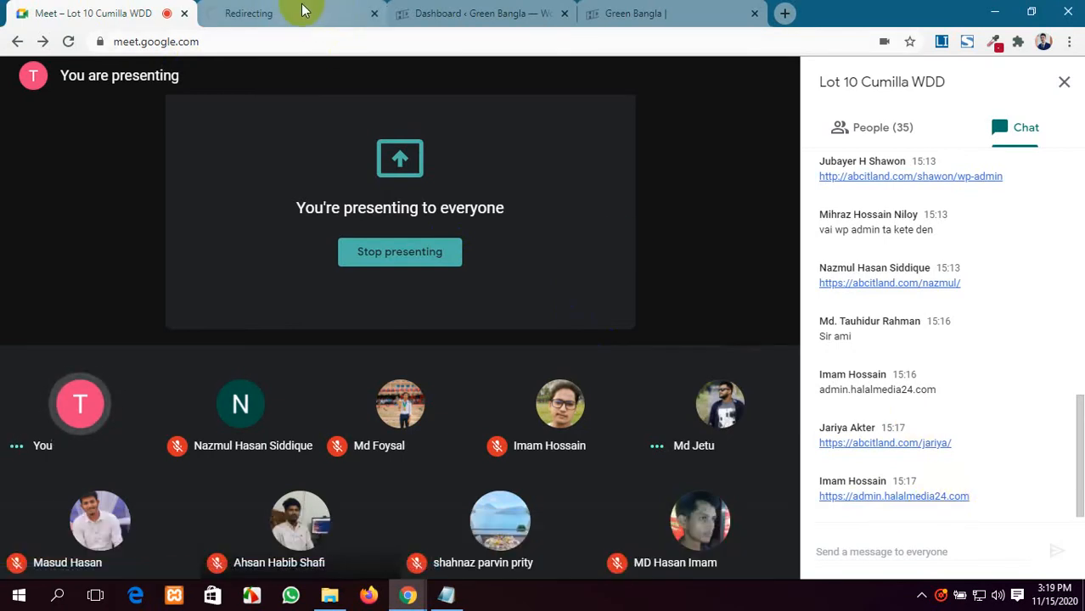
pyautogui.click(305, 10)
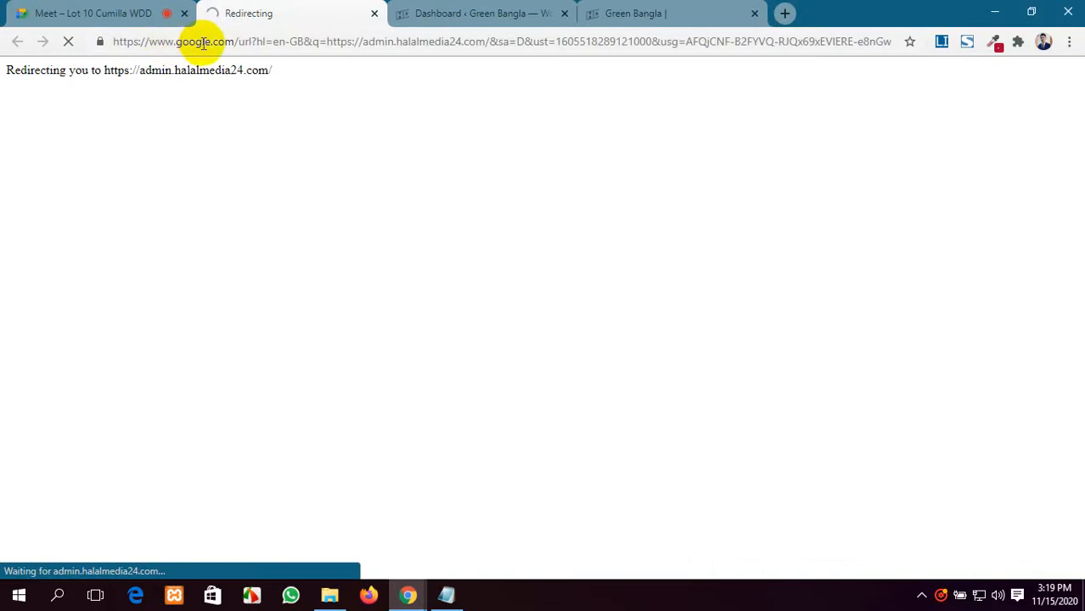
pyautogui.click(146, 12)
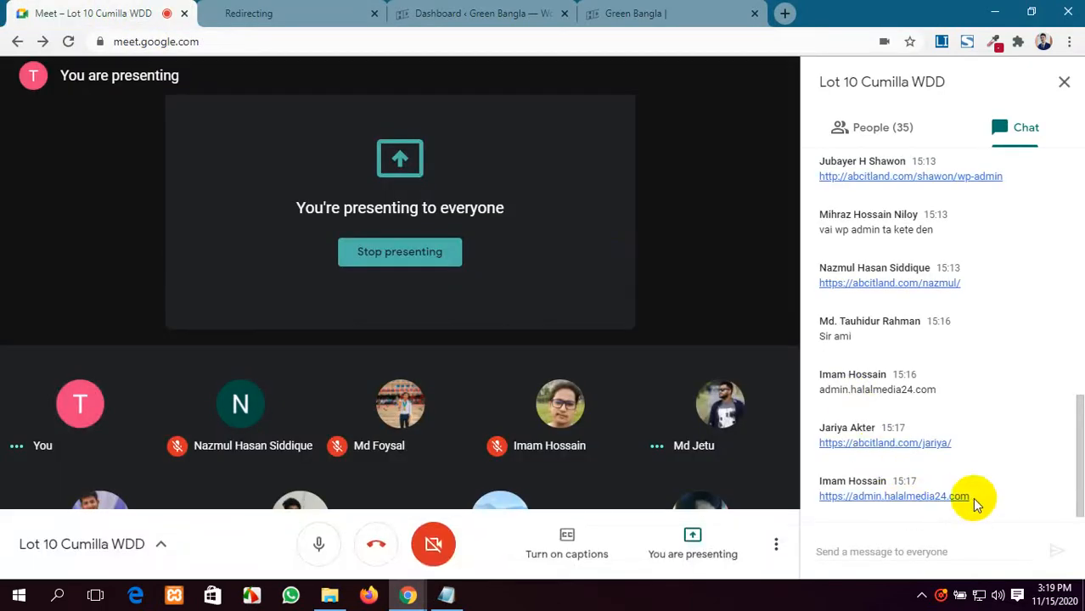
# Copy the admin.halalmedia24.com address from the chat, load it in a new browser tab, and close the redirecting page.
pyautogui.moveTo(970, 496); pyautogui.dragTo(819, 499)
pyautogui.hotkey('ctrl', 'c')
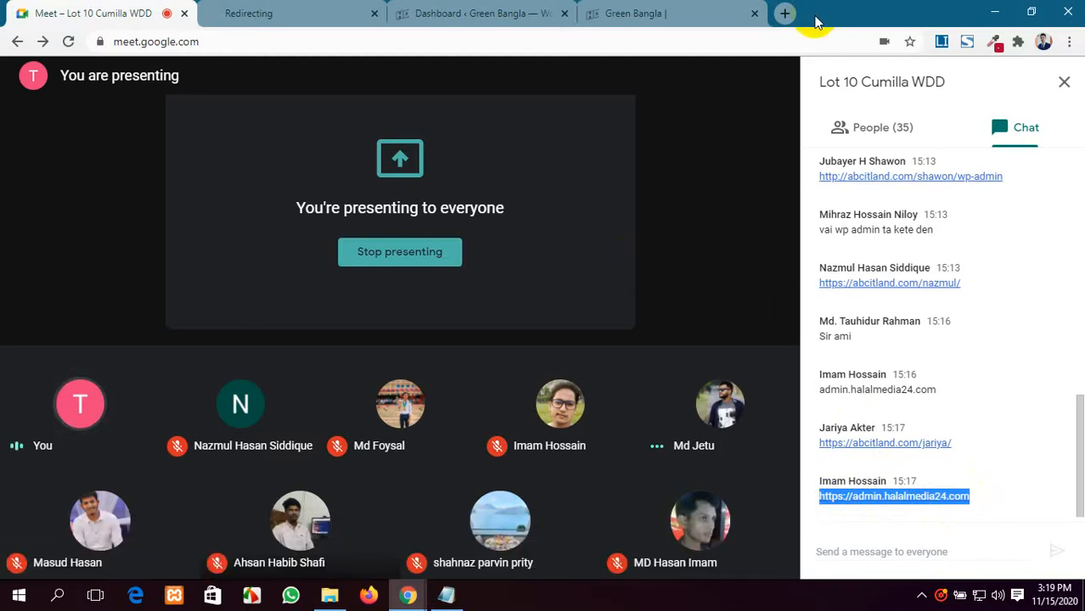
pyautogui.click(784, 14)
pyautogui.hotkey('ctrl', 'v')
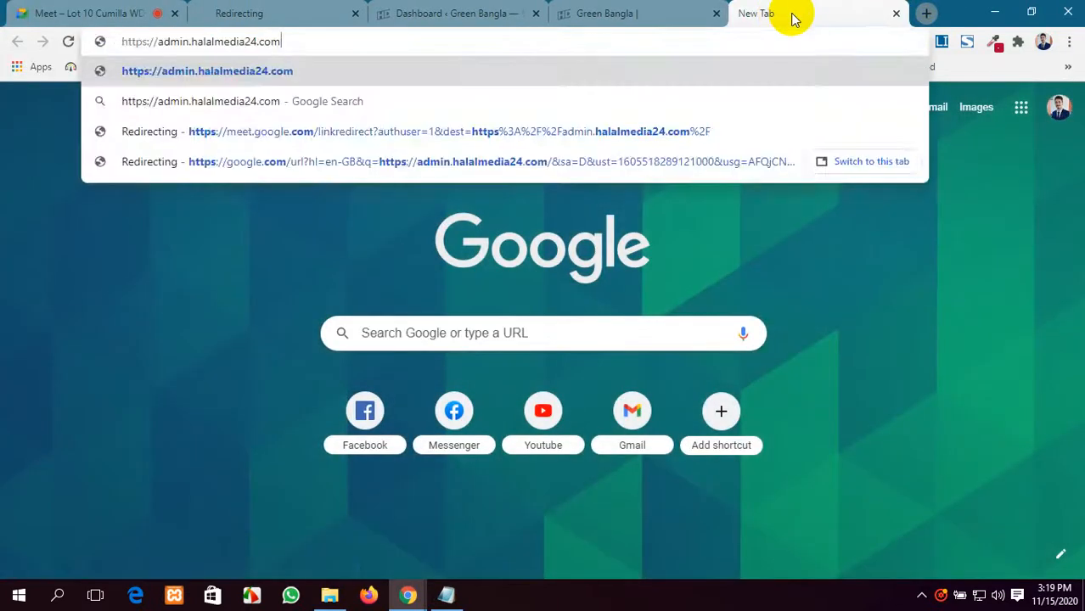
pyautogui.press('Return')
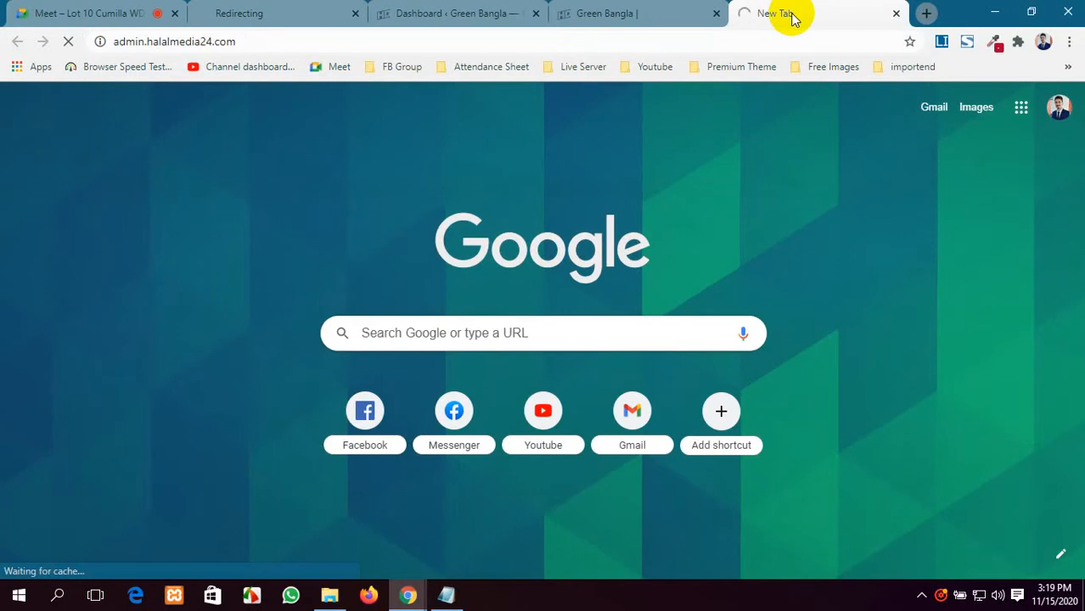
pyautogui.click(261, 7)
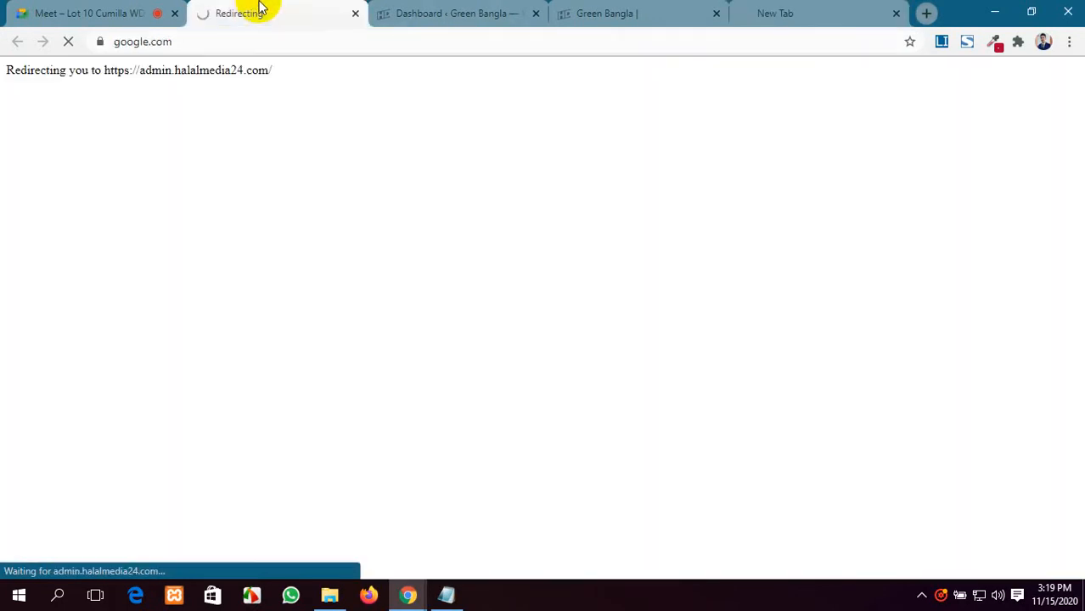
pyautogui.click(355, 14)
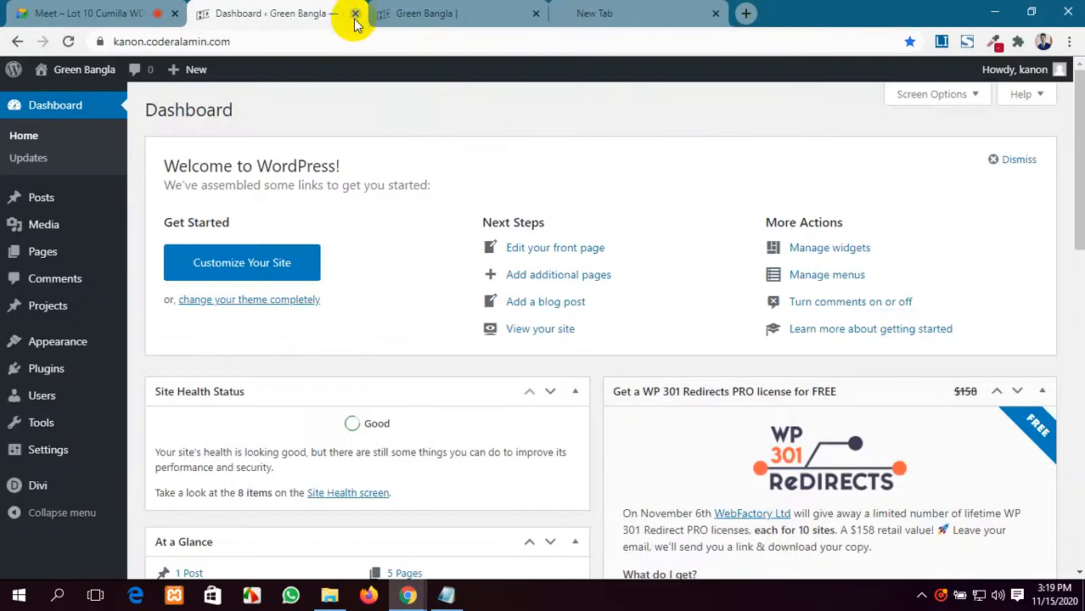
# Return to the meeting and look through the chat messages up to the earliest ones and back to the latest.
pyautogui.click(662, 7)
pyautogui.click(25, 6)
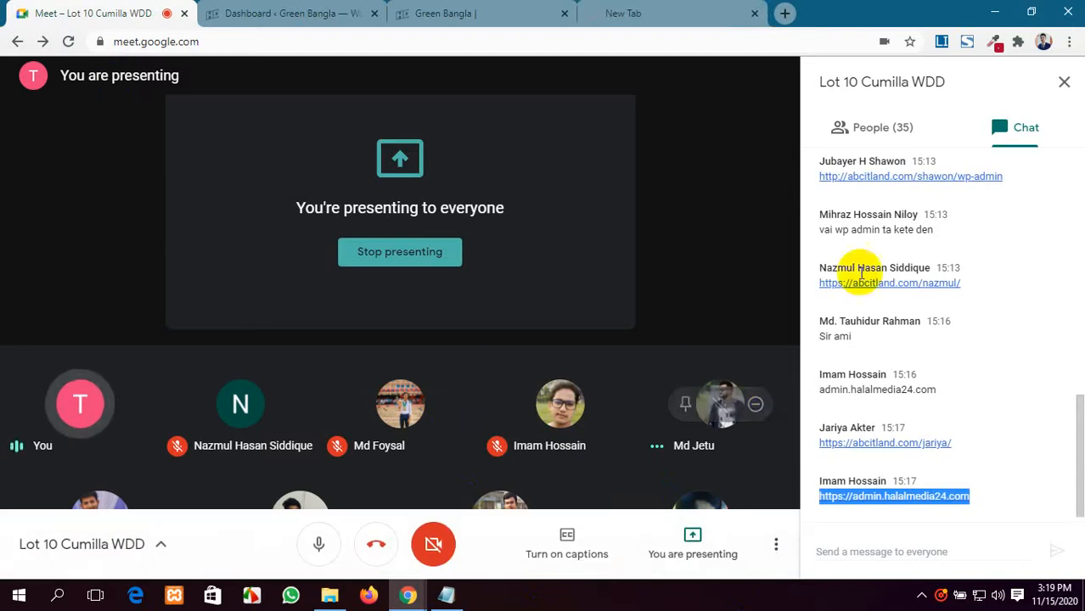
pyautogui.scroll(6, 861, 273)
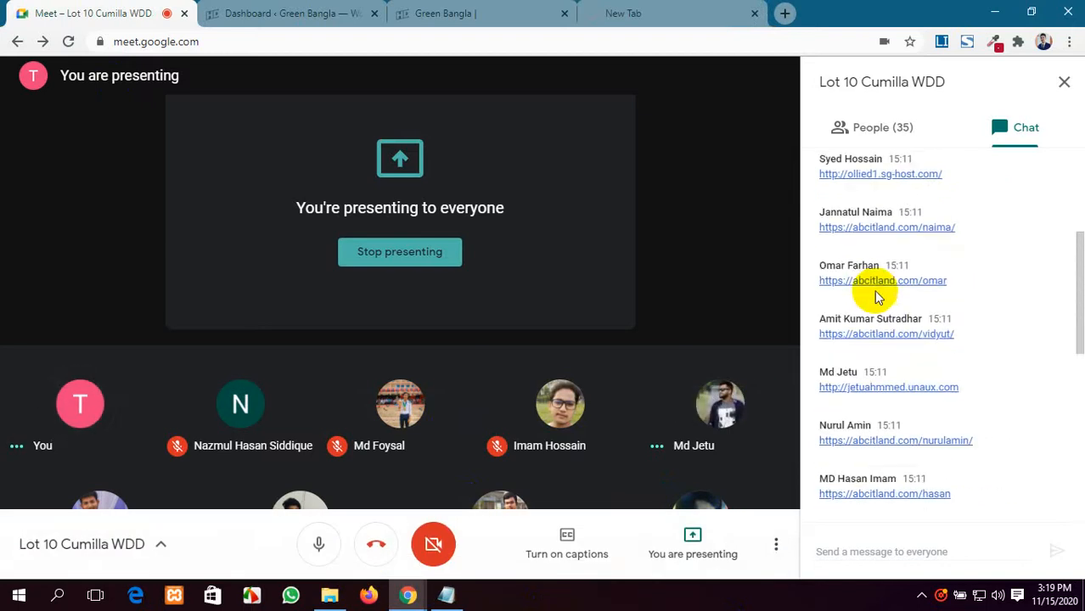
pyautogui.scroll(3, 874, 290)
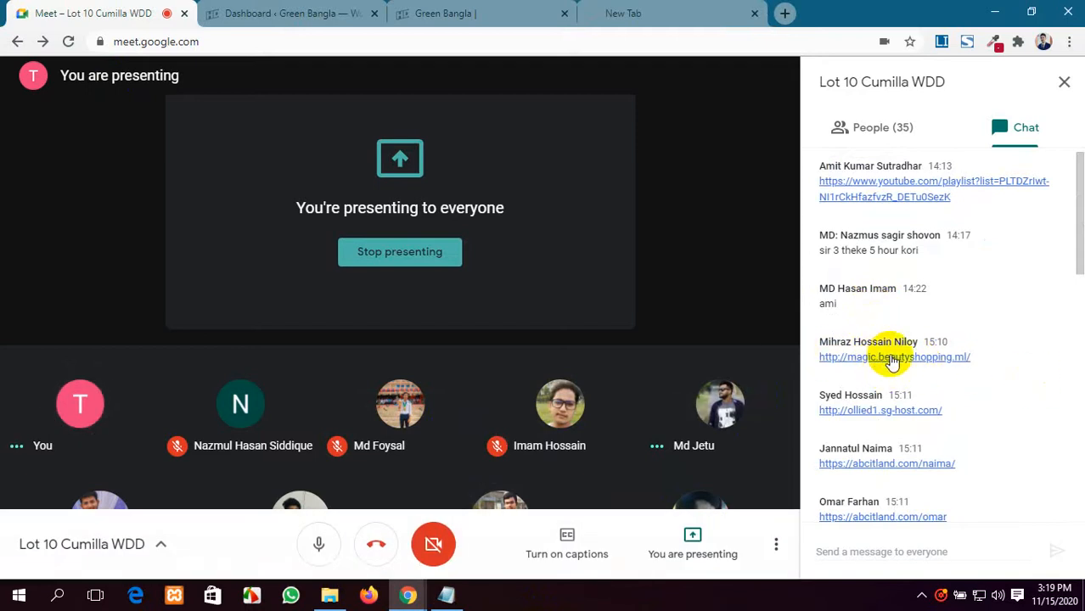
pyautogui.scroll(-1, 898, 356)
pyautogui.scroll(-7, 901, 361)
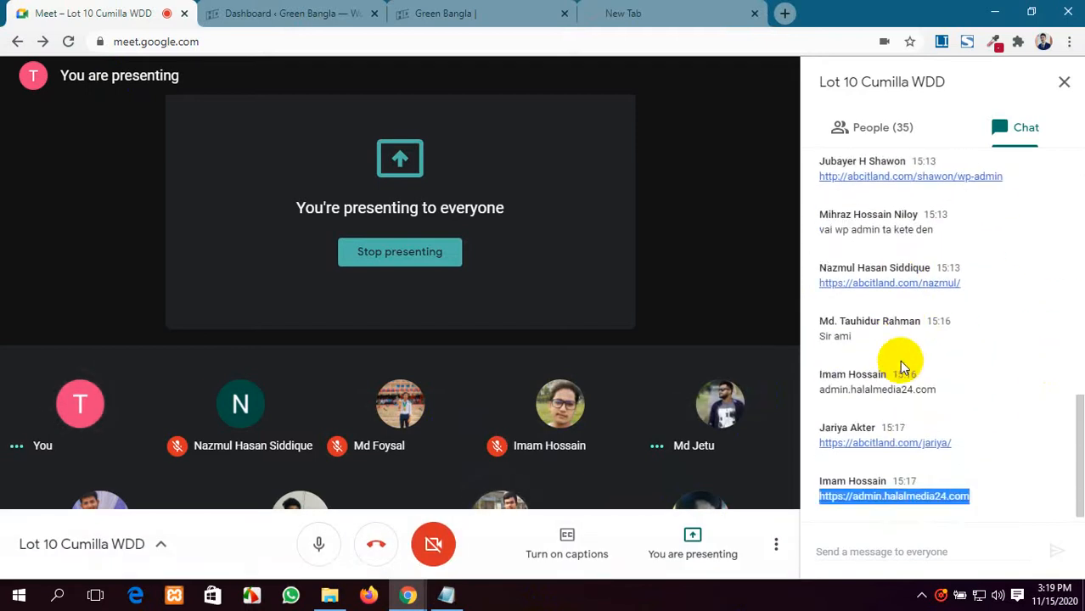
pyautogui.click(255, 12)
pyautogui.click(93, 13)
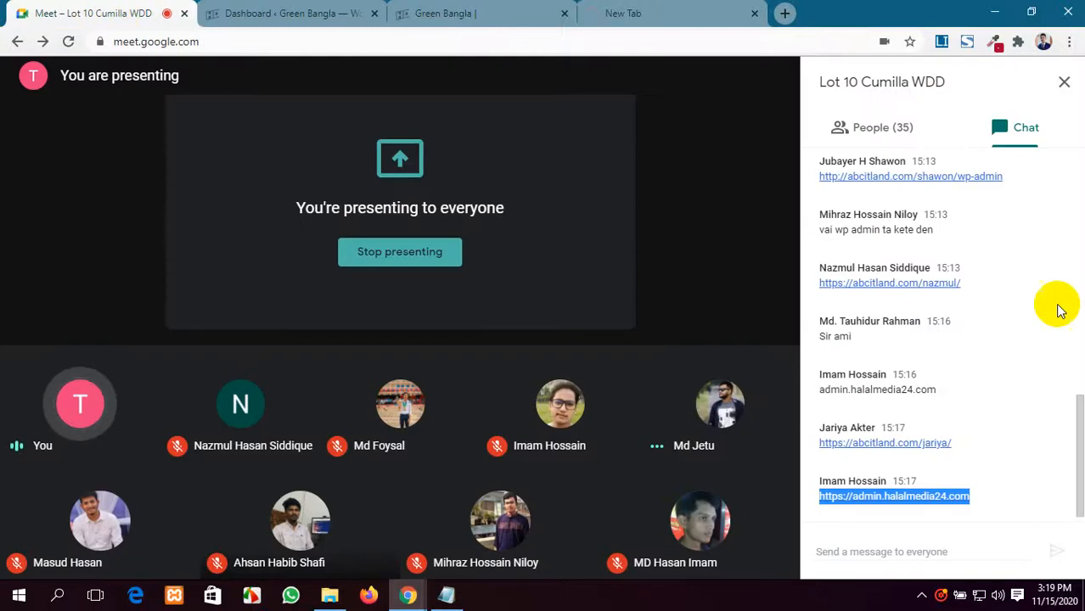
# Show the meeting's participant list and look through it to its end.
pyautogui.click(931, 136)
pyautogui.scroll(-8, 946, 476)
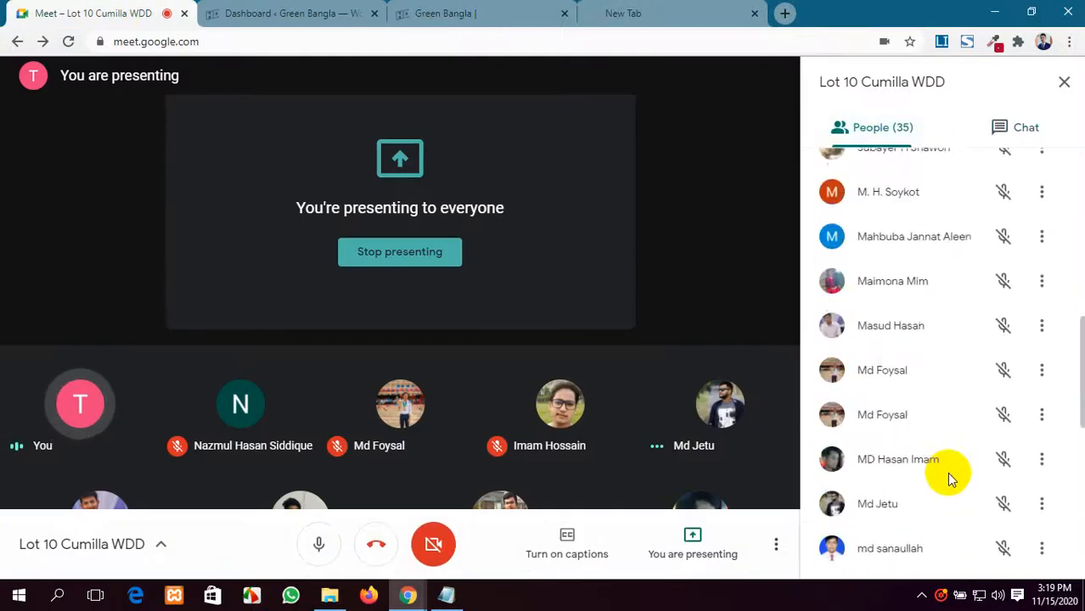
pyautogui.scroll(-3, 951, 480)
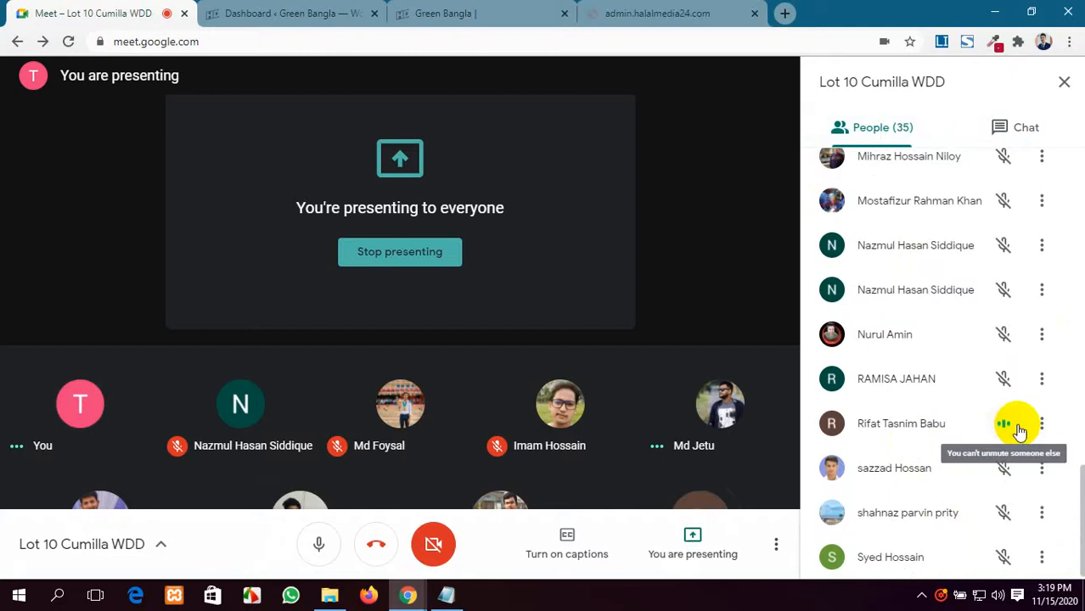
# Check the admin.halalmedia24.com page, close it, and return to the meeting.
pyautogui.click(654, 12)
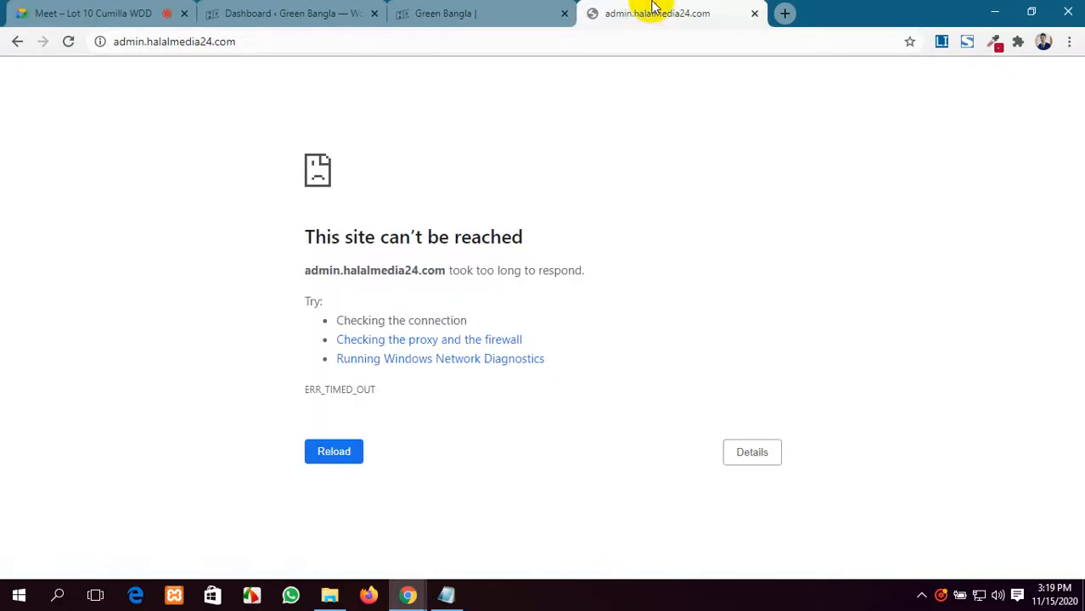
pyautogui.click(753, 14)
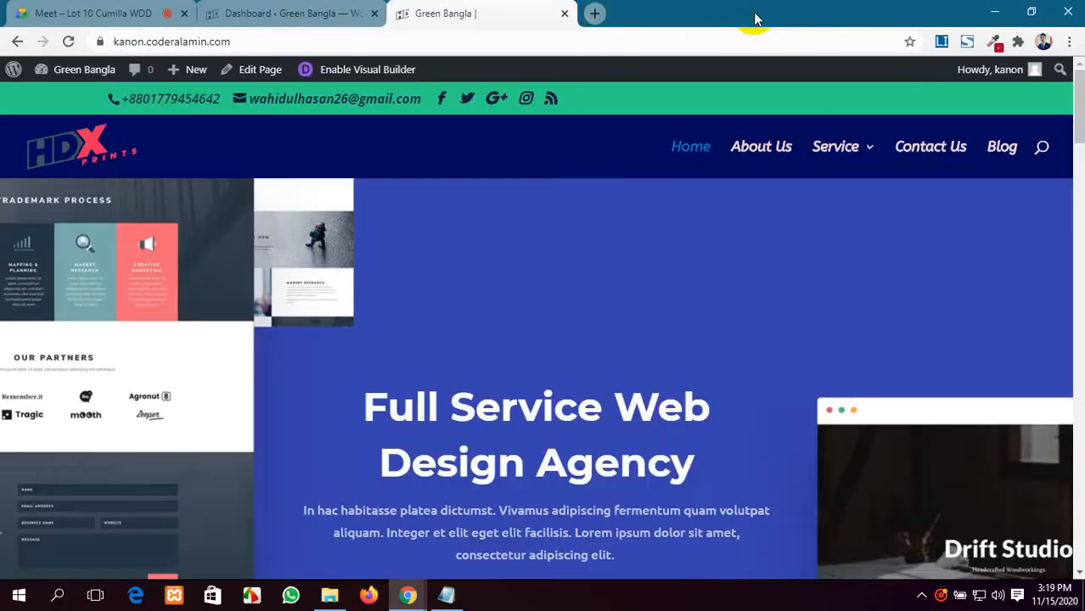
pyautogui.click(70, 7)
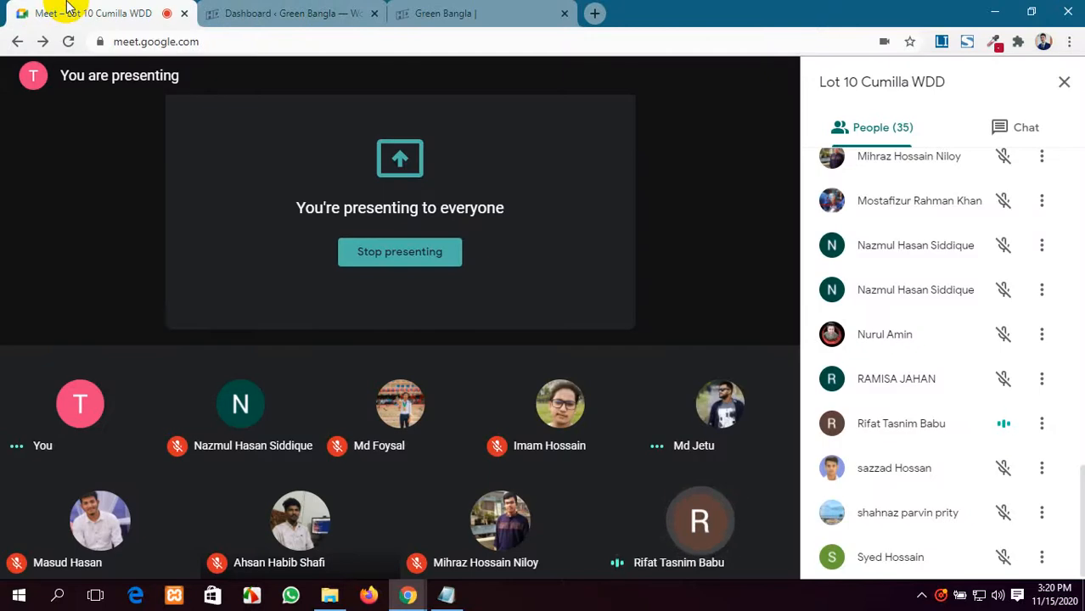
# Look through the participant list from its end up to its beginning.
pyautogui.moveTo(682, 540)
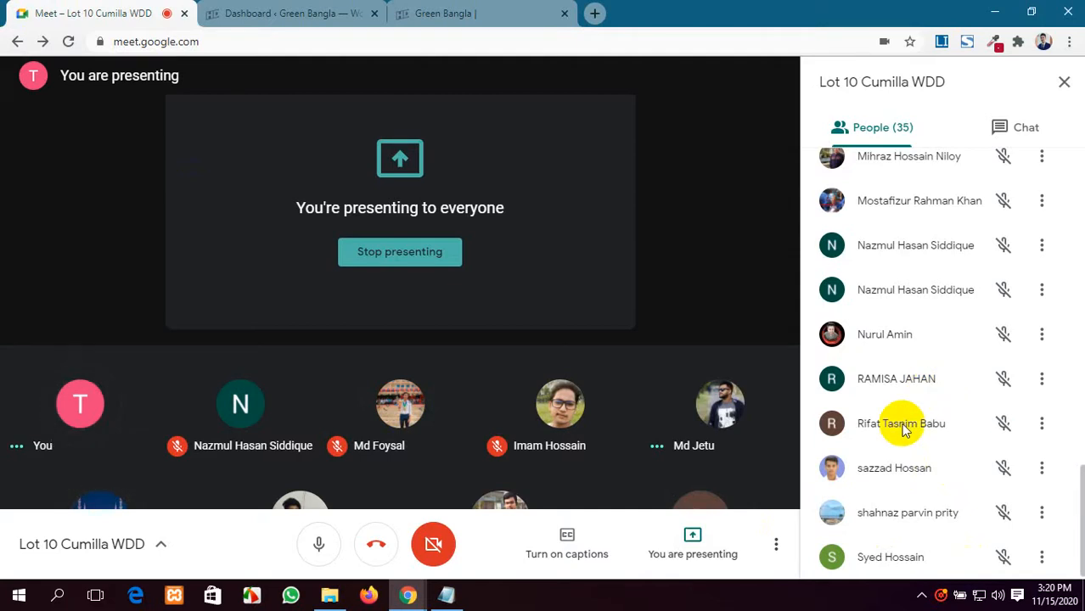
pyautogui.scroll(1, 904, 412)
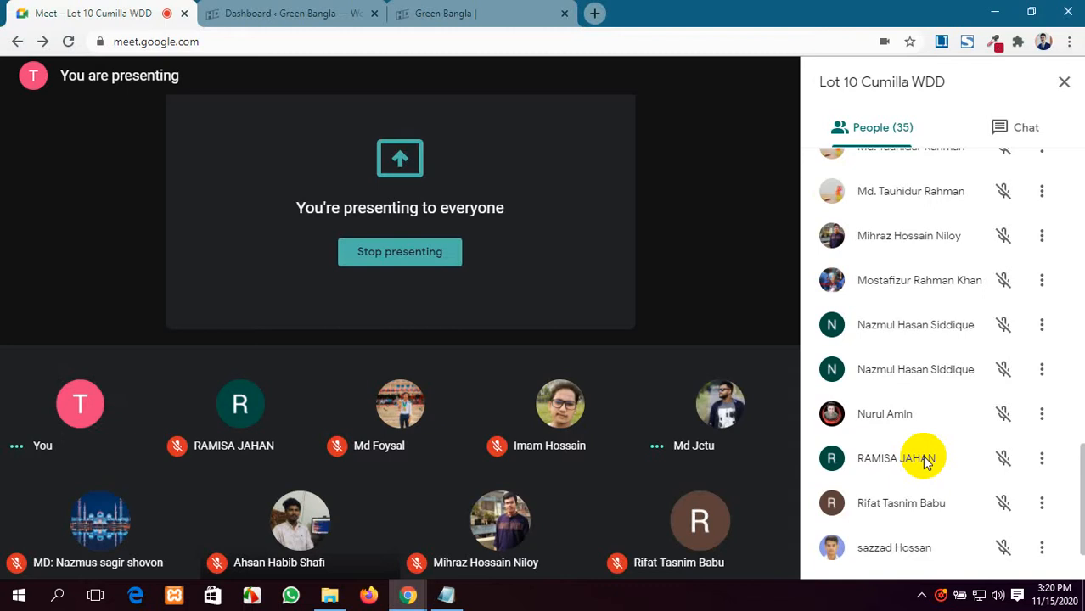
pyautogui.scroll(3, 925, 459)
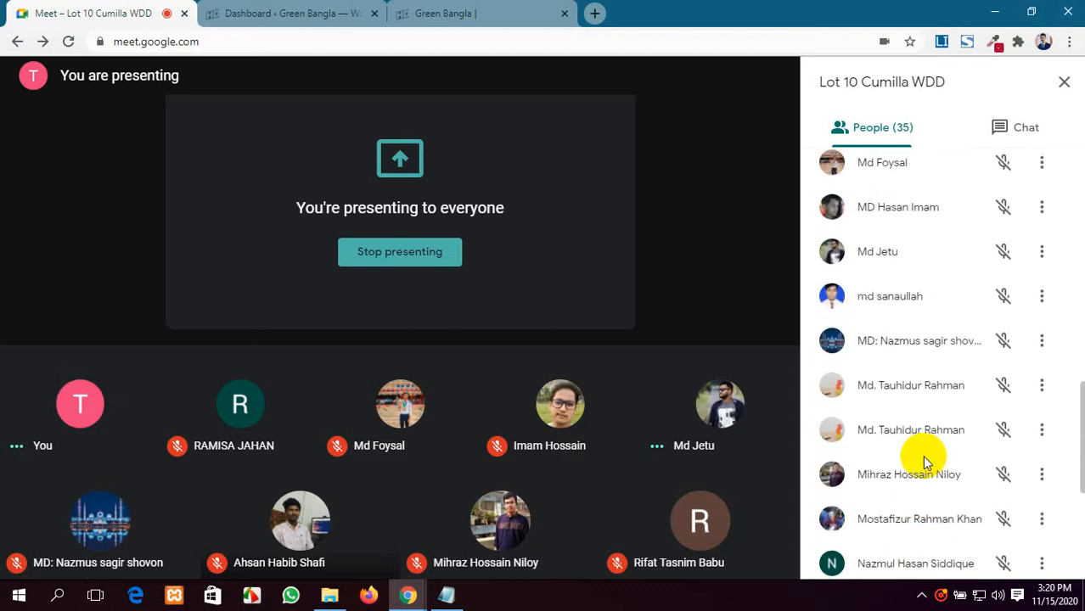
pyautogui.scroll(6, 925, 463)
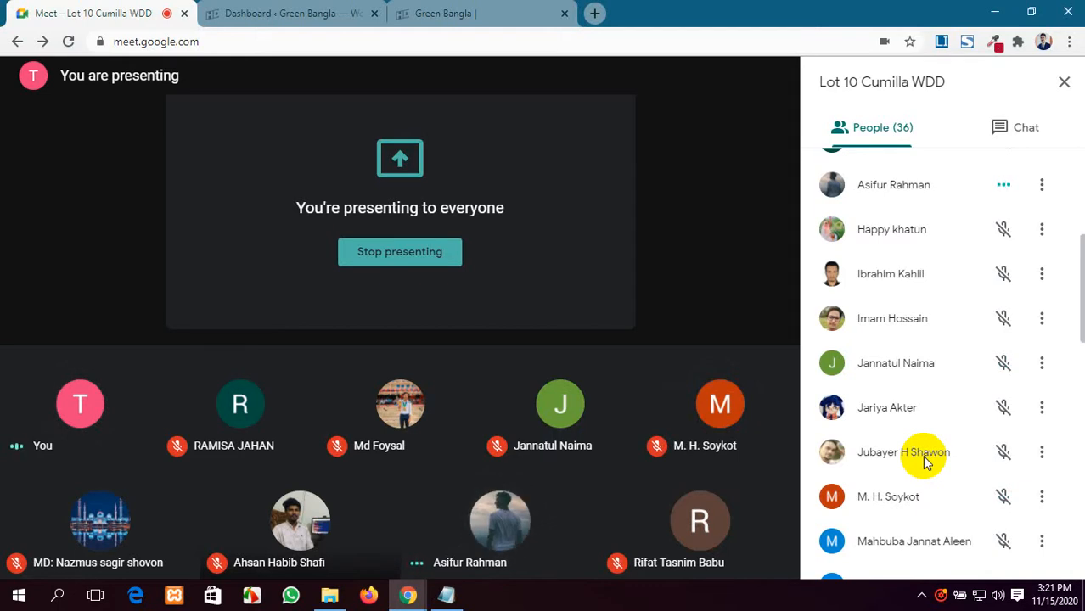
pyautogui.scroll(5, 926, 331)
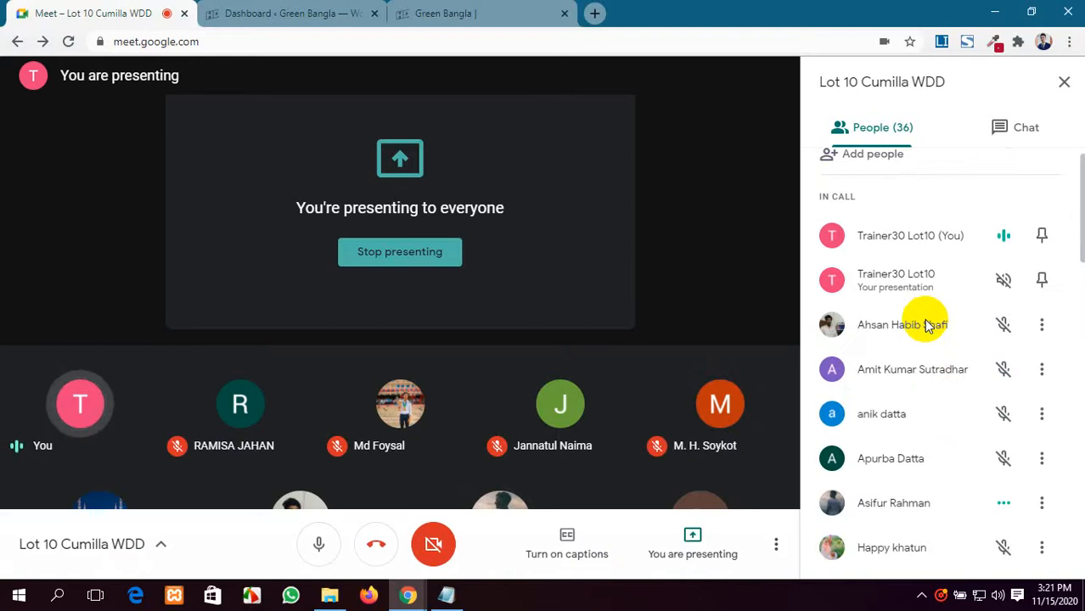
# Look down the meeting's participant list and check the options available for a participant who is listed twice.
pyautogui.scroll(-5, 926, 330)
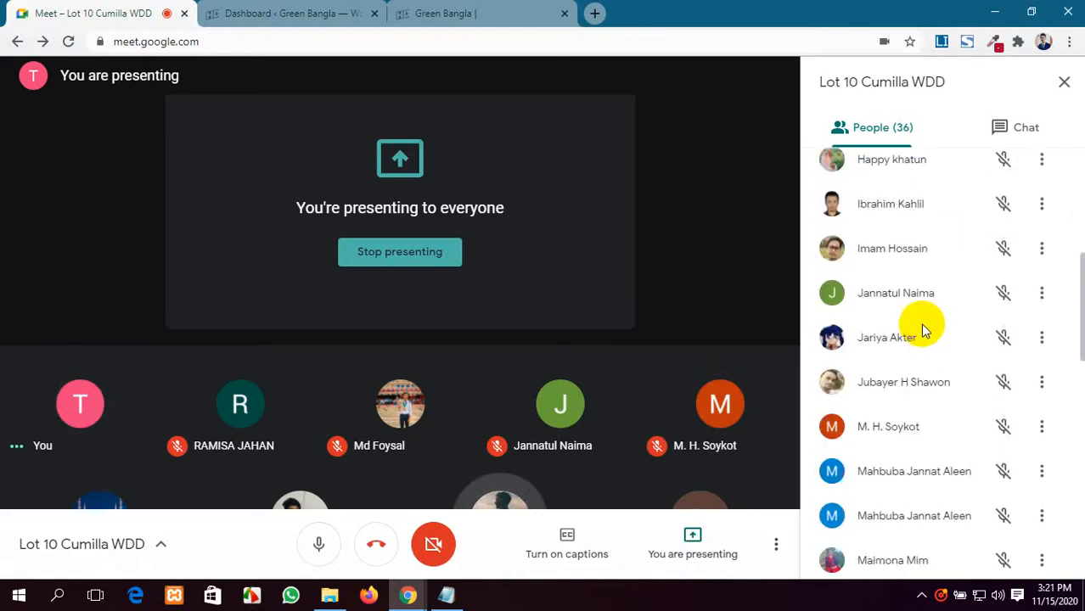
pyautogui.scroll(-2, 925, 331)
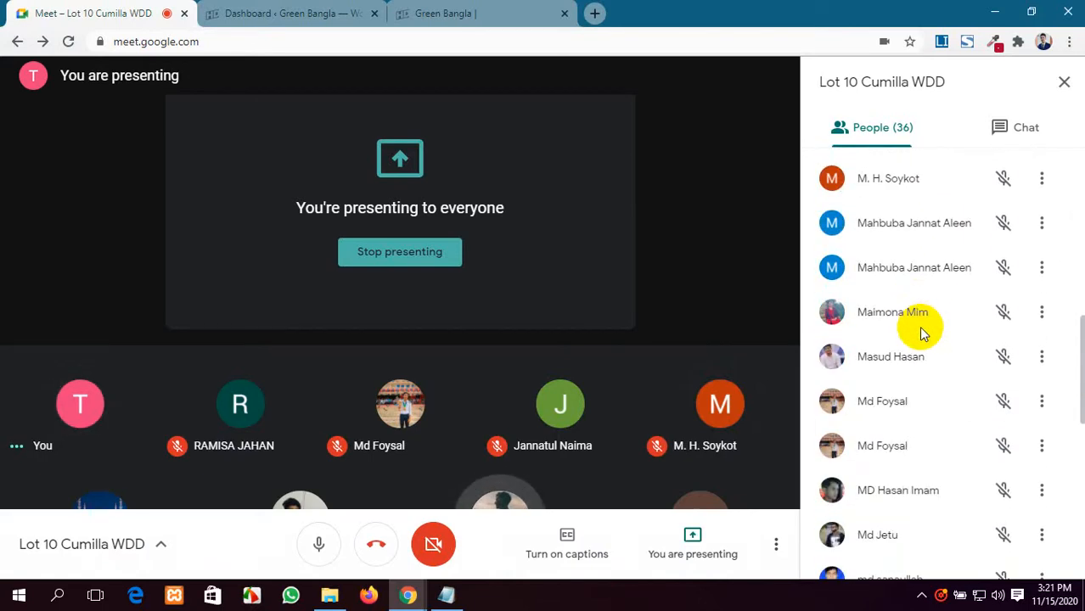
pyautogui.scroll(-1, 924, 333)
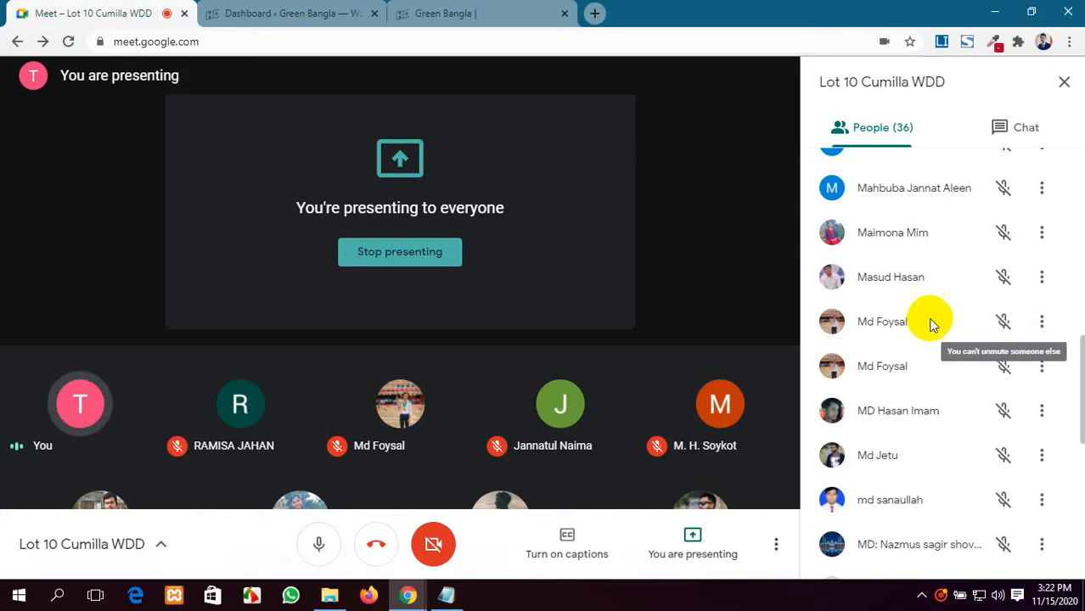
pyautogui.click(1040, 324)
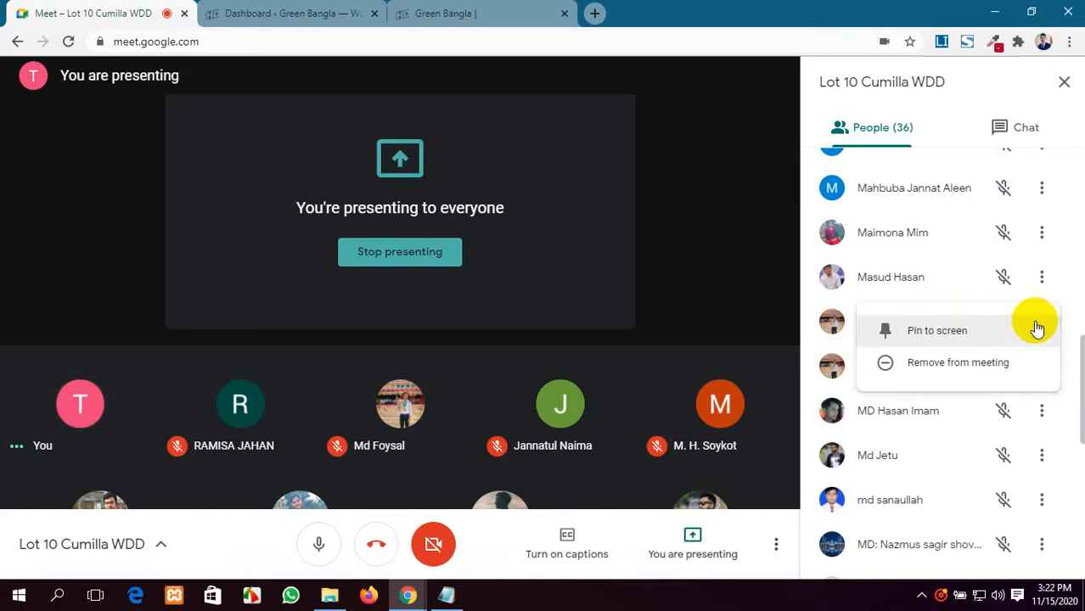
pyautogui.click(702, 268)
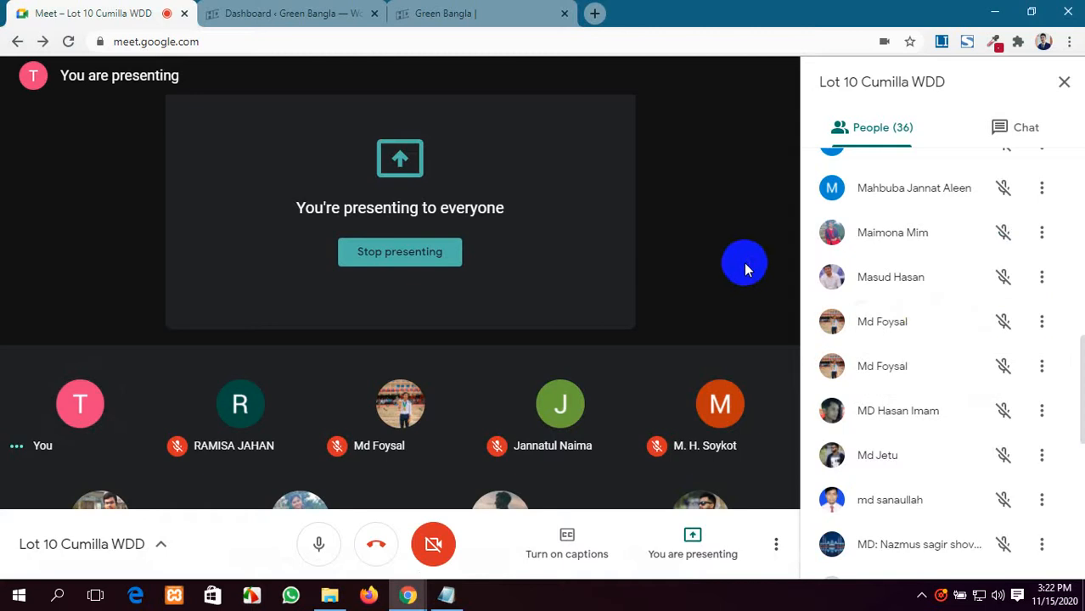
# Recheck the participant list and remove the first entry of the second participant who is listed twice from the meeting.
pyautogui.scroll(10, 906, 297)
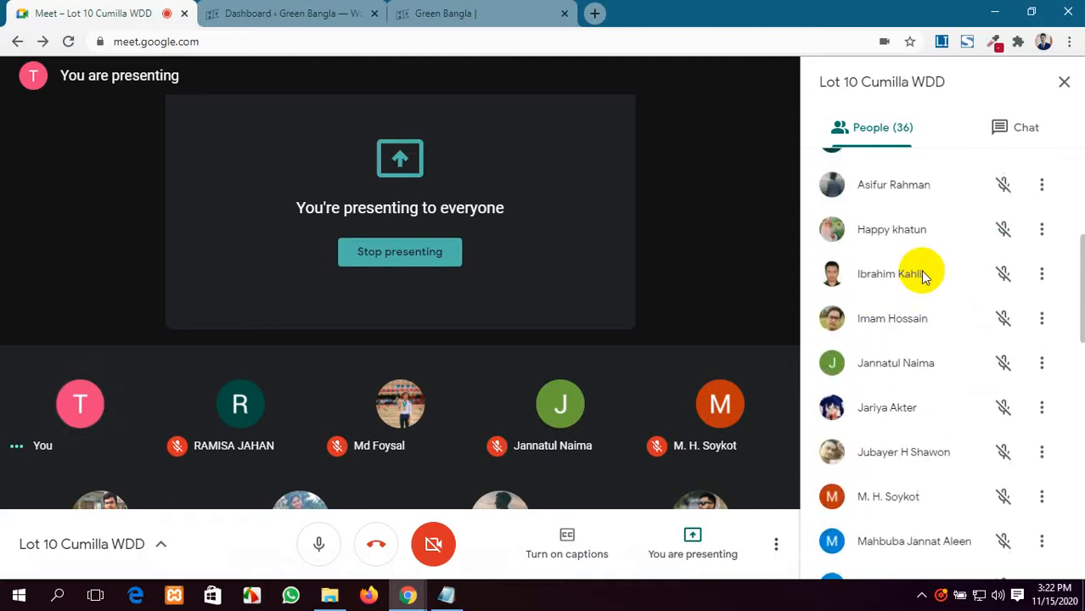
pyautogui.scroll(-4, 923, 272)
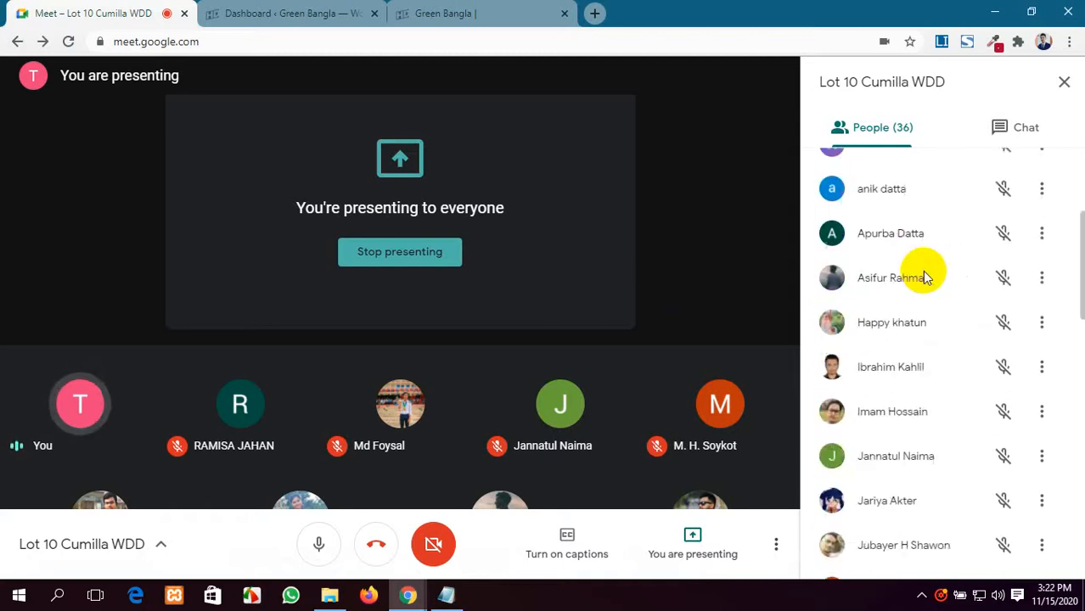
pyautogui.scroll(1, 924, 272)
pyautogui.scroll(3, 924, 272)
pyautogui.scroll(-6, 924, 271)
pyautogui.scroll(-4, 923, 271)
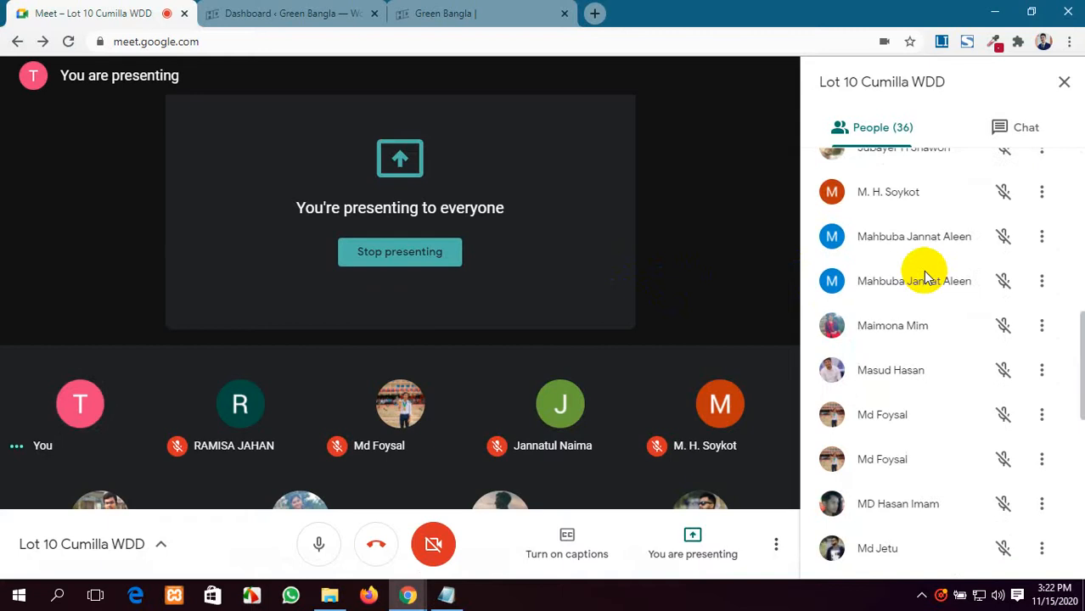
pyautogui.click(1041, 257)
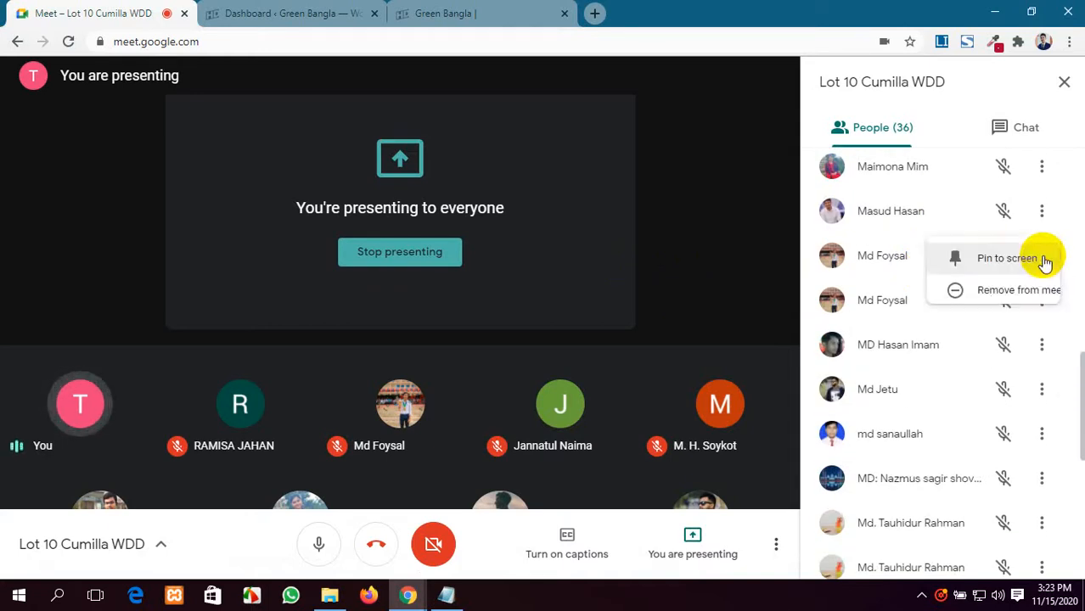
pyautogui.click(985, 305)
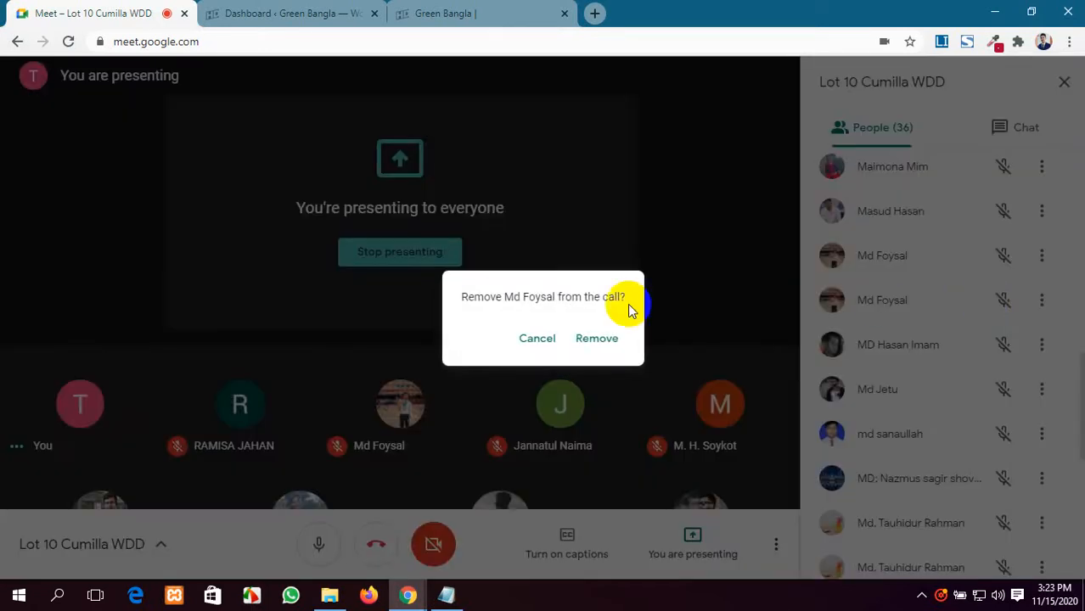
pyautogui.click(596, 339)
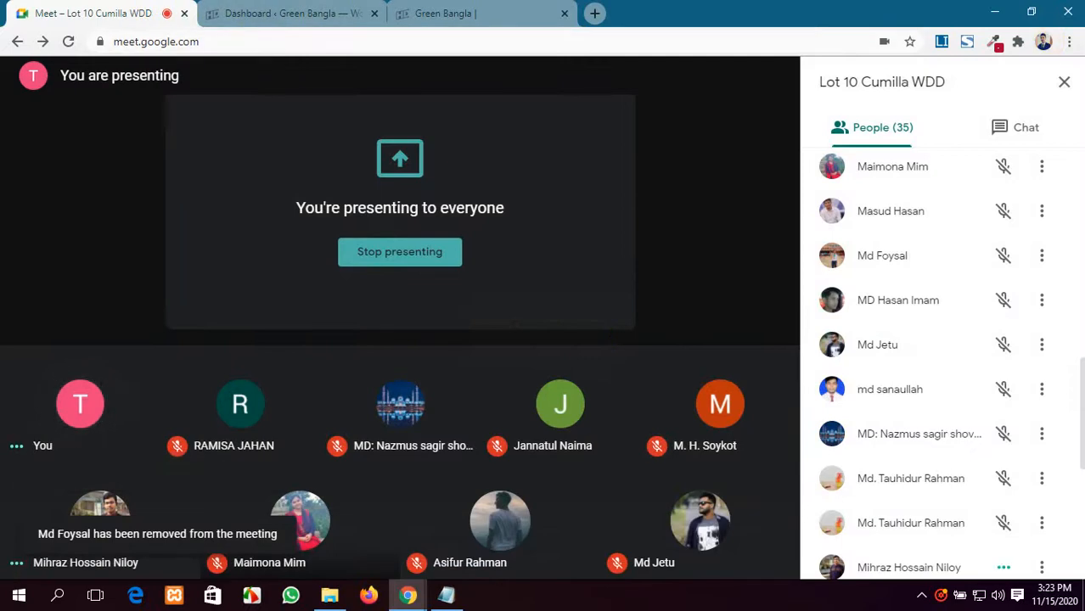
# Look through the meeting's chat messages between the latest and the earliest ones for the shared website links.
pyautogui.click(1004, 127)
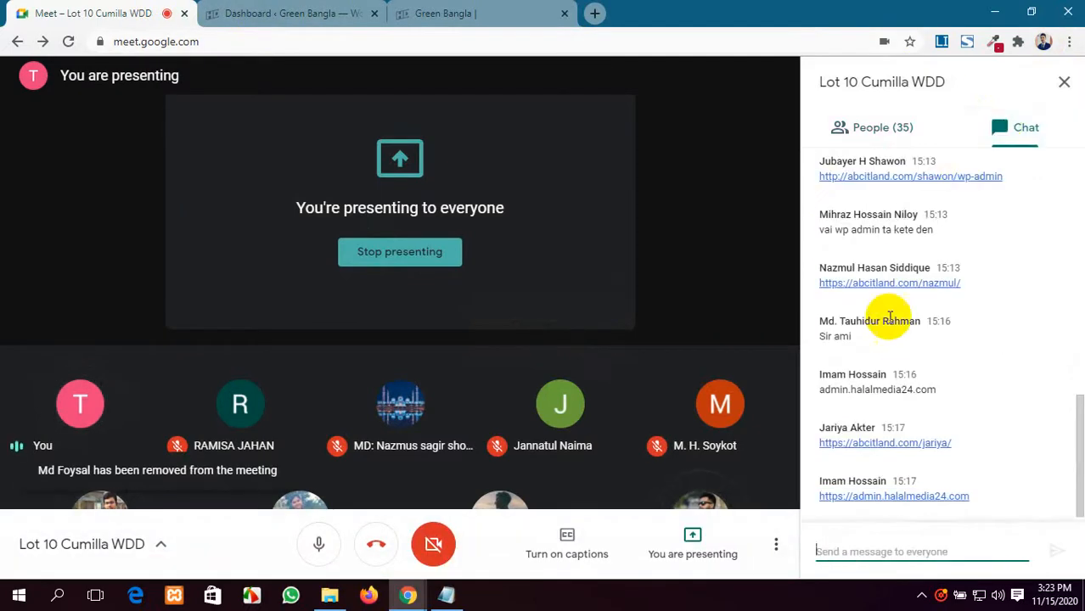
pyautogui.scroll(3, 908, 443)
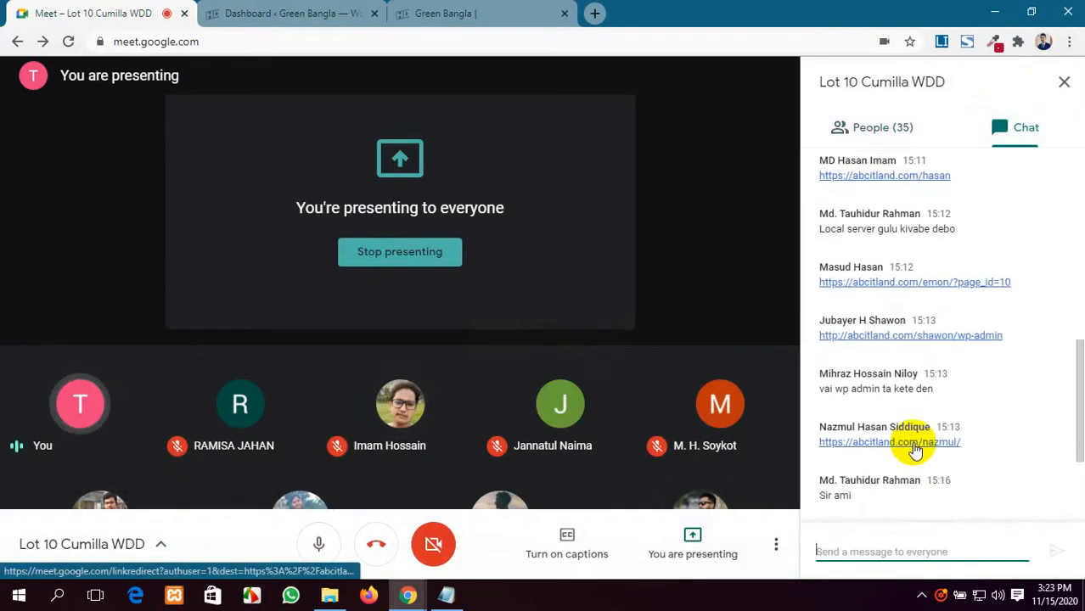
pyautogui.scroll(5, 912, 445)
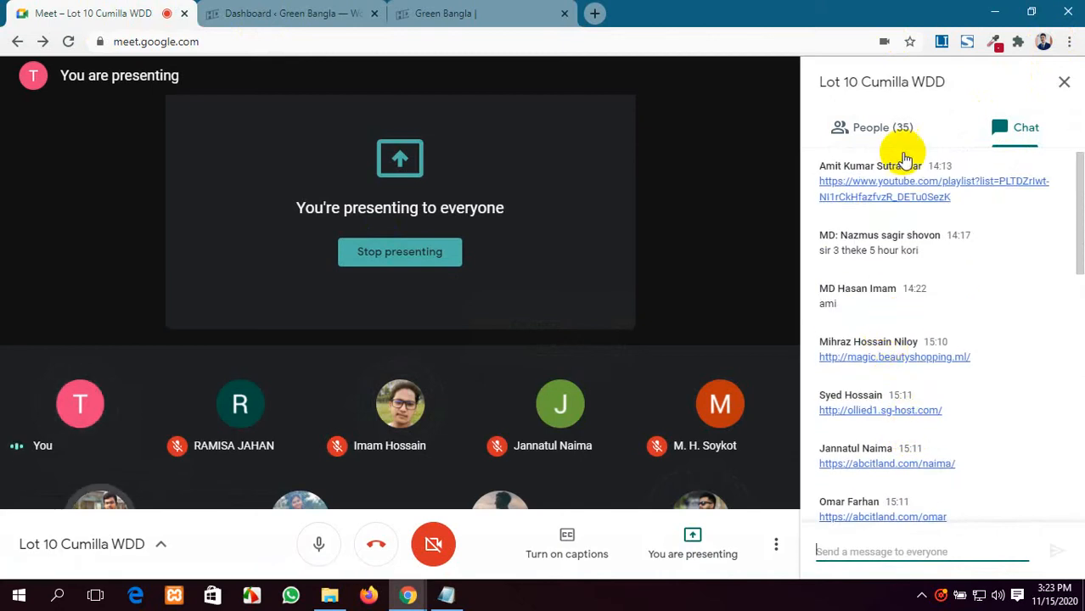
pyautogui.scroll(-2, 866, 285)
pyautogui.scroll(-6, 883, 306)
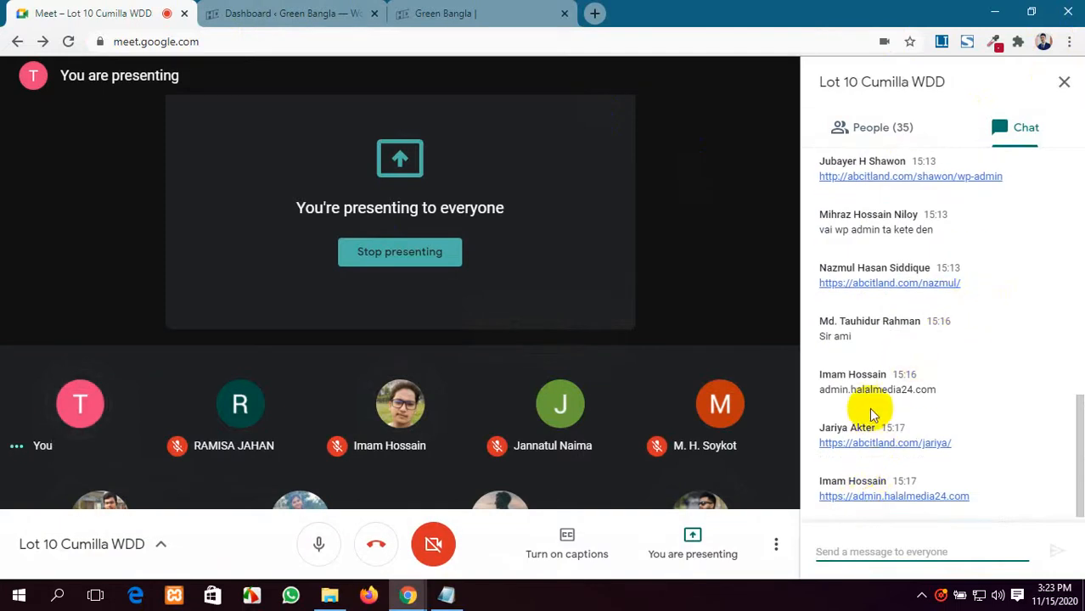
pyautogui.scroll(5, 873, 382)
pyautogui.click(242, 9)
pyautogui.click(104, 7)
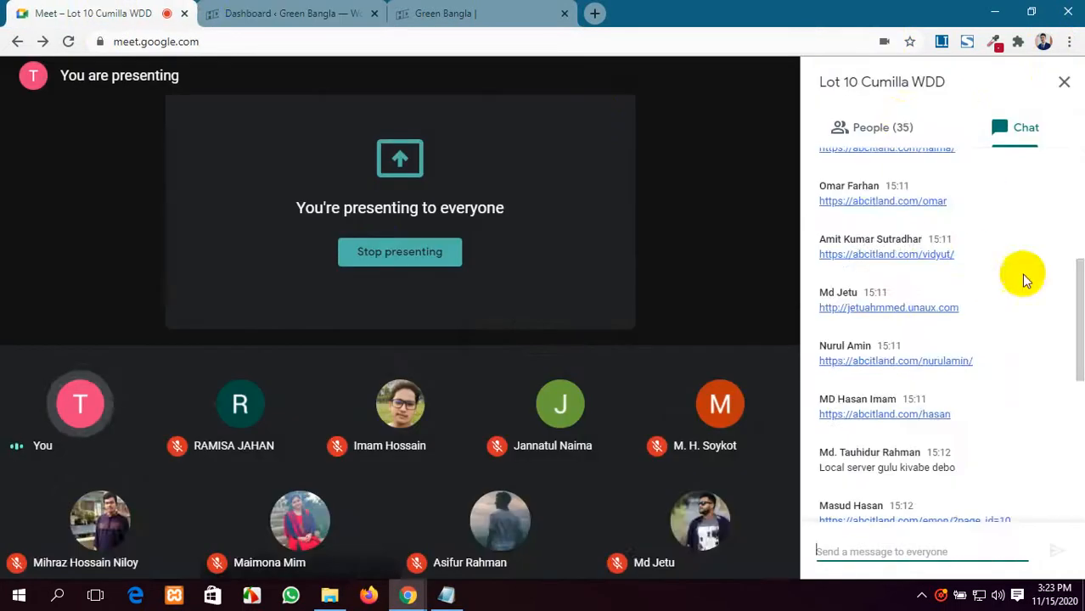
pyautogui.scroll(4, 1021, 278)
# Remove the remaining entry of the same participant from the meeting through the participant list.
pyautogui.click(902, 129)
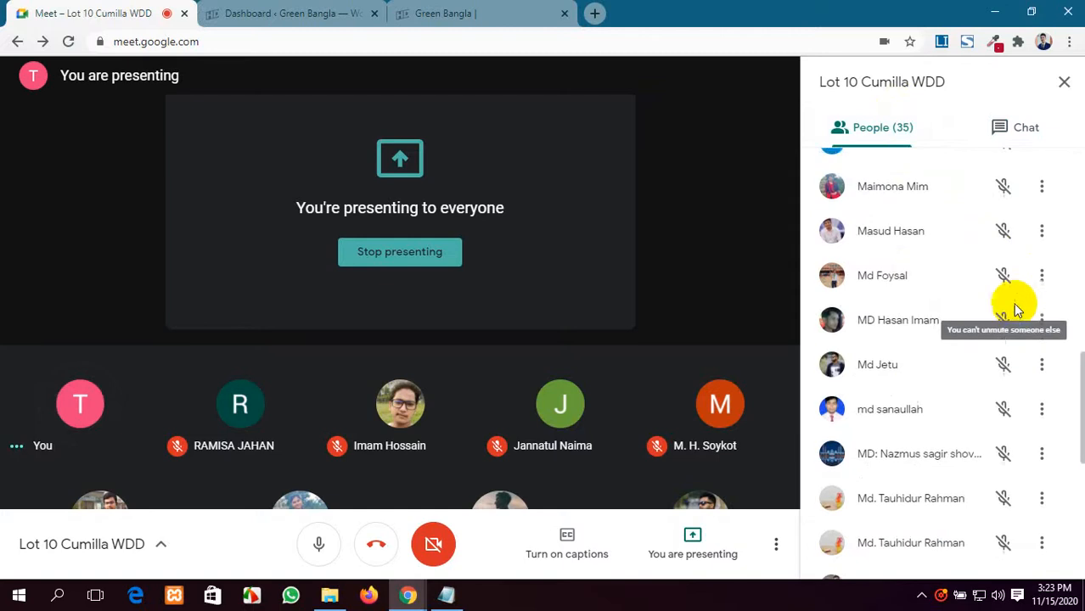
pyautogui.scroll(1, 1013, 303)
pyautogui.click(1042, 336)
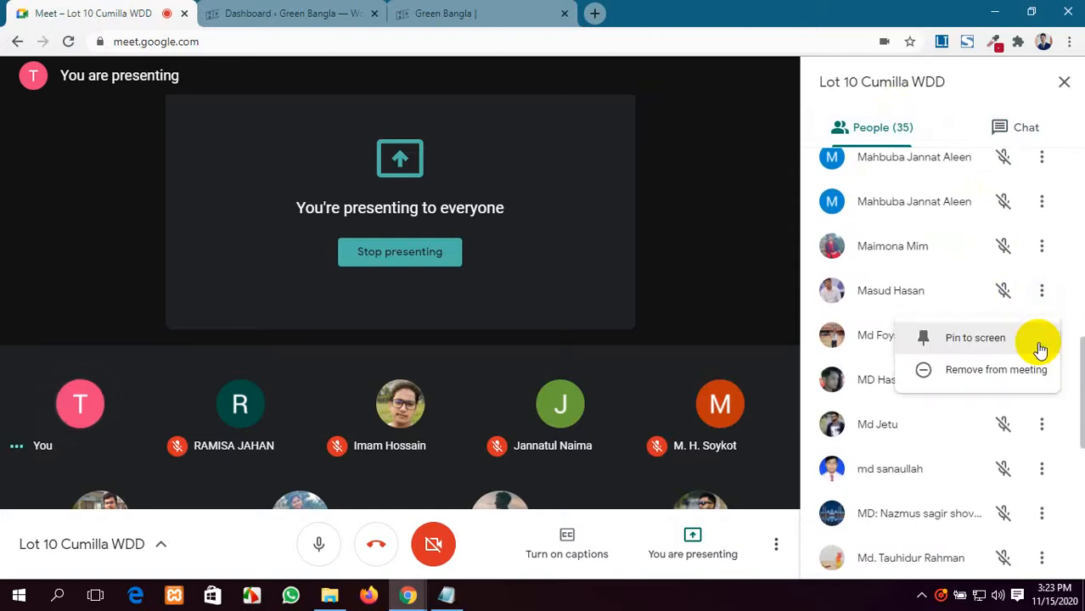
pyautogui.click(955, 378)
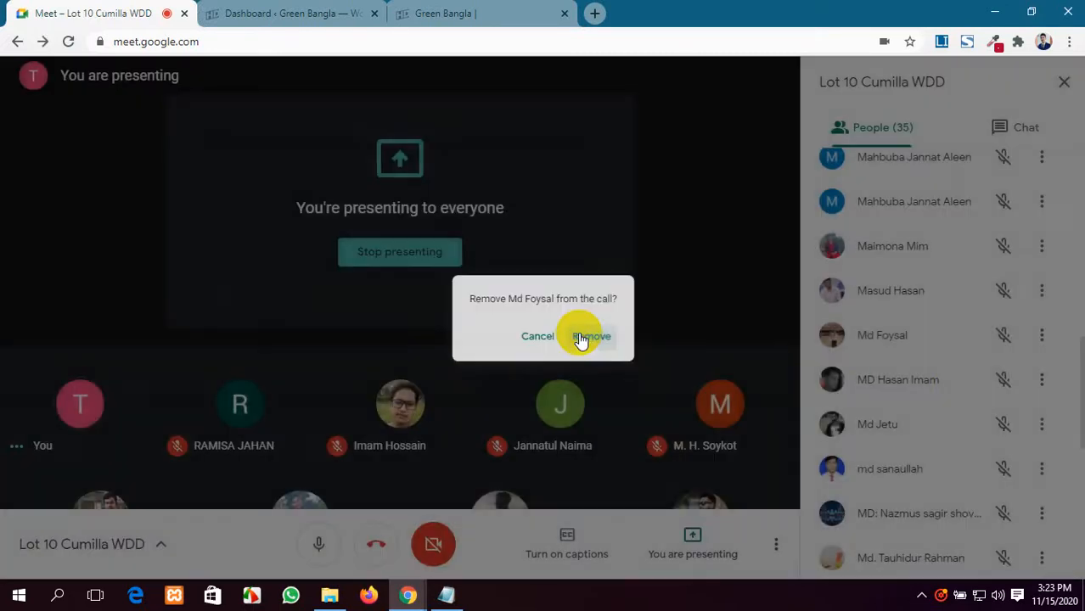
pyautogui.click(581, 338)
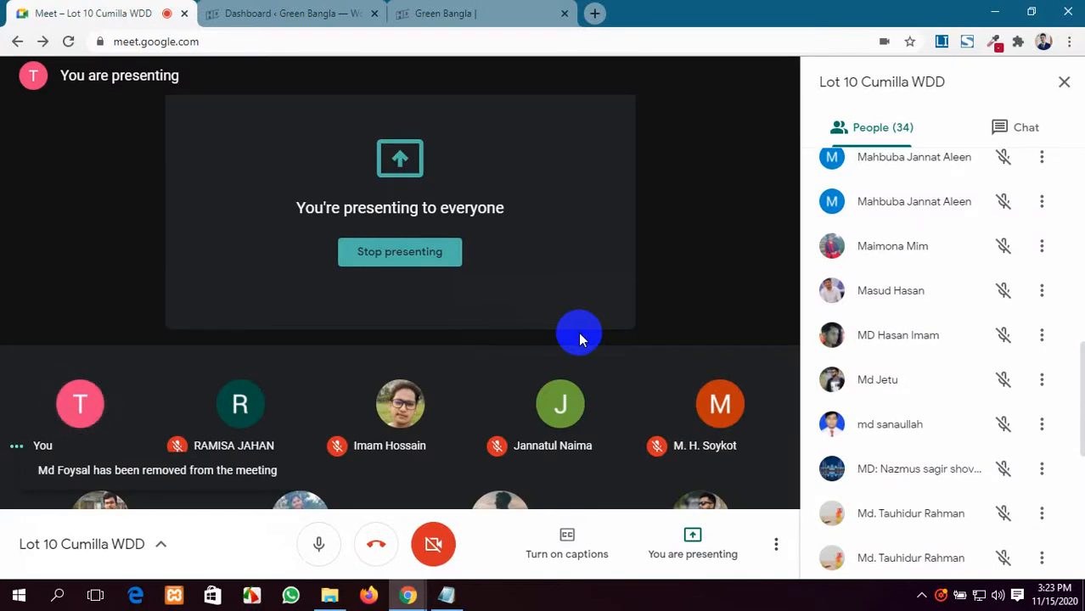
pyautogui.scroll(10, 969, 382)
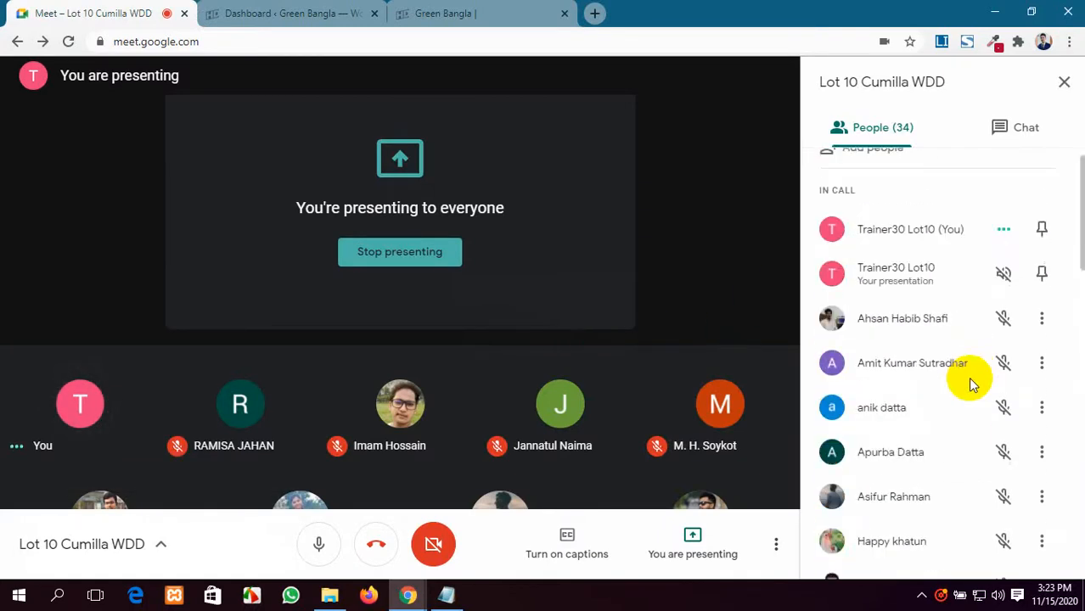
pyautogui.scroll(2, 970, 382)
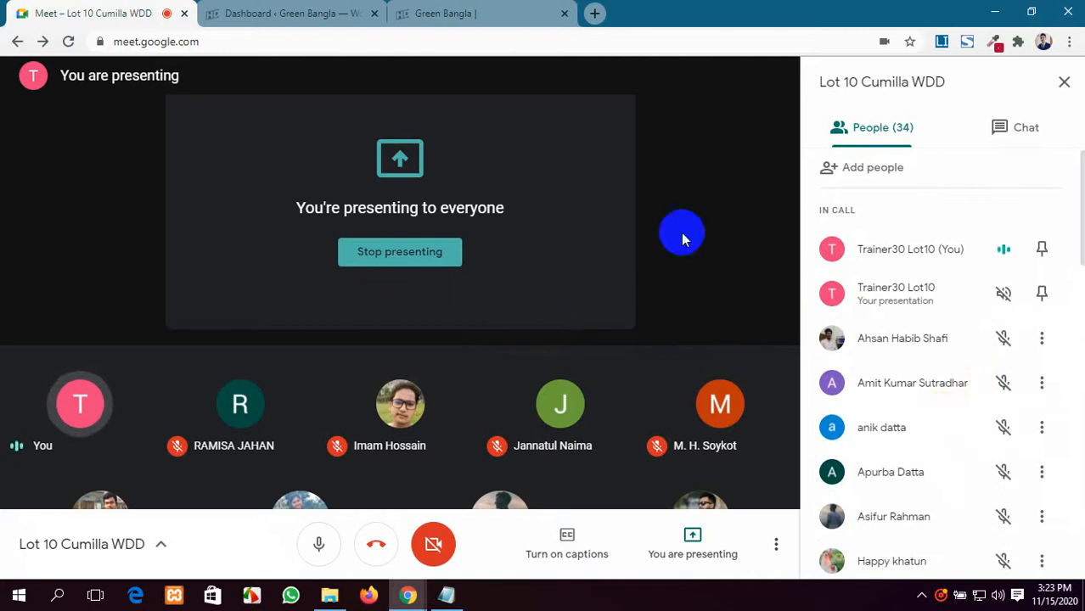
# Switch to the Green Bangla site at kanon.coderalamin.com and look over its home page down to the service cards.
pyautogui.click(280, 13)
pyautogui.click(454, 10)
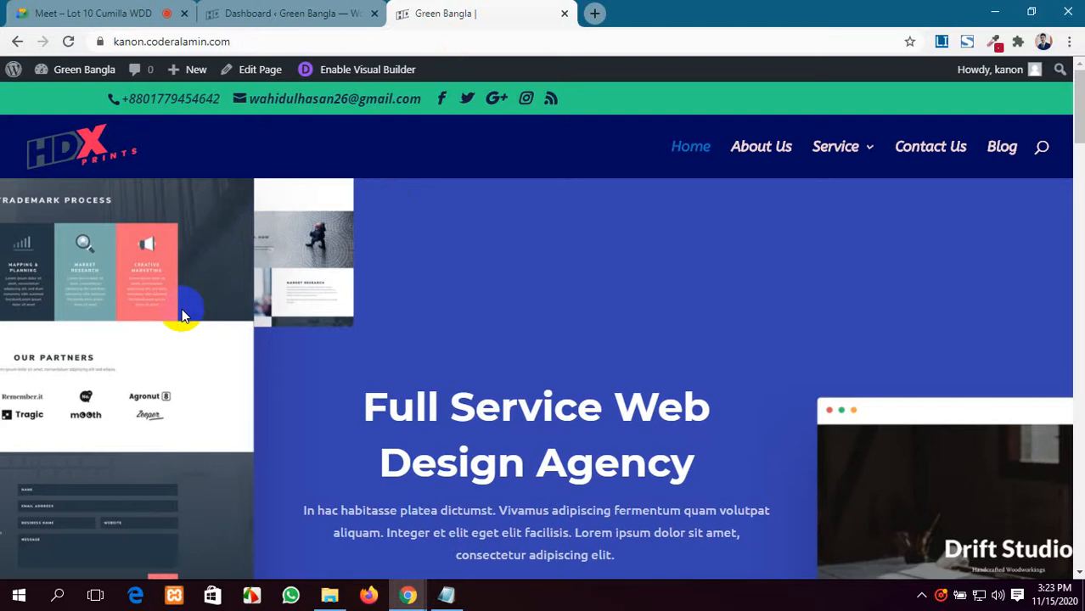
pyautogui.scroll(-5, 321, 319)
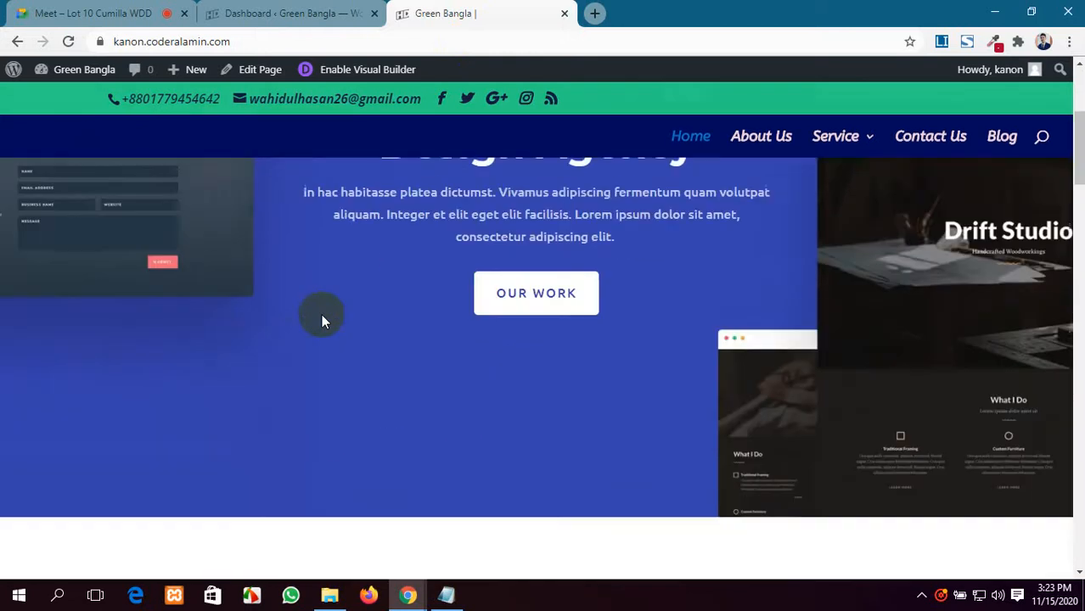
pyautogui.scroll(-2, 321, 319)
pyautogui.scroll(5, 321, 318)
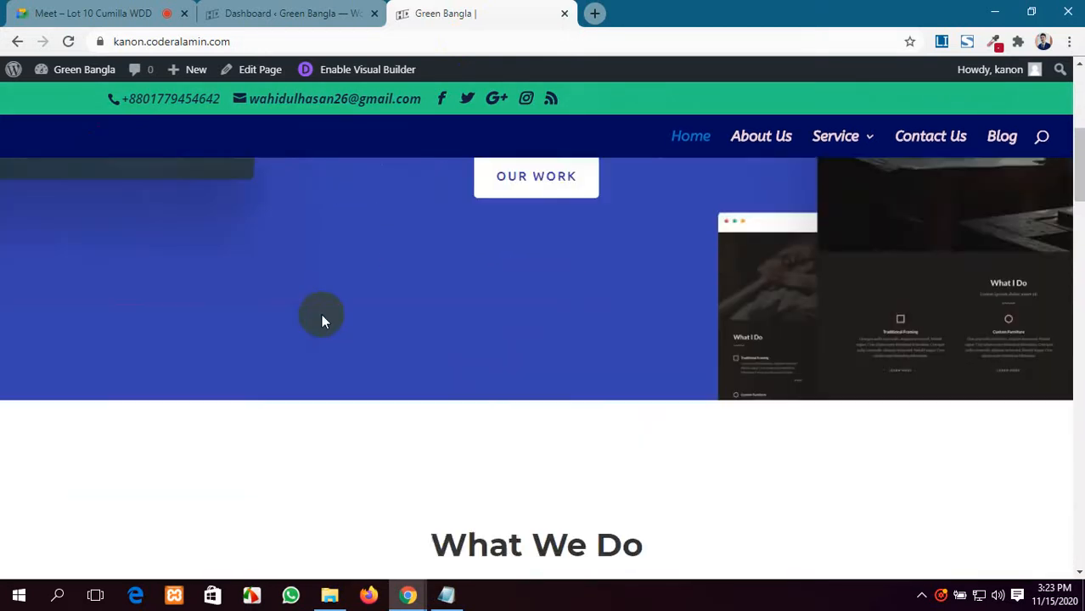
pyautogui.scroll(2, 321, 321)
pyautogui.scroll(-3, 423, 308)
pyautogui.scroll(3, 423, 308)
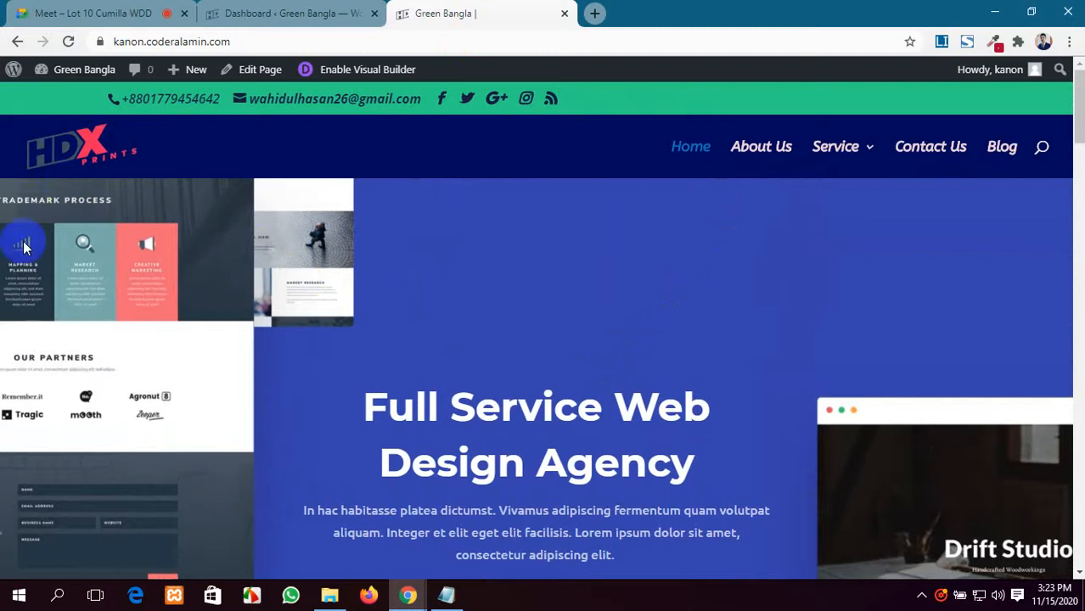
pyautogui.scroll(-4, 76, 294)
pyautogui.scroll(-8, 76, 293)
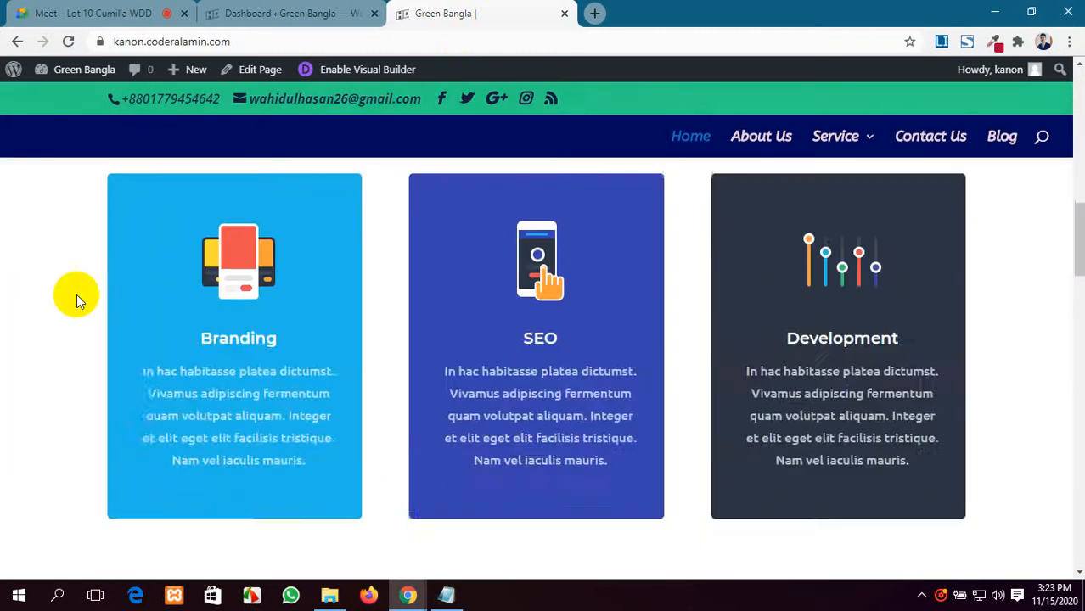
pyautogui.scroll(10, 77, 293)
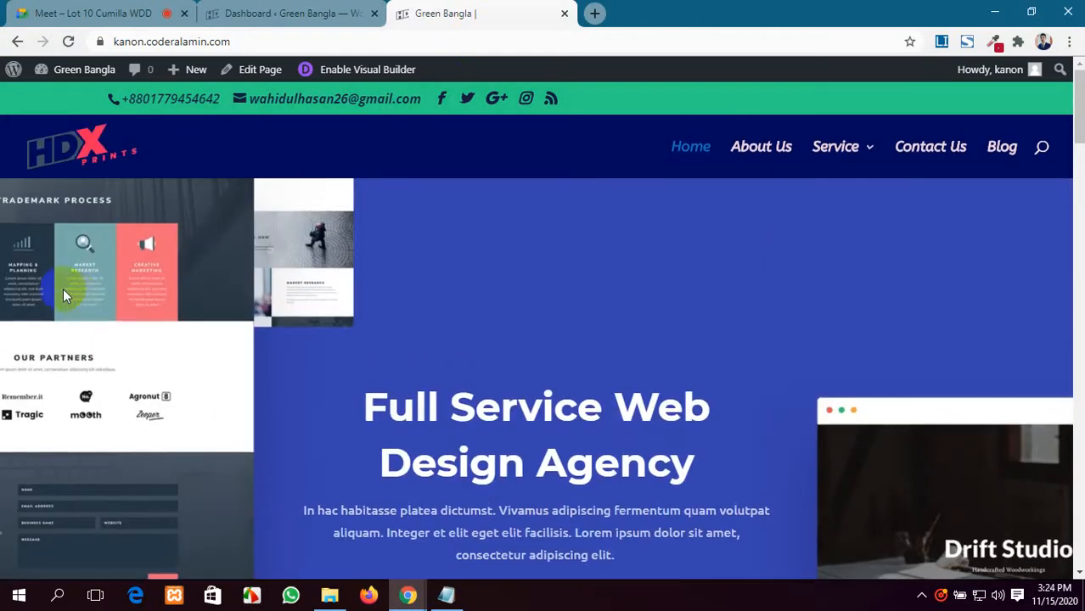
# Open the About Us page of the Green Bangla site.
pyautogui.click(251, 7)
pyautogui.click(509, 9)
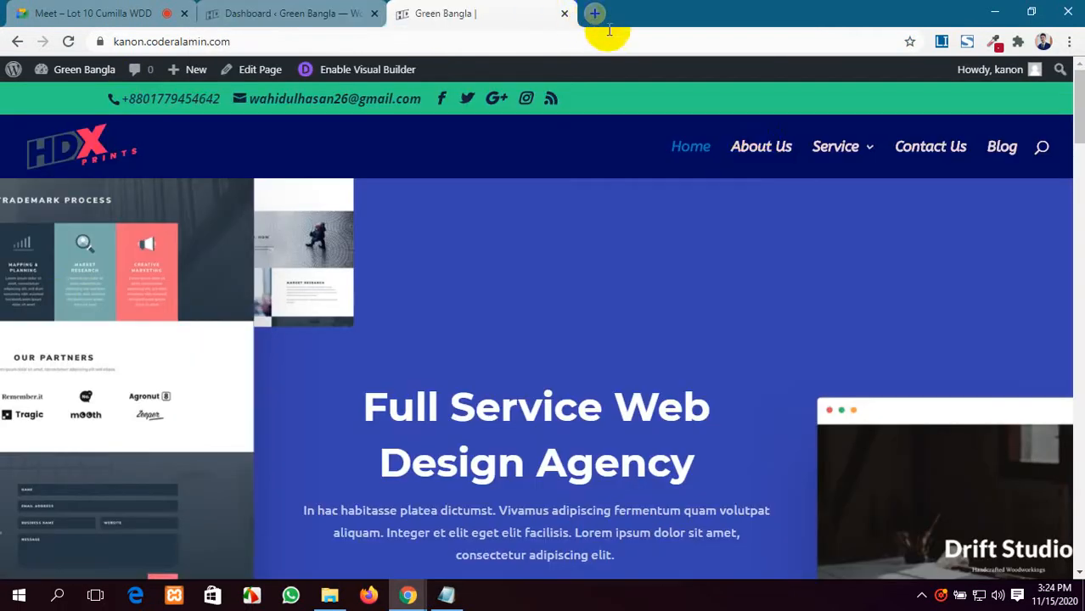
pyautogui.click(752, 158)
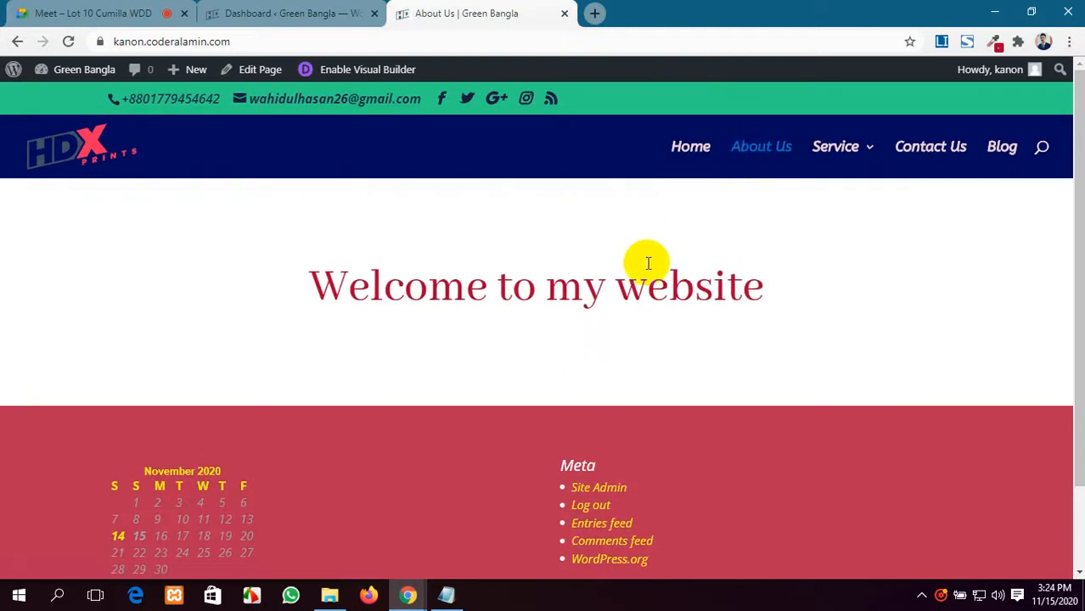
pyautogui.click(285, 6)
pyautogui.click(468, 12)
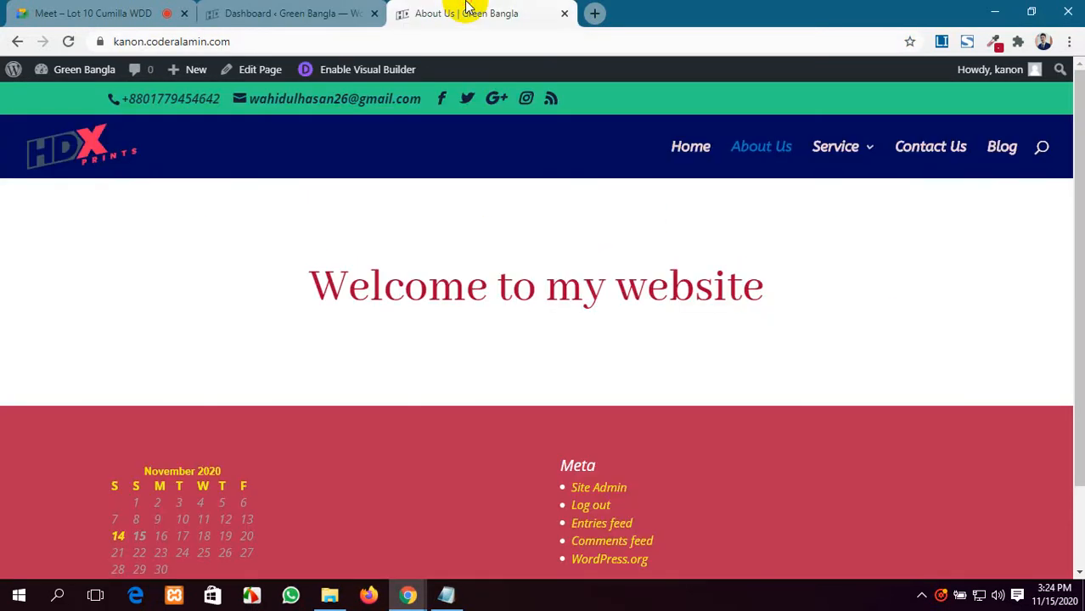
# Open the list of all pages from the Green Bangla dashboard in a separate browser tab.
pyautogui.click(299, 6)
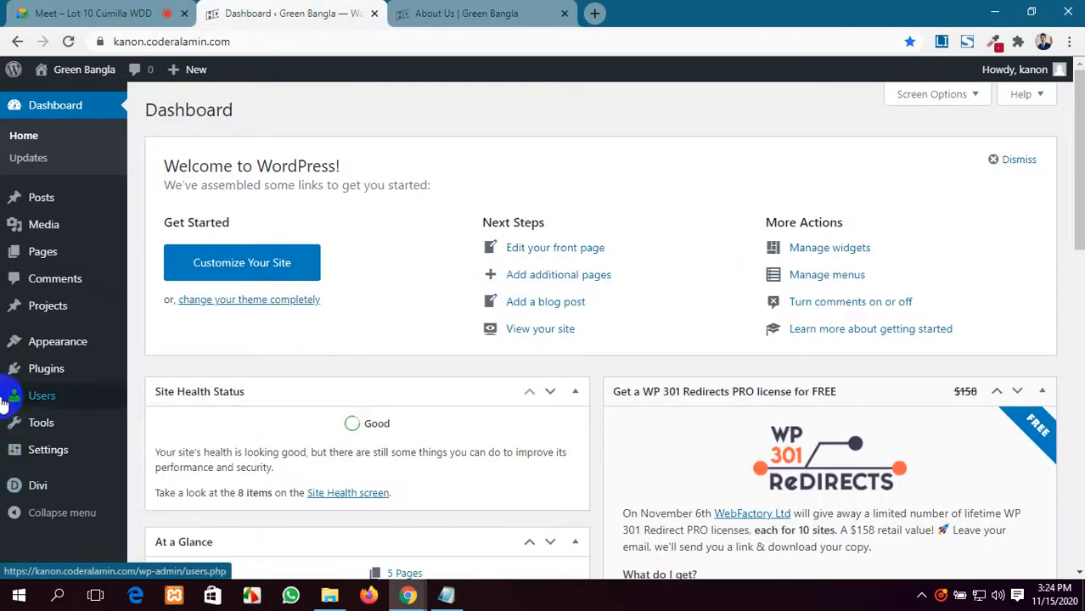
pyautogui.moveTo(15, 397)
pyautogui.moveTo(17, 235)
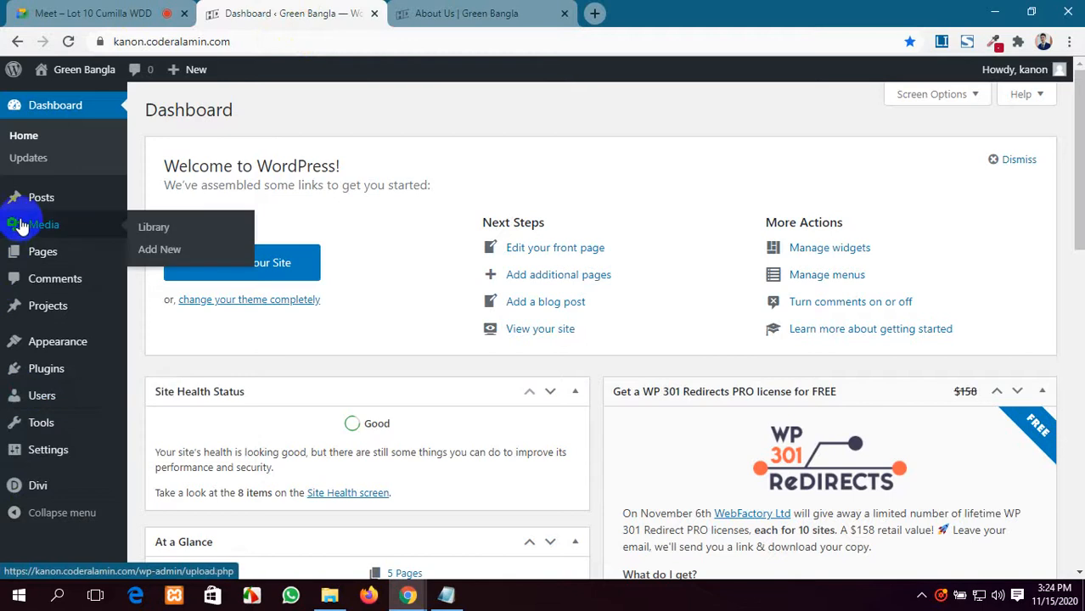
pyautogui.moveTo(40, 214)
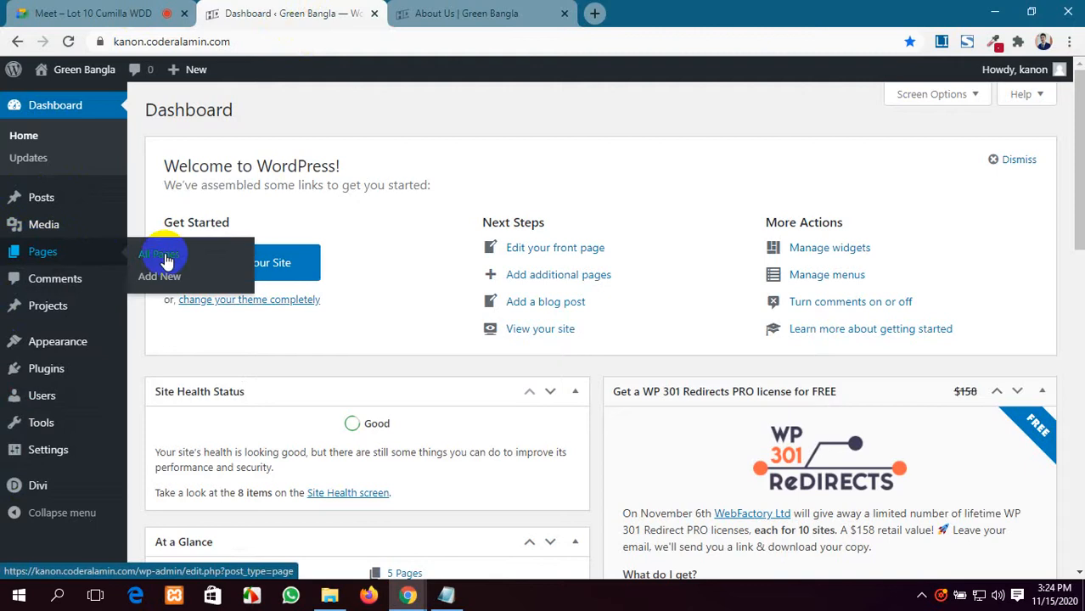
pyautogui.middleClick(167, 261)
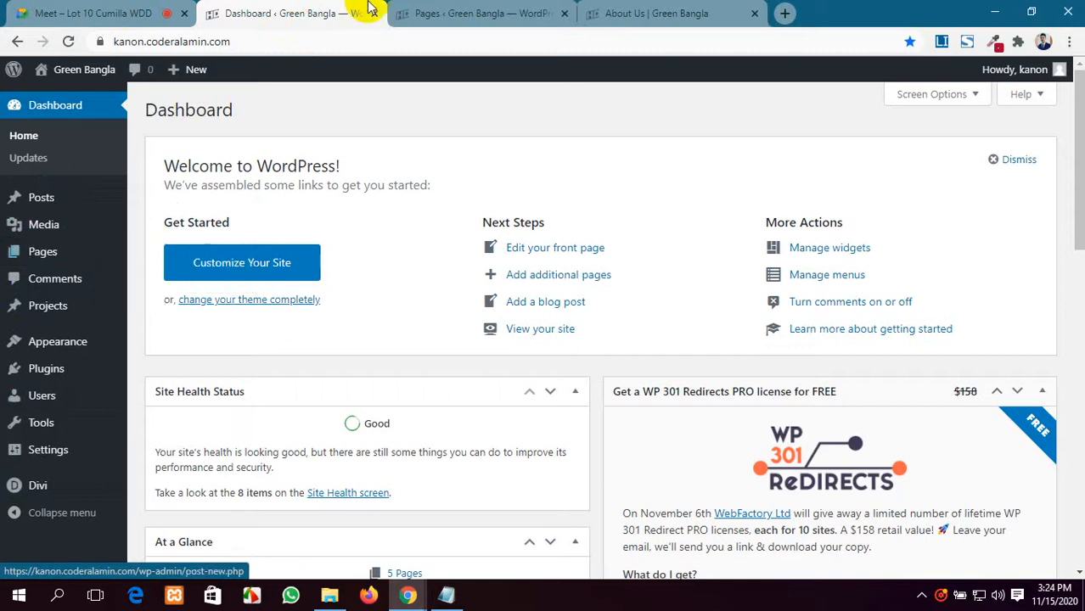
# Open the About Us page's editor from the Green Bangla page list in a separate browser tab and close the list.
pyautogui.click(398, 13)
pyautogui.click(667, 10)
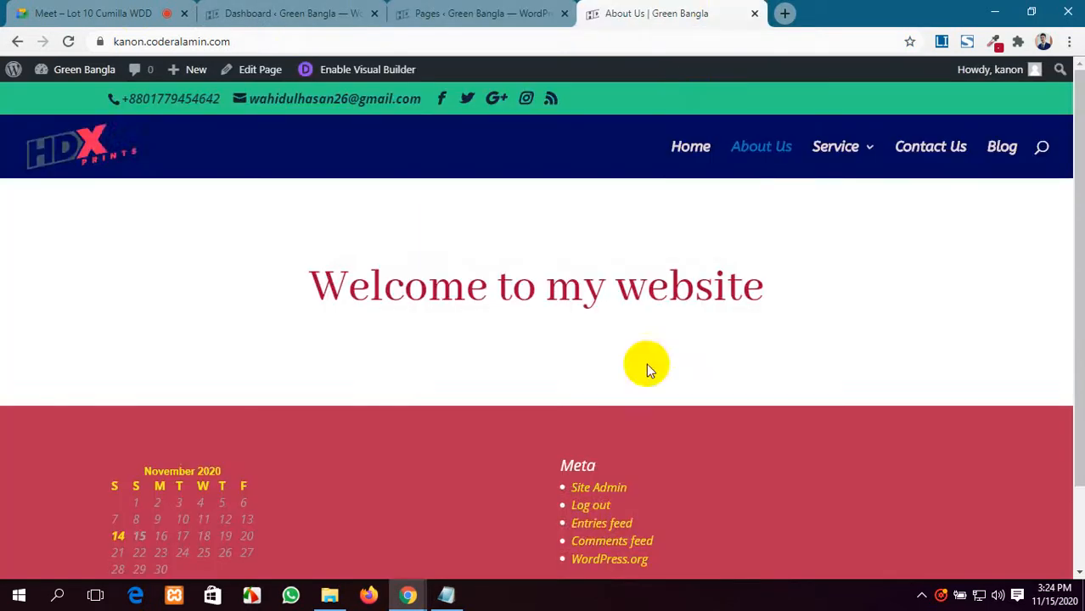
pyautogui.scroll(-1, 565, 334)
pyautogui.scroll(1, 565, 334)
pyautogui.click(477, 12)
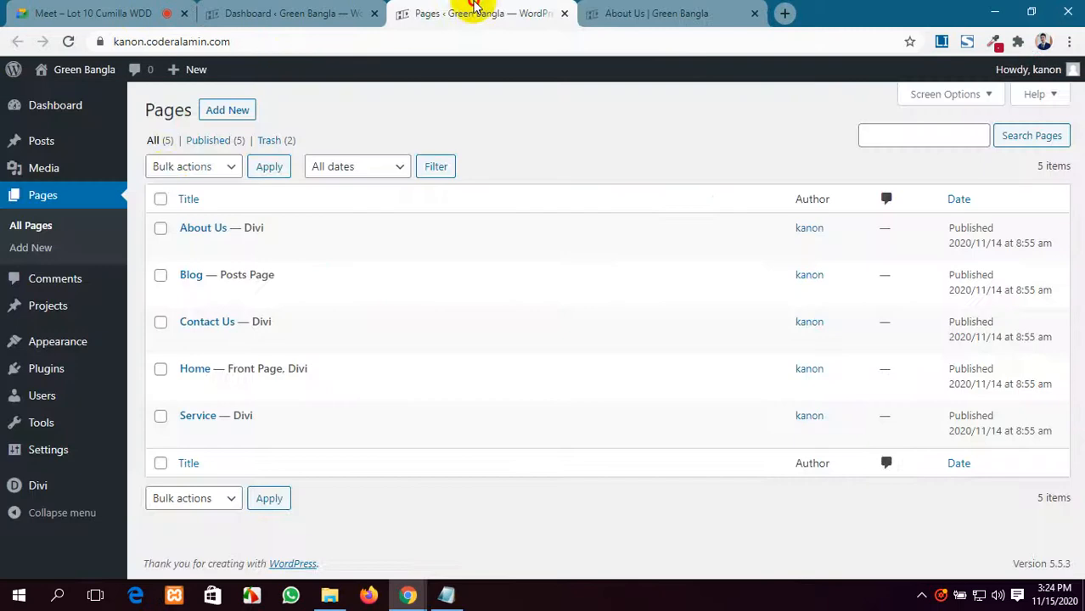
pyautogui.click(183, 248)
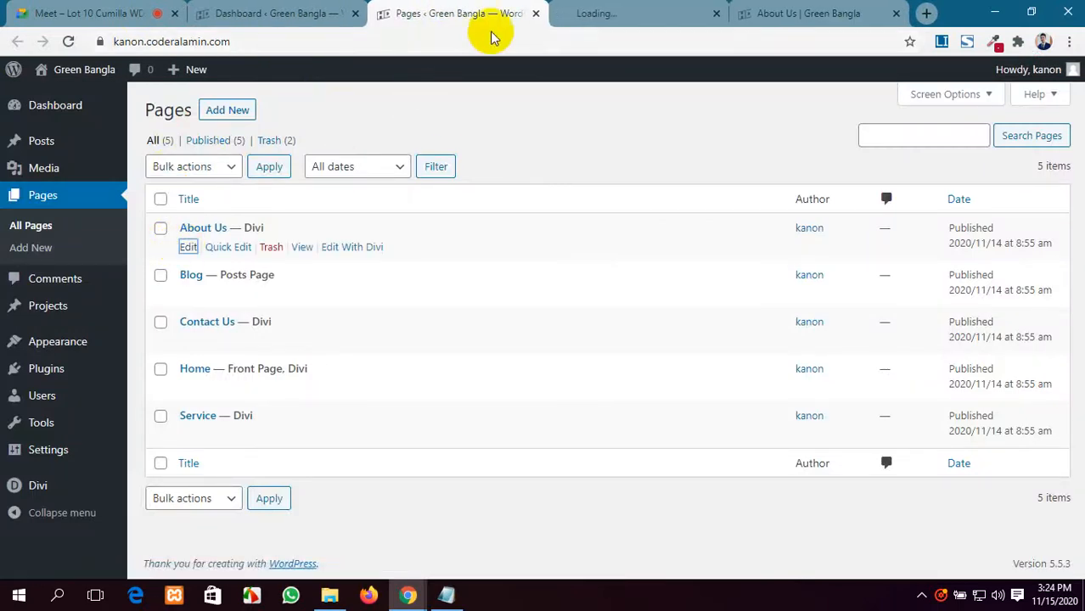
pyautogui.click(535, 14)
# Switch to the Google Meet call, mute the microphone briefly and turn it back on.
pyautogui.click(7, 10)
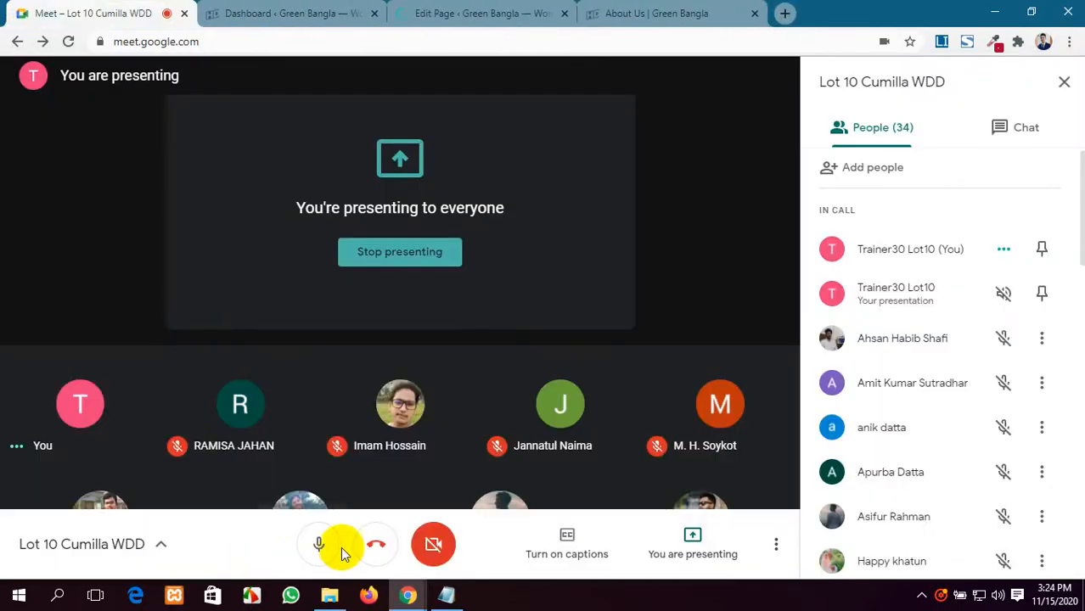
pyautogui.click(441, 12)
pyautogui.click(128, 13)
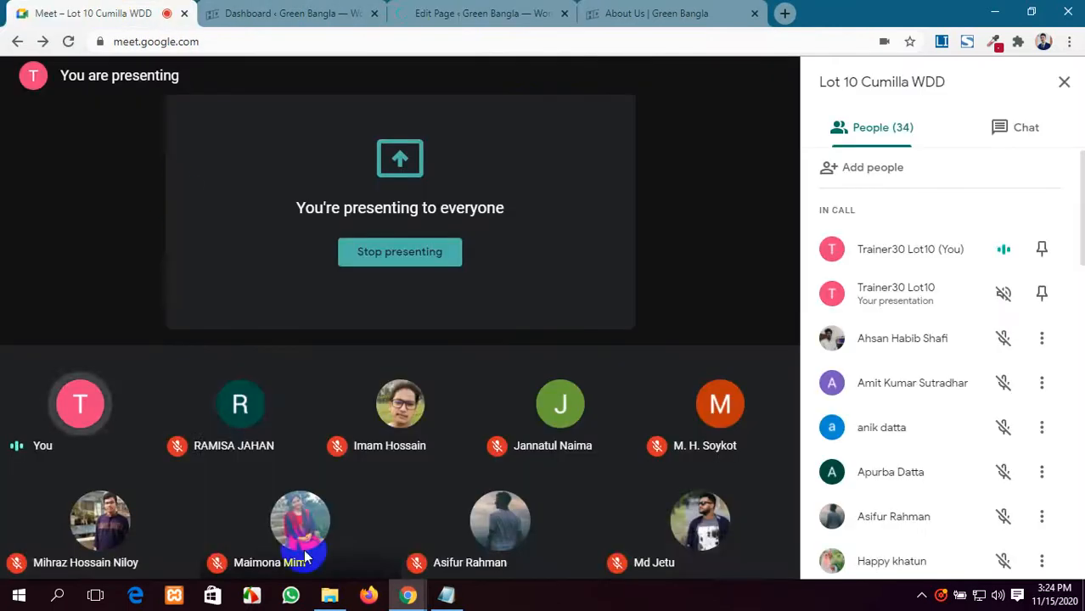
pyautogui.click(318, 554)
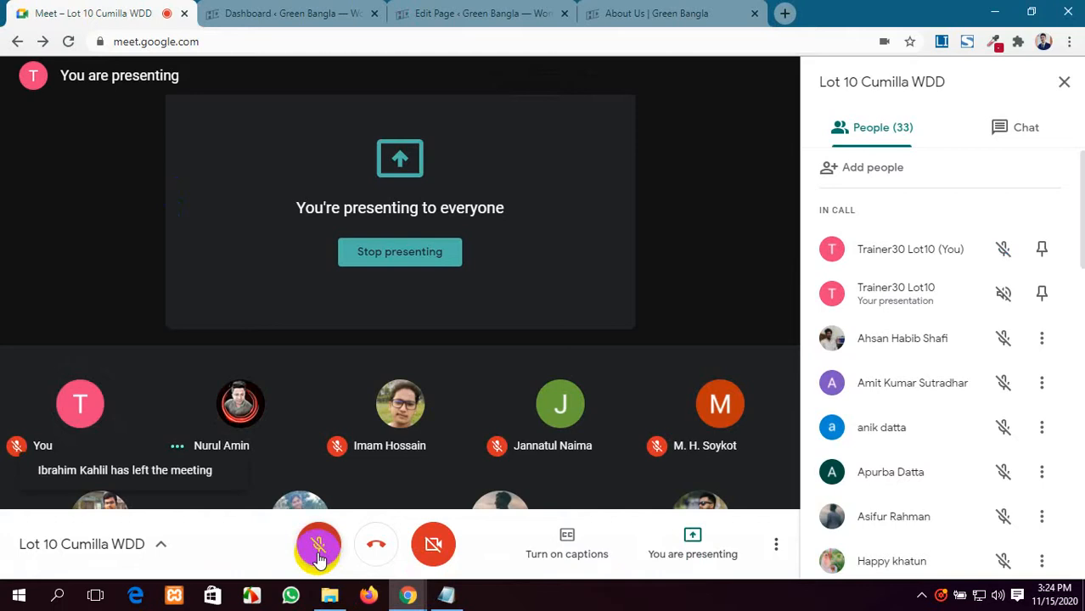
pyautogui.click(318, 551)
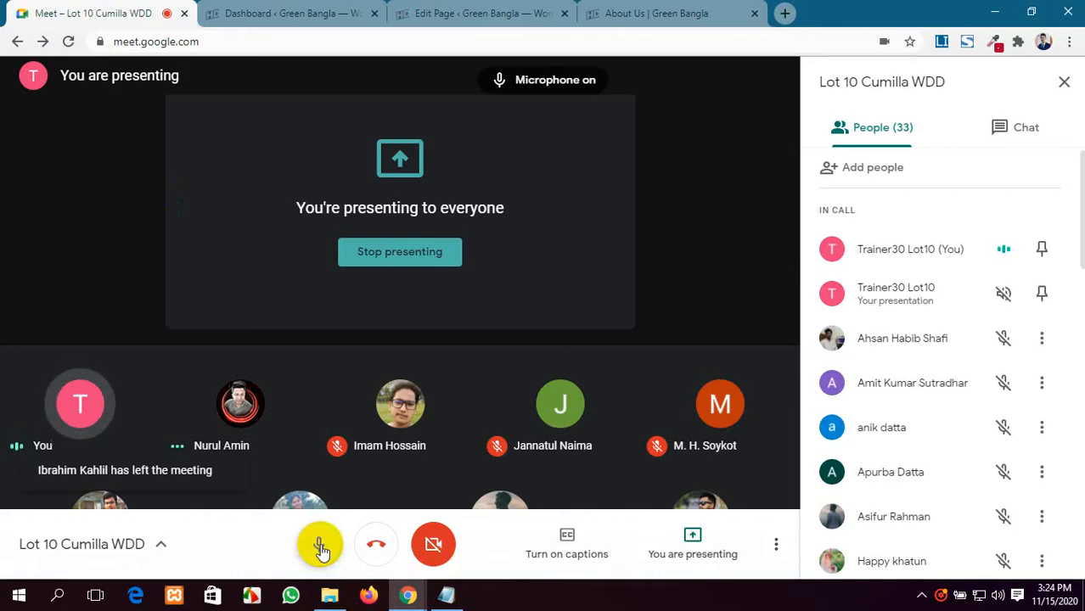
# Look over the About Us page's editor, and compare the live Home and About Us pages of Green Bangla.
pyautogui.click(473, 12)
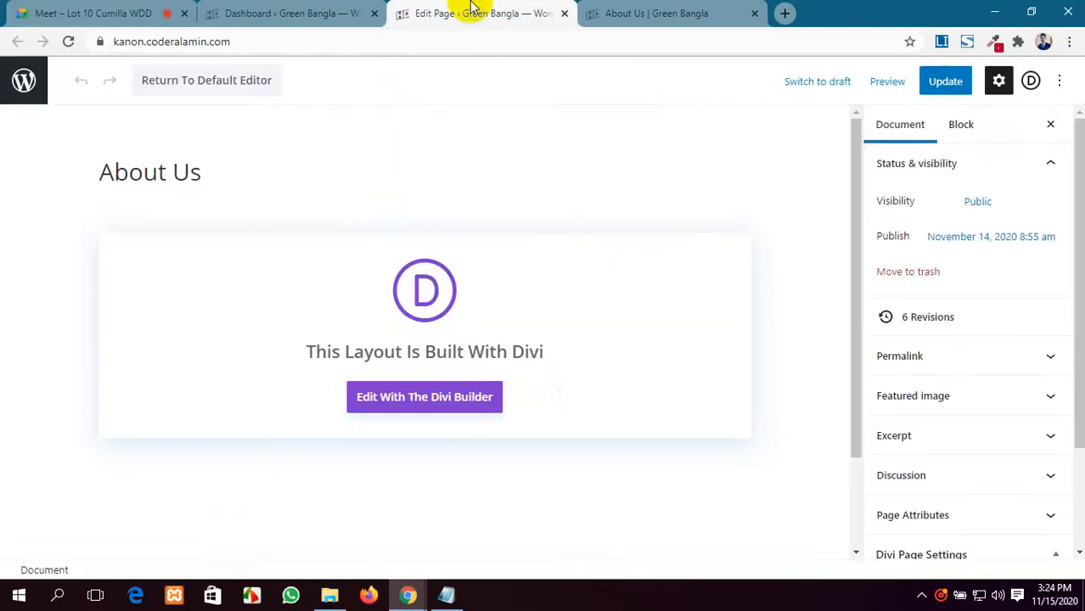
pyautogui.scroll(-1, 552, 272)
pyautogui.scroll(1, 551, 272)
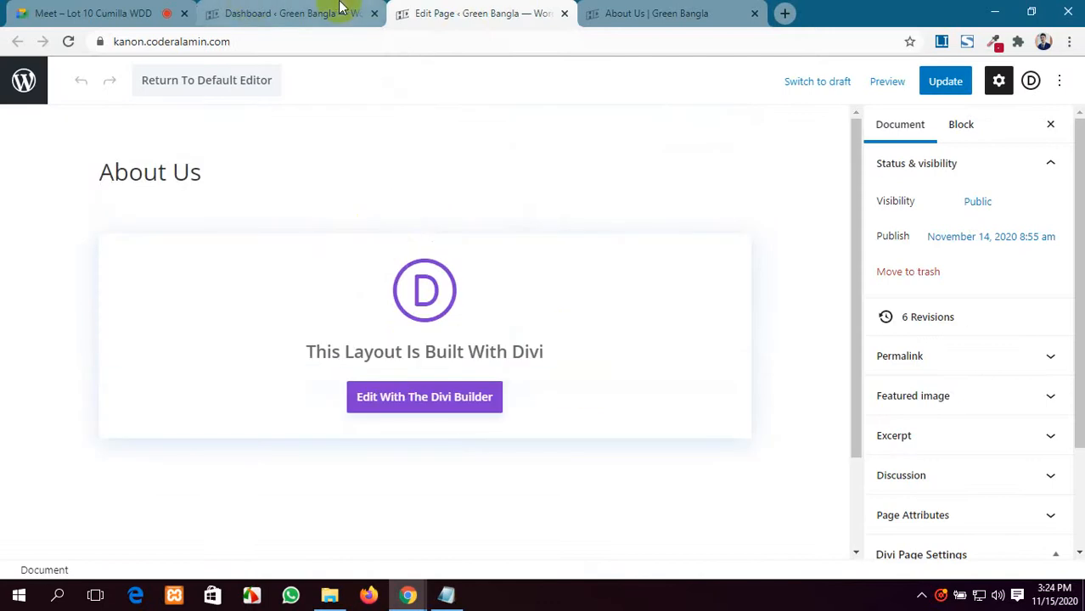
pyautogui.click(654, 12)
pyautogui.click(692, 148)
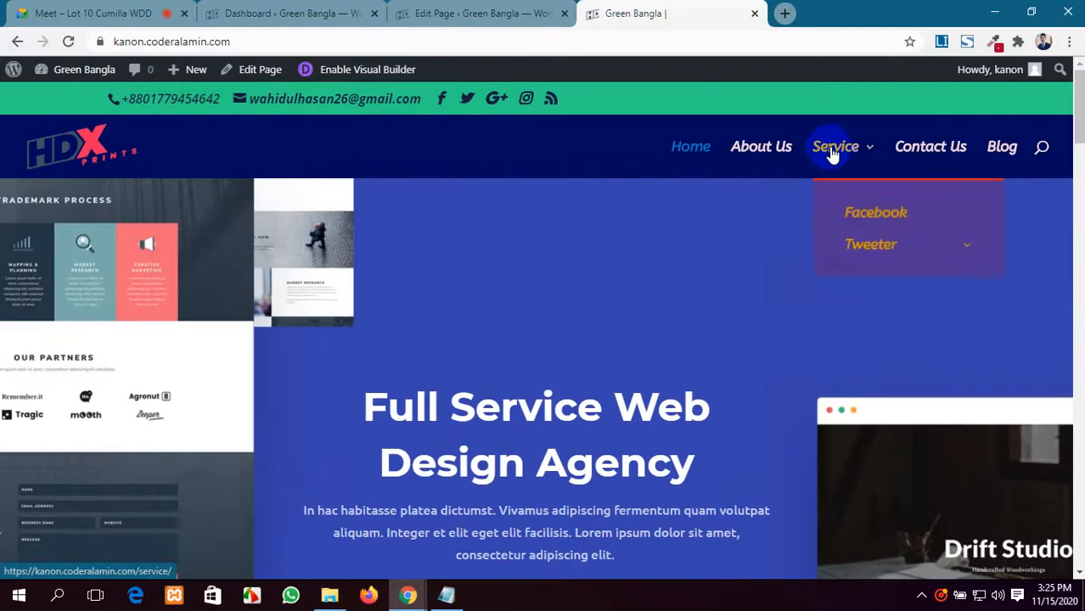
pyautogui.click(753, 151)
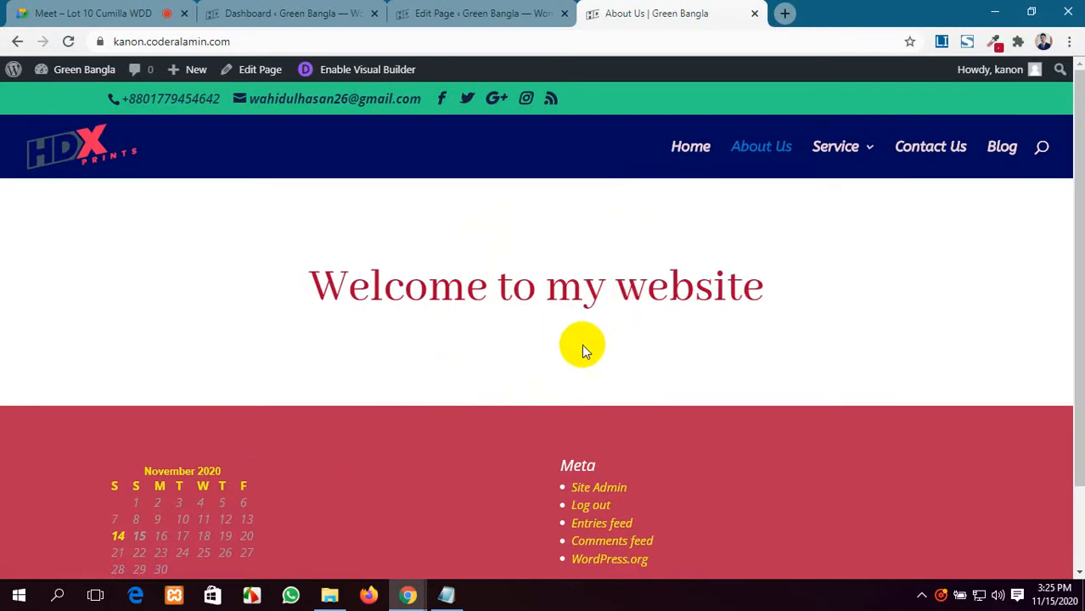
# Open the About Us page in the Divi Builder and check the "Welcome to my website" heading on the live page.
pyautogui.click(507, 9)
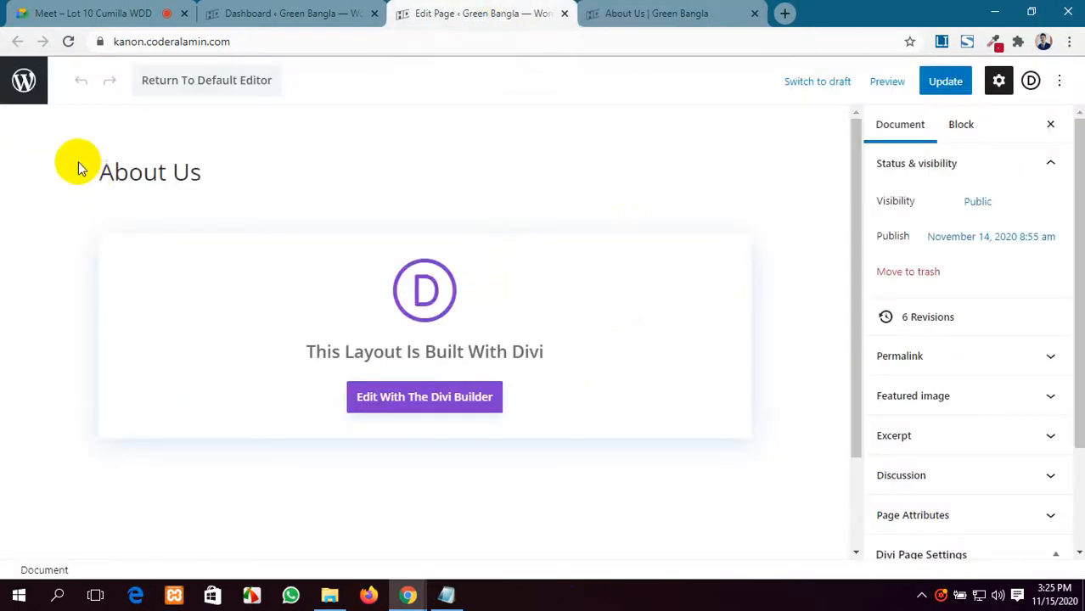
pyautogui.click(416, 406)
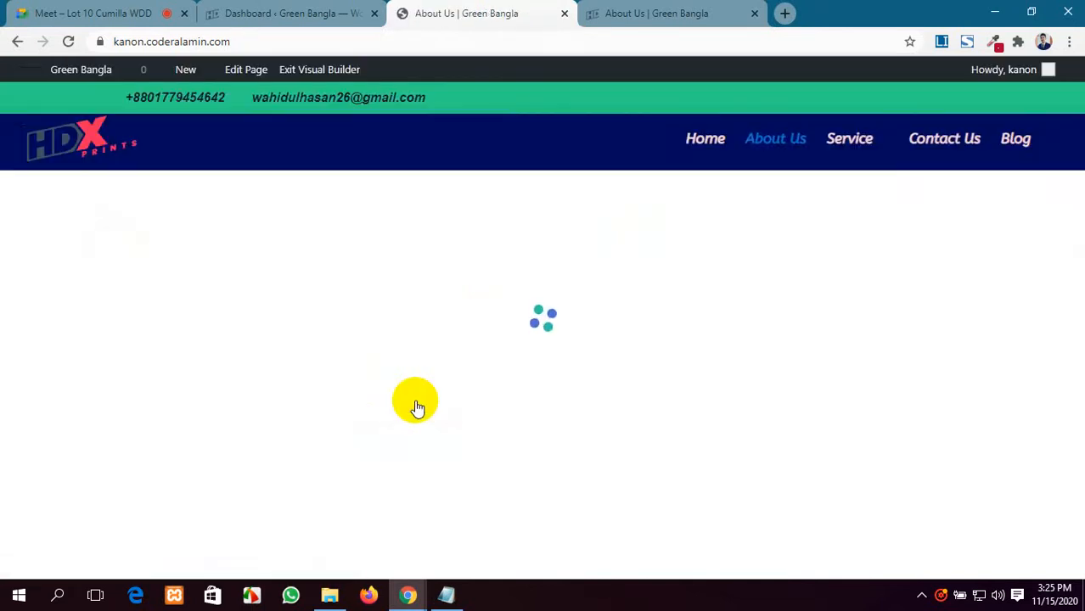
pyautogui.click(599, 13)
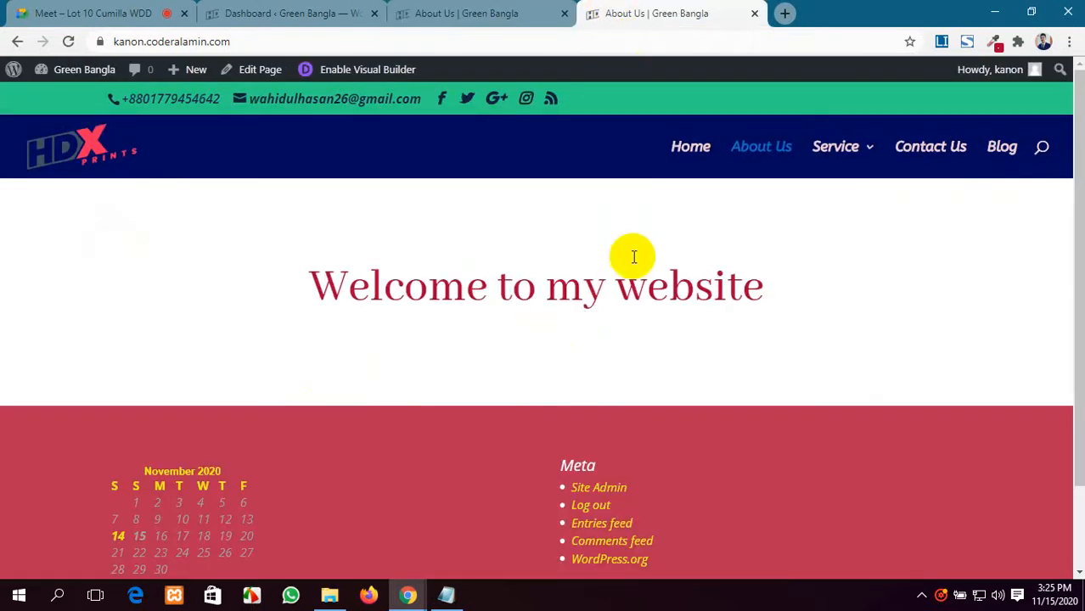
pyautogui.moveTo(762, 287); pyautogui.dragTo(301, 289)
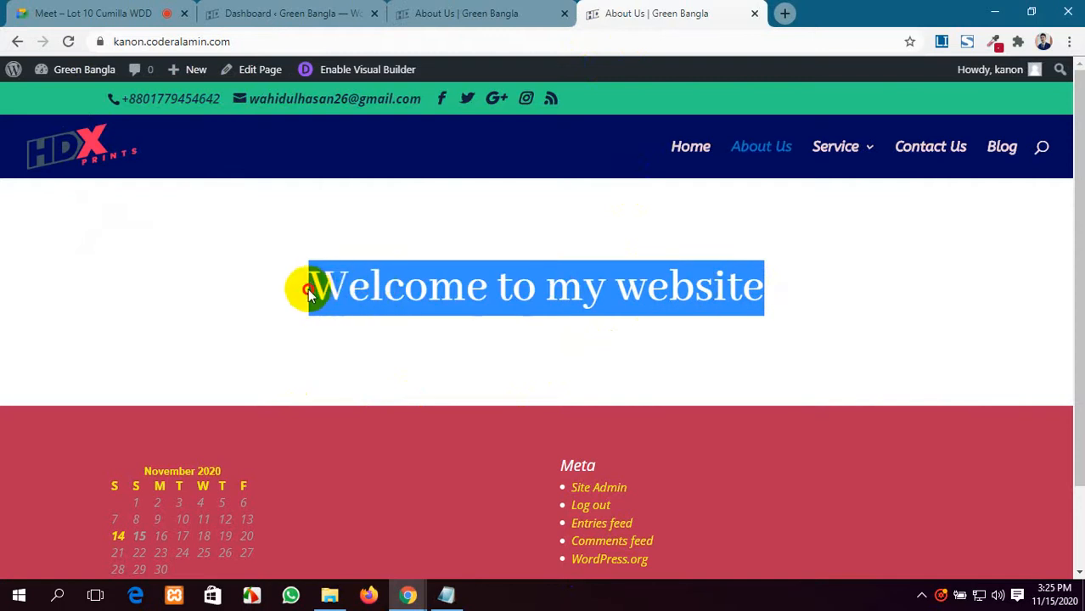
pyautogui.click(373, 321)
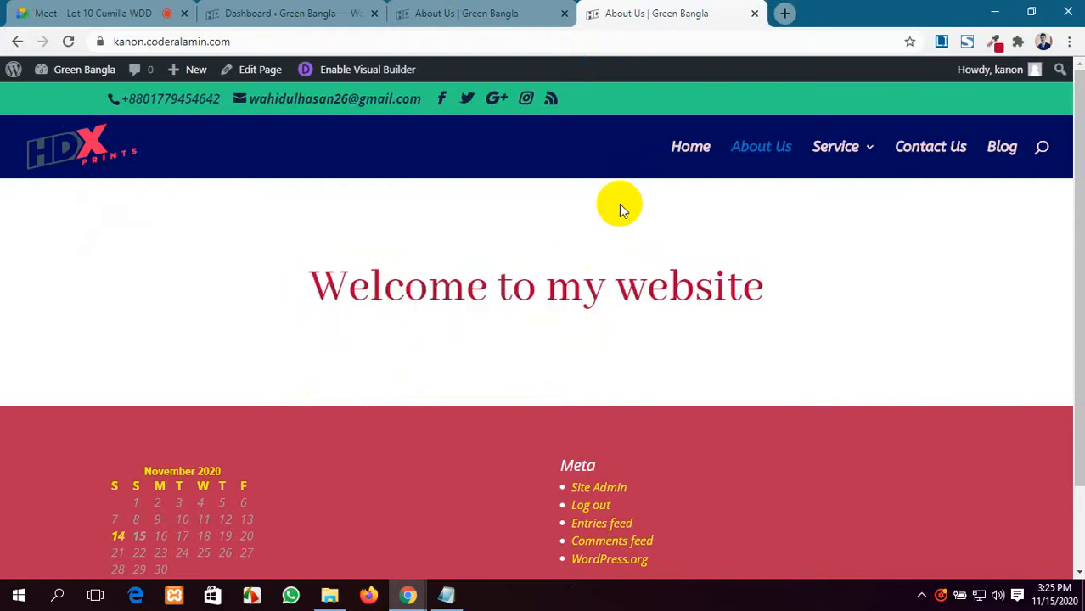
pyautogui.click(450, 12)
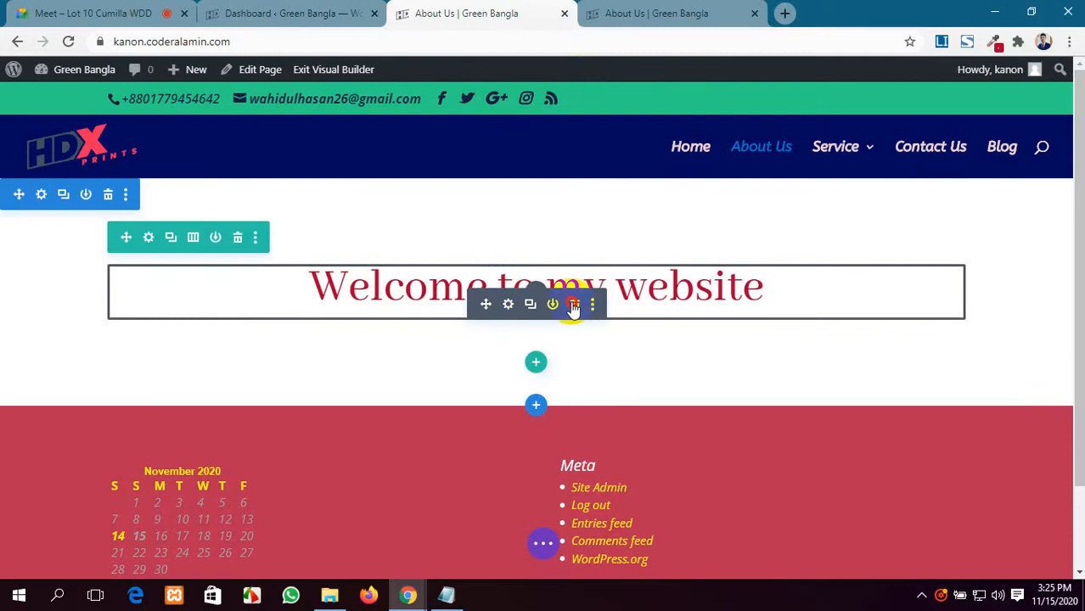
# Delete the "Welcome to my website" module and its row from the About Us layout and inspect the emptied page.
pyautogui.click(573, 305)
pyautogui.click(238, 236)
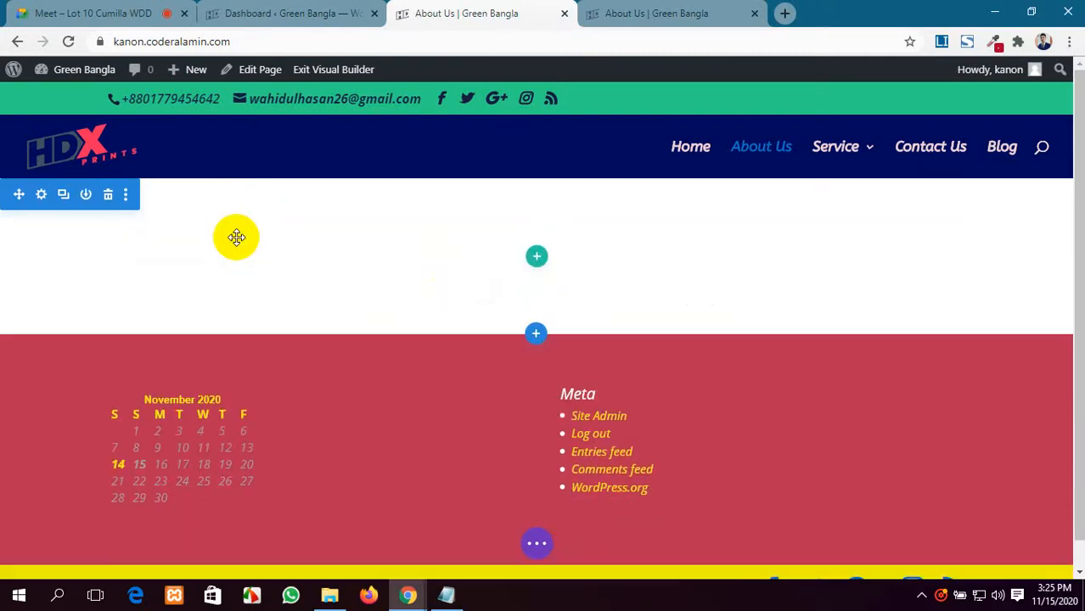
pyautogui.scroll(-1, 588, 381)
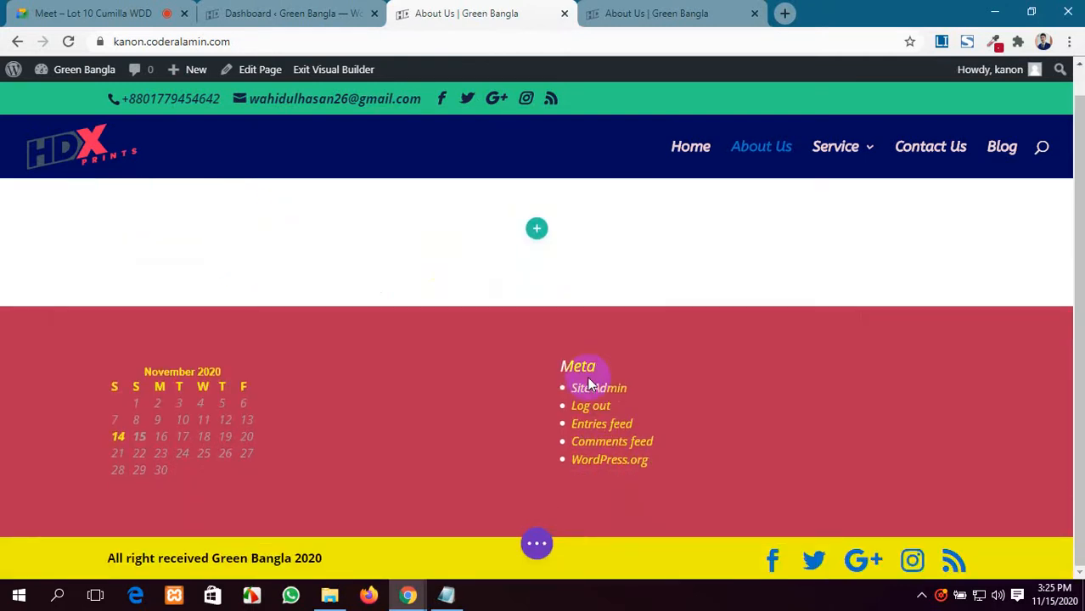
pyautogui.scroll(1, 589, 381)
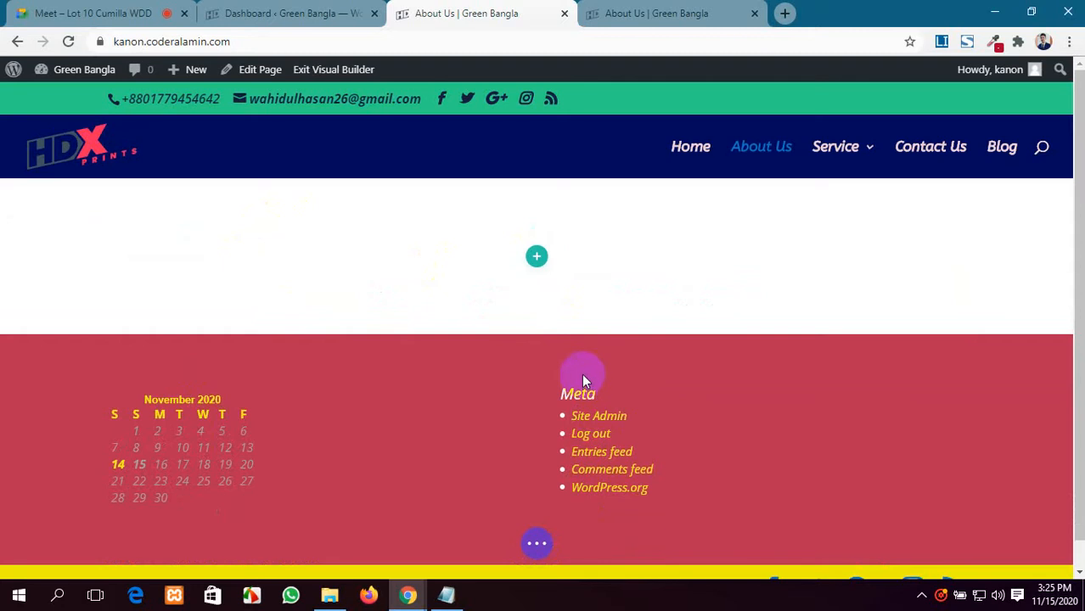
# Compare the live About Us page with the emptied layout and save the page in the Divi Builder.
pyautogui.click(670, 9)
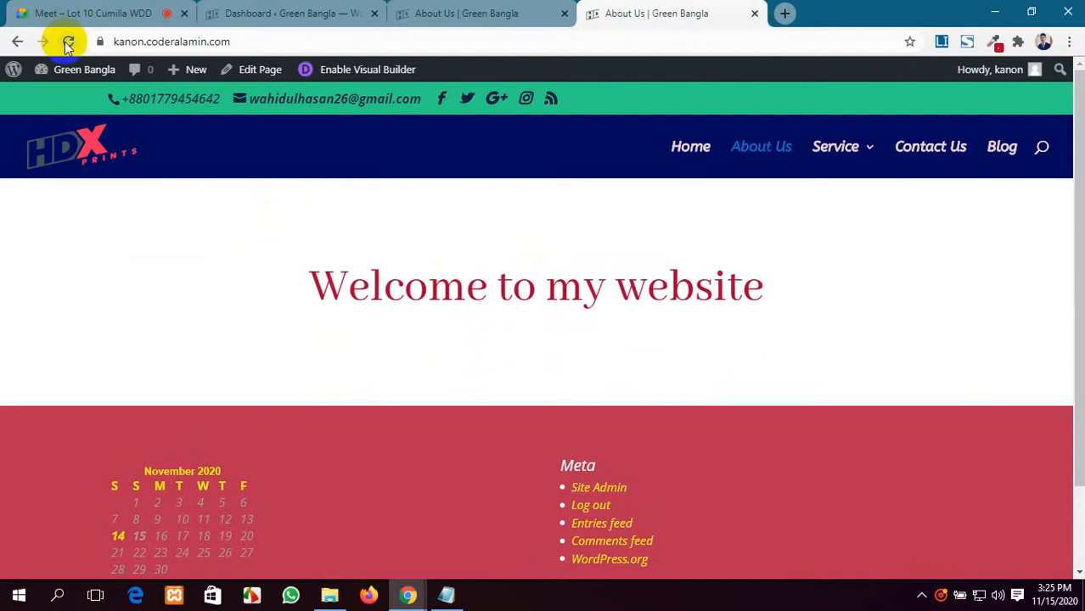
pyautogui.click(449, 13)
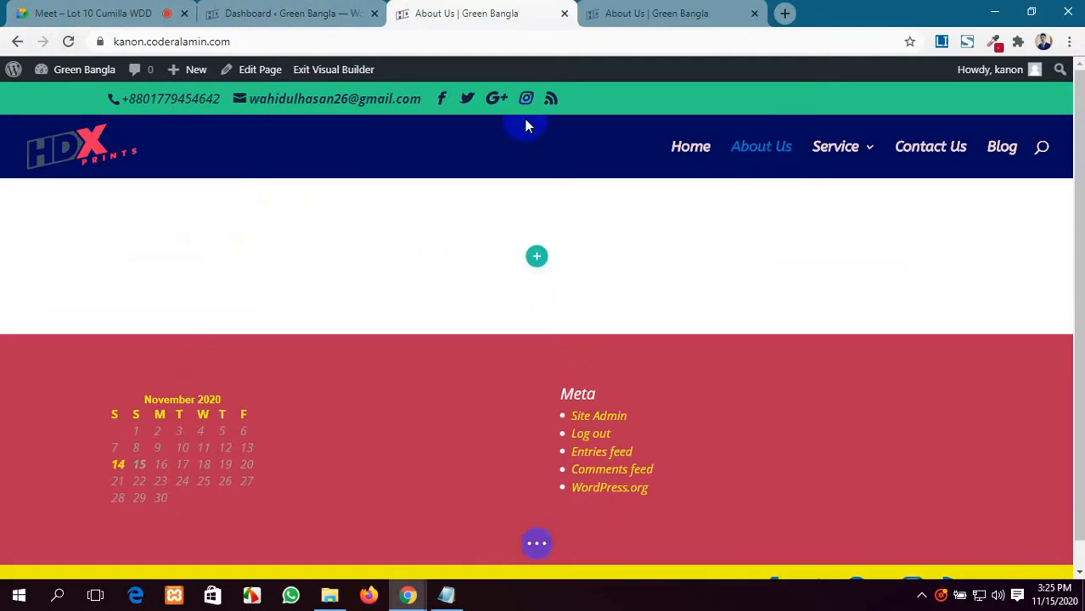
pyautogui.click(536, 544)
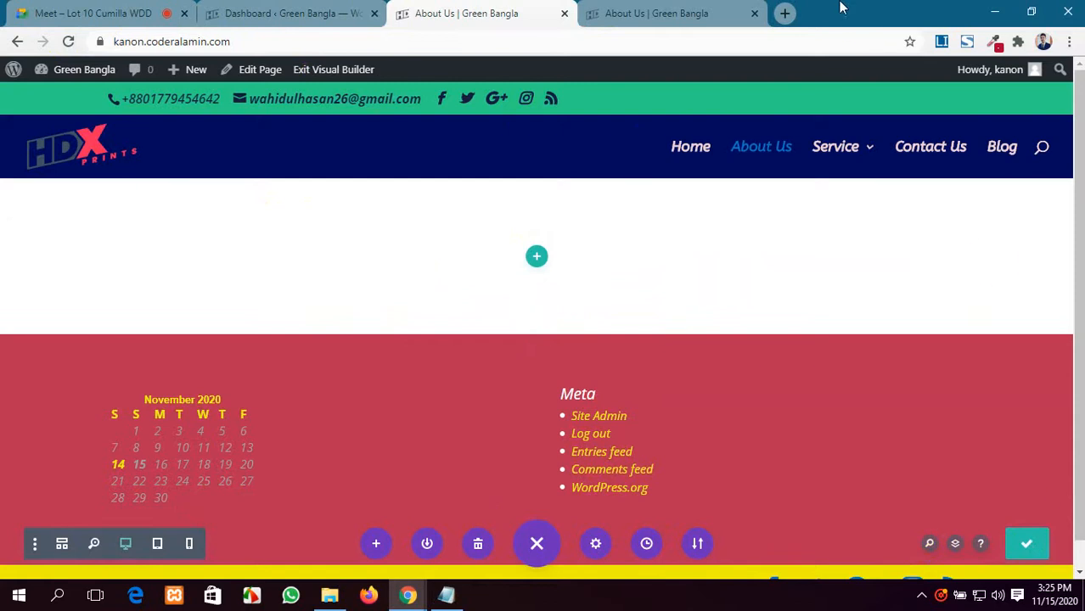
# Outline the whole content section of the live About Us page and two side-by-side columns inside it with green rectangles.
pyautogui.click(658, 13)
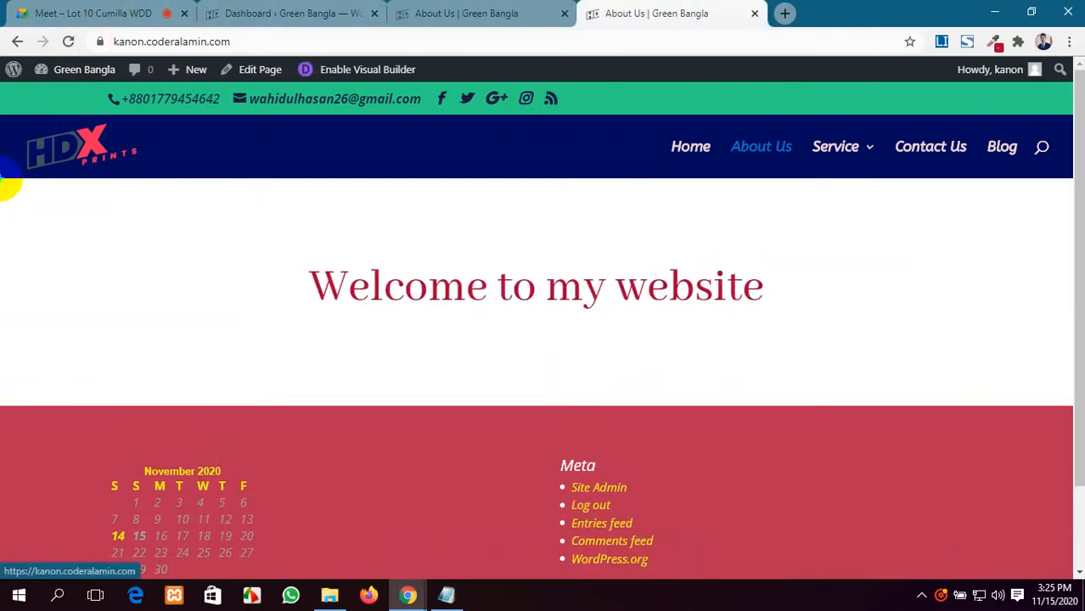
pyautogui.moveTo(4, 178); pyautogui.dragTo(1071, 411)
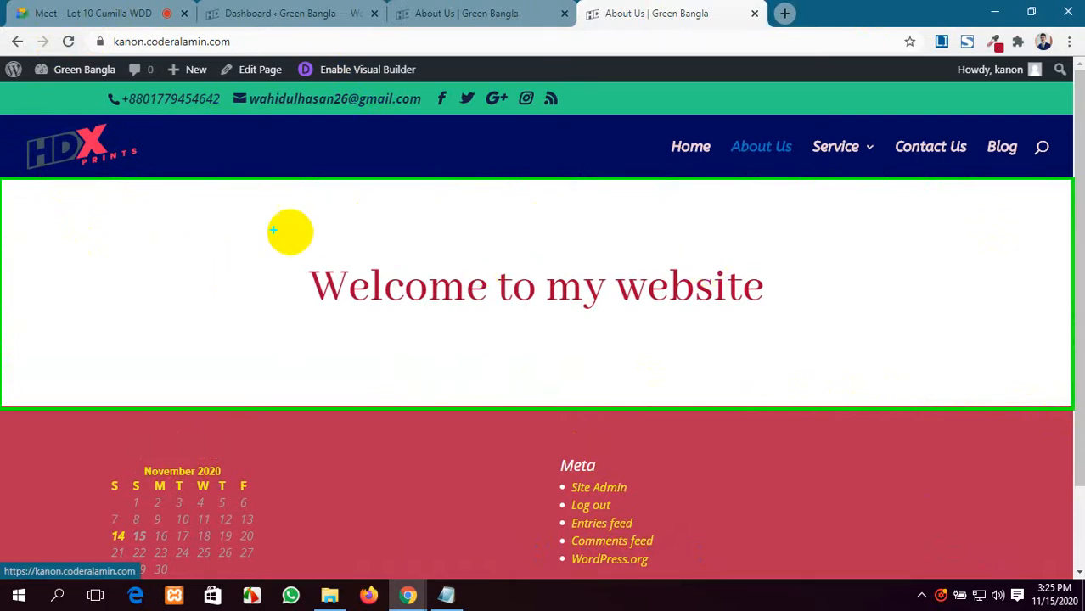
pyautogui.moveTo(14, 201)
pyautogui.mouseDown()
pyautogui.moveTo(437, 335)
pyautogui.moveTo(500, 387)
pyautogui.mouseUp()
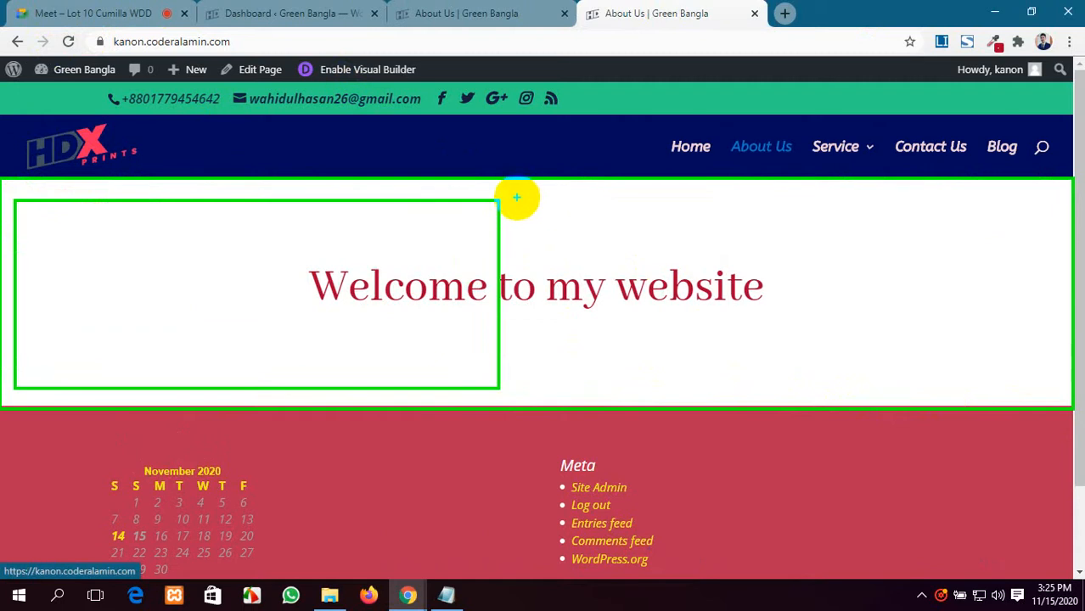
pyautogui.moveTo(513, 205)
pyautogui.mouseDown()
pyautogui.moveTo(1013, 332)
pyautogui.moveTo(1063, 389)
pyautogui.mouseUp()
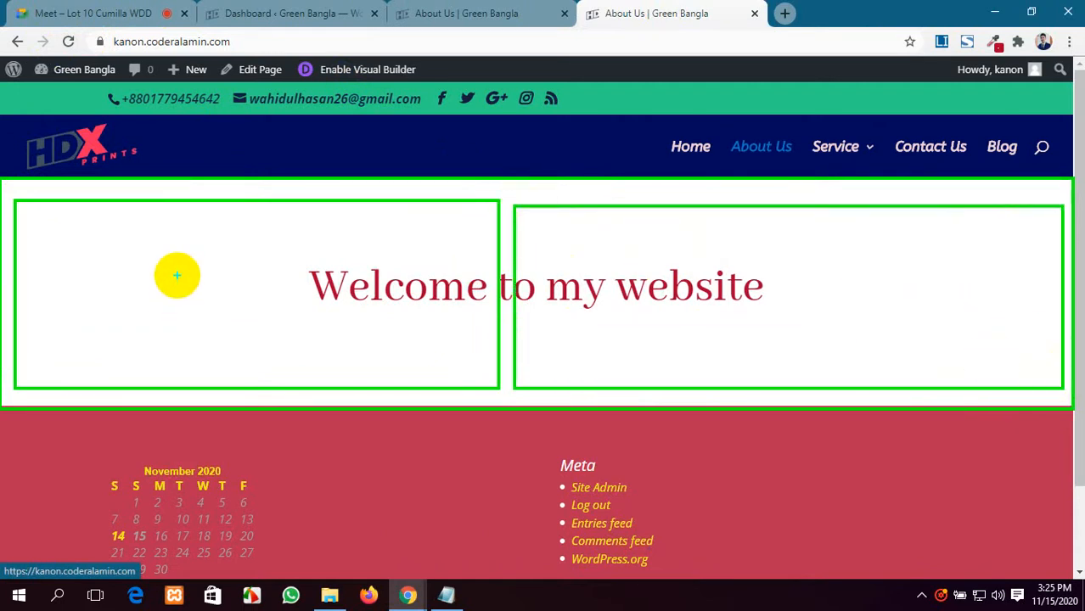
# Draw two stacked green boxes inside each outlined column to represent modules, plus two small boxes in the second column.
pyautogui.moveTo(84, 239); pyautogui.dragTo(362, 286)
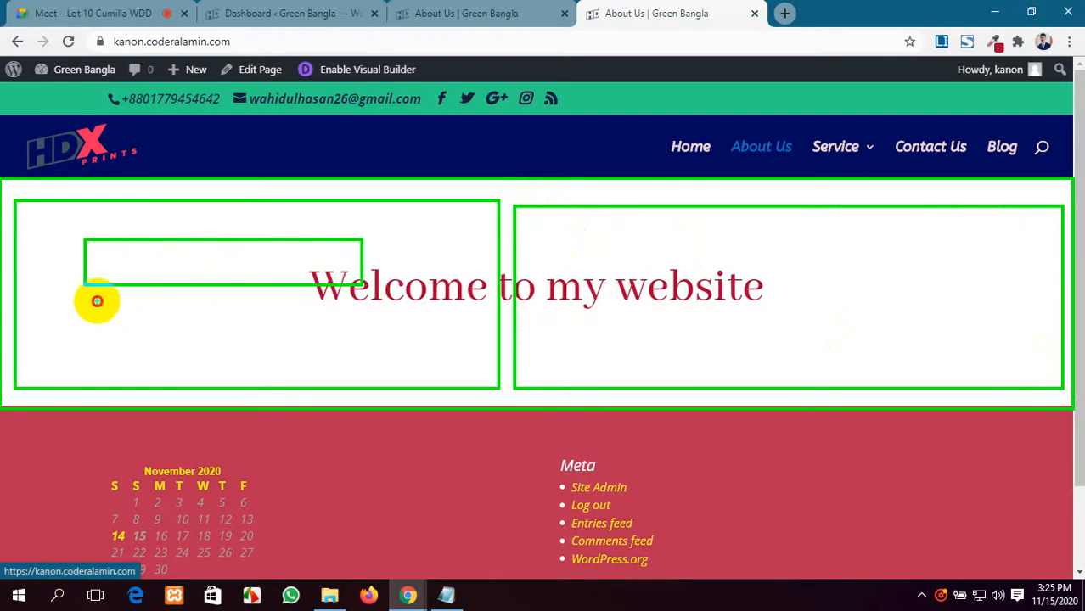
pyautogui.moveTo(96, 302)
pyautogui.mouseDown()
pyautogui.moveTo(258, 379)
pyautogui.moveTo(313, 368)
pyautogui.mouseUp()
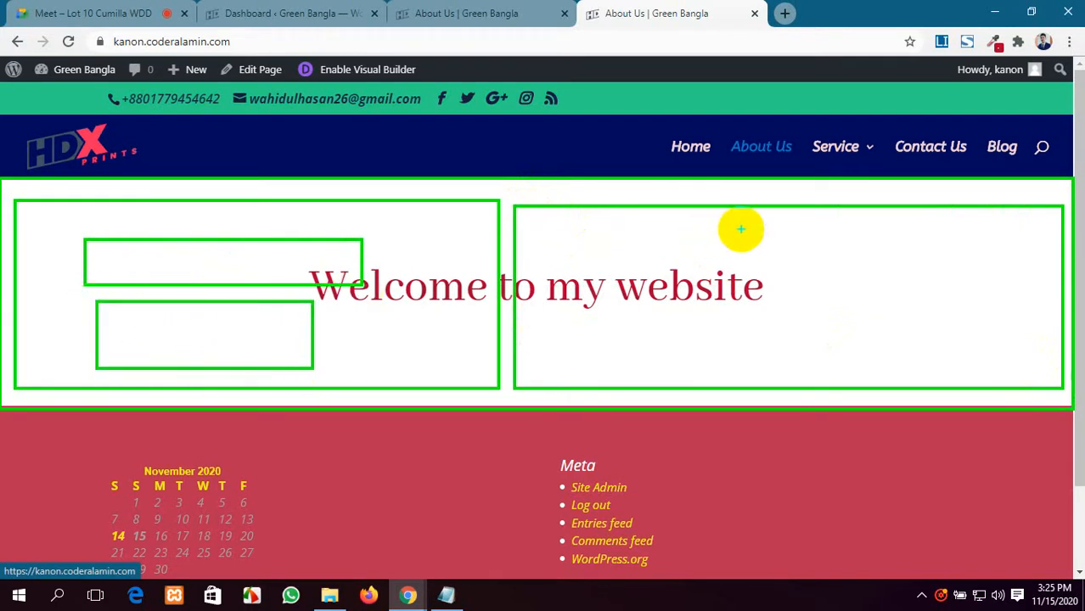
pyautogui.moveTo(714, 224); pyautogui.dragTo(918, 266)
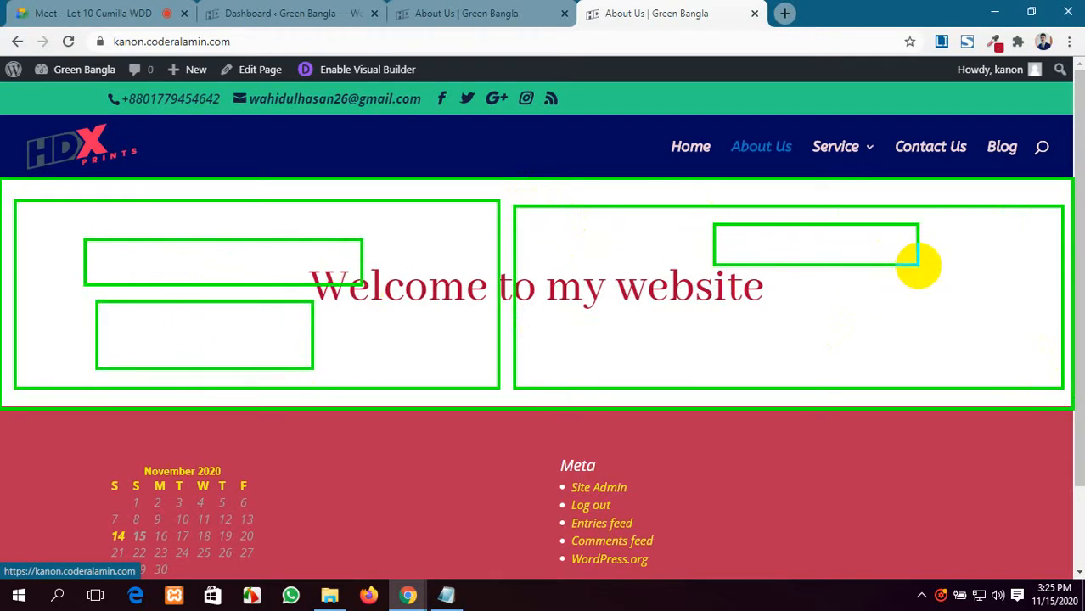
pyautogui.moveTo(615, 296); pyautogui.dragTo(1022, 369)
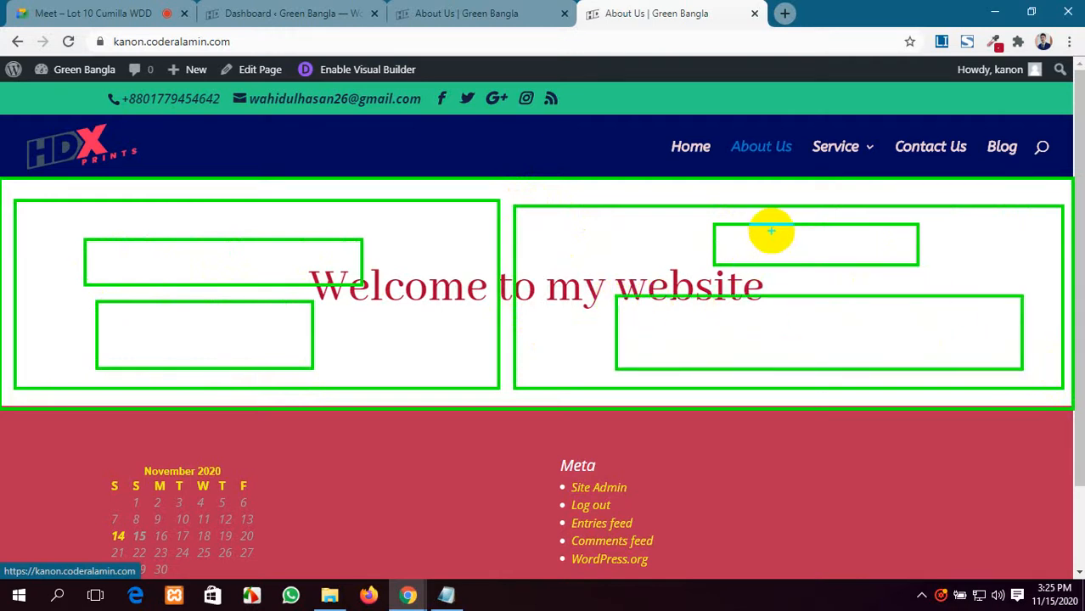
pyautogui.moveTo(774, 231)
pyautogui.mouseDown()
pyautogui.moveTo(805, 261)
pyautogui.moveTo(782, 284)
pyautogui.moveTo(800, 291)
pyautogui.mouseUp()
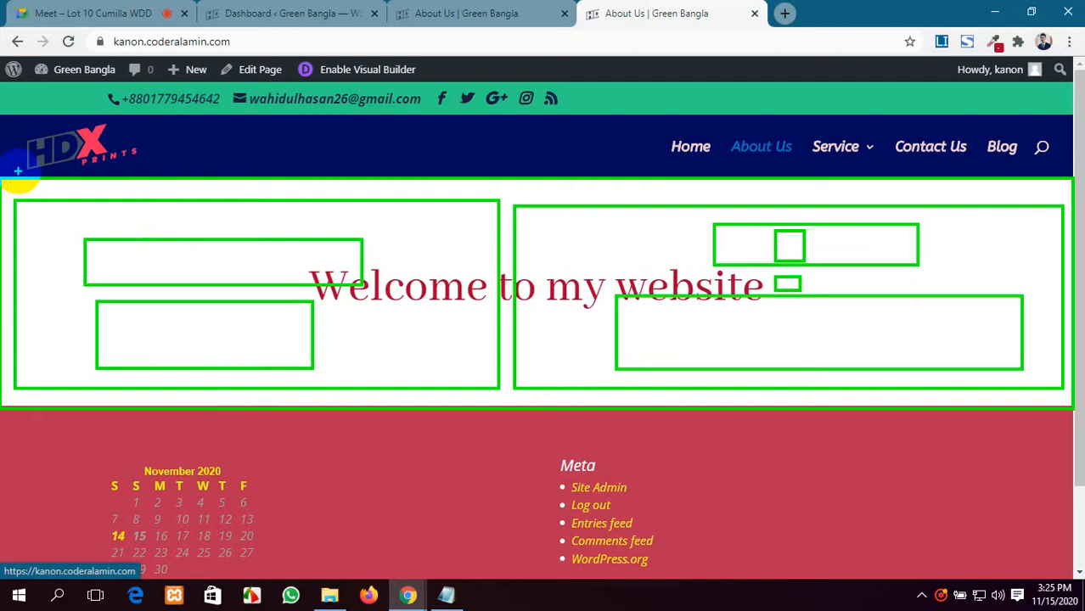
# Mark the section outline and the first column's edge with small freehand loops, and return to the Divi Builder.
pyautogui.moveTo(20, 175)
pyautogui.mouseDown()
pyautogui.moveTo(43, 181)
pyautogui.moveTo(13, 171)
pyautogui.mouseUp()
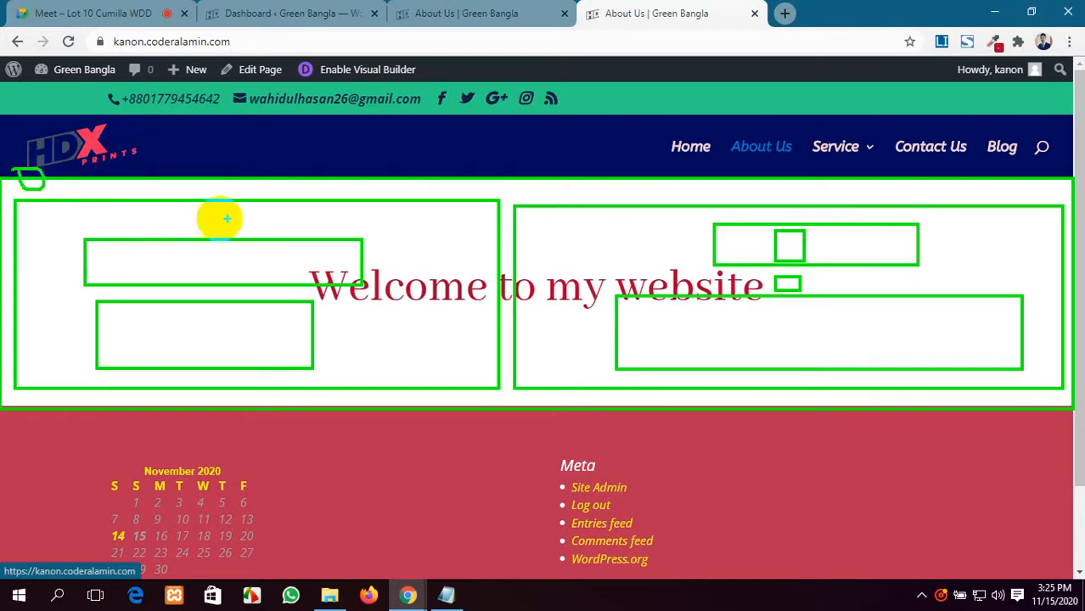
pyautogui.moveTo(285, 192)
pyautogui.mouseDown()
pyautogui.moveTo(279, 218)
pyautogui.moveTo(289, 202)
pyautogui.mouseUp()
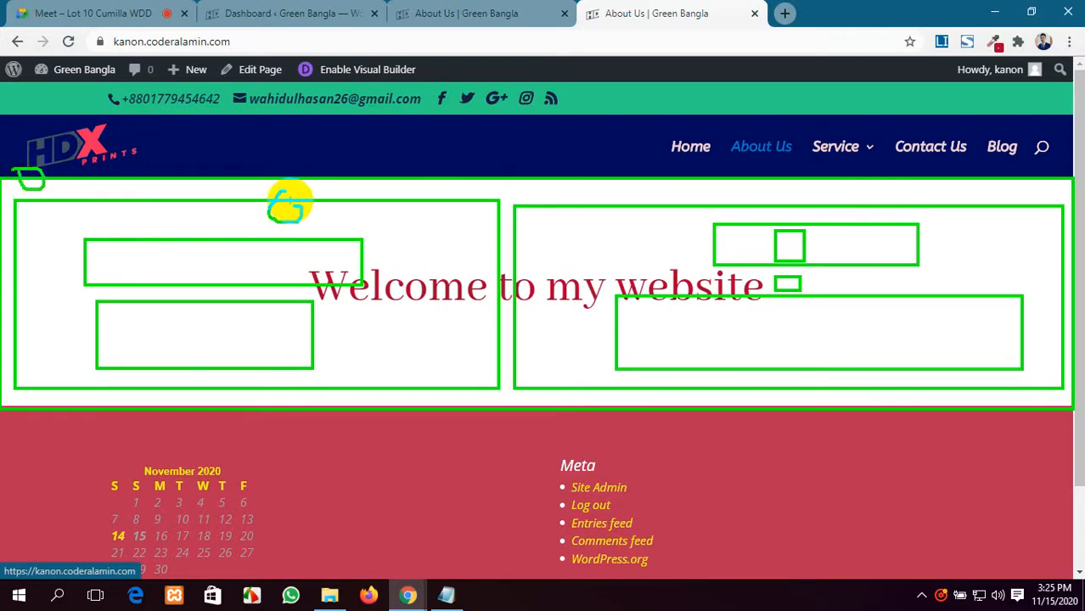
pyautogui.click(447, 11)
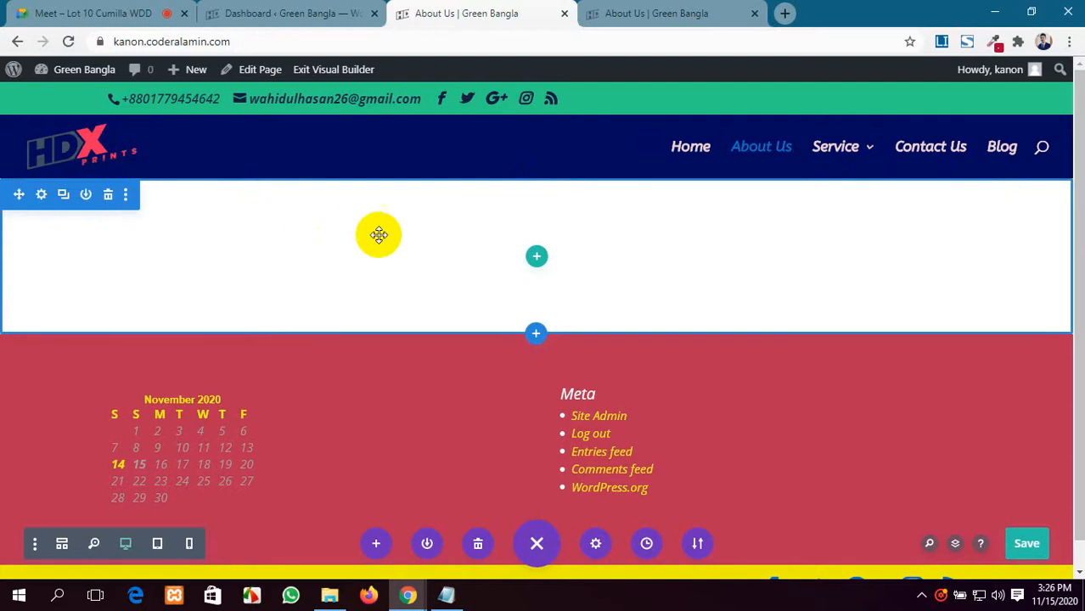
# Look through the column layouts offered for a new row in the empty section, without inserting one.
pyautogui.click(534, 260)
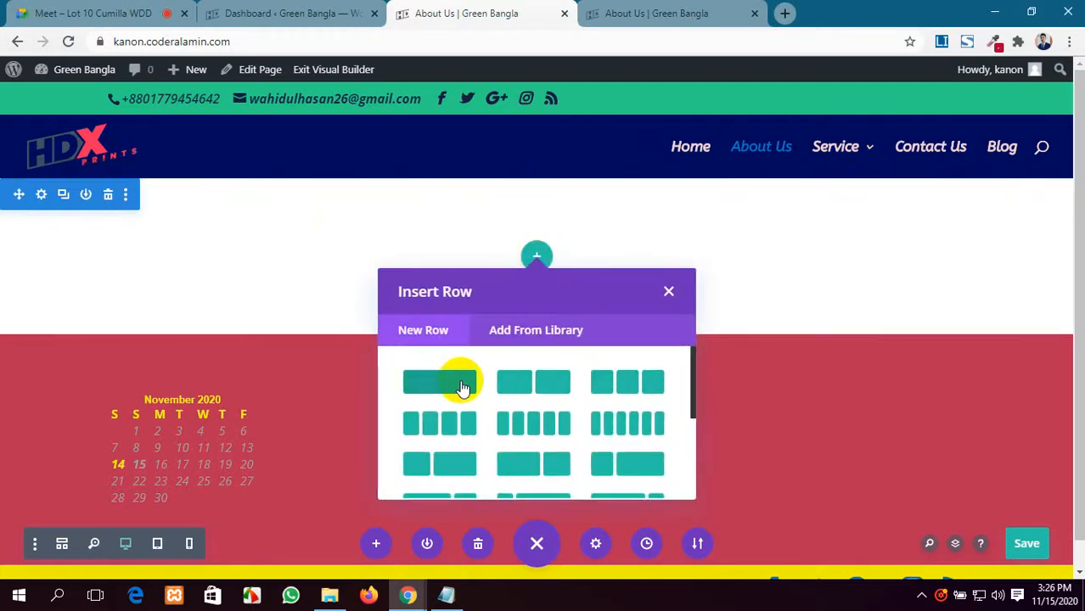
pyautogui.scroll(-1, 438, 356)
pyautogui.scroll(1, 438, 357)
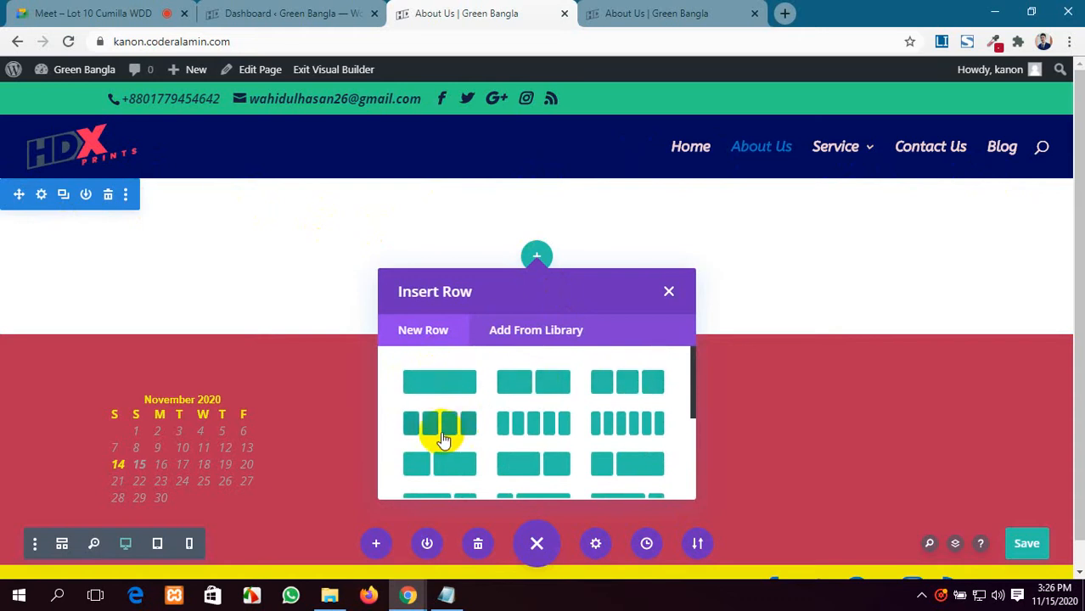
pyautogui.scroll(-1, 603, 420)
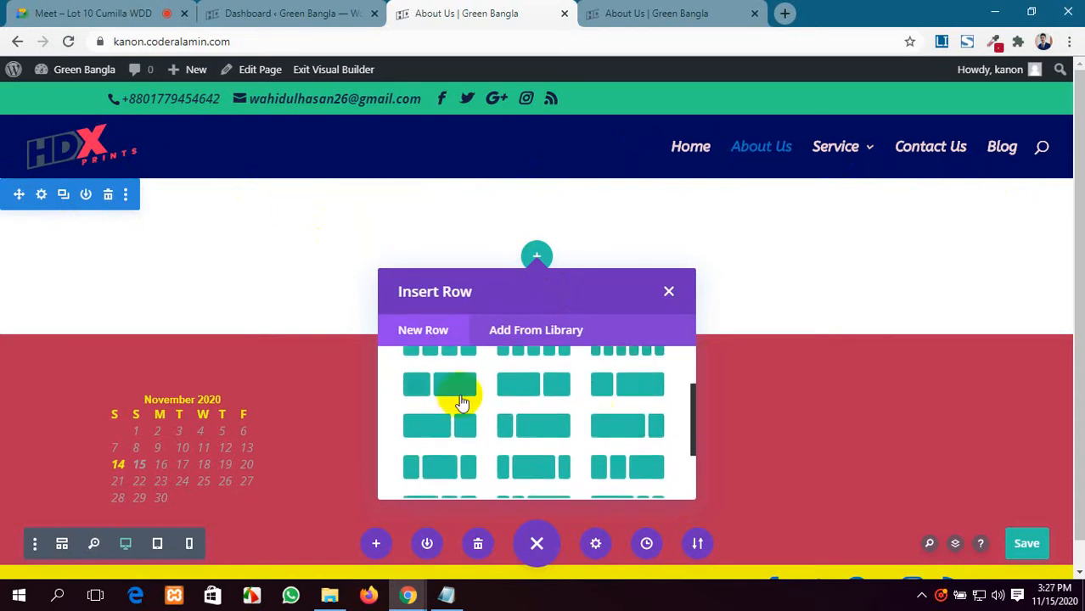
pyautogui.scroll(-2, 461, 403)
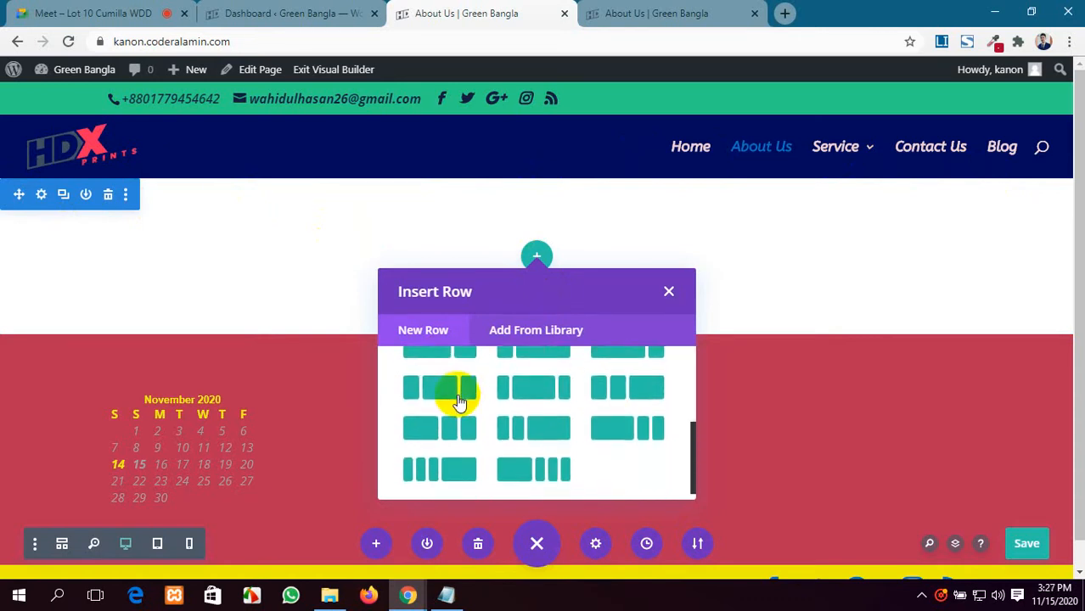
pyautogui.click(666, 293)
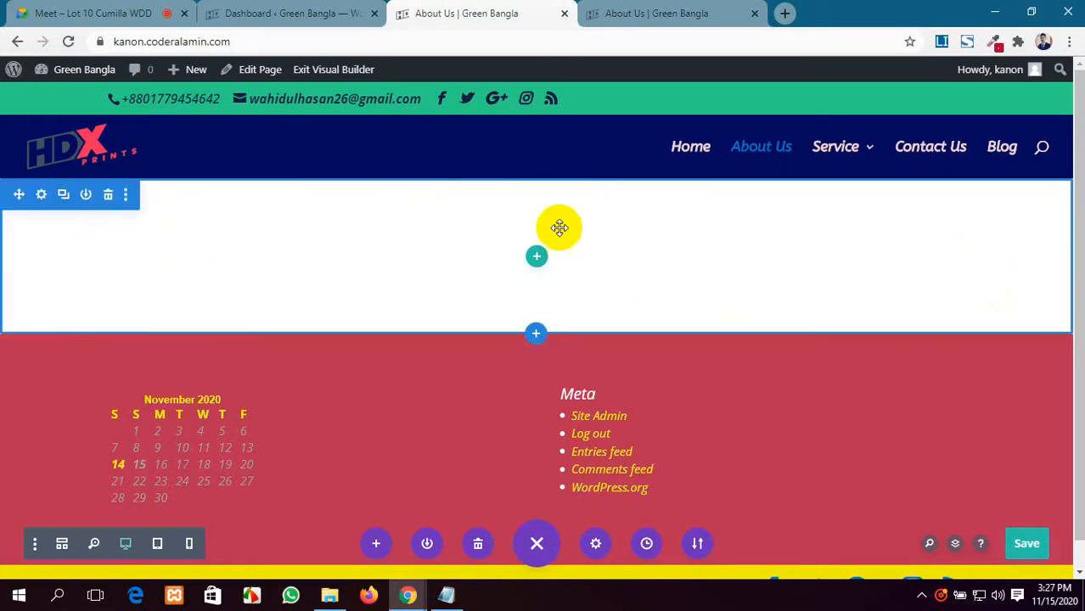
# Insert a single-column row in the empty section and look through the module list without adding a module.
pyautogui.click(532, 259)
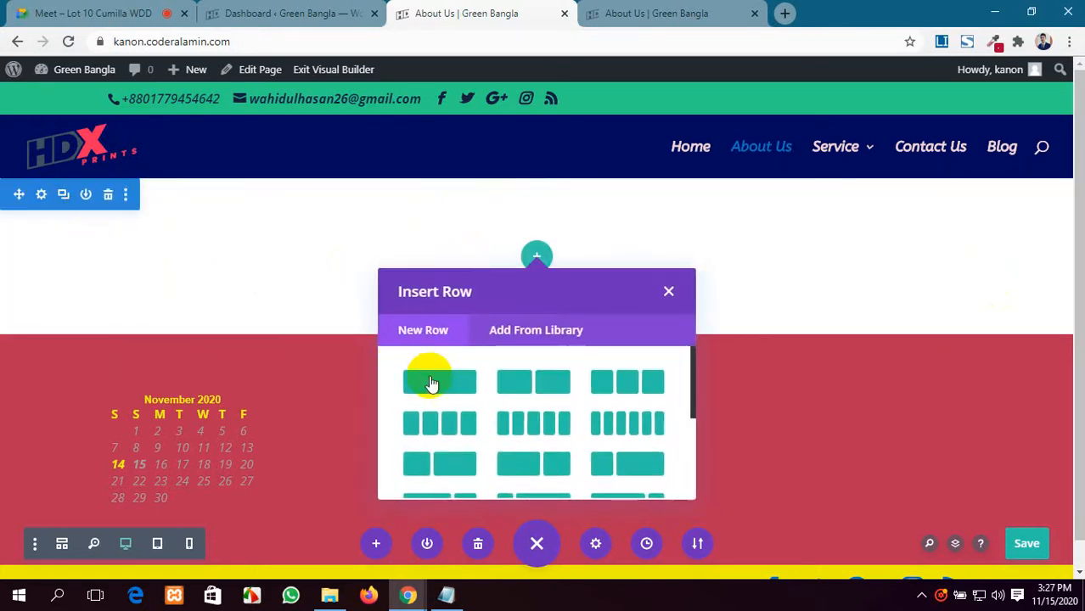
pyautogui.click(426, 380)
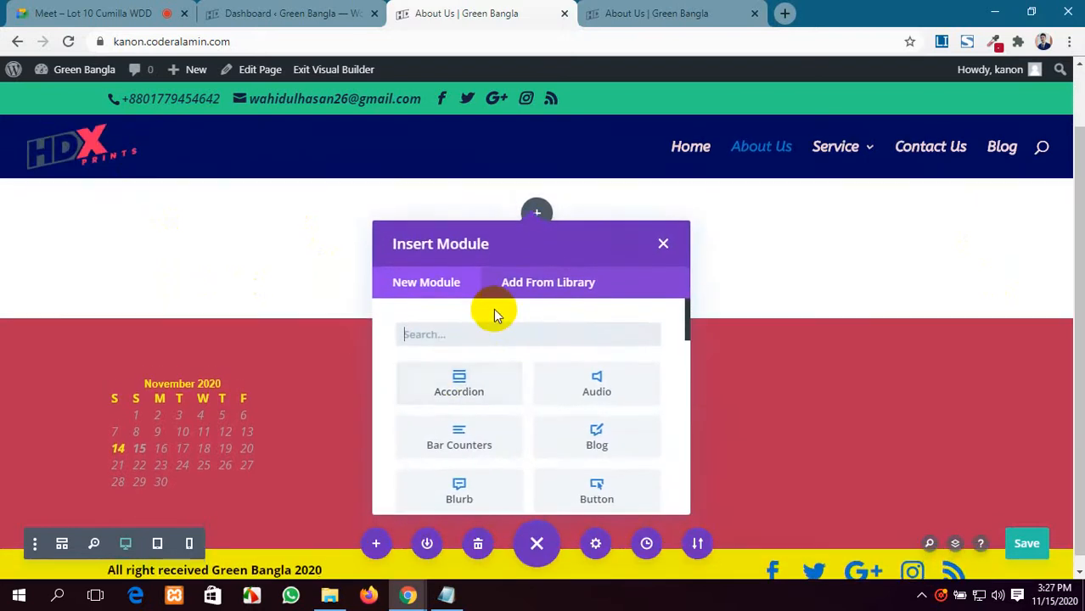
pyautogui.scroll(-3, 501, 406)
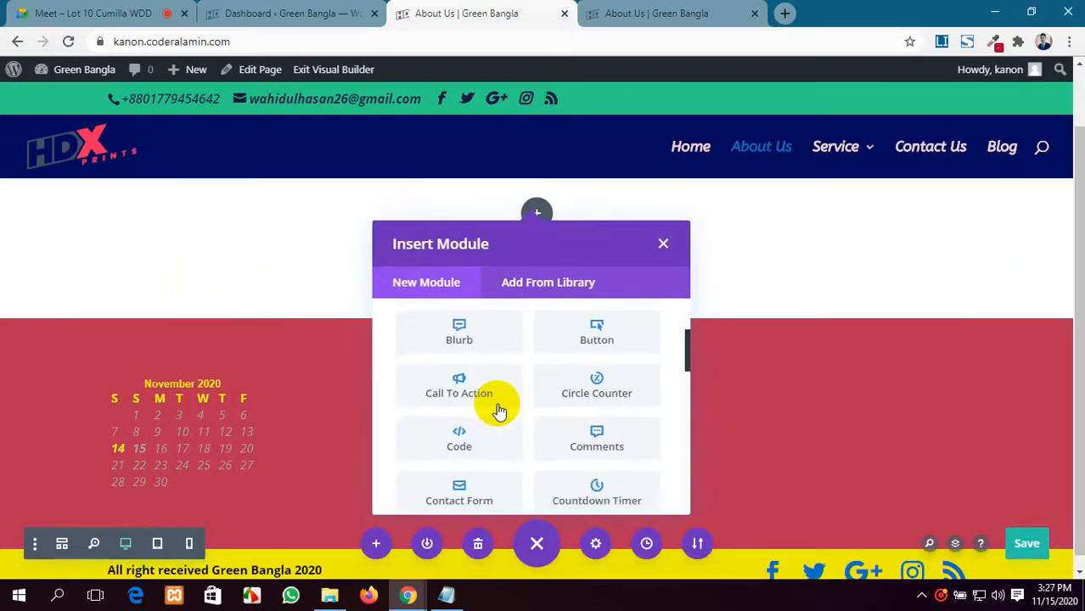
pyautogui.scroll(-8, 499, 412)
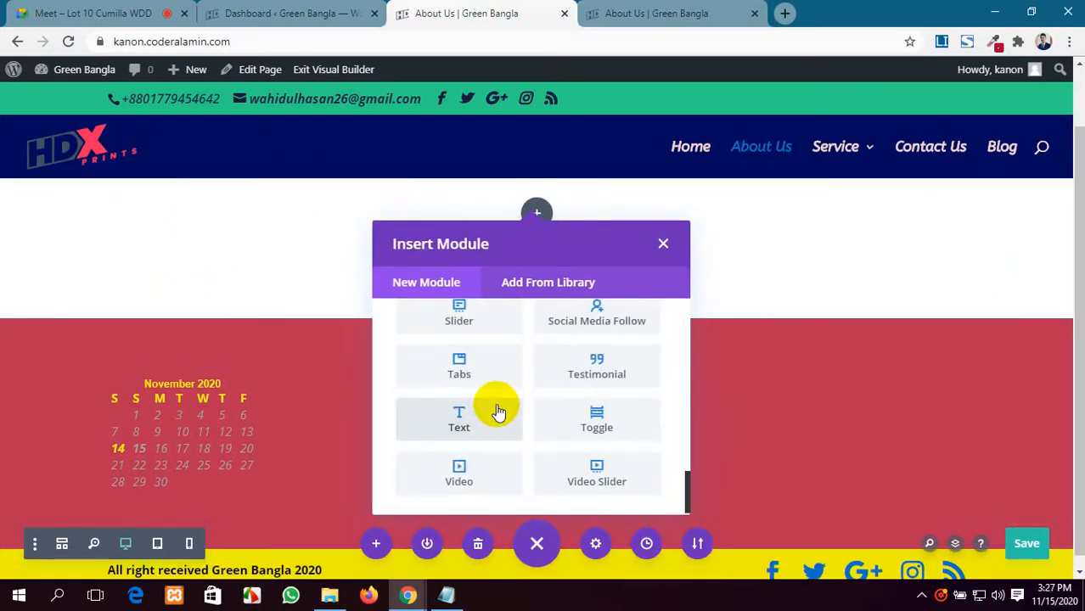
pyautogui.scroll(11, 499, 412)
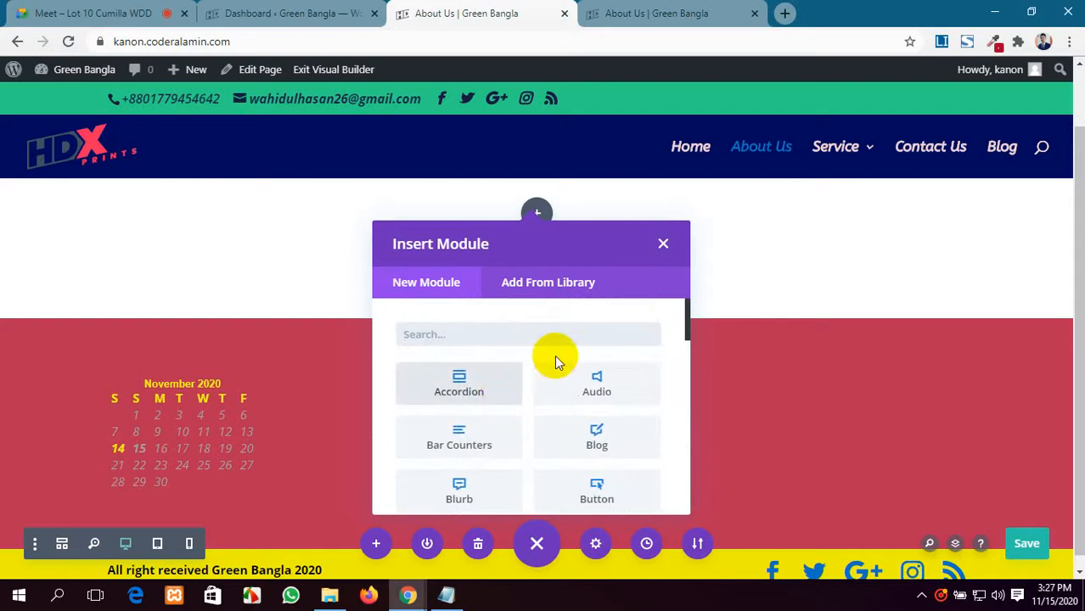
pyautogui.click(663, 245)
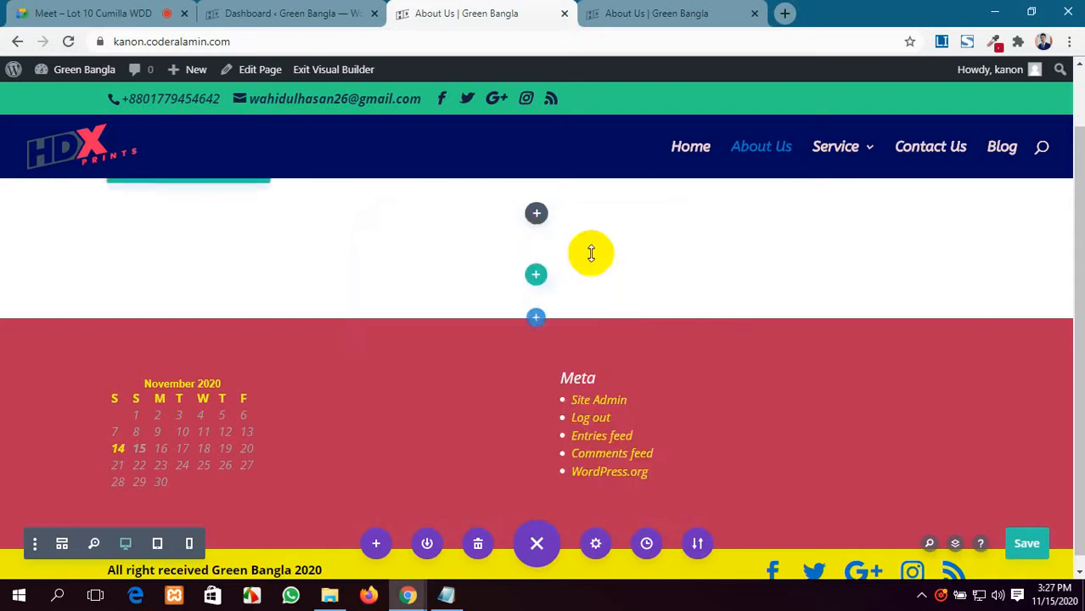
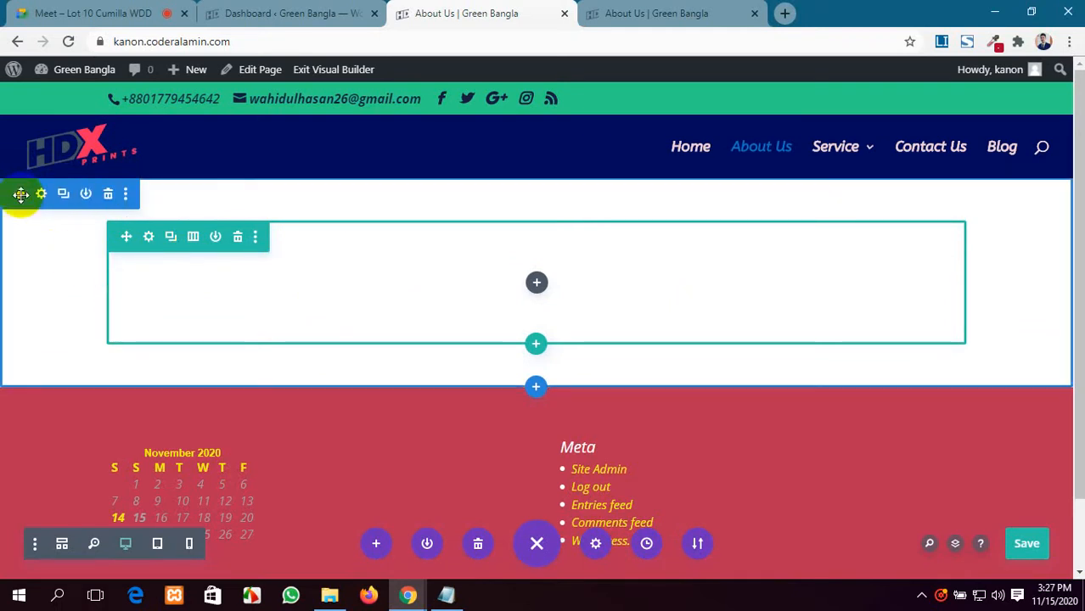
# Duplicate the section with its row, view the section's additional options, and delete one of the two sections.
pyautogui.moveTo(18, 194)
pyautogui.mouseDown()
pyautogui.moveTo(19, 237)
pyautogui.moveTo(20, 156)
pyautogui.moveTo(21, 181)
pyautogui.mouseUp()
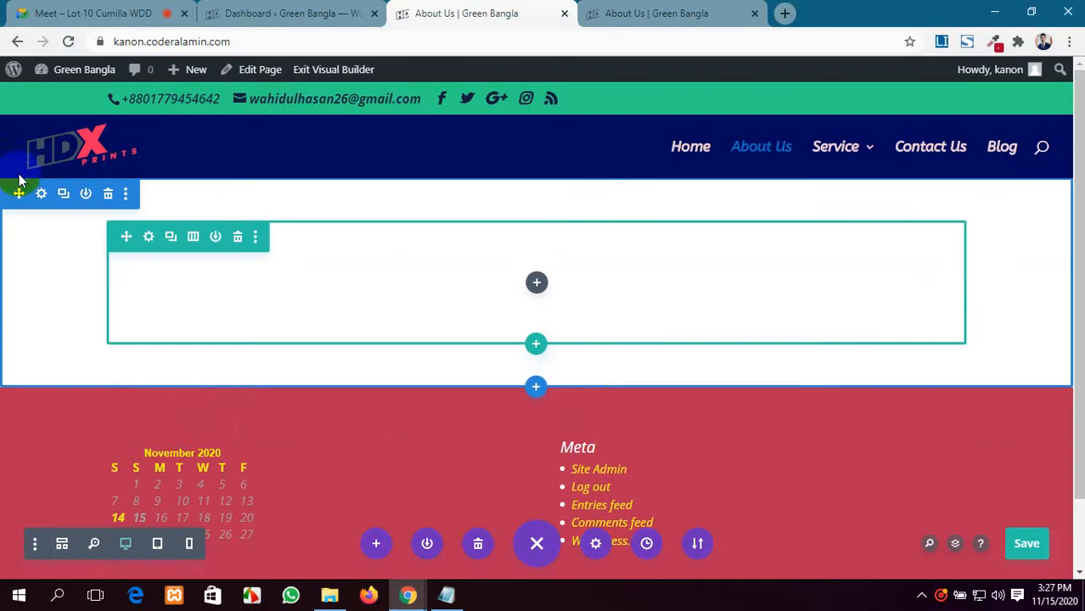
pyautogui.click(64, 195)
pyautogui.scroll(-2, 356, 450)
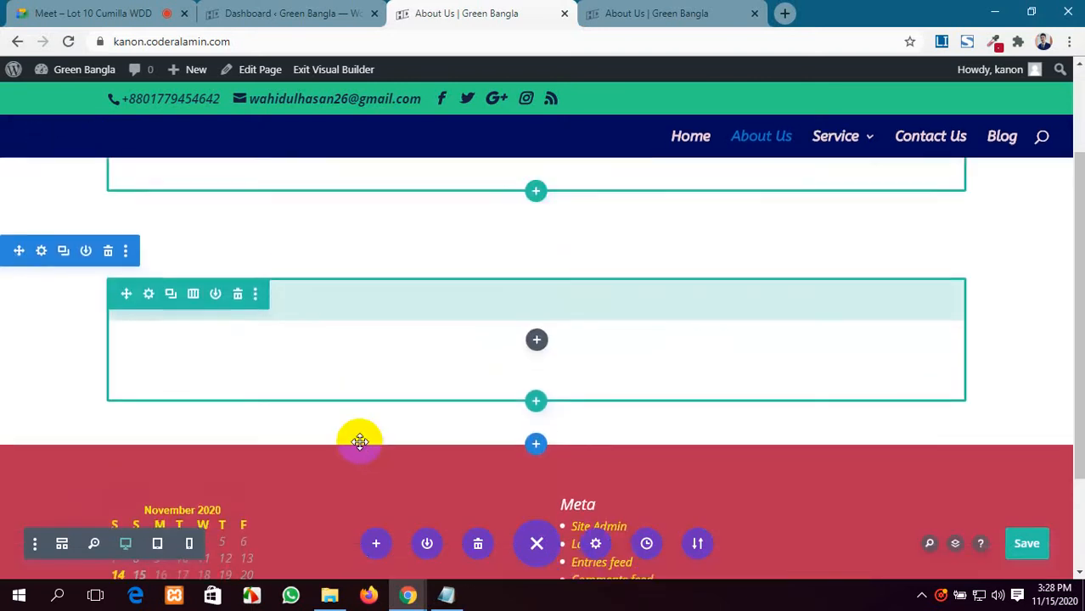
pyautogui.scroll(2, 359, 438)
pyautogui.scroll(-2, 358, 438)
pyautogui.scroll(2, 356, 426)
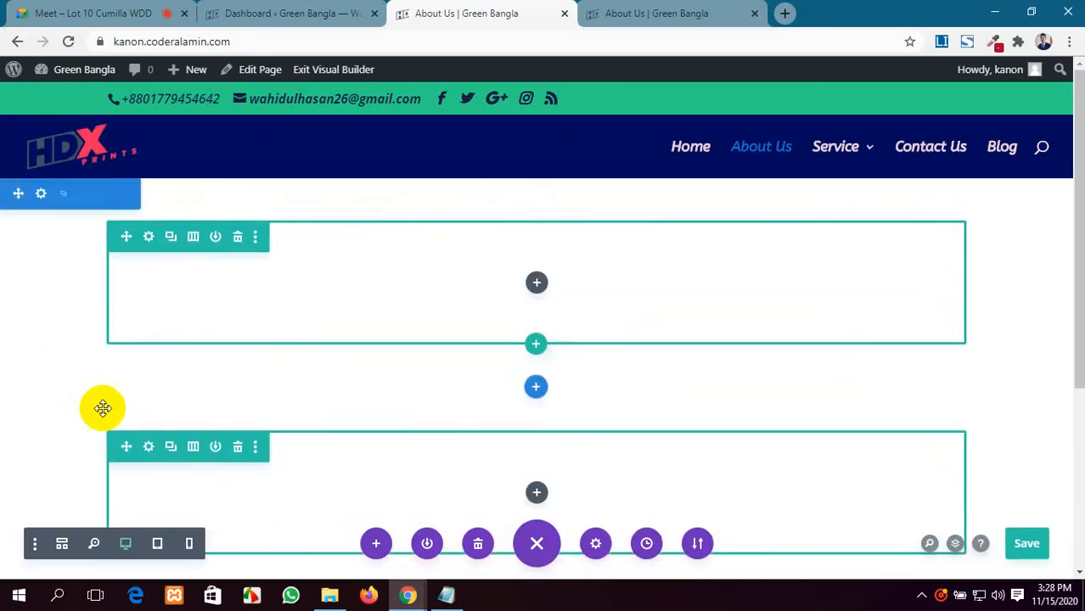
pyautogui.moveTo(113, 416)
pyautogui.moveTo(106, 283)
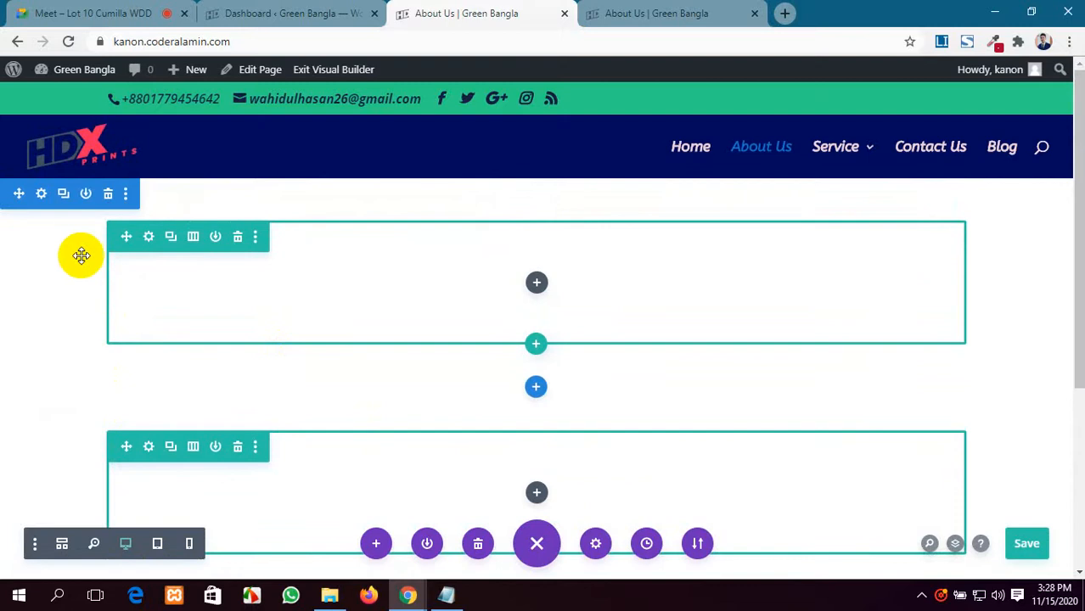
pyautogui.click(126, 194)
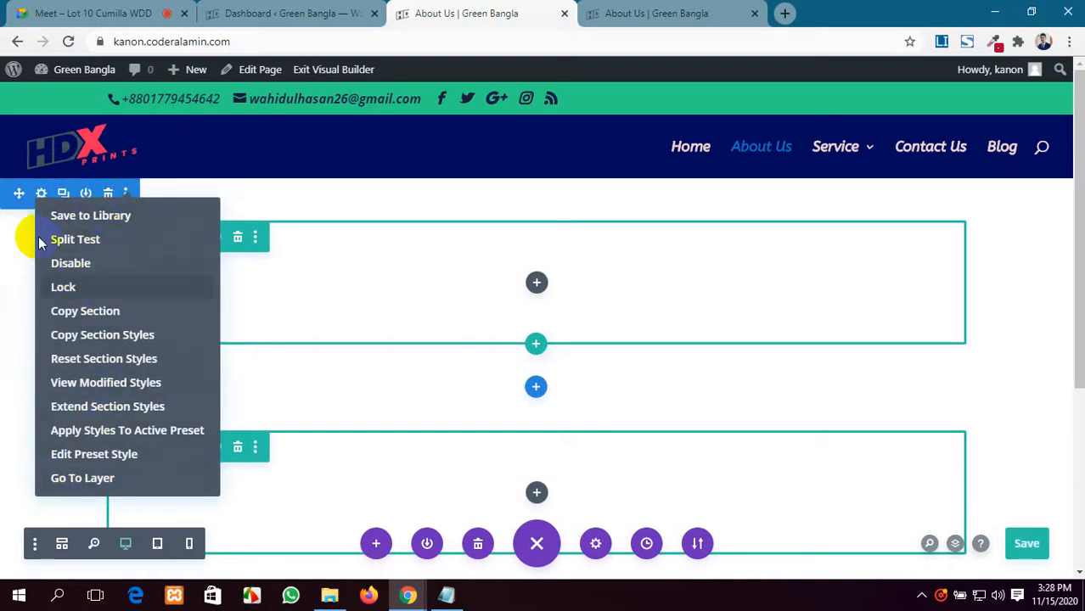
pyautogui.click(108, 193)
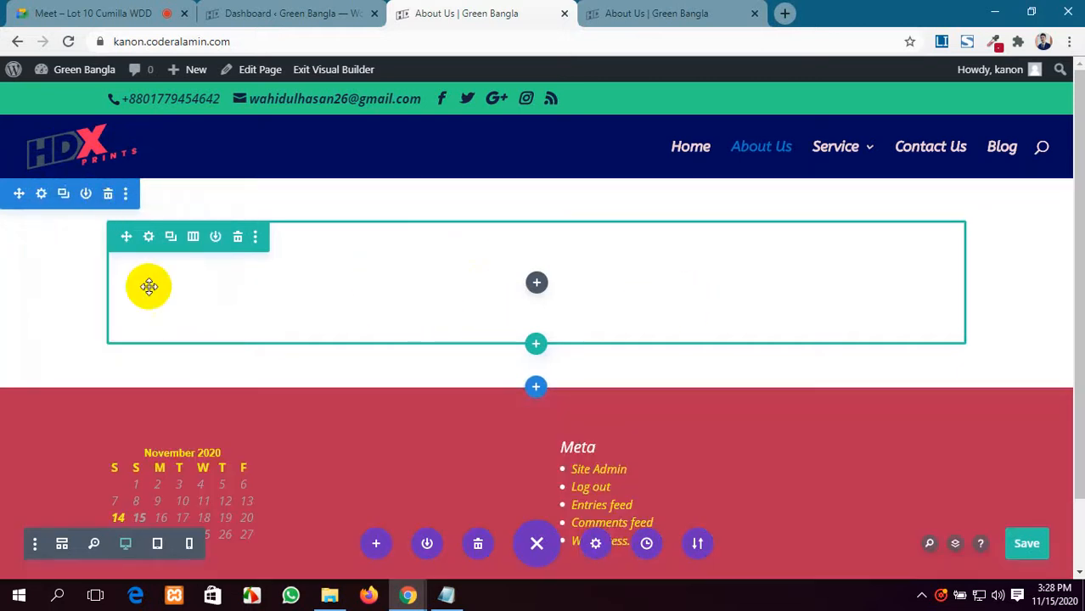
# View the section's settings, including its link URL and link target options, without changing them.
pyautogui.click(42, 197)
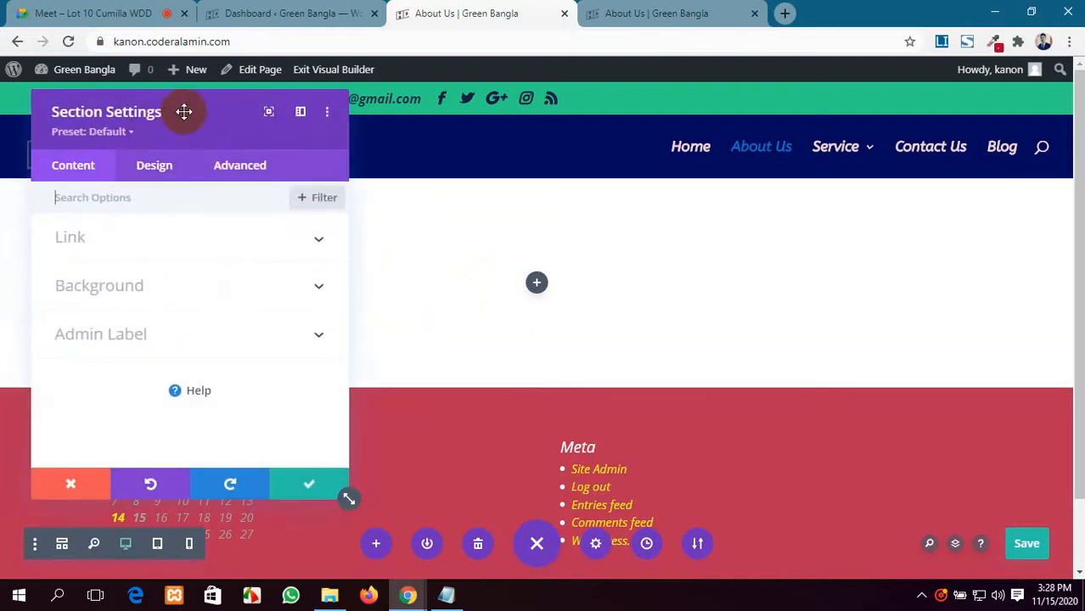
pyautogui.moveTo(184, 111); pyautogui.dragTo(163, 139)
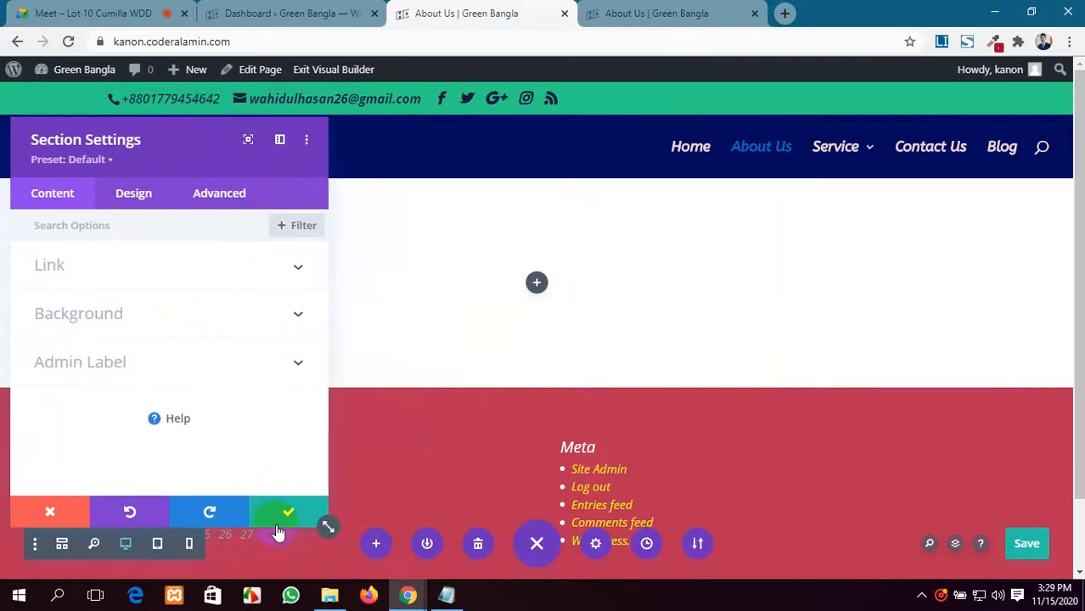
pyautogui.click(280, 514)
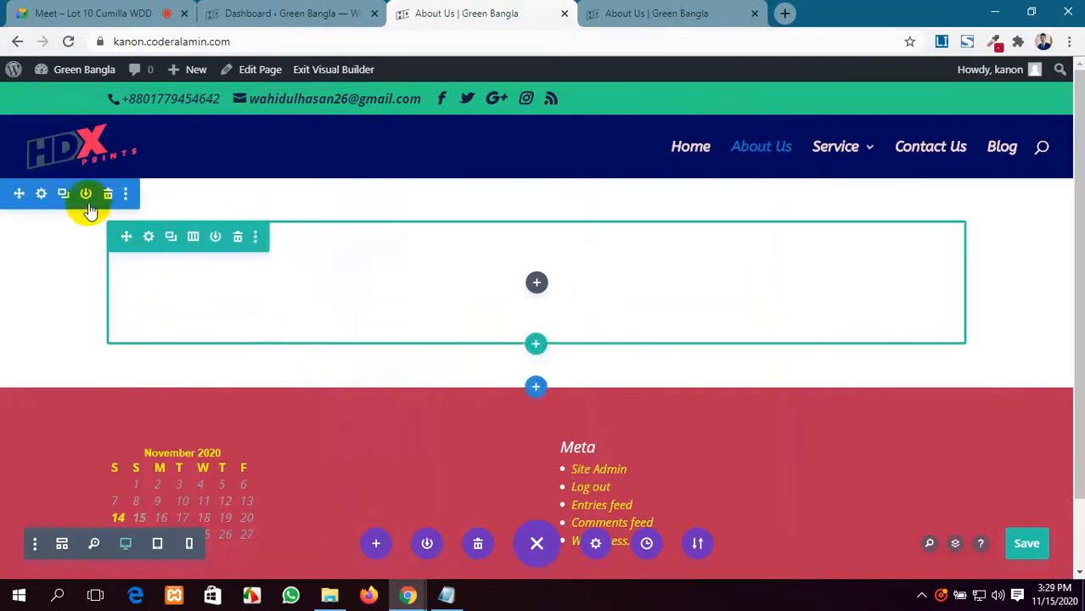
pyautogui.click(41, 196)
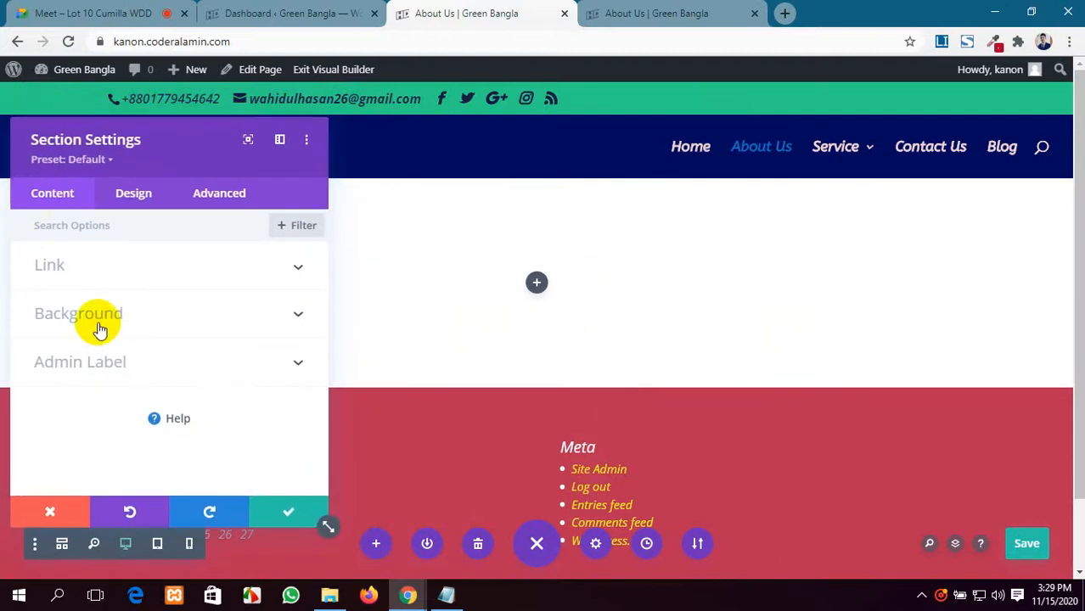
pyautogui.click(206, 277)
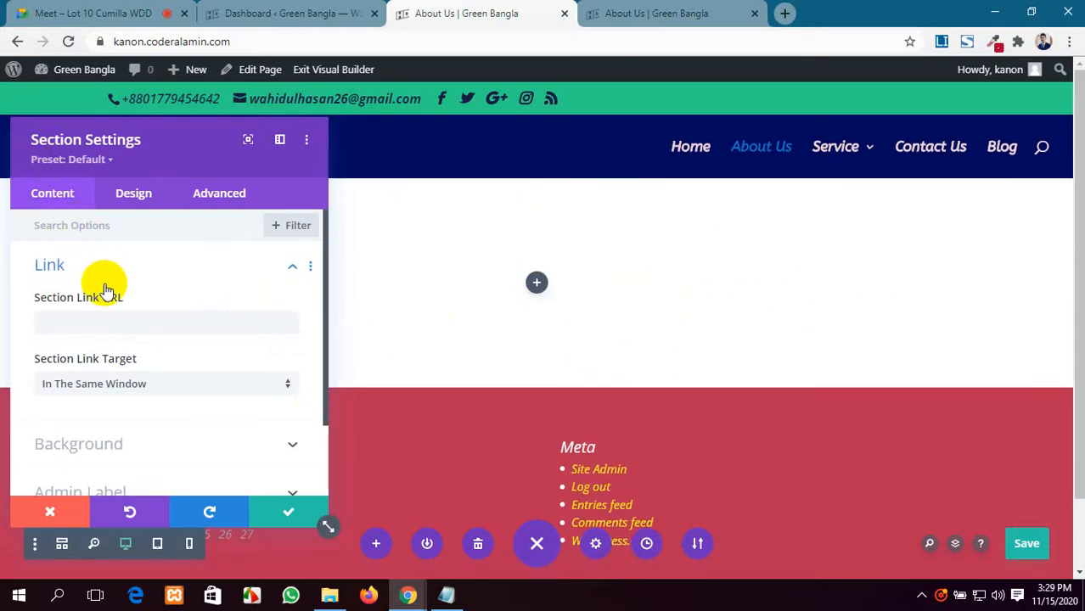
pyautogui.click(292, 268)
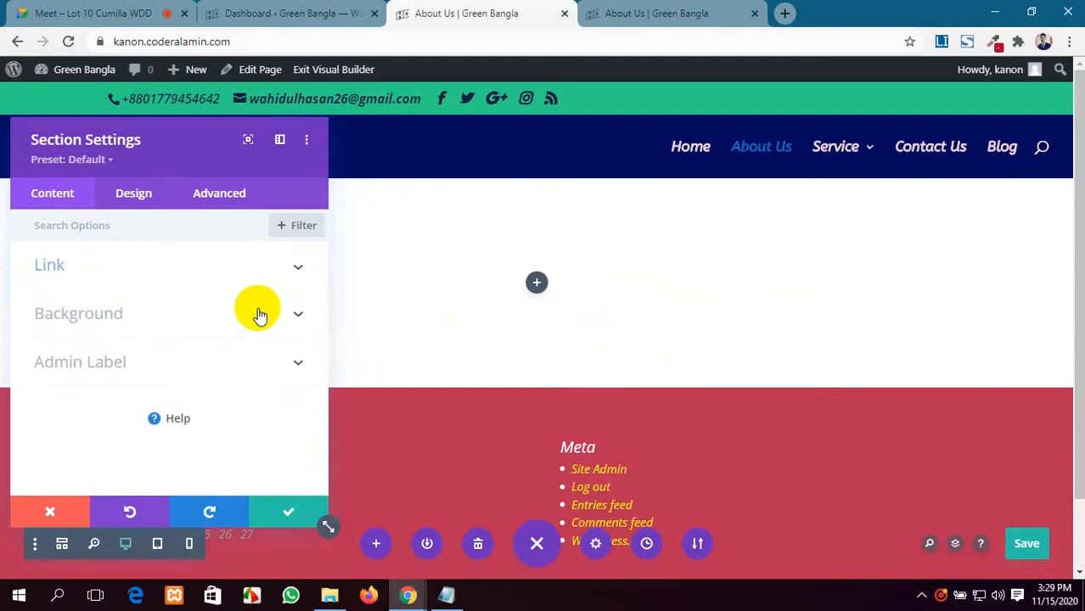
# Set the section's background color to the saved blue swatch and apply the section settings.
pyautogui.click(261, 316)
pyautogui.scroll(-2, 230, 328)
pyautogui.scroll(2, 235, 337)
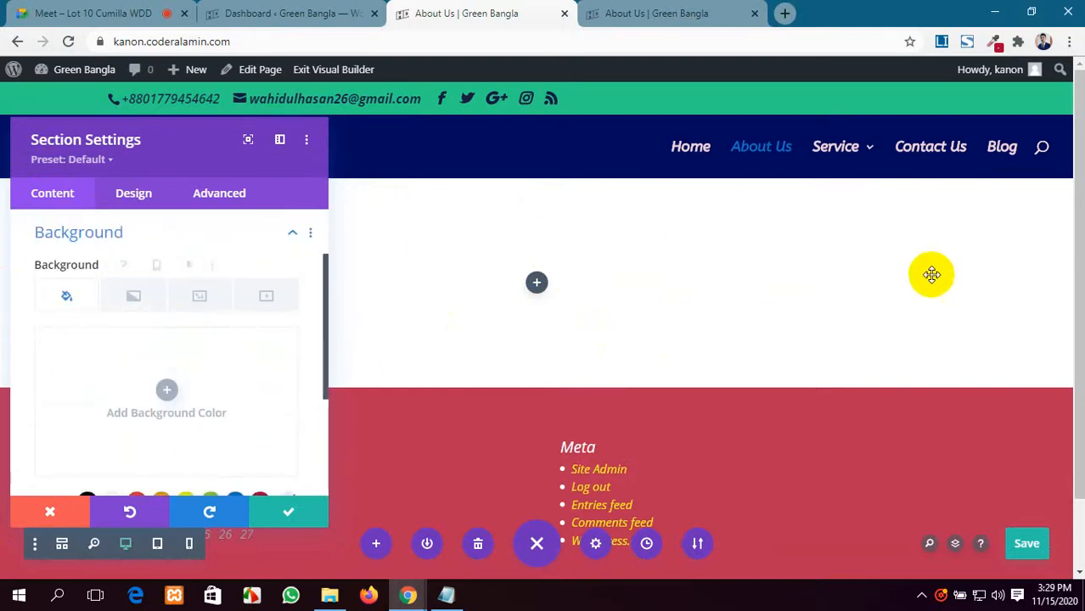
pyautogui.scroll(-1, 162, 382)
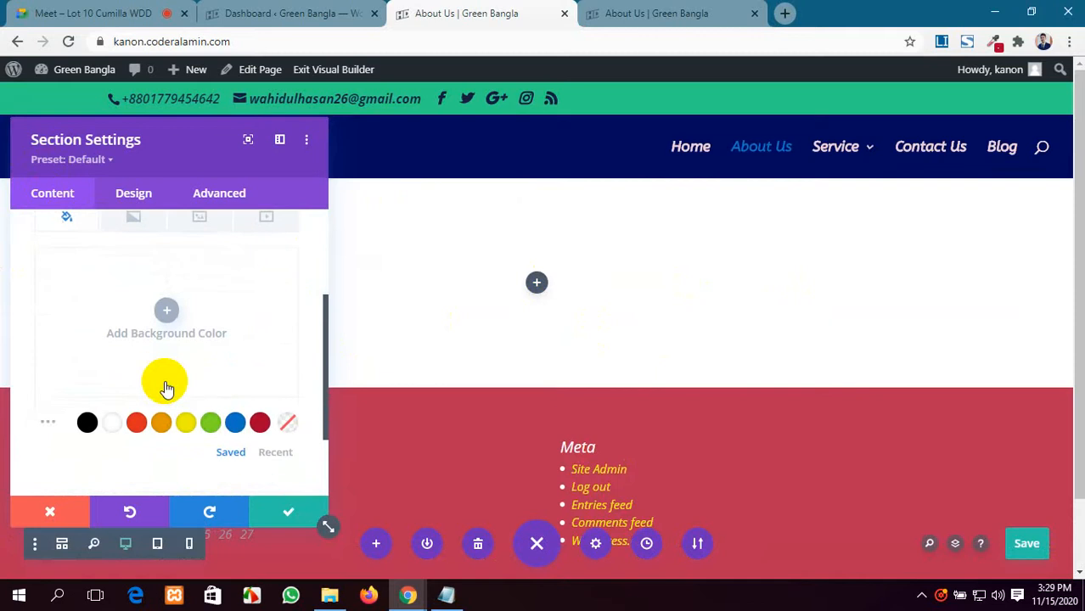
pyautogui.click(168, 310)
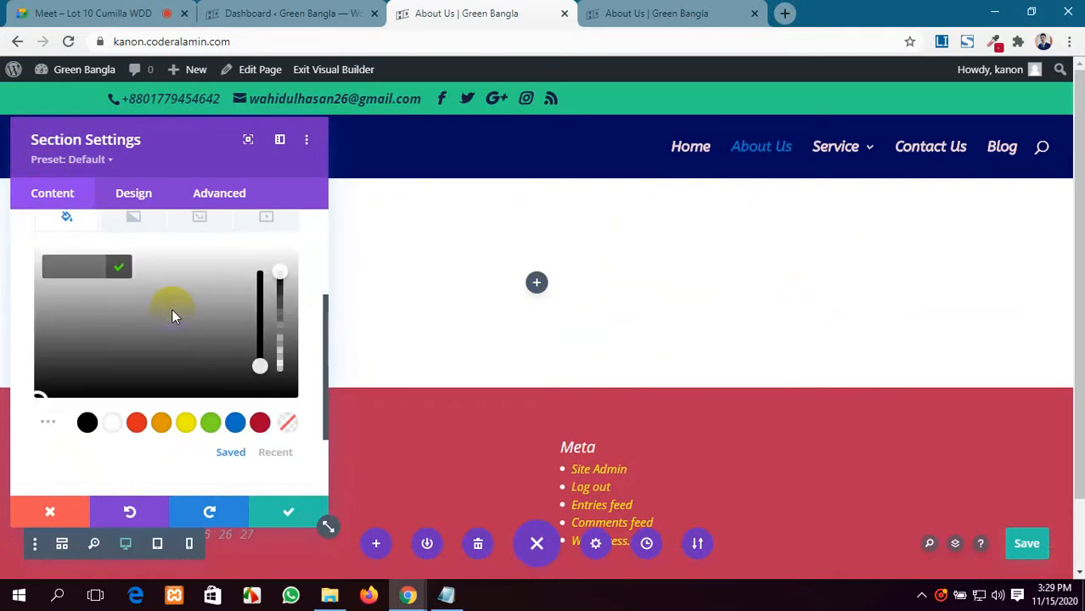
pyautogui.click(236, 428)
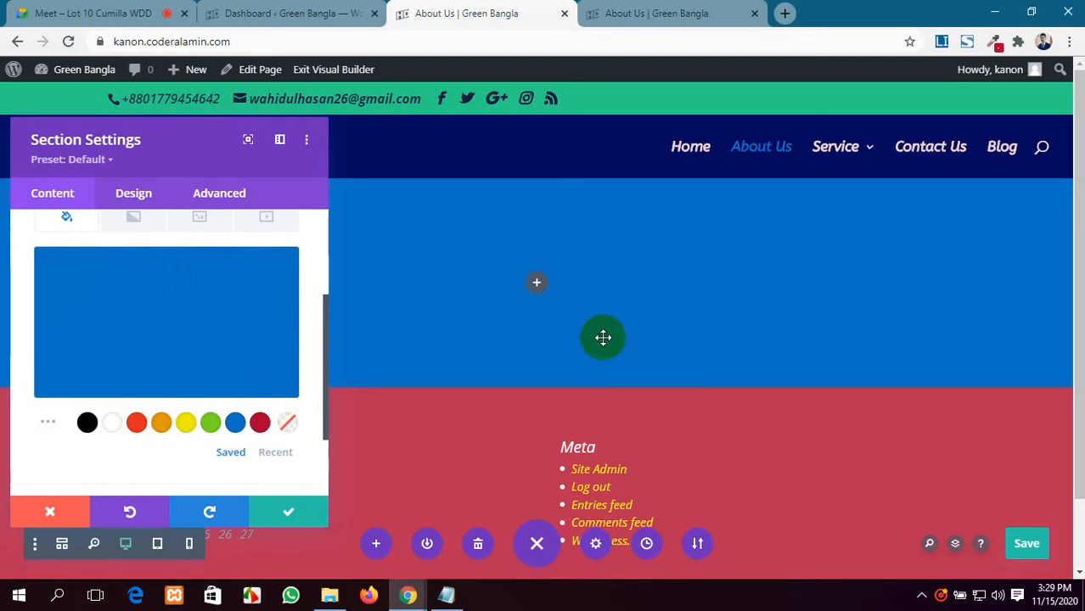
pyautogui.click(303, 510)
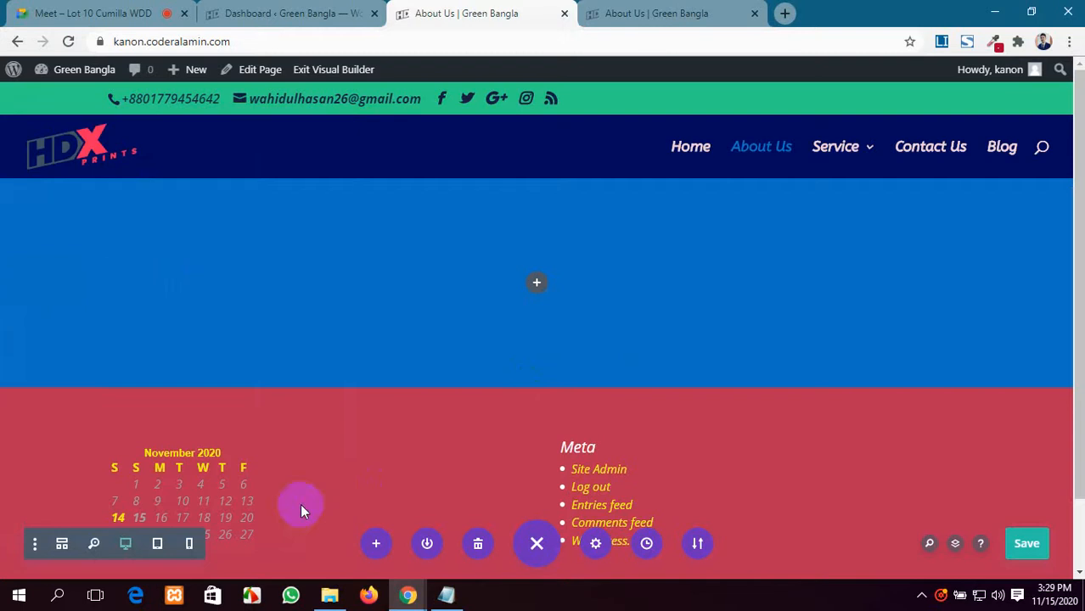
# Add a Text module to the row in the blue section and replace its placeholder body with "Welcome to my website".
pyautogui.click(538, 285)
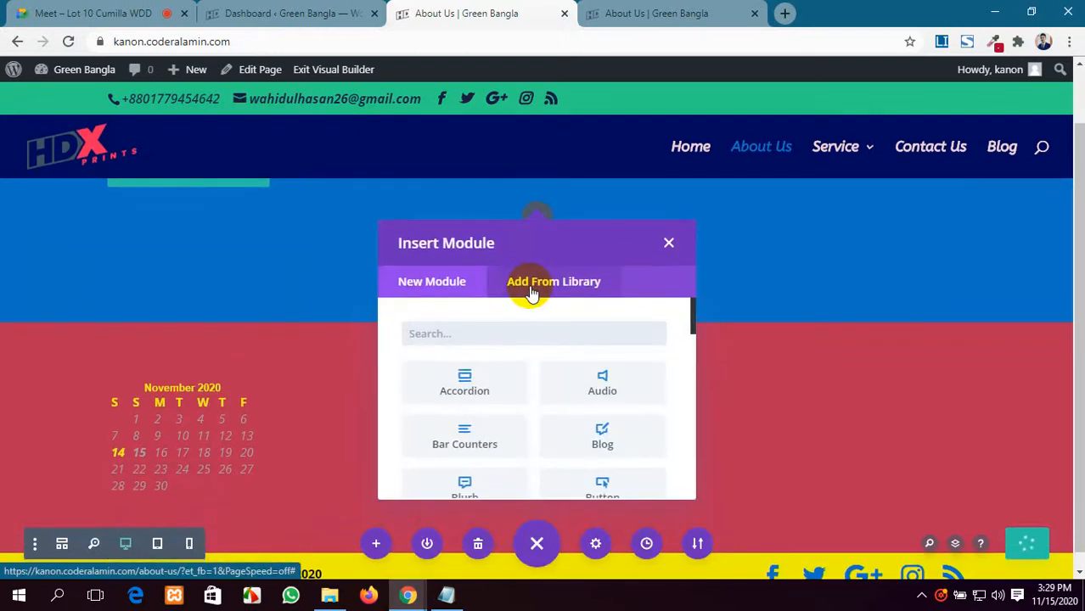
pyautogui.write('tex')
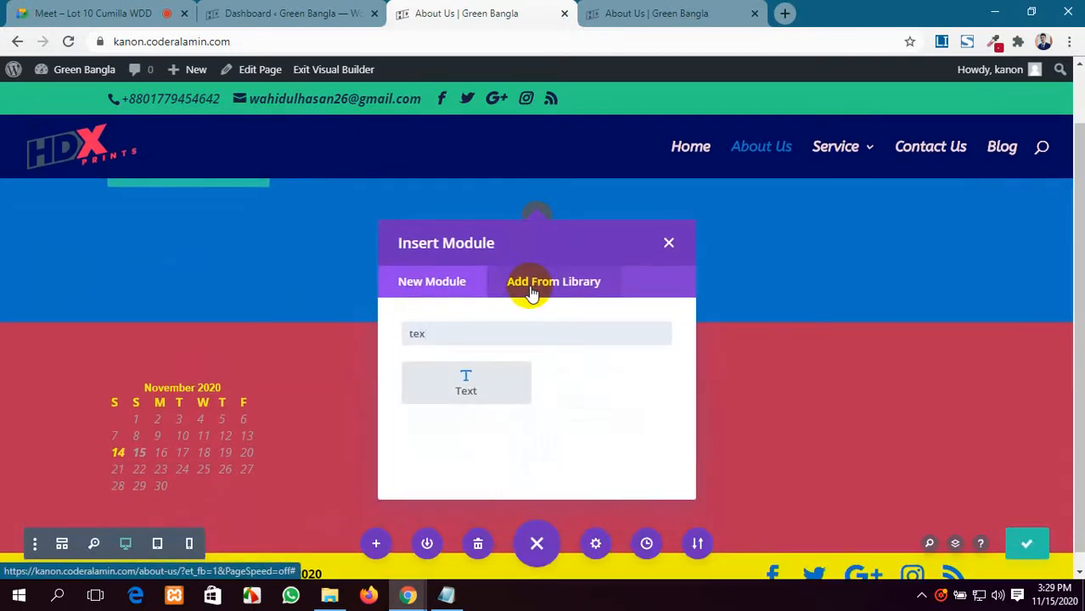
pyautogui.click(519, 381)
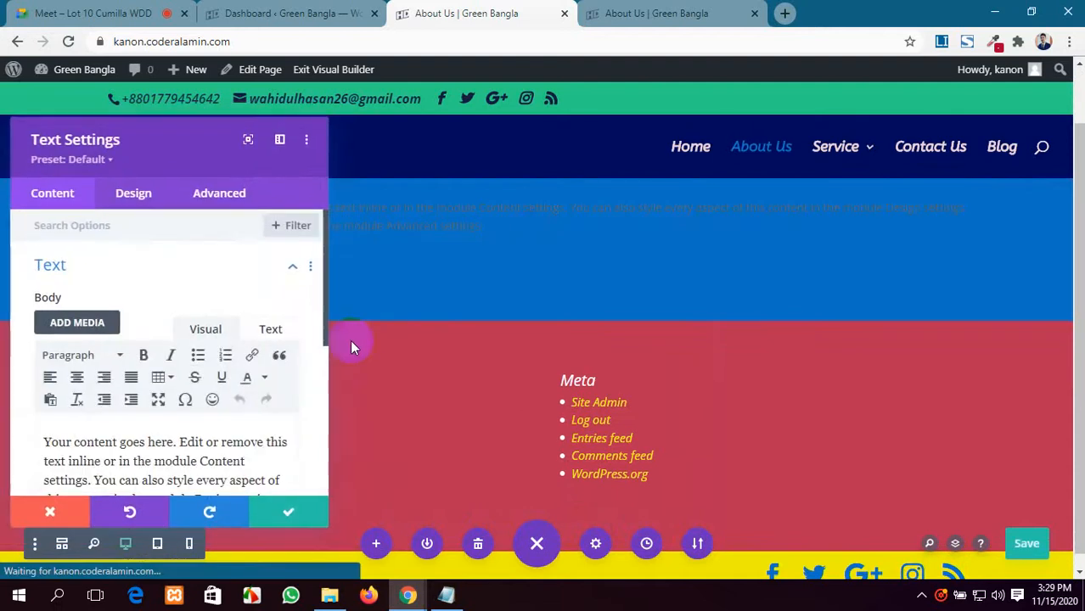
pyautogui.scroll(-3, 157, 404)
pyautogui.scroll(2, 157, 412)
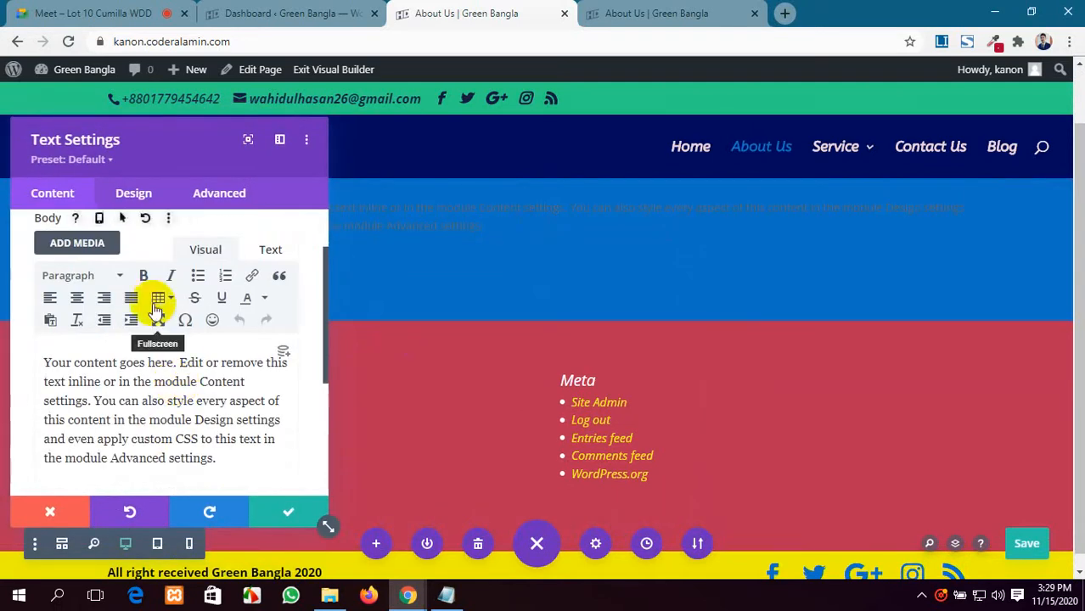
pyautogui.moveTo(218, 459); pyautogui.dragTo(27, 370)
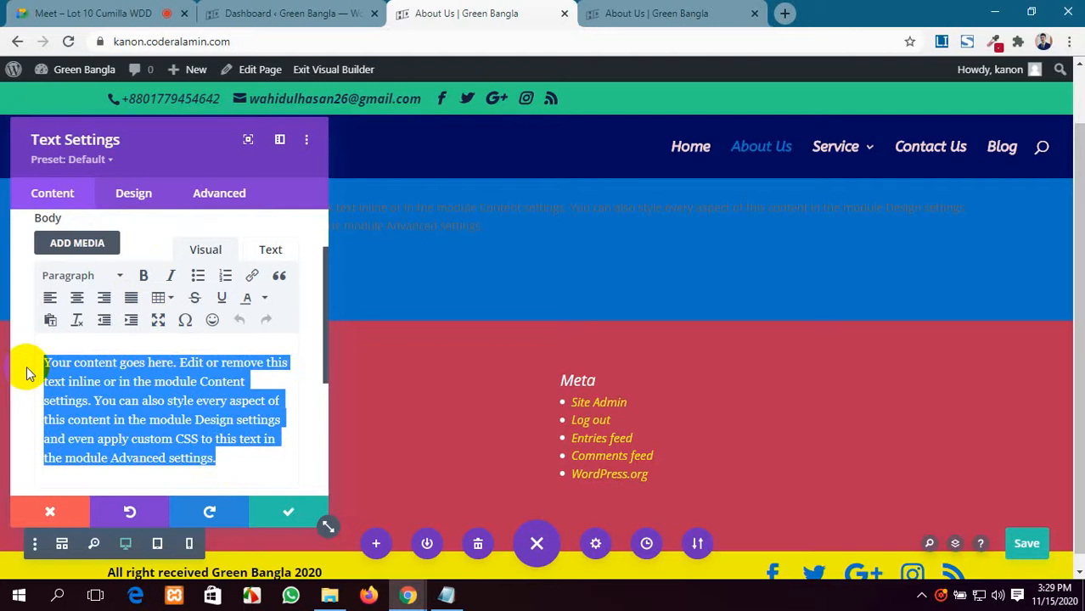
pyautogui.write('Welcome to my website')
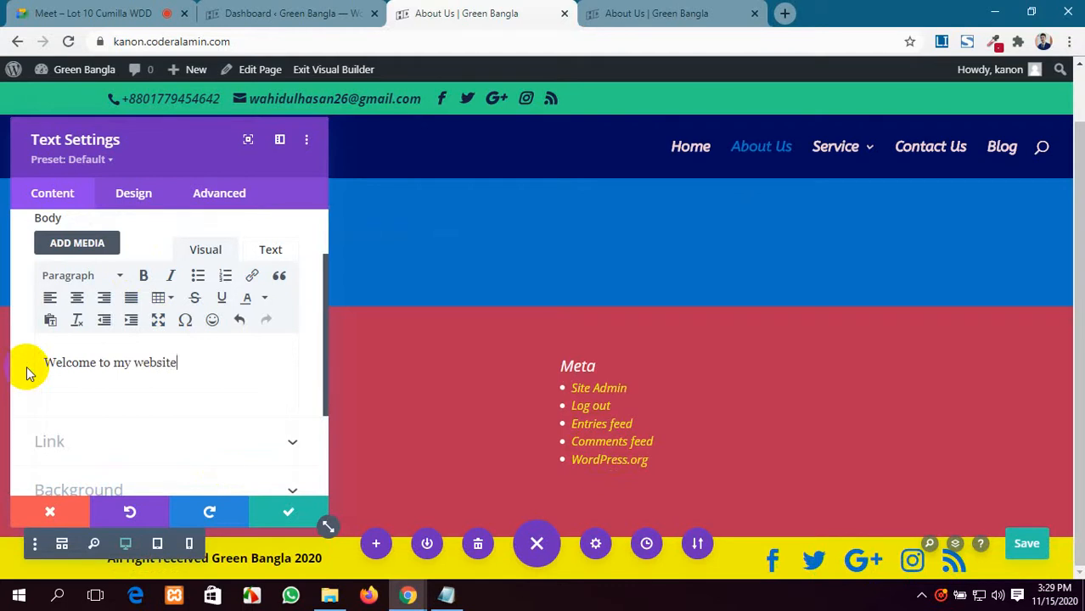
# Format the text "Welcome to my website" as Heading 1 and center it.
pyautogui.click(98, 276)
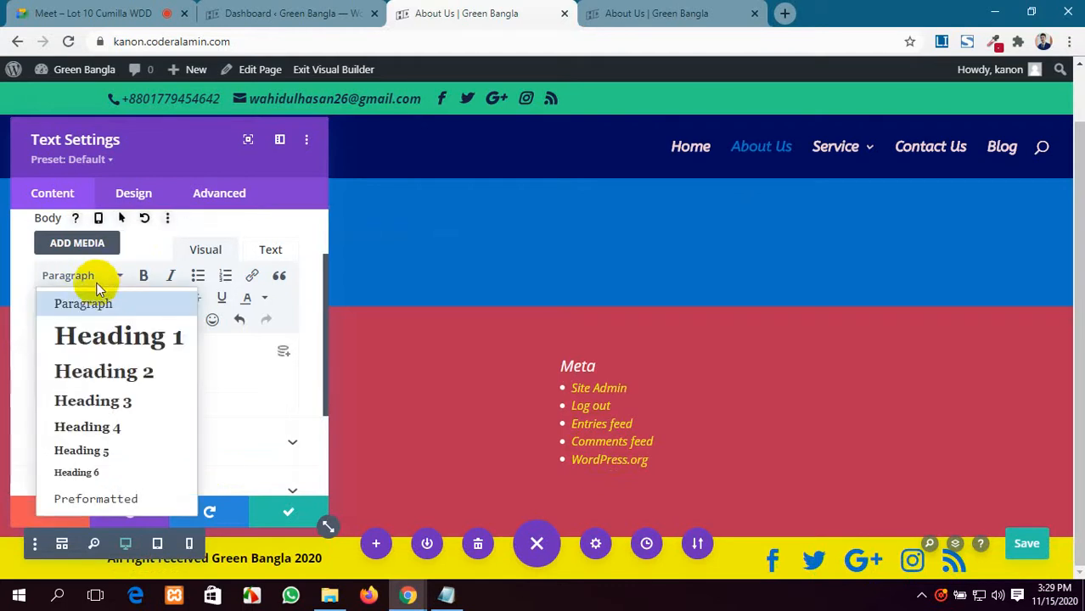
pyautogui.click(94, 344)
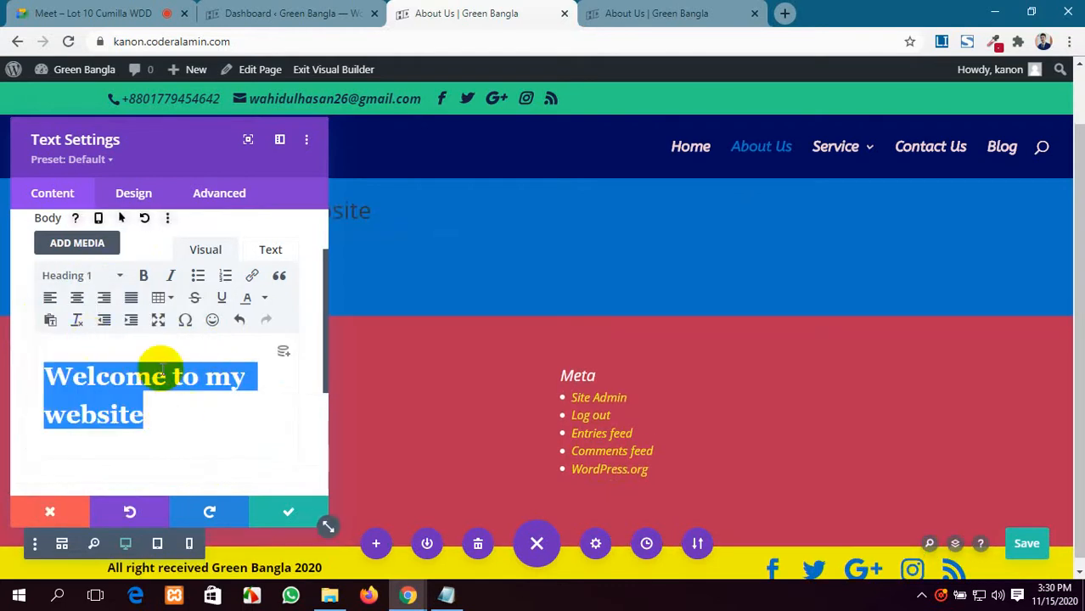
pyautogui.click(76, 297)
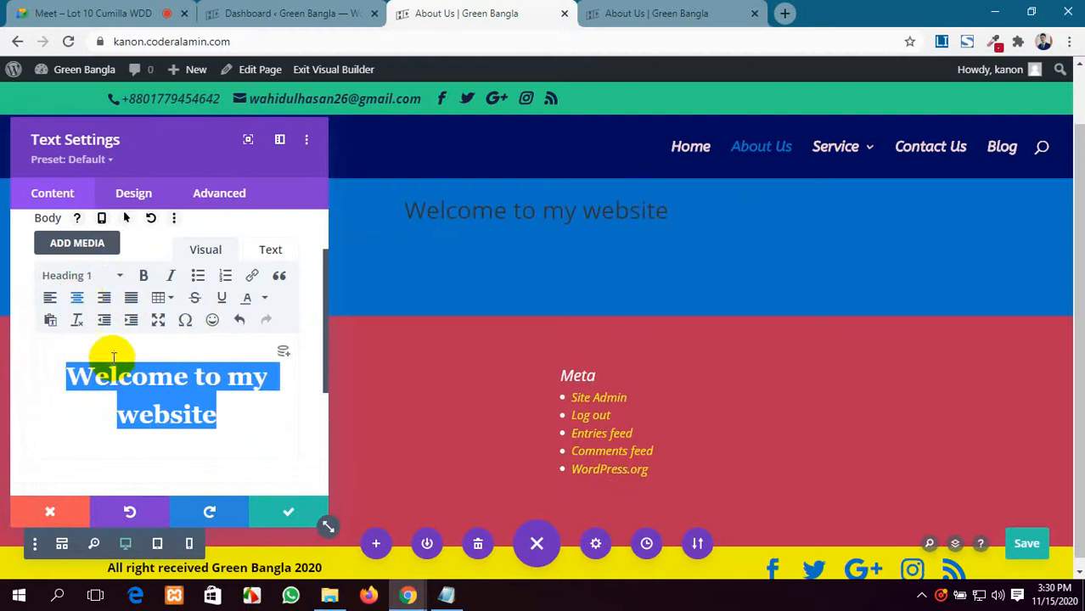
# Set the H1 heading text size to 73px in the text module's design settings and save the page.
pyautogui.click(146, 202)
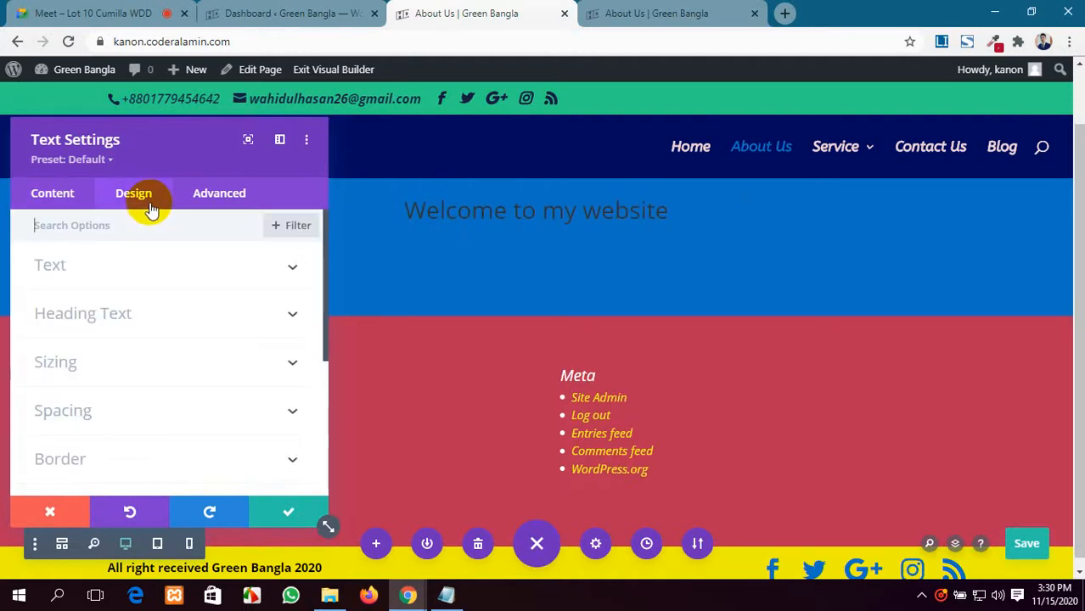
pyautogui.click(211, 319)
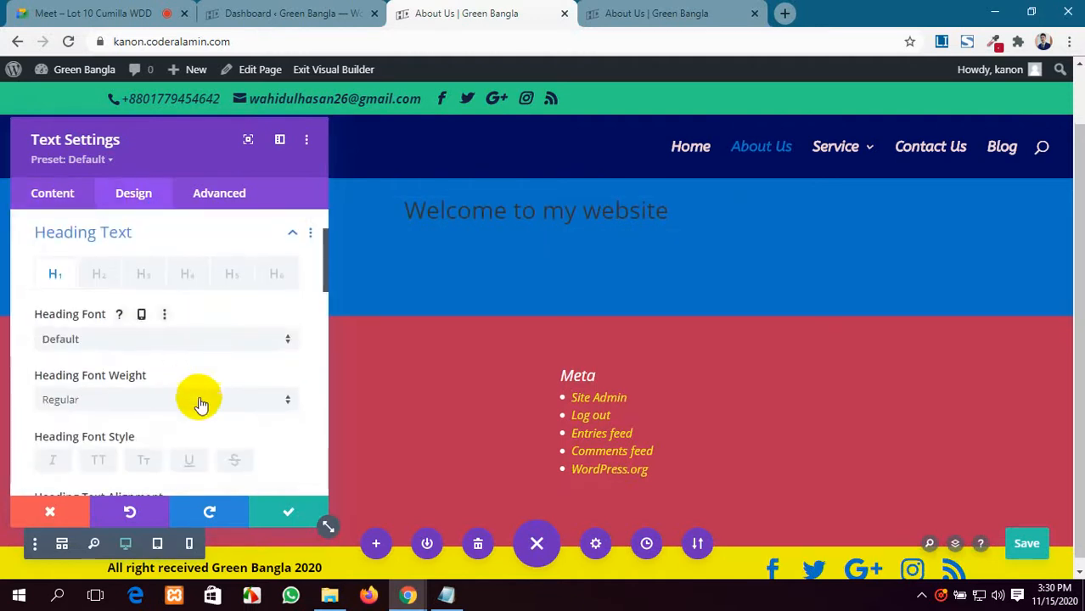
pyautogui.scroll(-1, 197, 399)
pyautogui.scroll(-3, 199, 399)
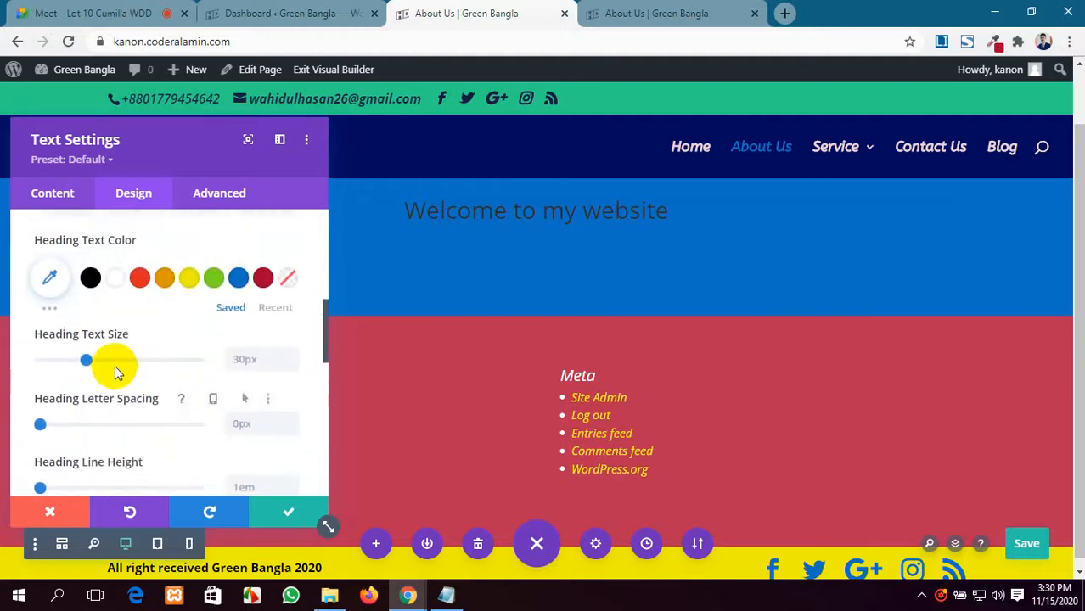
pyautogui.moveTo(90, 361); pyautogui.dragTo(156, 380)
pyautogui.moveTo(160, 126)
pyautogui.mouseDown()
pyautogui.moveTo(613, 426)
pyautogui.moveTo(155, 117)
pyautogui.mouseUp()
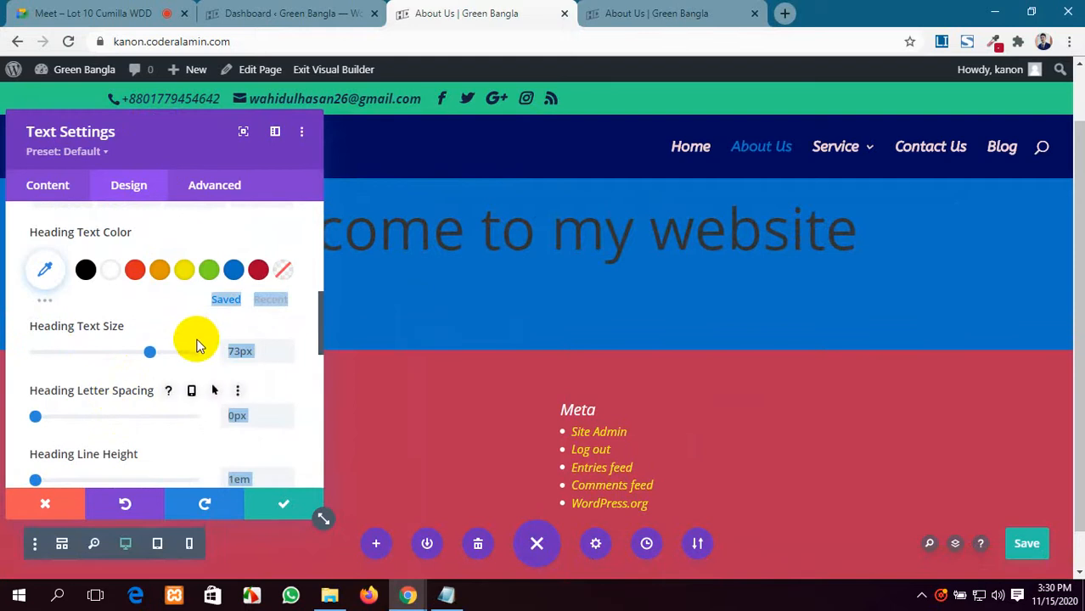
pyautogui.click(255, 506)
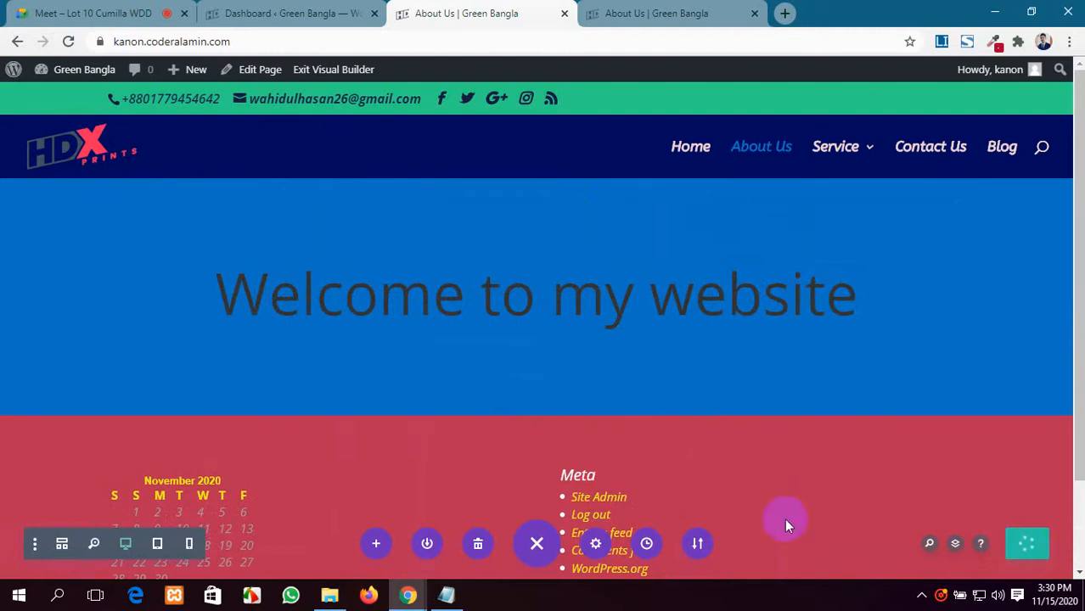
# Reload the published About Us page and compare it with the version in the builder.
pyautogui.click(675, 11)
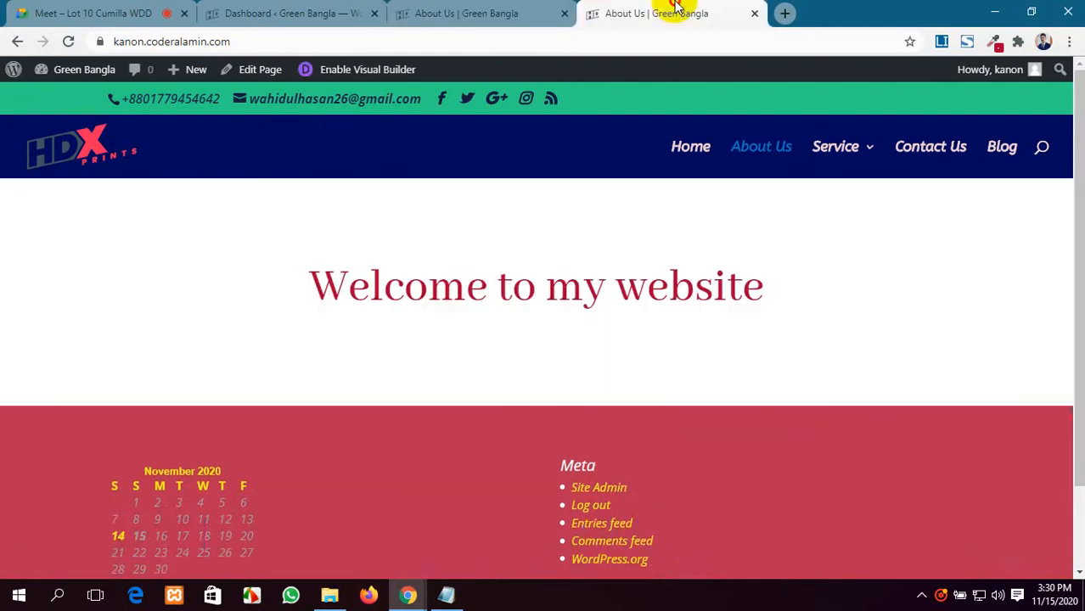
pyautogui.click(67, 44)
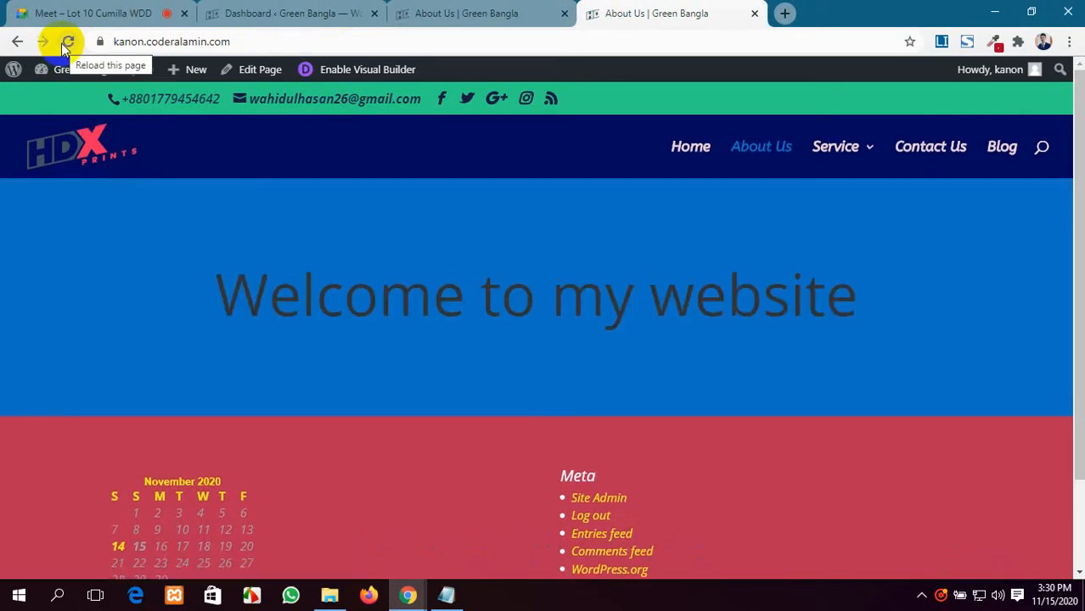
pyautogui.click(246, 13)
pyautogui.click(535, 12)
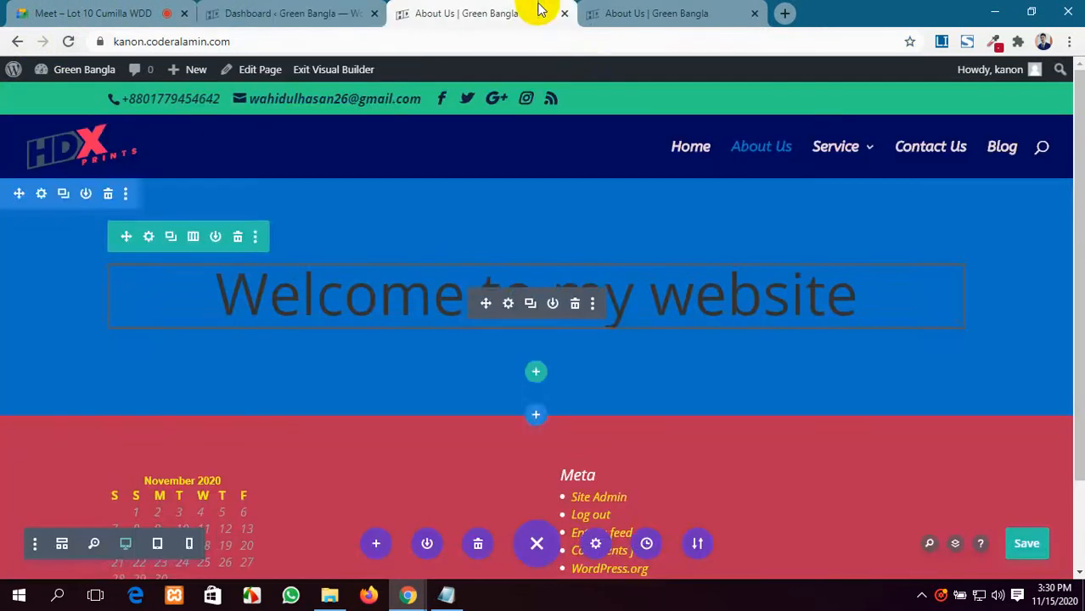
pyautogui.click(618, 12)
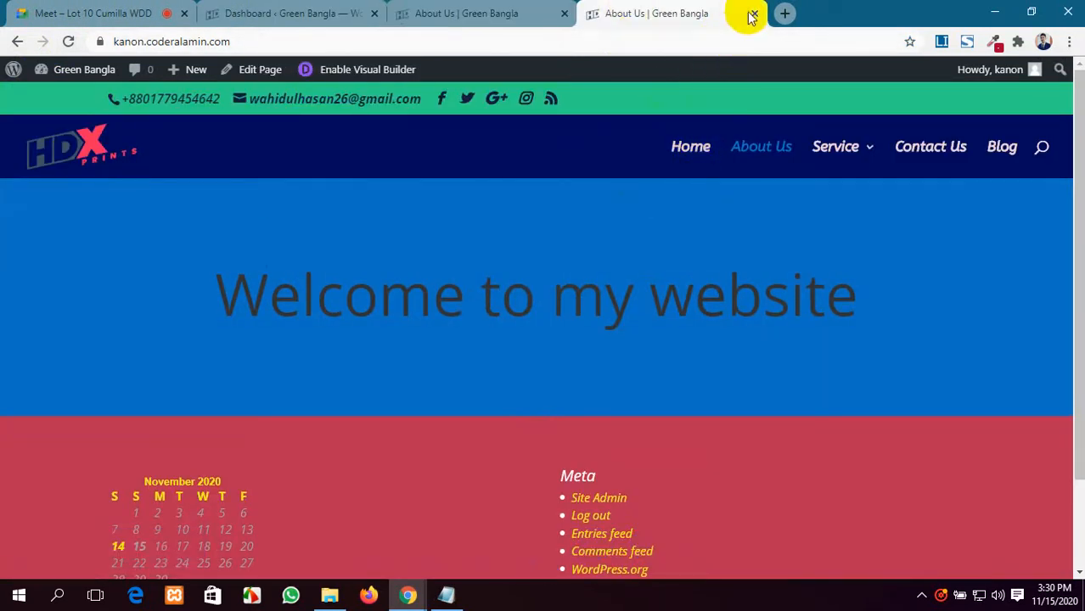
# Open the site's Home page in a new browser tab and place that tab directly after the dashboard tab.
pyautogui.middleClick(701, 159)
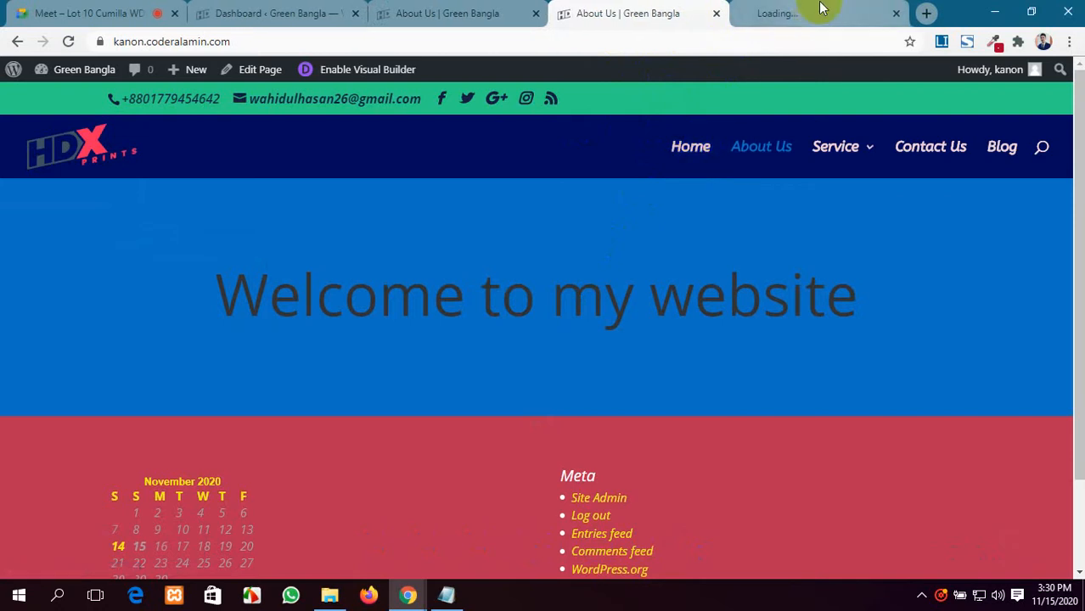
pyautogui.moveTo(823, 8); pyautogui.dragTo(443, 8)
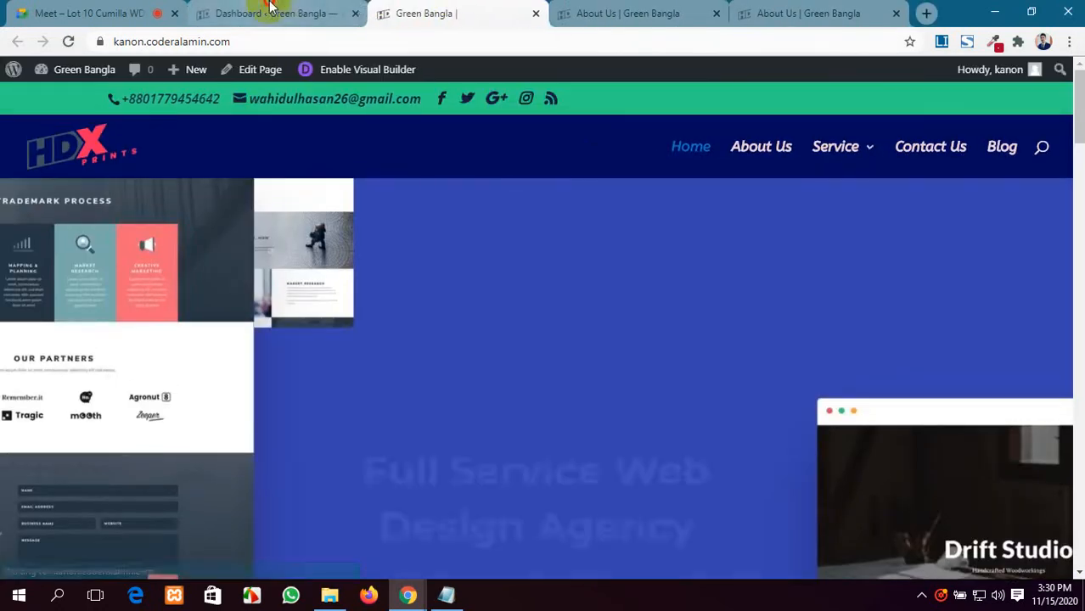
pyautogui.click(272, 10)
pyautogui.click(409, 7)
pyautogui.click(611, 8)
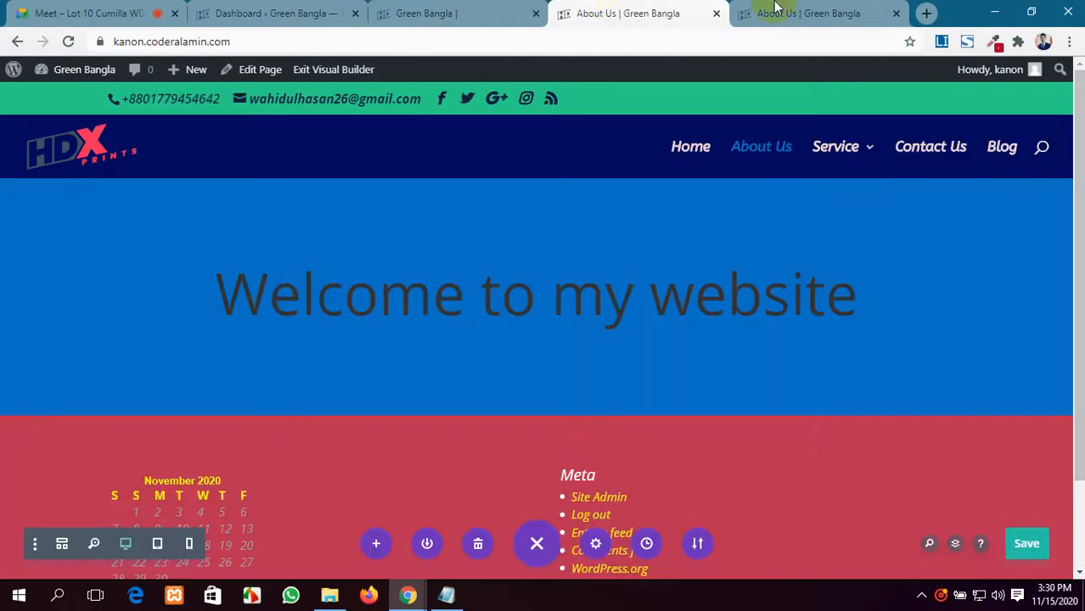
pyautogui.click(476, 7)
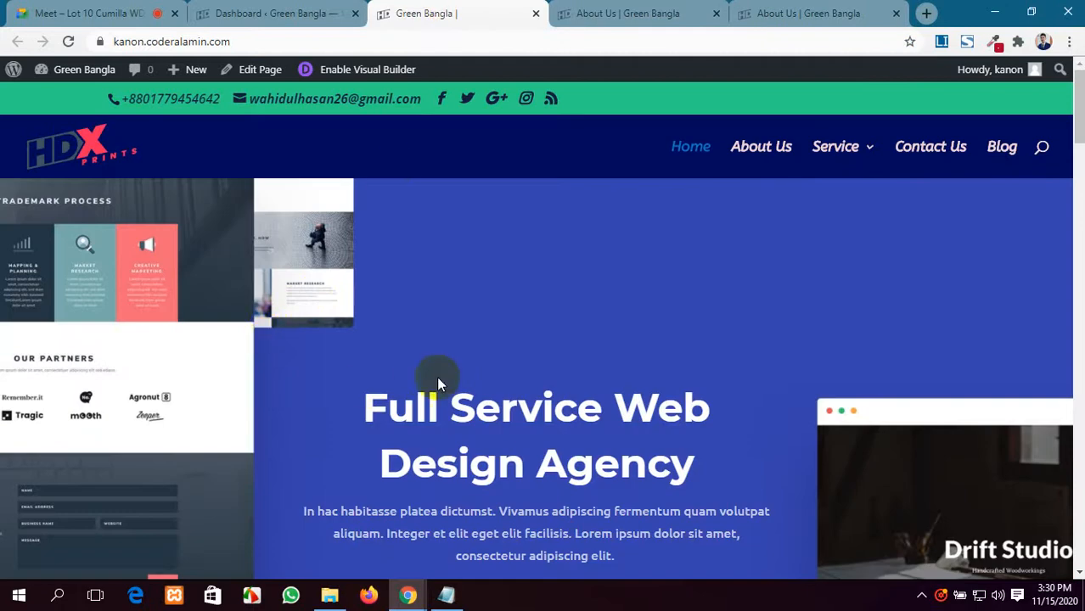
# Examine the Home page's "Full Service Web Design Agency" opening section, including its background and the images on both sides.
pyautogui.scroll(-2, 552, 374)
pyautogui.scroll(2, 554, 371)
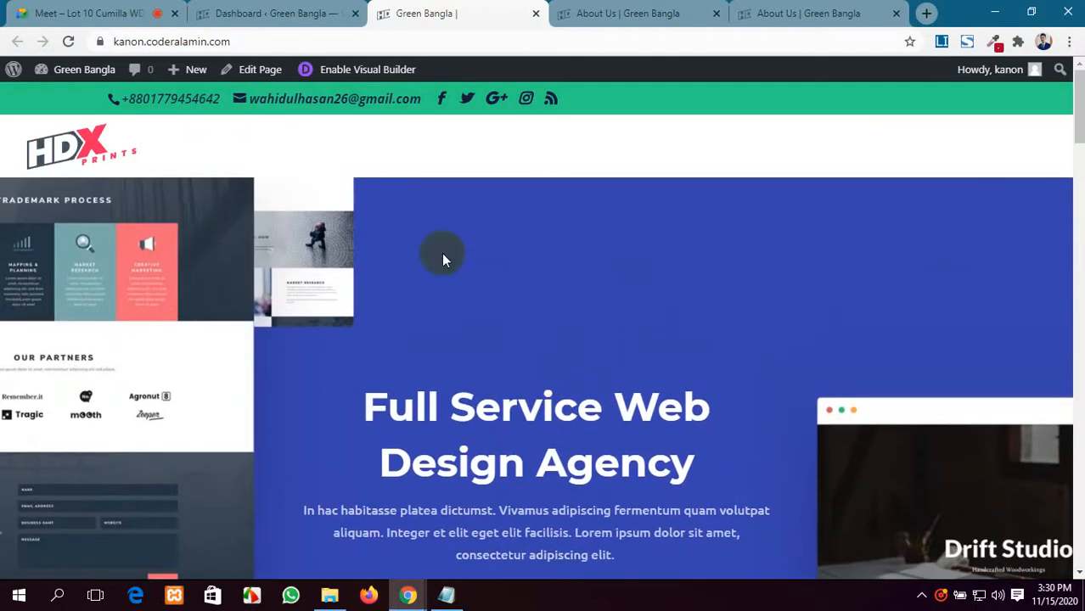
pyautogui.click(370, 411)
pyautogui.scroll(-3, 370, 413)
pyautogui.scroll(3, 370, 414)
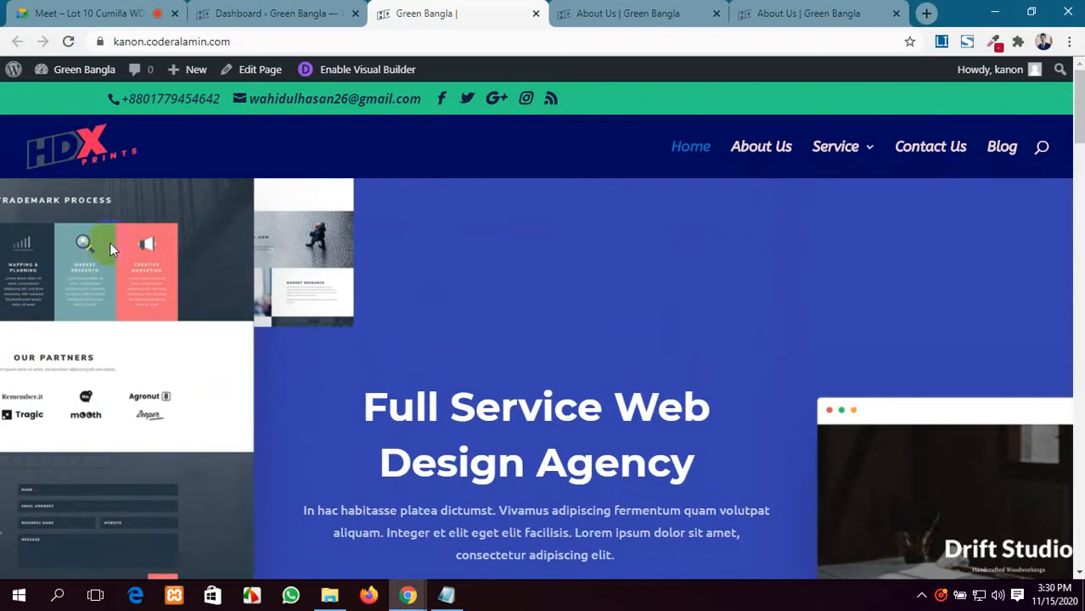
pyautogui.scroll(-3, 936, 388)
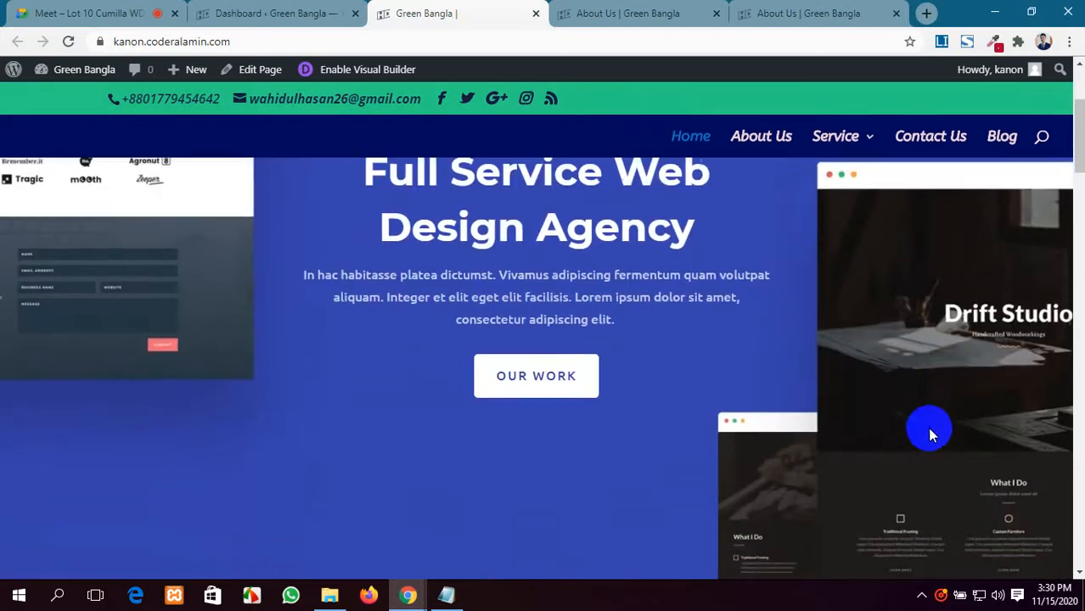
pyautogui.scroll(3, 719, 442)
pyautogui.scroll(1, 670, 301)
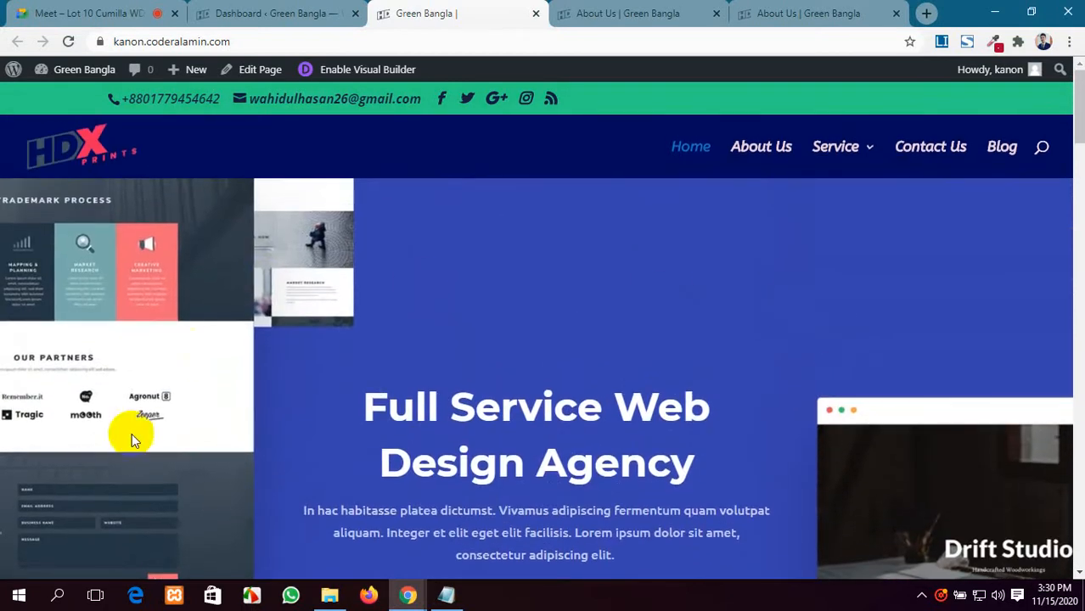
# Remove the blue background color from the About Us section and show its background gradient options.
pyautogui.click(629, 13)
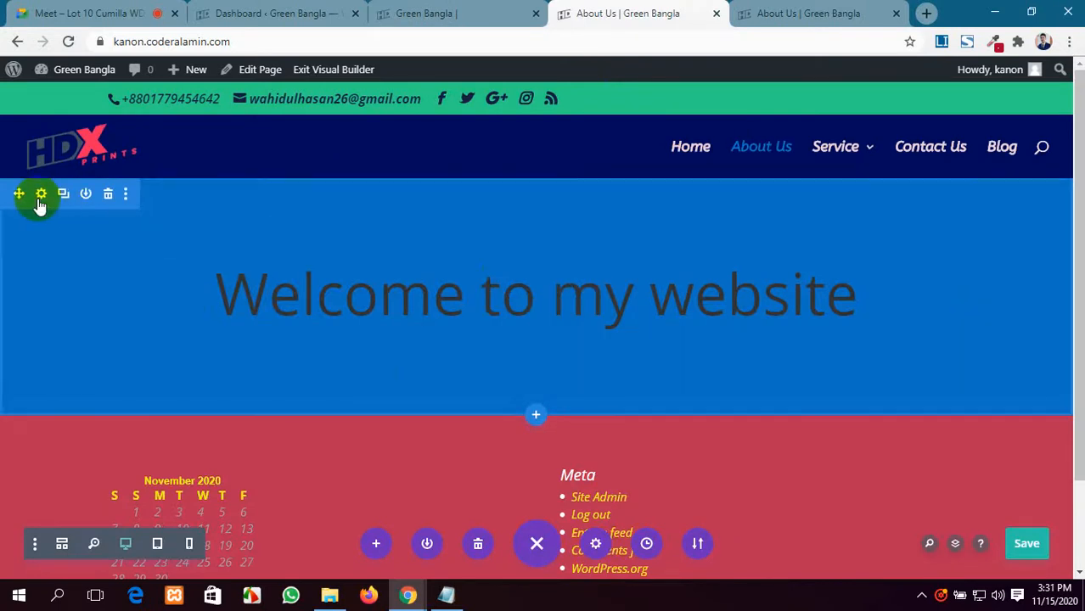
pyautogui.click(39, 197)
pyautogui.click(211, 306)
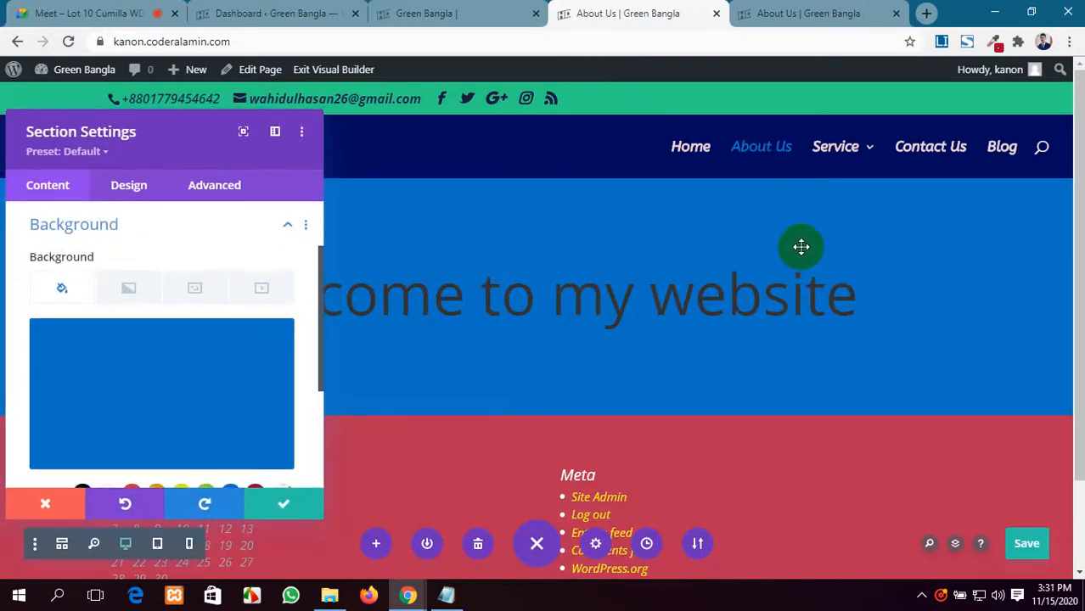
pyautogui.click(67, 378)
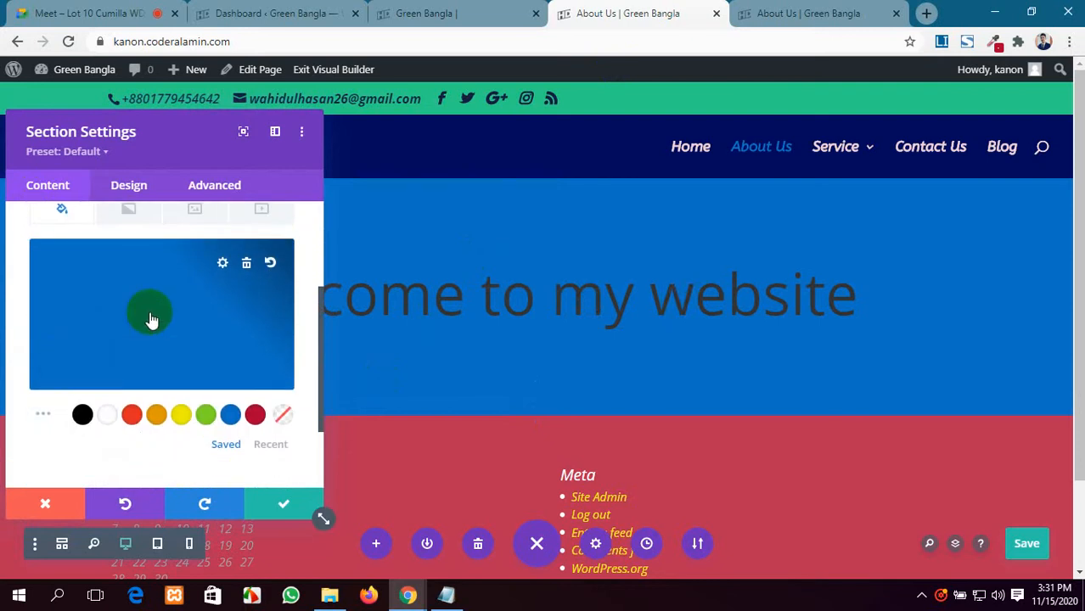
pyautogui.click(247, 266)
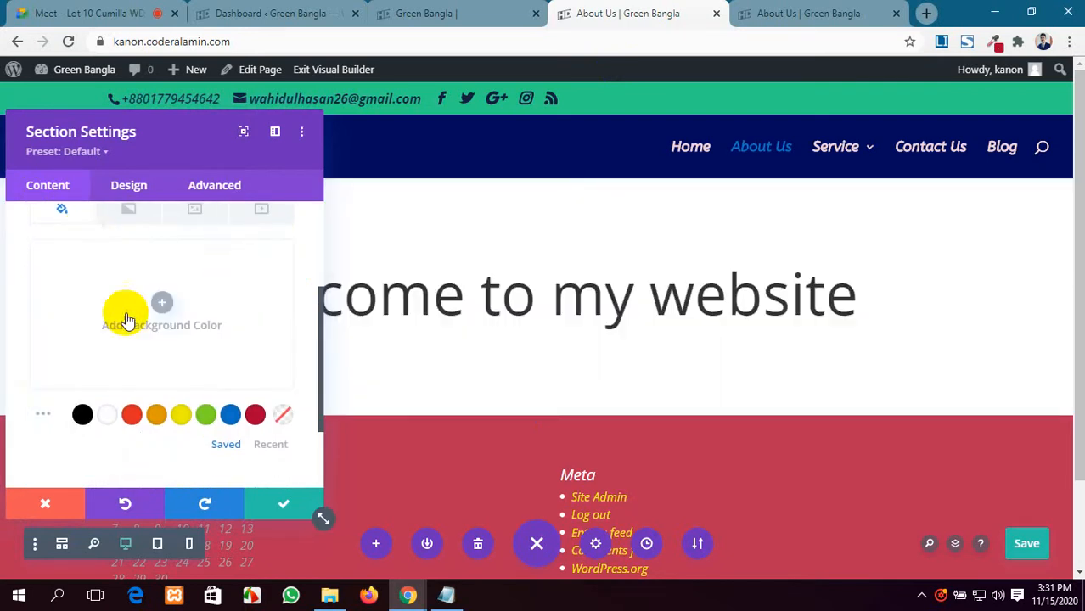
pyautogui.scroll(1, 126, 280)
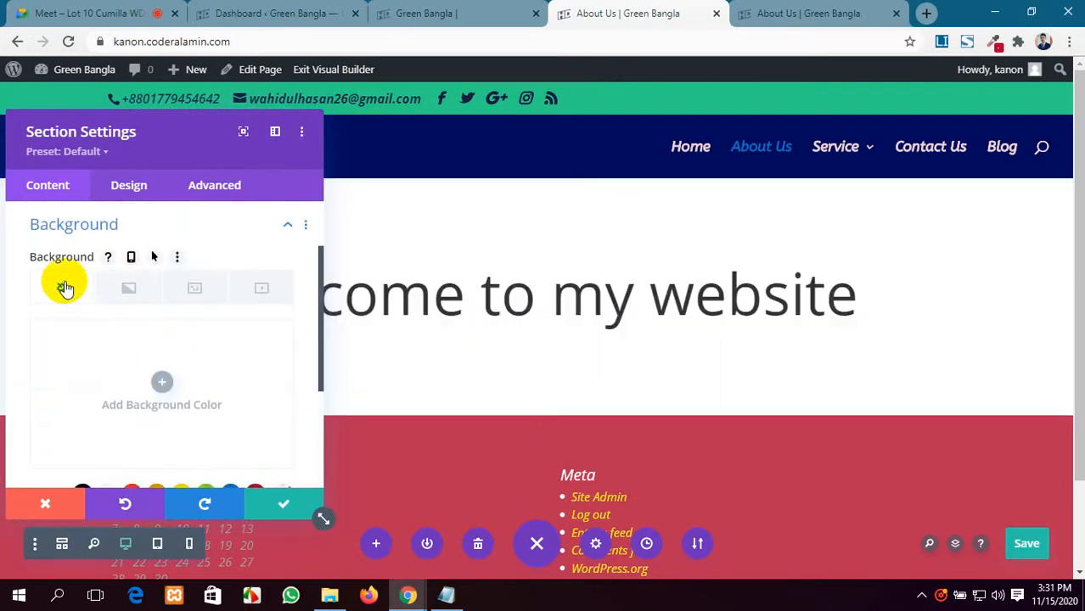
pyautogui.click(126, 291)
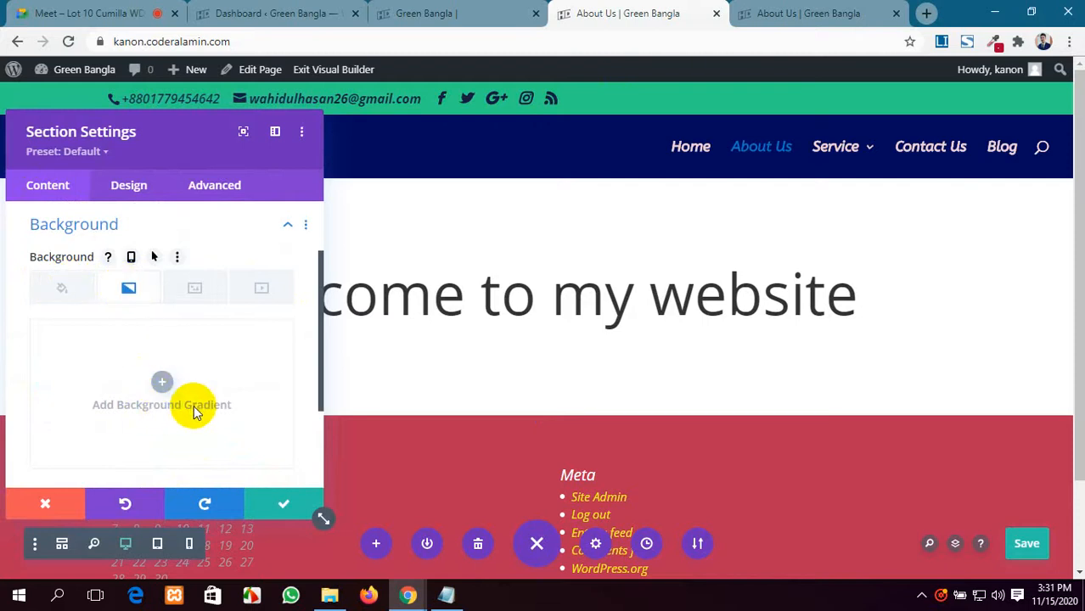
pyautogui.scroll(-1, 193, 405)
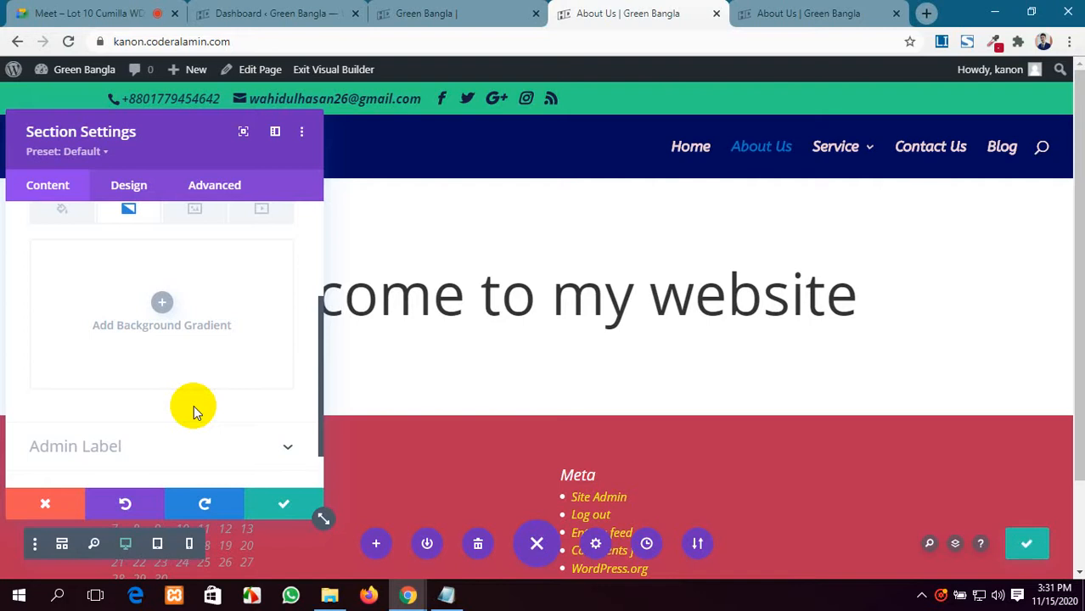
# Look through the Home page's service, Recent Work and contact sections and return to the About Us section settings.
pyautogui.click(31, 11)
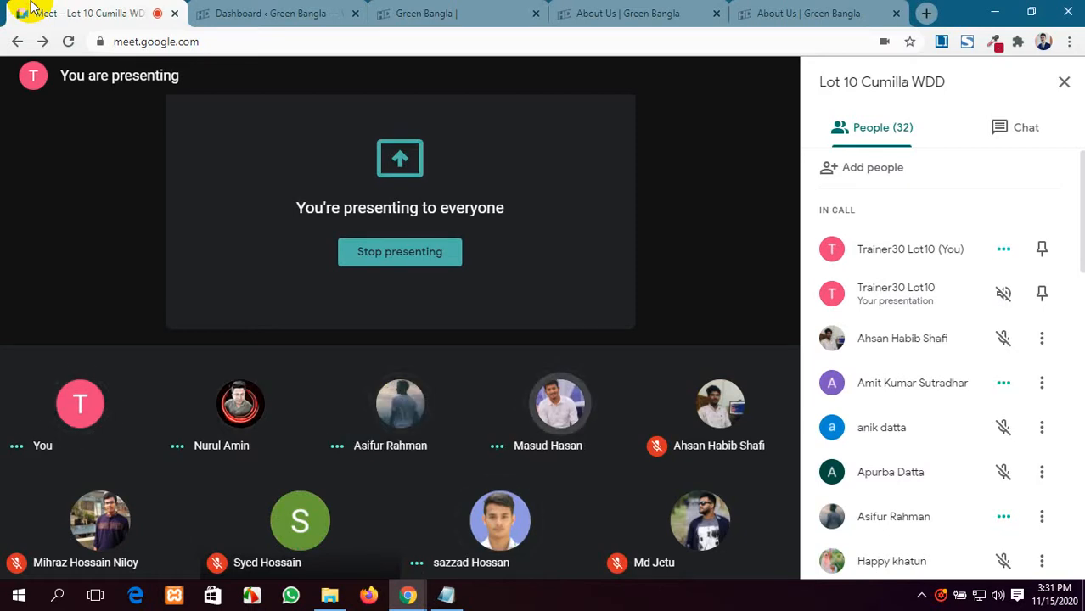
pyautogui.click(618, 12)
pyautogui.click(450, 14)
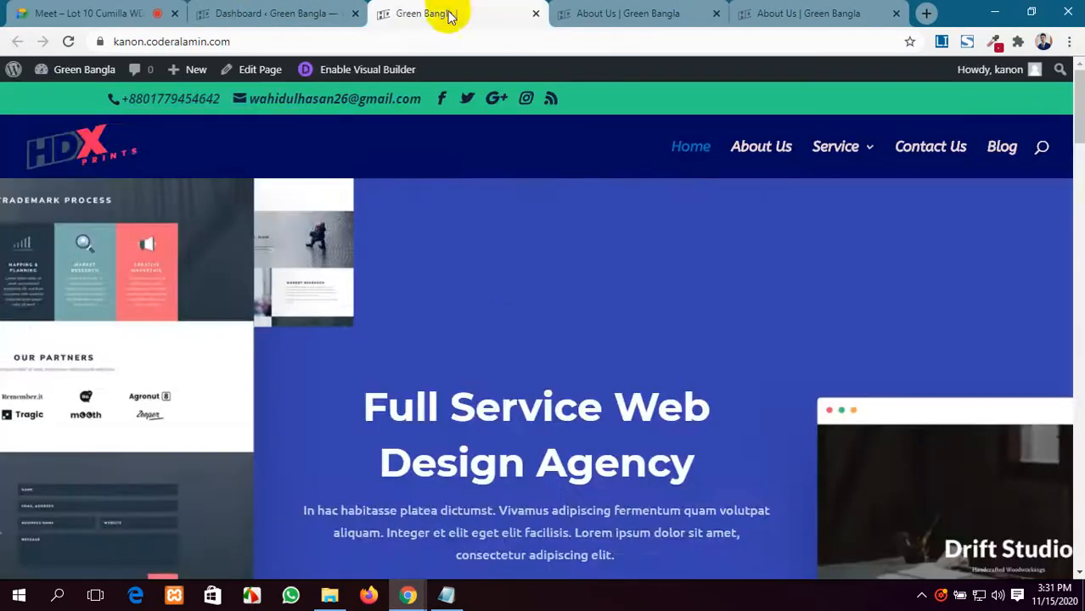
pyautogui.scroll(-10, 430, 338)
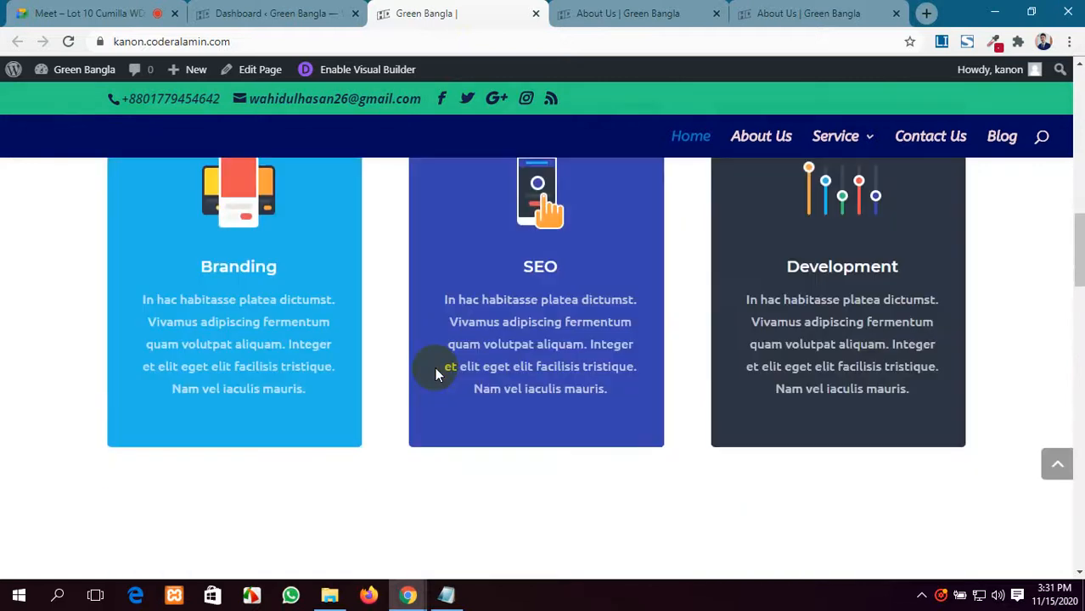
pyautogui.scroll(-8, 435, 367)
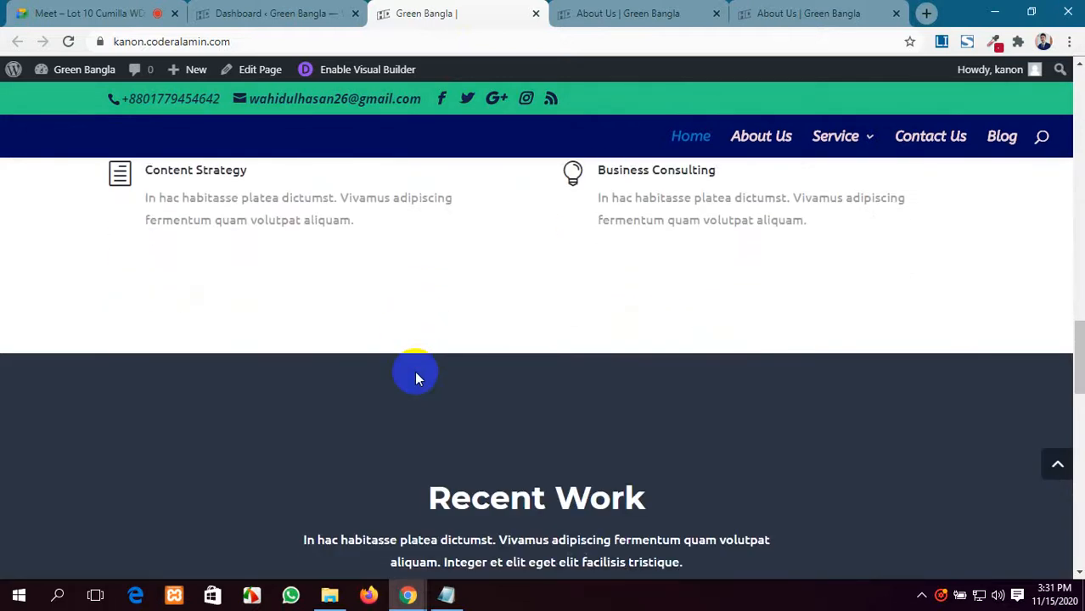
pyautogui.scroll(7, 414, 371)
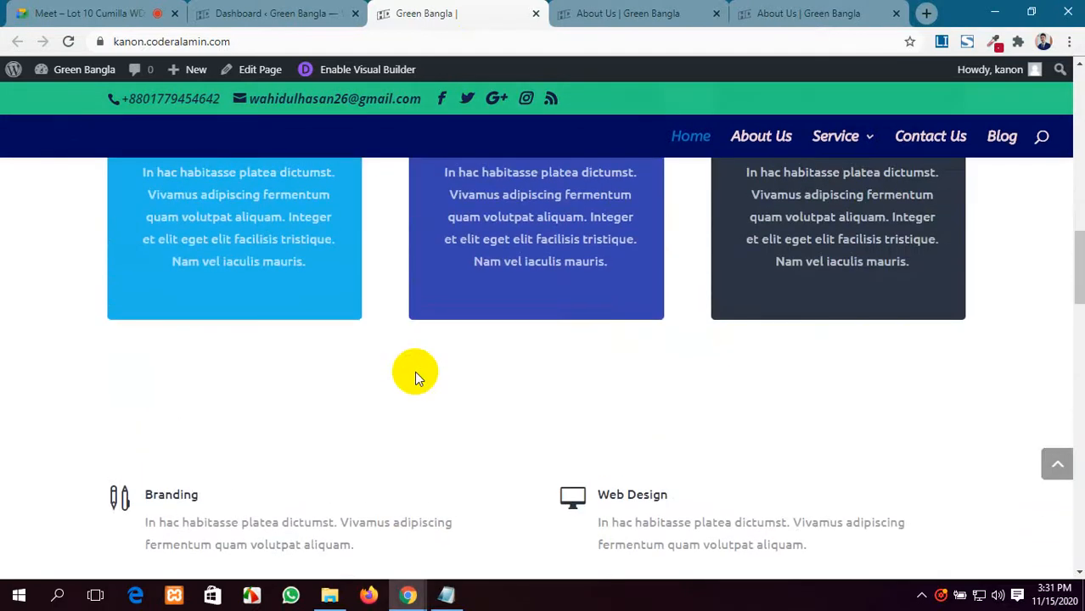
pyautogui.scroll(-10, 414, 371)
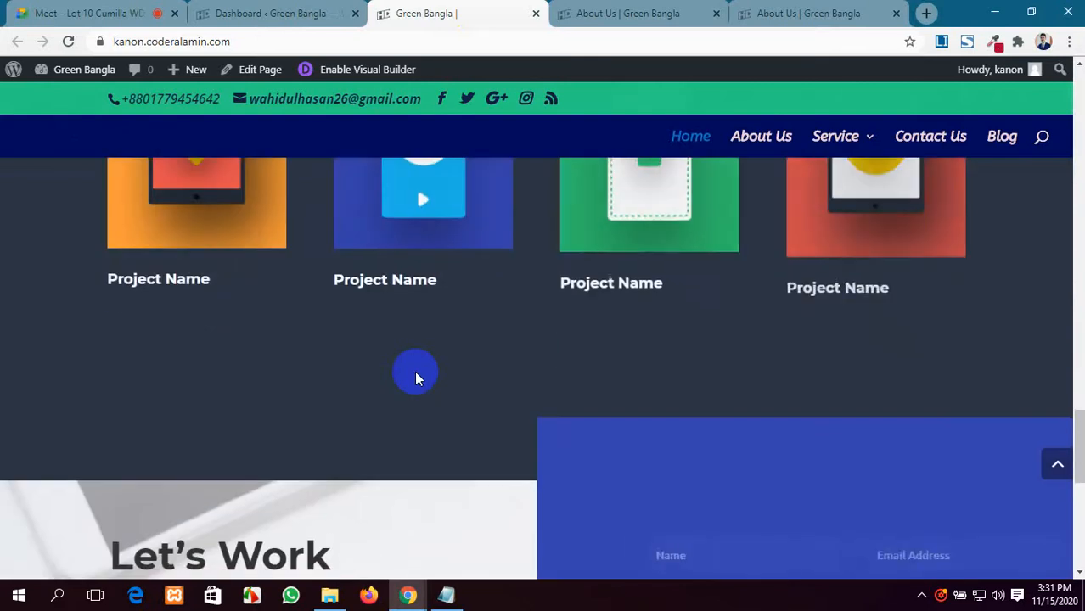
pyautogui.scroll(4, 414, 371)
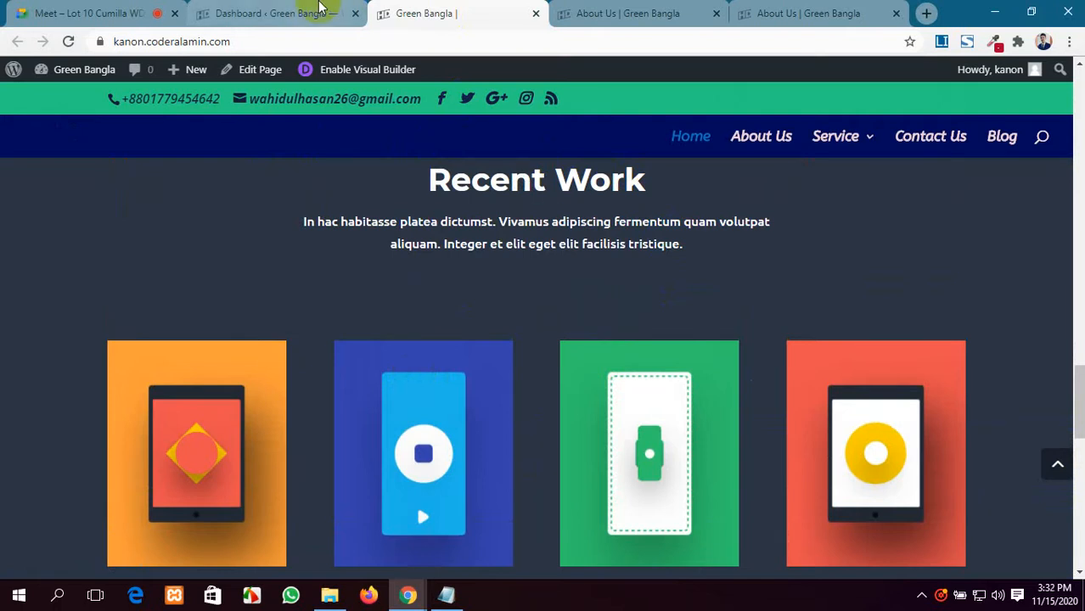
pyautogui.click(314, 10)
pyautogui.click(630, 11)
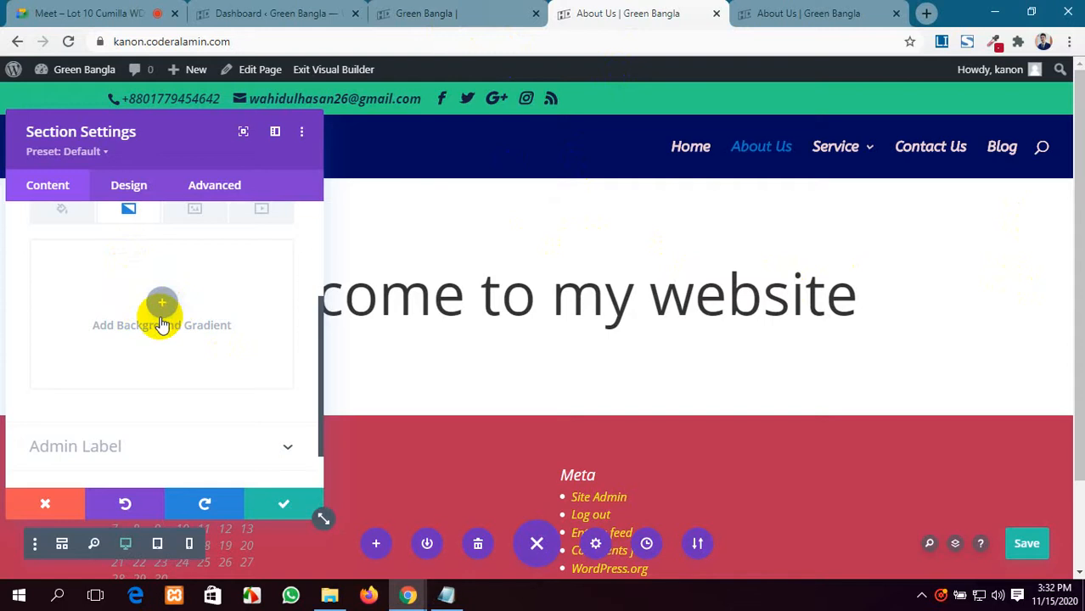
# Review the About Us section's solid background color options.
pyautogui.scroll(2, 68, 339)
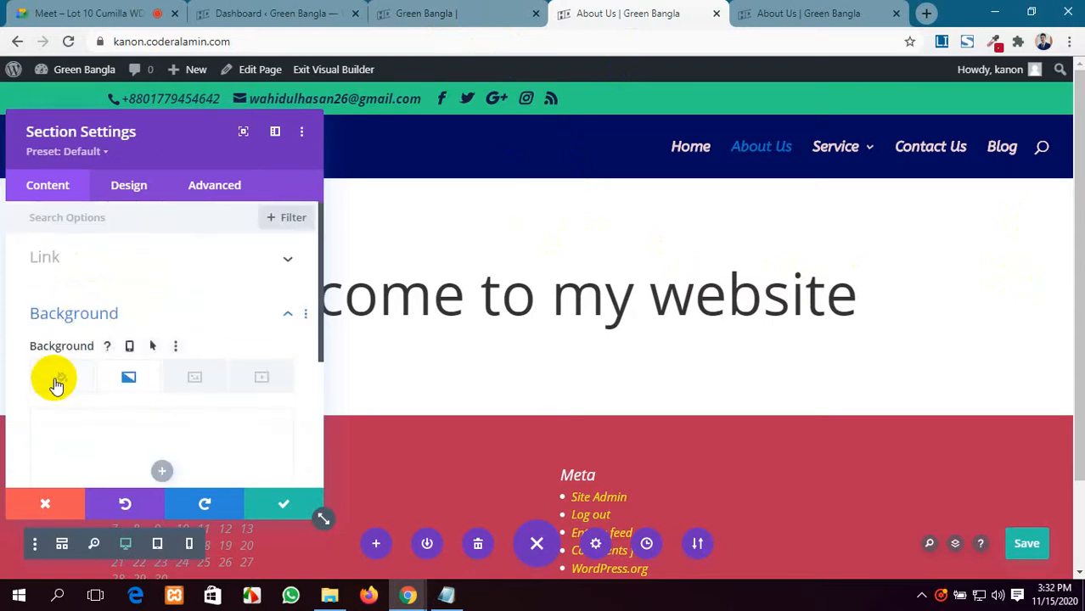
pyautogui.click(56, 378)
pyautogui.scroll(-1, 303, 387)
pyautogui.scroll(3, 205, 321)
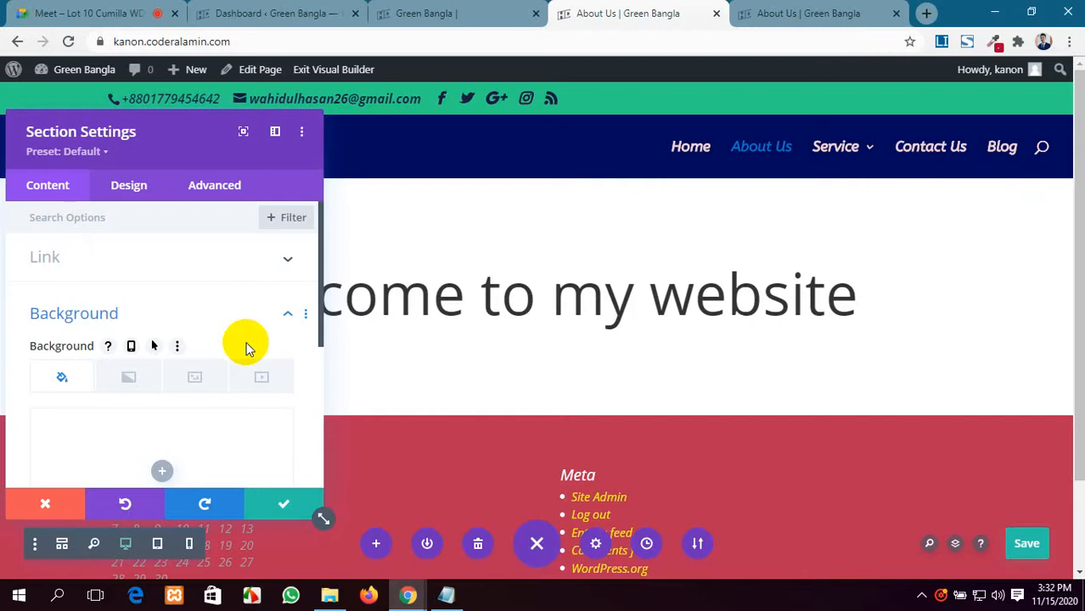
pyautogui.scroll(-3, 244, 396)
pyautogui.scroll(2, 233, 390)
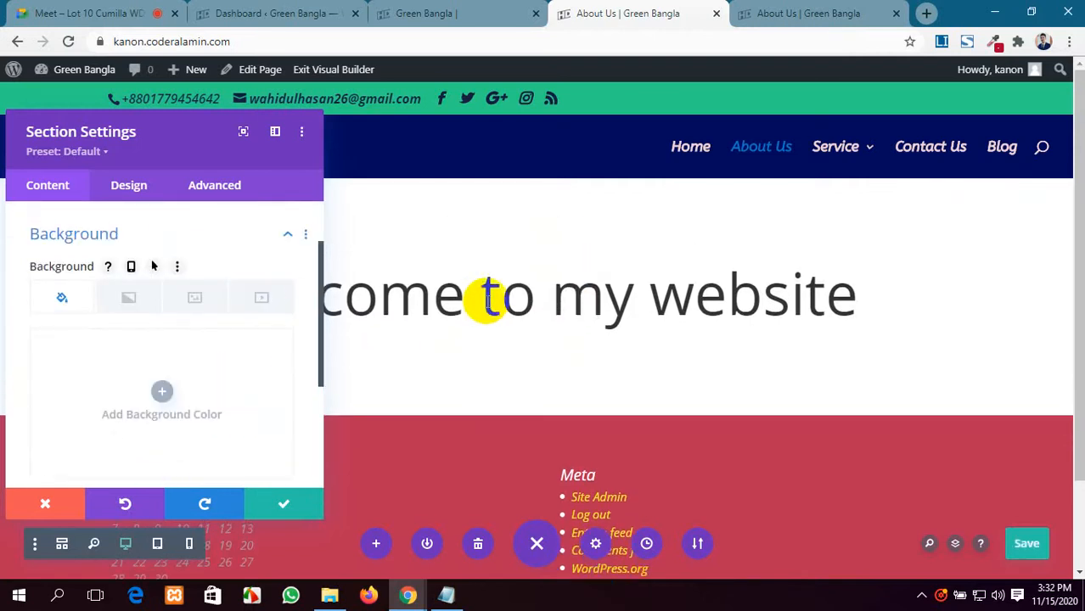
# Add a background gradient with the default blue and teal colors to the About Us welcome section.
pyautogui.click(128, 296)
pyautogui.scroll(-2, 170, 335)
pyautogui.scroll(1, 157, 318)
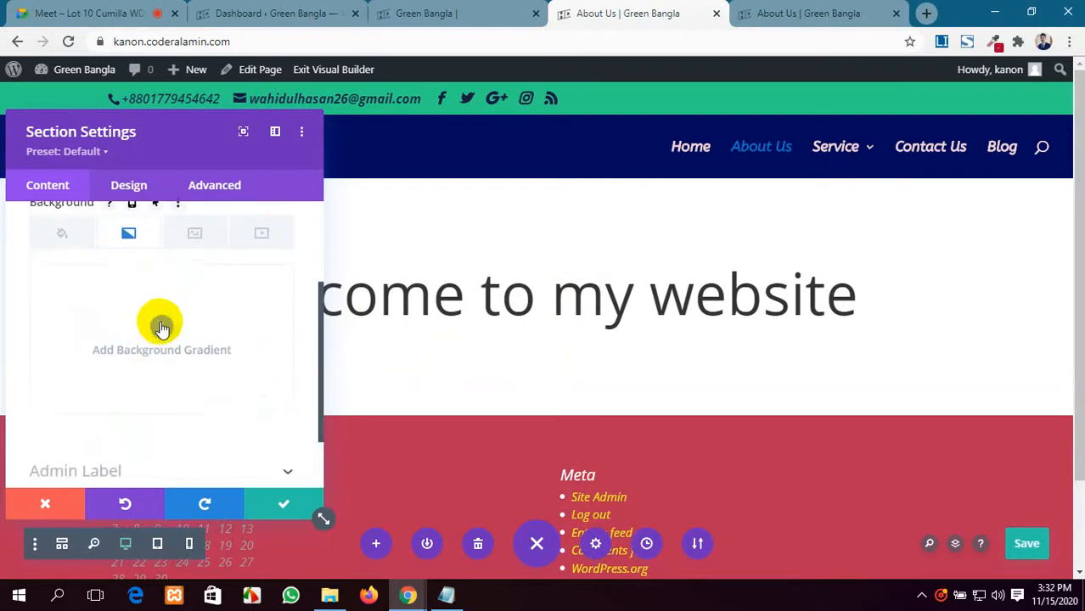
pyautogui.click(163, 329)
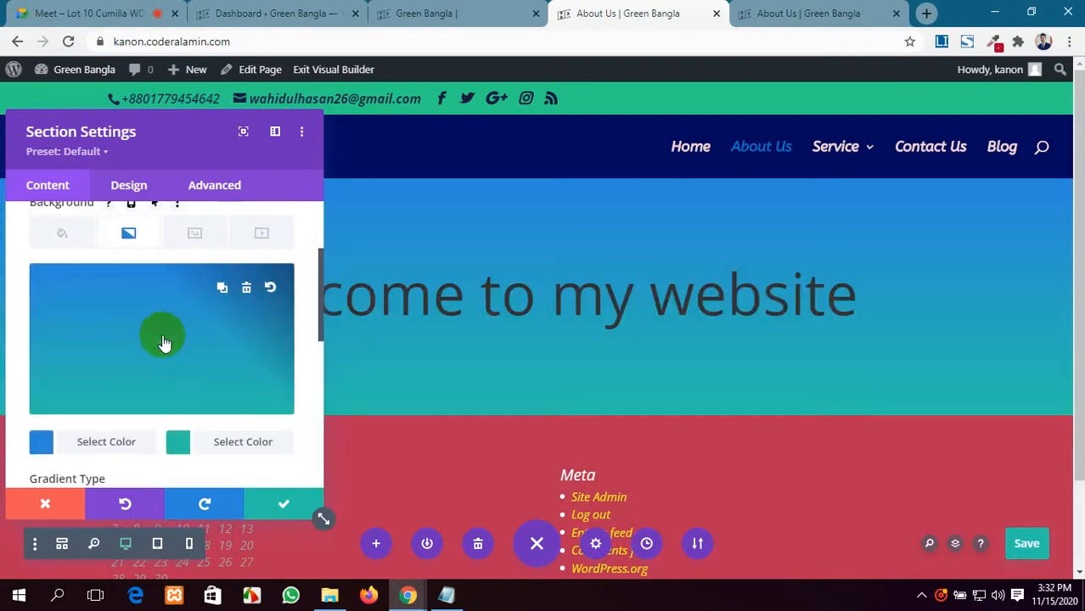
pyautogui.scroll(-1, 162, 340)
pyautogui.scroll(2, 163, 348)
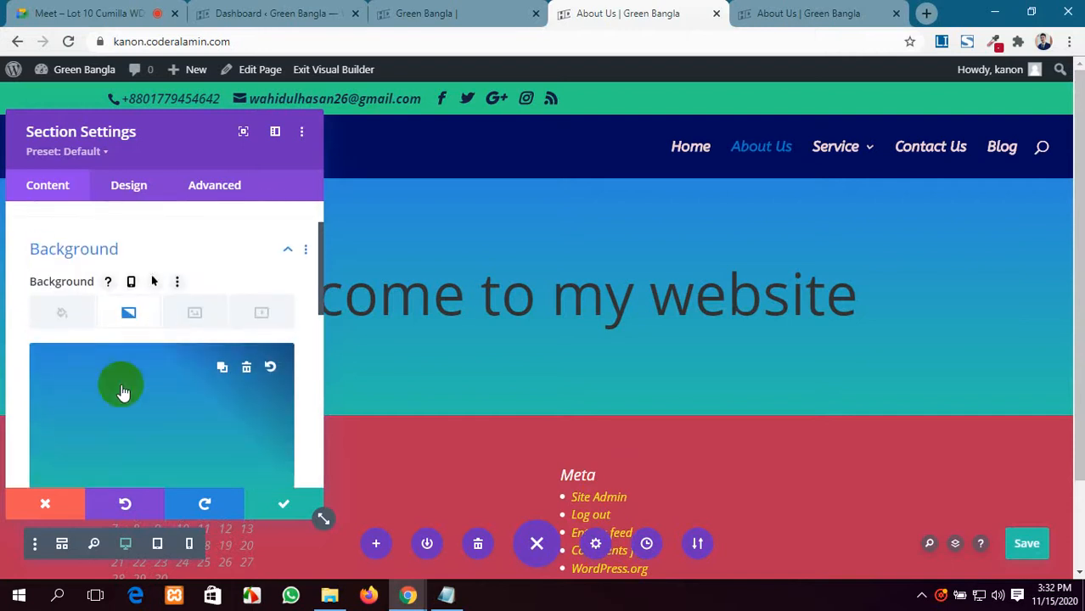
pyautogui.scroll(-1, 121, 387)
pyautogui.scroll(1, 88, 423)
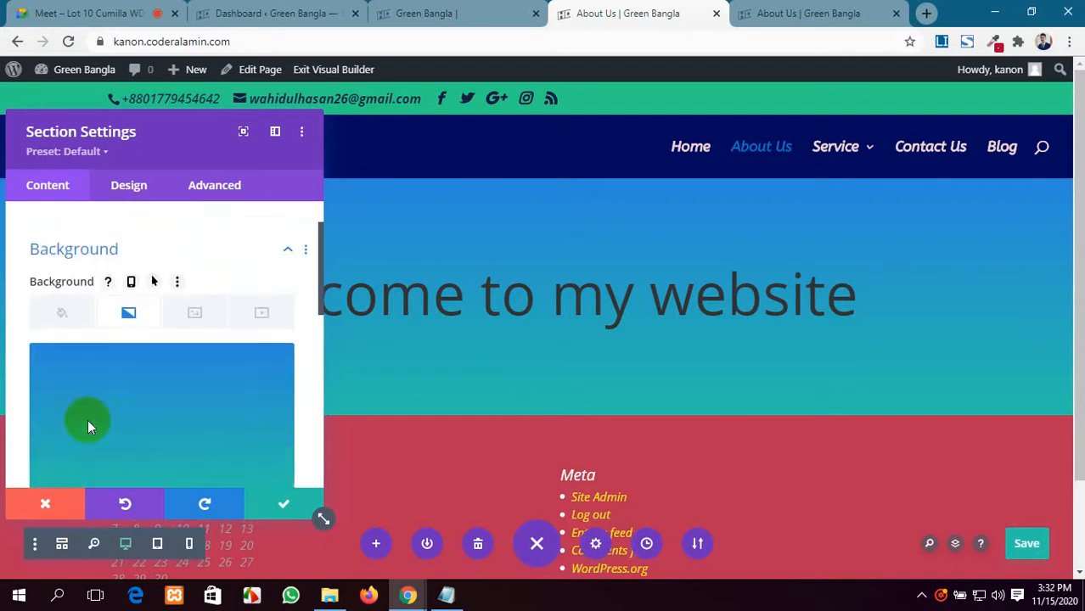
# Change the first color of the section's background gradient to red, #e00d02.
pyautogui.scroll(-1, 127, 404)
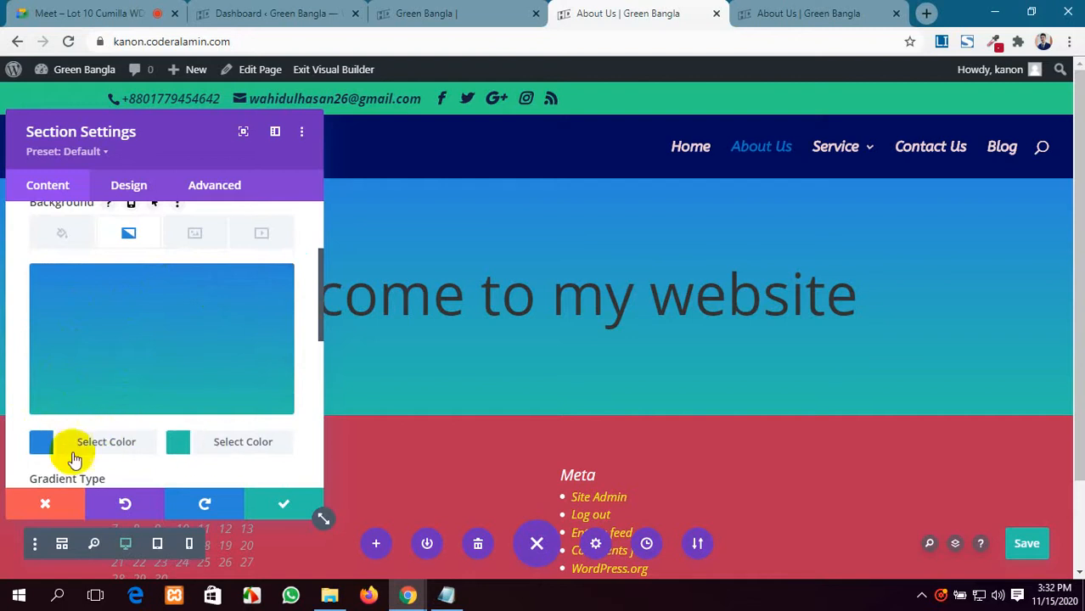
pyautogui.click(41, 441)
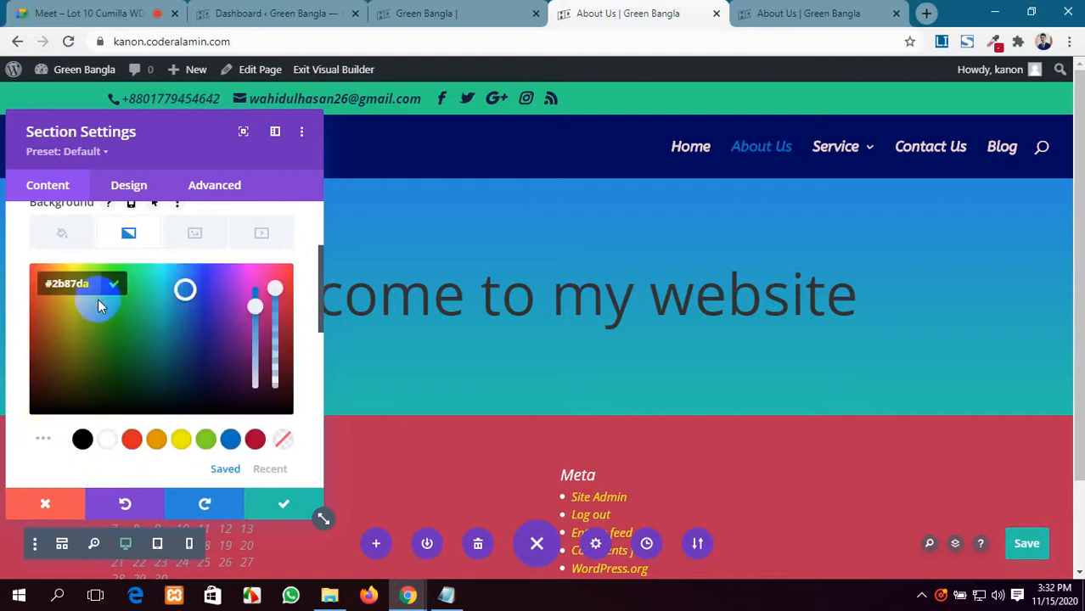
pyautogui.moveTo(97, 305); pyautogui.dragTo(47, 289)
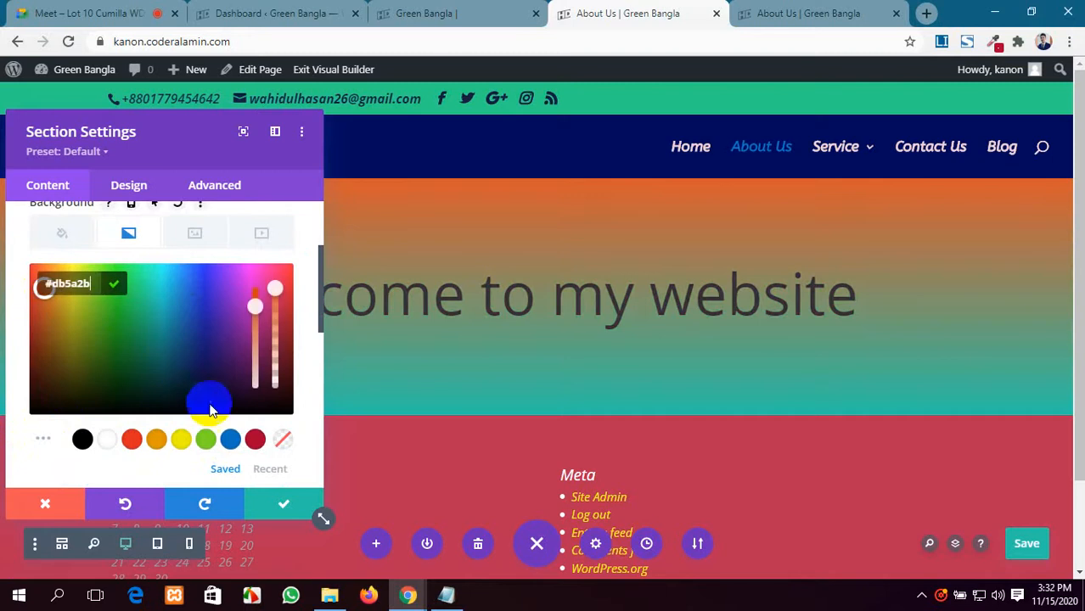
pyautogui.scroll(-1, 146, 342)
pyautogui.click(133, 360)
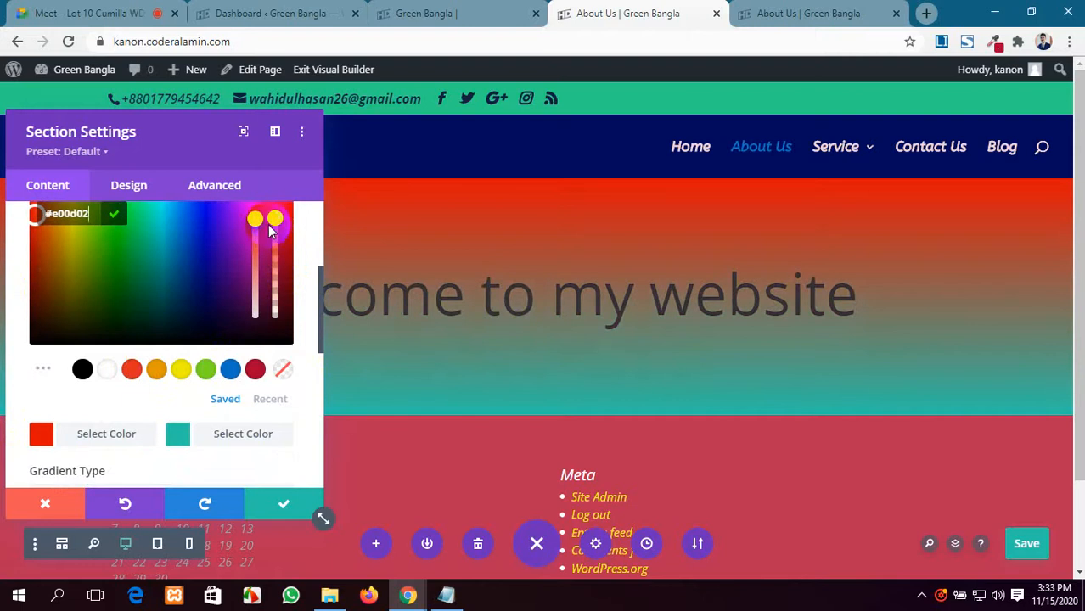
# Reduce the first gradient color's opacity to 0.94 and set the second gradient color to the fully saturated green #68d800.
pyautogui.moveTo(274, 219); pyautogui.dragTo(286, 242)
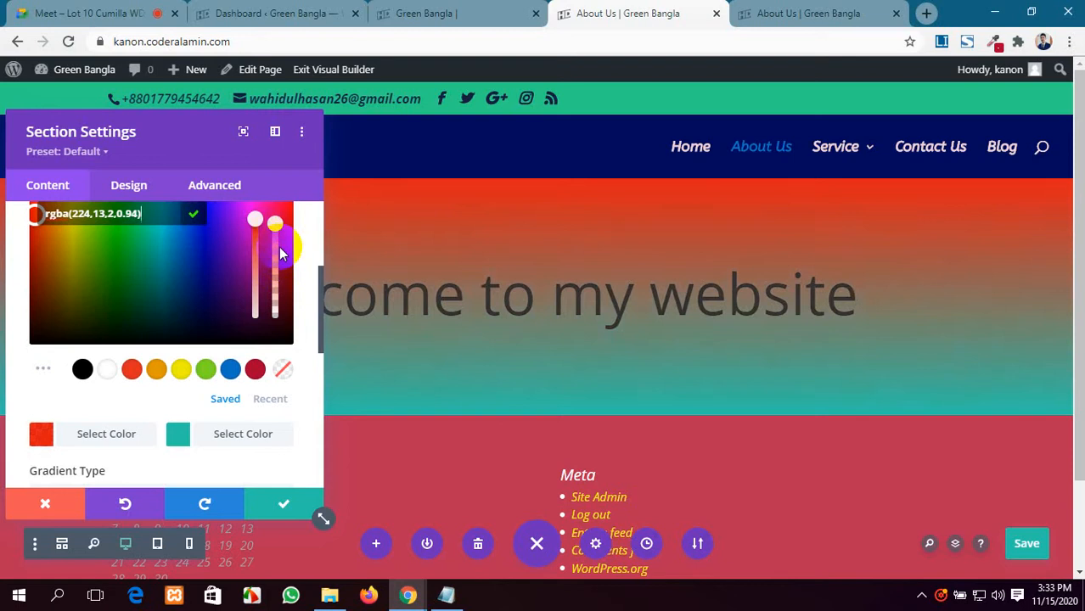
pyautogui.click(176, 441)
pyautogui.click(207, 370)
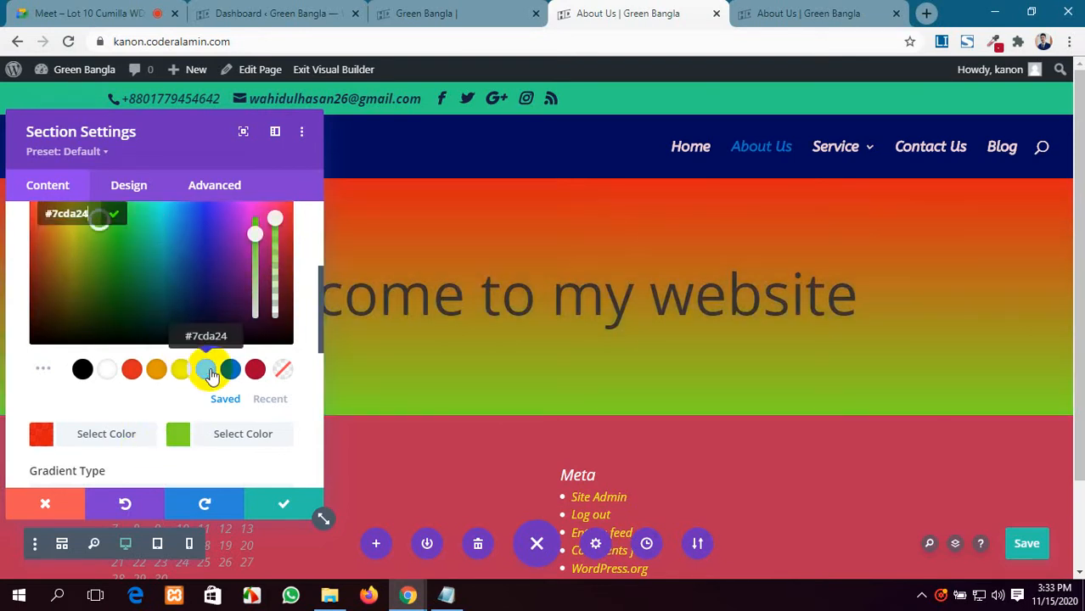
pyautogui.scroll(1, 242, 274)
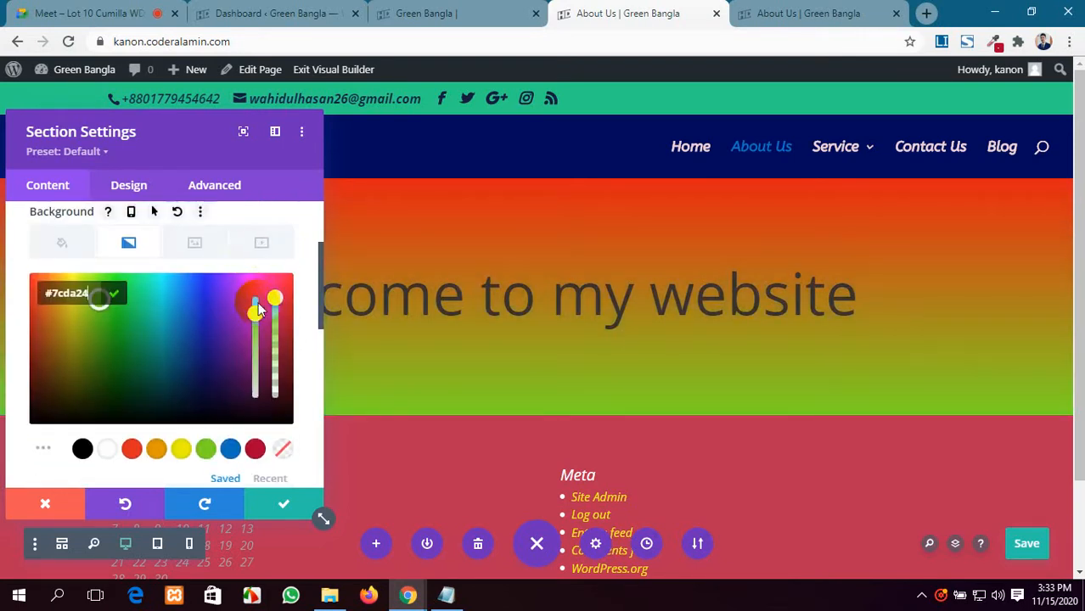
pyautogui.moveTo(255, 312); pyautogui.dragTo(255, 299)
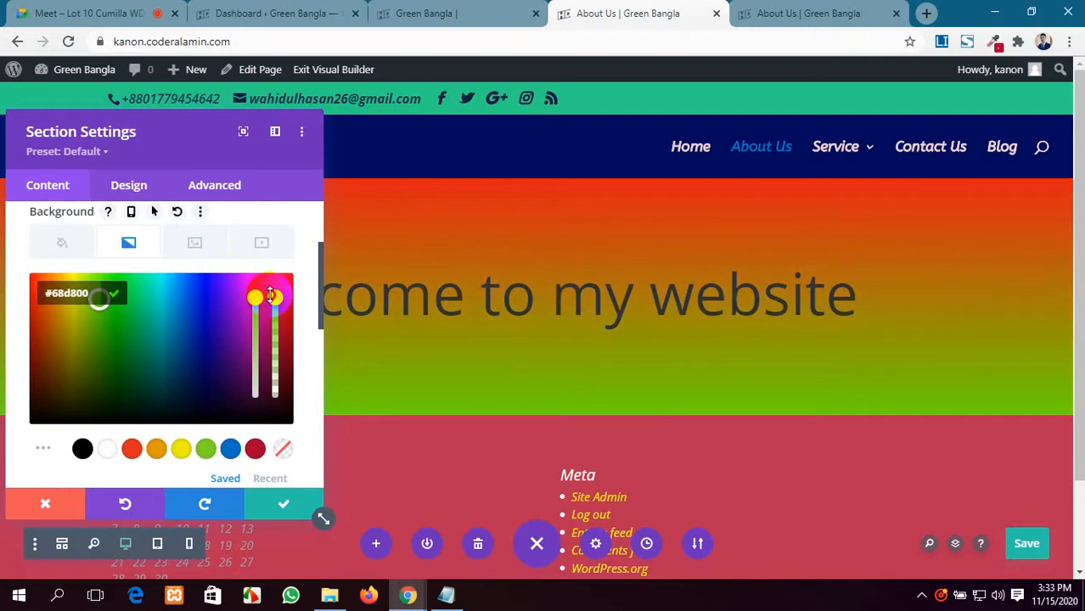
# Review the background gradient's settings and the available gradient types, keeping Linear selected.
pyautogui.scroll(-2, 182, 364)
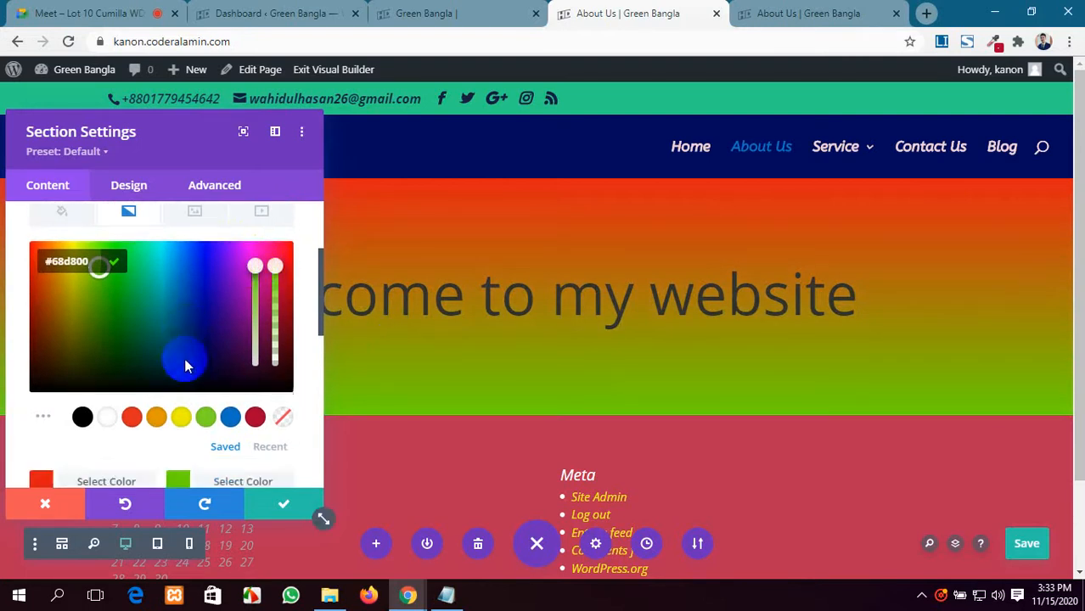
pyautogui.scroll(-1, 187, 365)
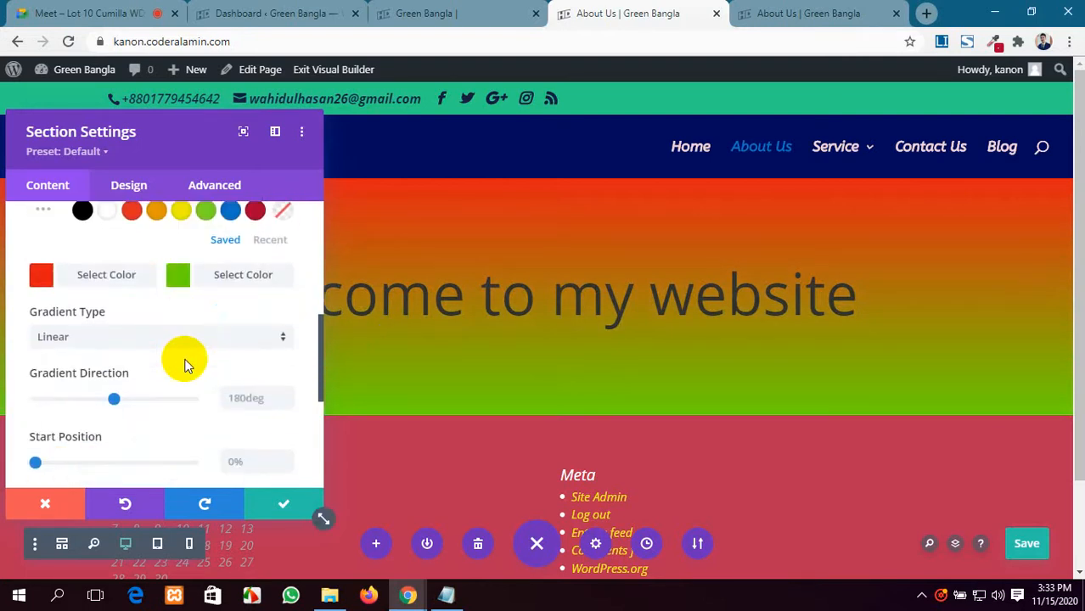
pyautogui.scroll(1, 186, 365)
pyautogui.scroll(2, 183, 348)
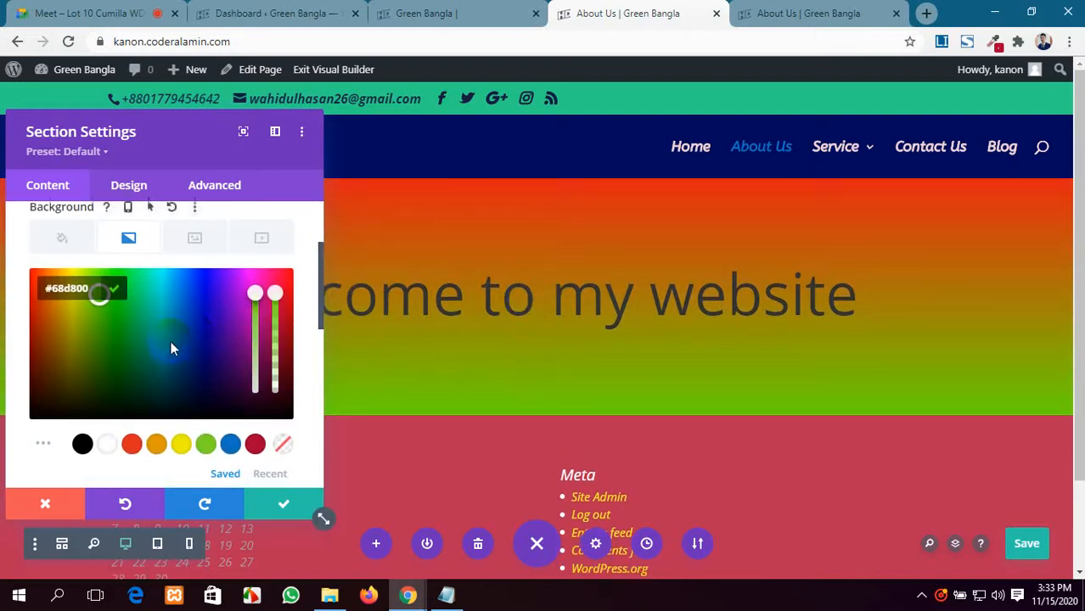
pyautogui.scroll(-2, 164, 343)
pyautogui.scroll(-1, 102, 359)
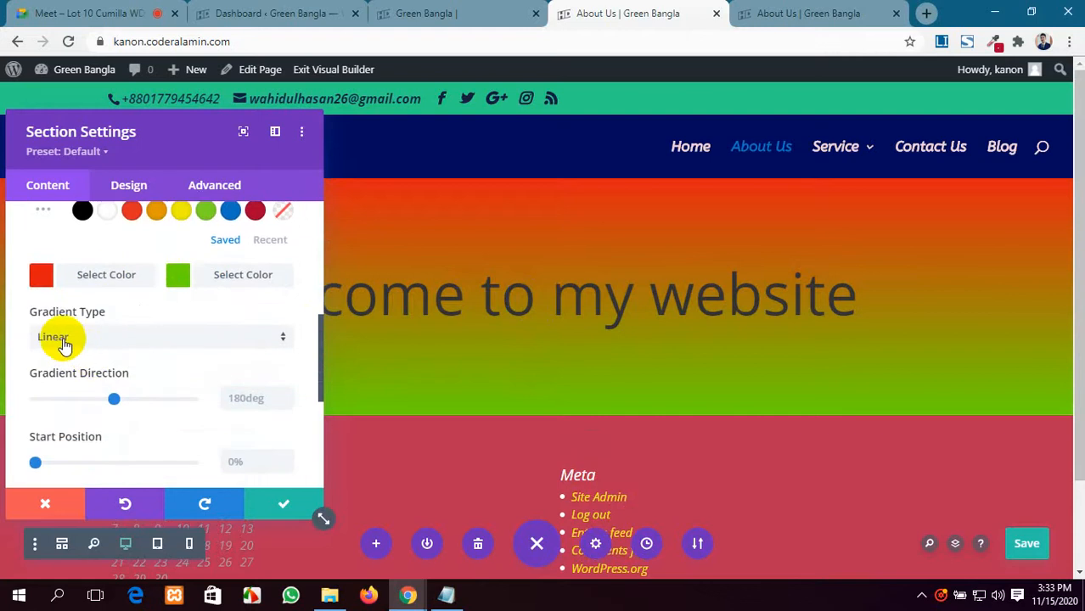
pyautogui.click(219, 340)
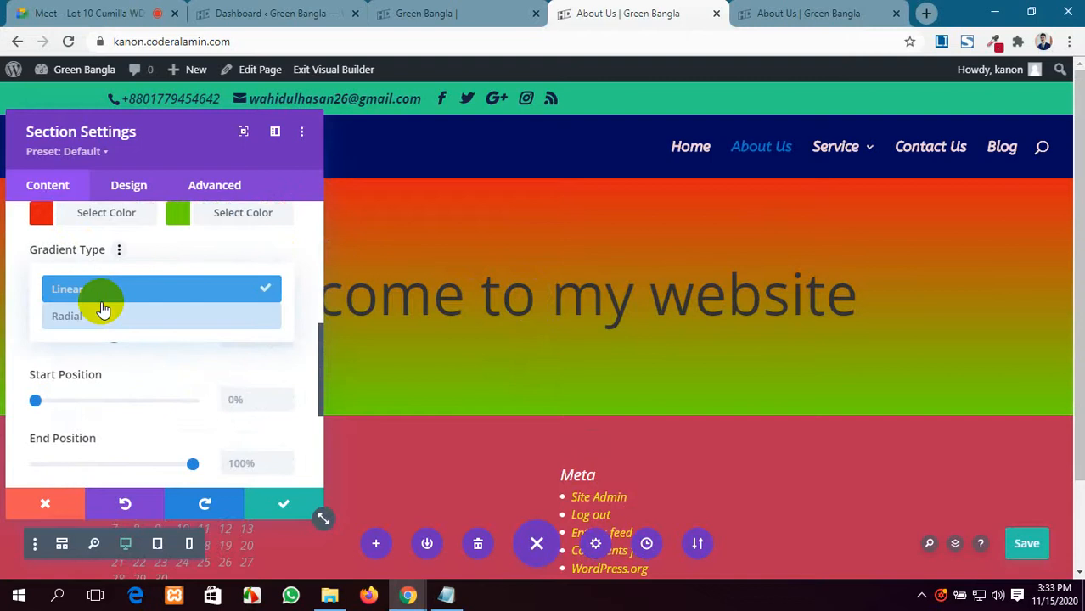
pyautogui.click(146, 304)
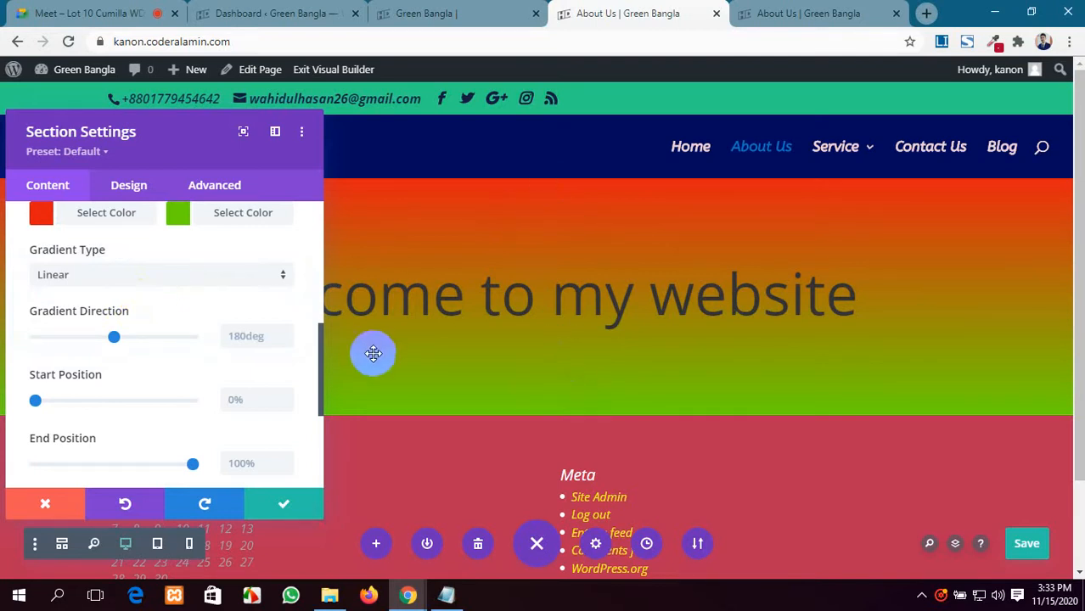
# Set the gradient type to Radial with a Top Left radial direction, and uncover the section to preview it.
pyautogui.click(248, 281)
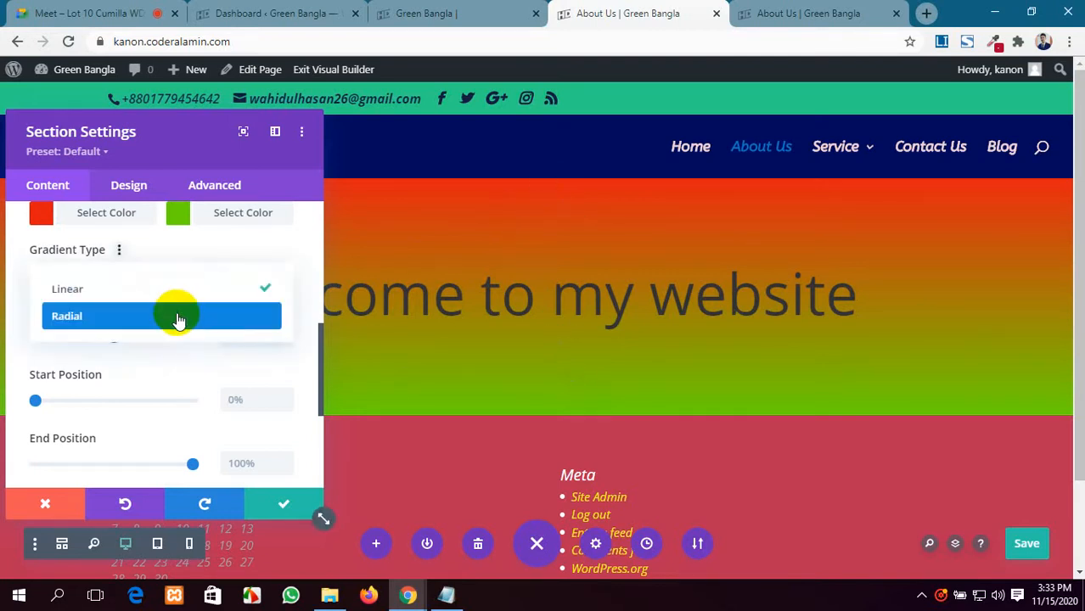
pyautogui.click(178, 321)
pyautogui.moveTo(286, 161); pyautogui.dragTo(182, 149)
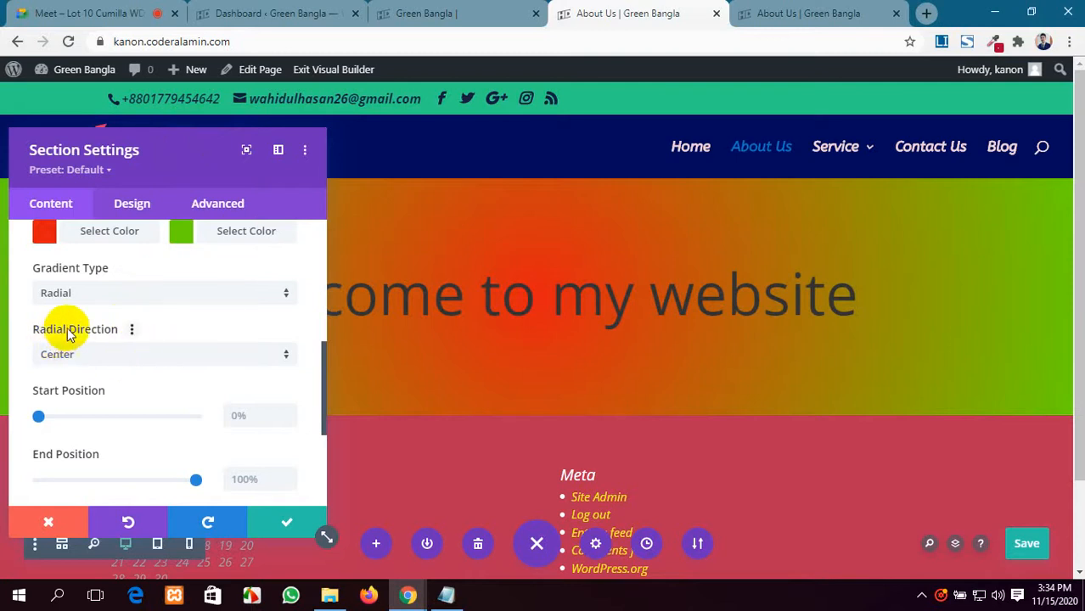
pyautogui.click(190, 368)
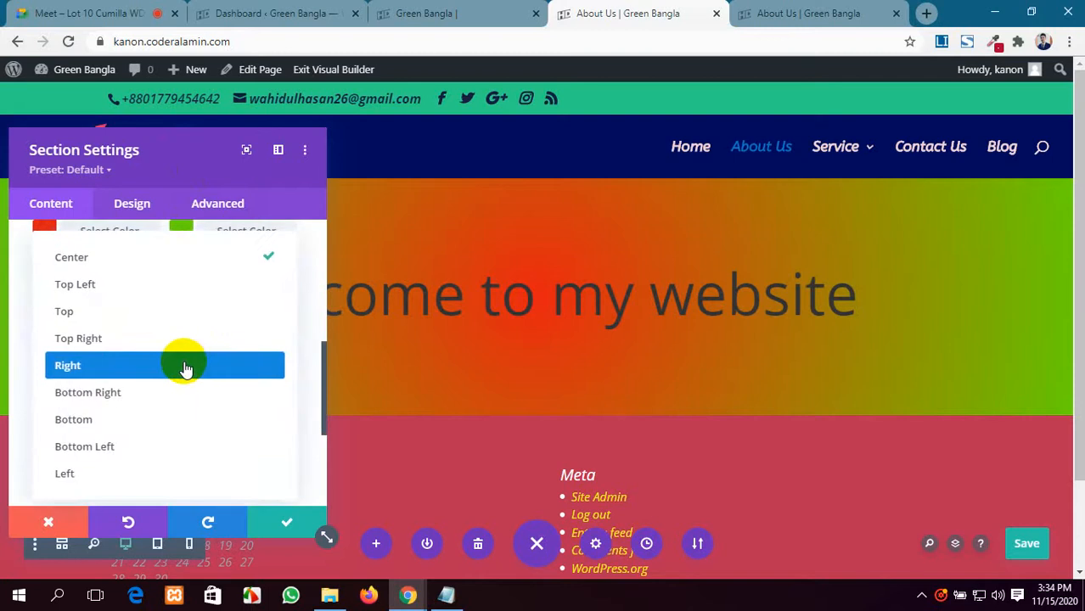
pyautogui.click(155, 289)
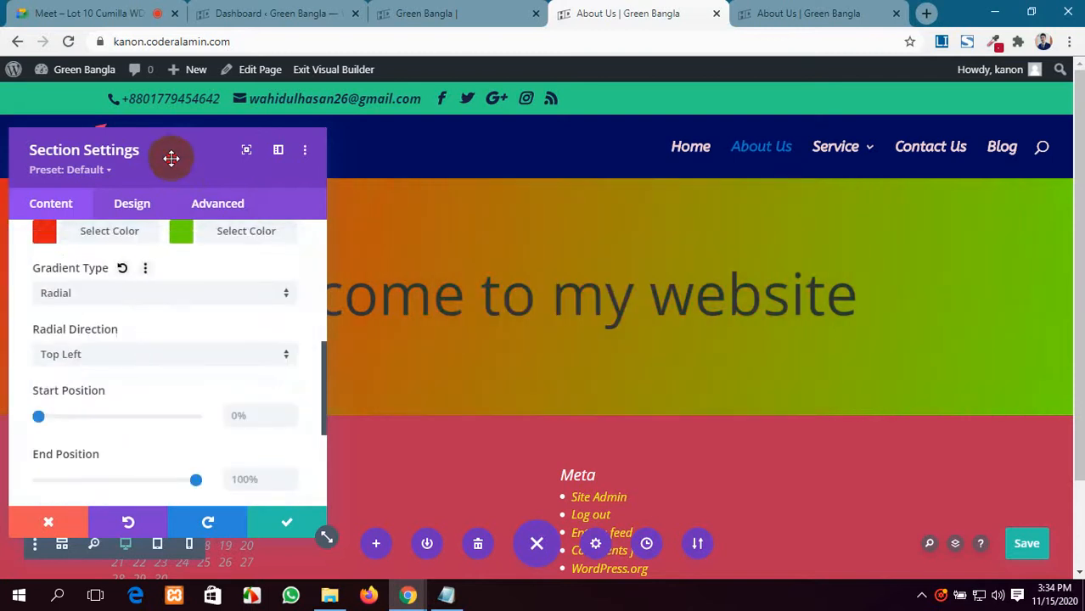
pyautogui.moveTo(170, 158); pyautogui.dragTo(462, 450)
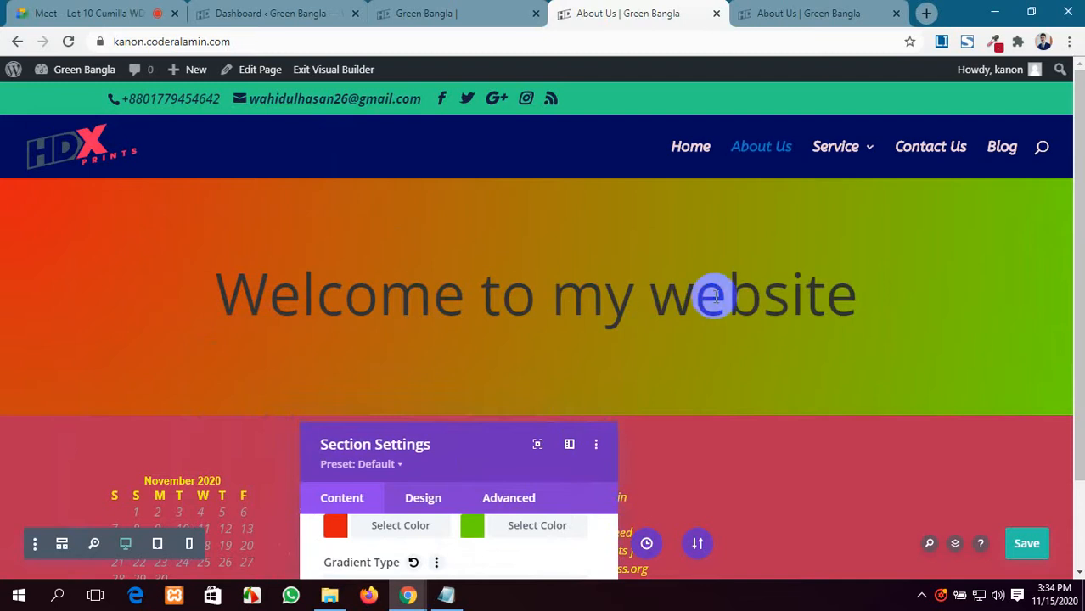
pyautogui.moveTo(456, 424); pyautogui.dragTo(175, 183)
# Switch the section's background gradient type back to Linear.
pyautogui.scroll(3, 123, 420)
pyautogui.scroll(-3, 125, 412)
pyautogui.scroll(2, 162, 399)
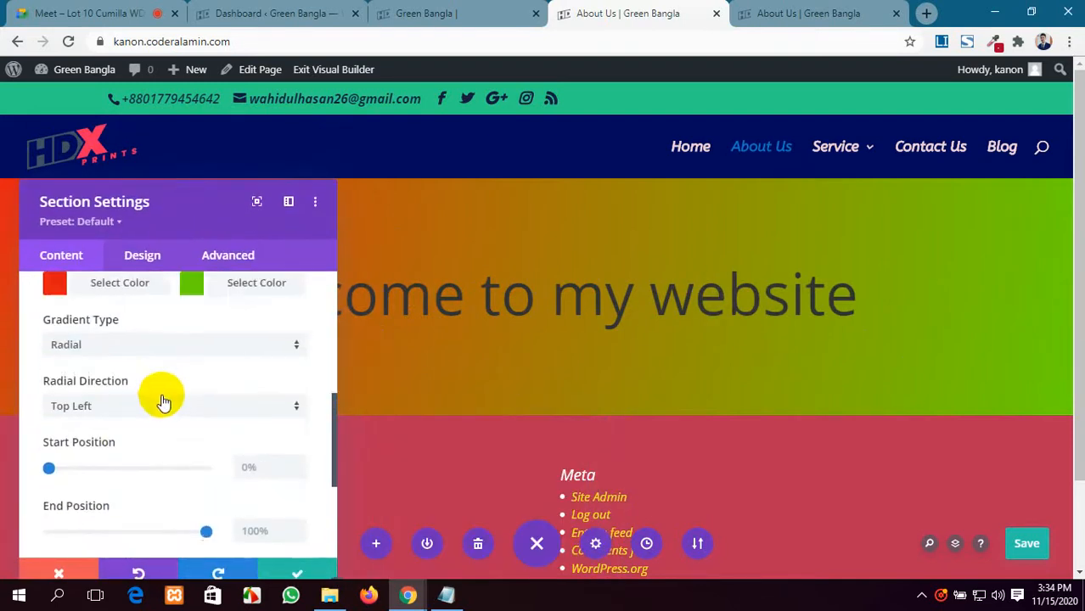
pyautogui.click(230, 425)
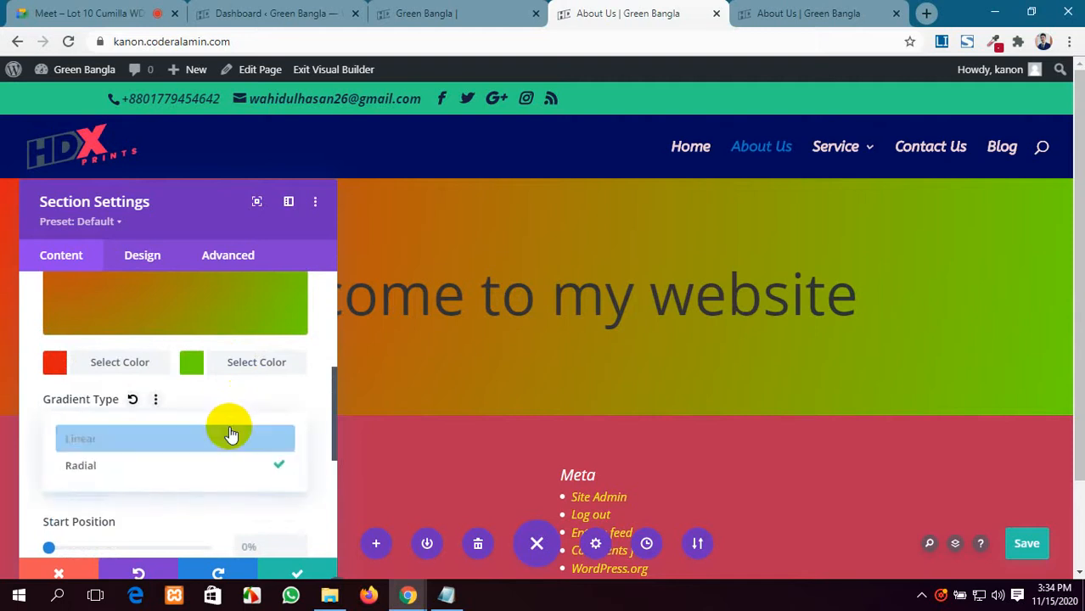
pyautogui.click(189, 438)
pyautogui.moveTo(189, 211); pyautogui.dragTo(192, 153)
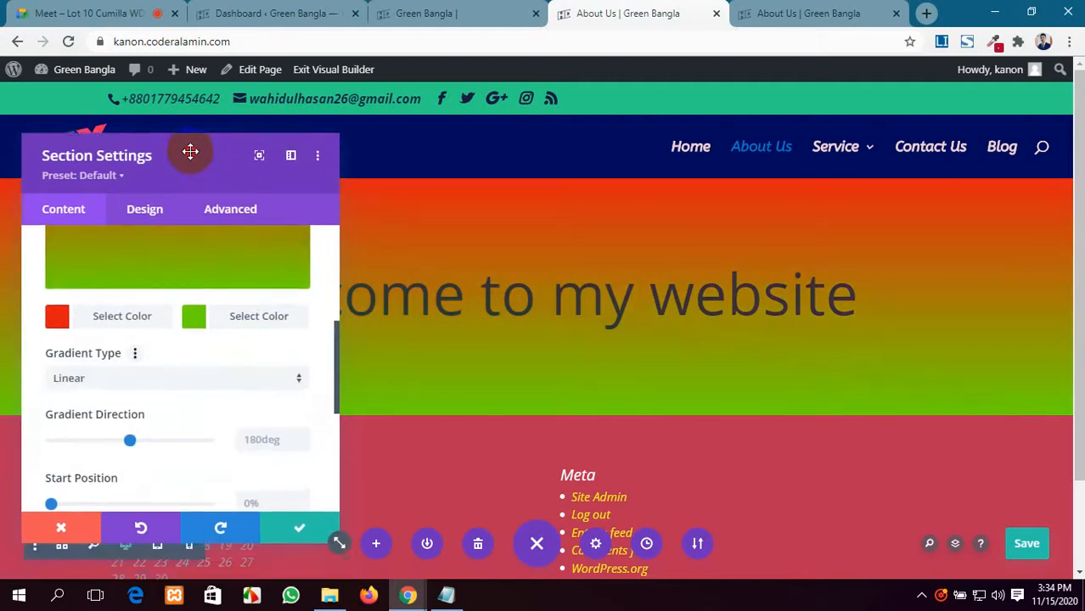
# Try gradient directions of 247deg and 205deg, finishing with 360deg.
pyautogui.scroll(-4, 134, 281)
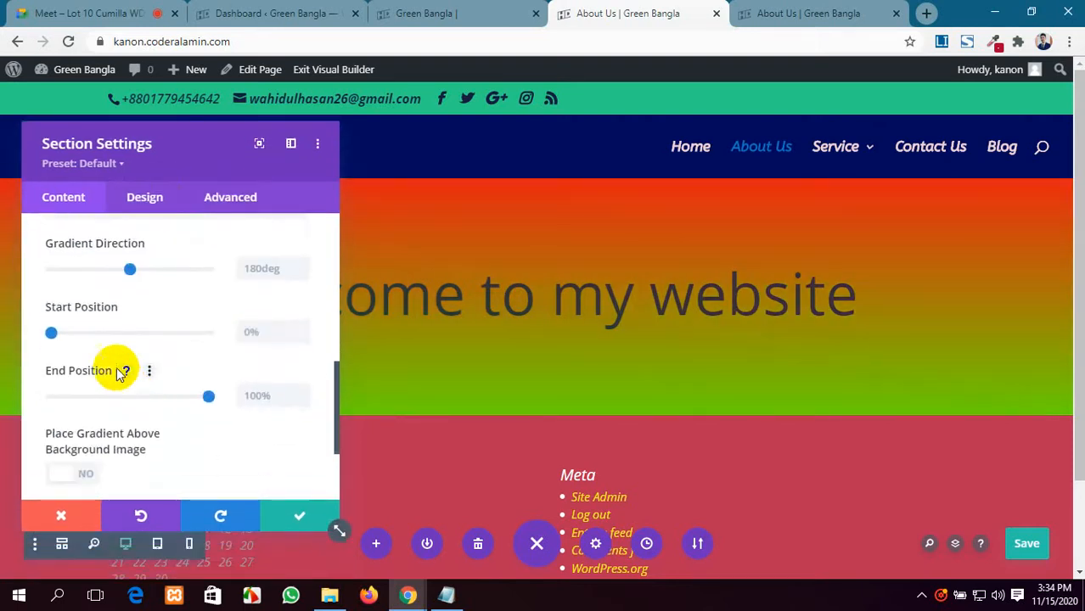
pyautogui.scroll(2, 116, 366)
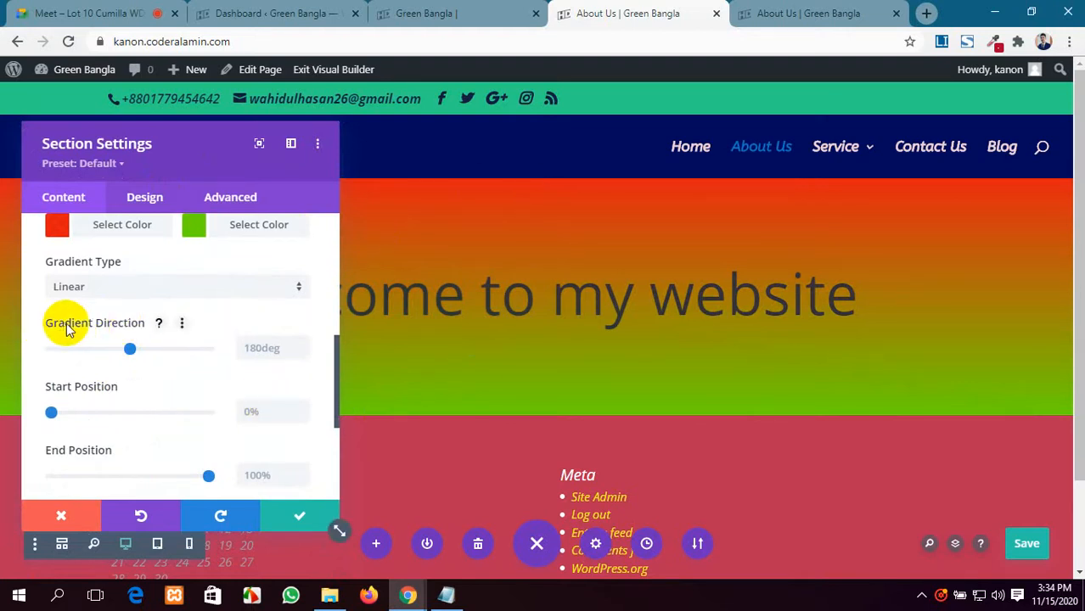
pyautogui.scroll(1, 182, 373)
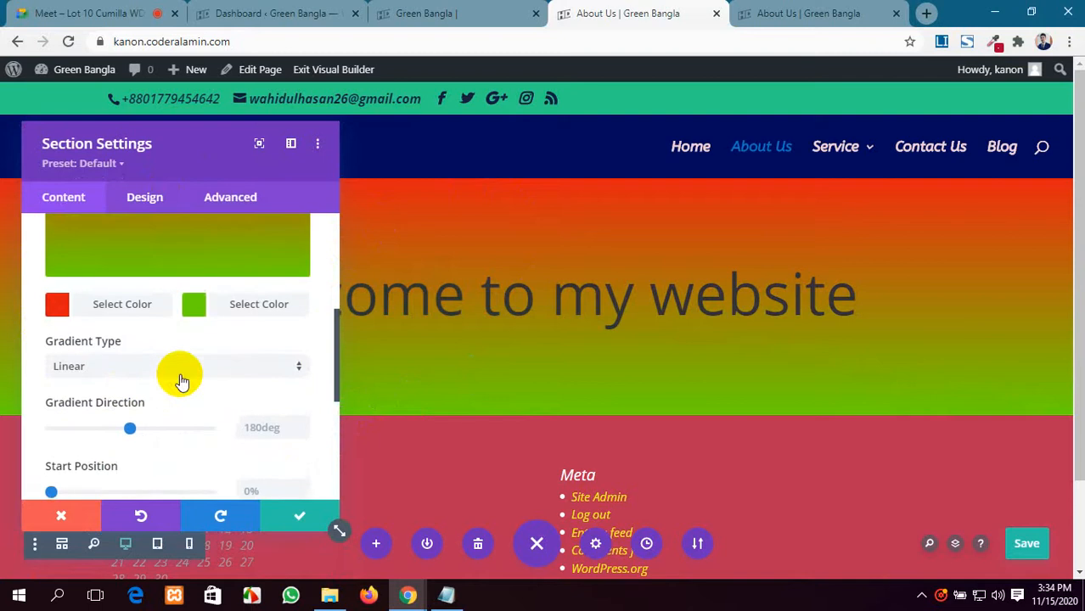
pyautogui.scroll(-1, 182, 378)
pyautogui.moveTo(129, 351); pyautogui.dragTo(160, 345)
pyautogui.moveTo(247, 157); pyautogui.dragTo(208, 94)
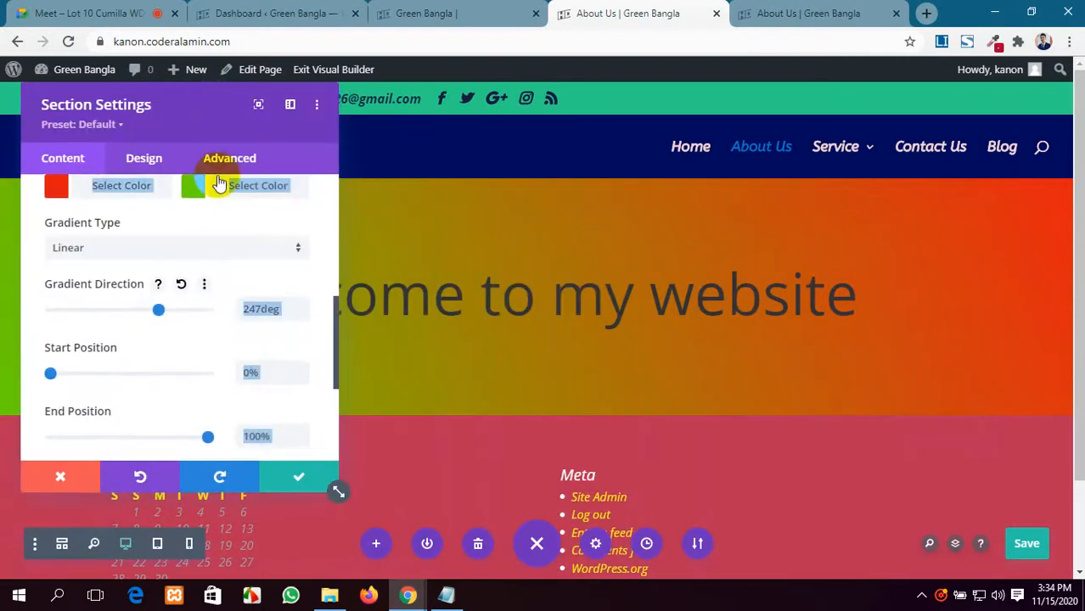
pyautogui.moveTo(158, 311); pyautogui.dragTo(100, 312)
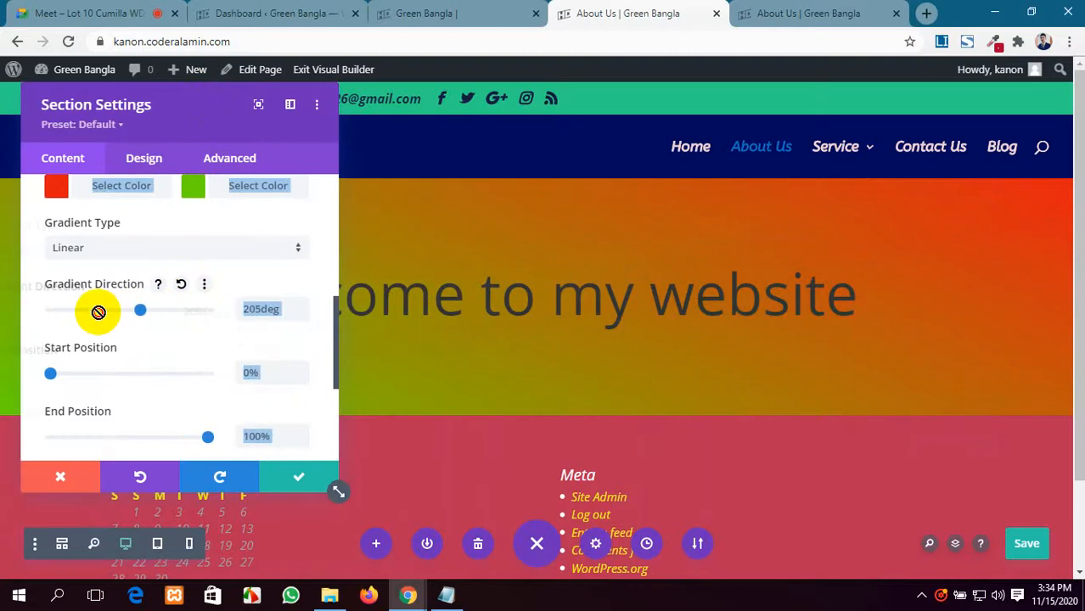
pyautogui.doubleClick(252, 309)
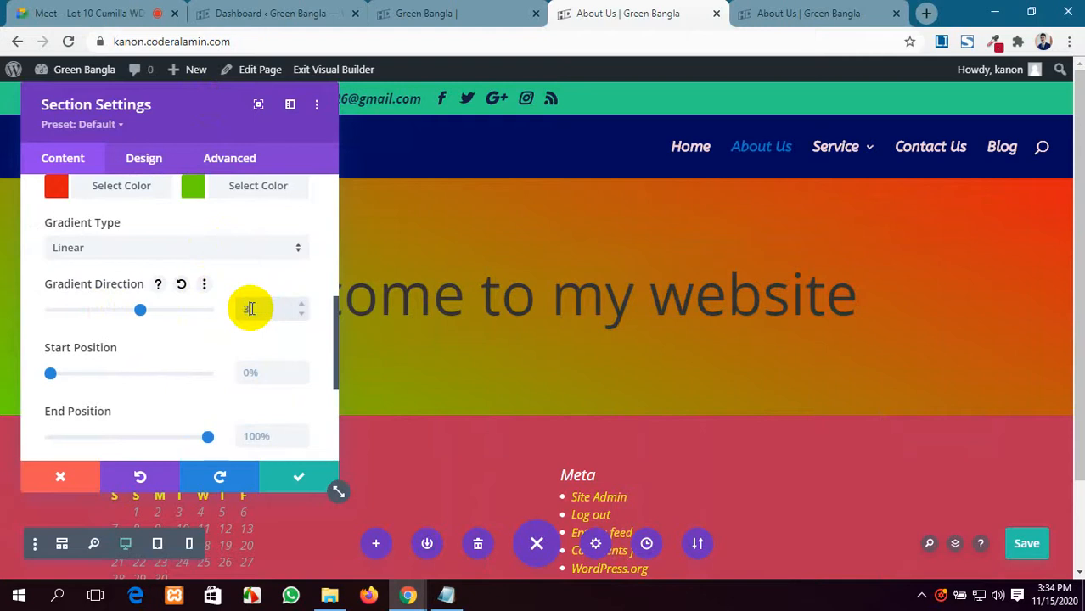
pyautogui.write('360deg')
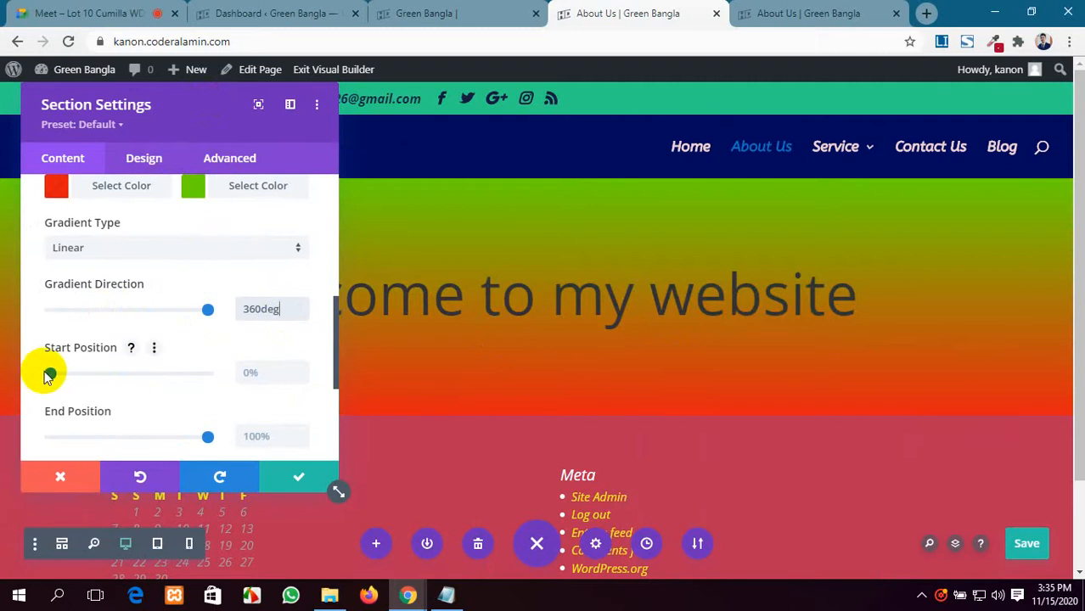
# Set the gradient's start position to 48% and end position to 20%, and preview the hard color split across the section.
pyautogui.moveTo(49, 375); pyautogui.dragTo(105, 374)
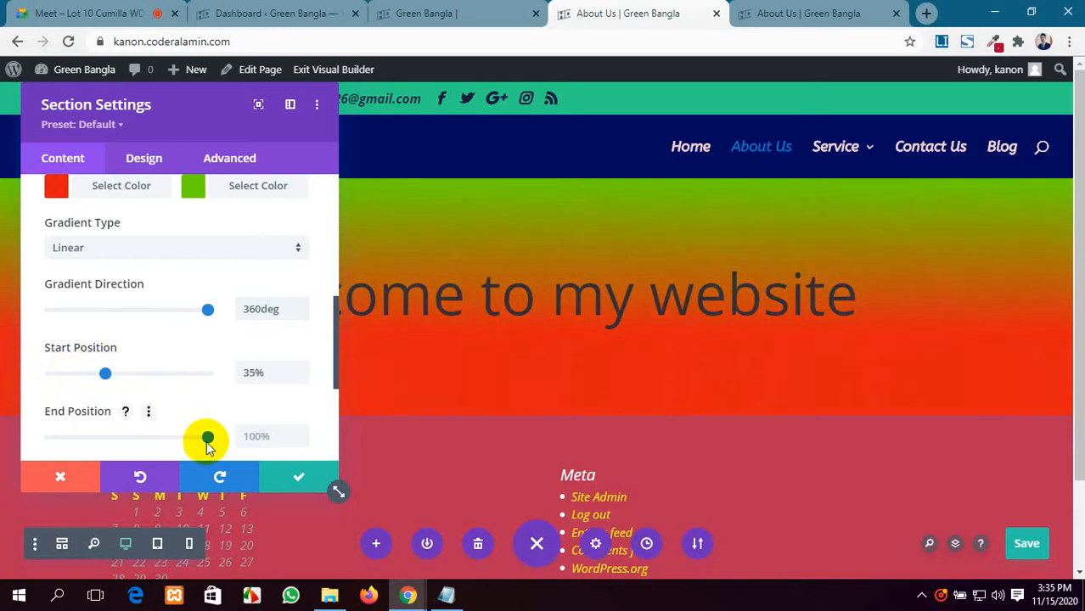
pyautogui.moveTo(208, 444); pyautogui.dragTo(82, 426)
pyautogui.moveTo(103, 373); pyautogui.dragTo(128, 382)
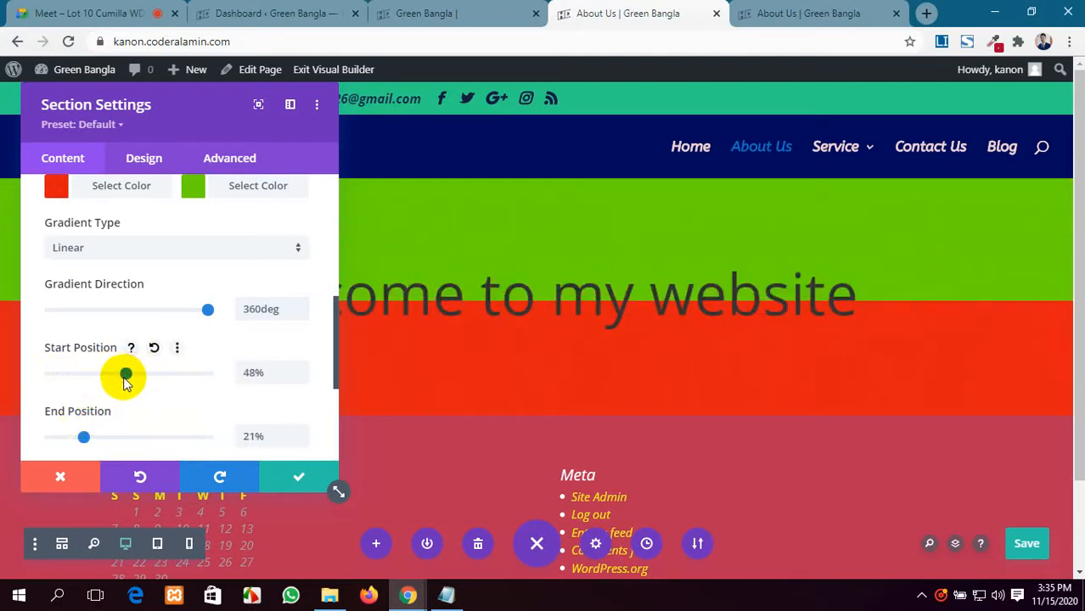
pyautogui.moveTo(83, 437); pyautogui.dragTo(83, 437)
pyautogui.moveTo(205, 114); pyautogui.dragTo(875, 415)
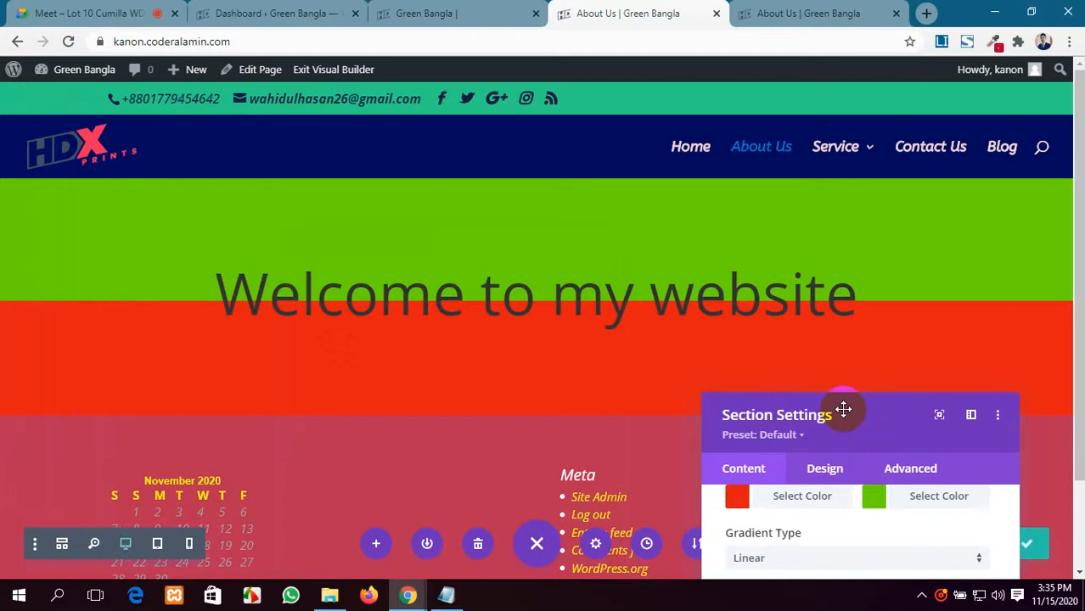
pyautogui.moveTo(879, 400); pyautogui.dragTo(181, 161)
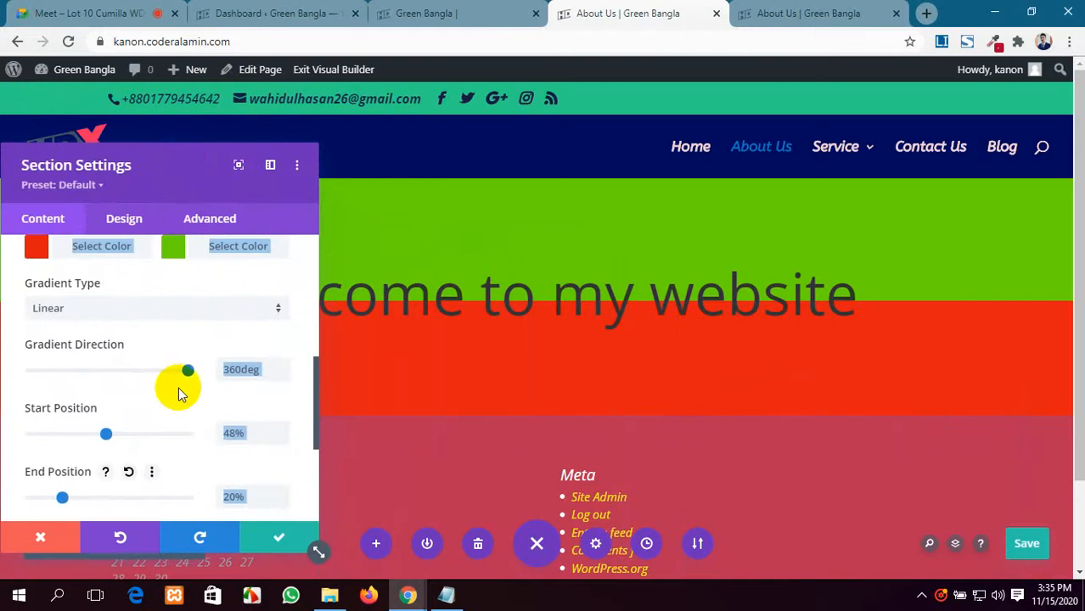
# Set the gradient direction to 198deg and preview the diagonal split across the whole section.
pyautogui.moveTo(188, 374); pyautogui.dragTo(111, 369)
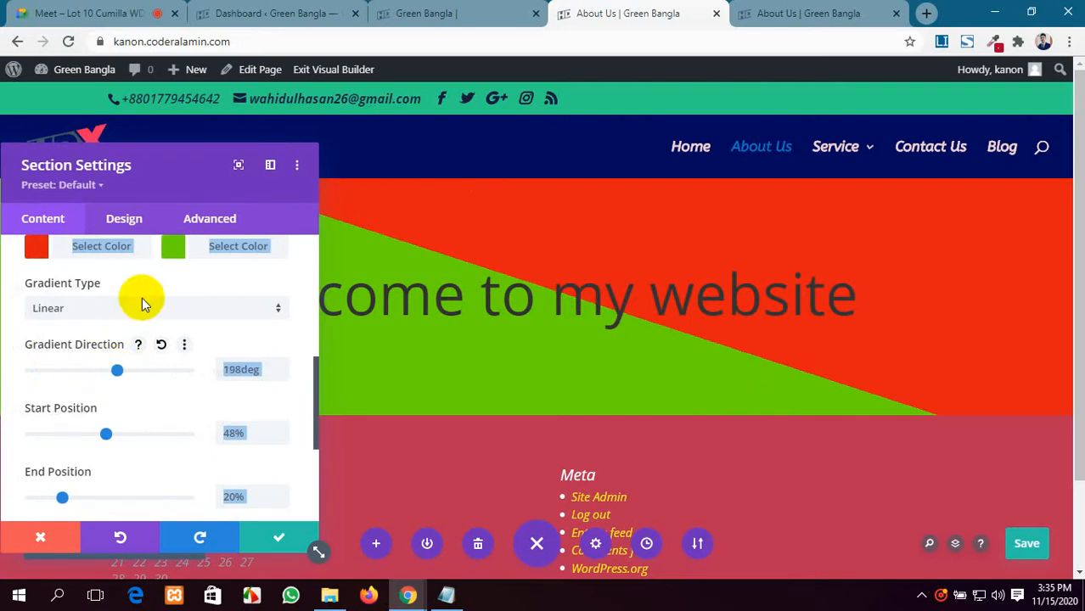
pyautogui.moveTo(162, 169); pyautogui.dragTo(701, 478)
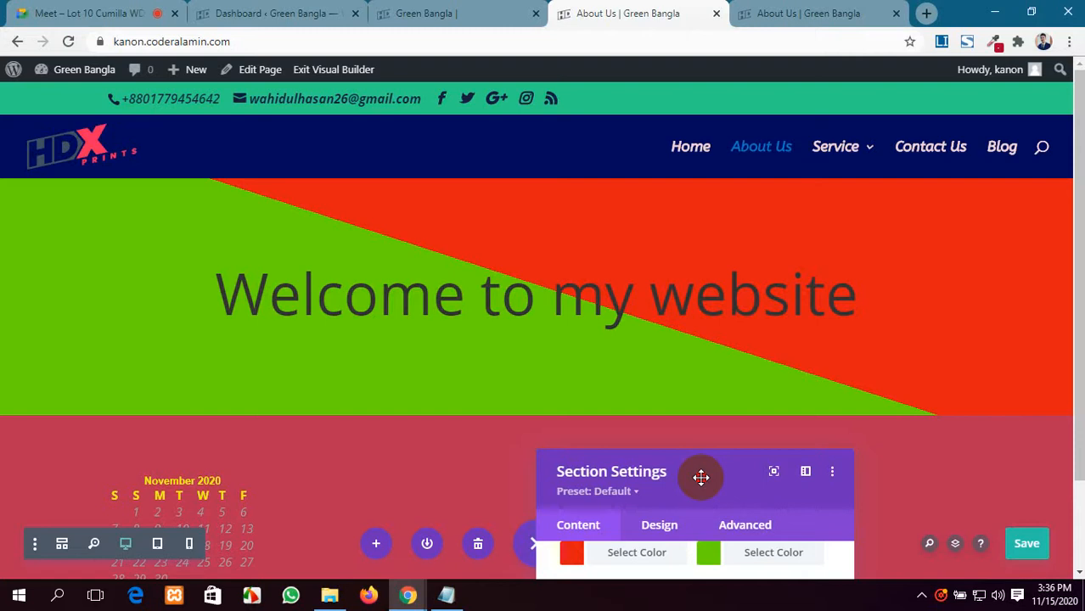
pyautogui.moveTo(700, 477); pyautogui.dragTo(171, 113)
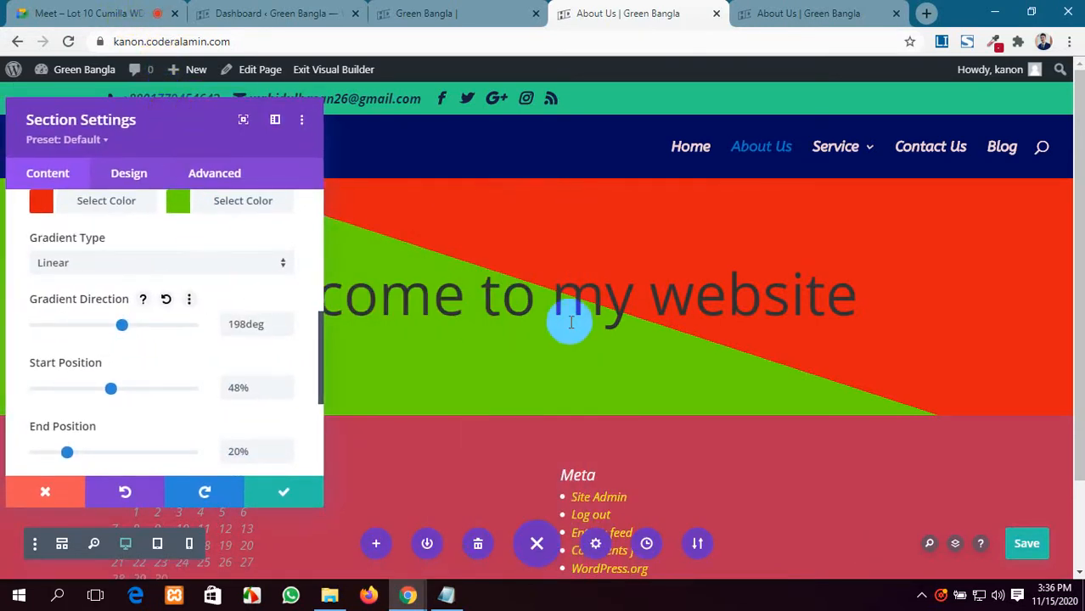
# Remove the section's background gradient and add it back.
pyautogui.scroll(-2, 571, 323)
pyautogui.scroll(2, 571, 322)
pyautogui.scroll(5, 206, 283)
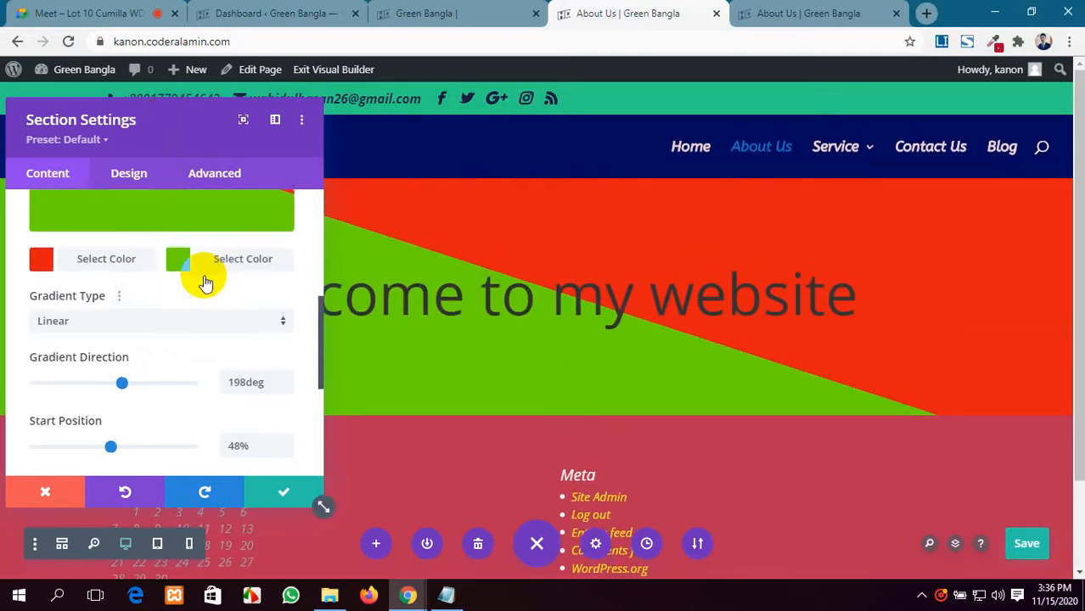
pyautogui.scroll(1, 206, 284)
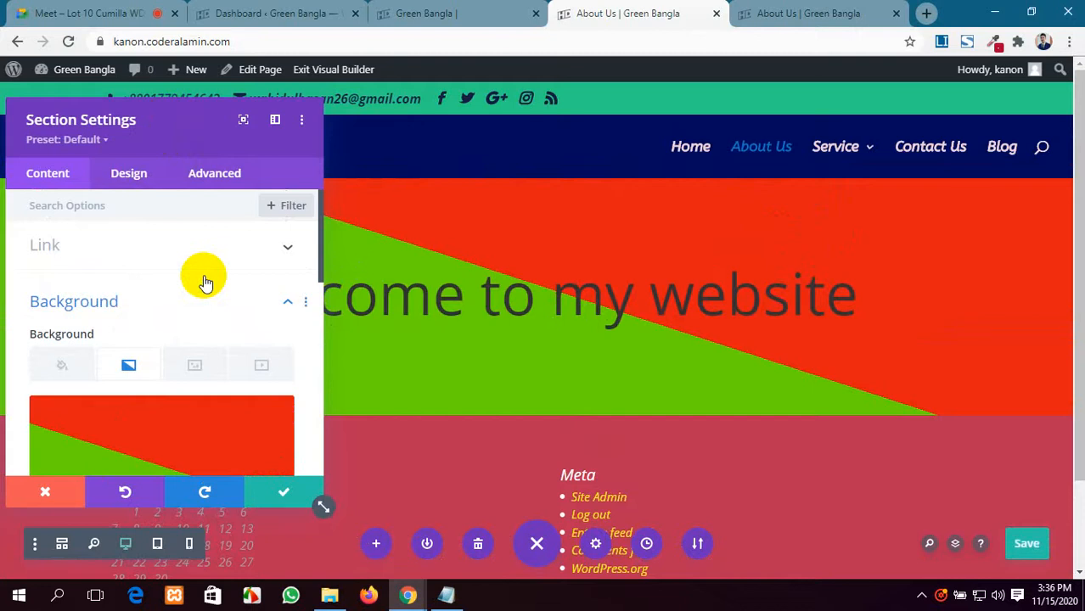
pyautogui.scroll(-3, 206, 284)
pyautogui.moveTo(205, 284)
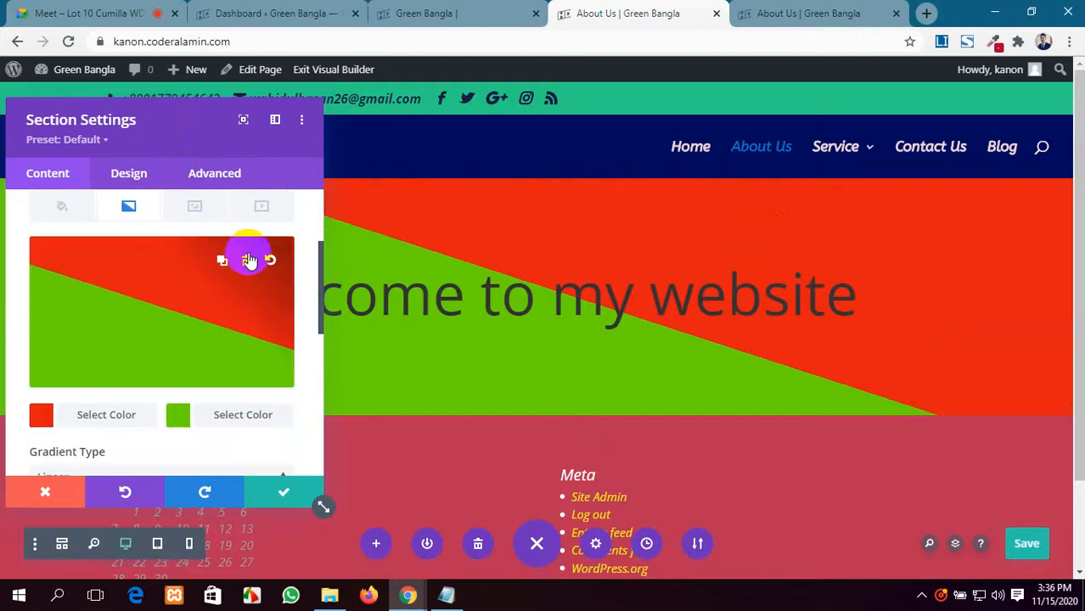
pyautogui.click(245, 264)
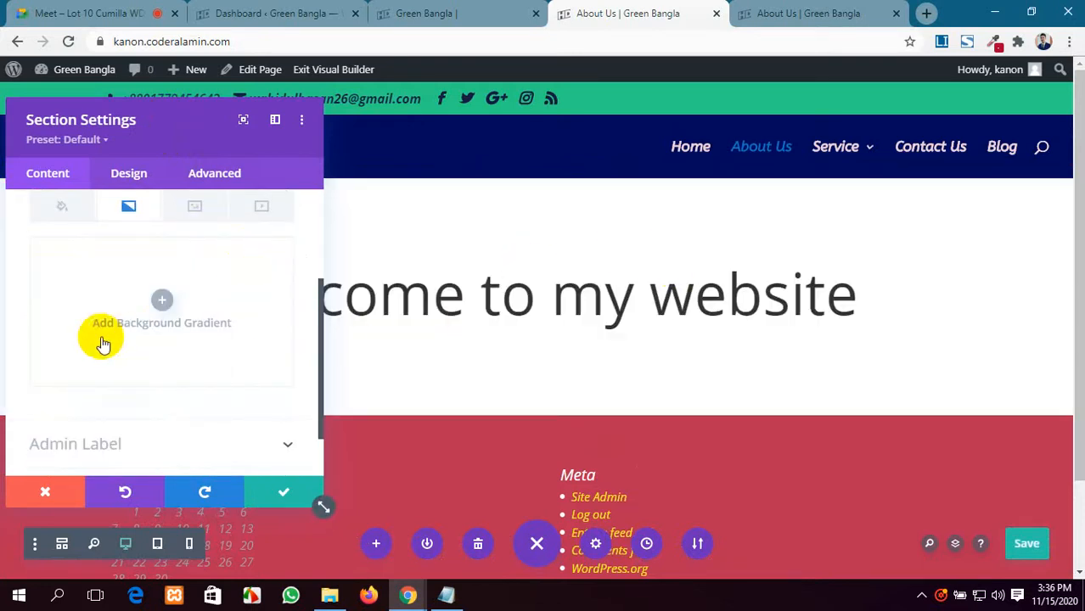
pyautogui.click(163, 301)
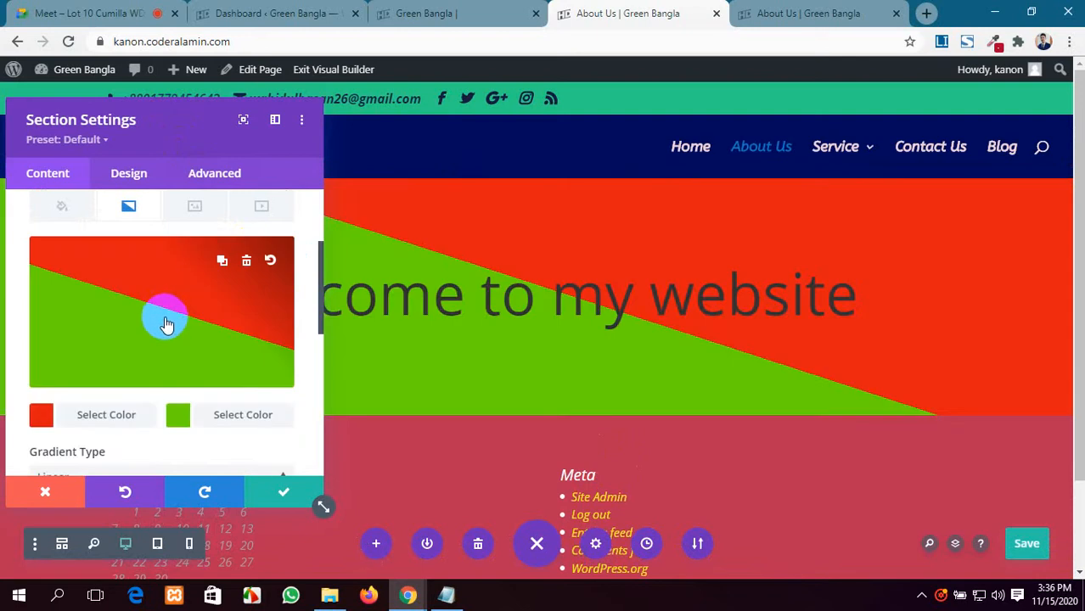
# Switch the section's background gradient type to Radial and check the gradient preview.
pyautogui.scroll(-1, 180, 359)
pyautogui.scroll(-4, 183, 355)
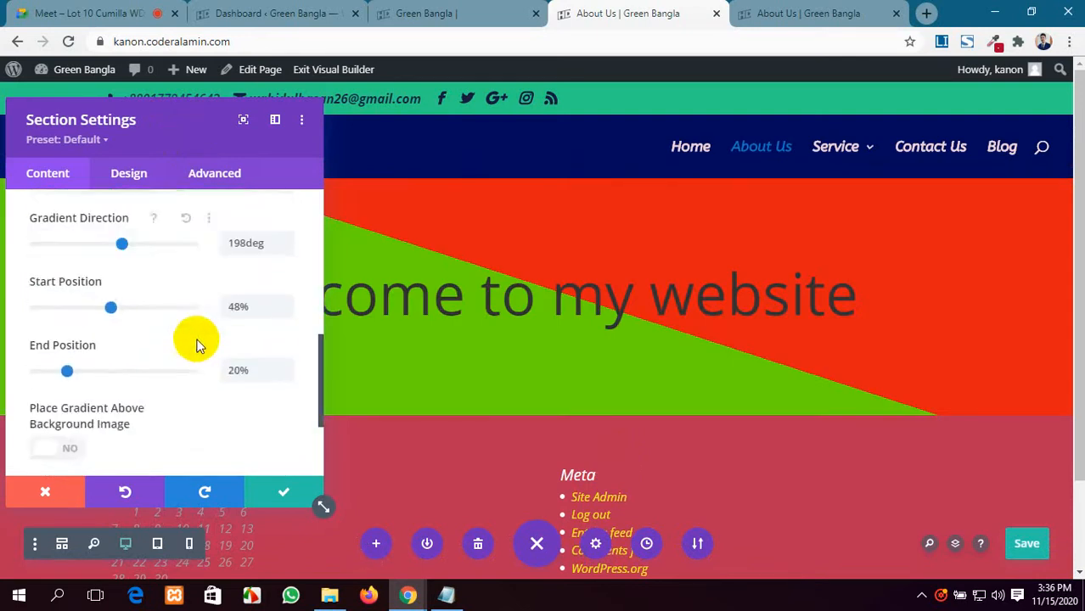
pyautogui.scroll(3, 195, 344)
pyautogui.scroll(-2, 195, 340)
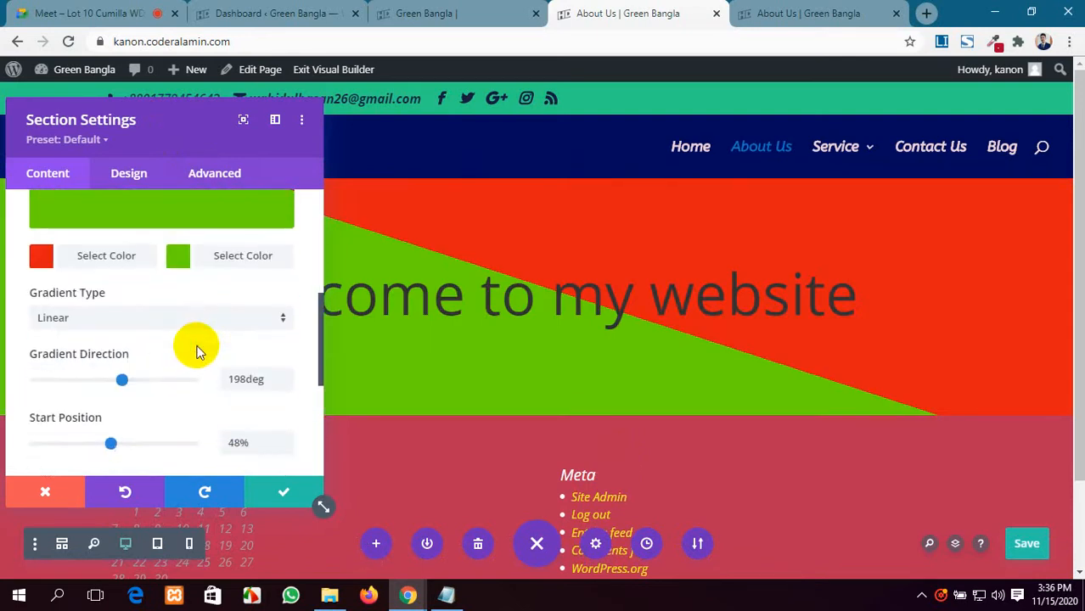
pyautogui.click(199, 319)
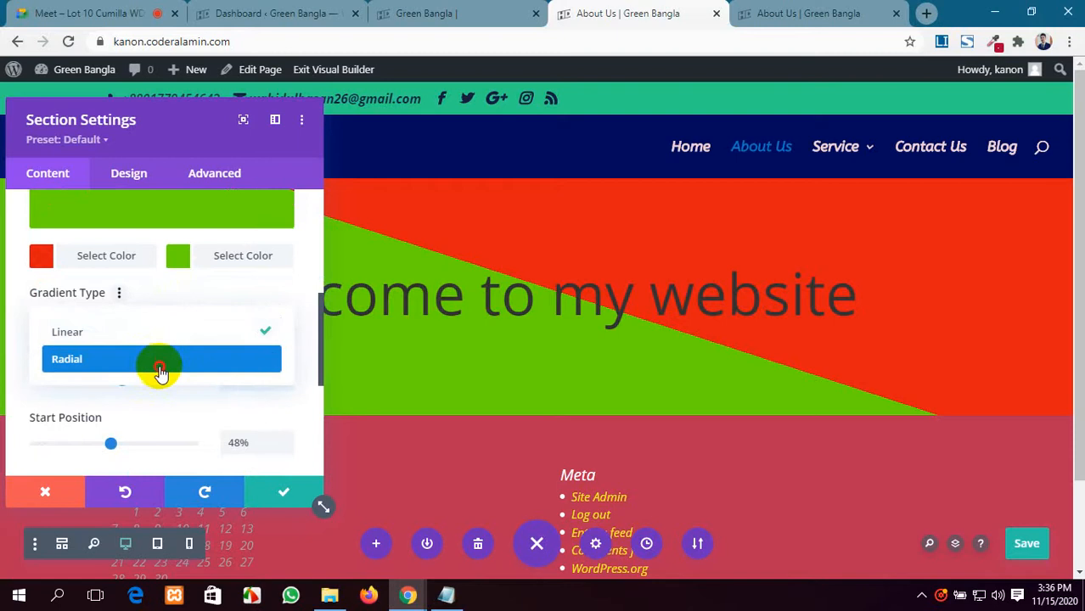
pyautogui.click(174, 360)
pyautogui.scroll(3, 123, 307)
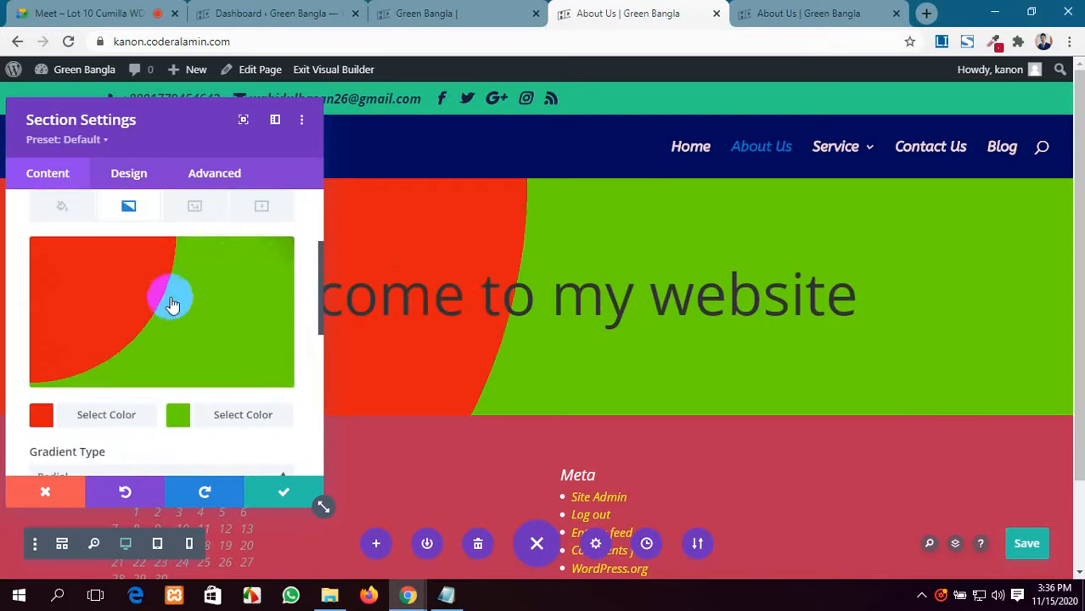
# Set the gradient's radial direction to Center.
pyautogui.scroll(-2, 168, 327)
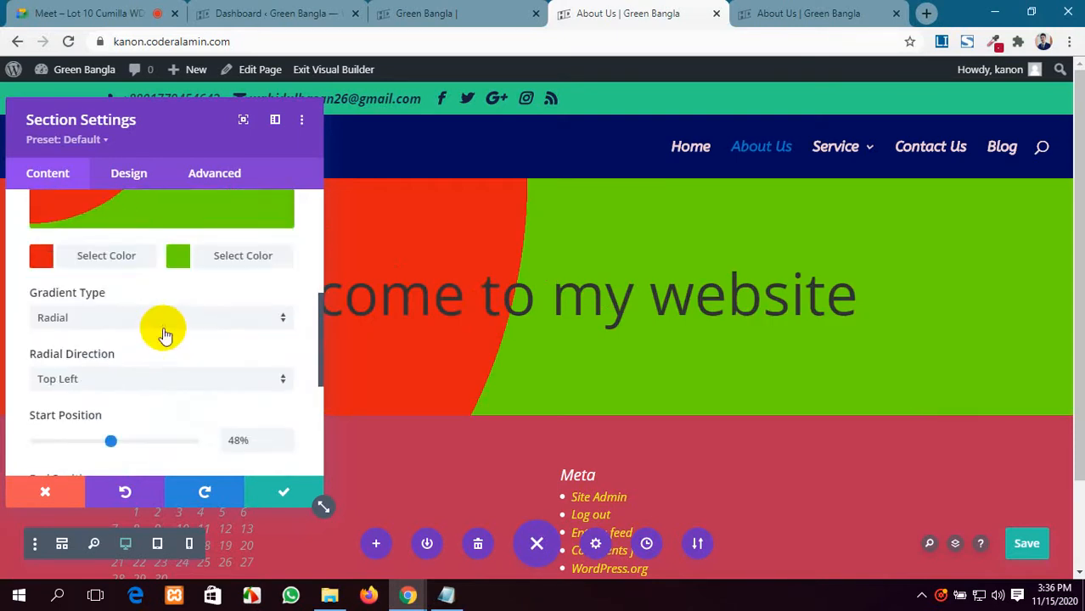
pyautogui.click(118, 379)
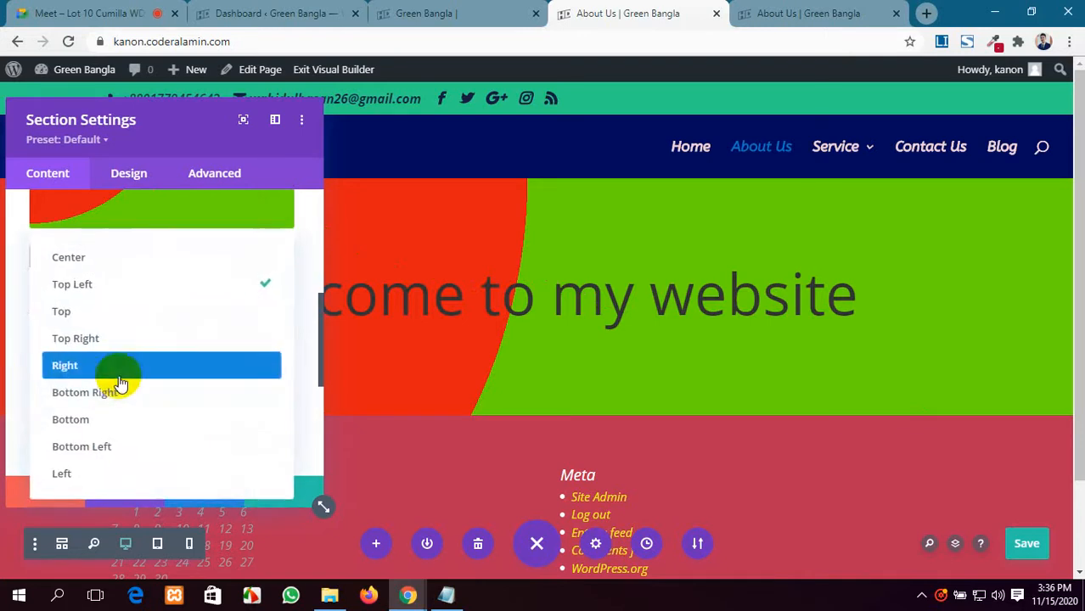
pyautogui.click(133, 258)
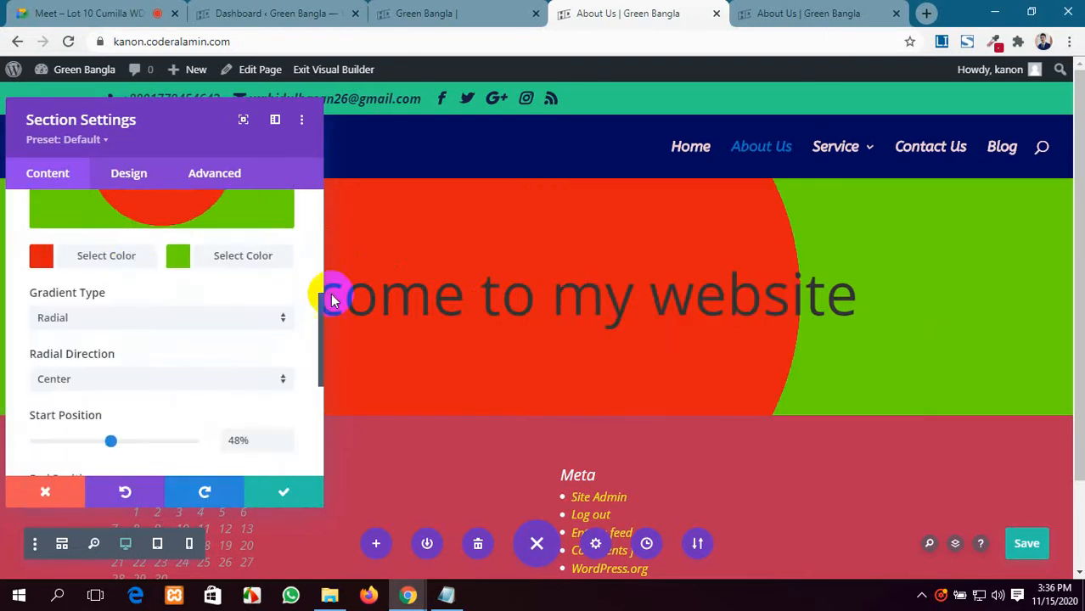
# Reset the radial gradient's start position and end position to their defaults.
pyautogui.scroll(-2, 245, 315)
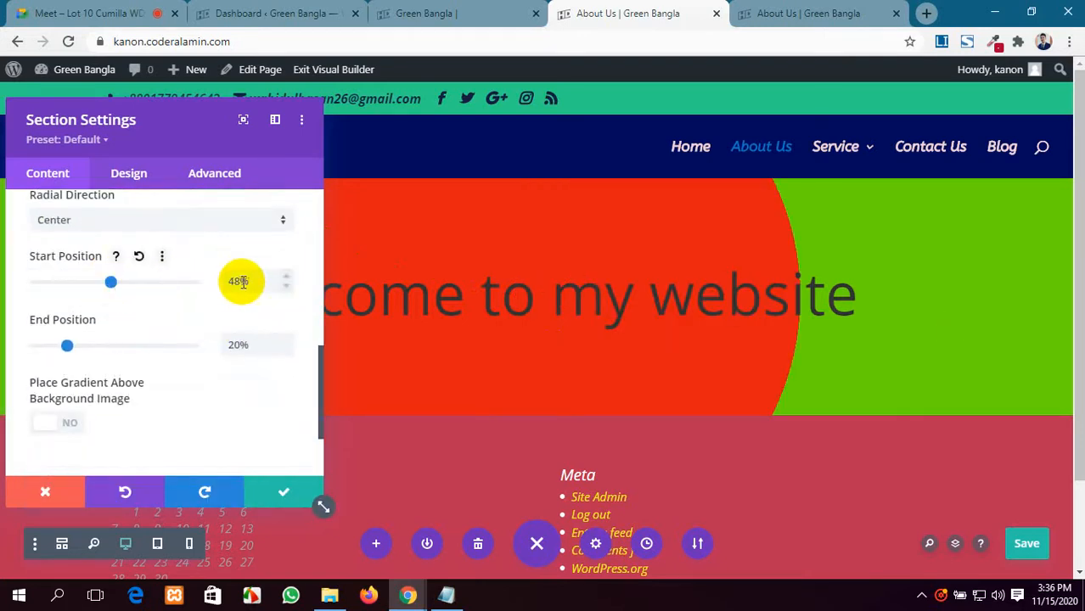
pyautogui.click(139, 258)
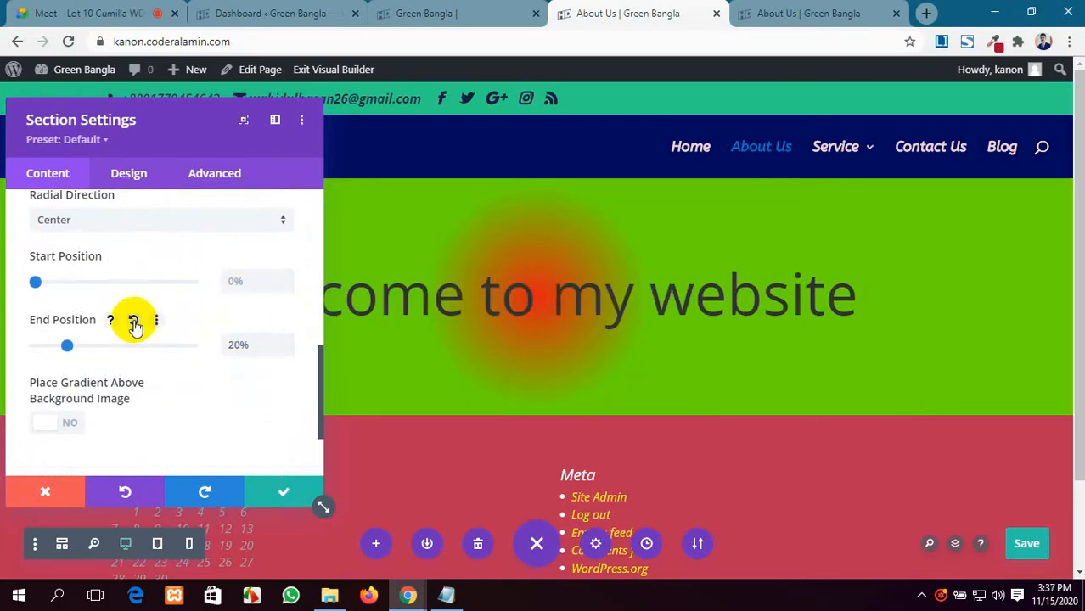
pyautogui.click(134, 323)
# Try the radial directions Top, Right and Bottom, finishing with Bottom Left.
pyautogui.scroll(2, 150, 351)
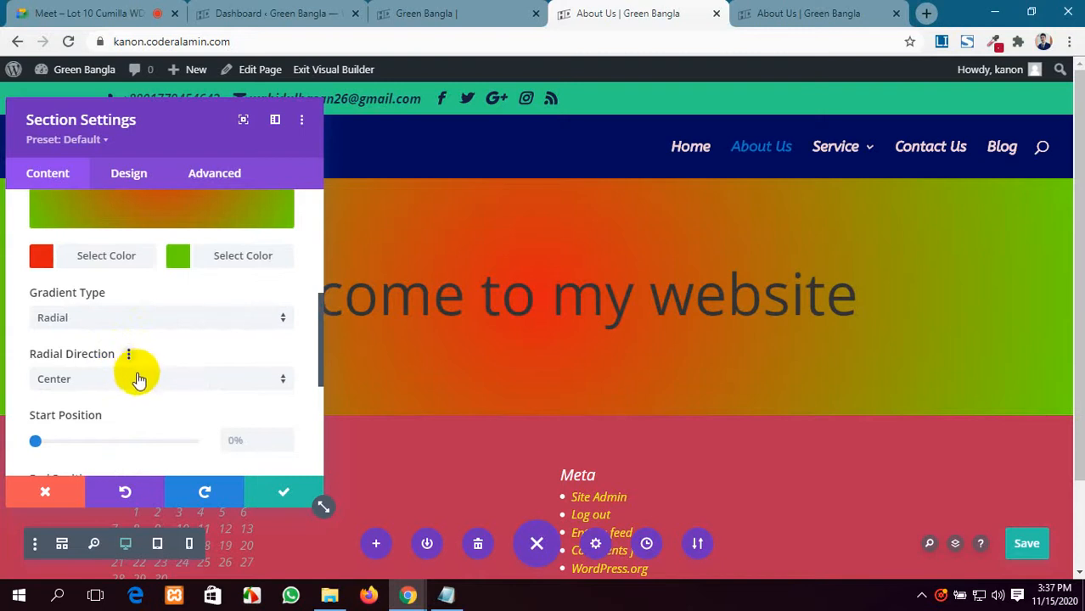
pyautogui.click(140, 384)
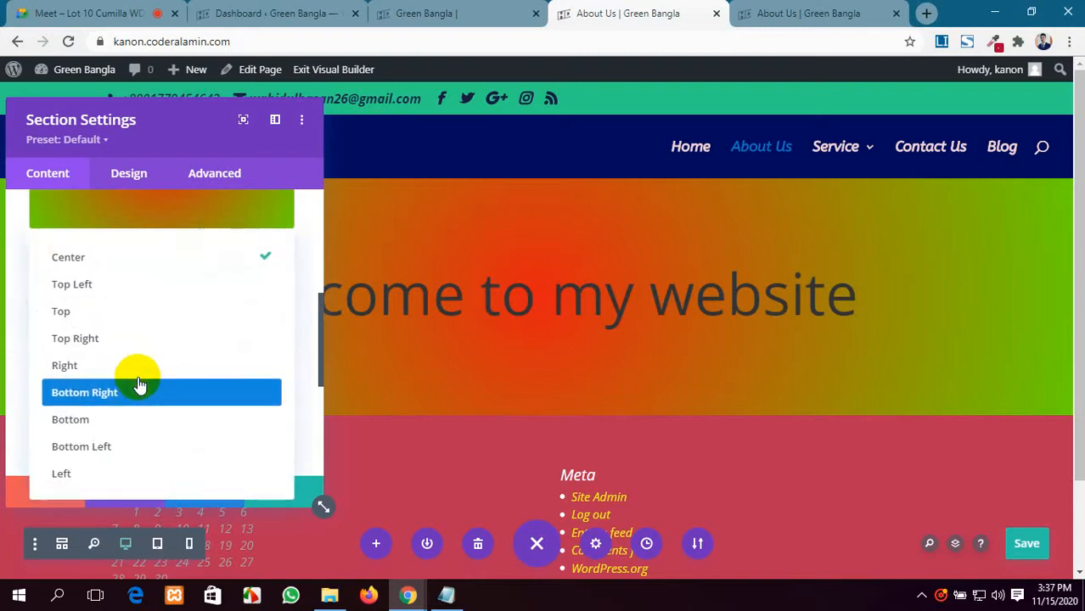
pyautogui.click(146, 315)
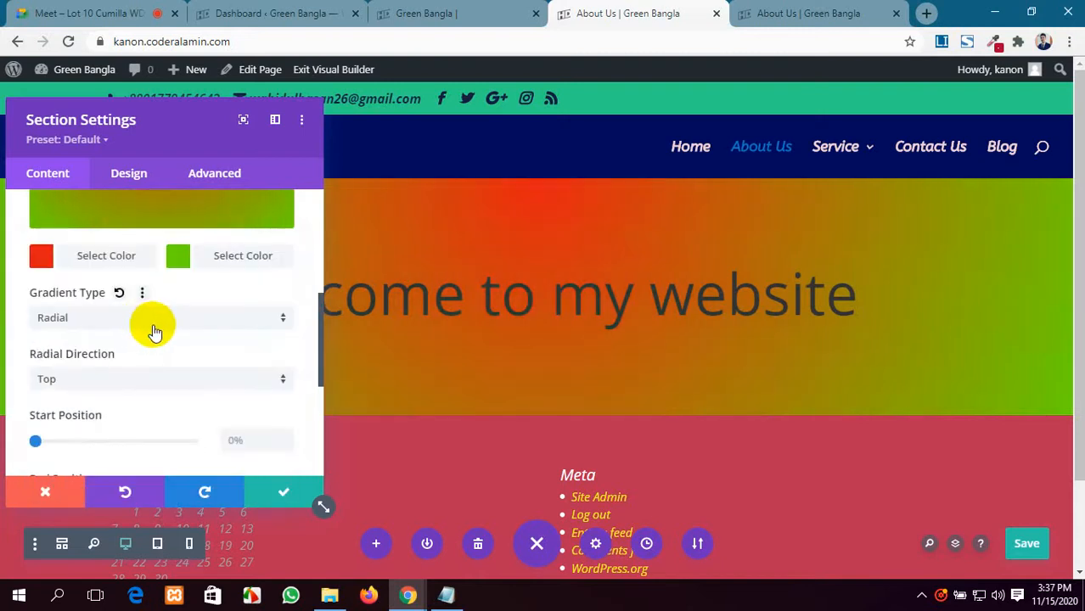
pyautogui.click(159, 323)
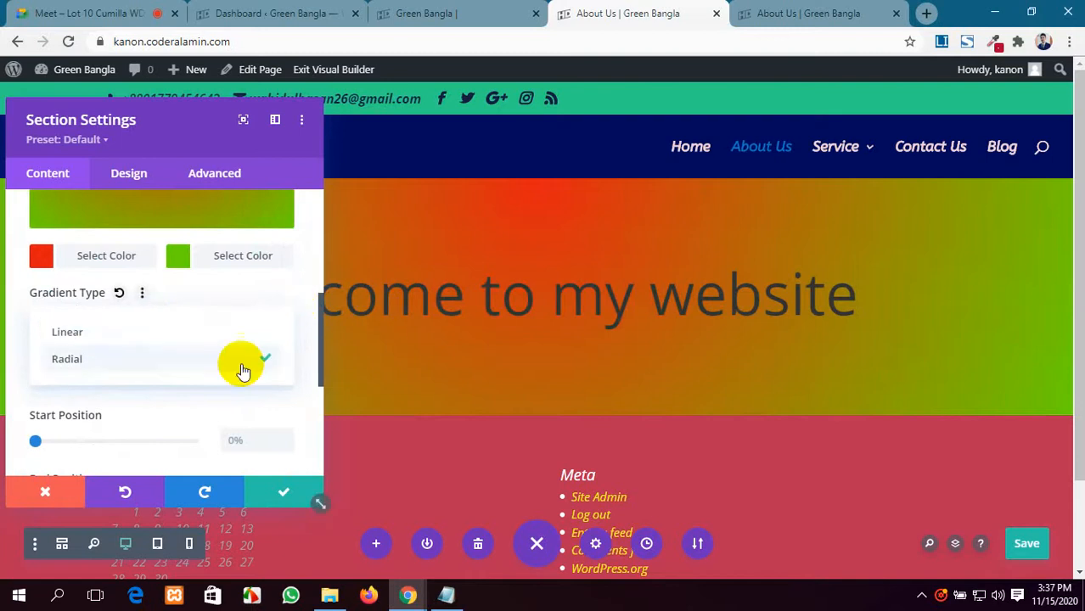
pyautogui.click(157, 427)
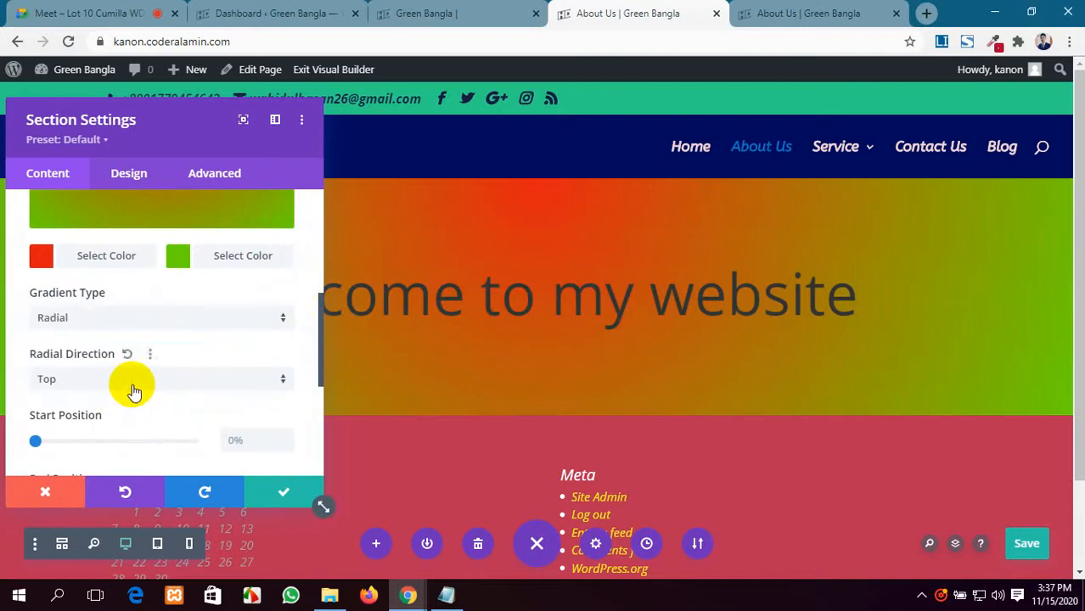
pyautogui.click(128, 388)
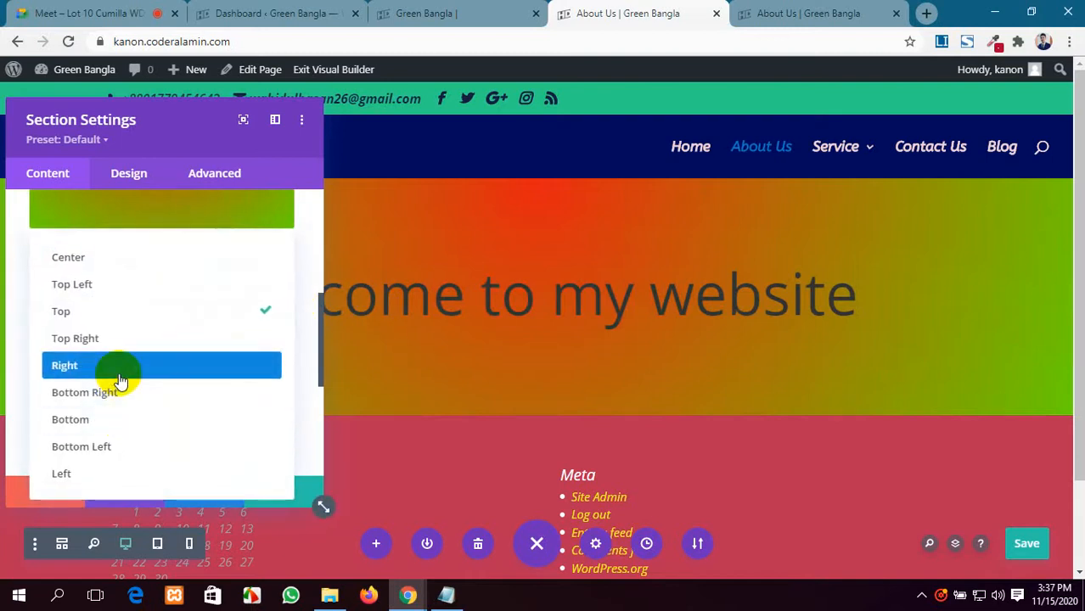
pyautogui.click(119, 374)
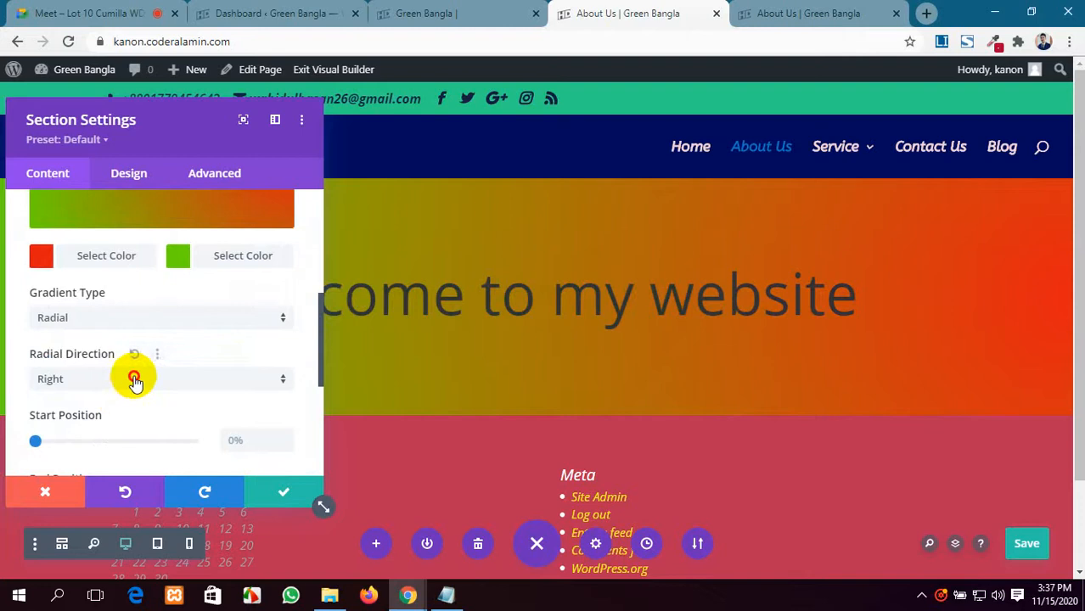
pyautogui.click(129, 379)
pyautogui.click(117, 419)
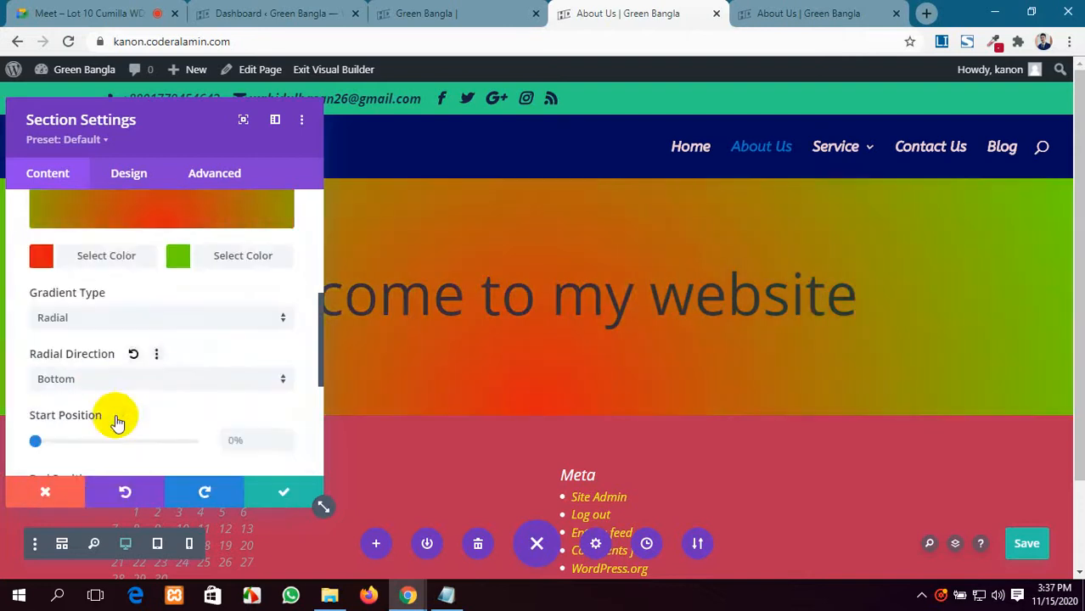
pyautogui.click(154, 380)
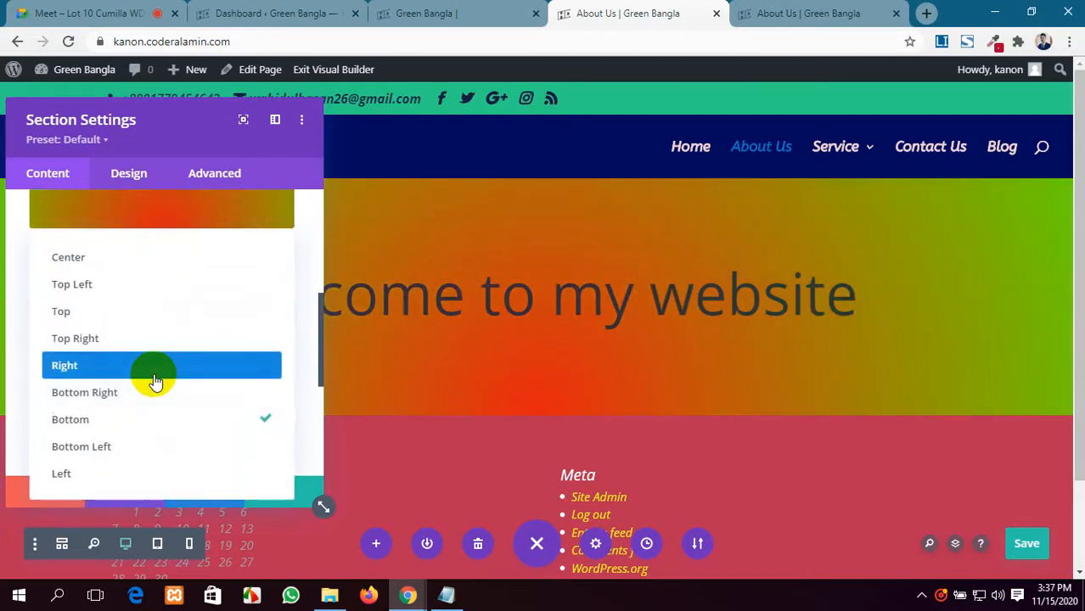
pyautogui.click(135, 447)
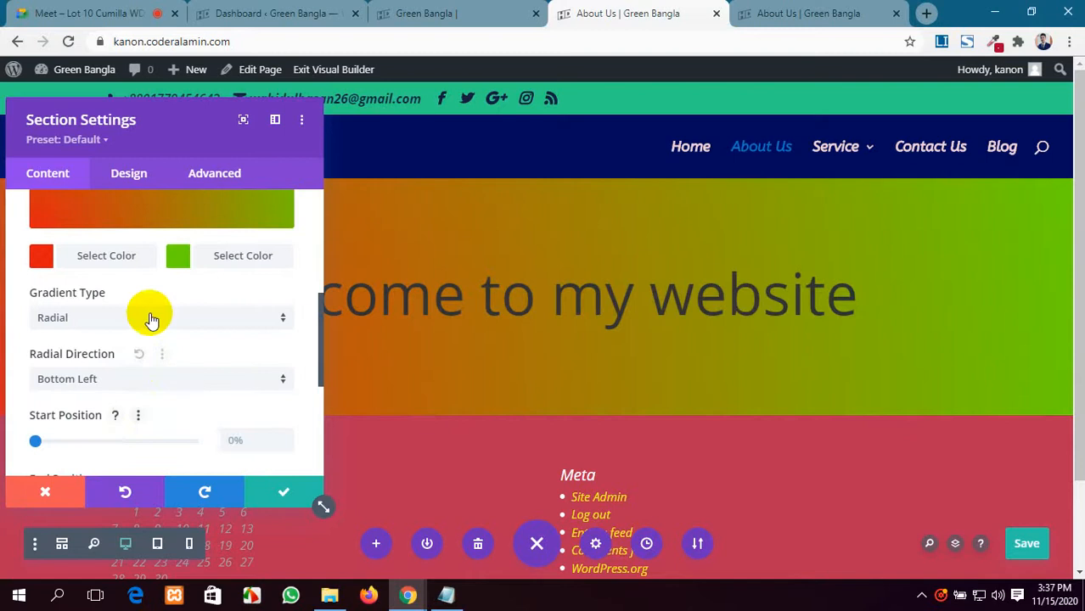
# Move the section settings window aside to preview the gradient behind it, and bring it back.
pyautogui.moveTo(174, 119); pyautogui.dragTo(656, 205)
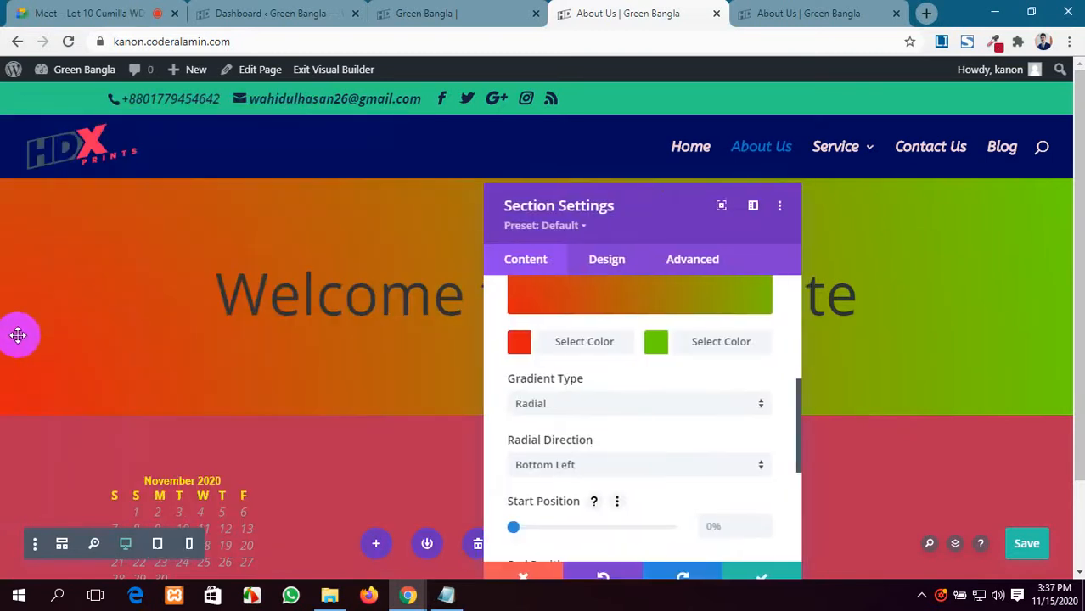
pyautogui.scroll(3, 585, 480)
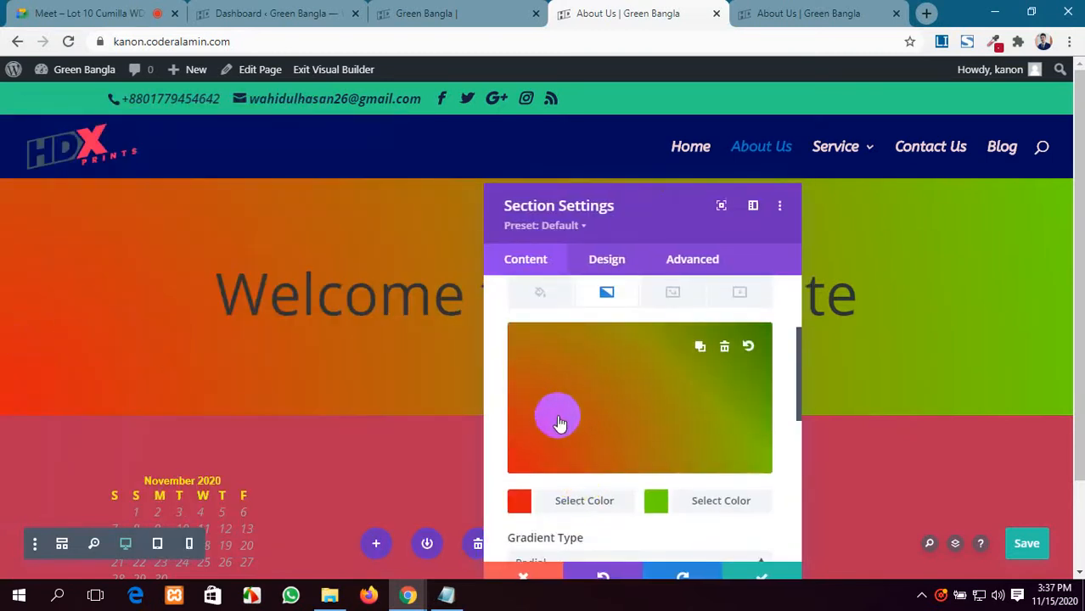
pyautogui.moveTo(594, 211); pyautogui.dragTo(261, 146)
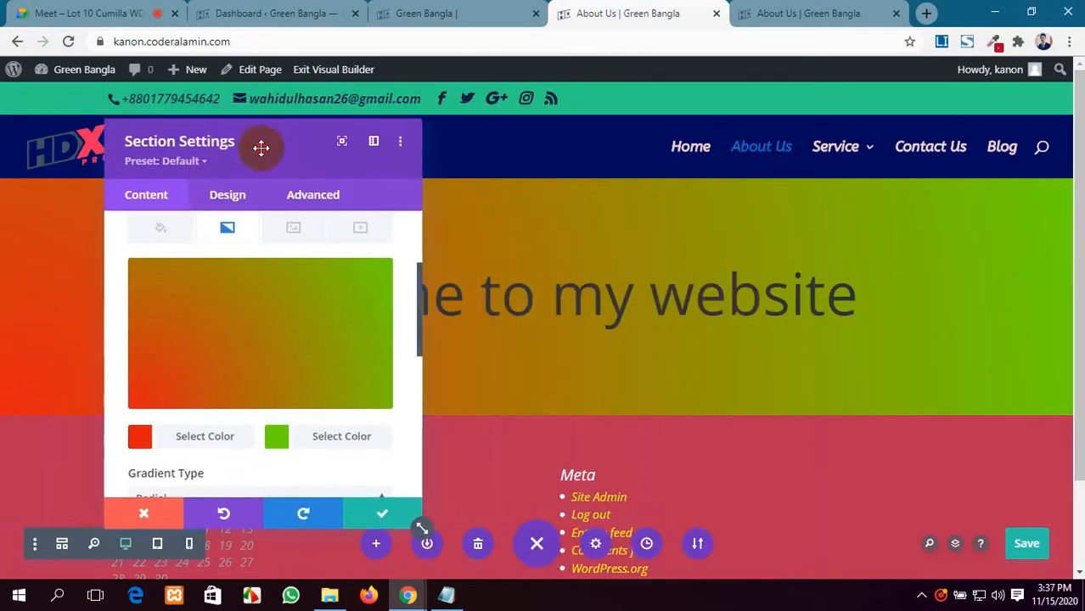
# Set the gradient's radial direction to Left and check the gradient preview.
pyautogui.scroll(-3, 282, 365)
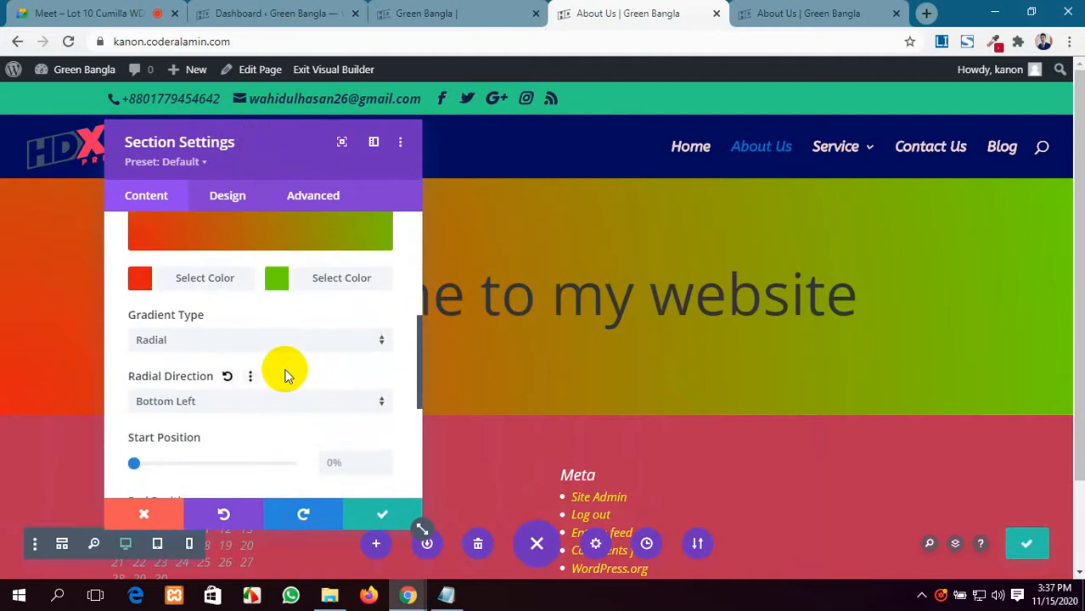
pyautogui.scroll(2, 286, 373)
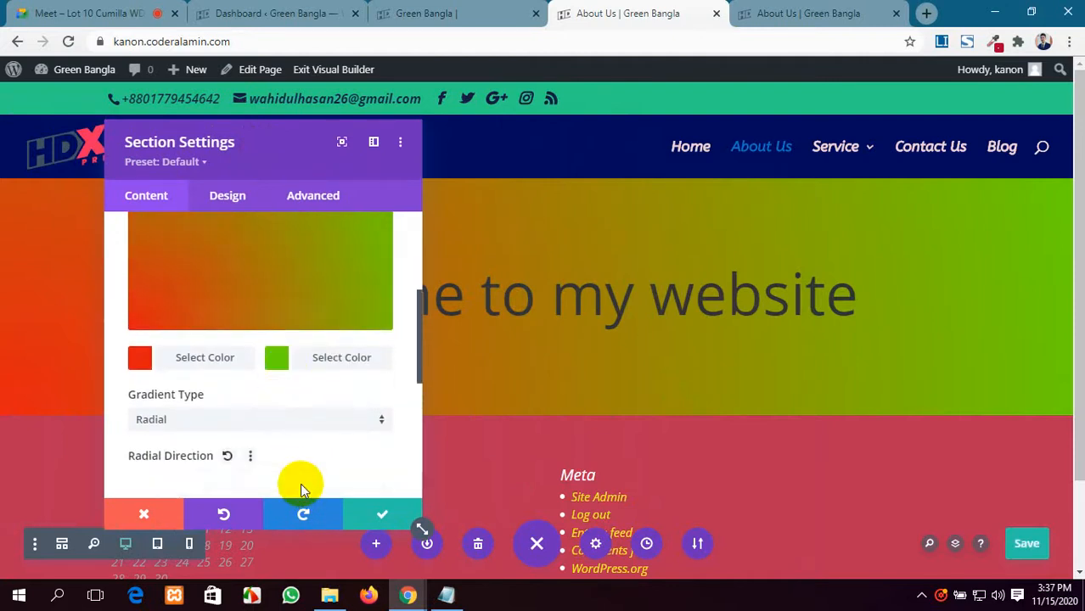
pyautogui.click(301, 488)
pyautogui.click(235, 479)
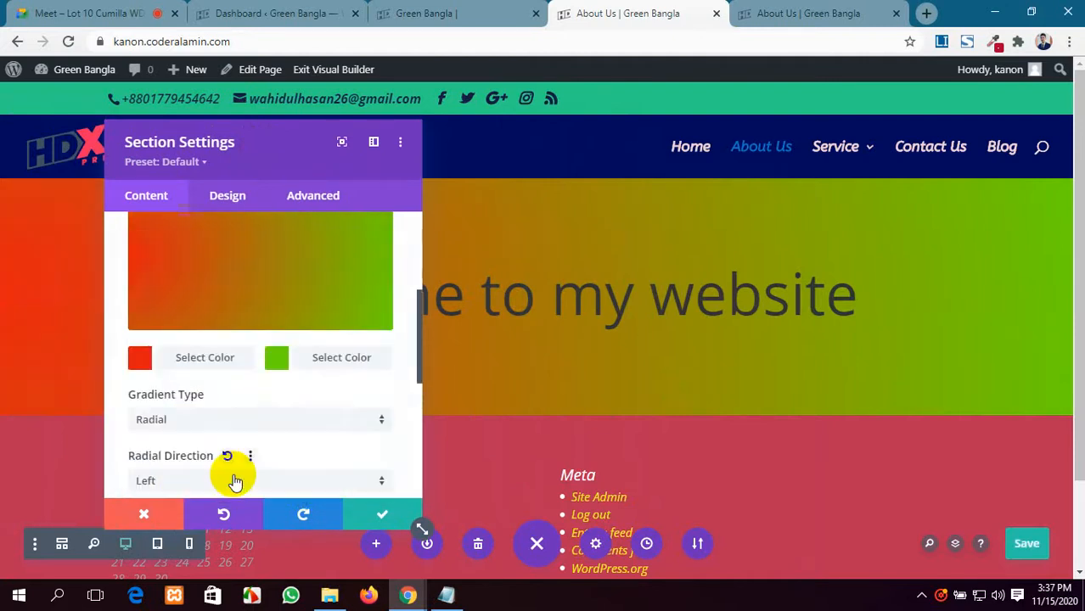
pyautogui.scroll(2, 242, 280)
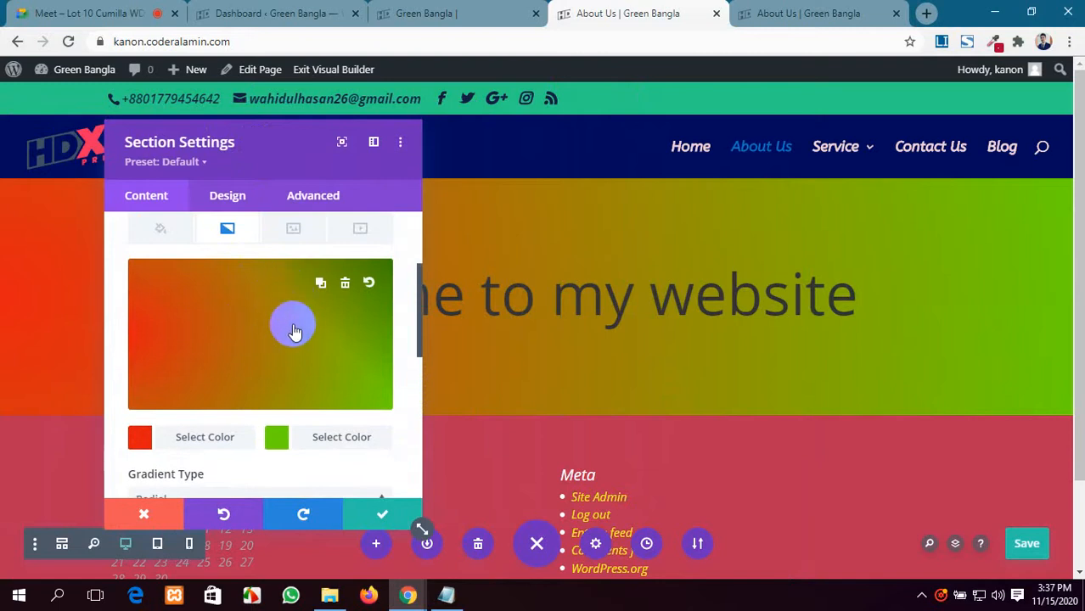
# Set the radial gradient's start position to 19% and its end position to 77%.
pyautogui.scroll(-6, 203, 378)
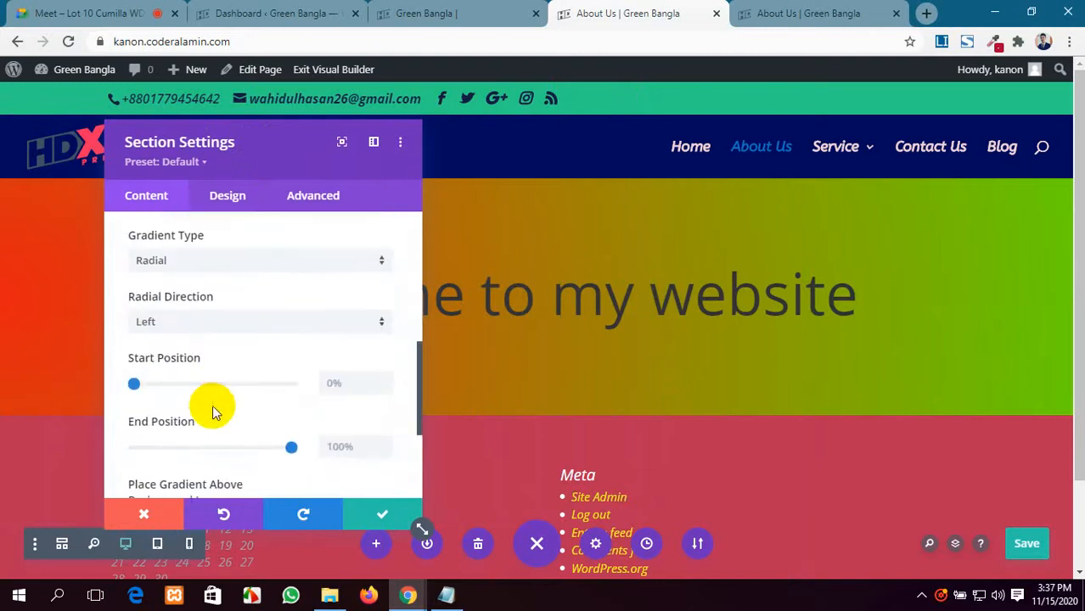
pyautogui.scroll(-2, 212, 404)
pyautogui.moveTo(133, 305); pyautogui.dragTo(164, 304)
pyautogui.moveTo(287, 367); pyautogui.dragTo(254, 367)
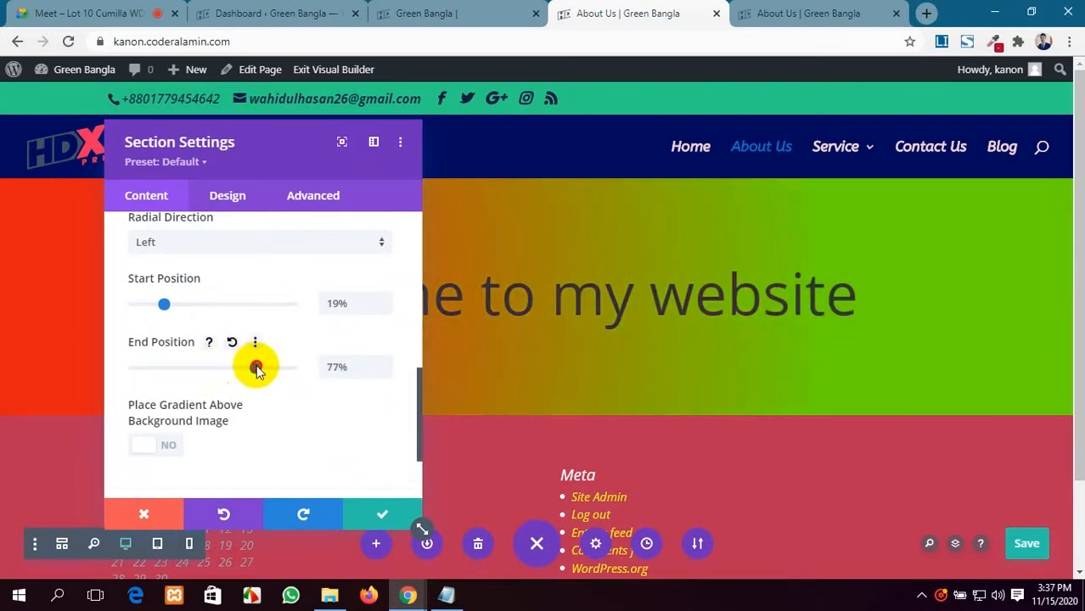
# Turn the option that places the gradient above the background image on and back off.
pyautogui.click(148, 446)
pyautogui.click(170, 447)
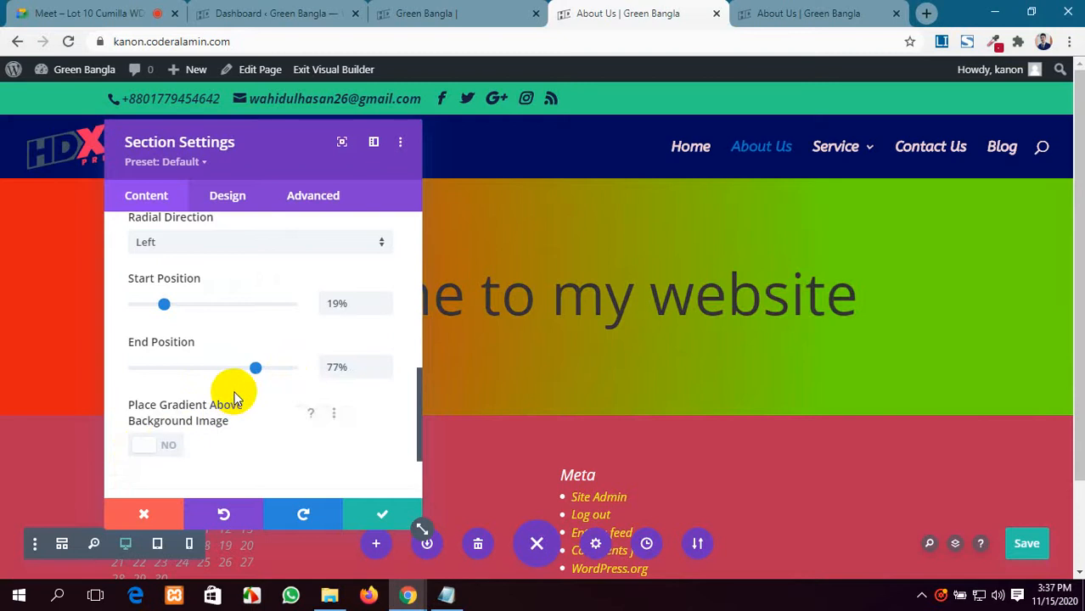
pyautogui.scroll(5, 235, 390)
pyautogui.scroll(-2, 242, 404)
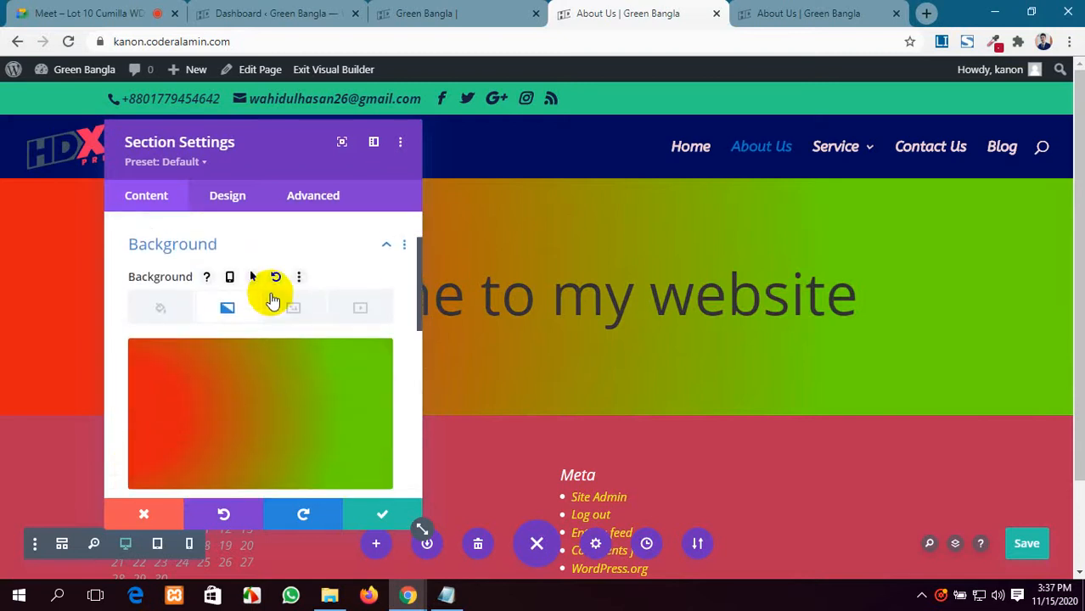
# Reset the welcome section's background to remove the gradient and save the section settings.
pyautogui.click(275, 278)
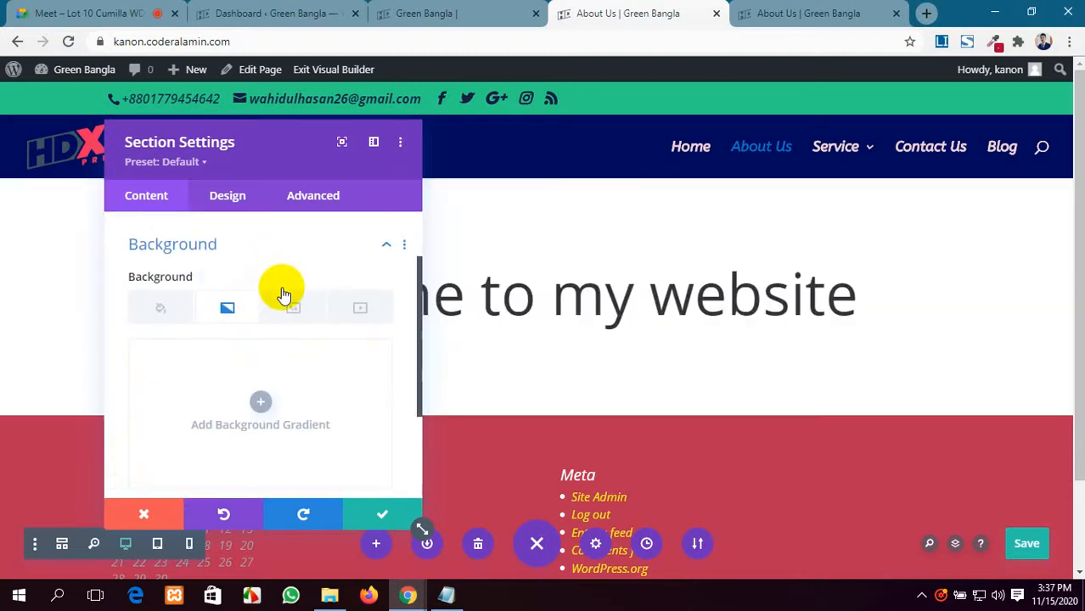
pyautogui.scroll(2, 281, 293)
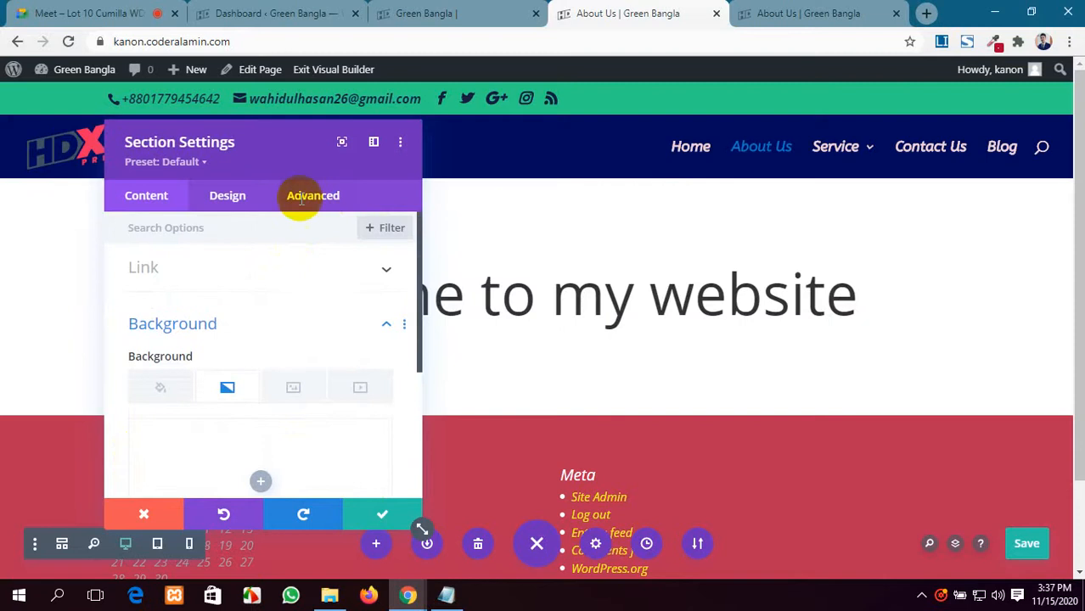
pyautogui.click(374, 511)
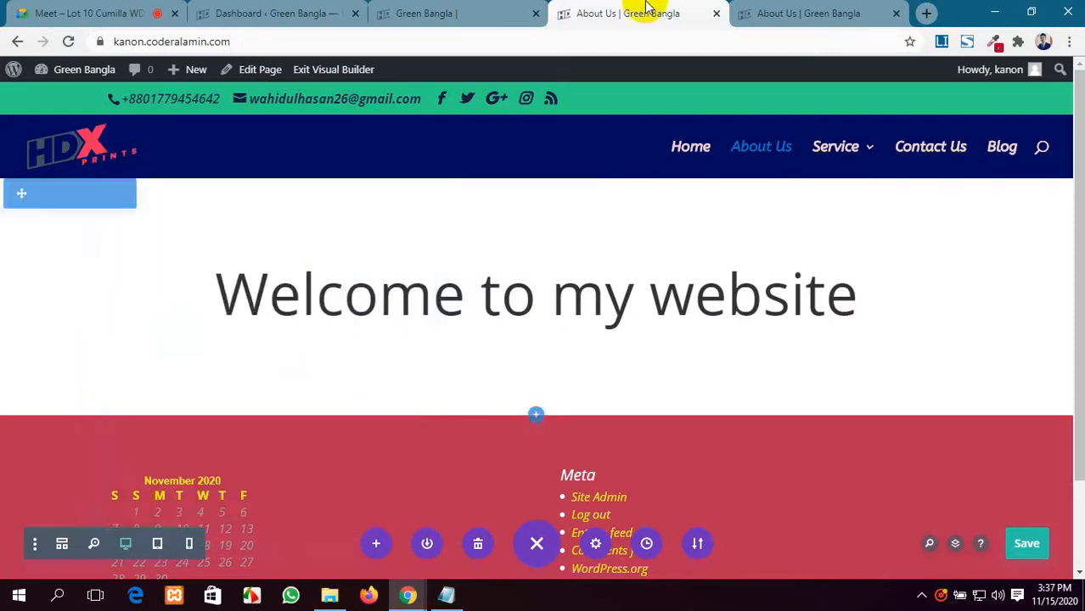
# Save the About Us page and reload its live view to check the welcome section's background.
pyautogui.click(760, 12)
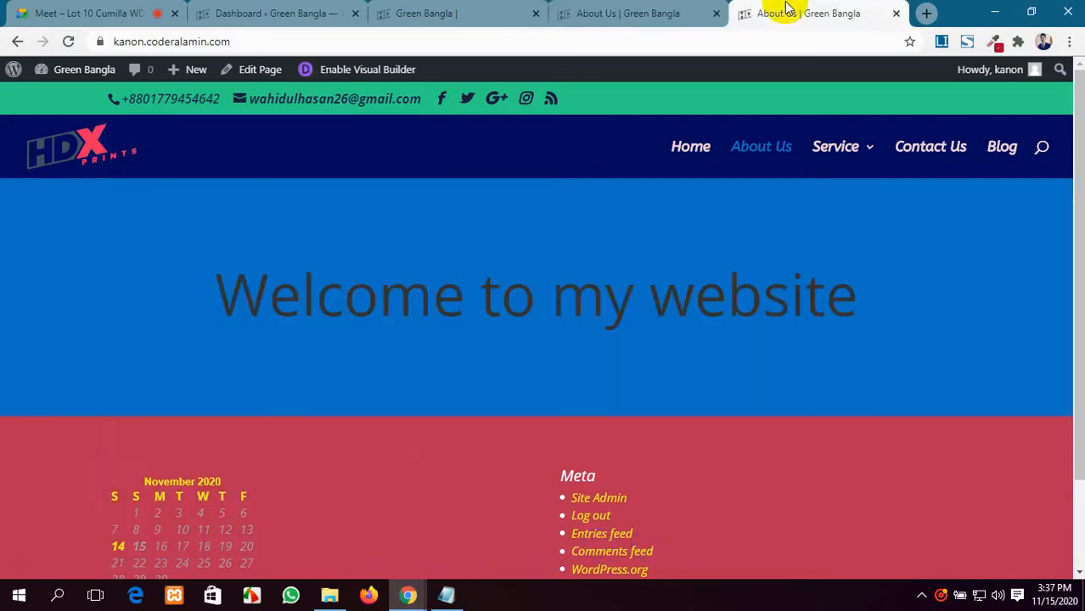
pyautogui.click(624, 12)
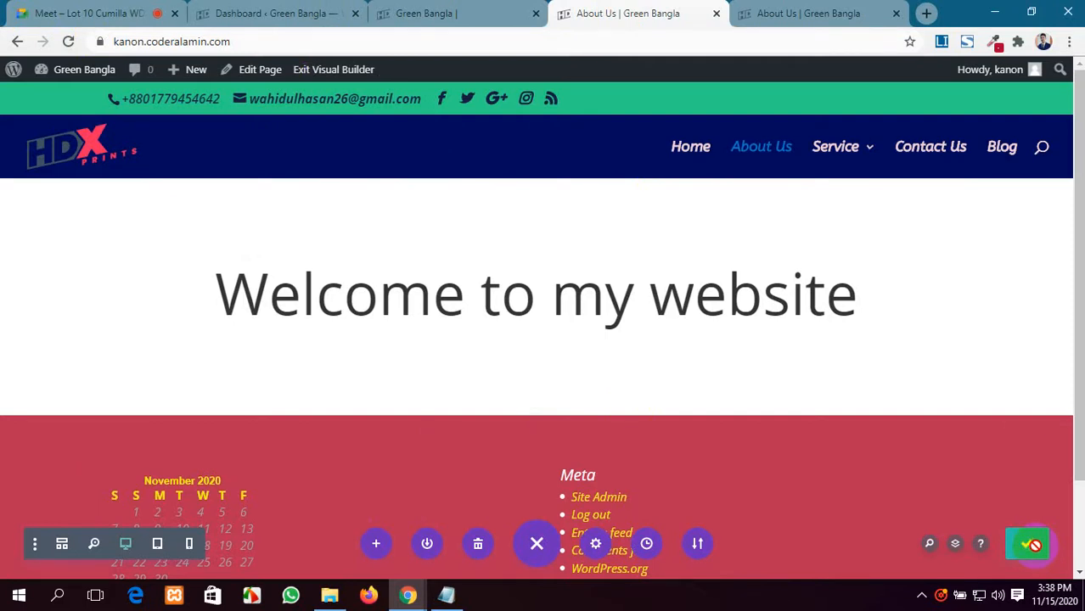
pyautogui.click(759, 13)
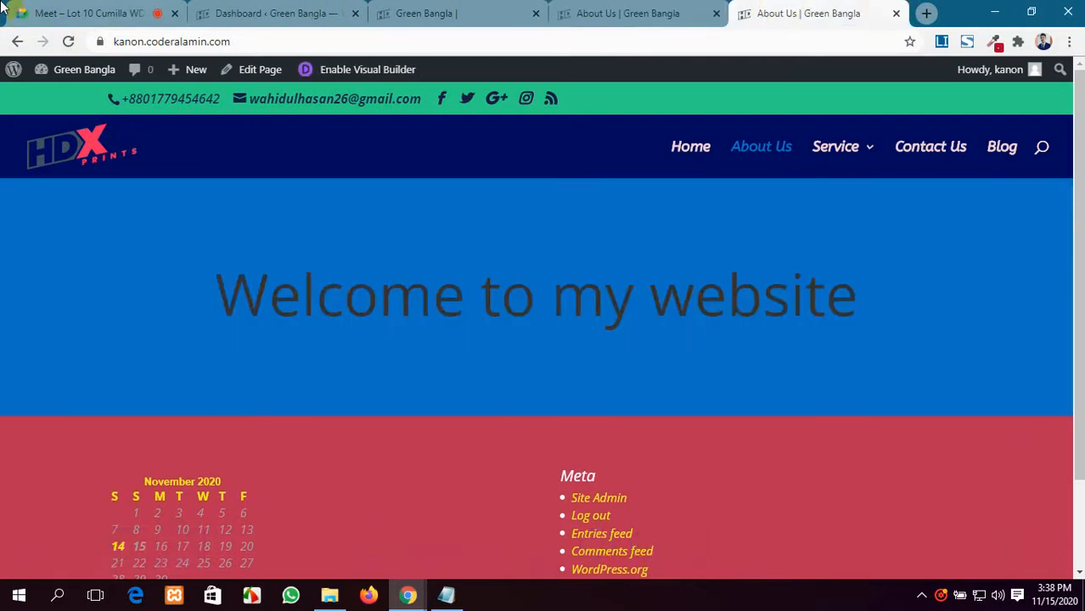
pyautogui.click(69, 42)
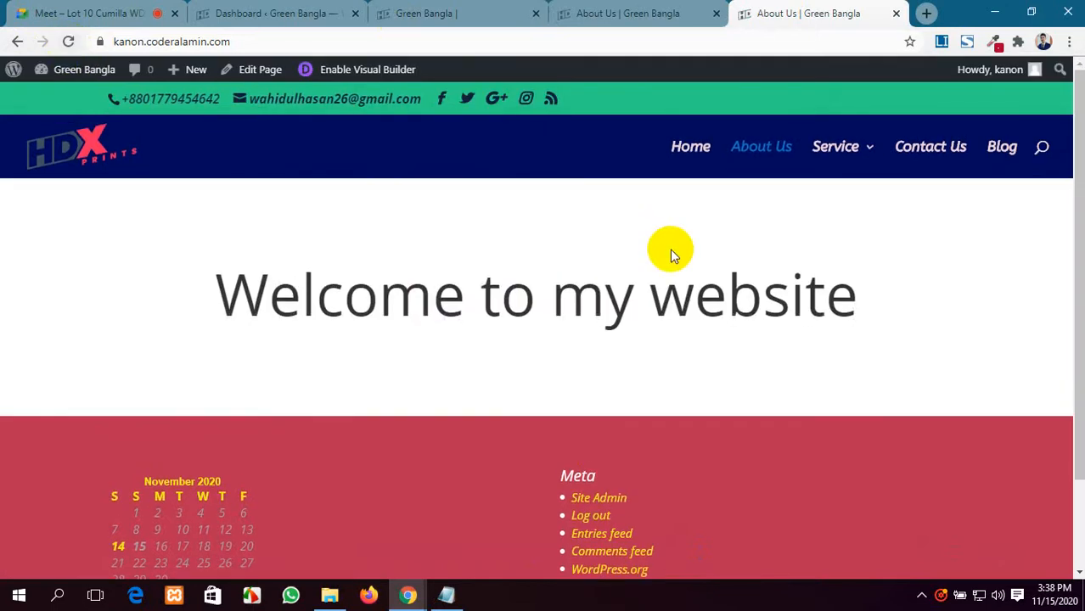
pyautogui.scroll(-3, 670, 249)
pyautogui.scroll(3, 674, 253)
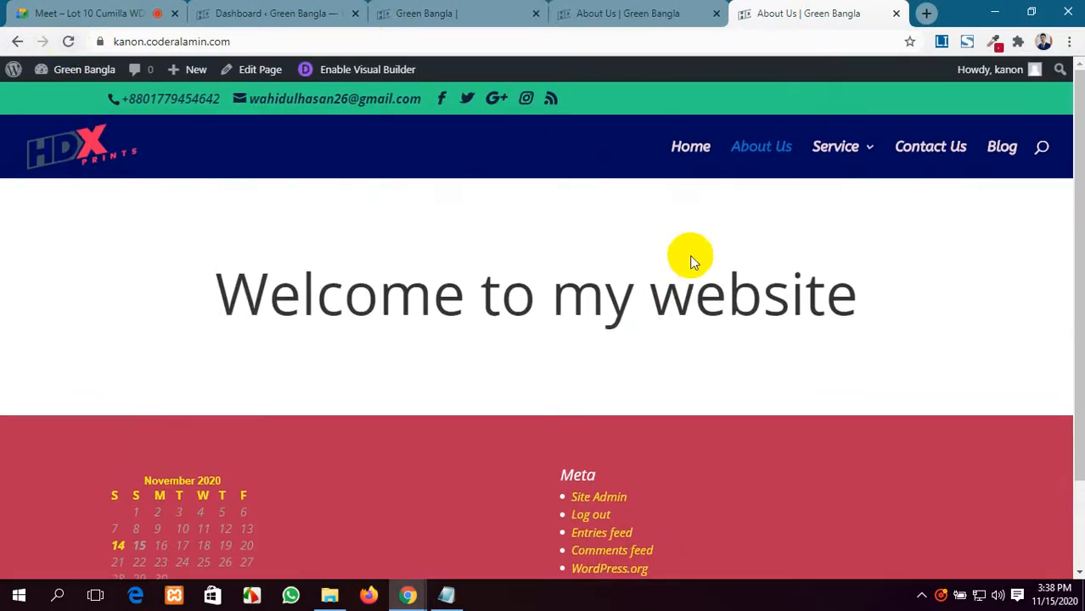
# Delete the whole welcome section without inserting a new row, and reload the live page with the saved change.
pyautogui.click(654, 14)
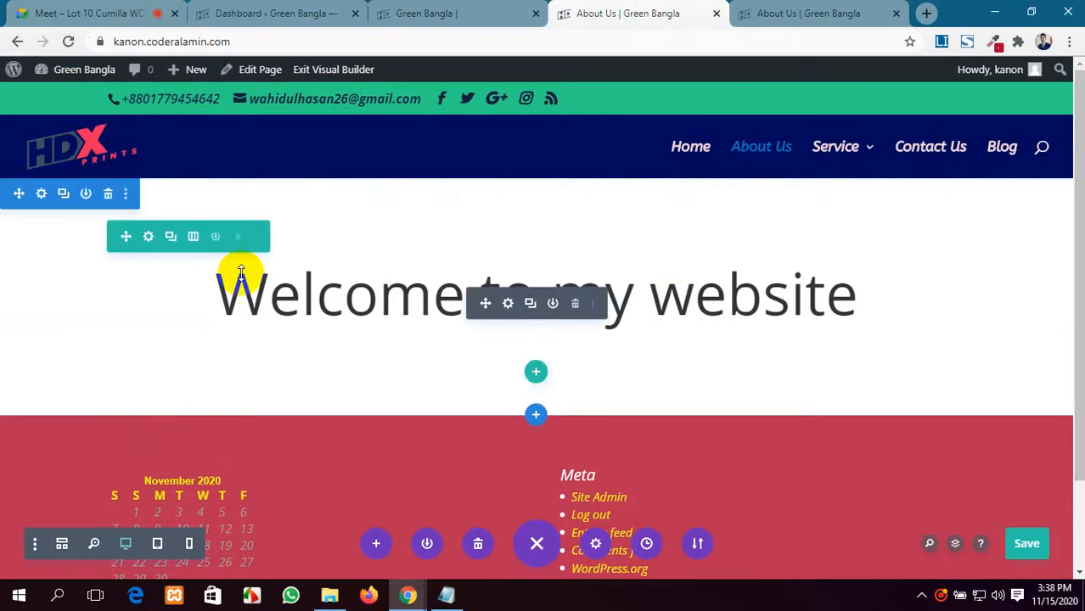
pyautogui.click(107, 193)
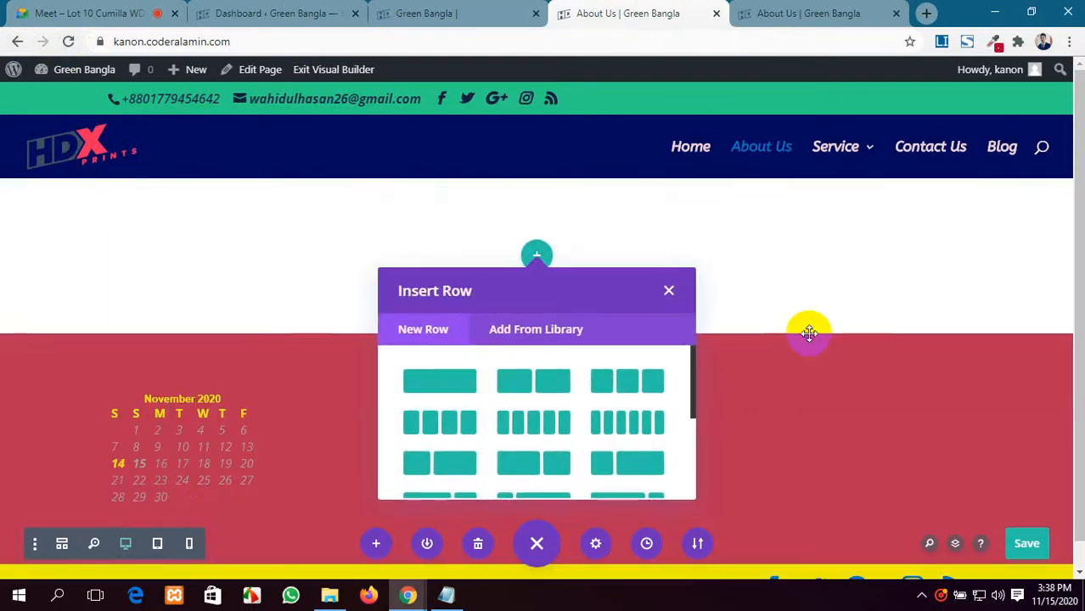
pyautogui.click(661, 293)
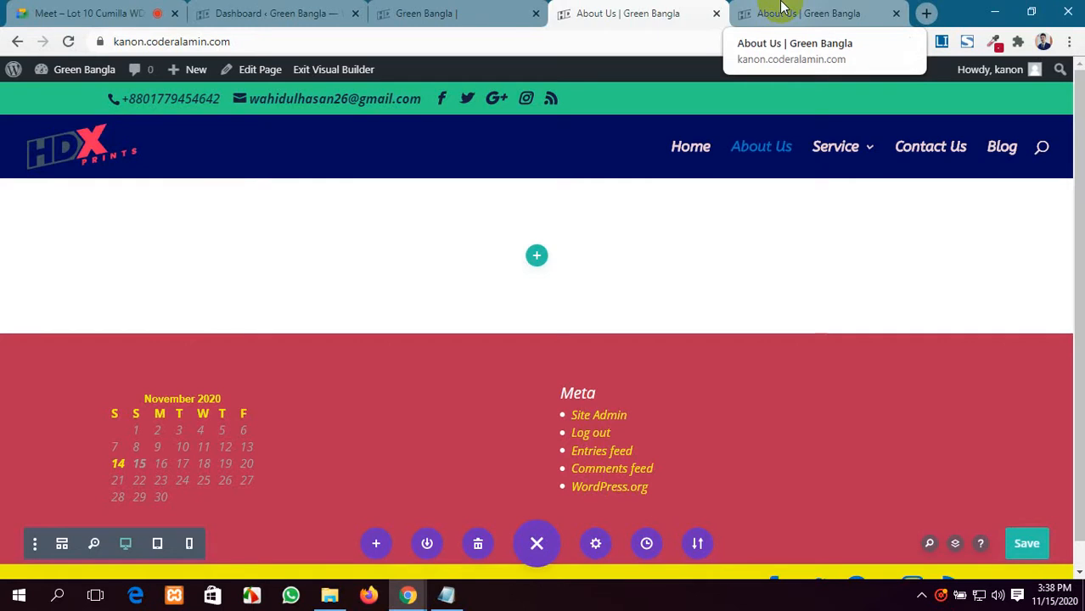
pyautogui.click(781, 9)
pyautogui.click(69, 42)
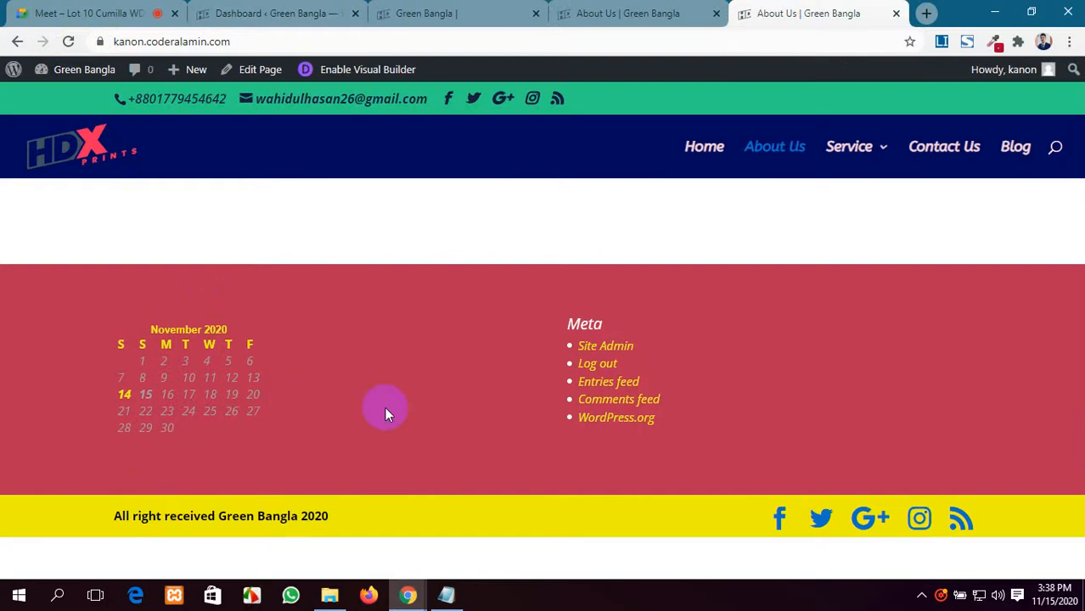
# Look over the Home page from the Recent Work section up to the hero banner.
pyautogui.click(411, 8)
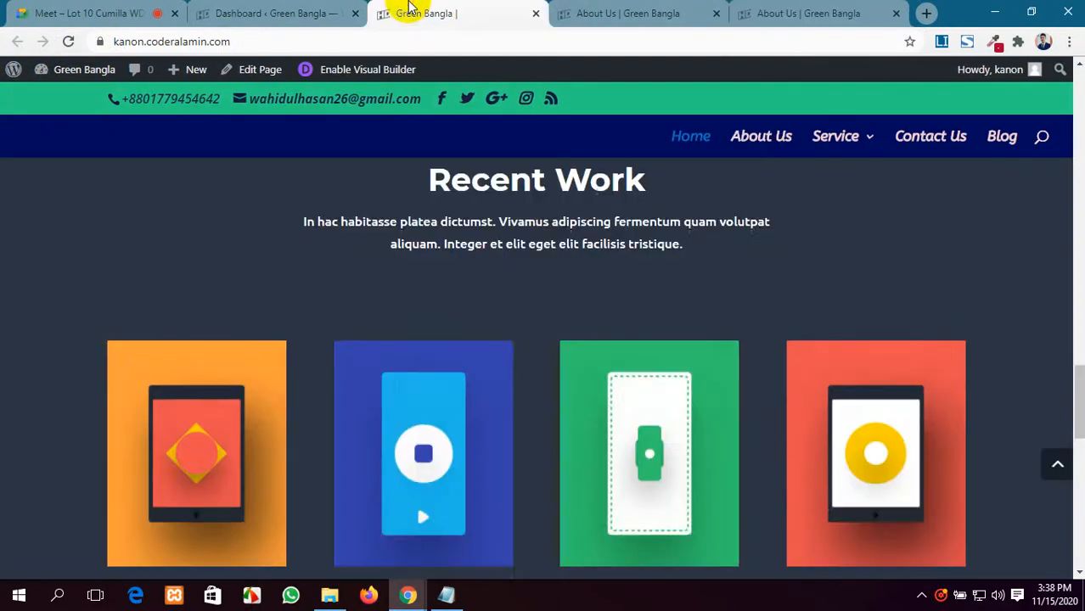
pyautogui.scroll(6, 499, 414)
pyautogui.scroll(8, 497, 412)
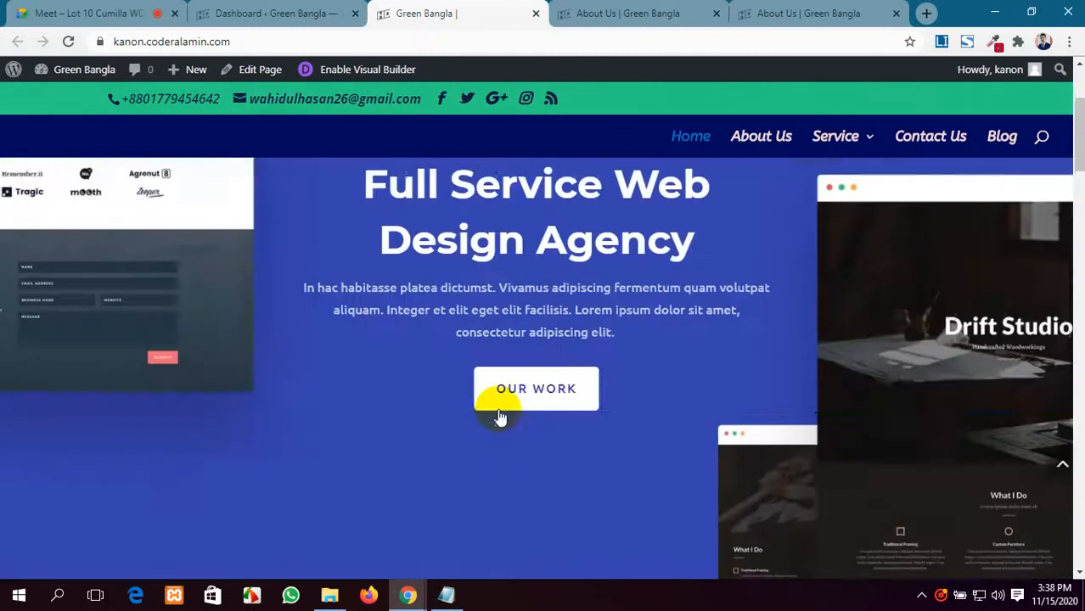
pyautogui.scroll(-3, 51, 318)
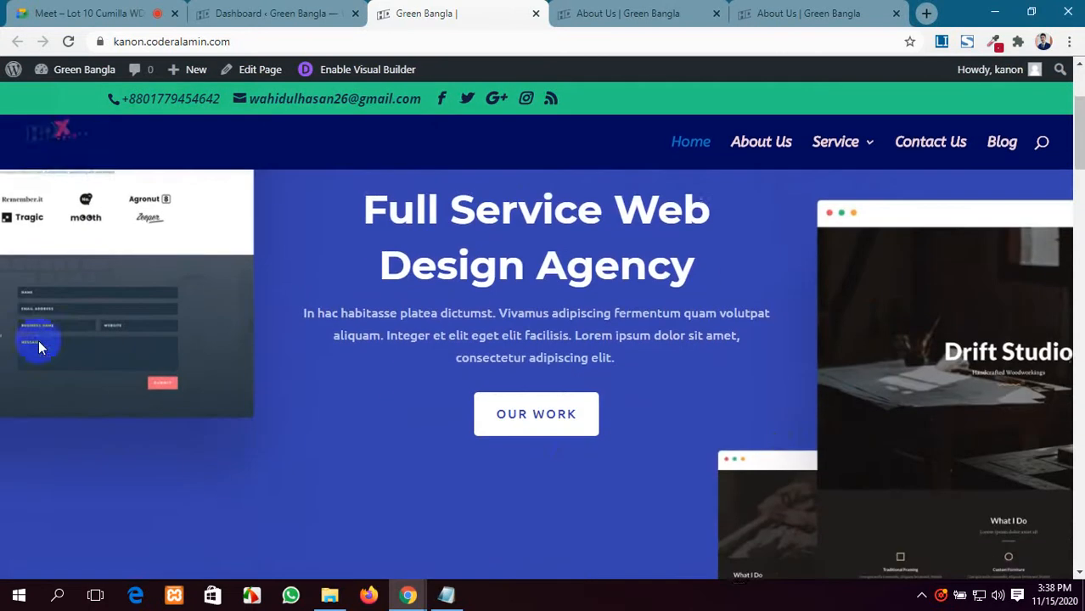
pyautogui.scroll(2, 305, 429)
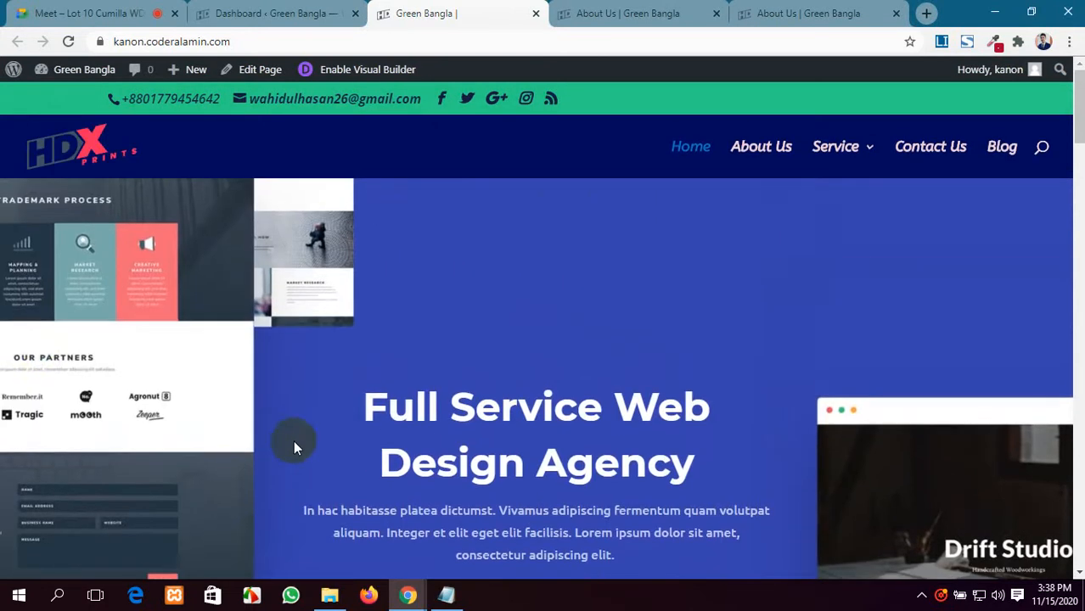
# Close the About Us builder tab and open the WordPress list of all pages in a new tab beside the Home page's tab.
pyautogui.click(586, 12)
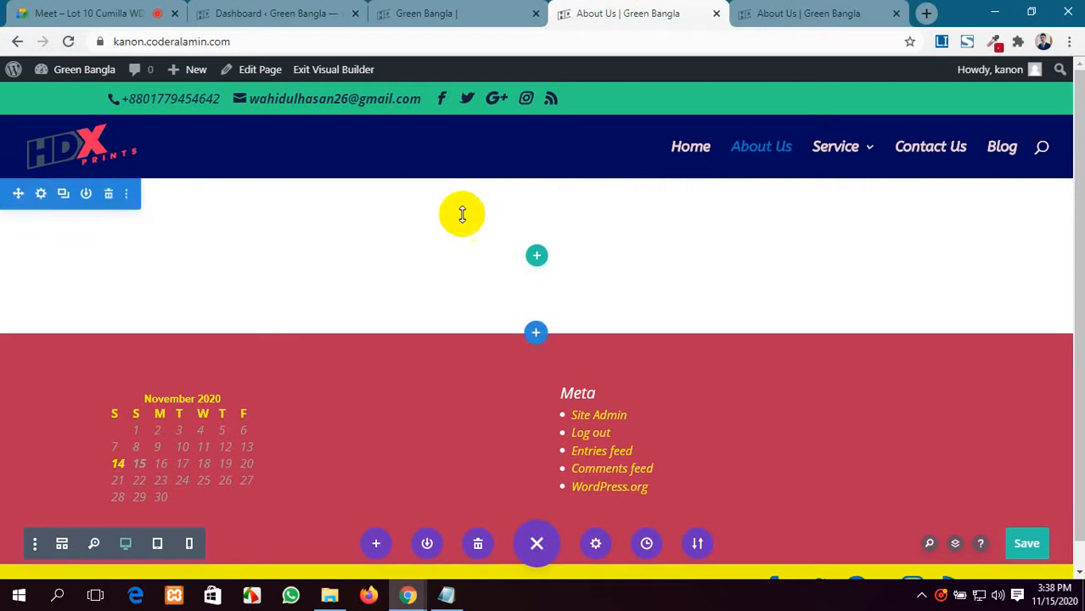
pyautogui.click(717, 15)
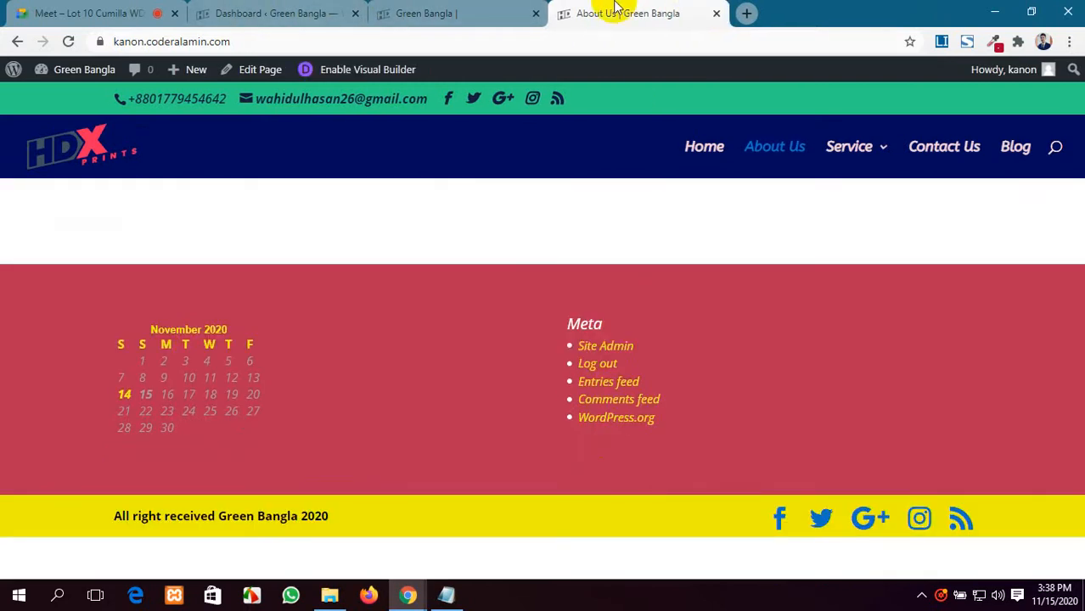
pyautogui.click(441, 13)
pyautogui.click(225, 13)
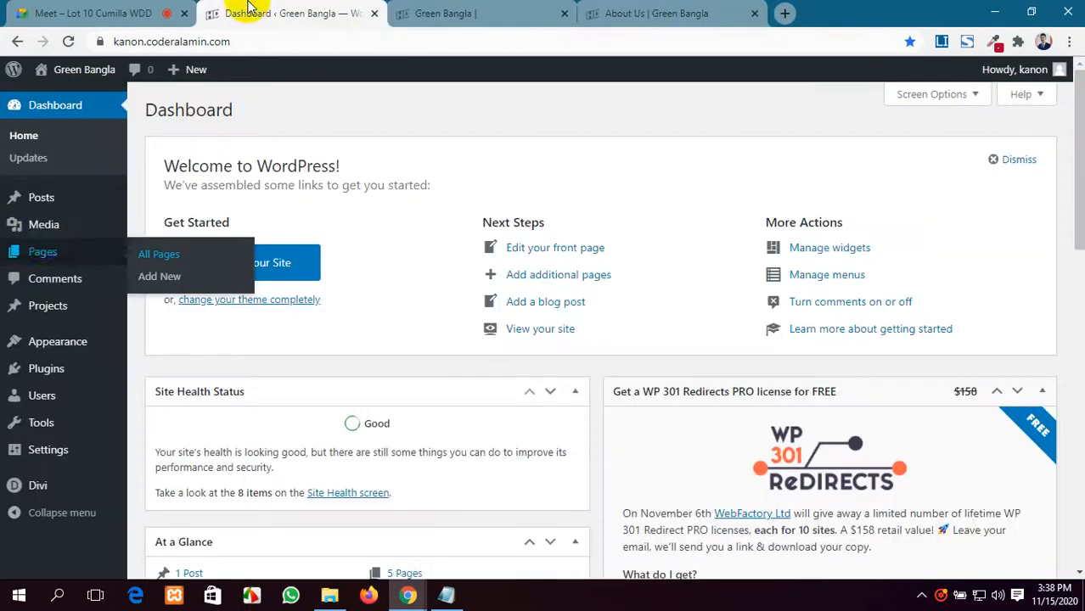
pyautogui.middleClick(162, 259)
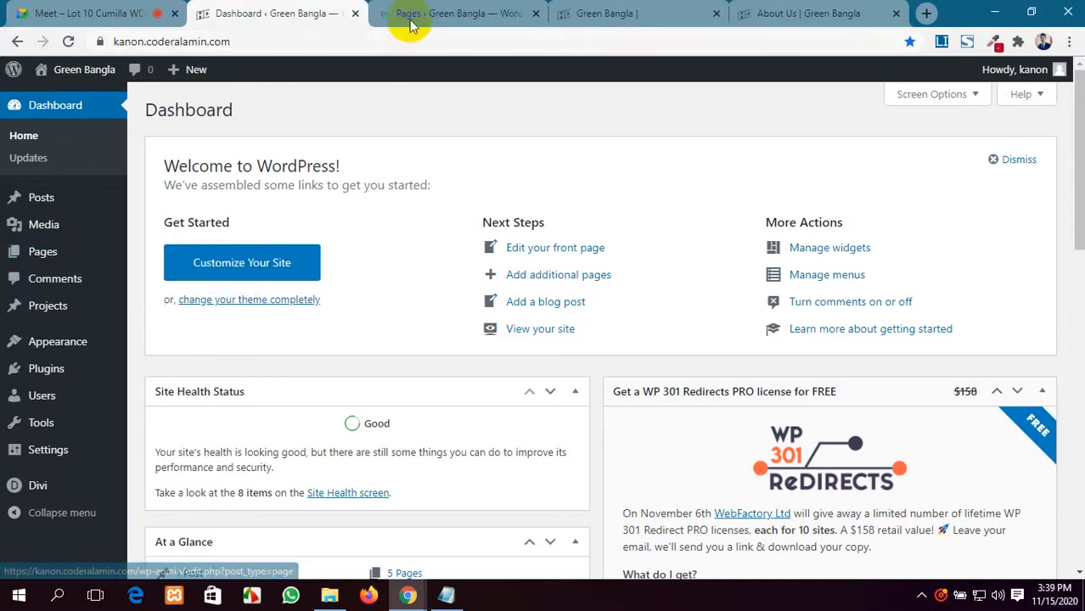
pyautogui.moveTo(411, 19); pyautogui.dragTo(574, 11)
# Open the About Us page for editing and launch it in the Divi Builder.
pyautogui.moveTo(182, 246)
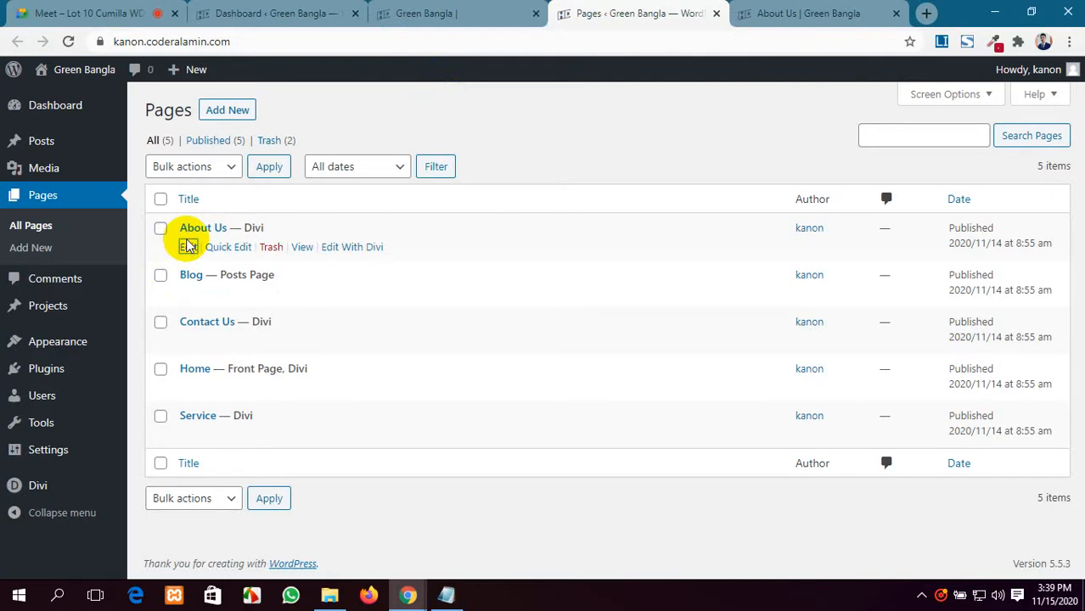
pyautogui.click(188, 246)
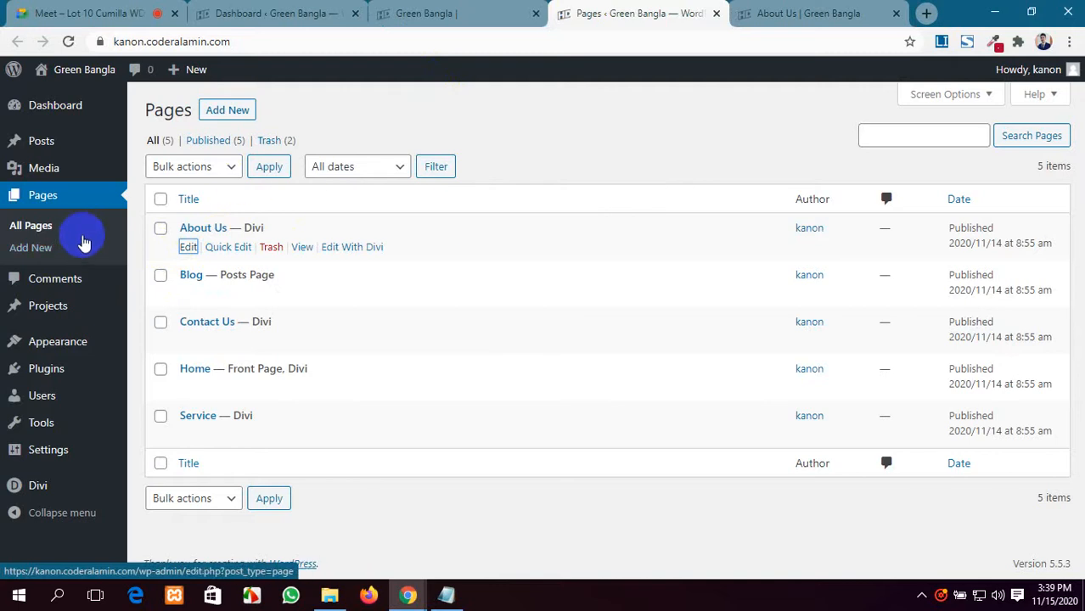
pyautogui.click(188, 248)
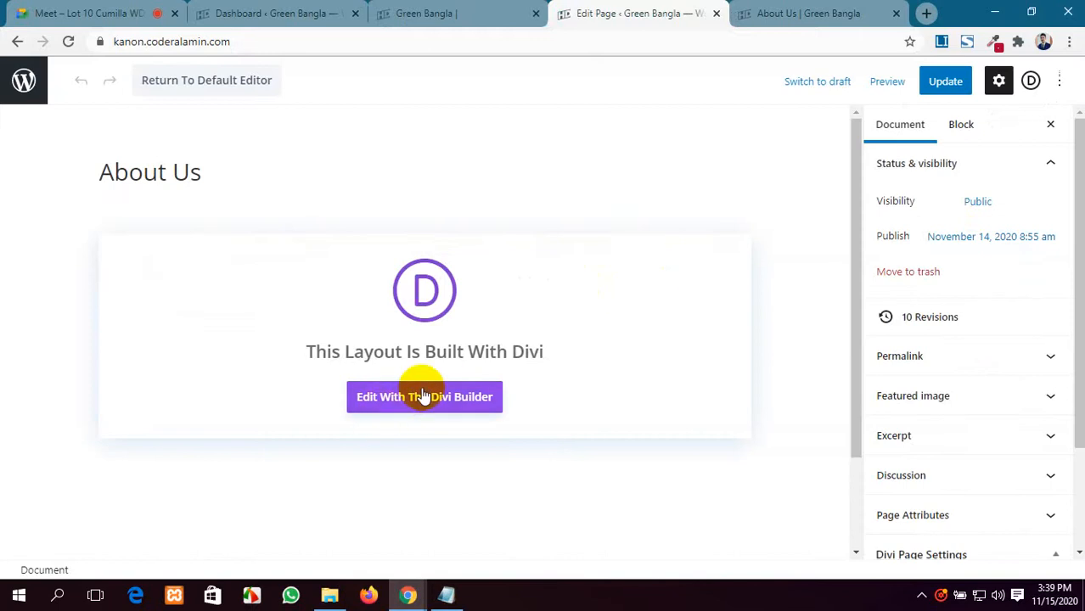
pyautogui.click(423, 397)
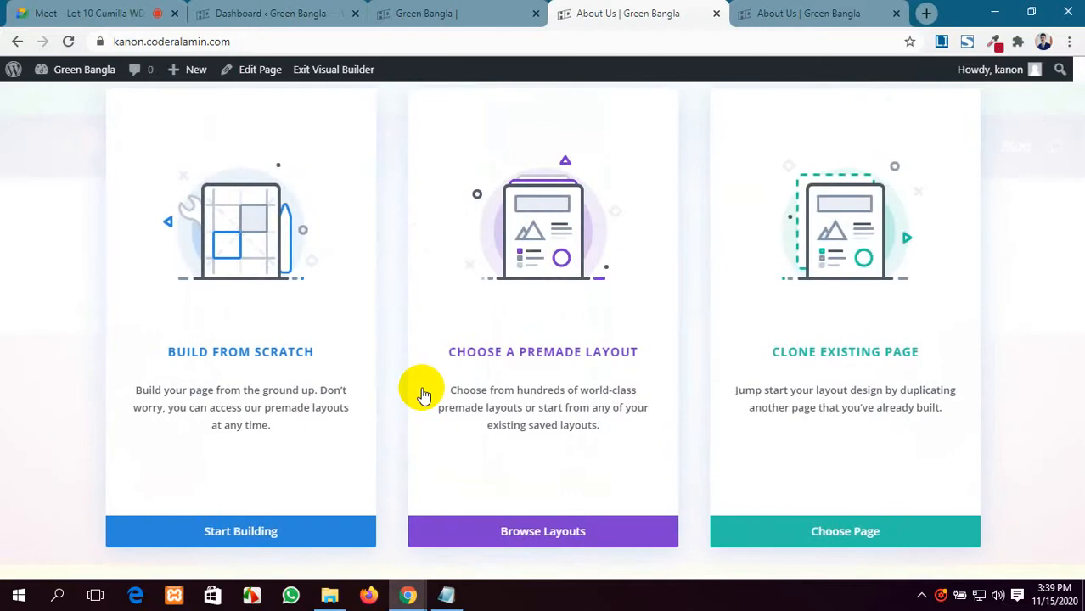
pyautogui.click(44, 9)
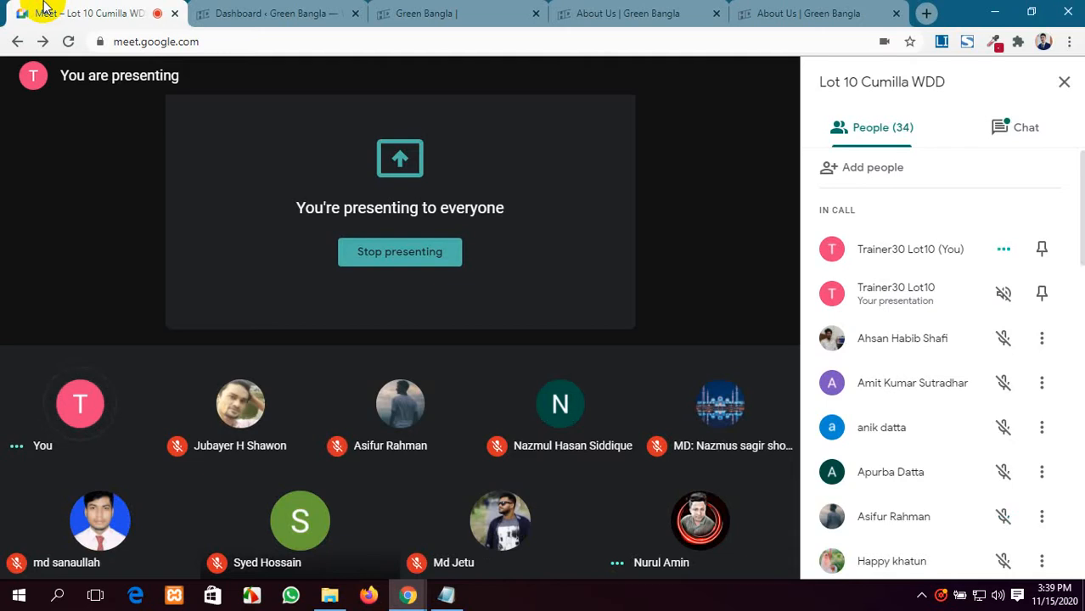
pyautogui.click(671, 13)
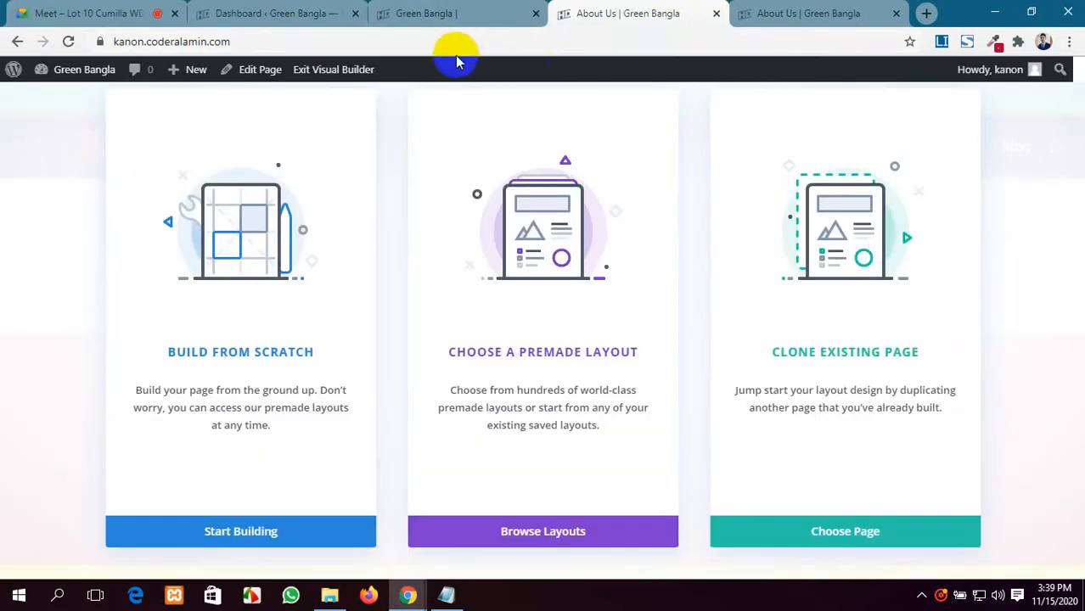
pyautogui.click(469, 13)
pyautogui.click(607, 13)
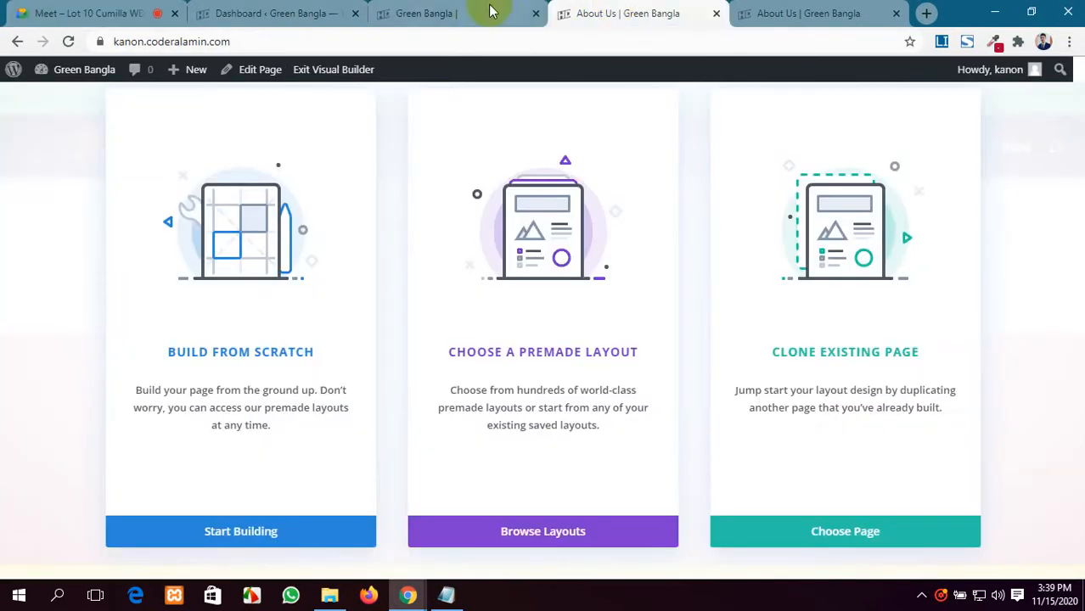
pyautogui.click(457, 7)
pyautogui.click(607, 13)
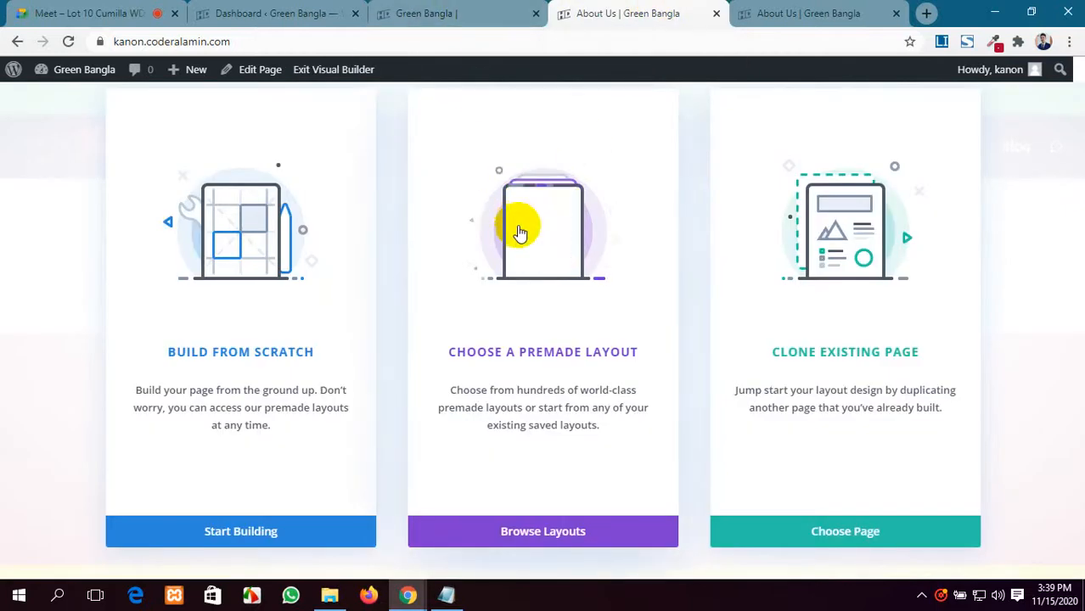
# Start building the About Us page from scratch and insert a single-column row in its empty section.
pyautogui.click(242, 535)
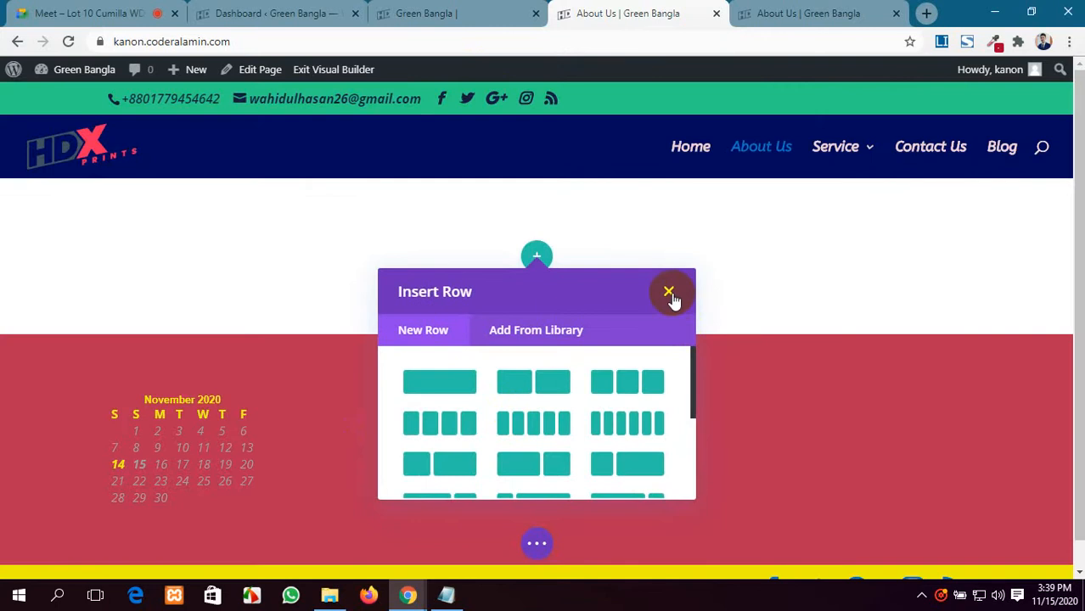
pyautogui.click(669, 292)
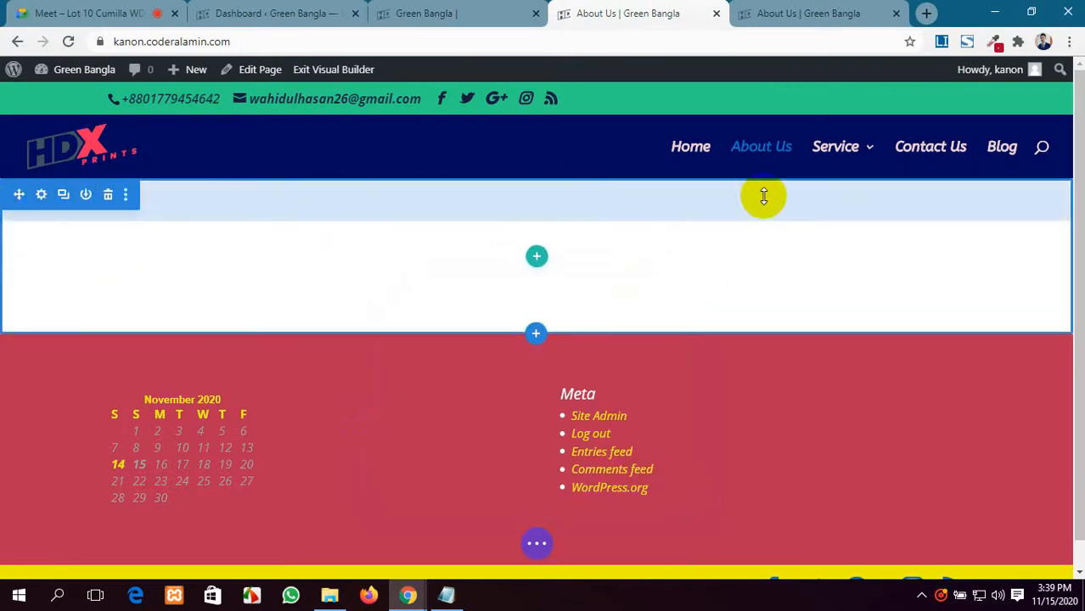
pyautogui.click(536, 256)
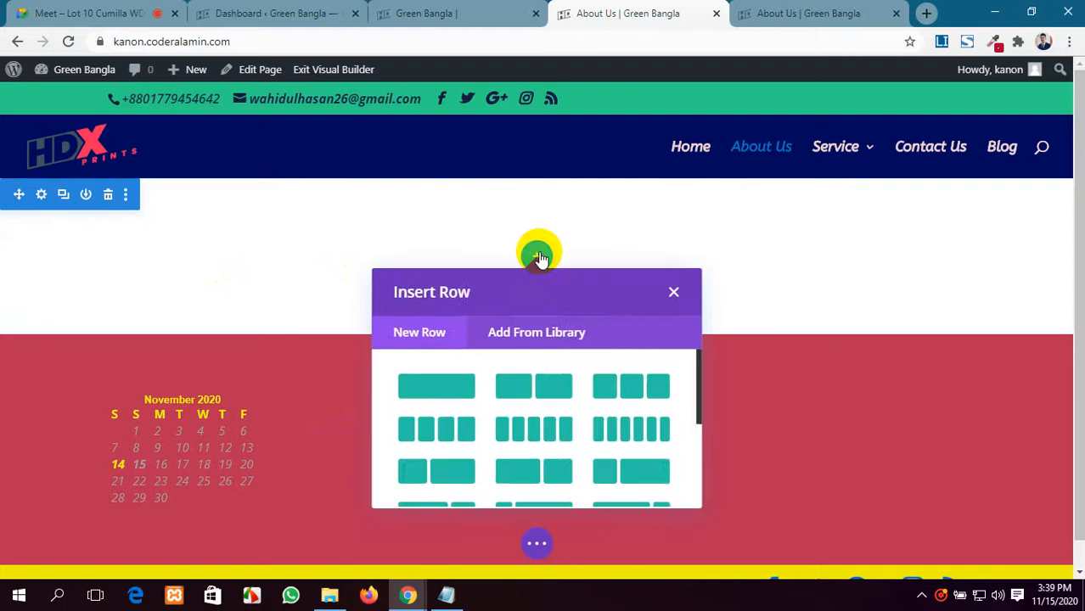
pyautogui.click(450, 395)
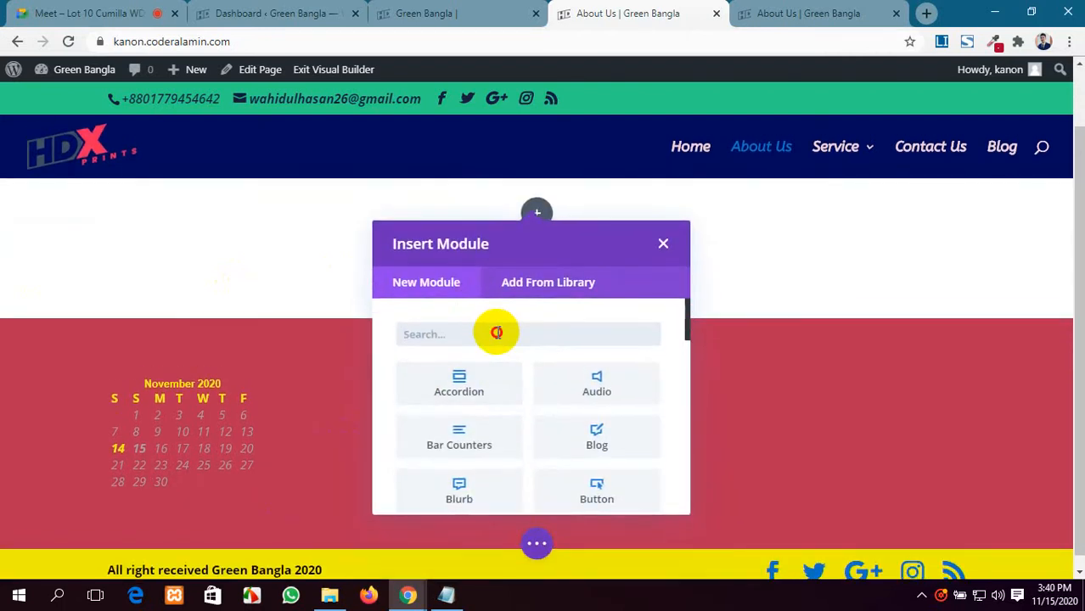
# Add a Text module to the new row and cut out its placeholder body text.
pyautogui.scroll(-1, 496, 332)
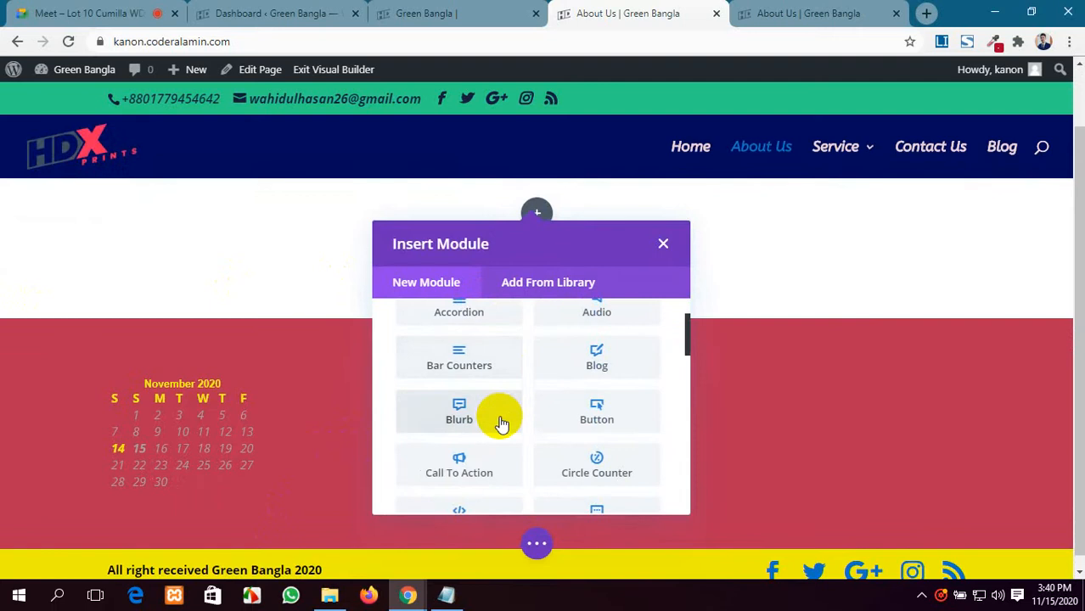
pyautogui.scroll(-2, 501, 420)
pyautogui.scroll(3, 501, 422)
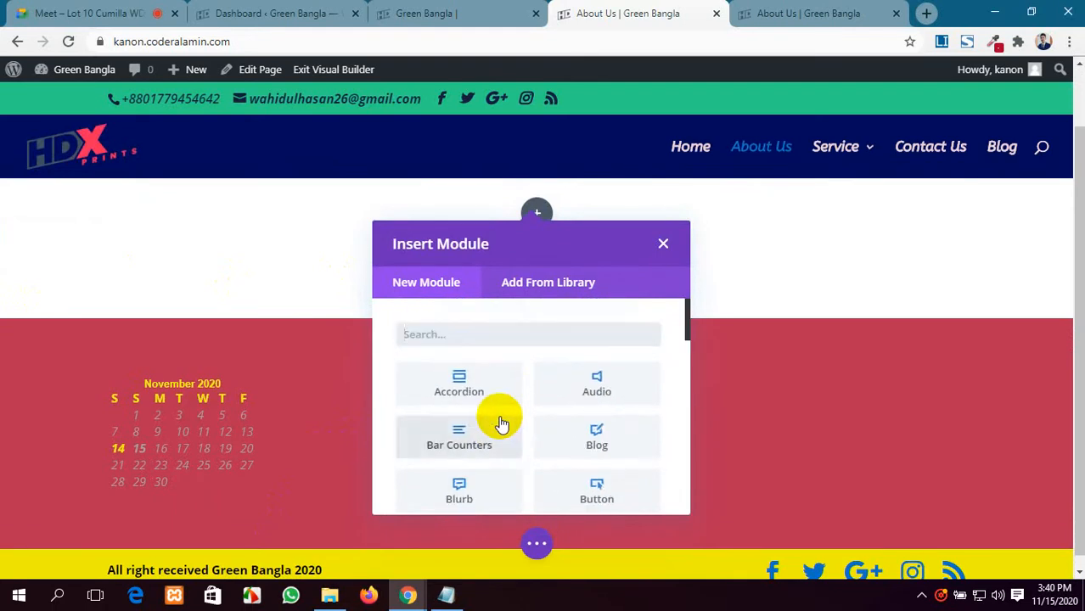
pyautogui.write('te')
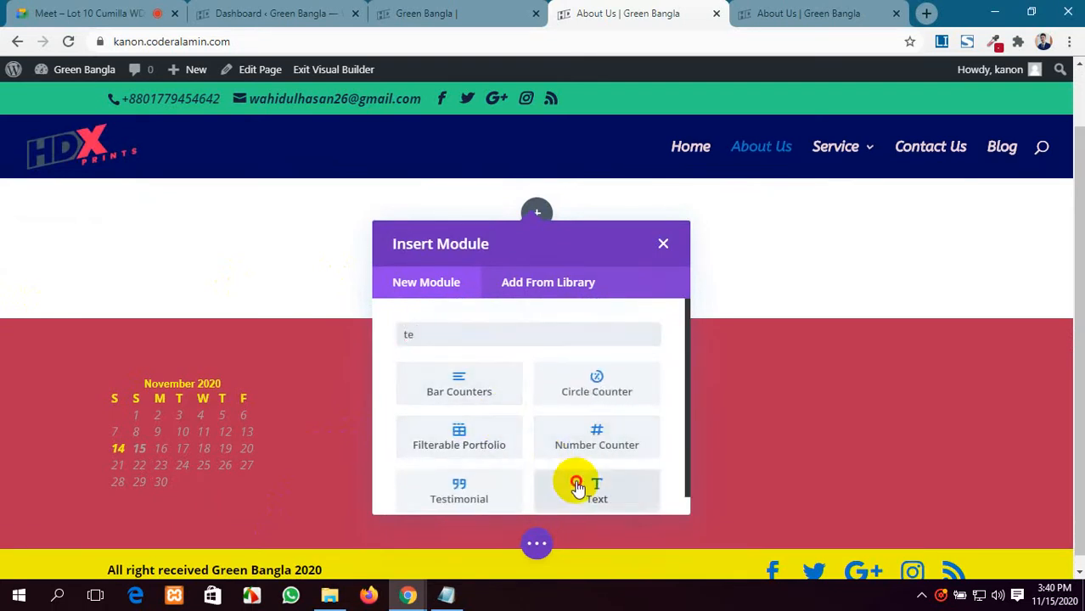
pyautogui.click(577, 483)
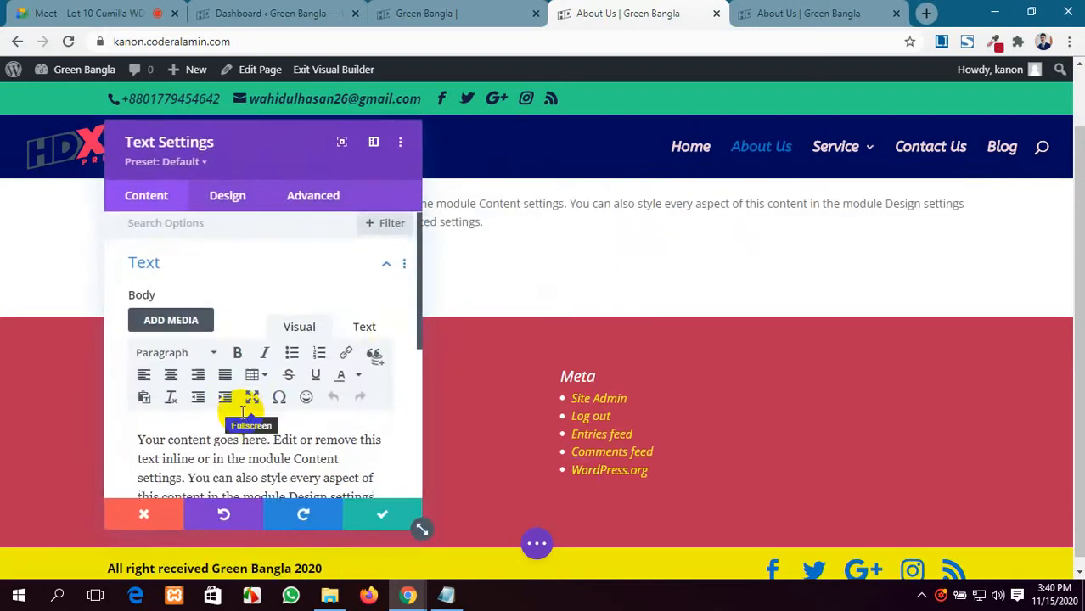
pyautogui.scroll(-2, 255, 395)
pyautogui.click(312, 386)
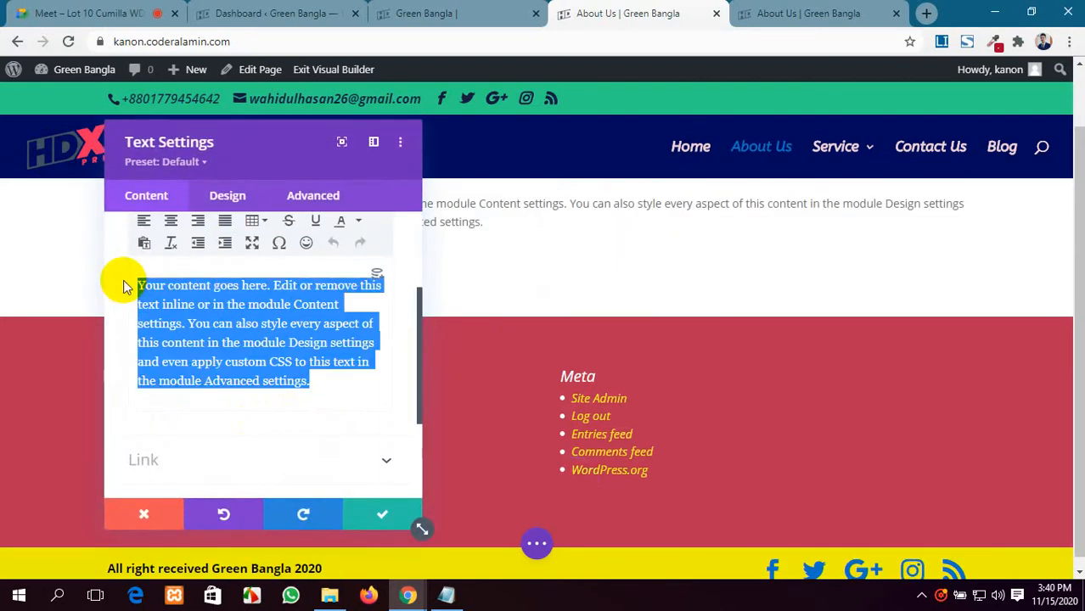
pyautogui.hotkey('ctrl', 'x')
# Copy the heading "Full Service Web Design Agency" from the Home page's hero banner.
pyautogui.click(353, 10)
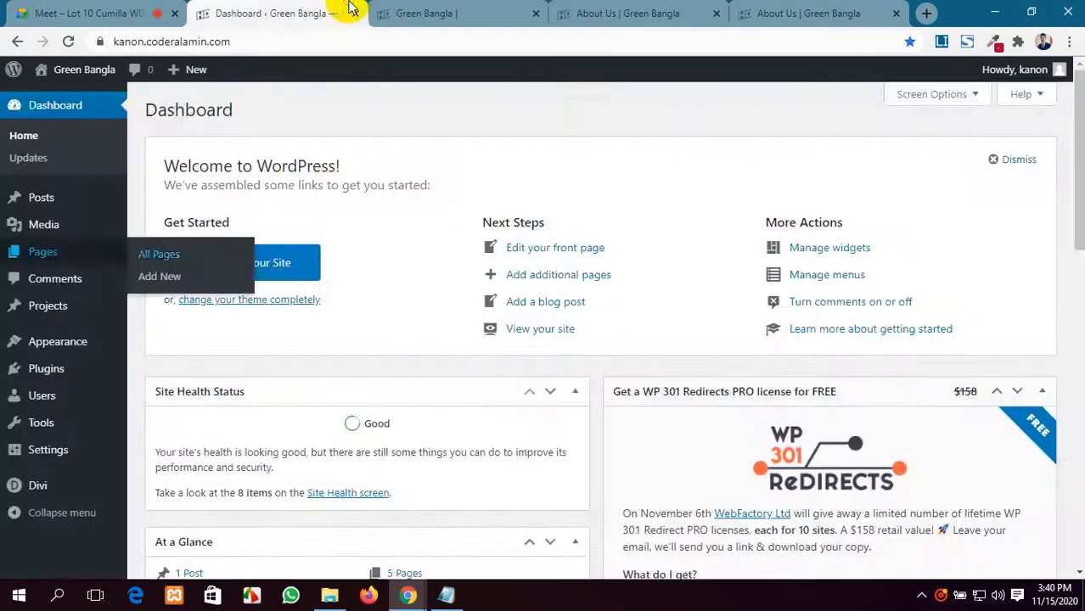
pyautogui.click(465, 10)
pyautogui.scroll(-1, 526, 346)
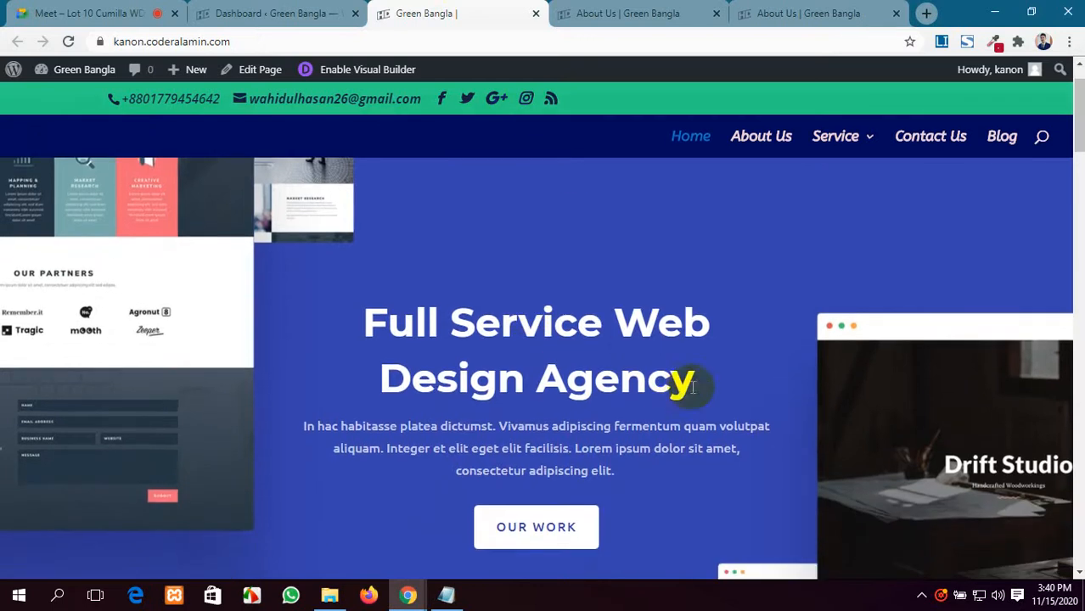
pyautogui.moveTo(692, 382); pyautogui.dragTo(376, 323)
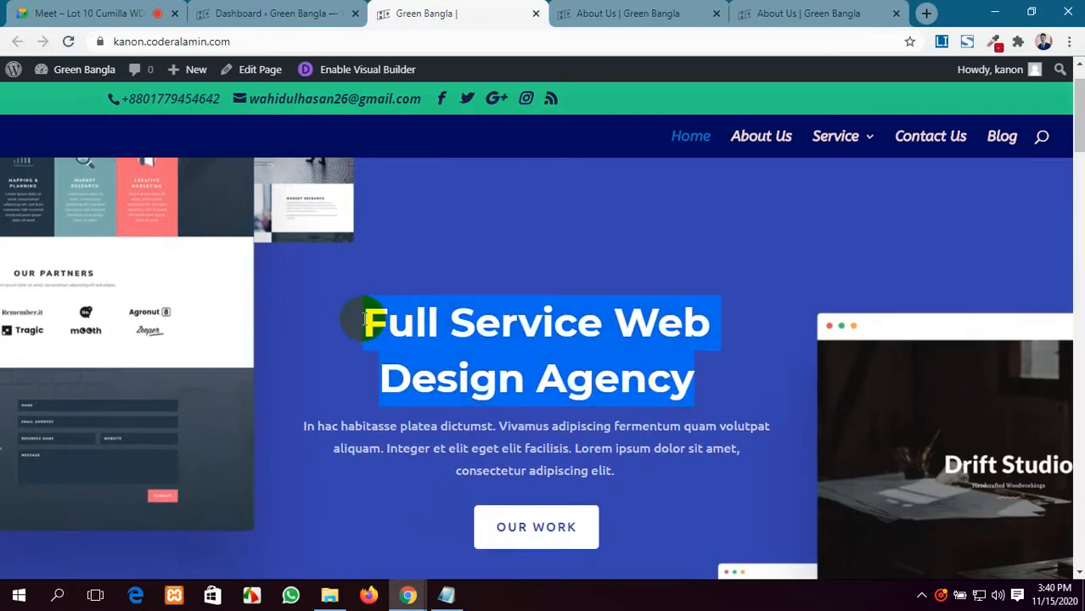
# Admit the waiting participant to the Google Meet call and return to the About Us page being edited.
pyautogui.click(148, 8)
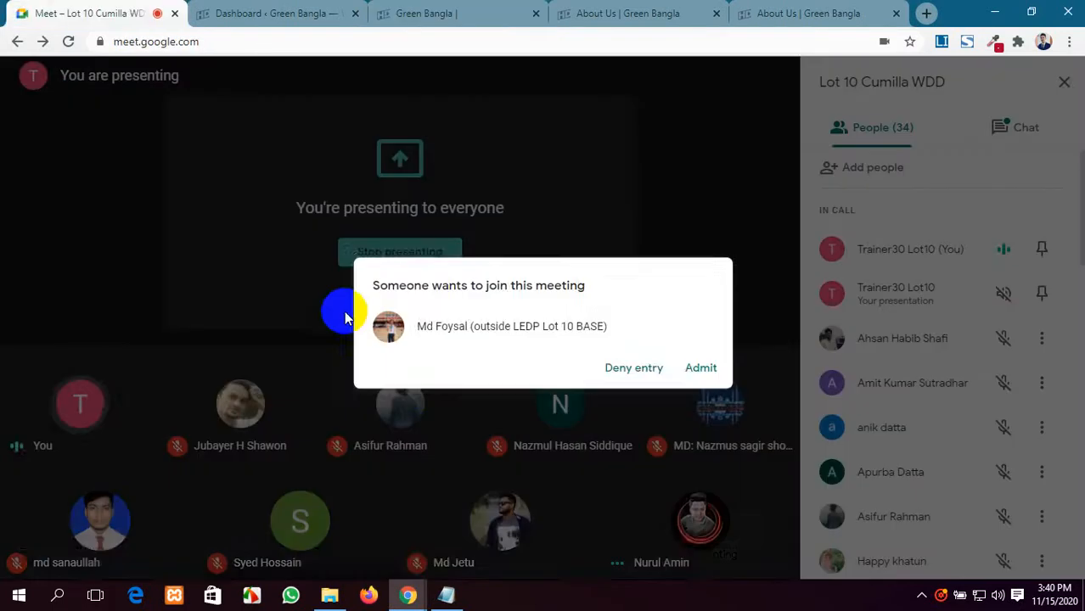
pyautogui.click(701, 365)
pyautogui.click(654, 12)
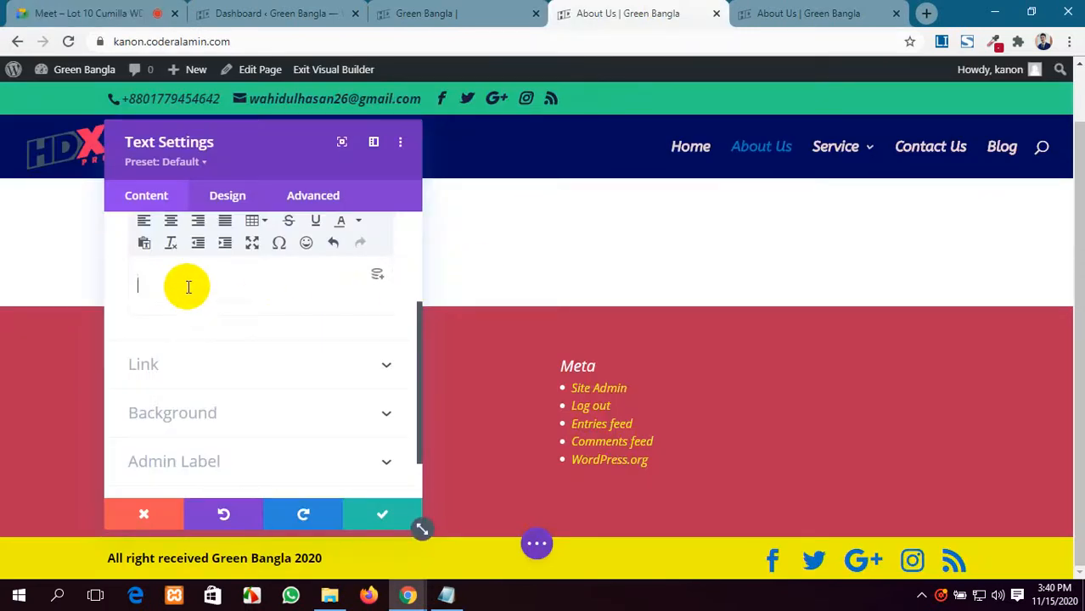
# Paste the copied heading "Full Service Web Design Agency" into the text module's body and centre it.
pyautogui.hotkey('ctrl', 'v')
pyautogui.scroll(2, 219, 332)
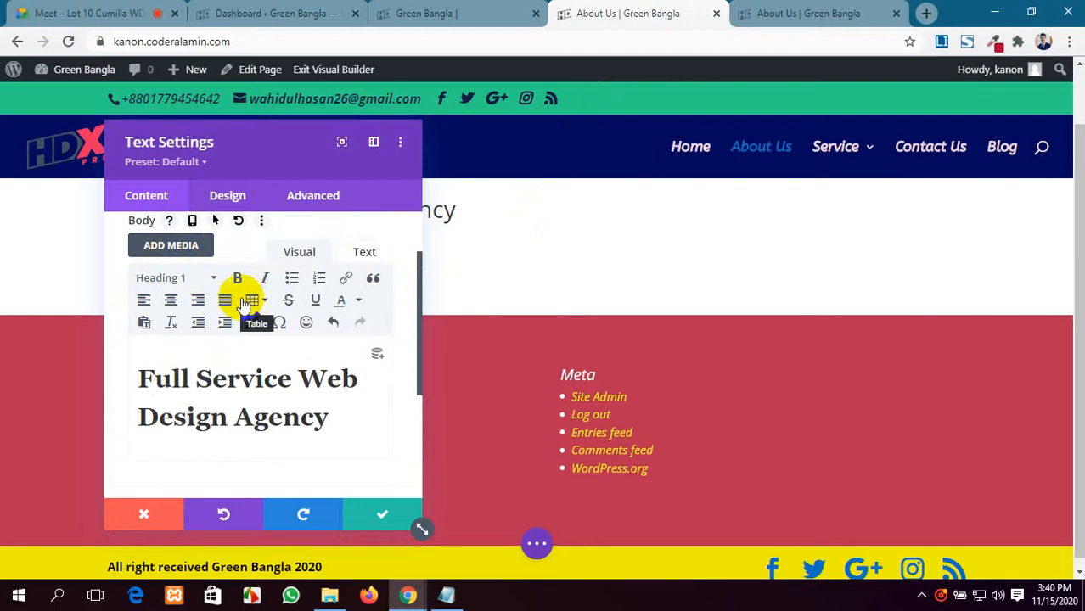
pyautogui.hotkey('ctrl', 'a')
pyautogui.click(169, 299)
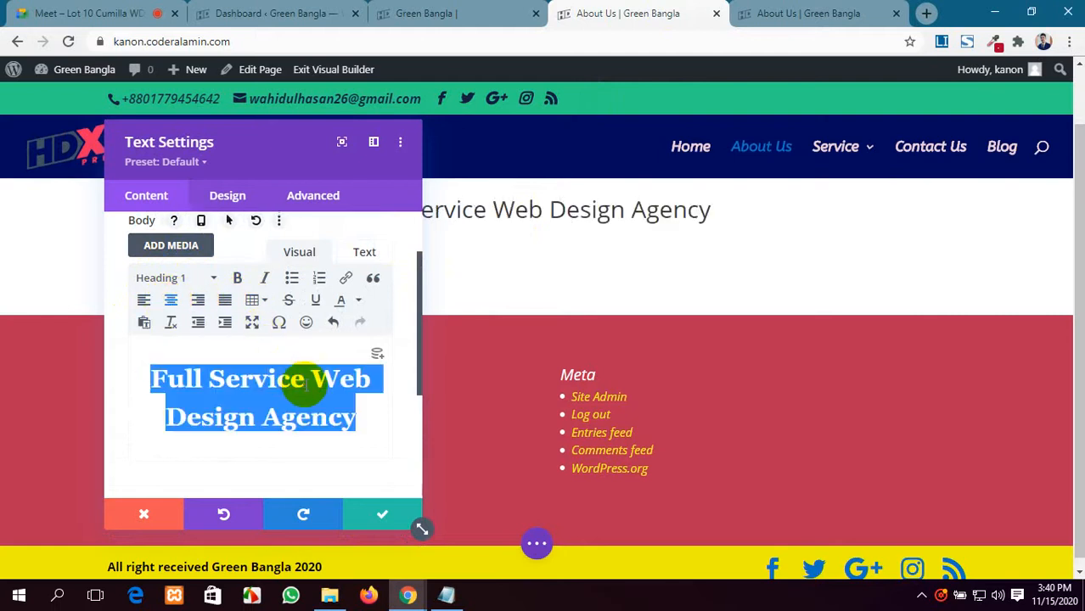
pyautogui.scroll(-2, 302, 403)
pyautogui.scroll(4, 303, 402)
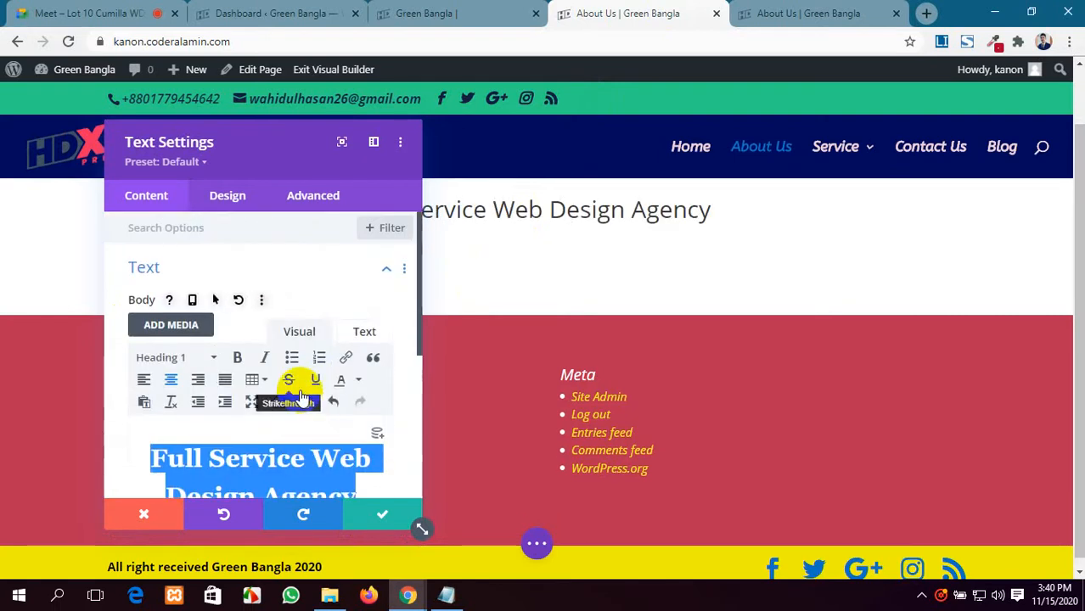
pyautogui.scroll(-4, 303, 399)
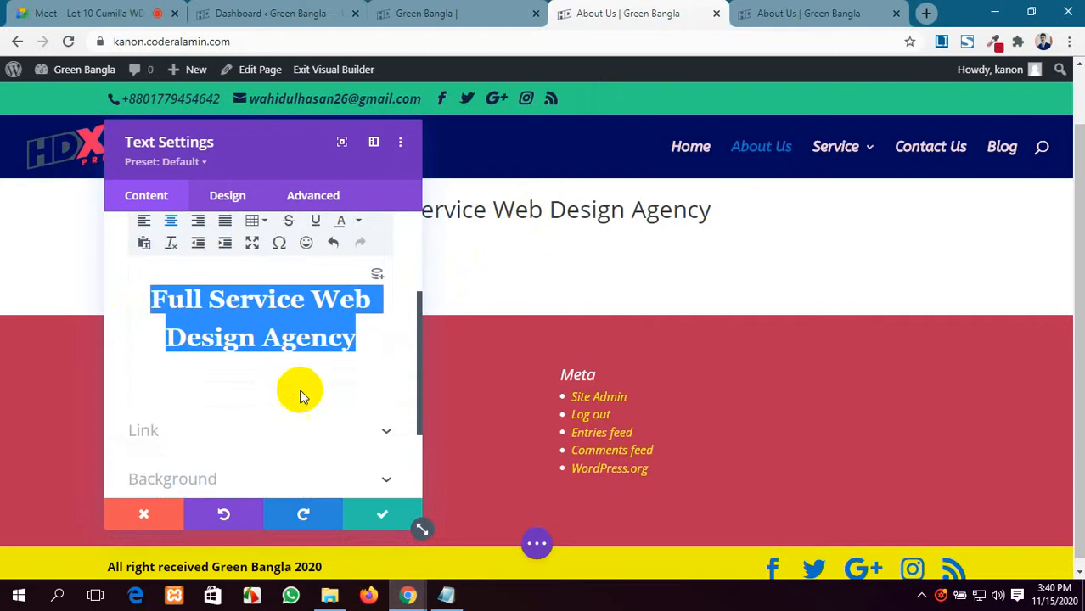
pyautogui.scroll(4, 304, 399)
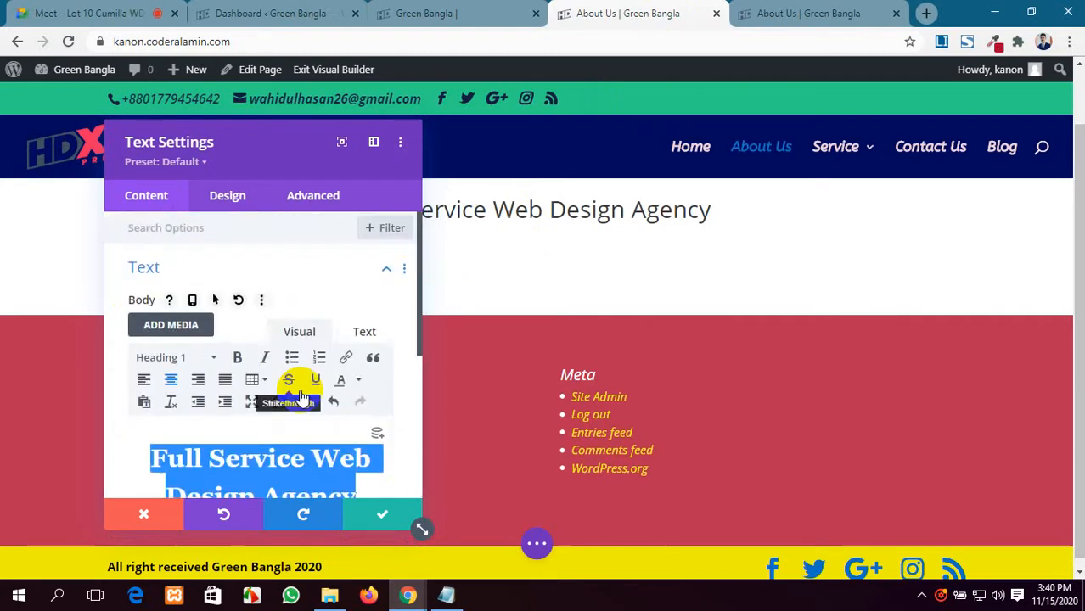
pyautogui.scroll(1, 731, 269)
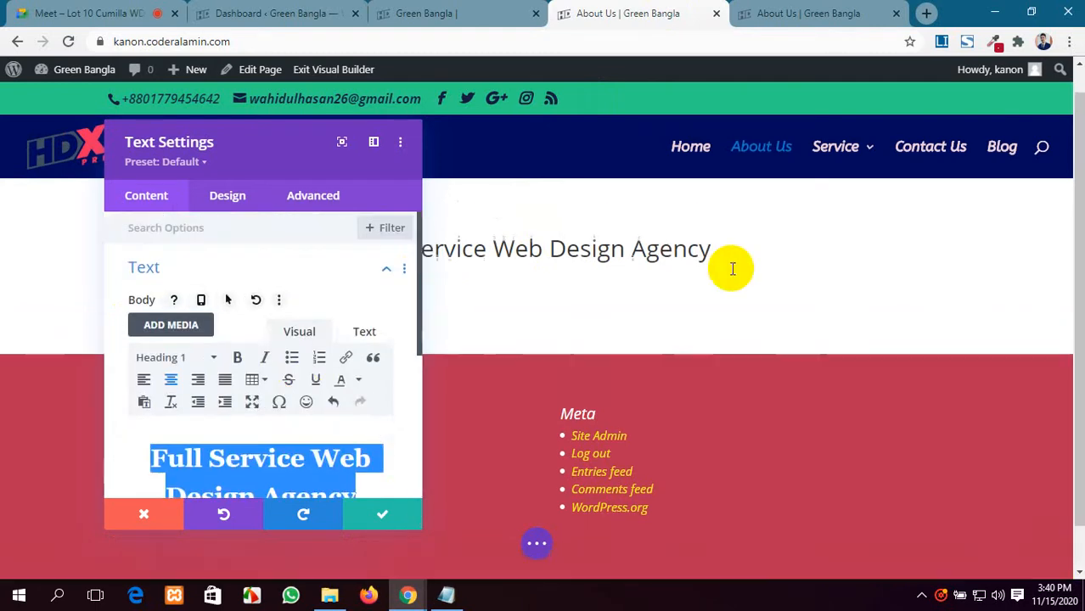
pyautogui.scroll(-1, 332, 332)
pyautogui.scroll(1, 322, 323)
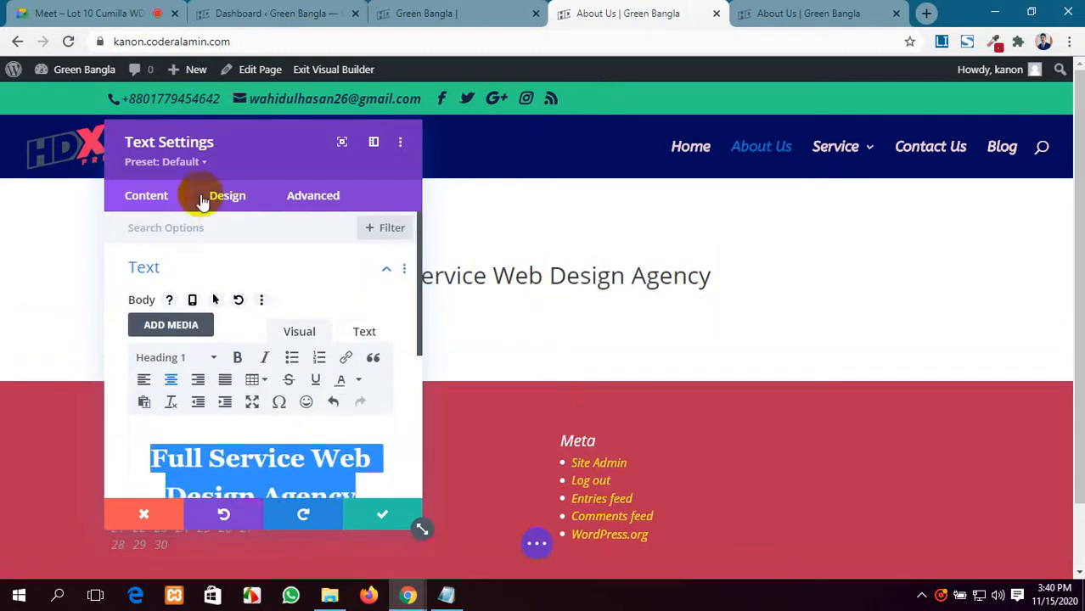
# Set the text module's heading text size to 42px and save the module settings.
pyautogui.click(227, 192)
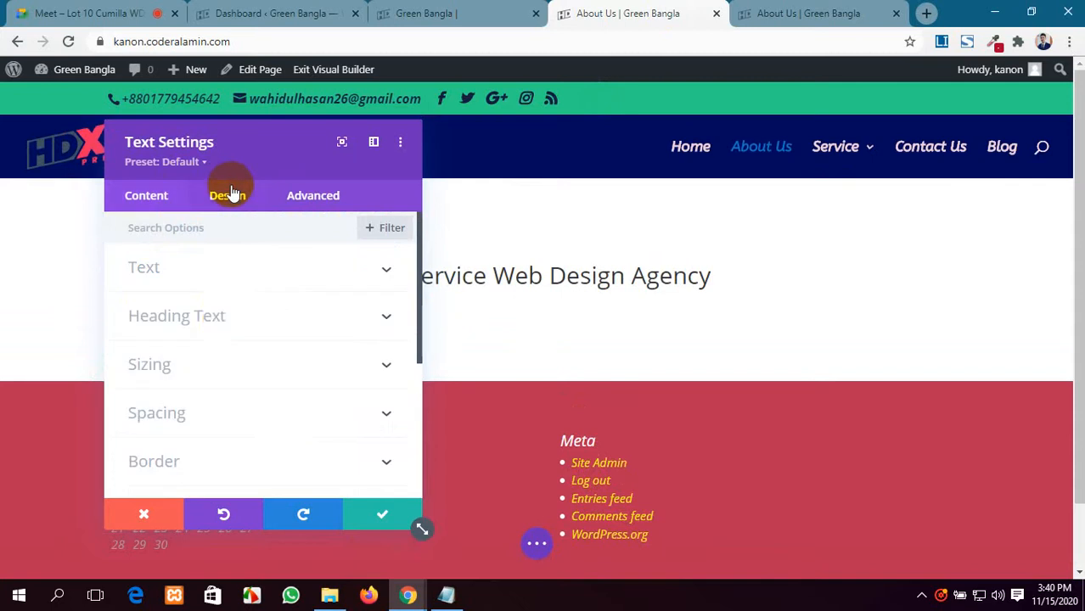
pyautogui.click(224, 318)
pyautogui.scroll(-4, 226, 321)
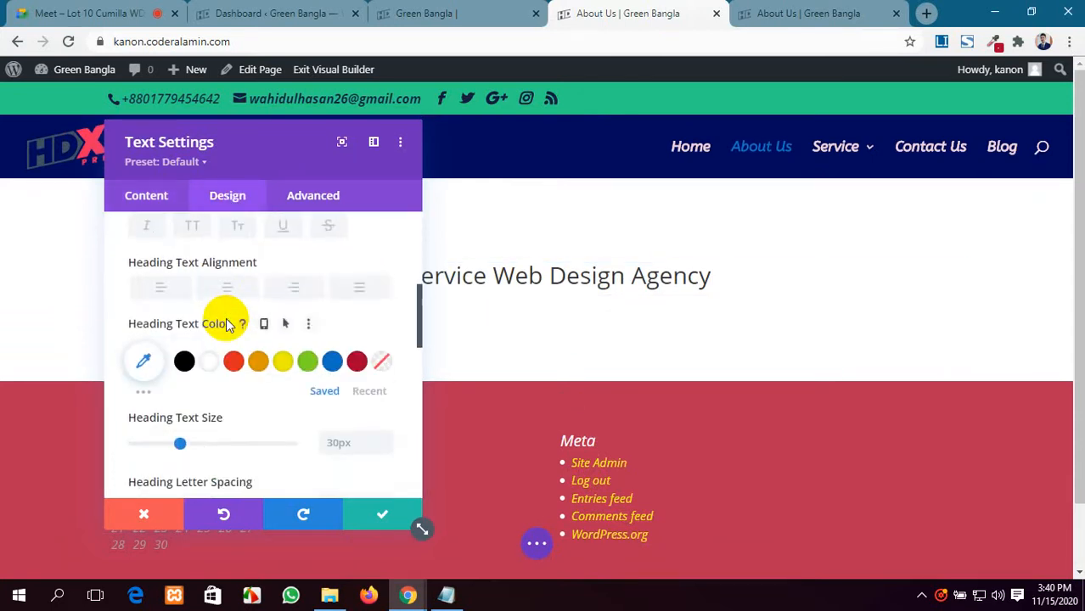
pyautogui.moveTo(184, 367)
pyautogui.mouseDown()
pyautogui.moveTo(240, 367)
pyautogui.moveTo(210, 365)
pyautogui.moveTo(201, 377)
pyautogui.mouseUp()
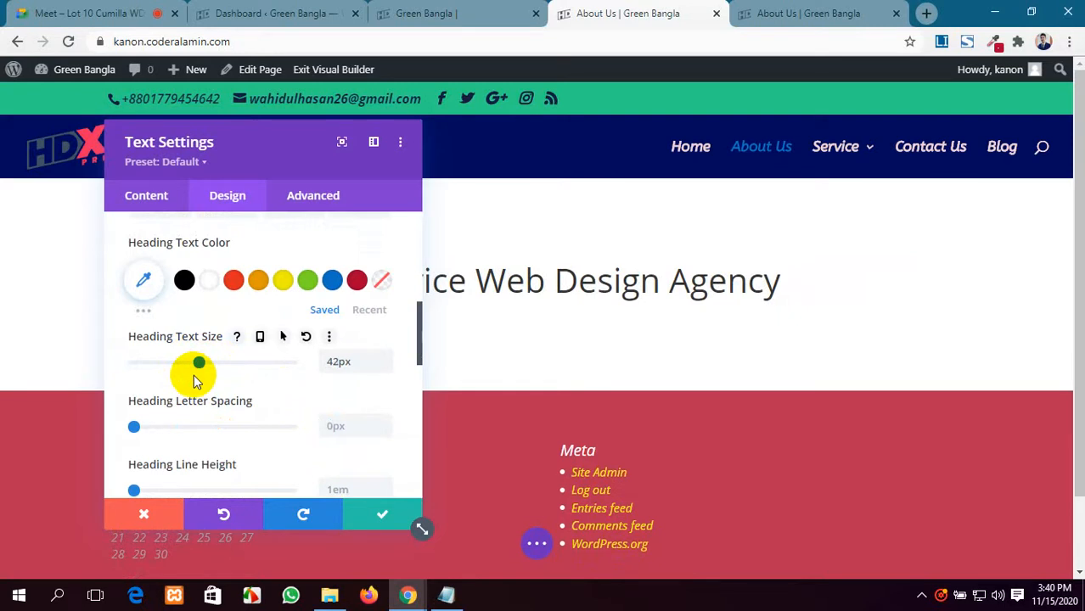
pyautogui.scroll(-5, 370, 441)
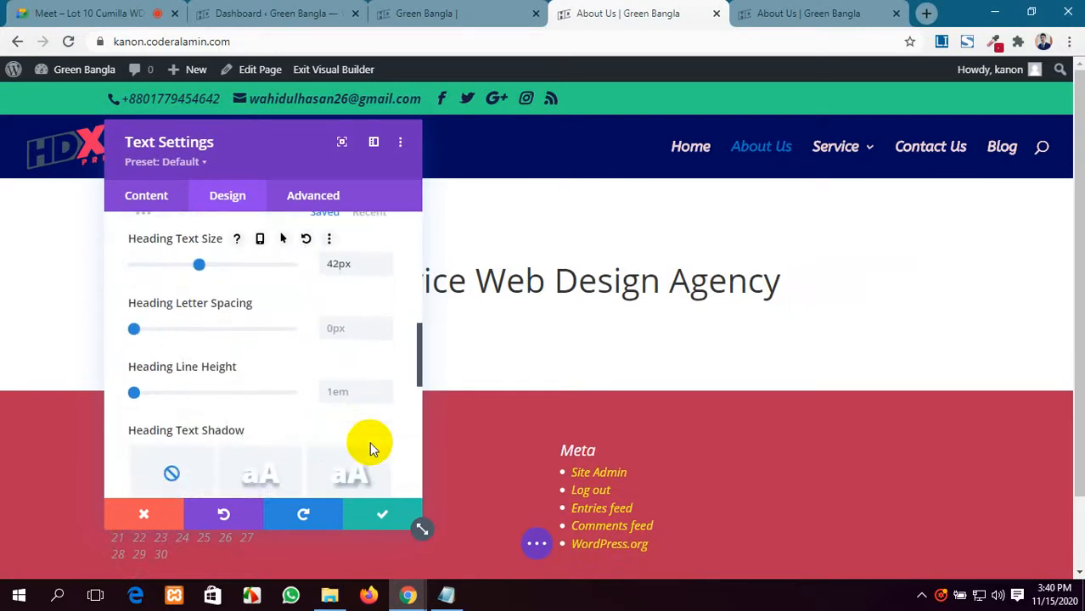
pyautogui.click(380, 515)
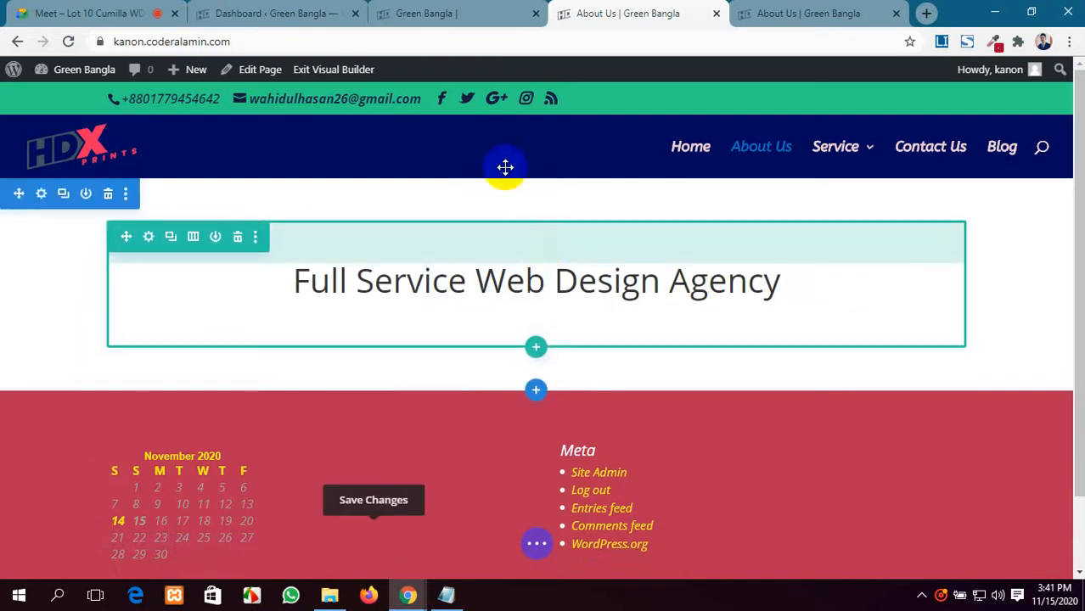
# Compare the About Us heading with the hero banner on the Home page.
pyautogui.click(452, 11)
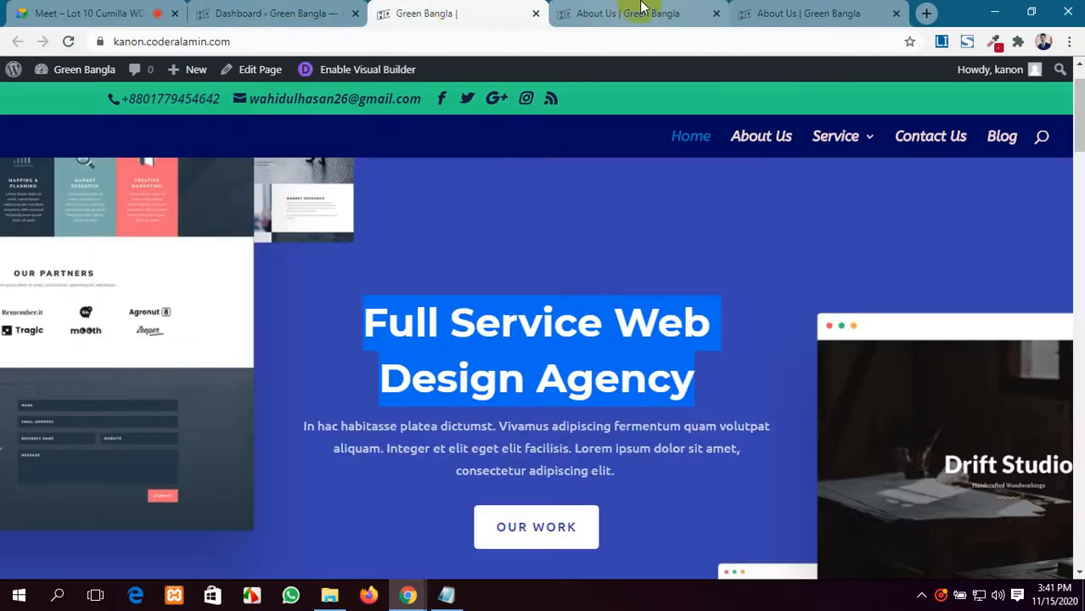
pyautogui.click(594, 10)
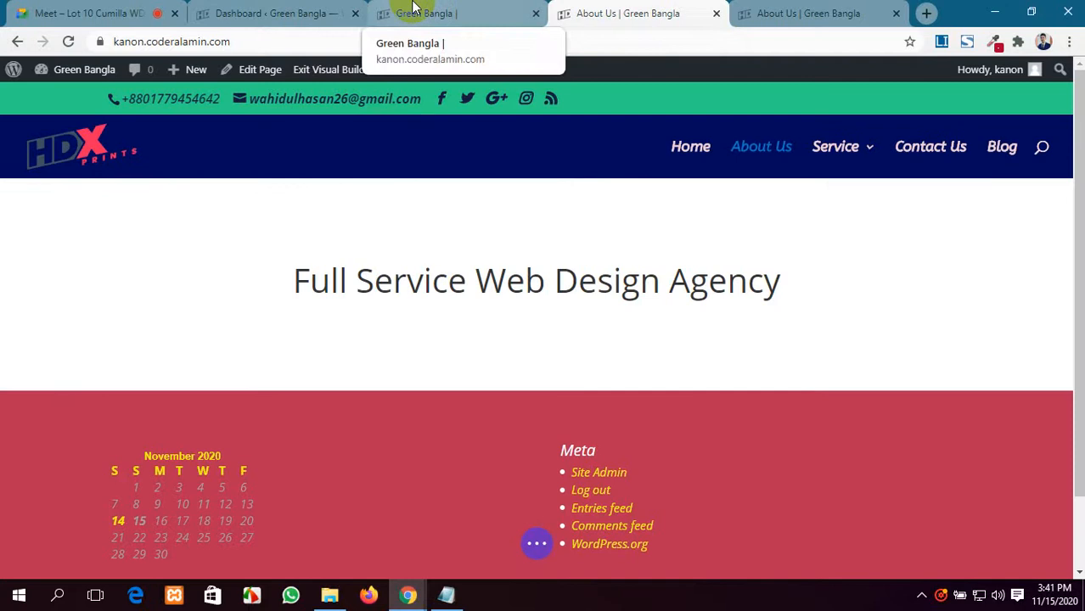
pyautogui.click(413, 8)
pyautogui.click(581, 11)
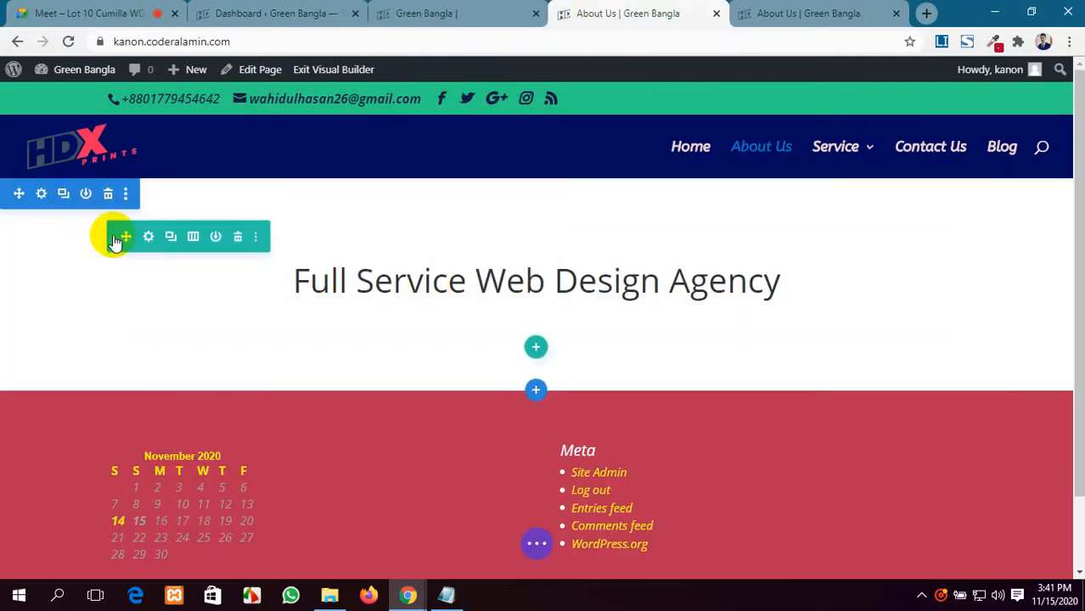
# Open the background settings of the section holding the heading and switch the background type to image.
pyautogui.click(41, 195)
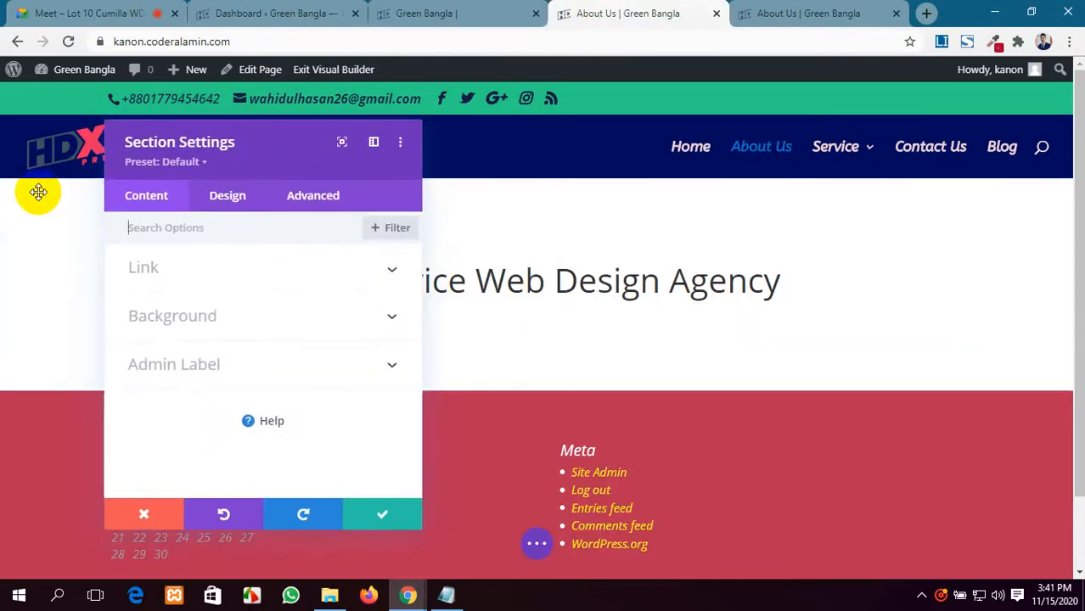
pyautogui.click(179, 328)
pyautogui.scroll(-3, 181, 330)
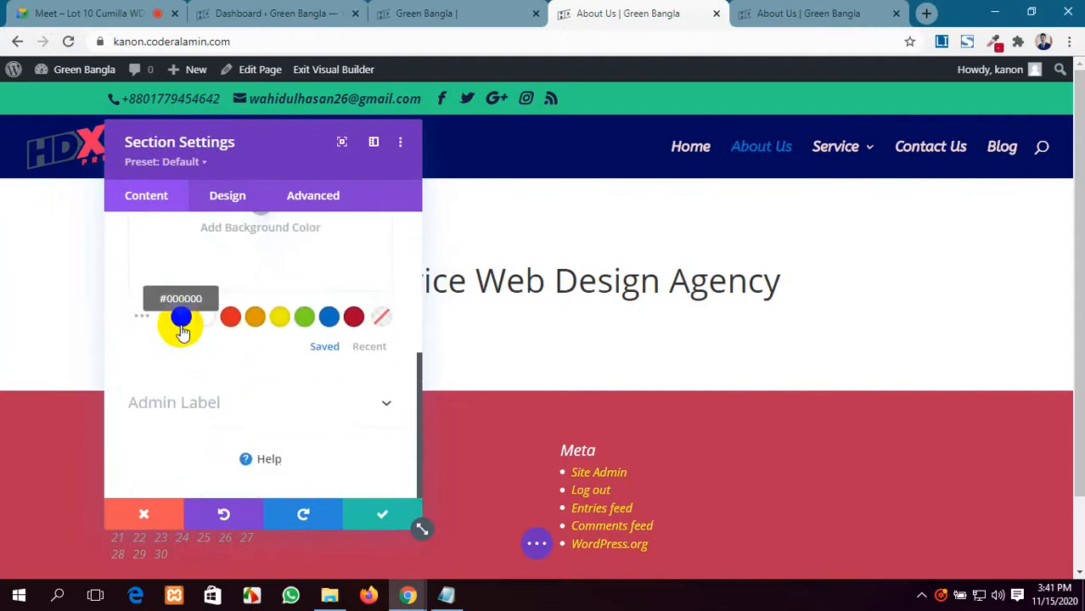
pyautogui.scroll(4, 183, 333)
pyautogui.click(226, 387)
pyautogui.scroll(-1, 284, 375)
pyautogui.scroll(1, 284, 377)
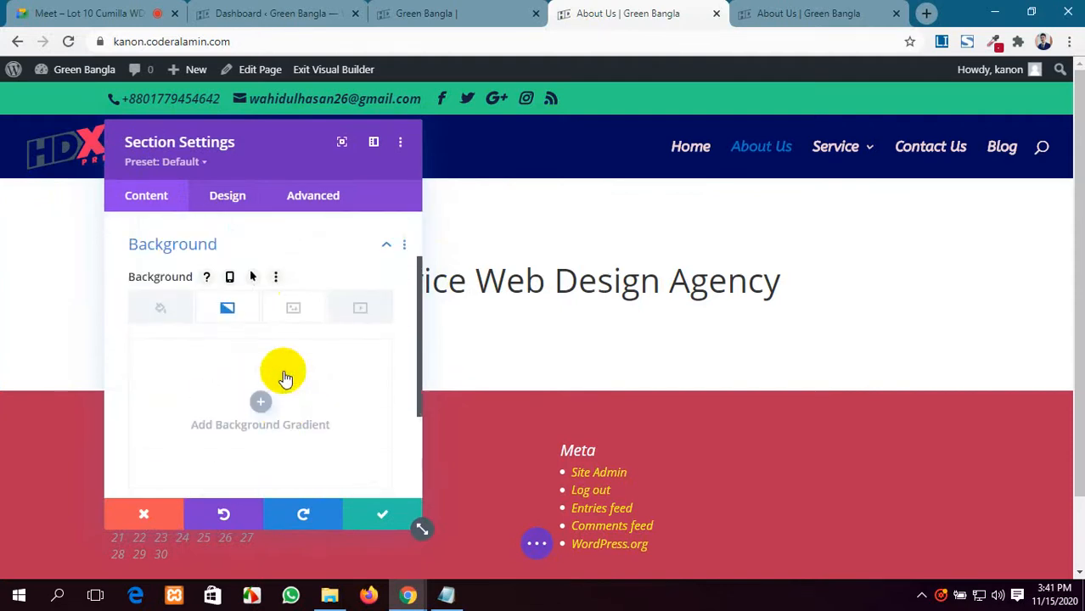
pyautogui.click(295, 311)
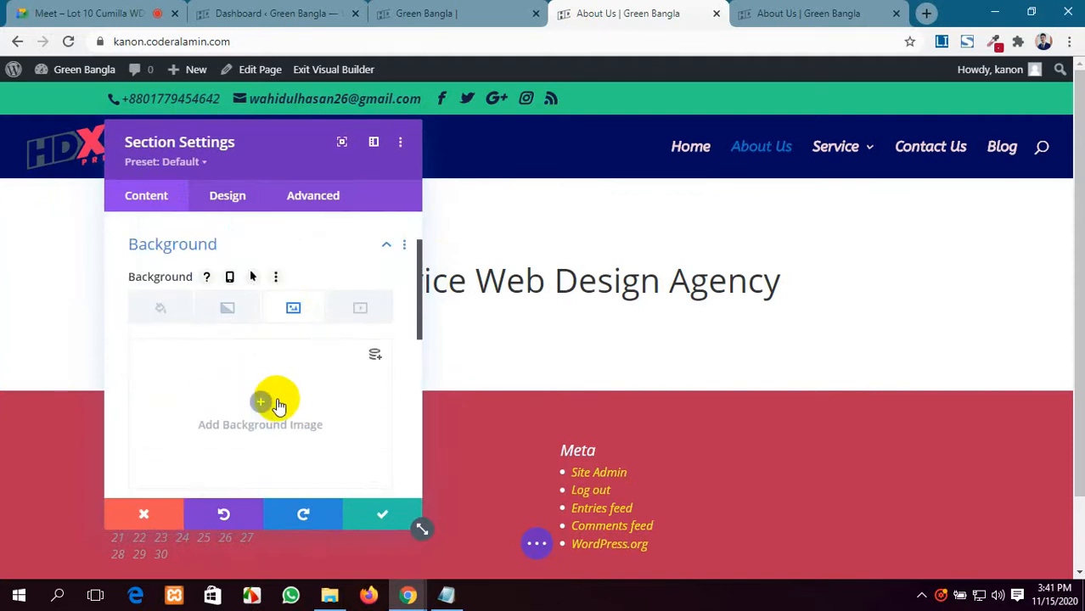
# Set header-bg-3.jpg from the media library as the section's background image.
pyautogui.scroll(-2, 289, 396)
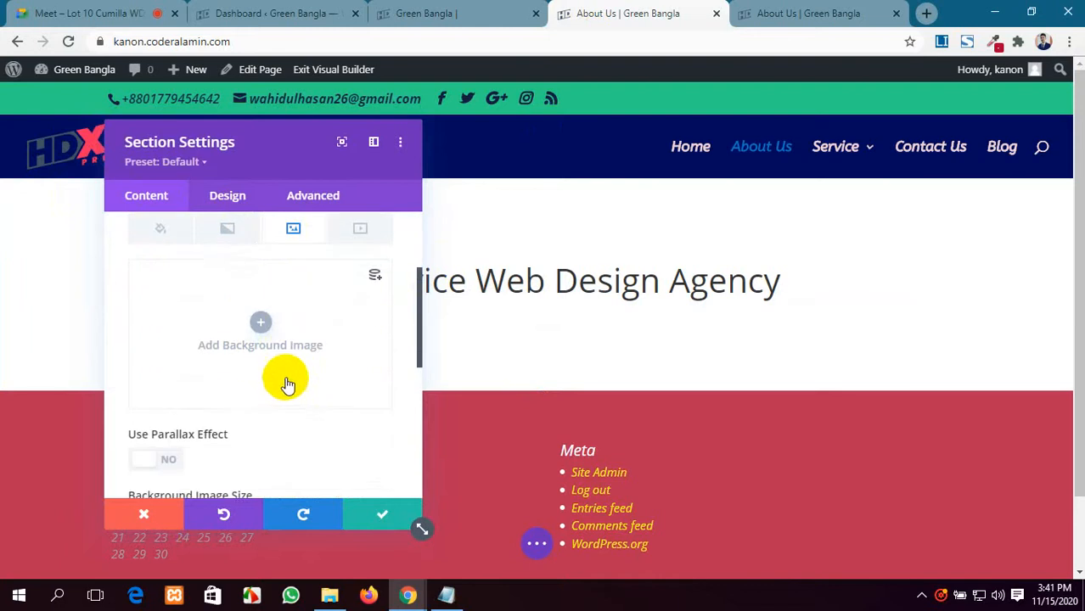
pyautogui.click(257, 324)
pyautogui.scroll(-5, 593, 245)
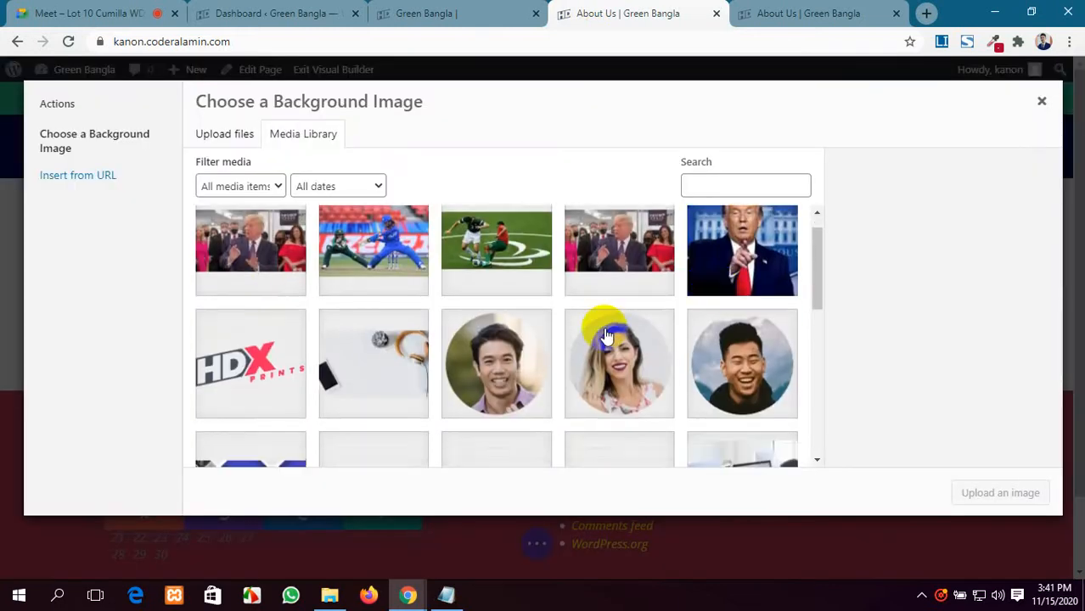
pyautogui.scroll(-2, 580, 344)
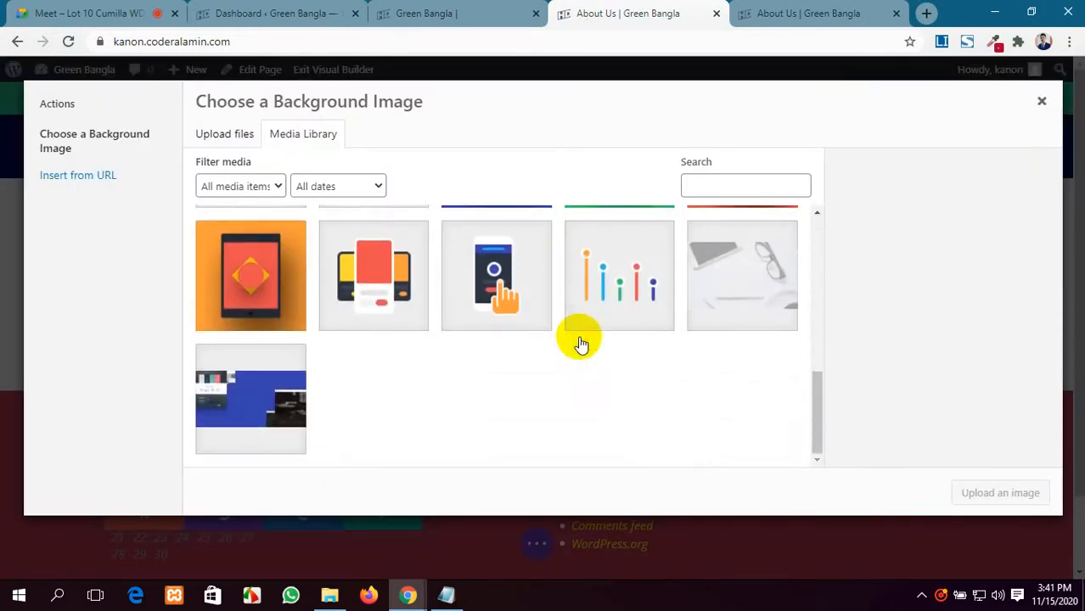
pyautogui.click(285, 407)
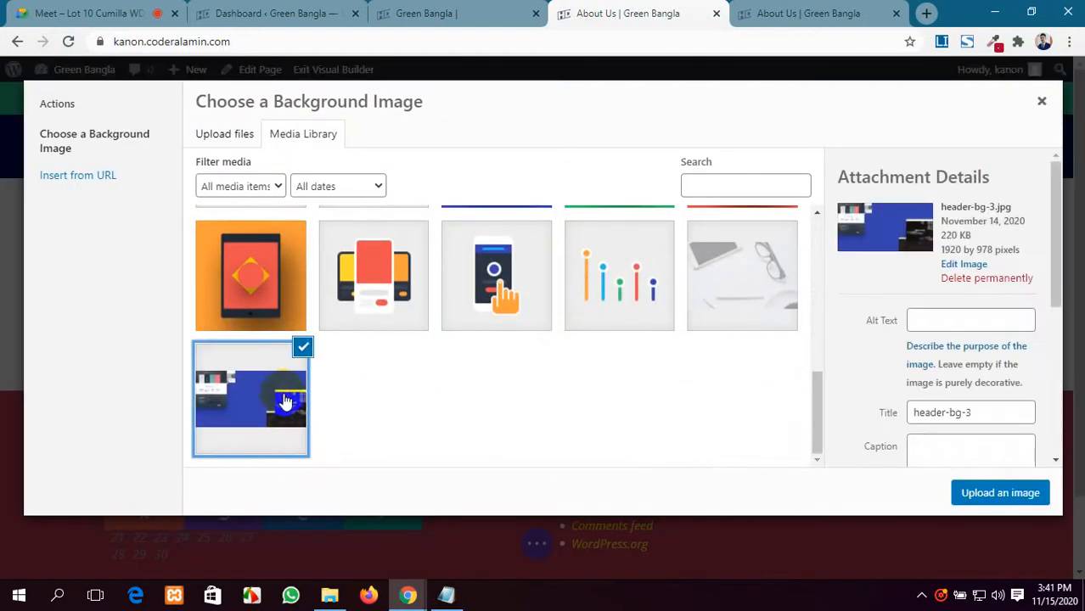
pyautogui.click(992, 498)
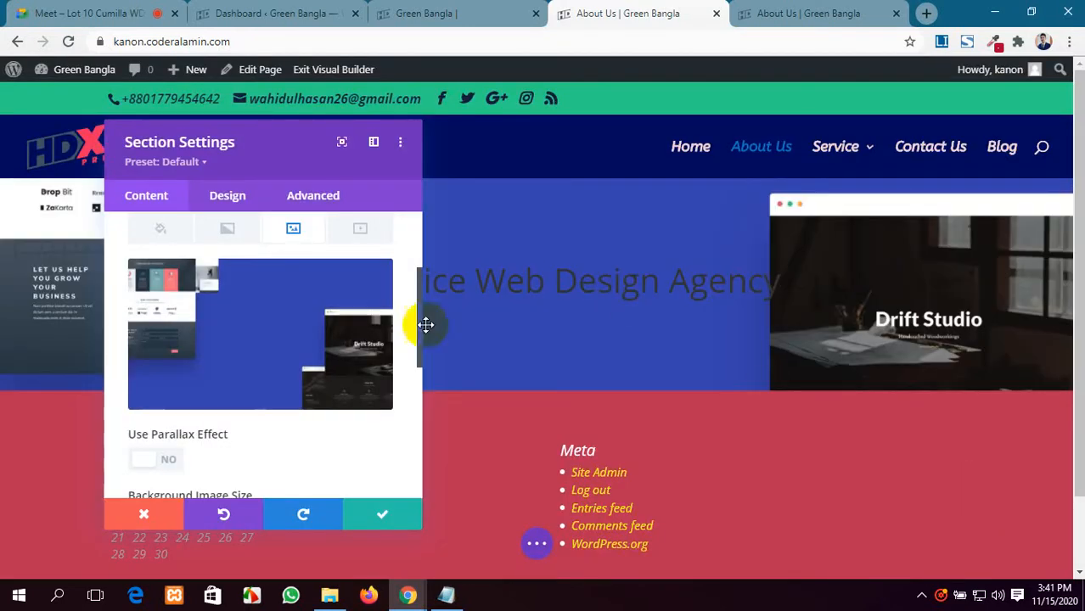
pyautogui.scroll(-2, 288, 307)
pyautogui.scroll(3, 293, 340)
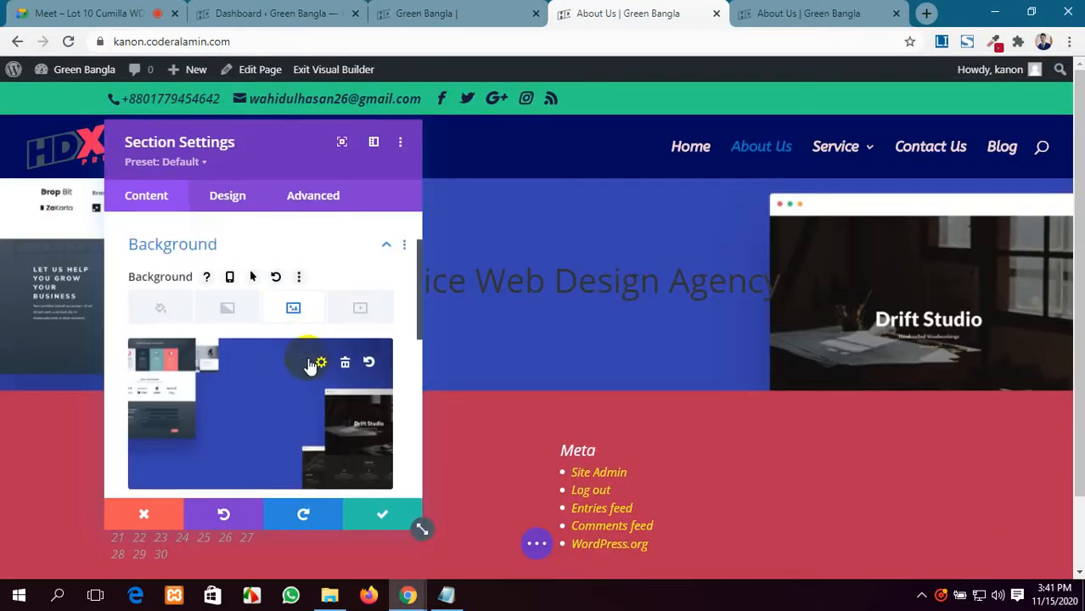
# Save the section settings with the new background image and save the About Us page.
pyautogui.scroll(-2, 313, 365)
pyautogui.click(385, 519)
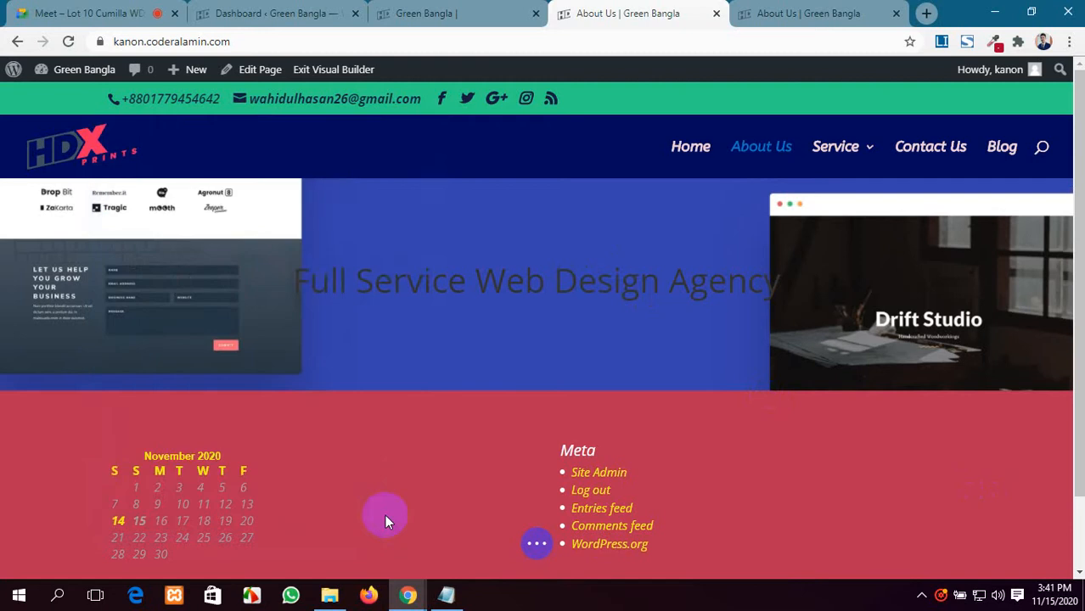
pyautogui.click(535, 544)
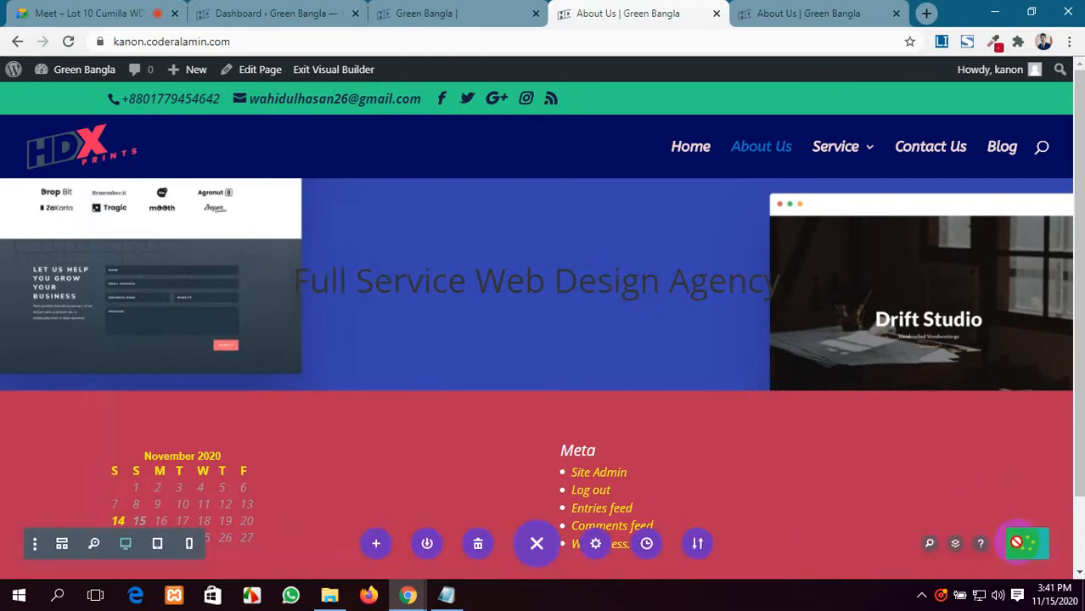
# Reload the published About Us page and check how its banner section looks.
pyautogui.click(770, 12)
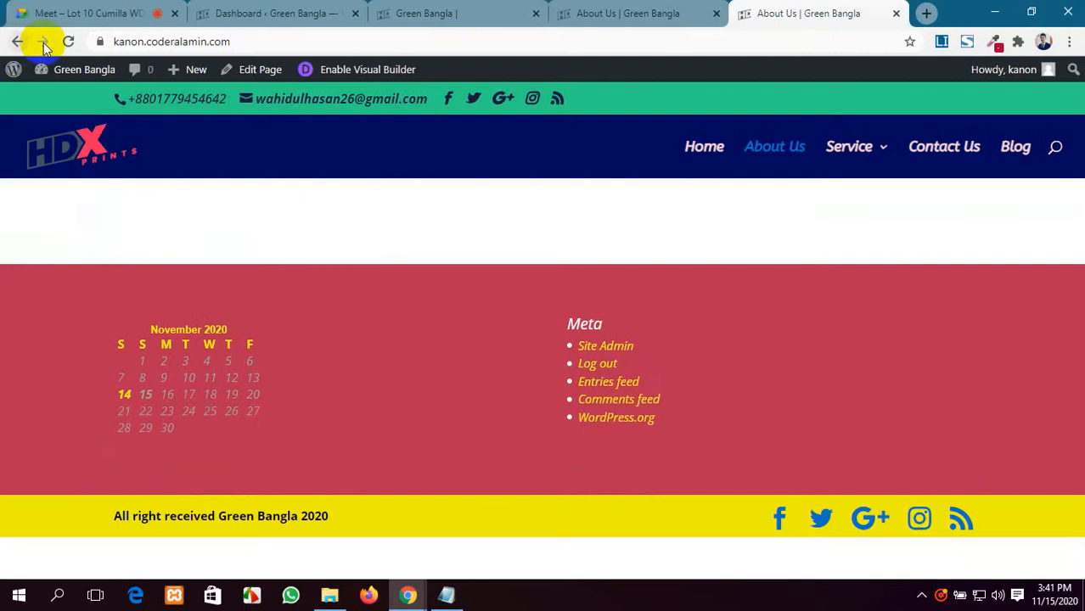
pyautogui.click(69, 41)
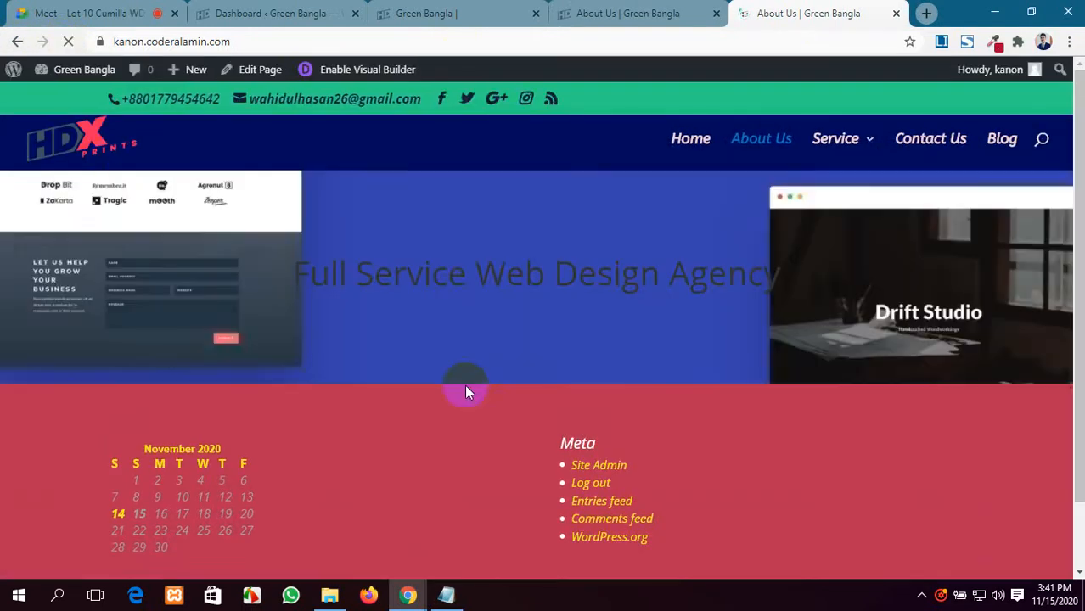
pyautogui.scroll(-2, 460, 298)
pyautogui.scroll(2, 458, 297)
pyautogui.scroll(-2, 458, 297)
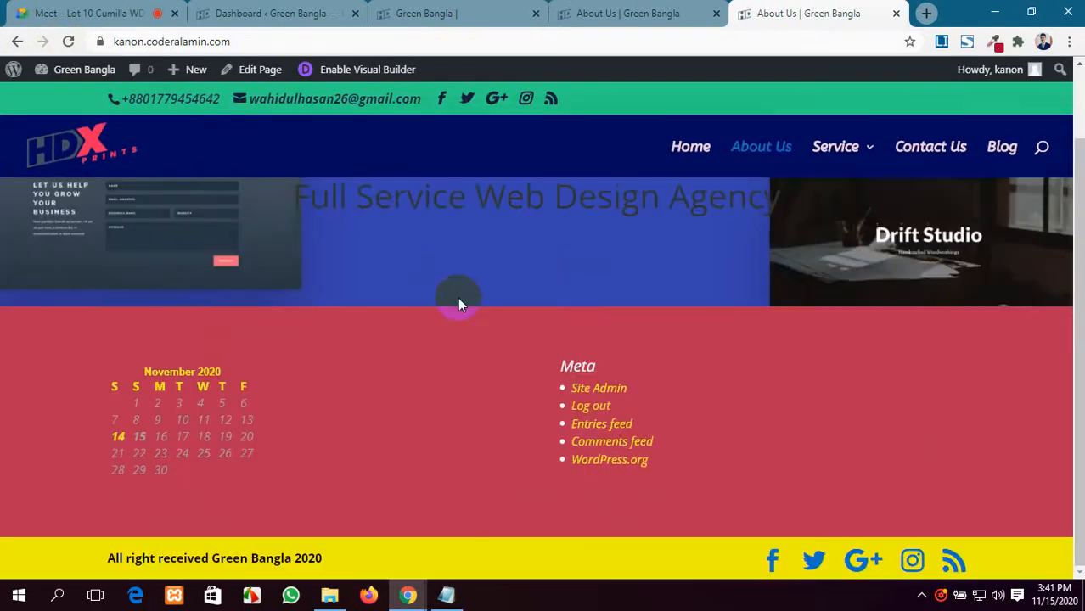
pyautogui.scroll(2, 458, 297)
# Compare the height and background image of the Home page's hero banner with the About Us banner.
pyautogui.click(477, 8)
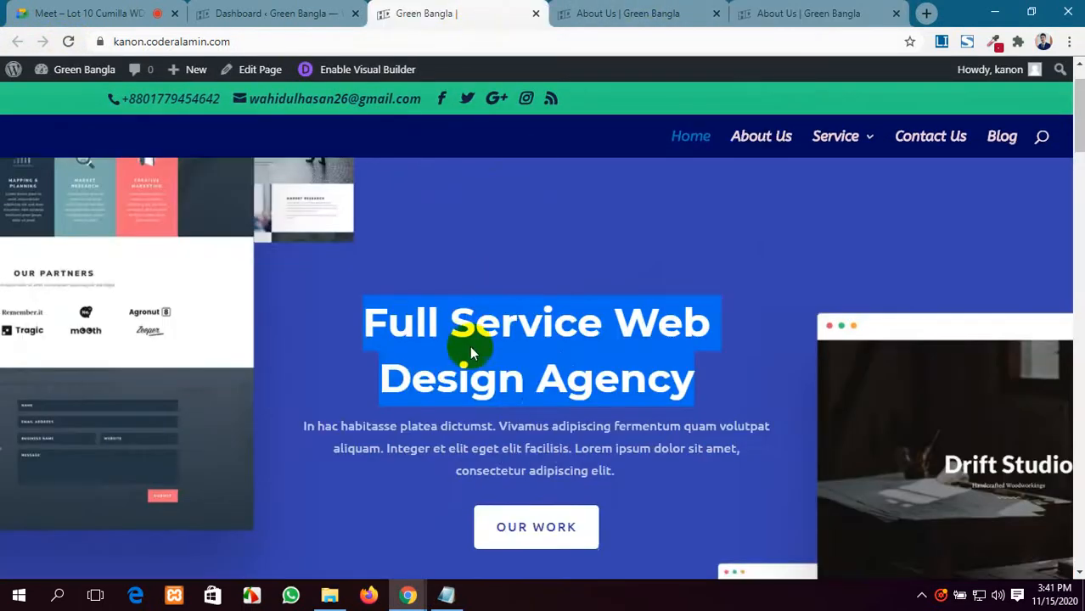
pyautogui.scroll(-2, 326, 382)
pyautogui.scroll(2, 326, 383)
pyautogui.scroll(-4, 326, 383)
pyautogui.scroll(4, 326, 383)
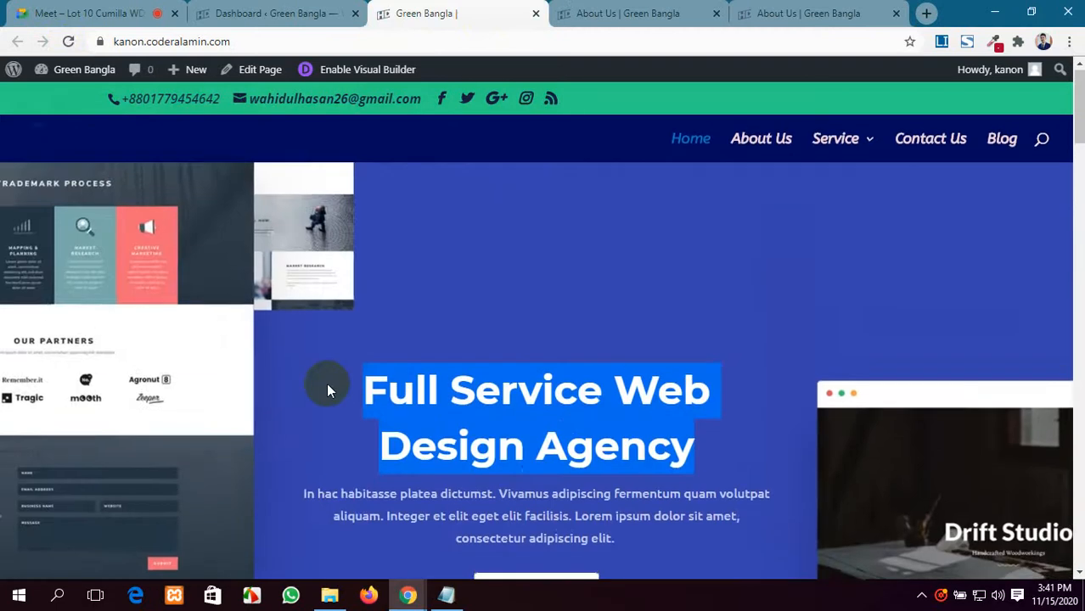
pyautogui.scroll(-4, 326, 383)
pyautogui.scroll(5, 326, 385)
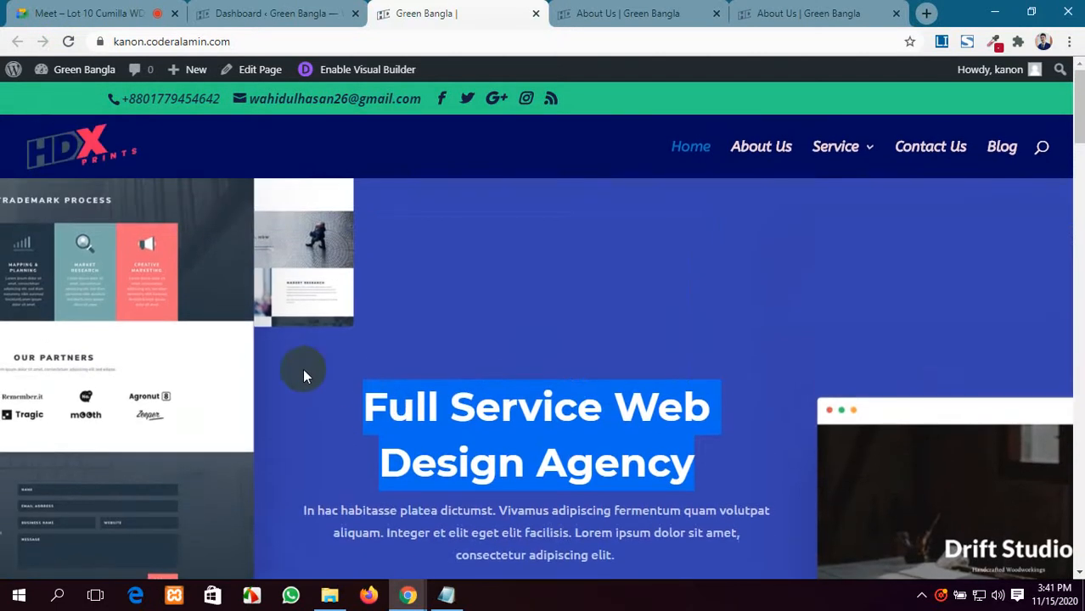
pyautogui.click(638, 10)
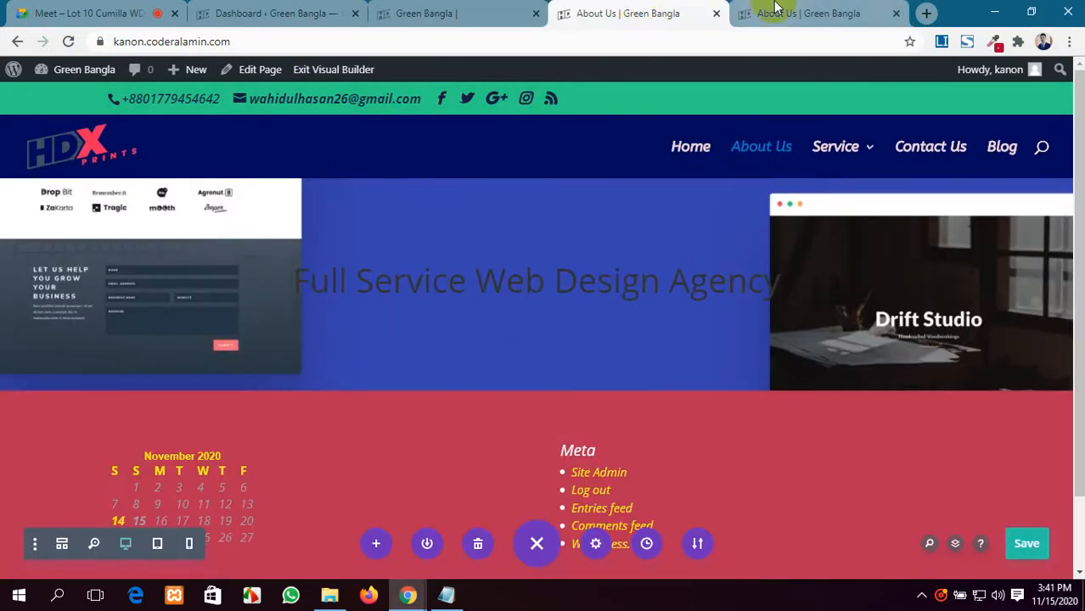
pyautogui.click(802, 8)
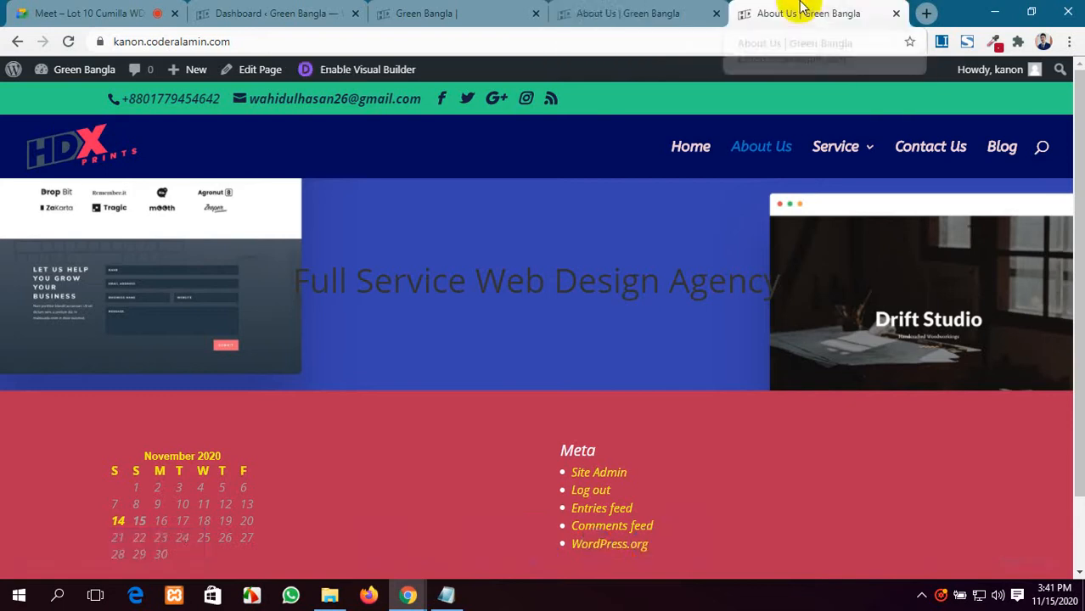
# Open the banner section's background options in the visual builder and select Cover as the Background Image Size.
pyautogui.click(661, 10)
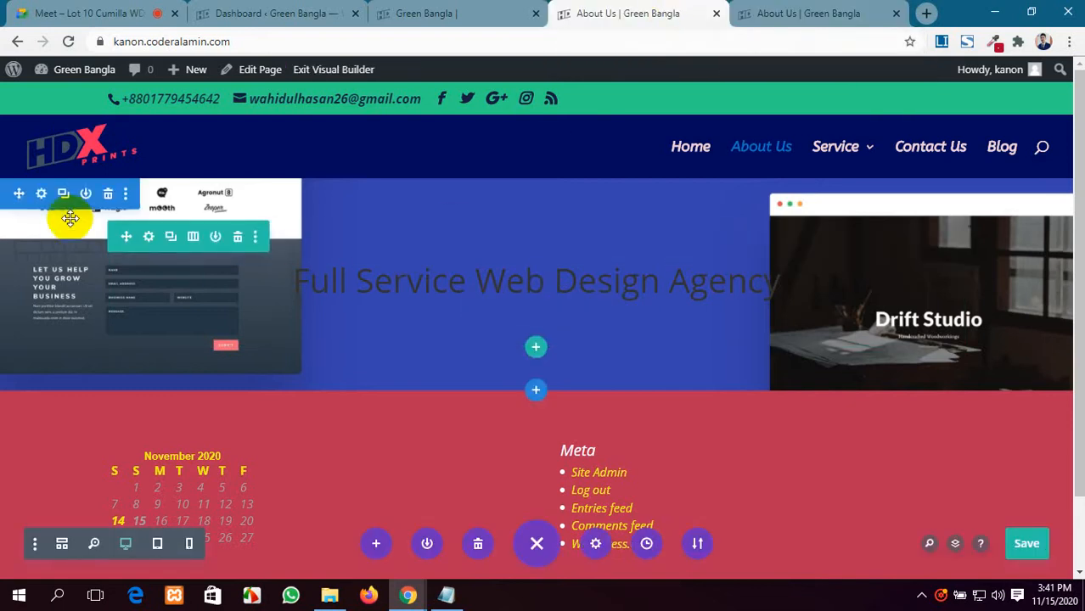
pyautogui.click(41, 195)
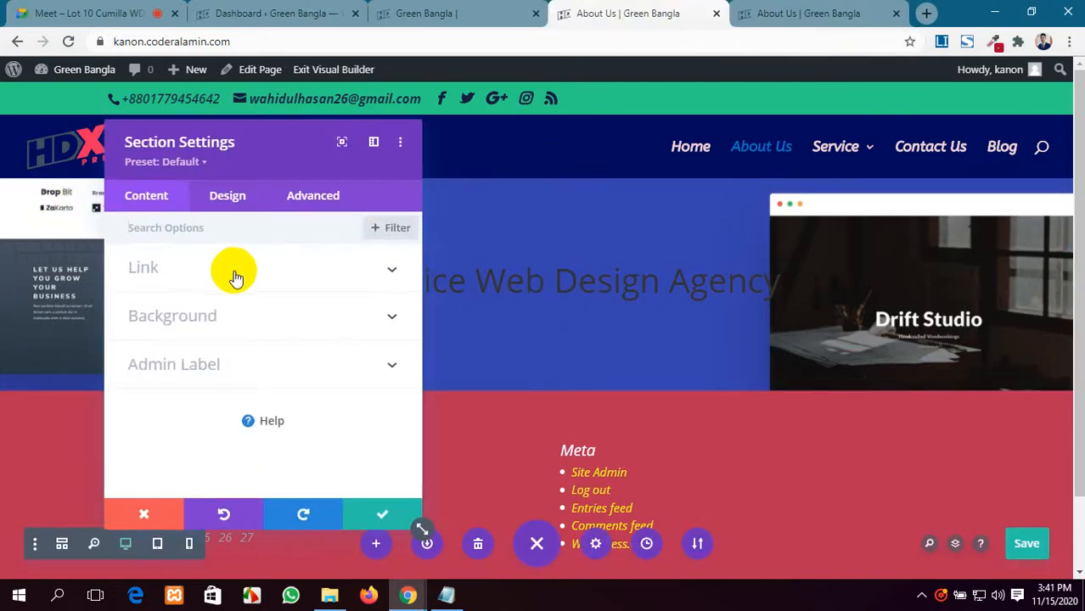
pyautogui.click(303, 312)
pyautogui.scroll(-3, 374, 339)
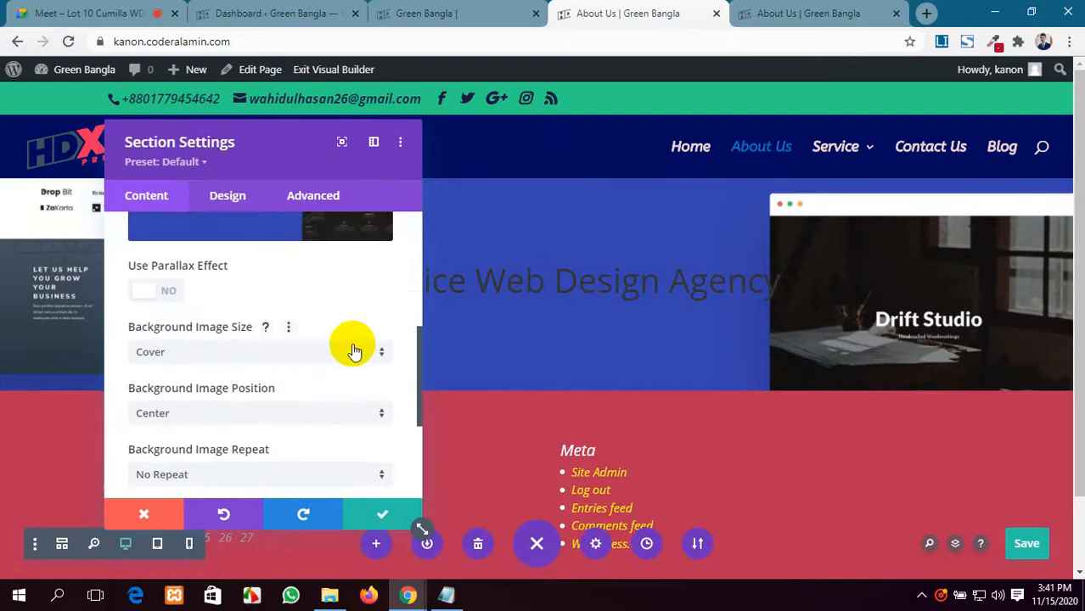
pyautogui.scroll(1, 167, 299)
pyautogui.scroll(-2, 172, 312)
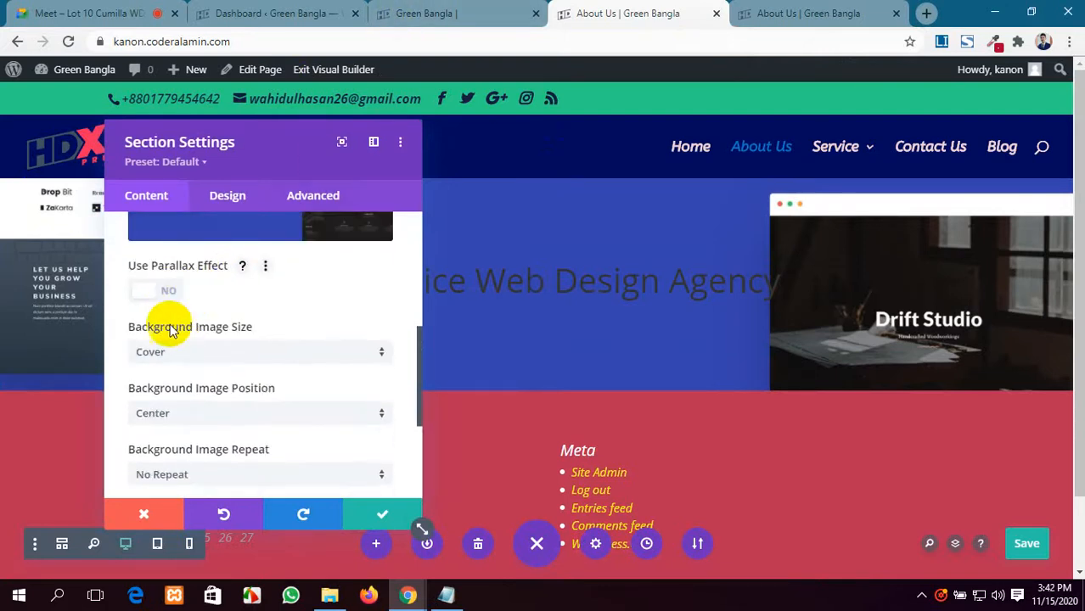
pyautogui.click(299, 348)
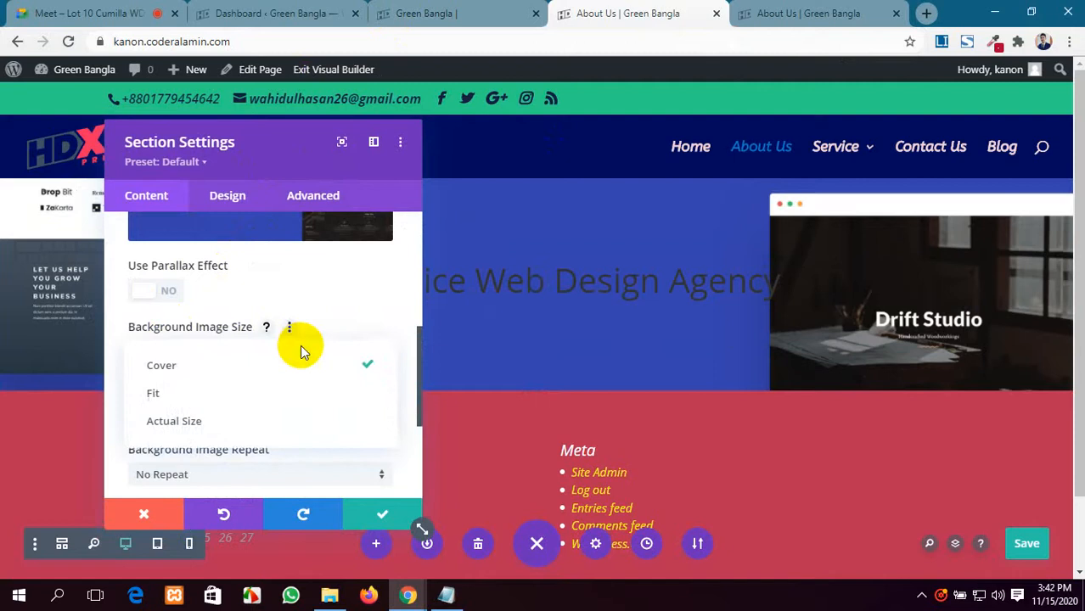
pyautogui.click(212, 378)
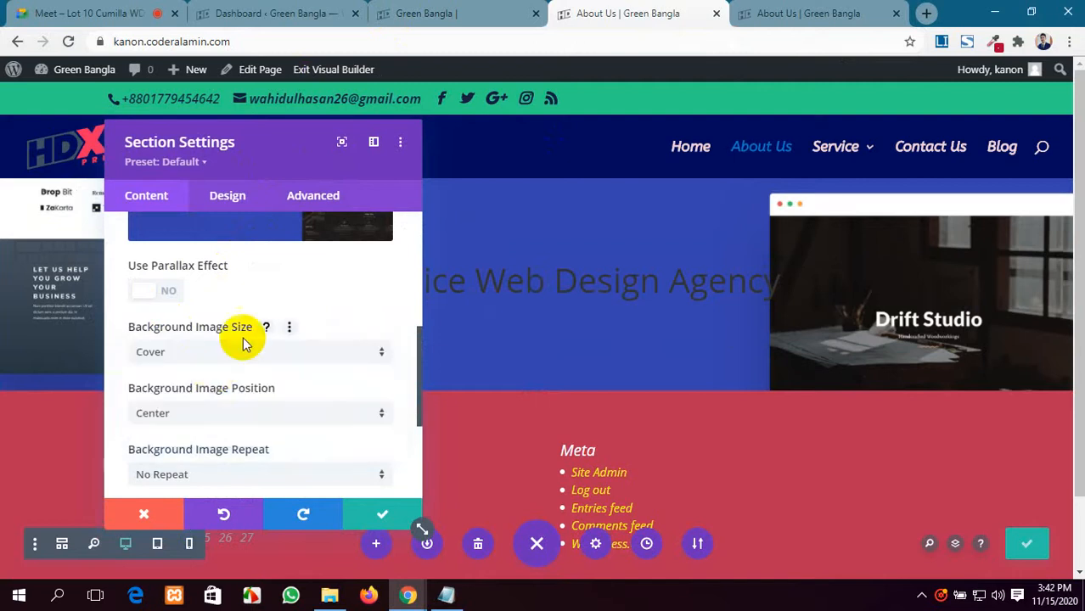
# Check the section's Layout design options and save the section settings.
pyautogui.scroll(5, 242, 261)
pyautogui.click(165, 198)
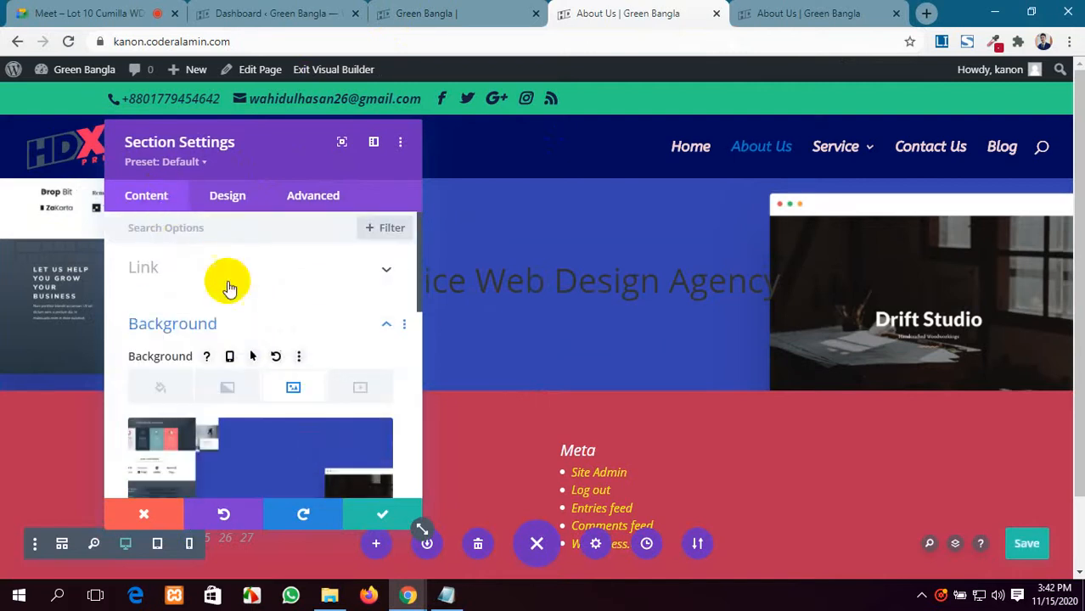
pyautogui.click(237, 196)
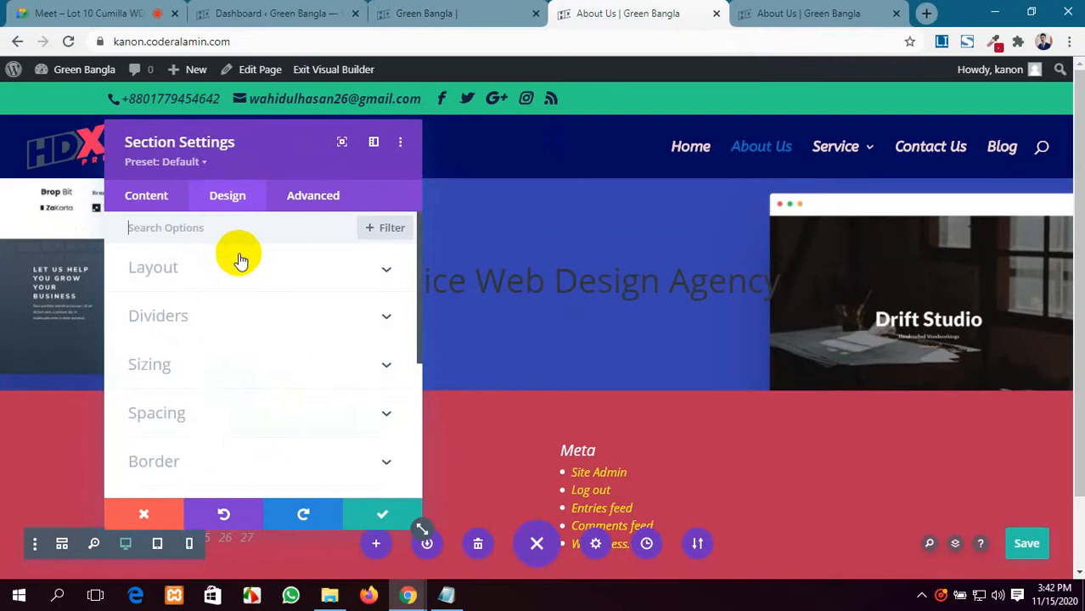
pyautogui.click(341, 281)
pyautogui.scroll(-1, 244, 322)
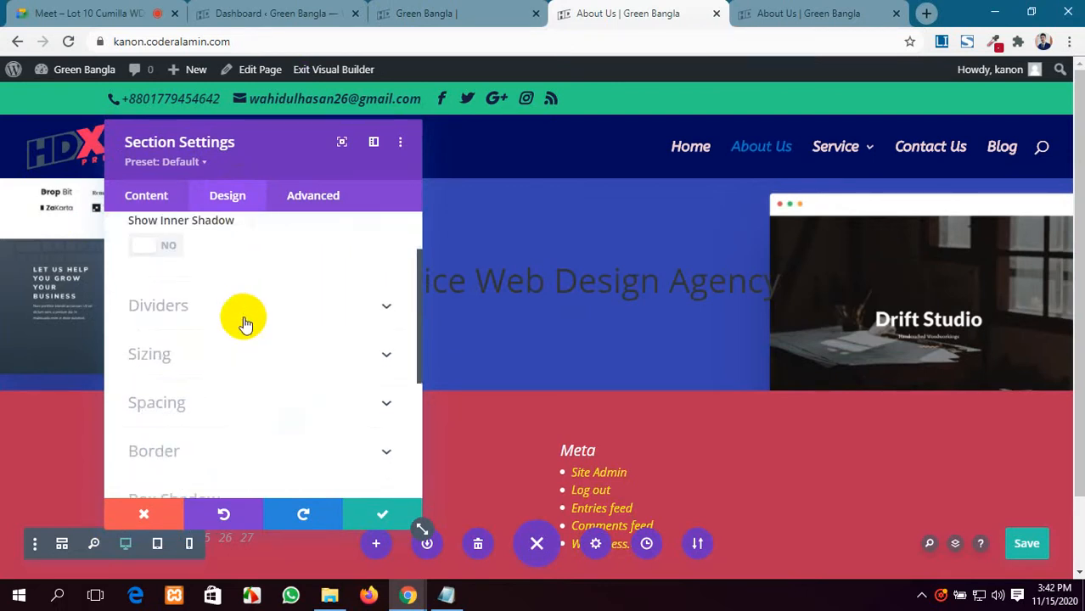
pyautogui.scroll(1, 244, 323)
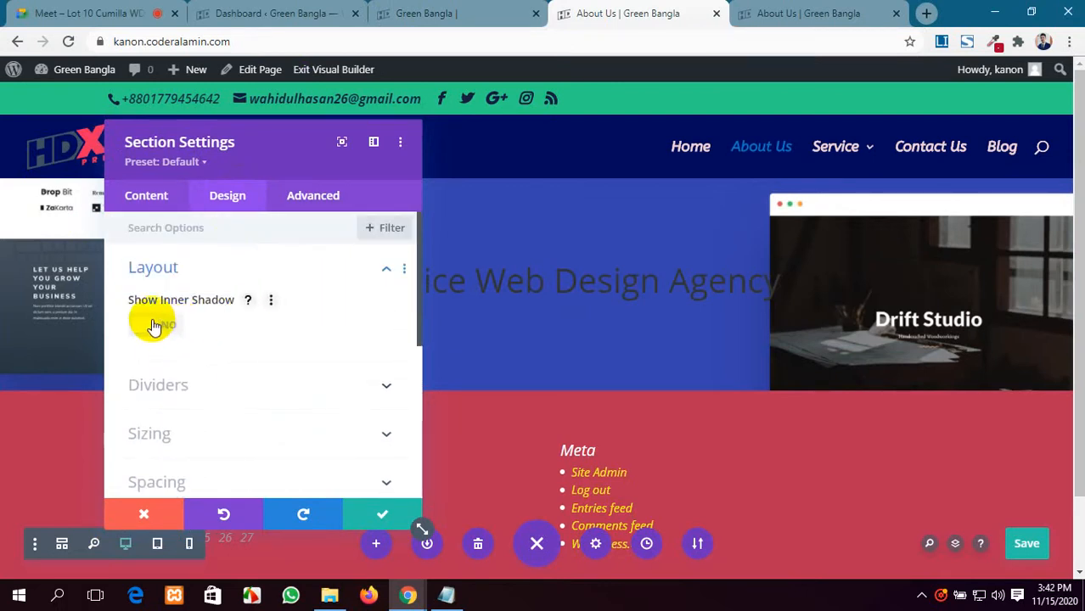
pyautogui.click(151, 194)
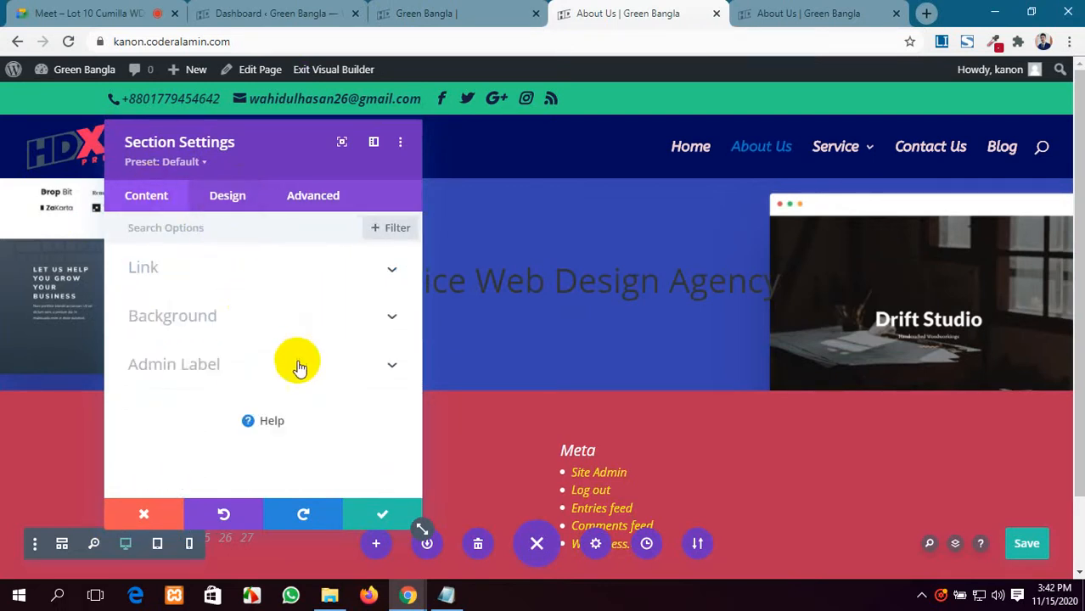
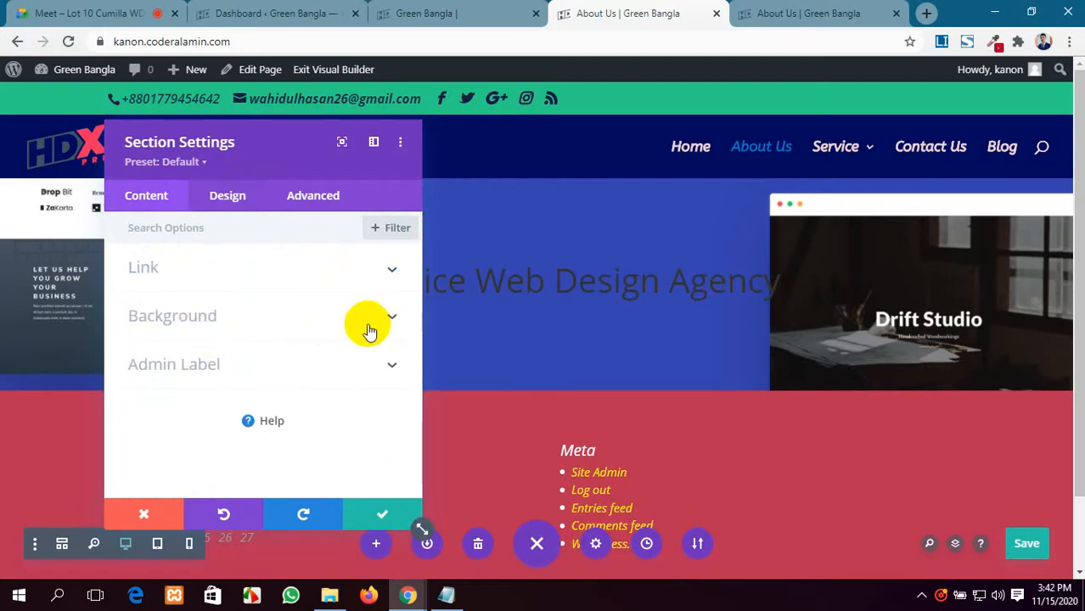
pyautogui.click(376, 514)
# Check the Home page's hero content and insert a new Text module below the About Us heading.
pyautogui.click(435, 15)
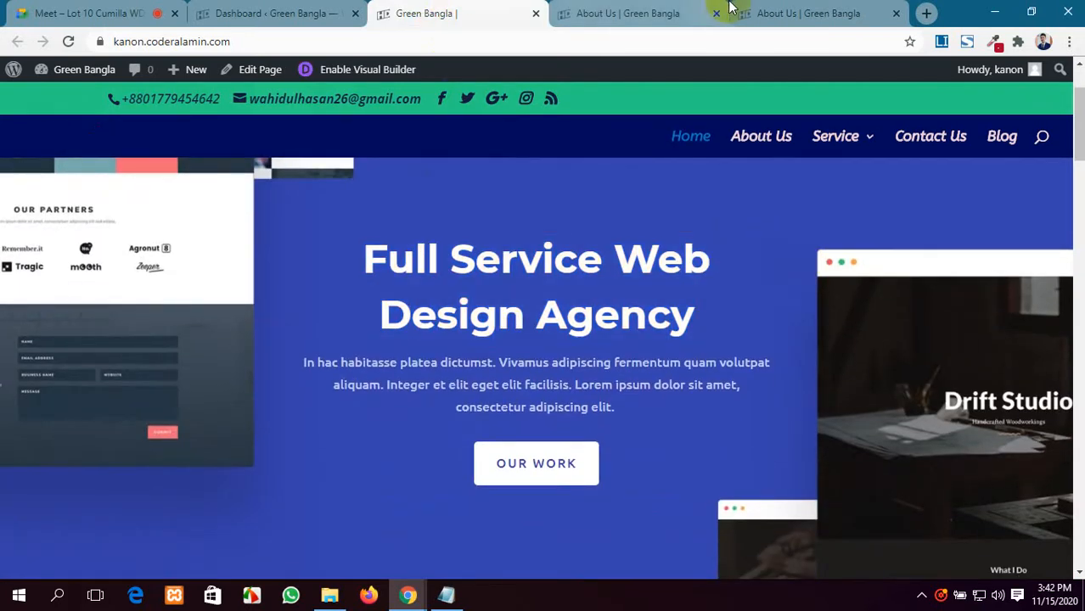
pyautogui.click(660, 10)
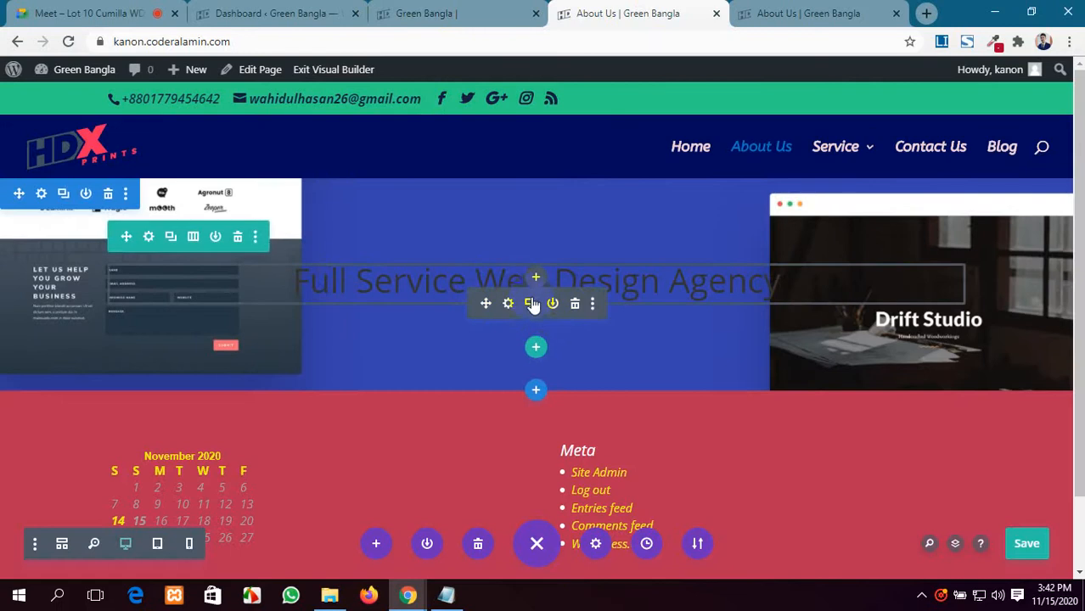
pyautogui.click(536, 278)
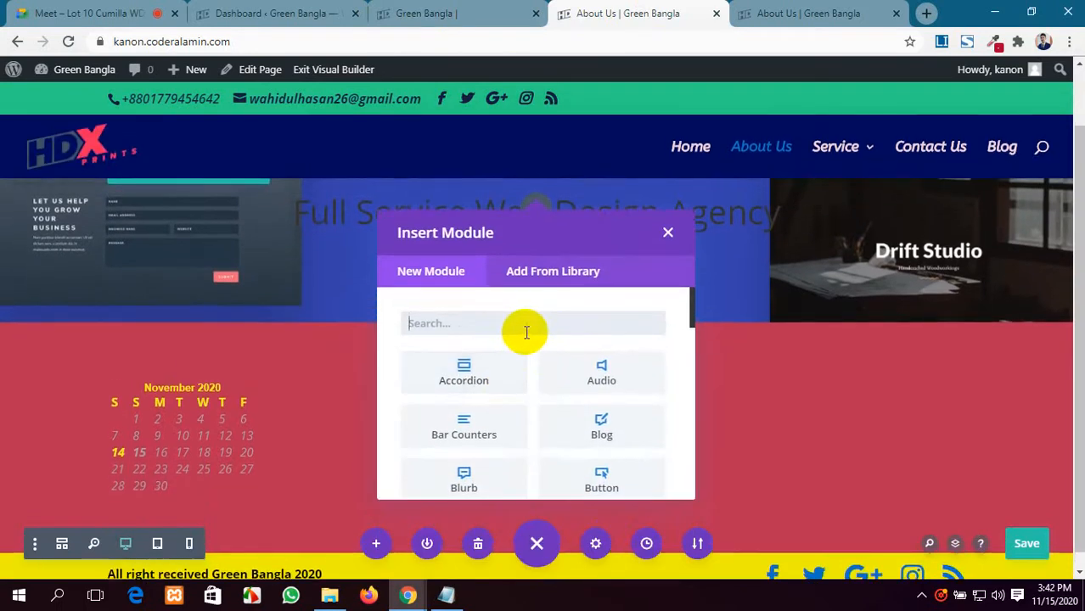
pyautogui.write('text')
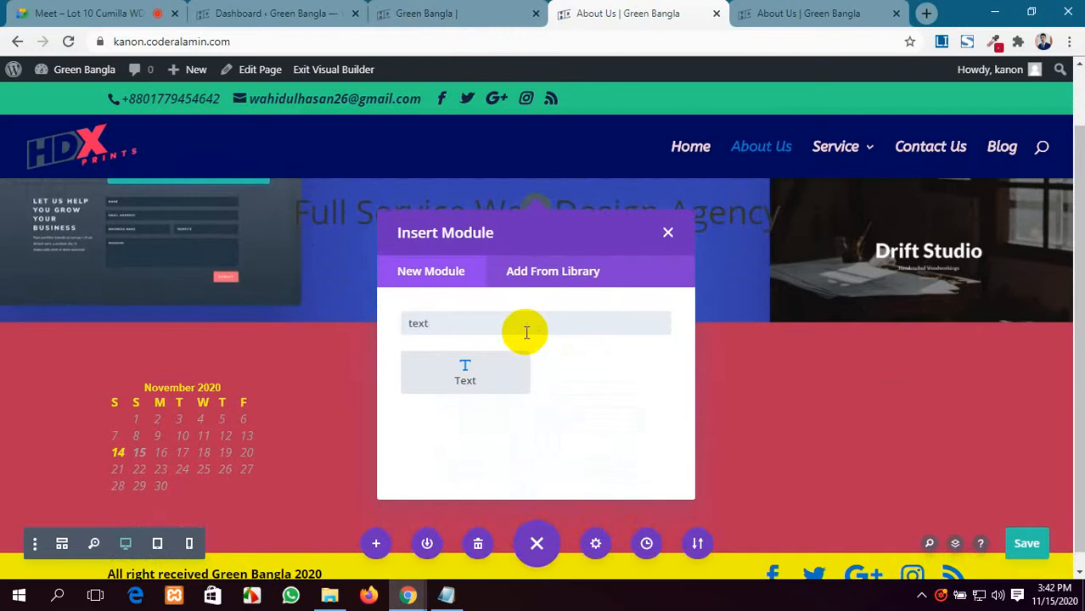
pyautogui.click(502, 371)
# Replace the new text module's placeholder with the Home page's hero paragraph starting "In hac habitasse platea dictumst".
pyautogui.click(438, 10)
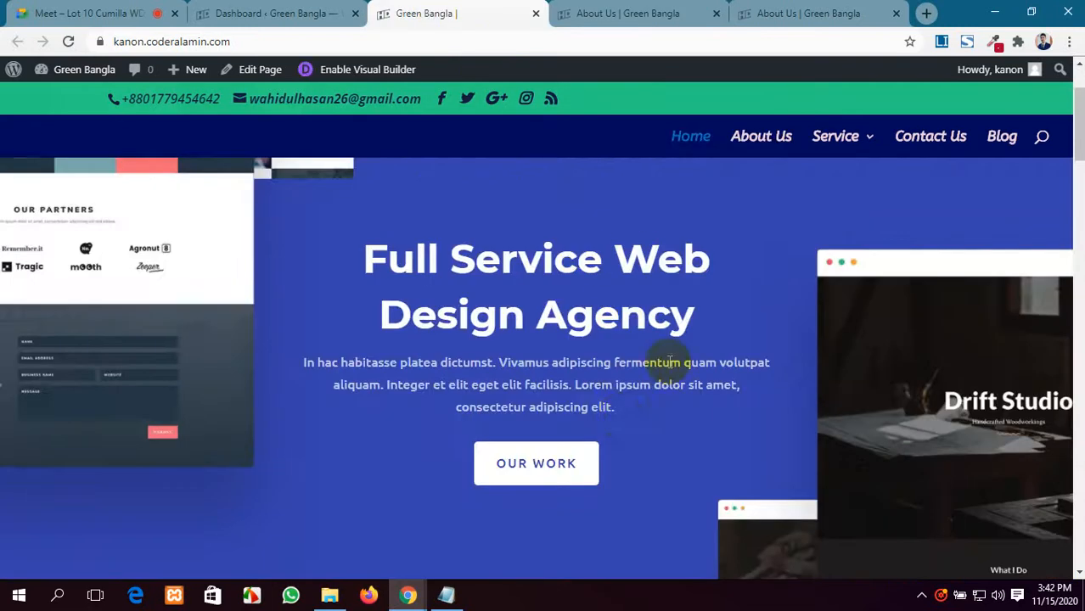
pyautogui.moveTo(619, 416); pyautogui.dragTo(324, 361)
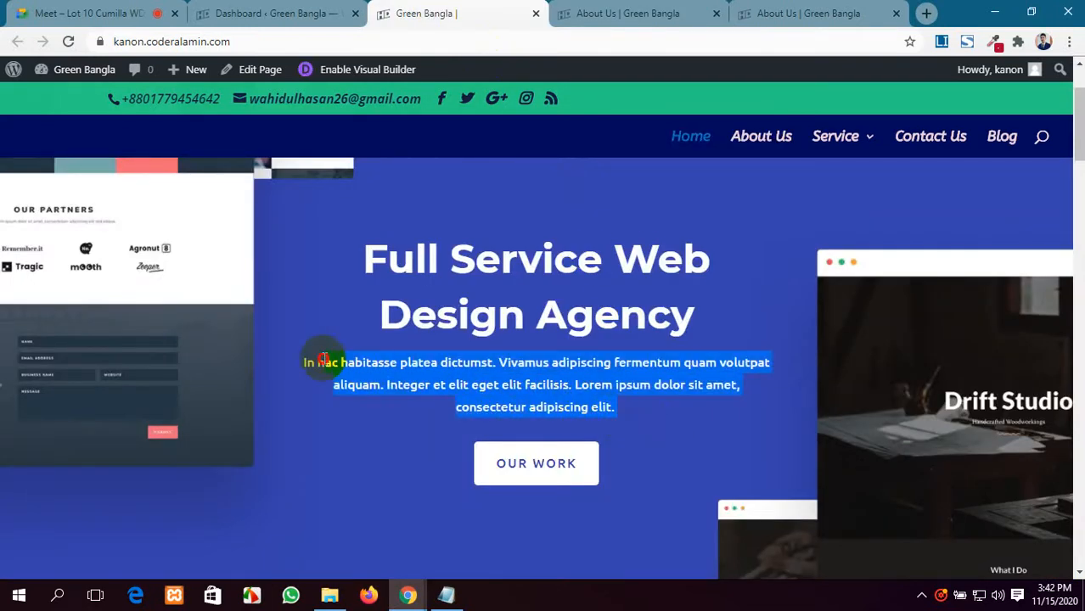
pyautogui.click(671, 8)
pyautogui.scroll(-5, 271, 399)
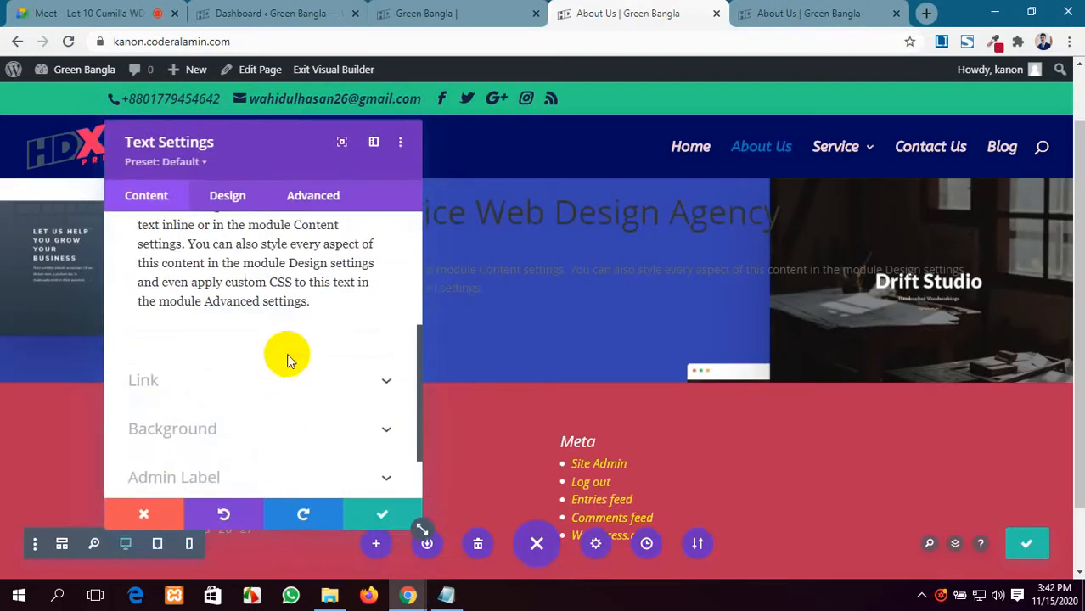
pyautogui.scroll(2, 293, 374)
pyautogui.moveTo(307, 384); pyautogui.dragTo(109, 287)
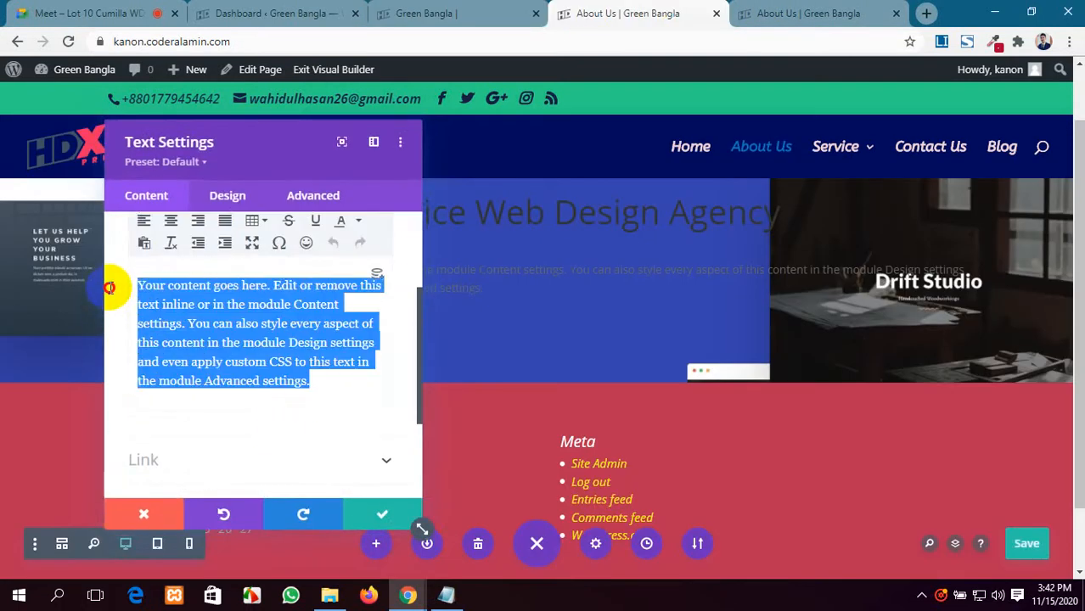
pyautogui.press('BackSpace')
pyautogui.write('In hac habitasse platea dictumst. Vivamus adipiscing fermentum quam volutpat aliquam. Integer et elit eget elit facilisis. Lorem ipsum dolor sit amet, consectetur adipiscing elit.')
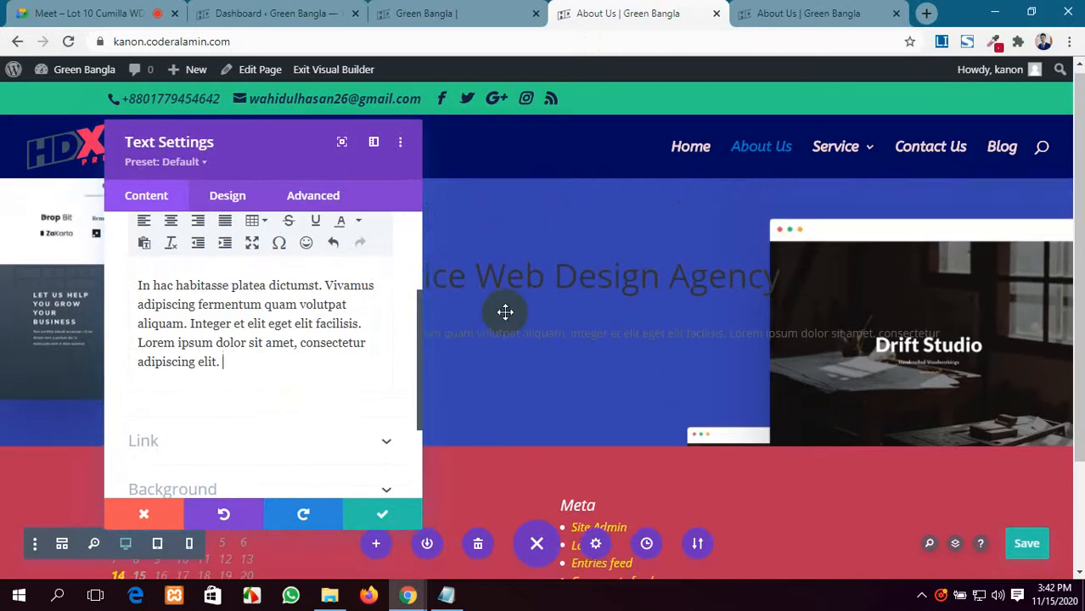
# Compare the paragraph with the Home page's hero and the published About Us page, and save the text module settings.
pyautogui.click(489, 7)
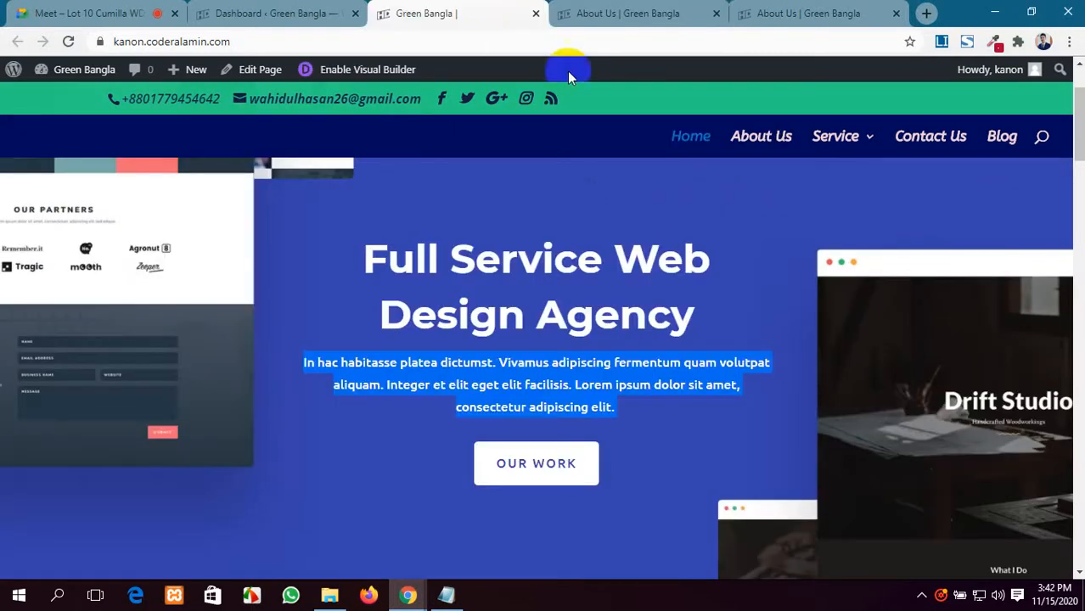
pyautogui.click(792, 421)
pyautogui.click(779, 7)
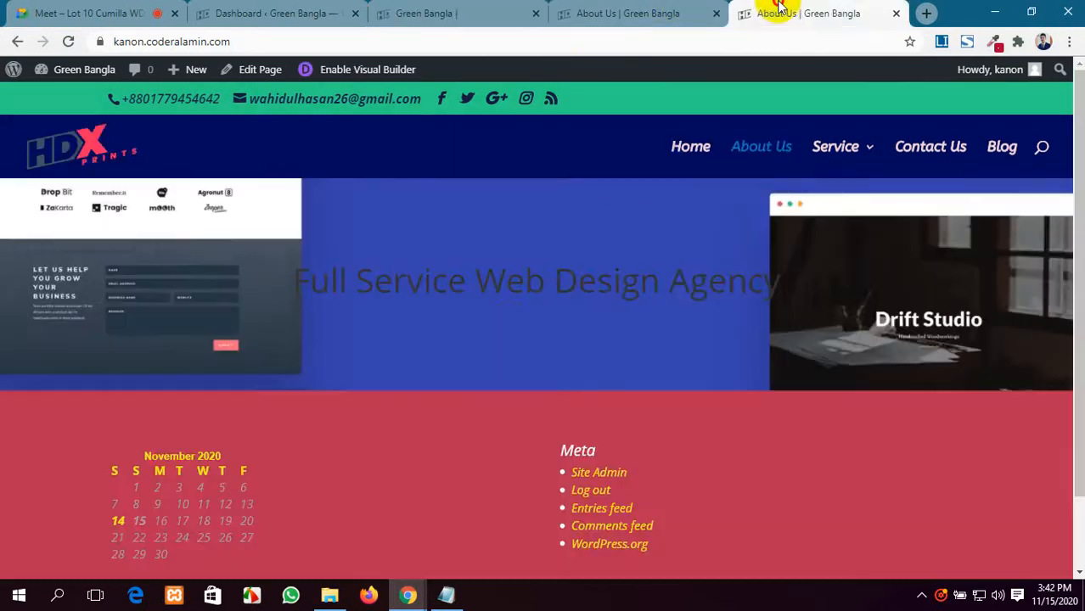
pyautogui.click(599, 12)
pyautogui.scroll(-2, 204, 357)
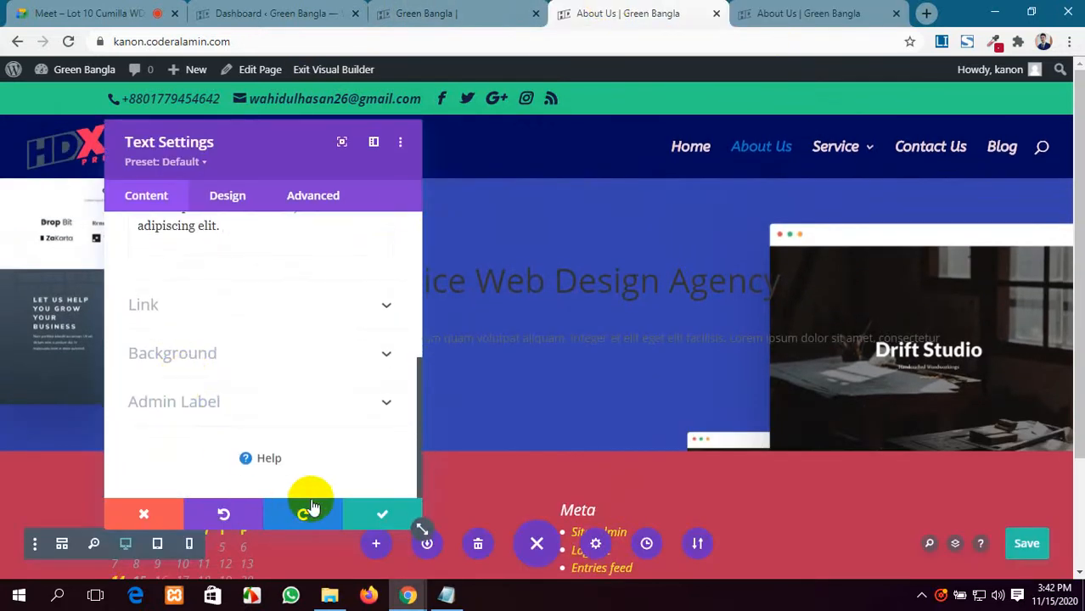
pyautogui.click(358, 512)
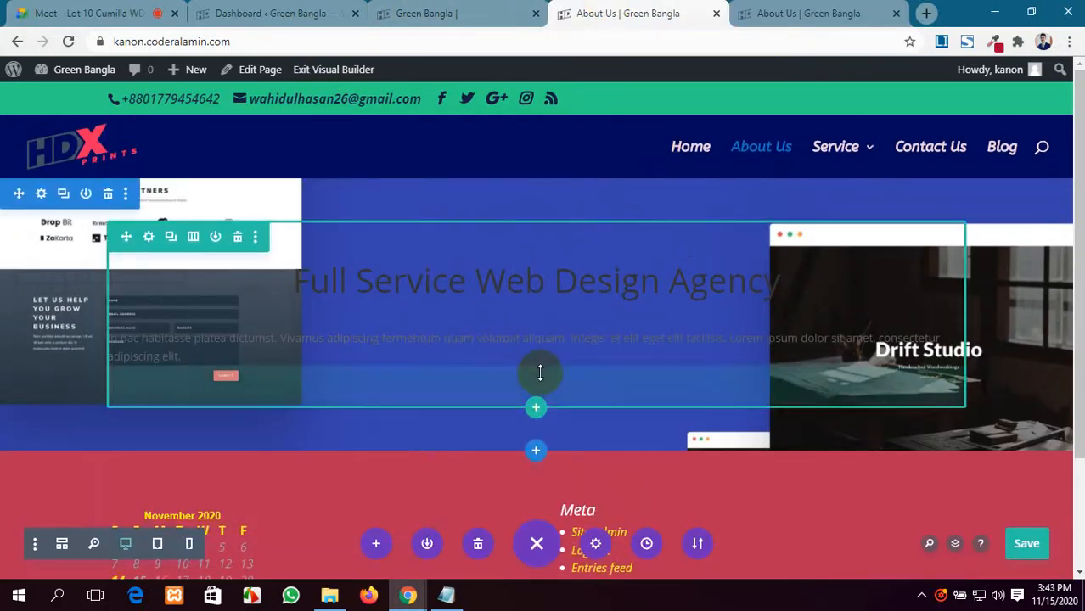
# Insert a Button module below the hero paragraph and save its default settings.
pyautogui.click(535, 378)
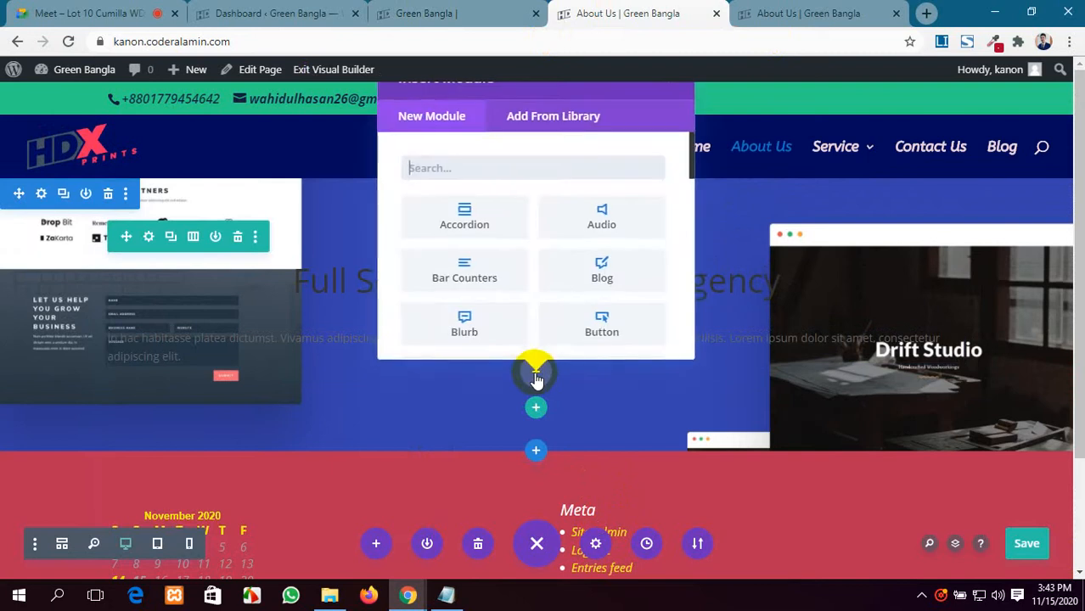
pyautogui.click(596, 315)
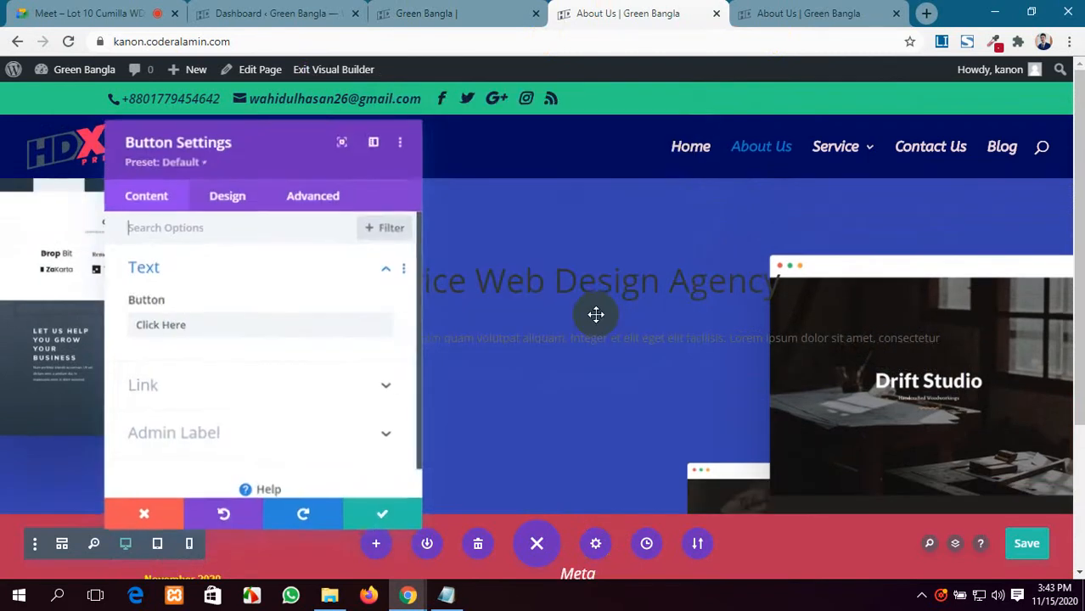
pyautogui.click(372, 516)
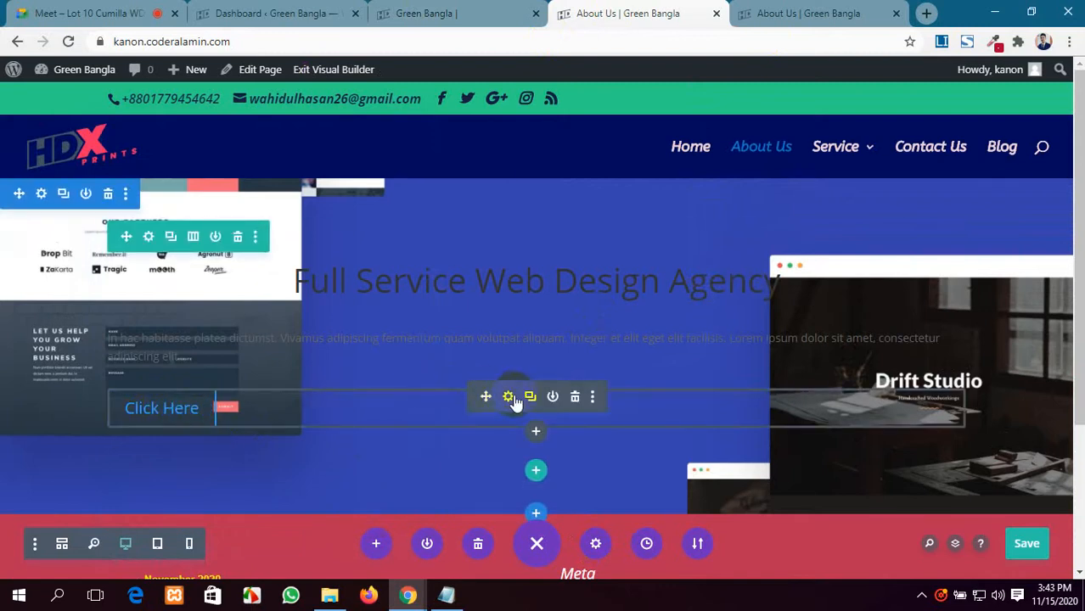
# Set the hero button's alignment to center and save the button settings.
pyautogui.click(508, 396)
pyautogui.scroll(-1, 229, 324)
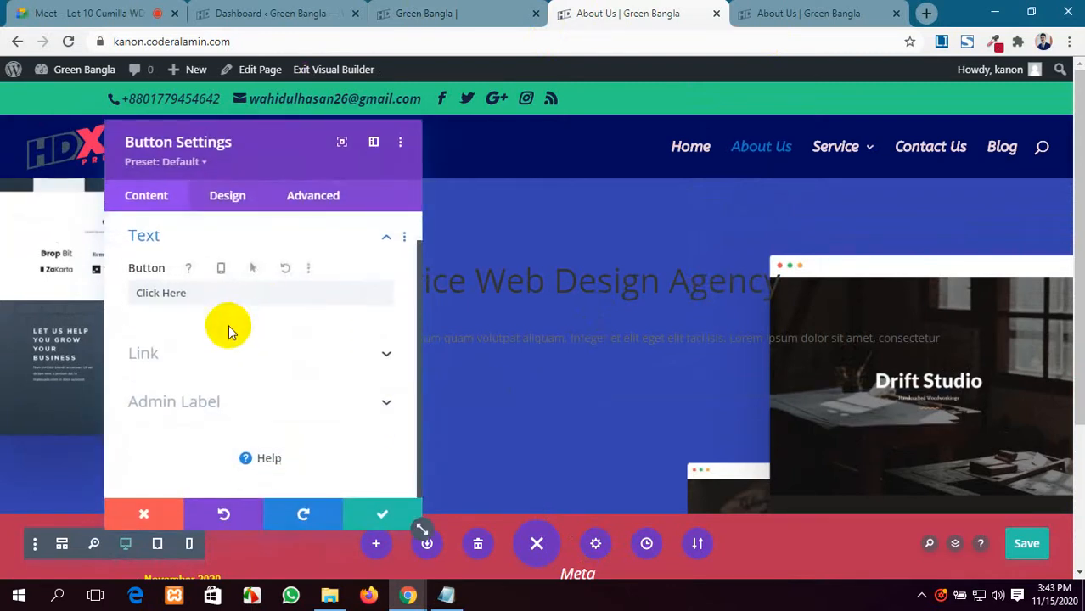
pyautogui.scroll(1, 229, 325)
pyautogui.click(225, 206)
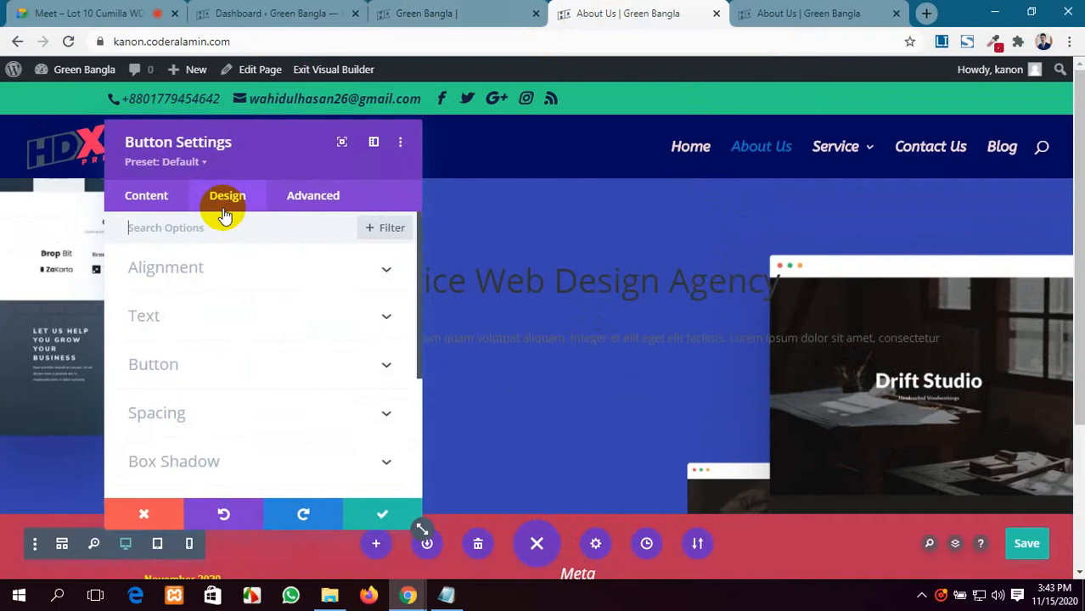
pyautogui.click(229, 270)
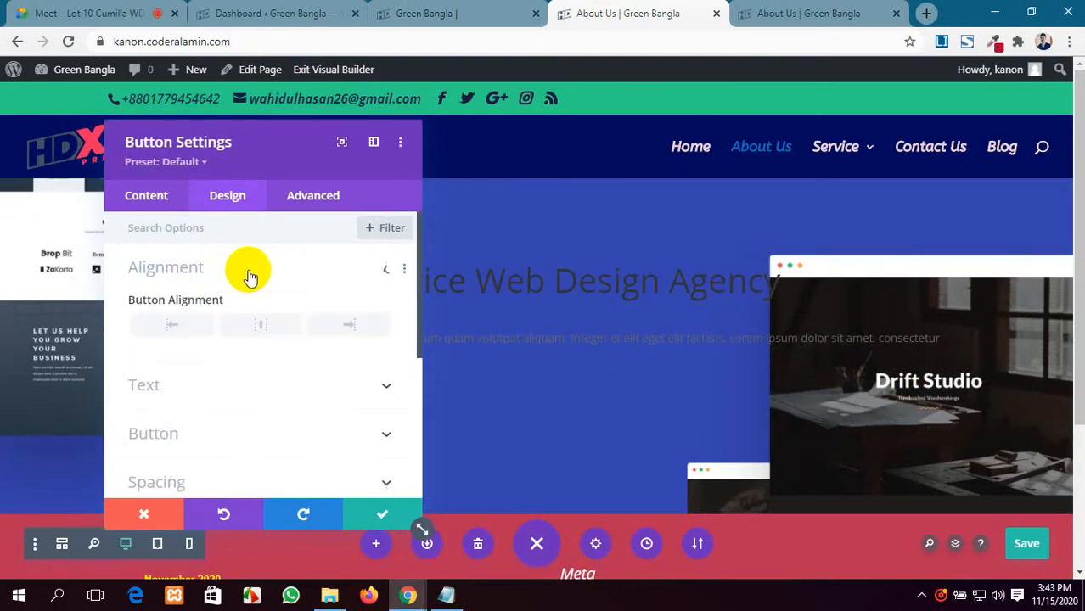
pyautogui.click(261, 325)
pyautogui.click(382, 514)
pyautogui.scroll(-3, 552, 436)
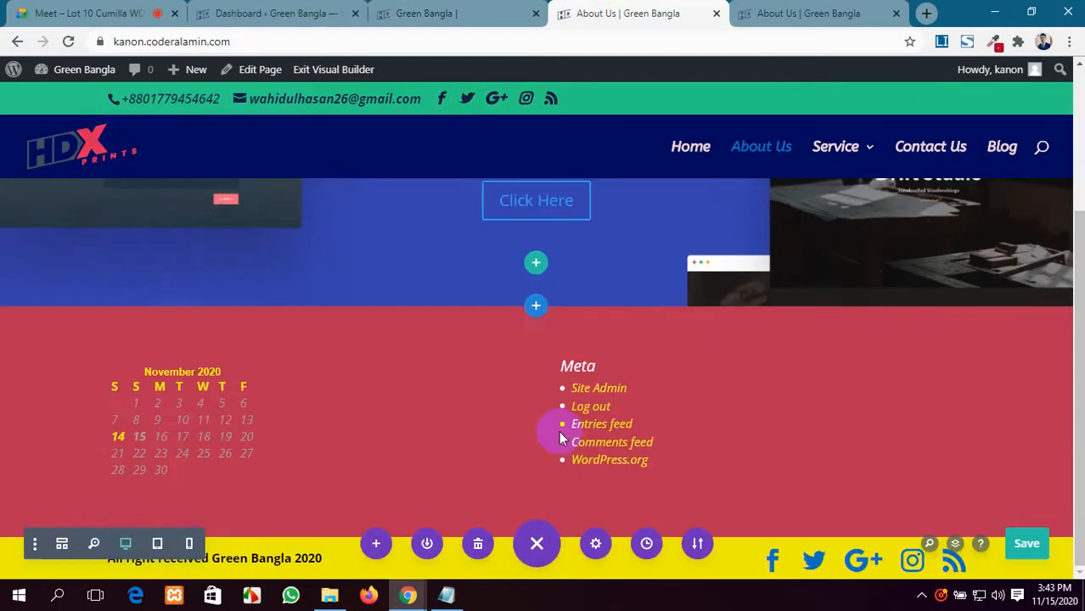
pyautogui.scroll(3, 559, 432)
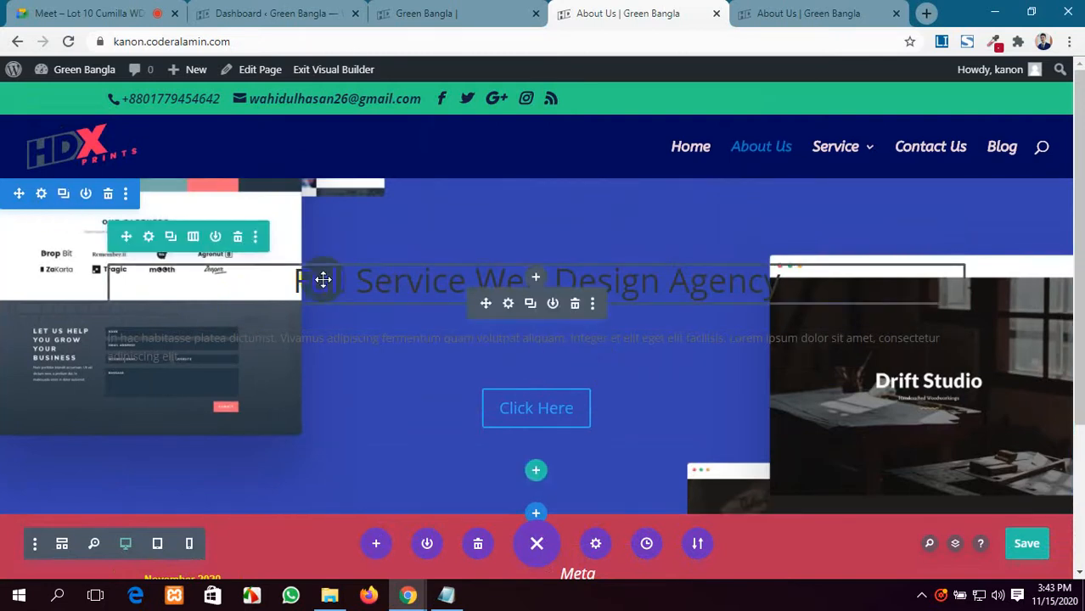
# Try the Fit and Actual Size options for the hero section's background image size, and set it back to Cover.
pyautogui.click(41, 197)
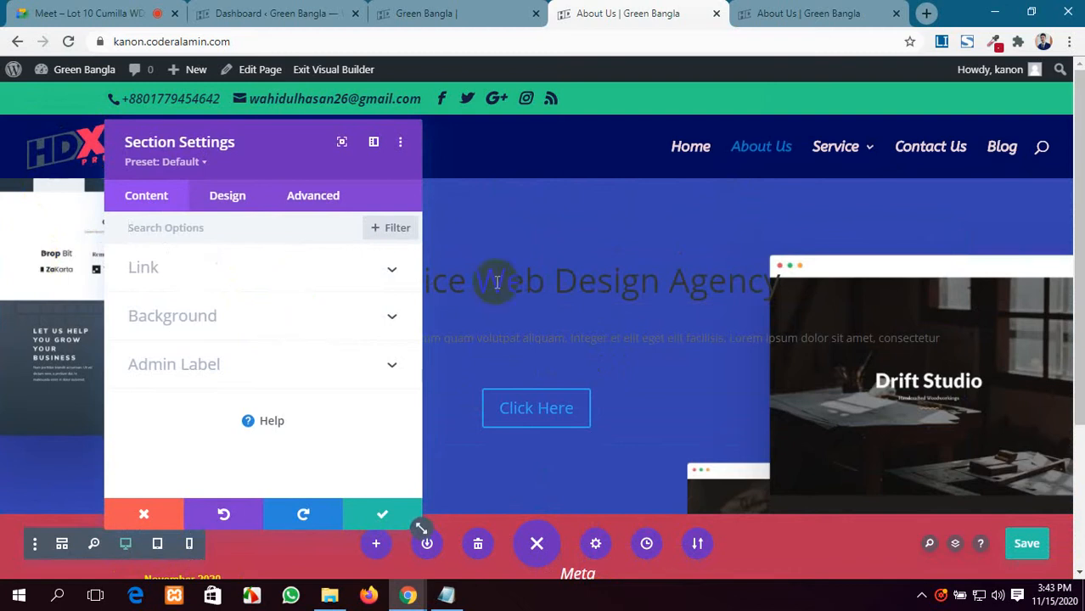
pyautogui.click(261, 323)
pyautogui.scroll(-2, 260, 328)
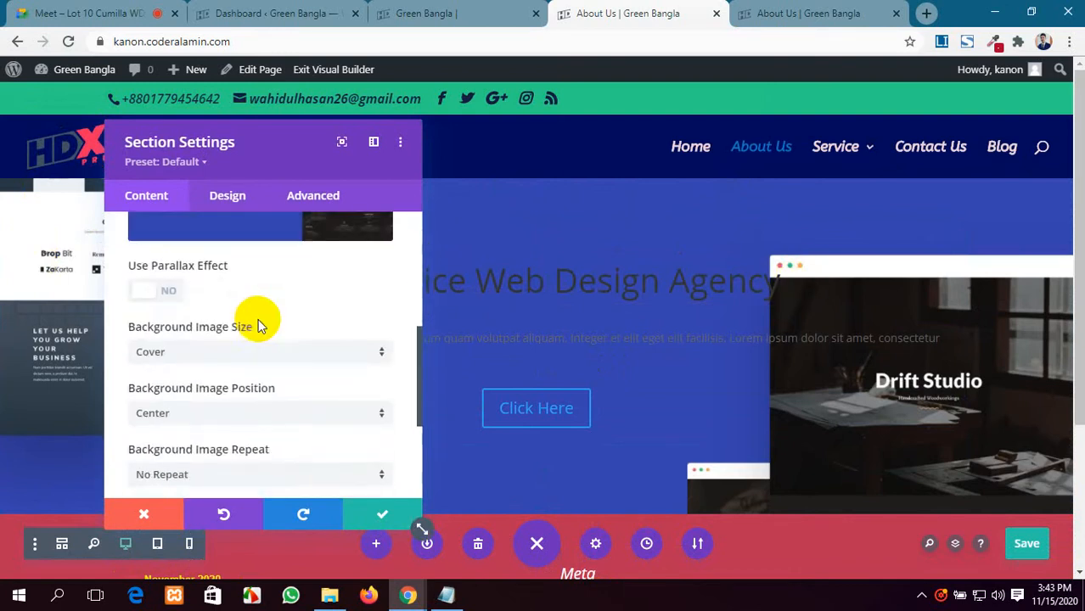
pyautogui.click(322, 355)
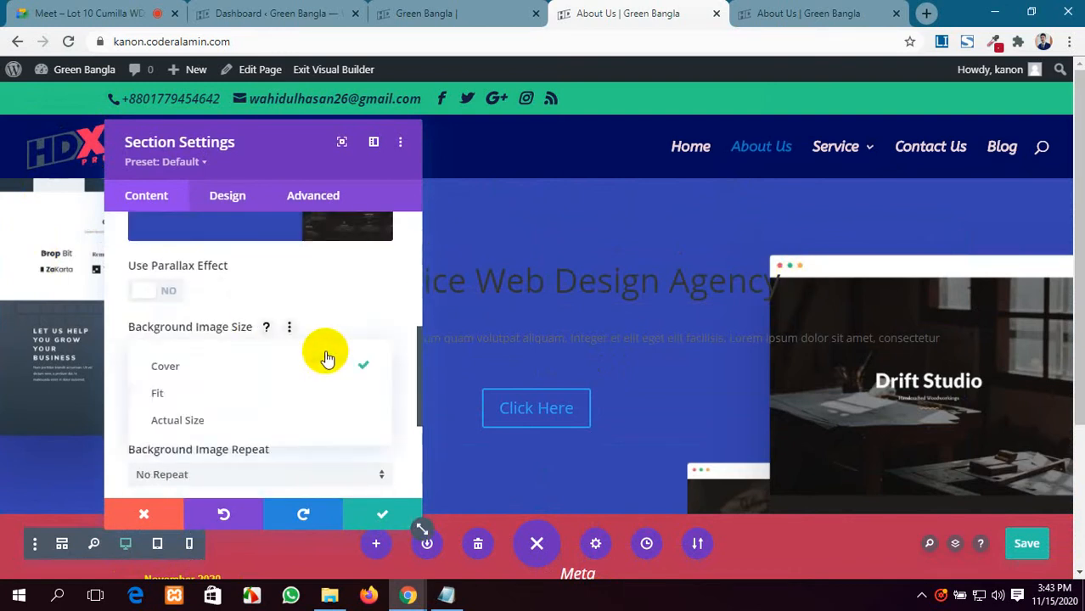
pyautogui.click(291, 394)
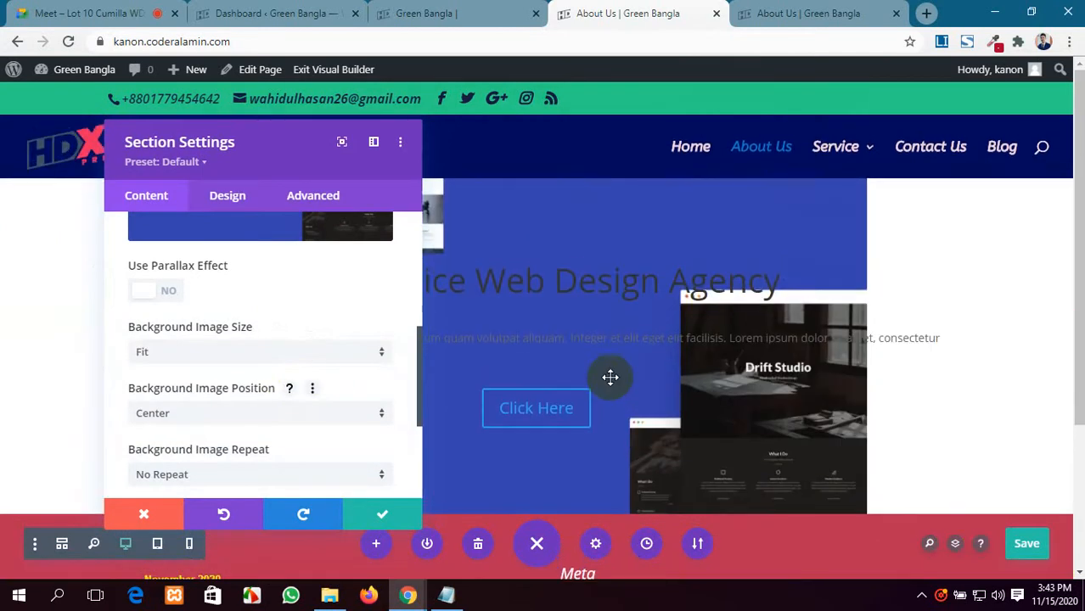
pyautogui.click(304, 355)
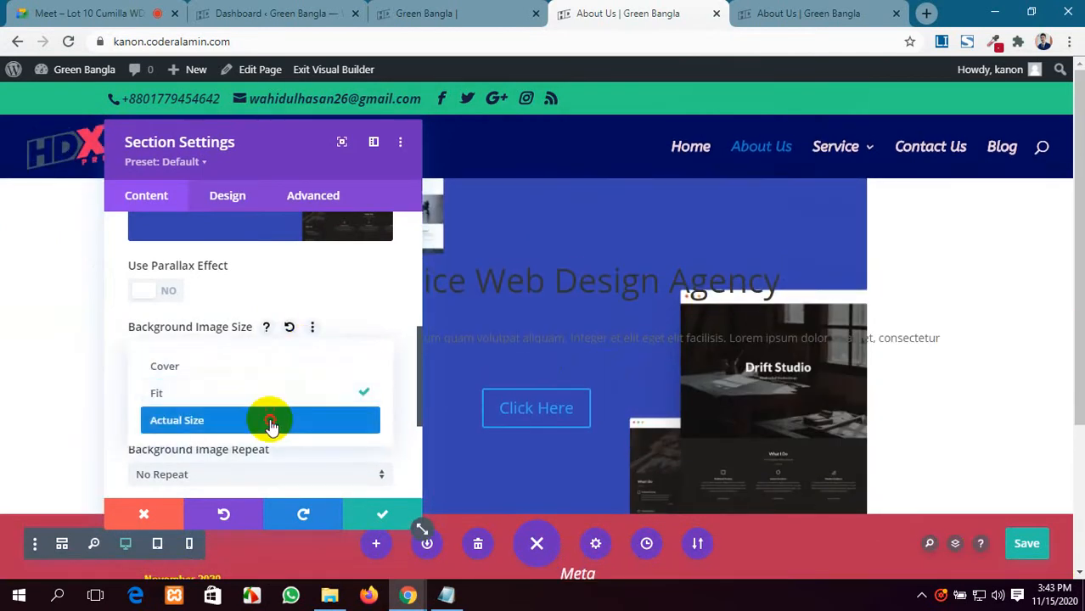
pyautogui.click(268, 420)
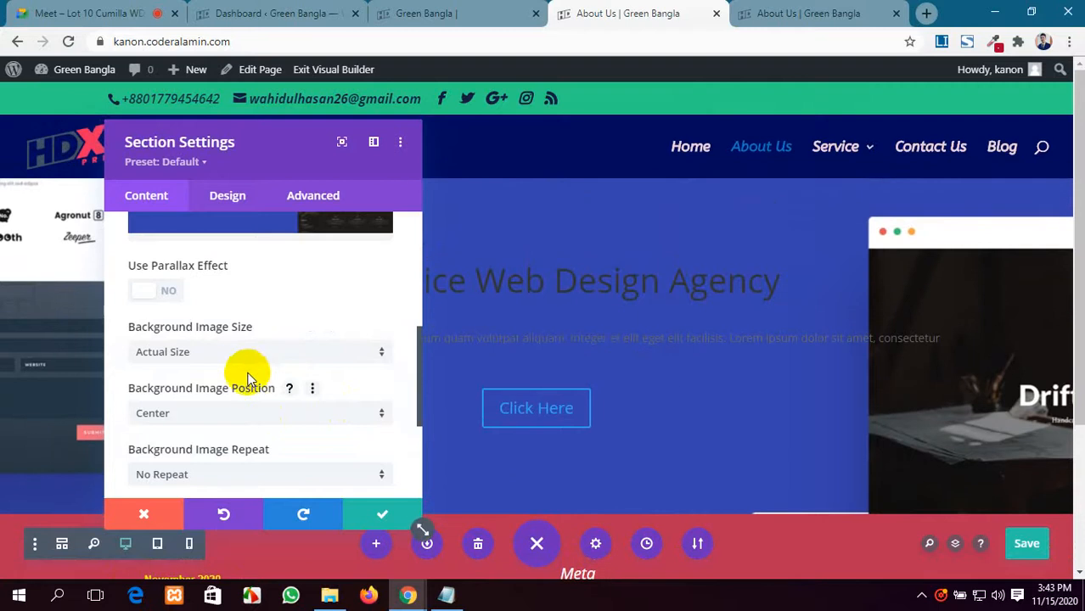
pyautogui.click(263, 352)
pyautogui.click(242, 365)
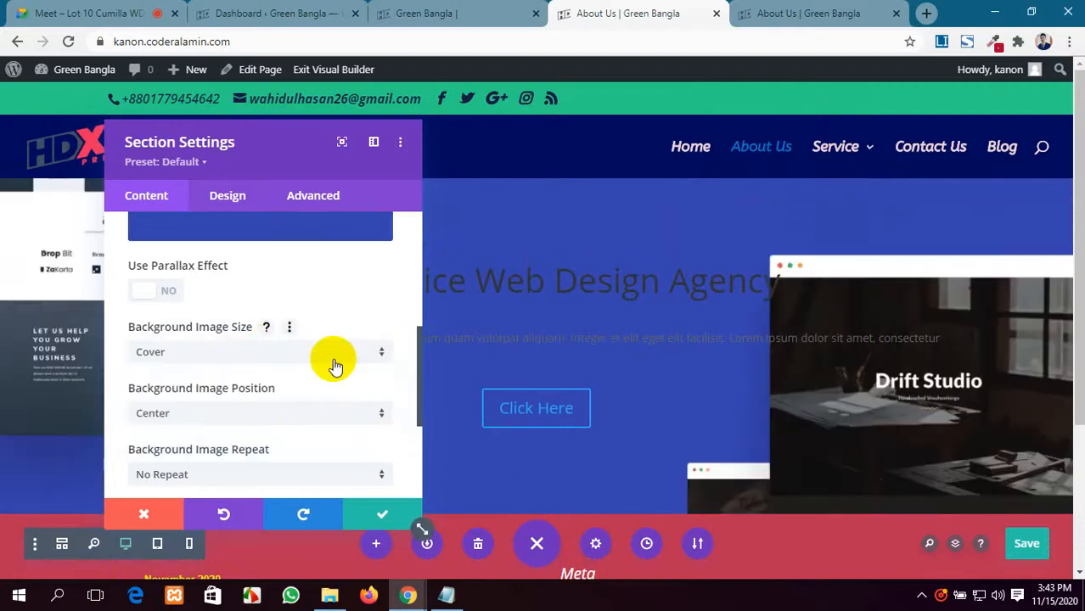
# Try the Top Right, Top Center and Bottom Left positions for the hero section's background image.
pyautogui.scroll(-1, 334, 358)
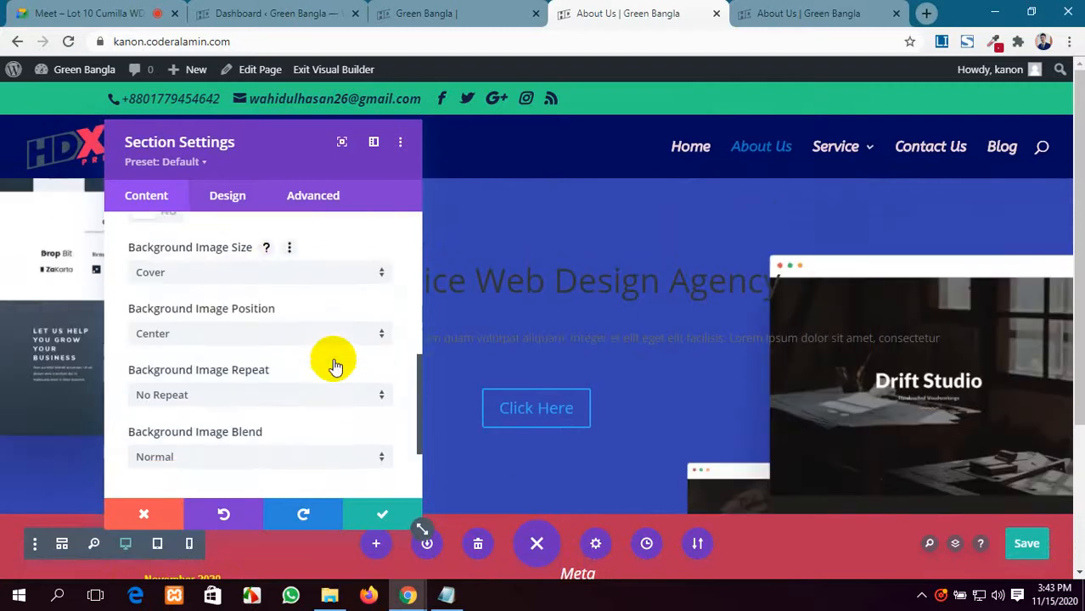
pyautogui.click(292, 336)
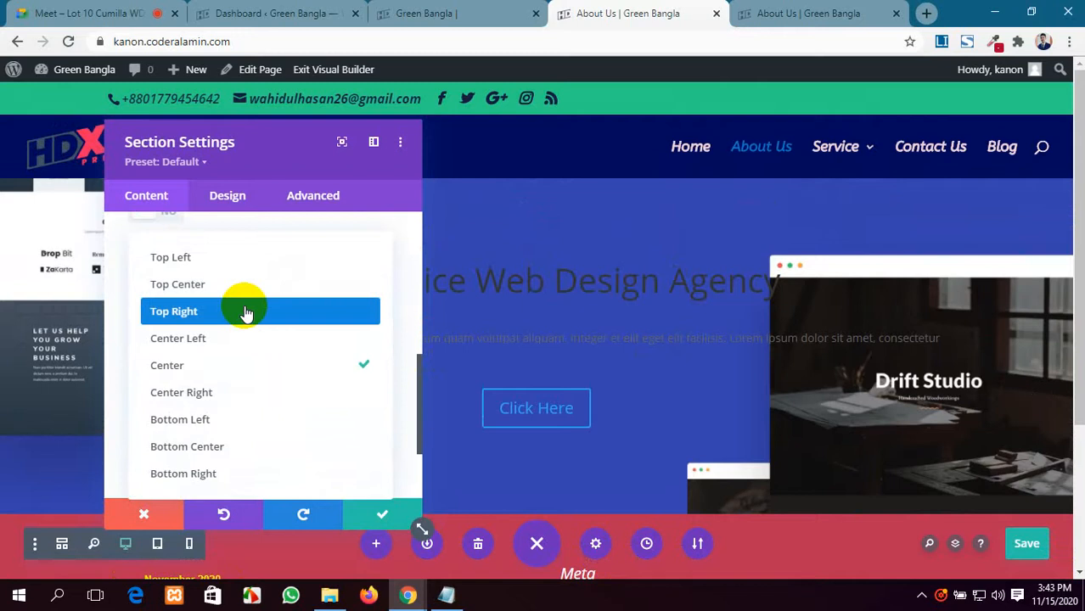
pyautogui.click(246, 310)
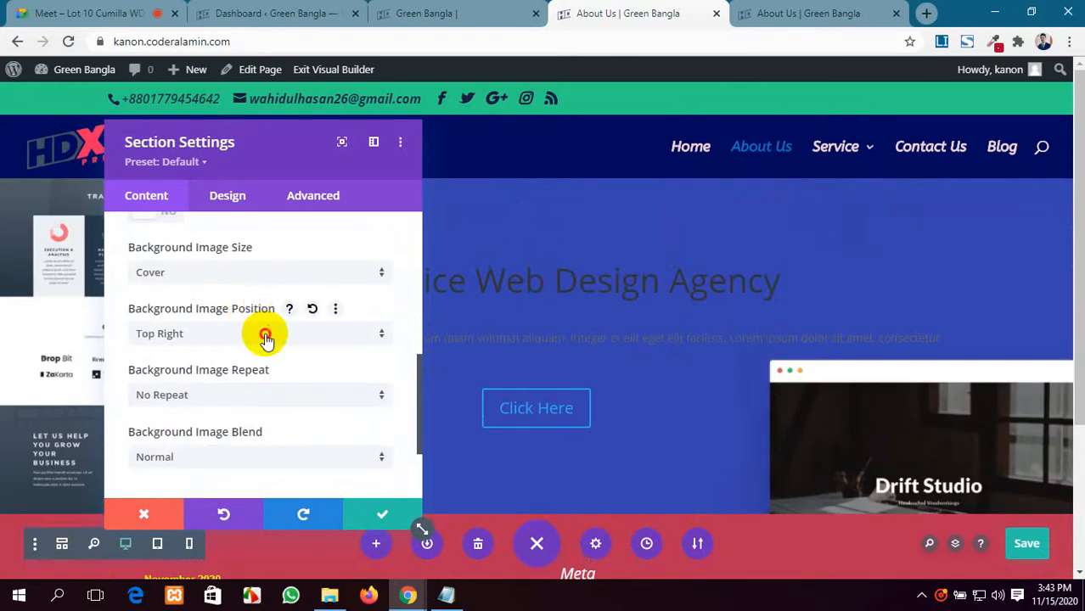
pyautogui.click(265, 334)
pyautogui.click(252, 311)
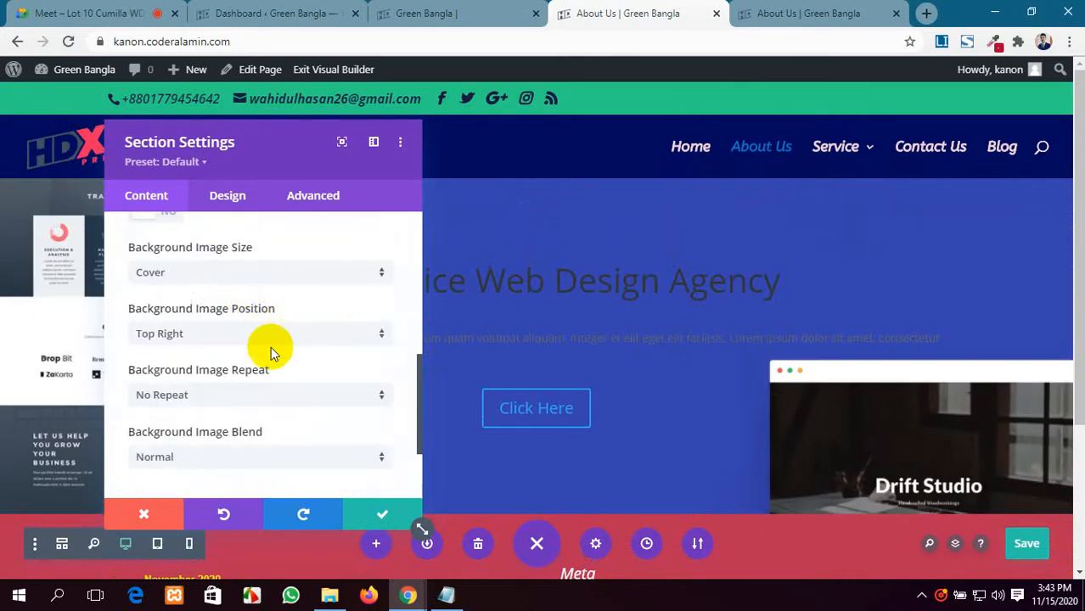
pyautogui.click(272, 337)
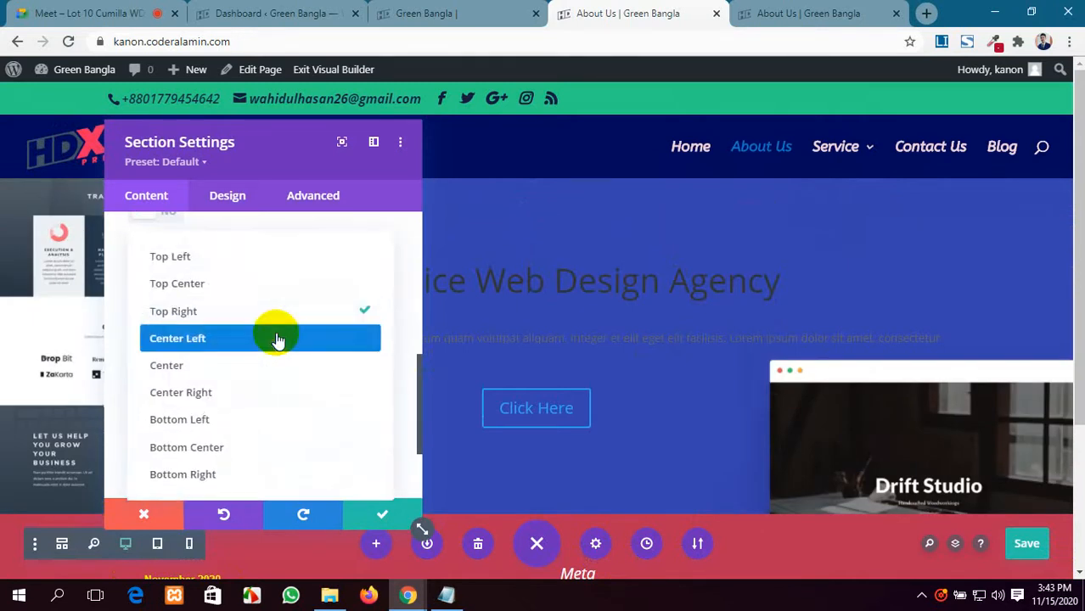
pyautogui.click(262, 283)
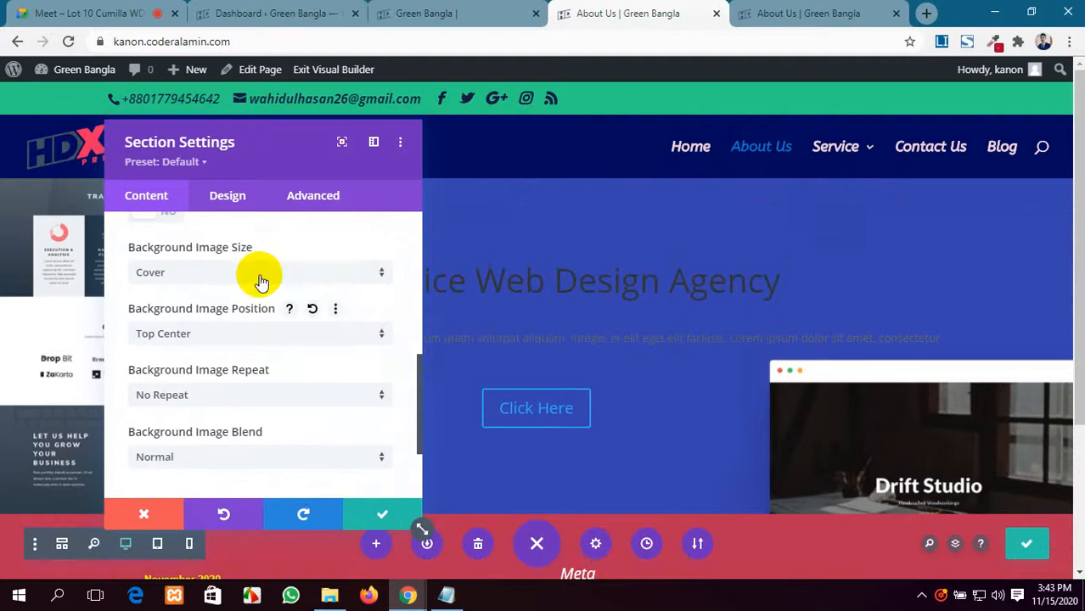
pyautogui.click(289, 335)
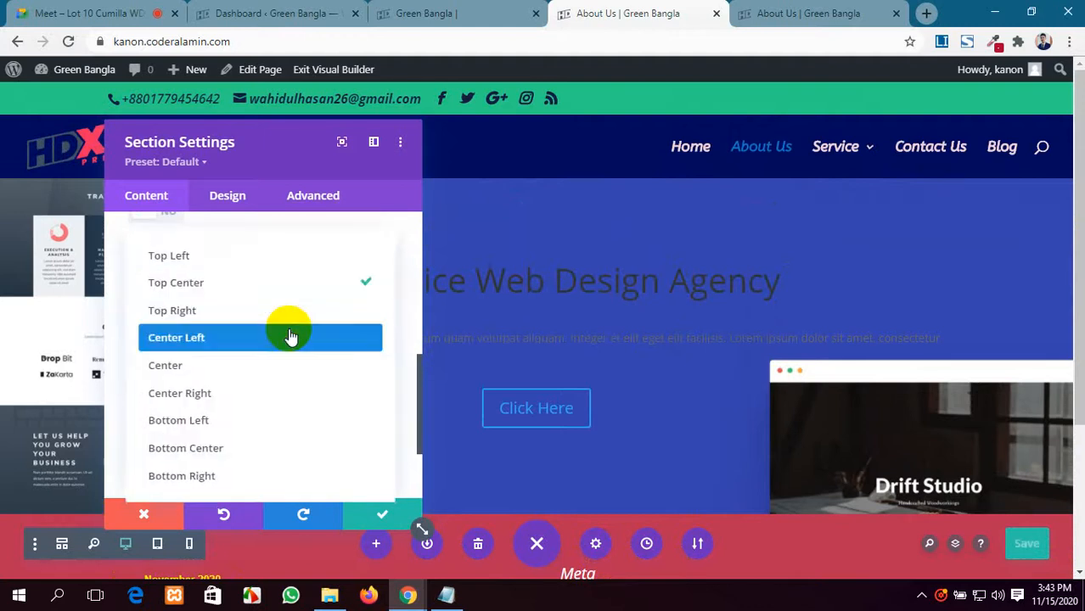
pyautogui.click(242, 428)
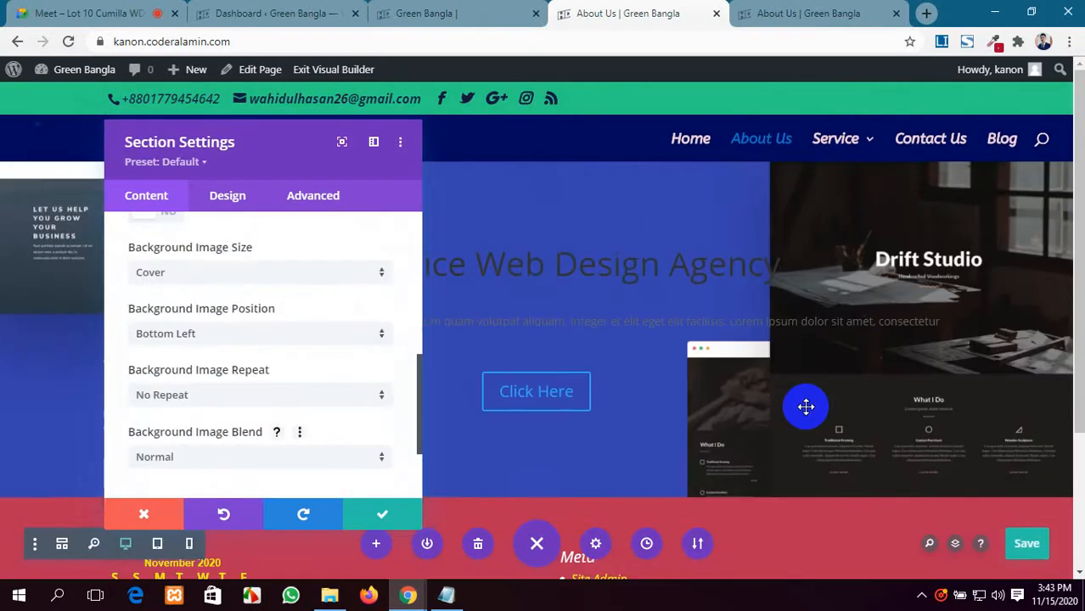
# Check the hero banner with its changed background and set the background image position back to Center.
pyautogui.scroll(5, 242, 312)
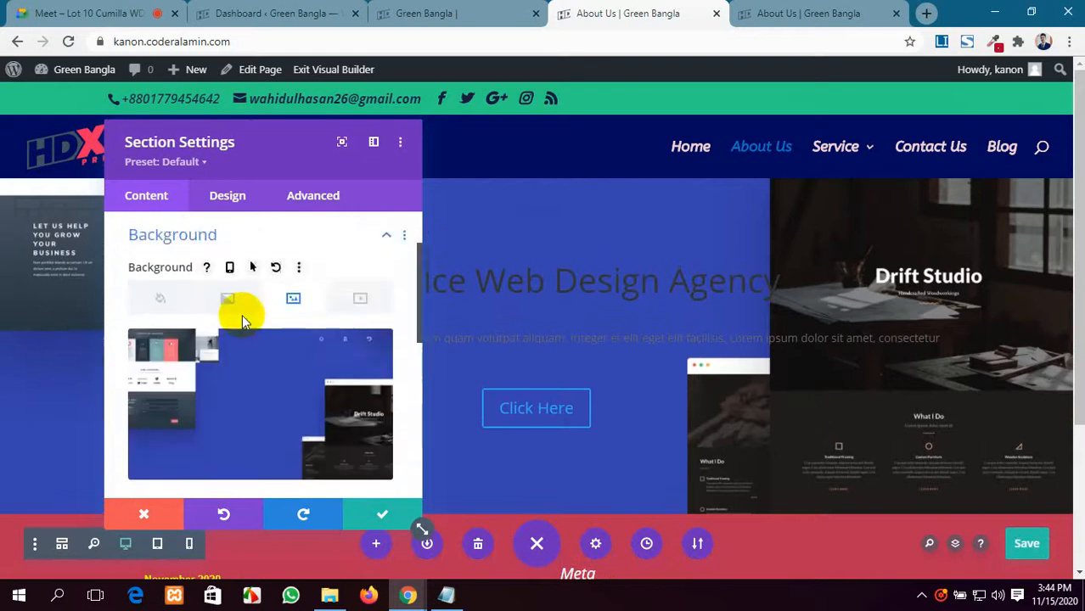
pyautogui.scroll(-4, 242, 321)
pyautogui.scroll(5, 242, 321)
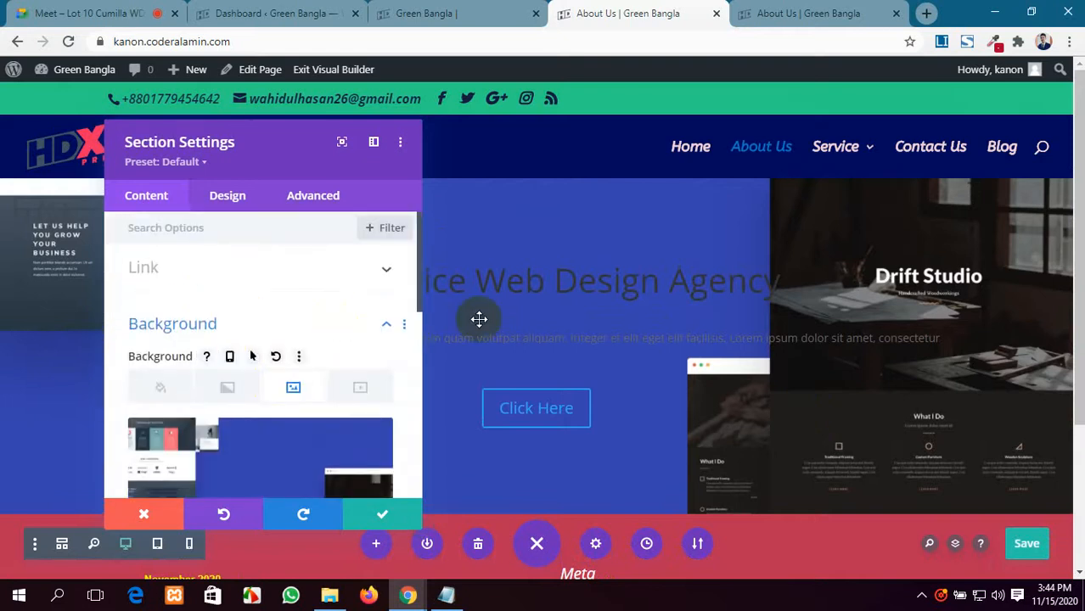
pyautogui.scroll(-3, 477, 318)
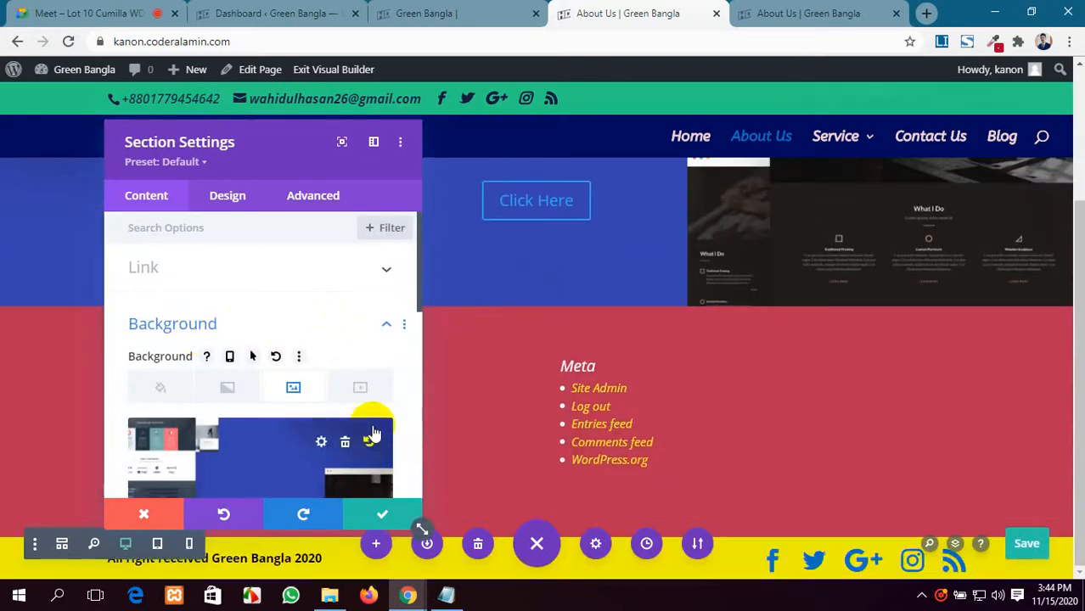
pyautogui.scroll(-3, 320, 404)
pyautogui.scroll(-1, 326, 407)
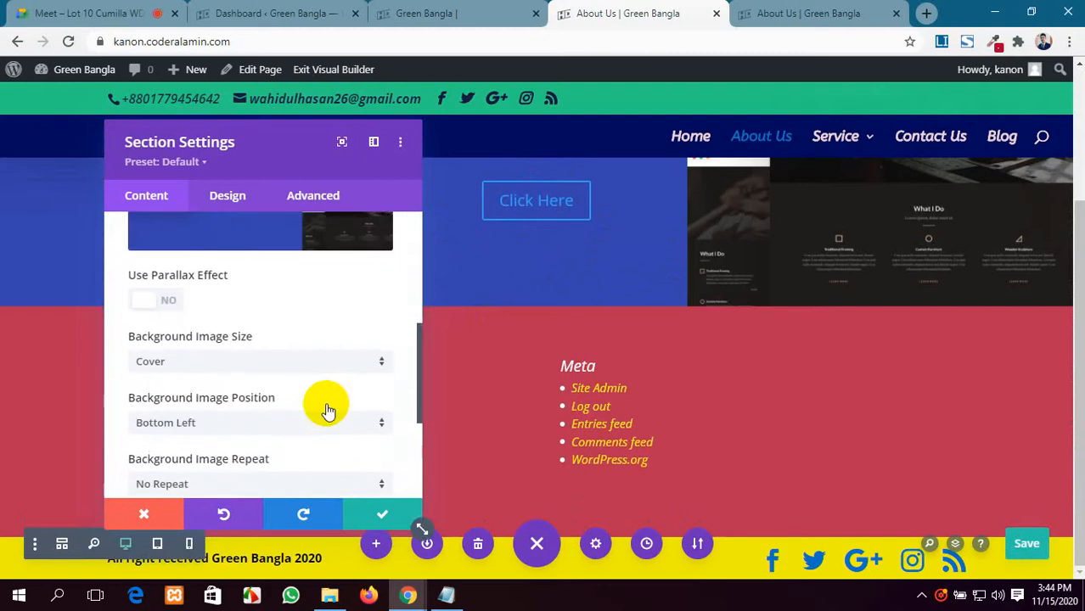
pyautogui.click(289, 422)
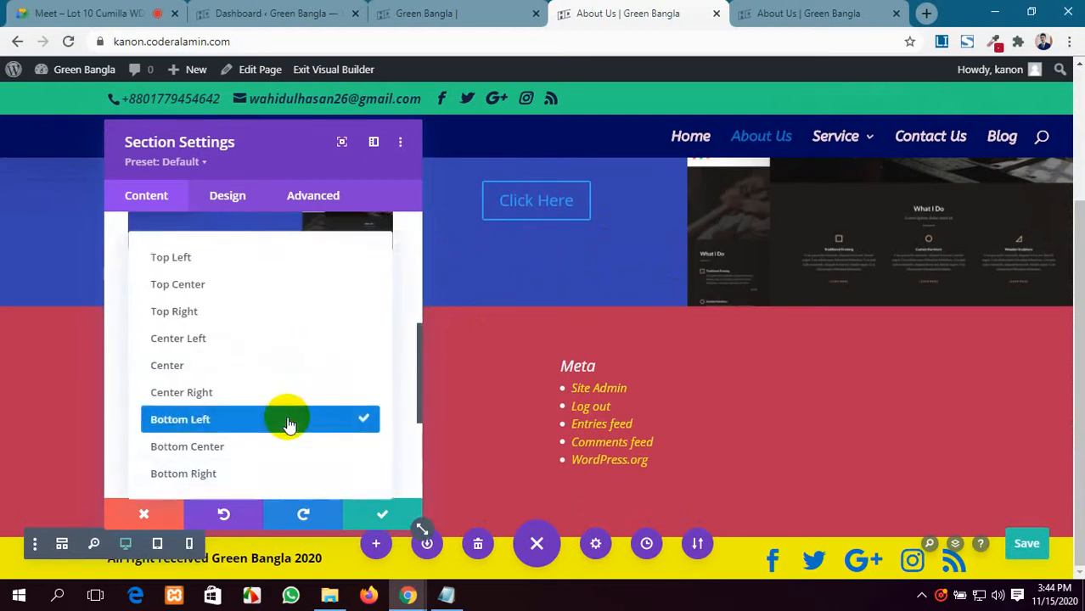
pyautogui.click(286, 366)
pyautogui.scroll(3, 621, 360)
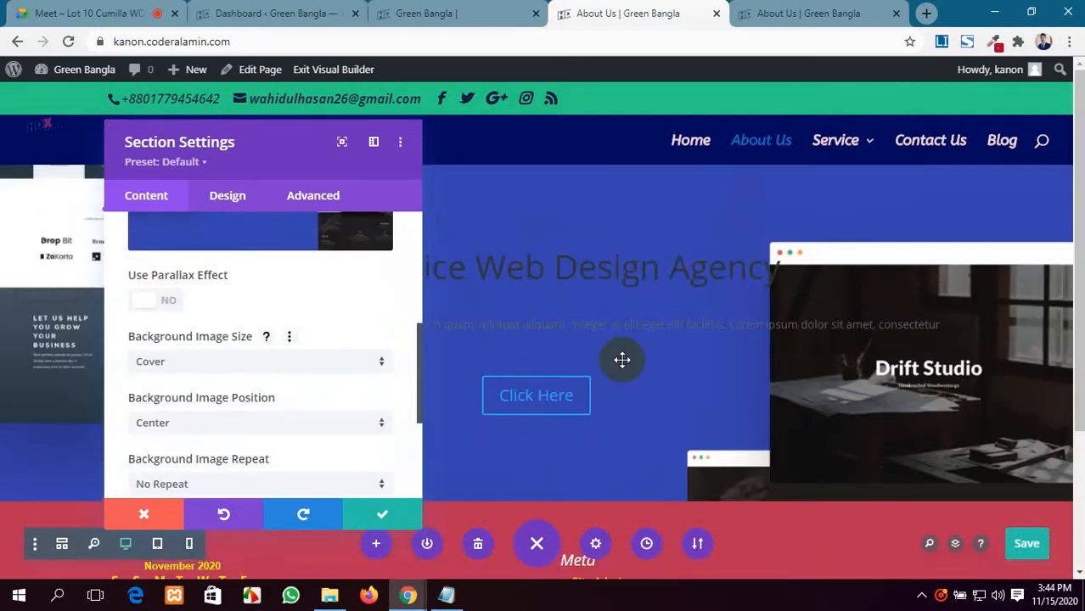
# Examine the remaining background options and the link options in the section settings.
pyautogui.scroll(-3, 344, 382)
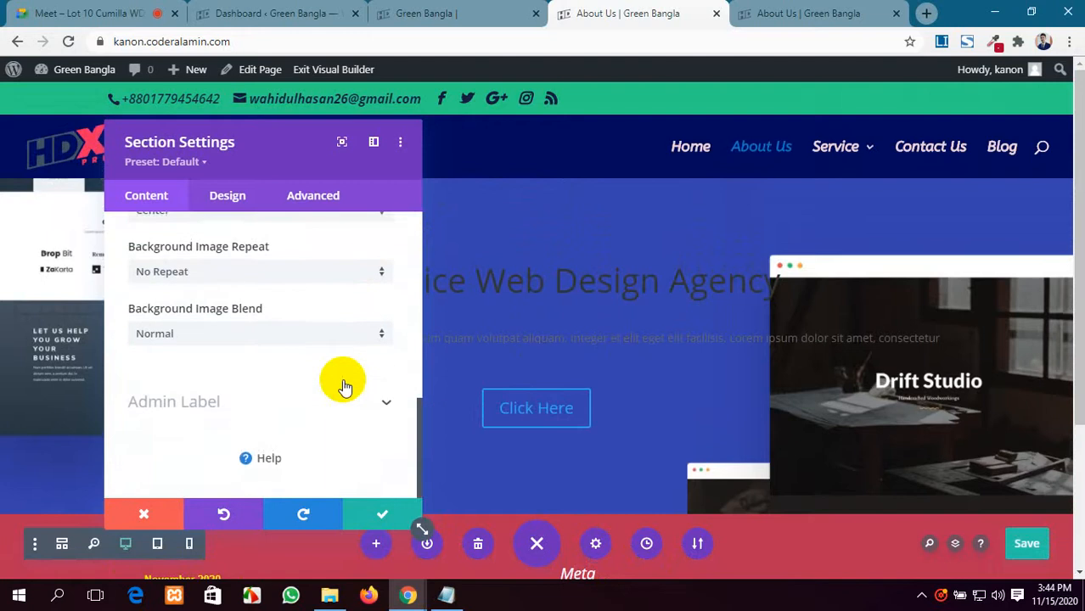
pyautogui.scroll(6, 343, 382)
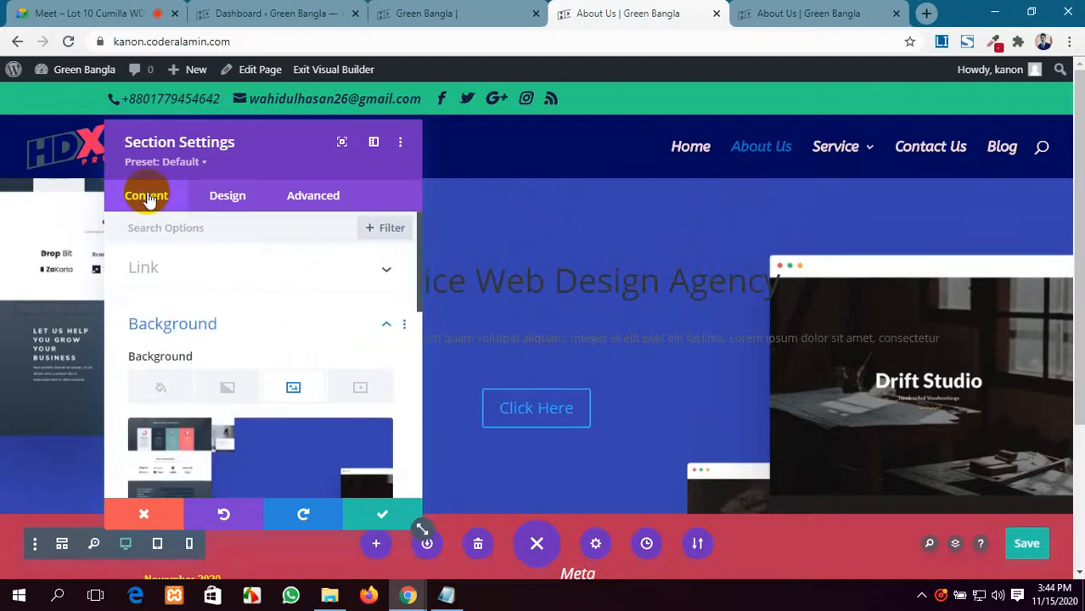
pyautogui.click(348, 284)
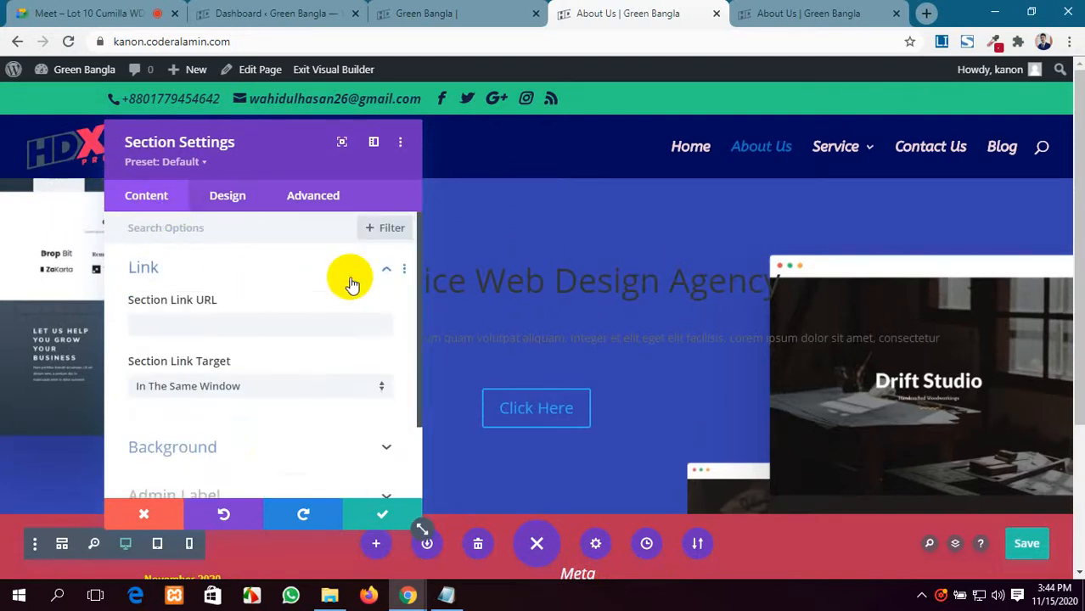
pyautogui.scroll(-1, 272, 401)
pyautogui.scroll(1, 272, 401)
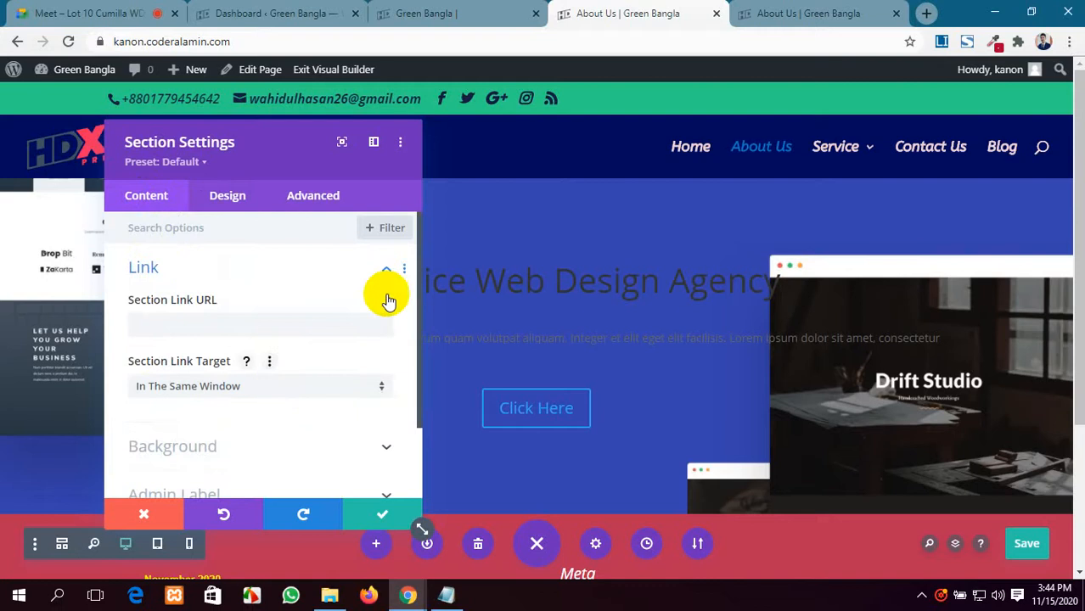
pyautogui.click(386, 268)
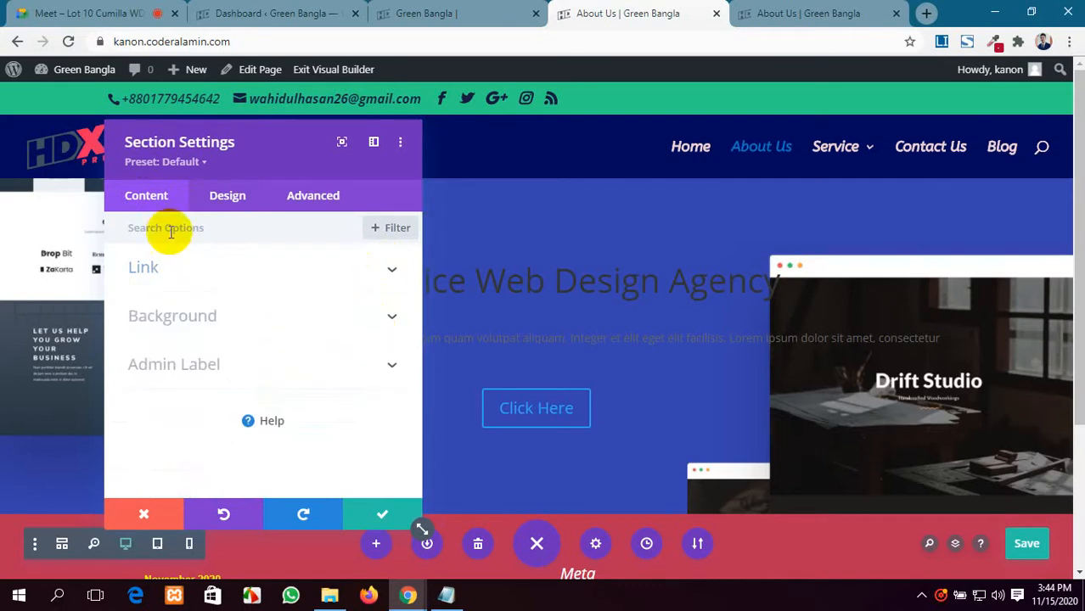
pyautogui.click(389, 269)
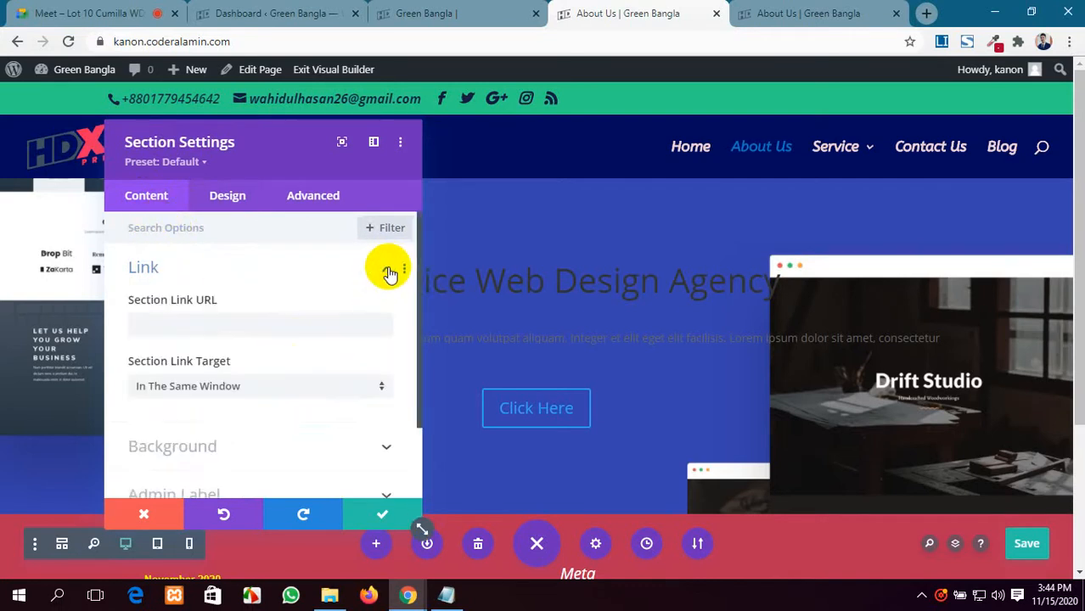
# Check the repeat and blend options of the hero section's background image, keeping No Repeat and Normal.
pyautogui.scroll(-1, 150, 348)
pyautogui.click(346, 351)
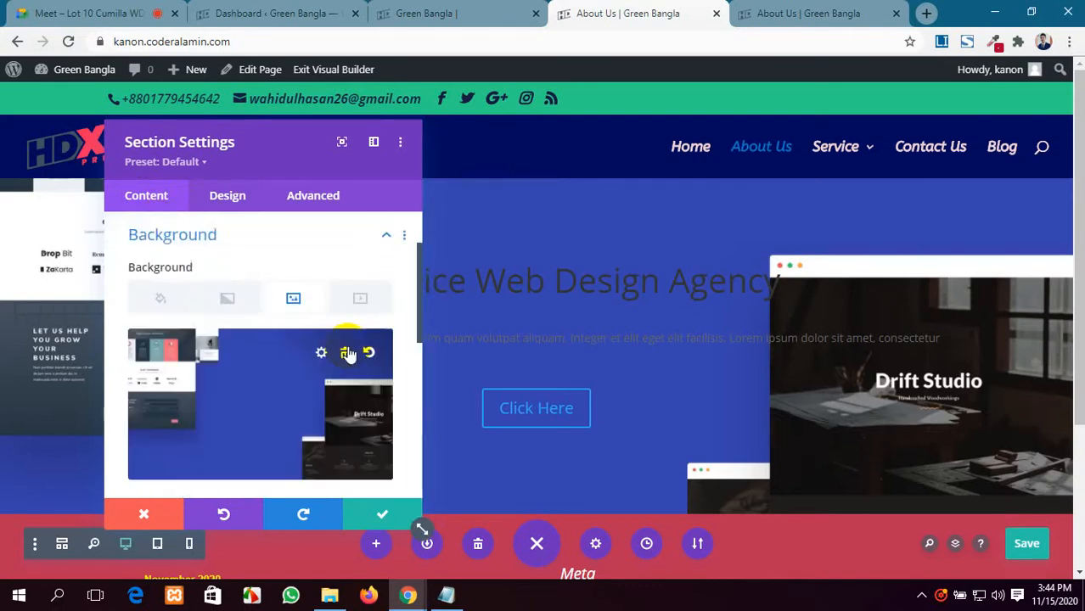
pyautogui.scroll(-3, 348, 351)
pyautogui.scroll(-2, 348, 351)
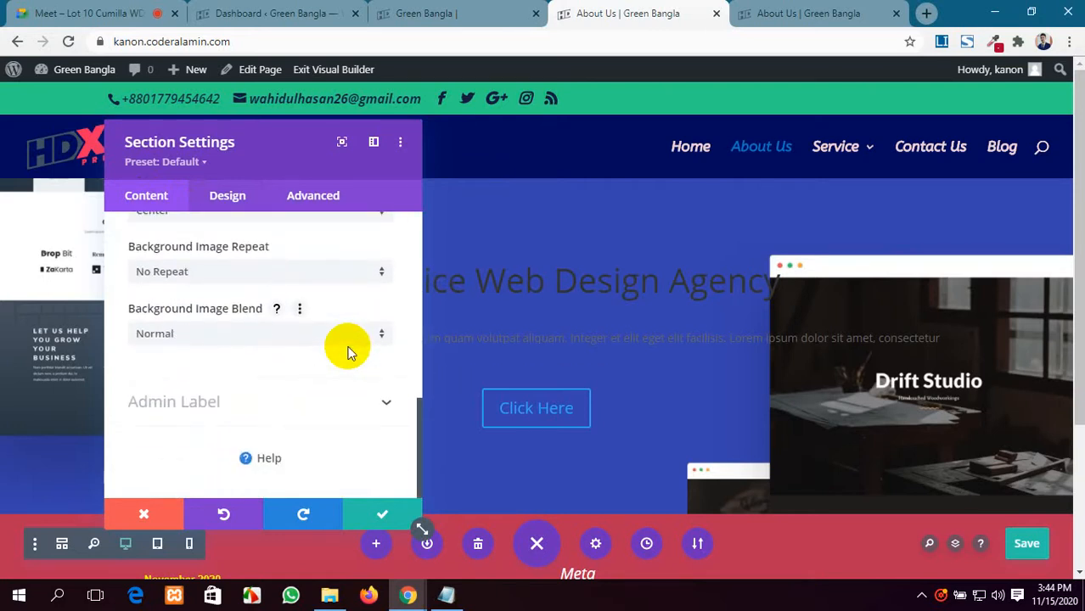
pyautogui.click(329, 273)
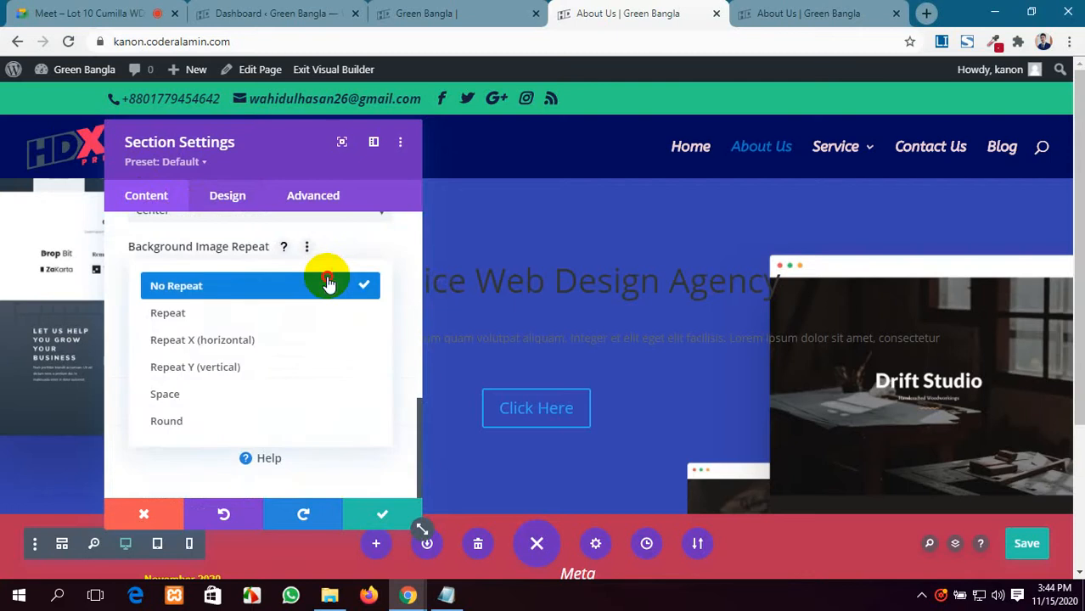
pyautogui.click(329, 284)
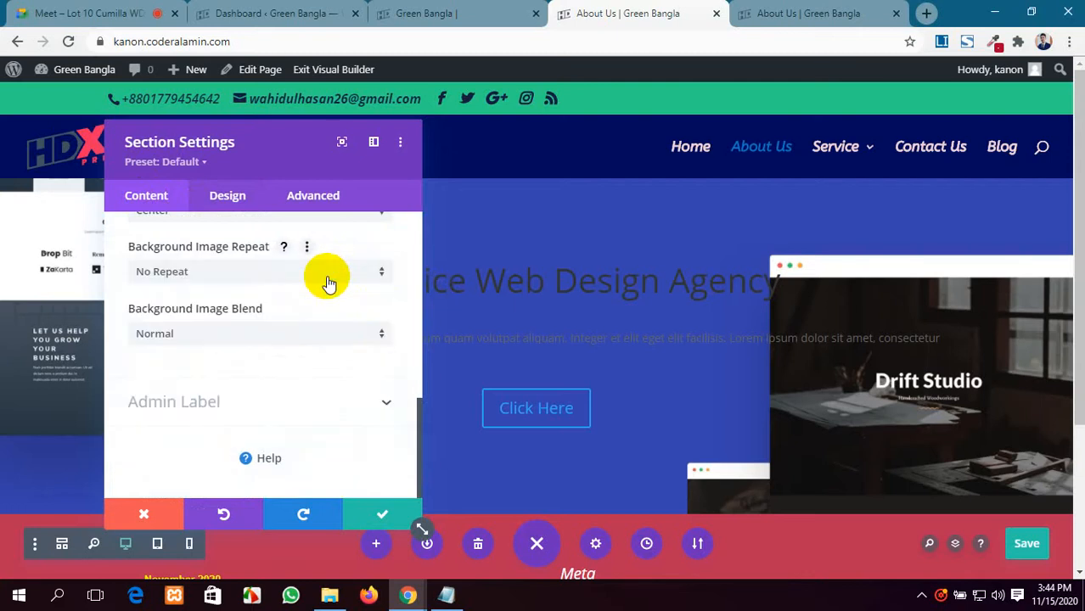
pyautogui.click(322, 340)
pyautogui.click(463, 236)
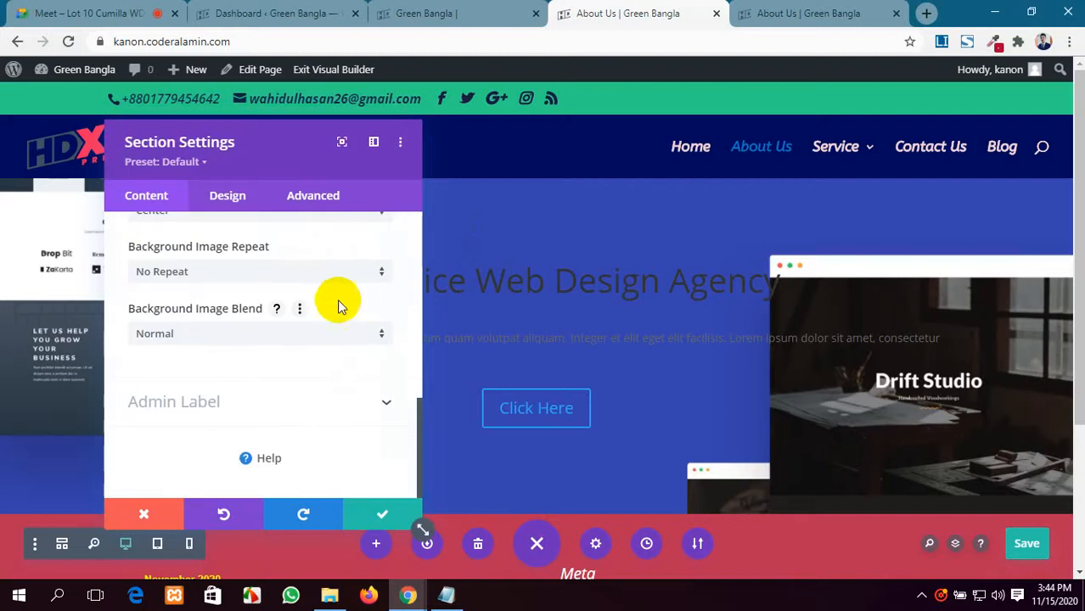
# Look over the hero section's background settings once more and apply them.
pyautogui.scroll(5, 343, 306)
pyautogui.scroll(-3, 353, 315)
pyautogui.scroll(5, 355, 323)
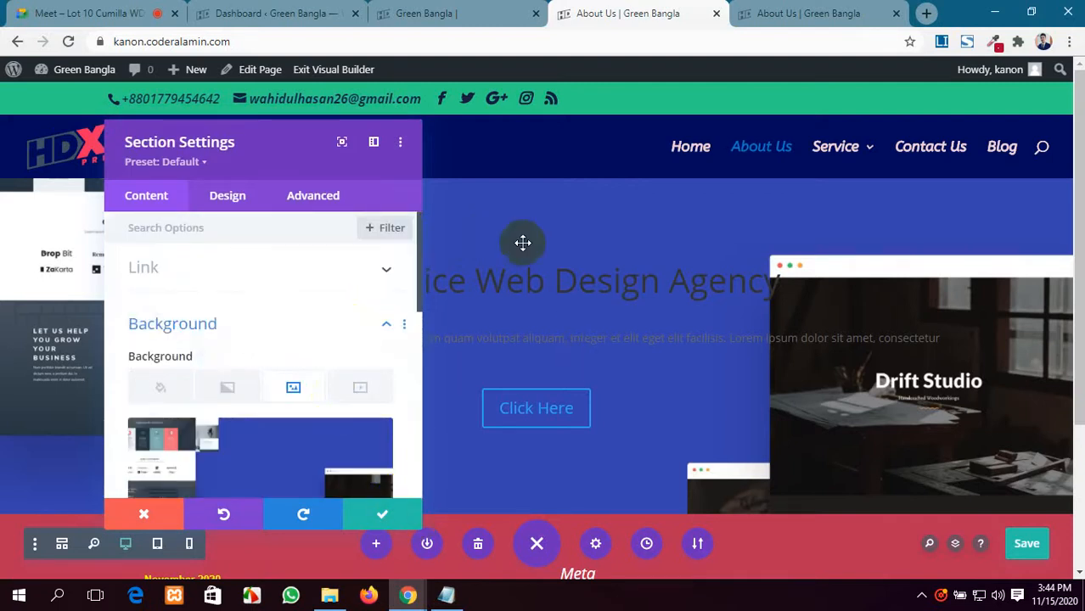
pyautogui.click(381, 514)
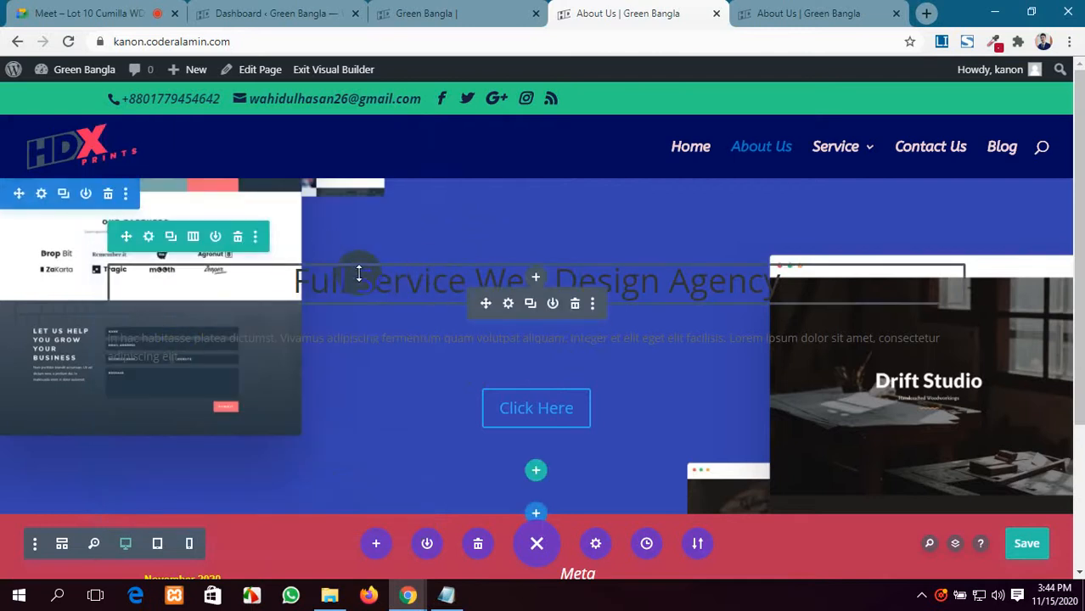
# Open the settings of the "Full Service Web Design Agency" heading module and review its content options.
pyautogui.click(508, 306)
pyautogui.scroll(-3, 182, 327)
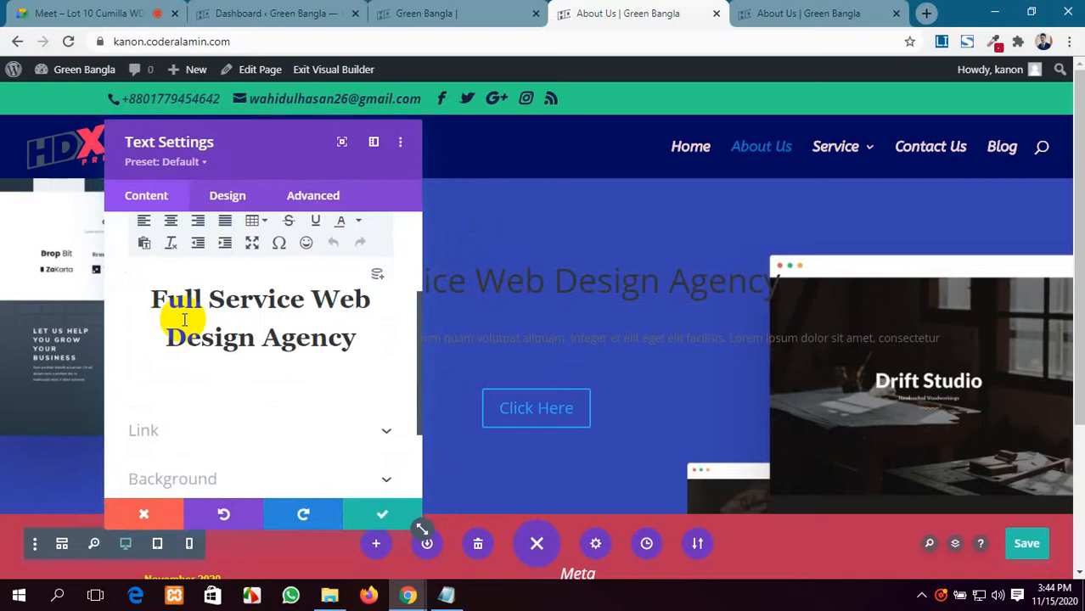
pyautogui.scroll(-3, 259, 337)
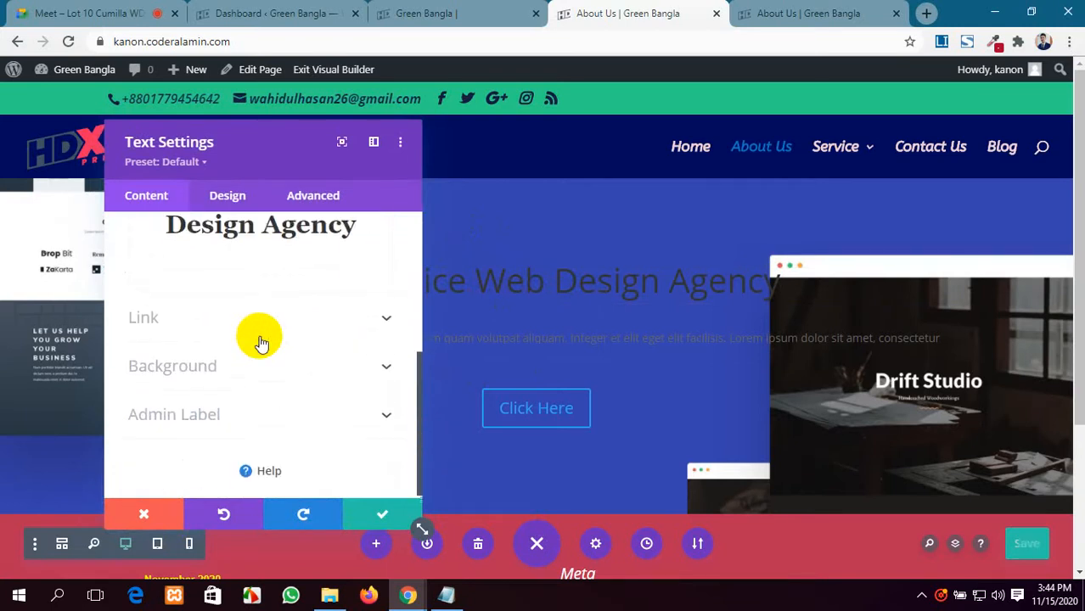
pyautogui.scroll(3, 260, 340)
pyautogui.scroll(-1, 260, 340)
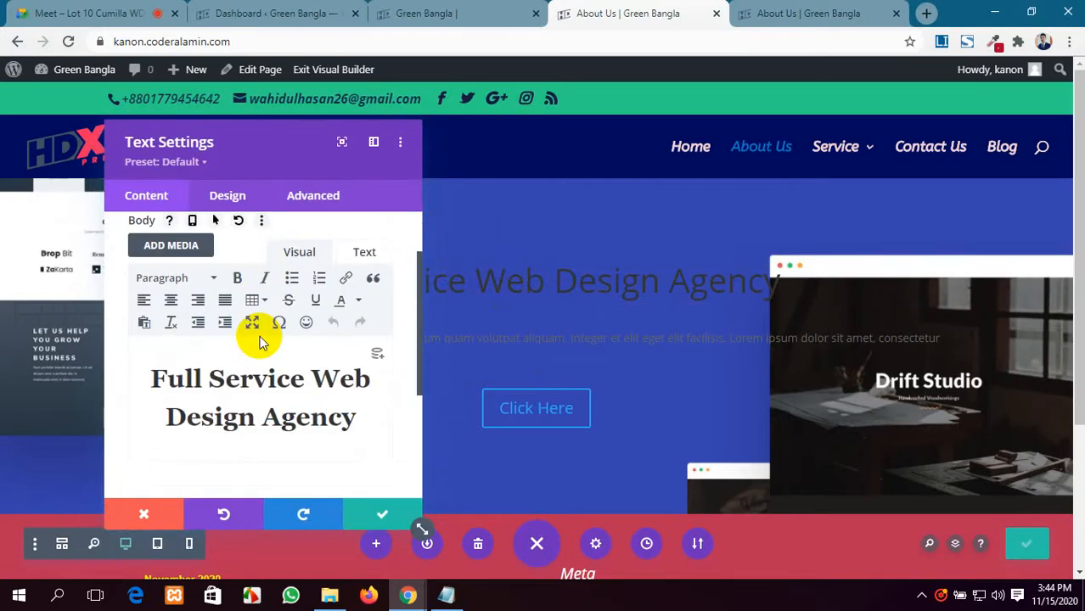
pyautogui.scroll(-3, 260, 340)
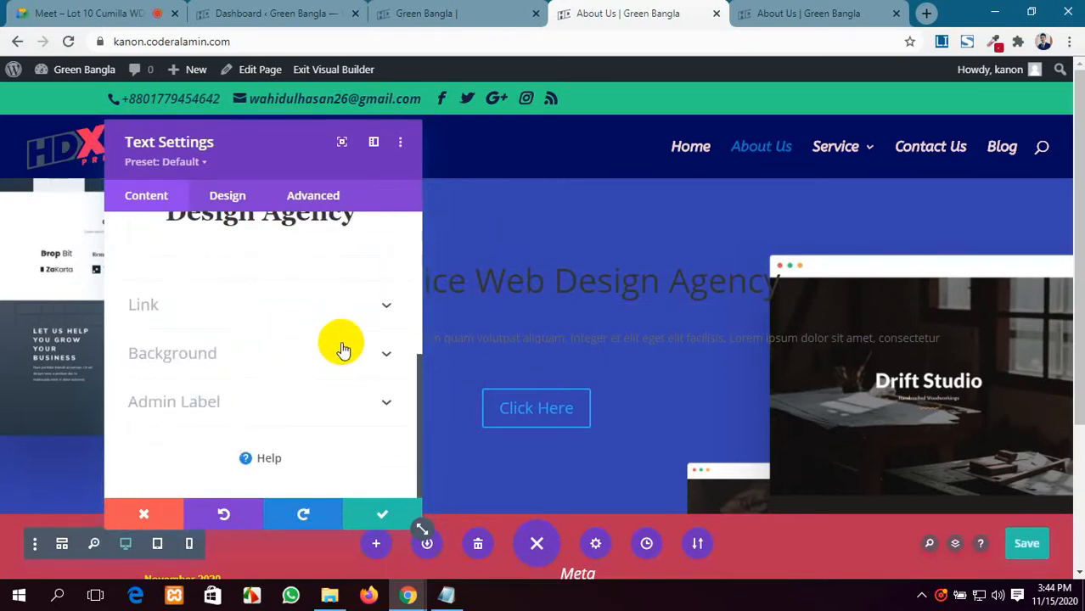
# Set the hero heading's text size to 58px and apply the text settings.
pyautogui.click(234, 197)
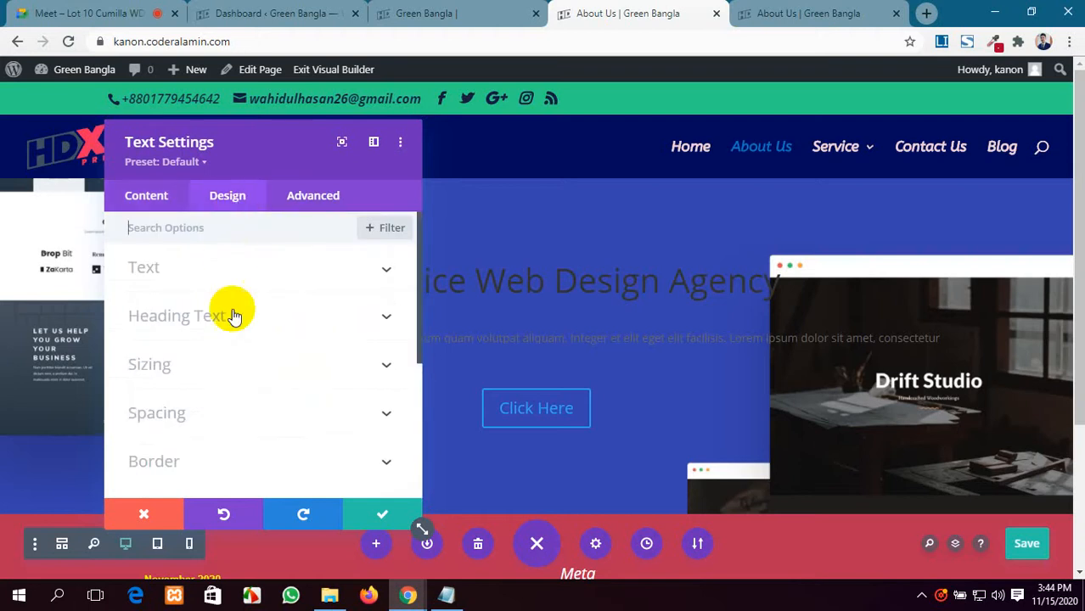
pyautogui.click(289, 323)
pyautogui.scroll(-1, 290, 327)
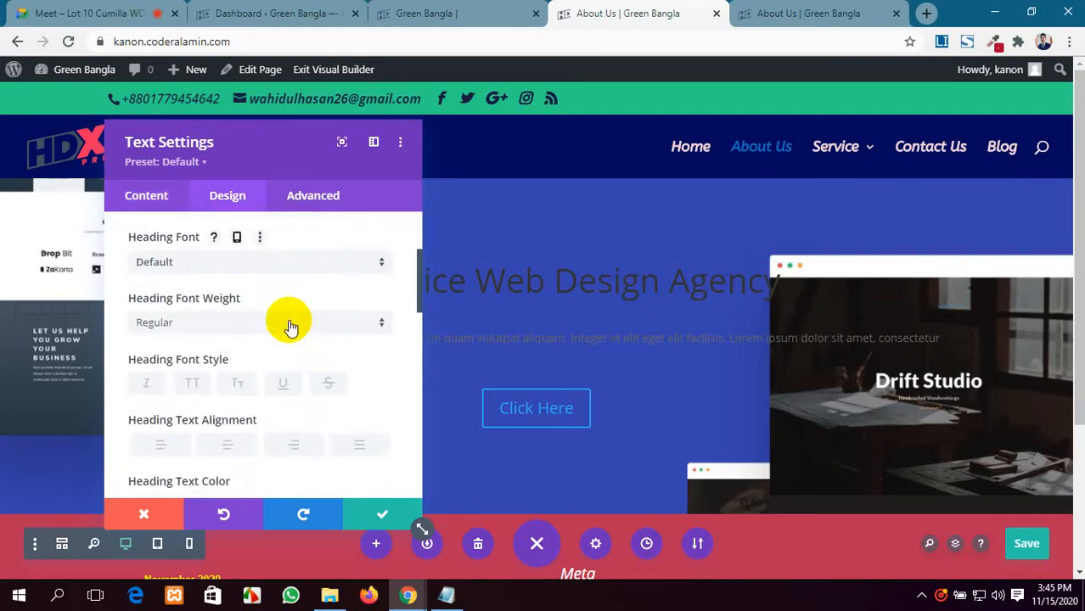
pyautogui.scroll(-3, 290, 327)
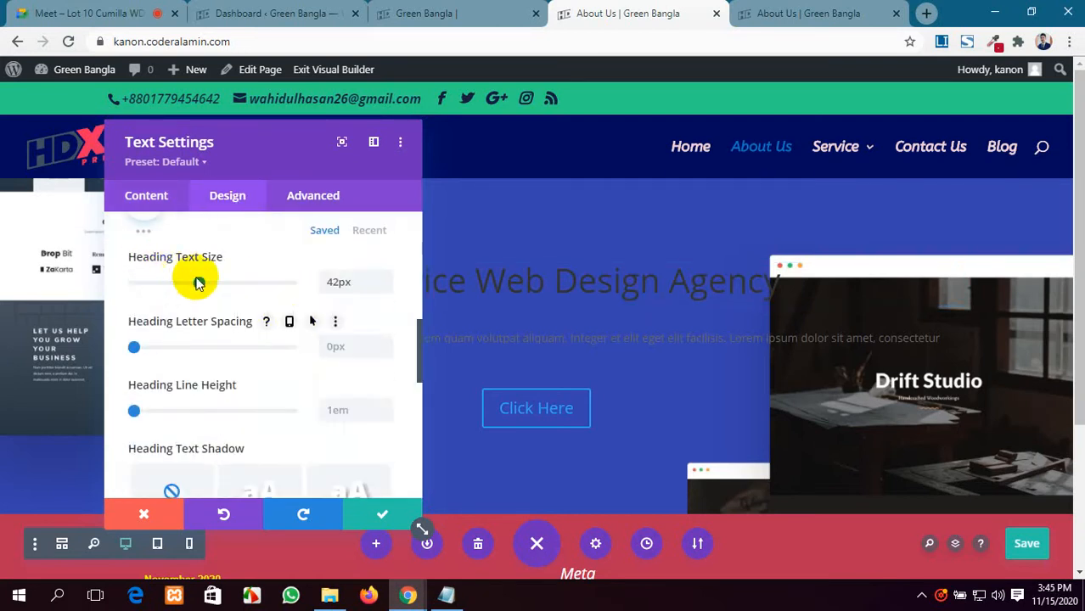
pyautogui.moveTo(202, 288); pyautogui.dragTo(224, 283)
pyautogui.moveTo(134, 347)
pyautogui.mouseDown()
pyautogui.moveTo(171, 348)
pyautogui.moveTo(133, 347)
pyautogui.mouseUp()
pyautogui.scroll(5, 298, 302)
pyautogui.scroll(-3, 340, 390)
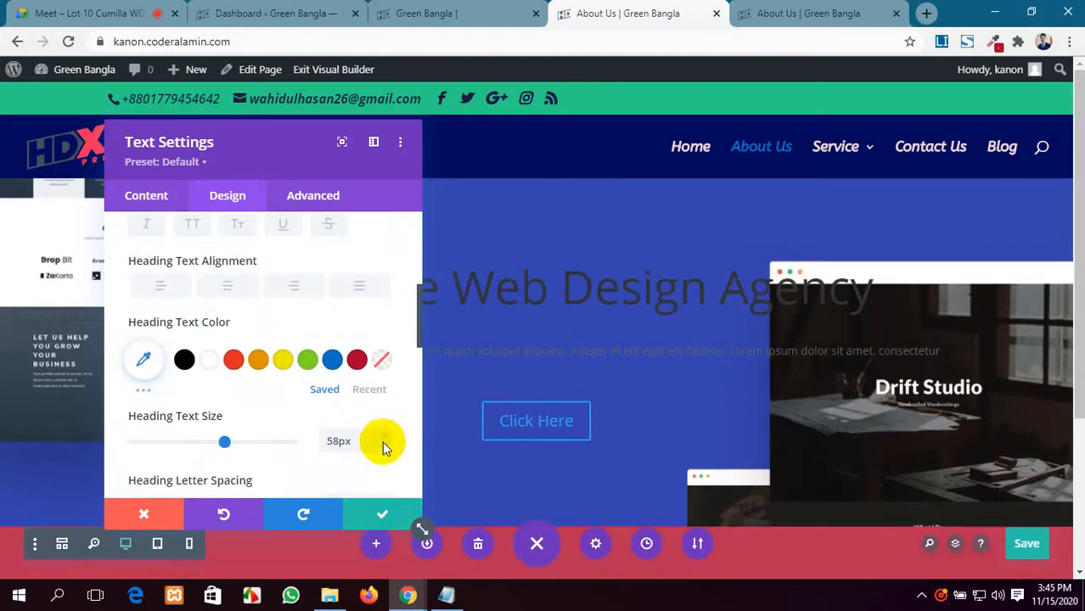
pyautogui.click(360, 514)
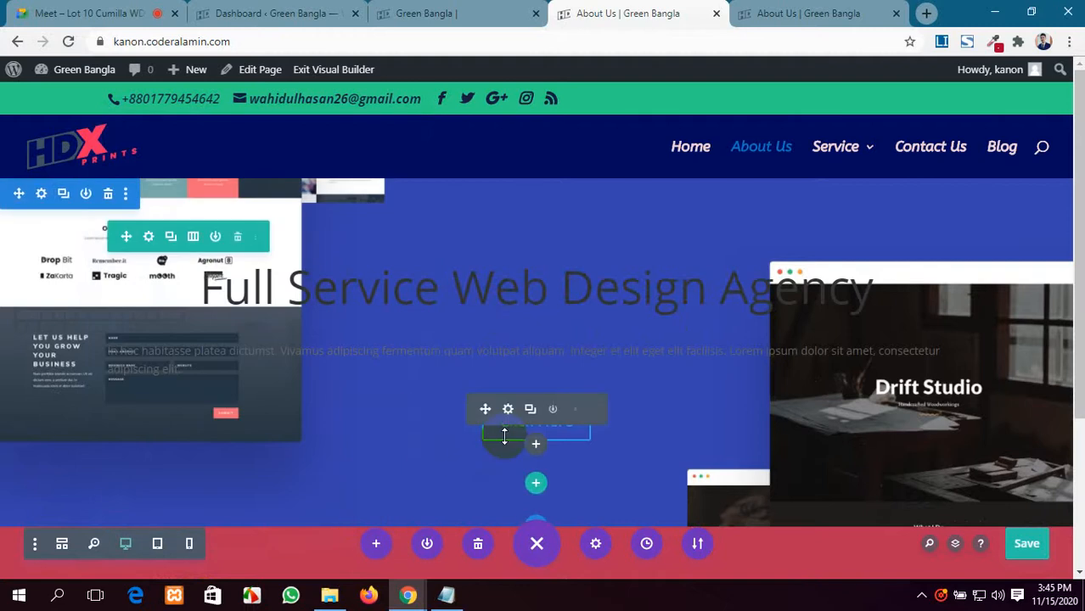
# Save the About Us page, reload its live version to check the hero banner, and return to the visual builder.
pyautogui.scroll(-3, 505, 436)
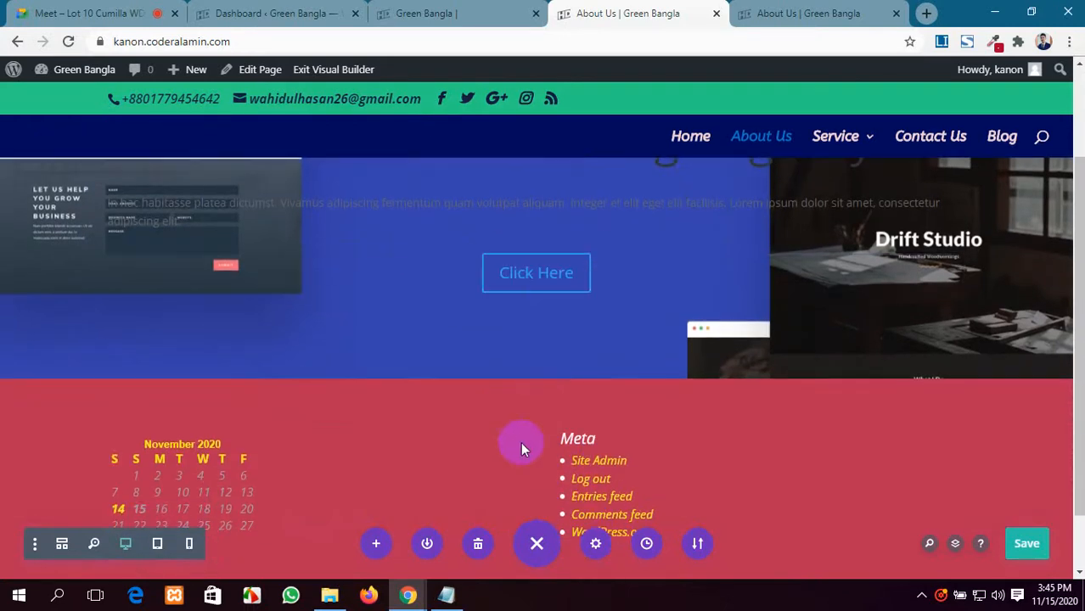
pyautogui.scroll(2, 521, 442)
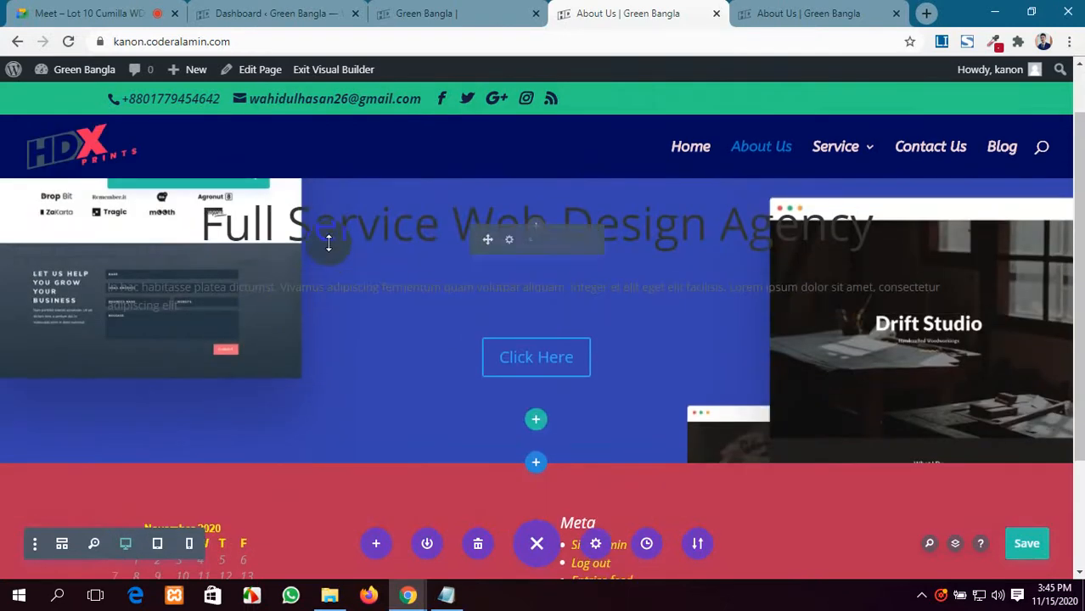
pyautogui.scroll(1, 339, 233)
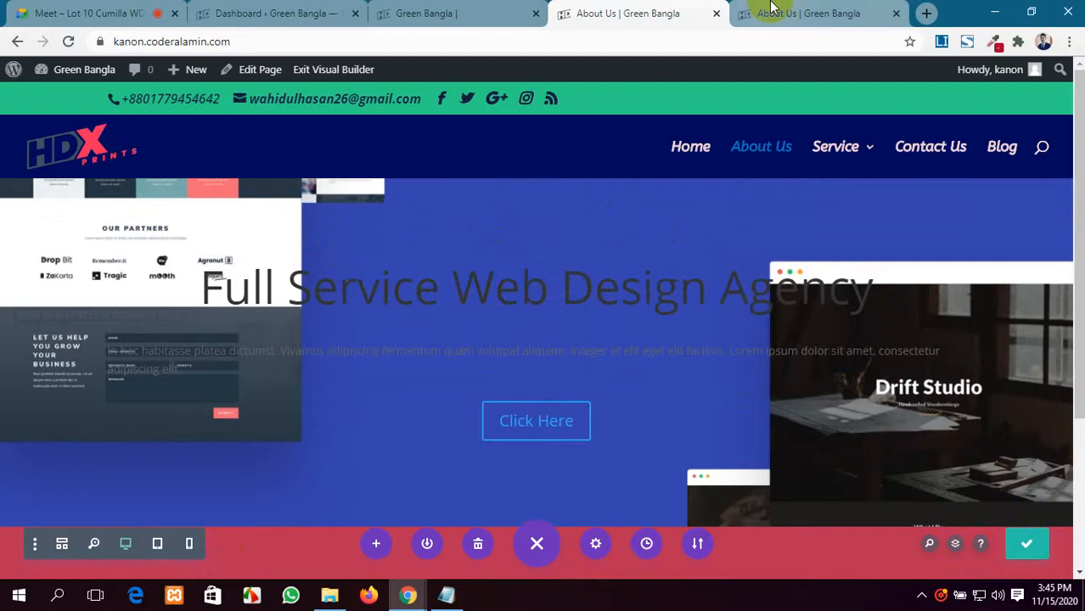
pyautogui.click(772, 12)
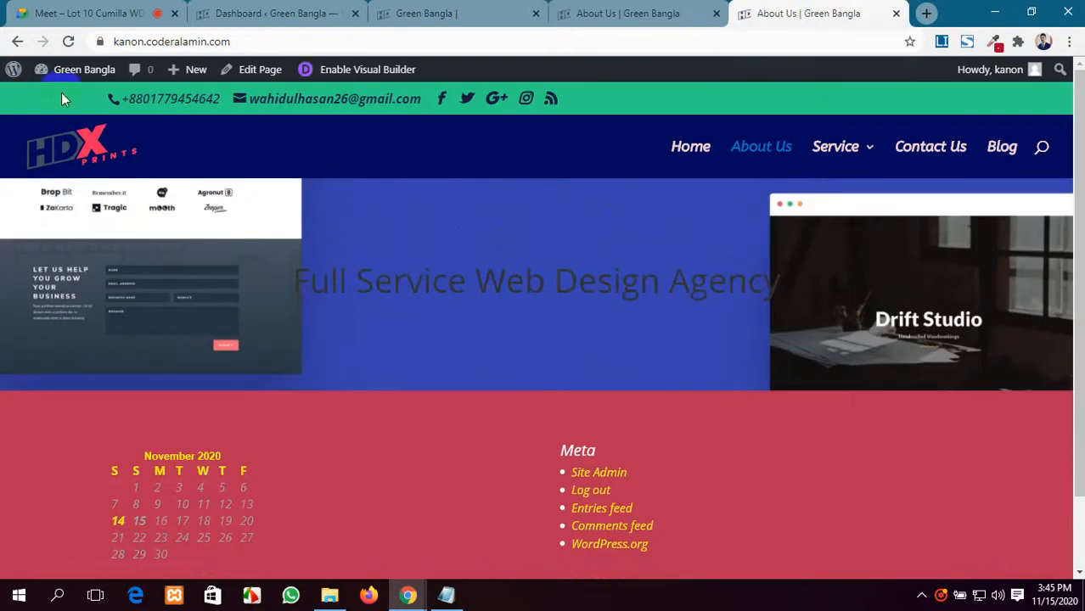
pyautogui.click(70, 41)
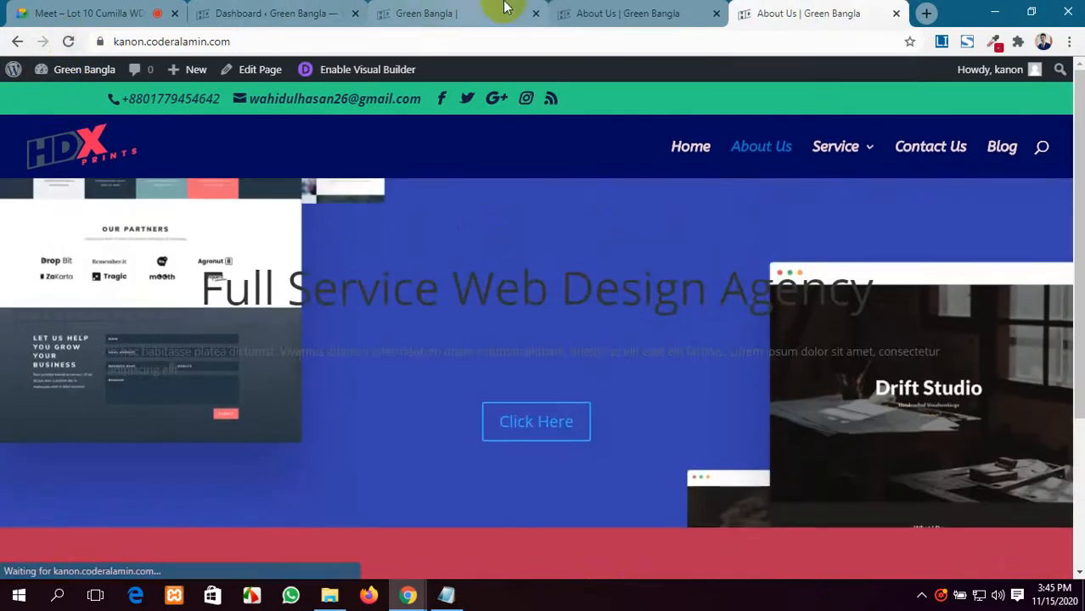
pyautogui.click(599, 9)
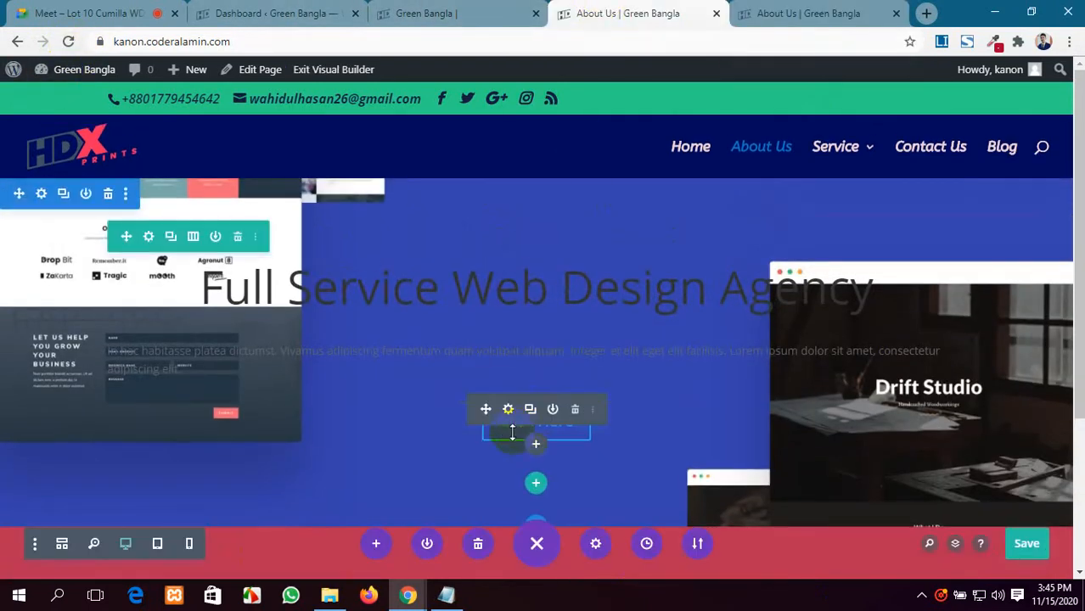
pyautogui.scroll(-1, 535, 411)
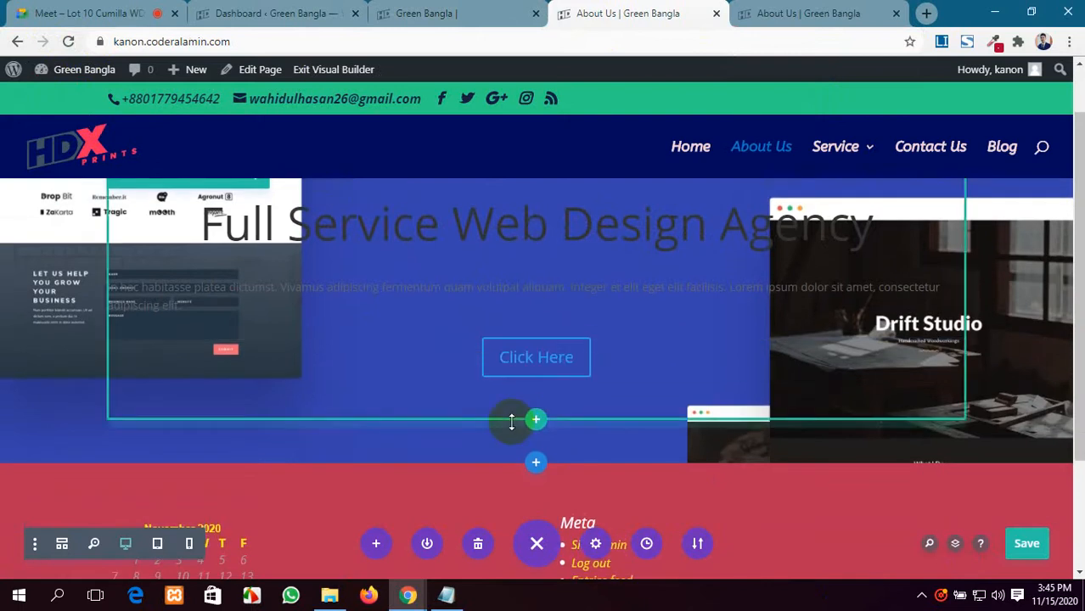
pyautogui.scroll(1, 509, 420)
# Start a new blog post from the WordPress dashboard in a separate tab and title it "ddjshfjfhdjfhjd".
pyautogui.click(260, 7)
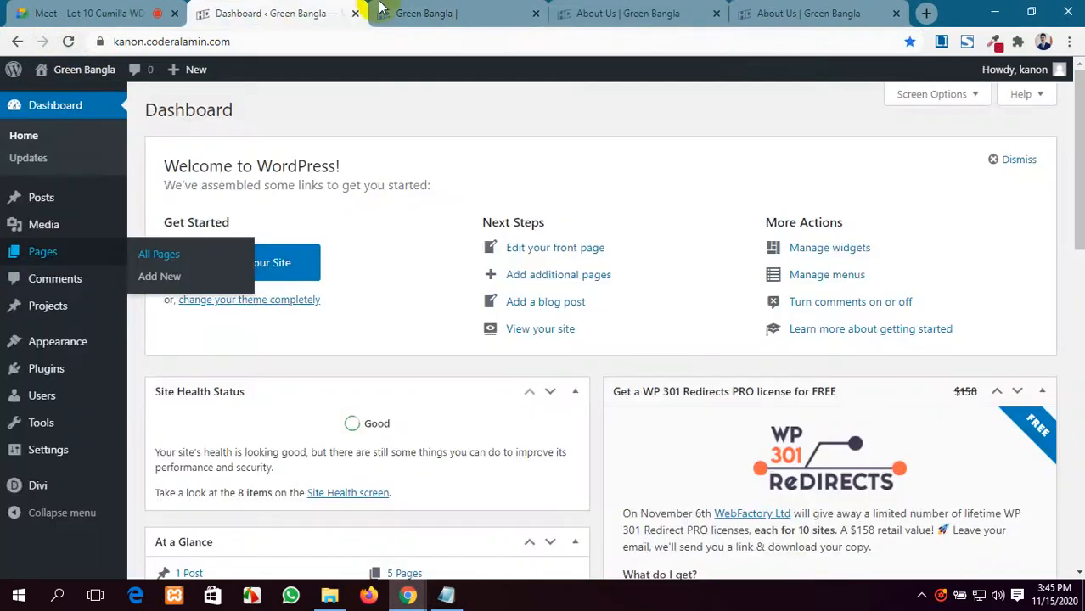
pyautogui.click(411, 7)
pyautogui.click(265, 5)
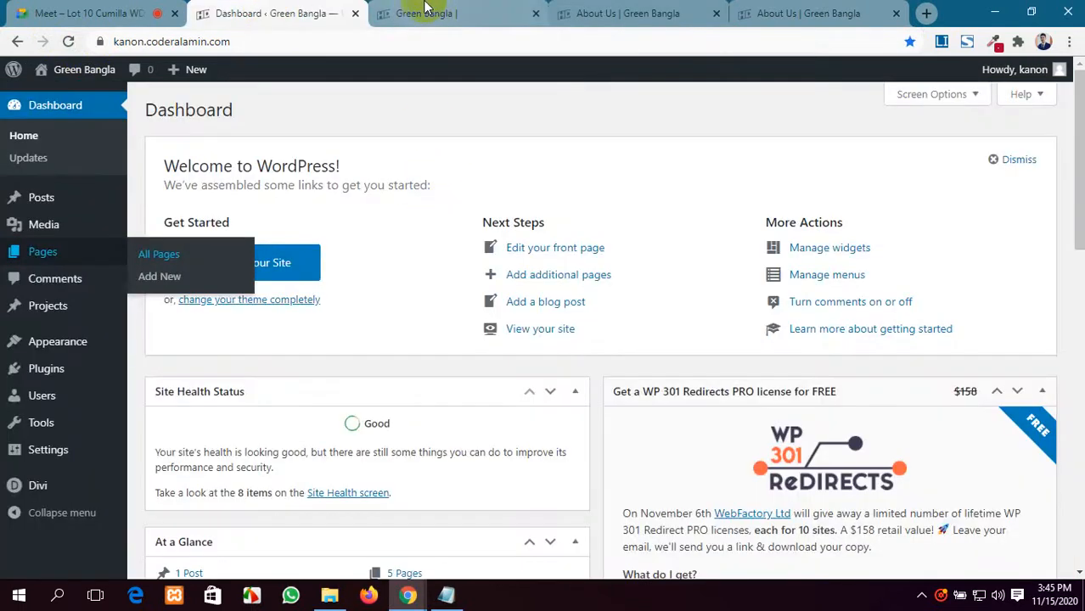
pyautogui.click(50, 204)
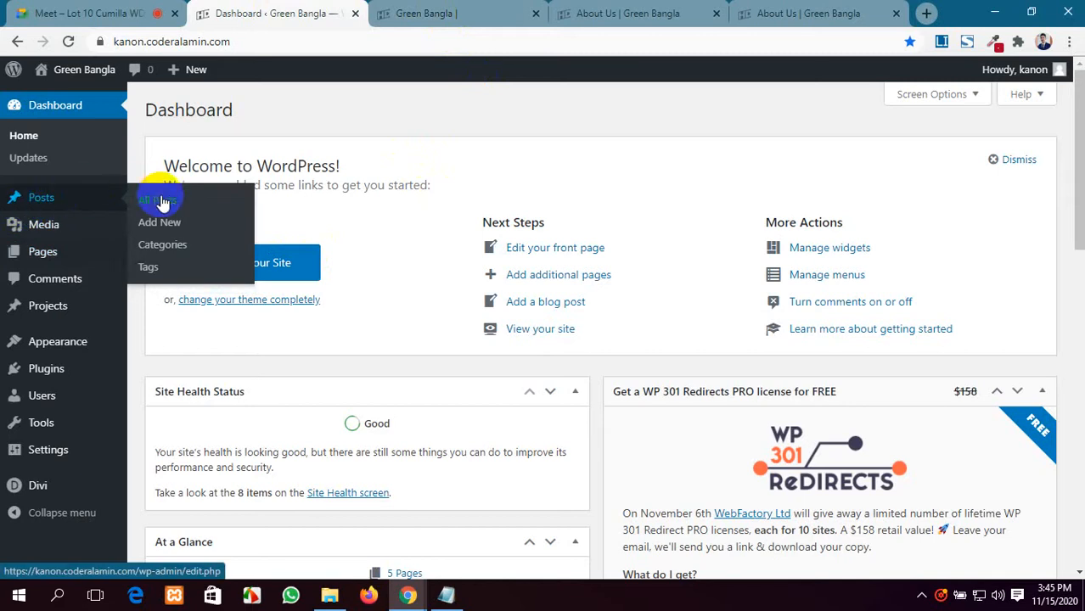
pyautogui.middleClick(163, 227)
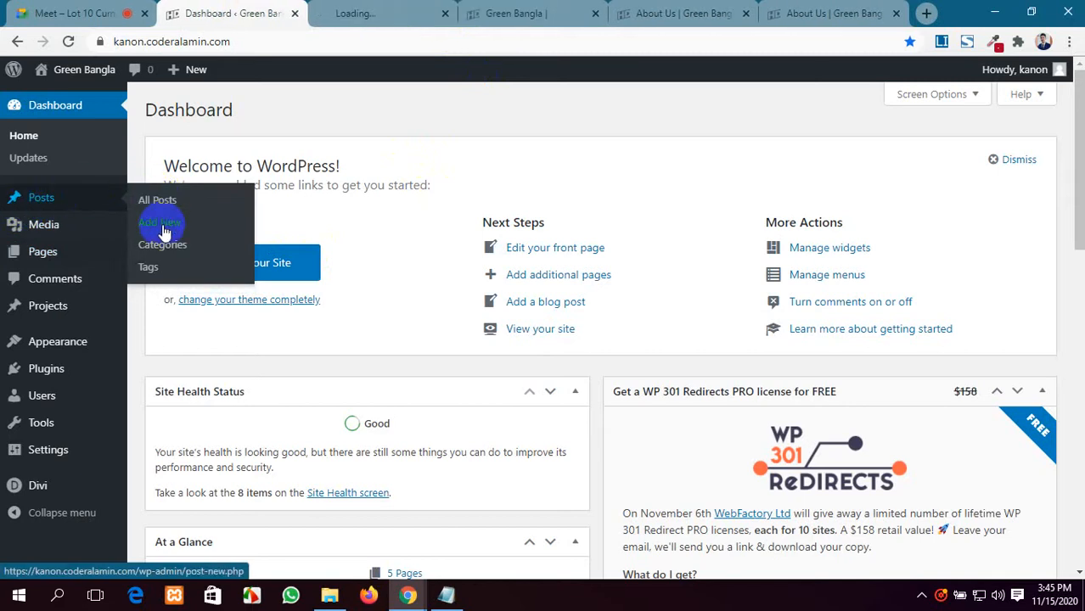
pyautogui.click(348, 10)
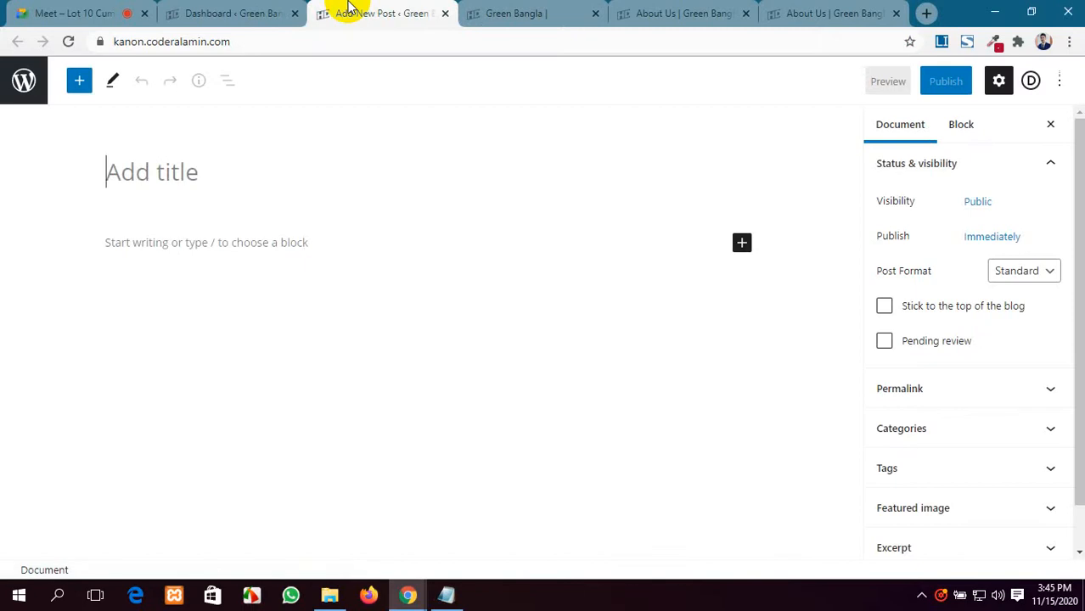
pyautogui.write('ddjshfjfhdjfhjd')
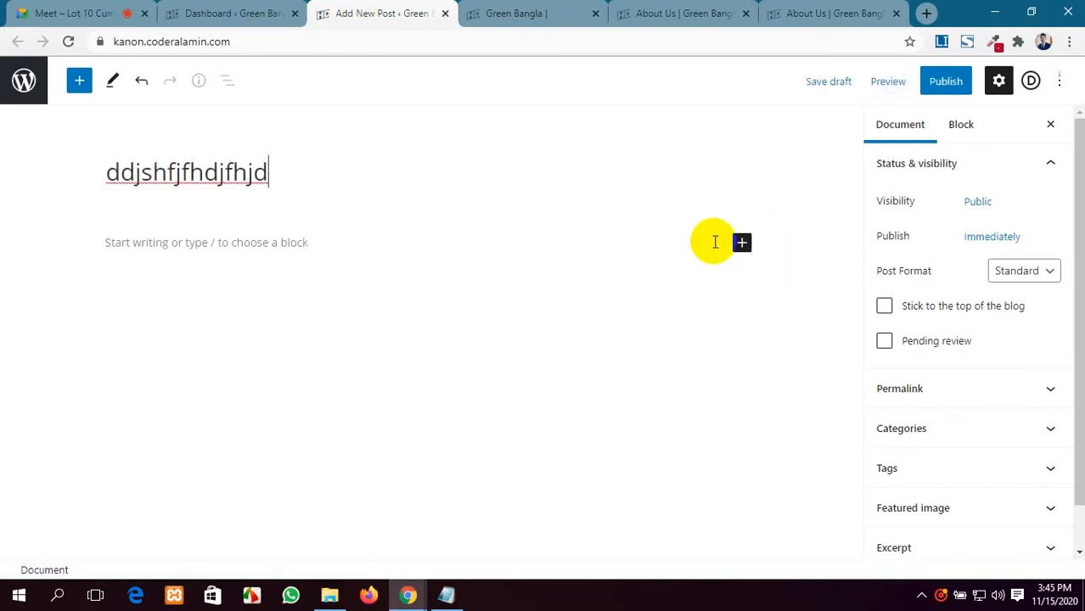
# Browse the blocks available for the new post, from text and media to widgets and embeds.
pyautogui.click(79, 82)
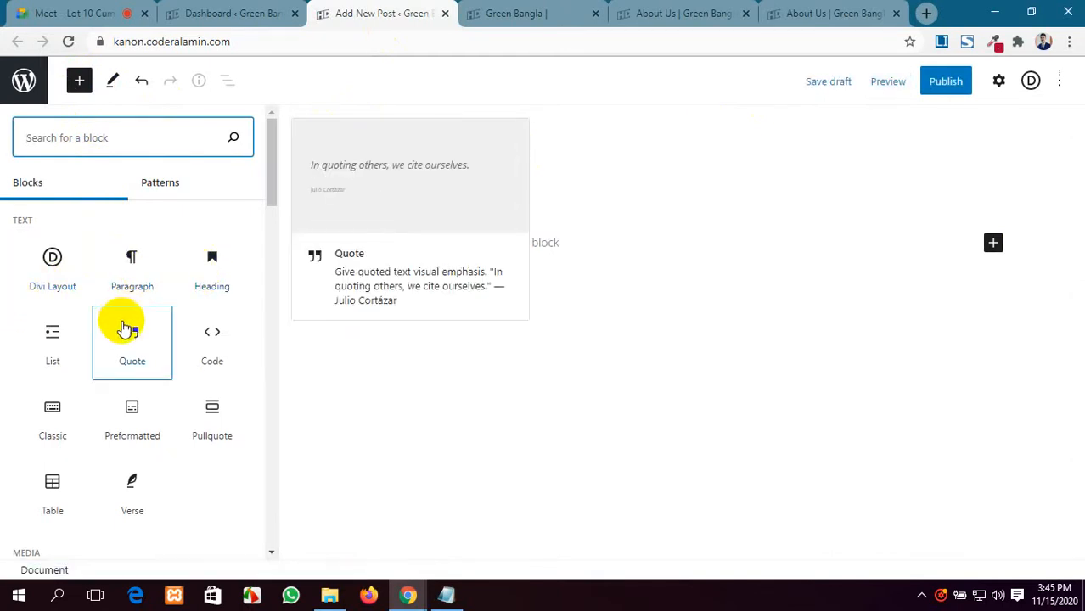
pyautogui.scroll(-10, 186, 422)
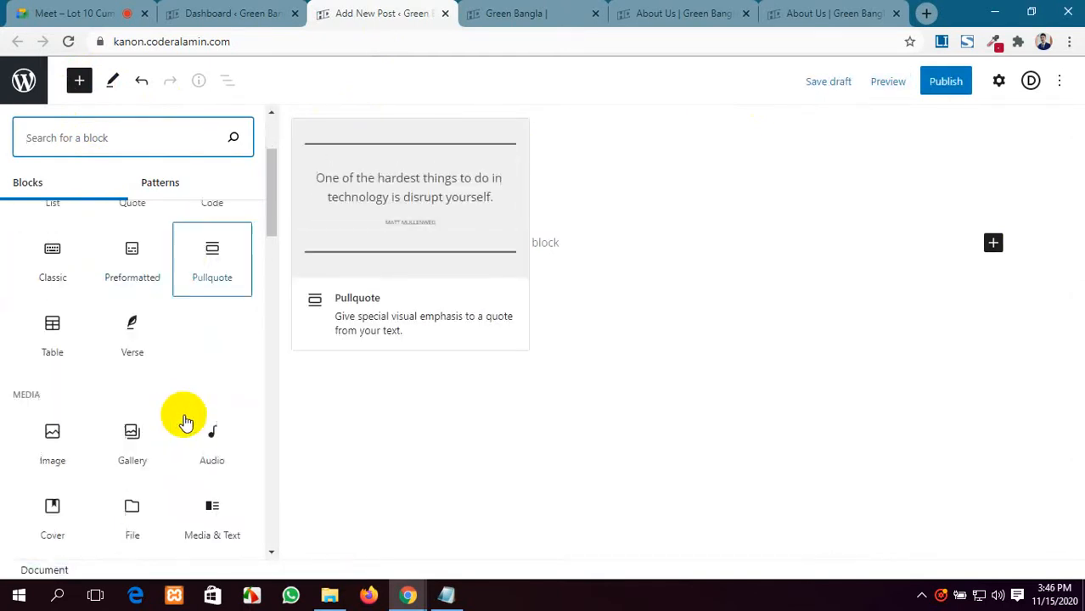
pyautogui.scroll(-10, 186, 422)
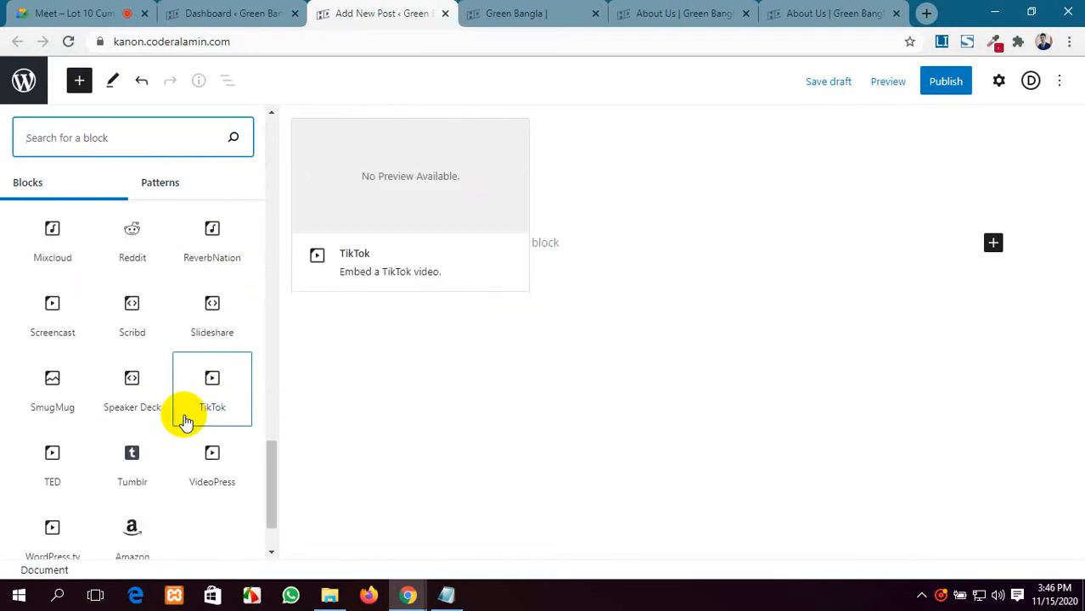
pyautogui.scroll(3, 186, 422)
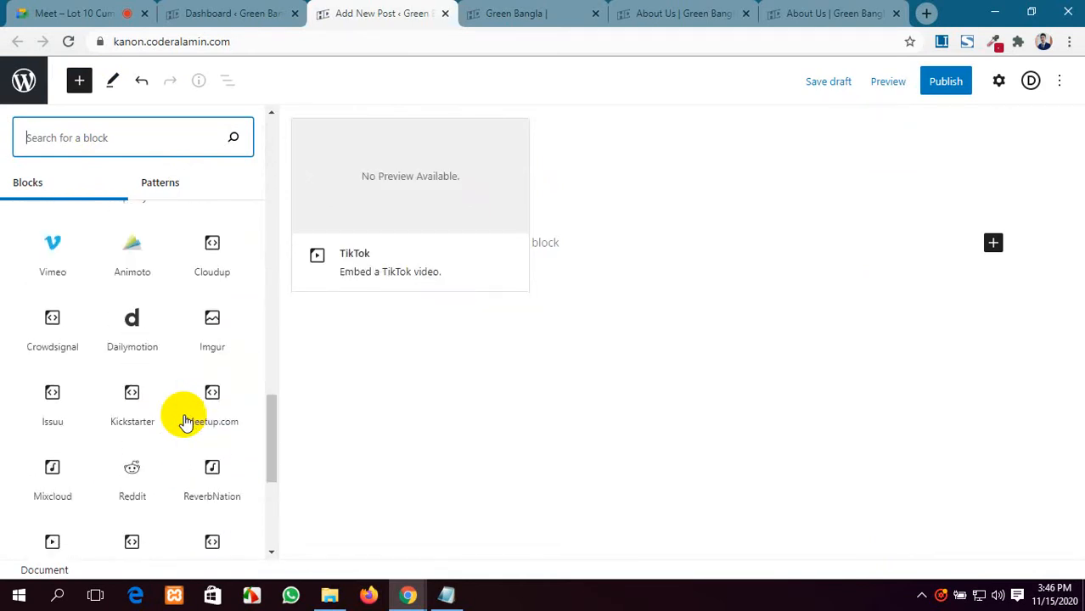
pyautogui.scroll(6, 186, 422)
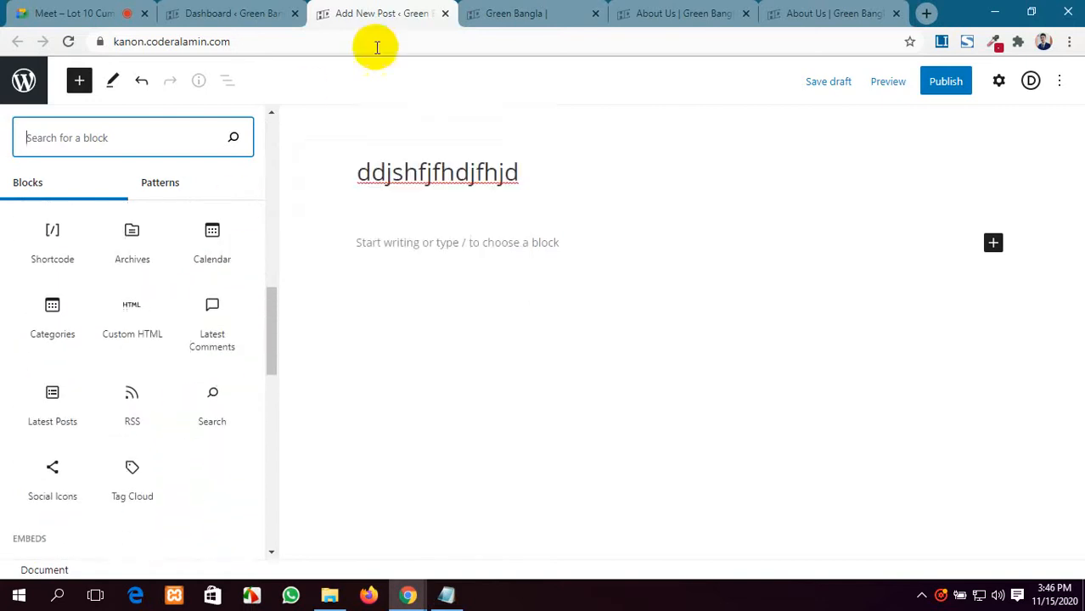
pyautogui.scroll(-10, 127, 399)
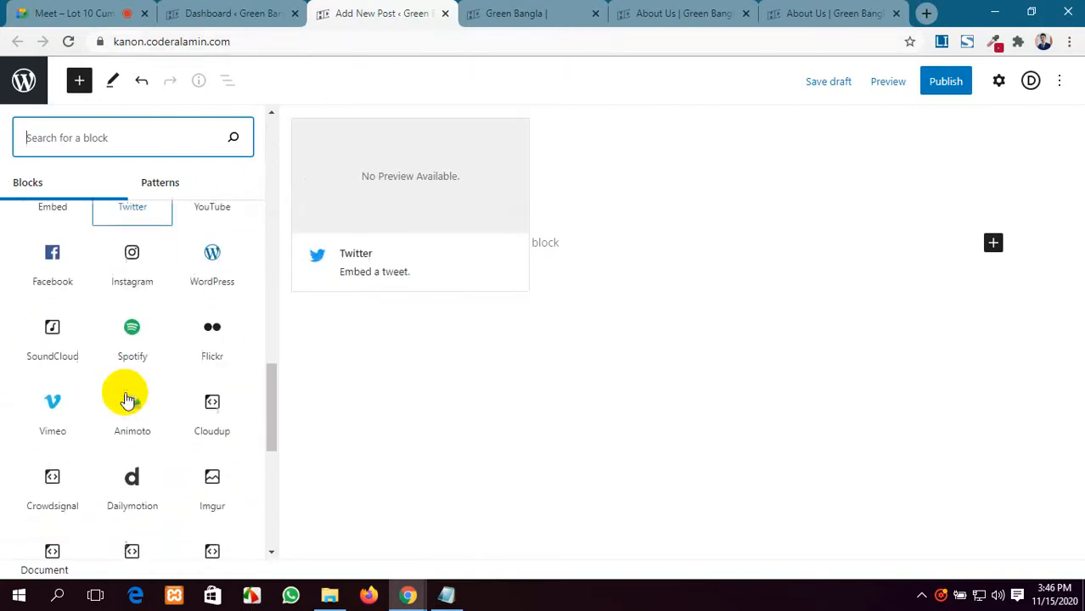
# Insert a Buttons block from the Design group into the new post and label the button "click here".
pyautogui.scroll(1, 125, 399)
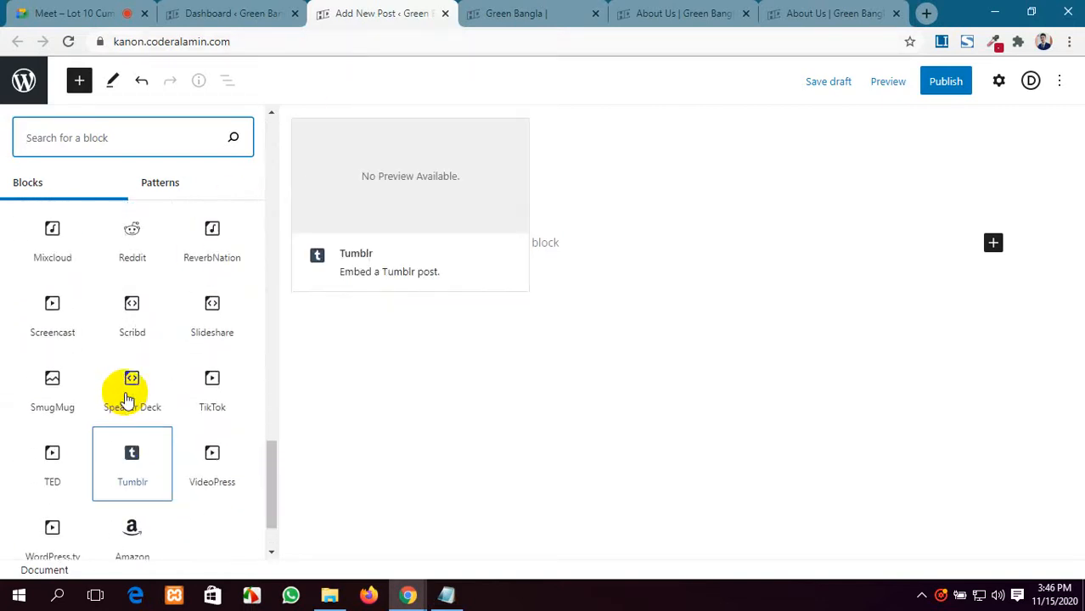
pyautogui.scroll(-1, 125, 399)
pyautogui.scroll(12, 126, 400)
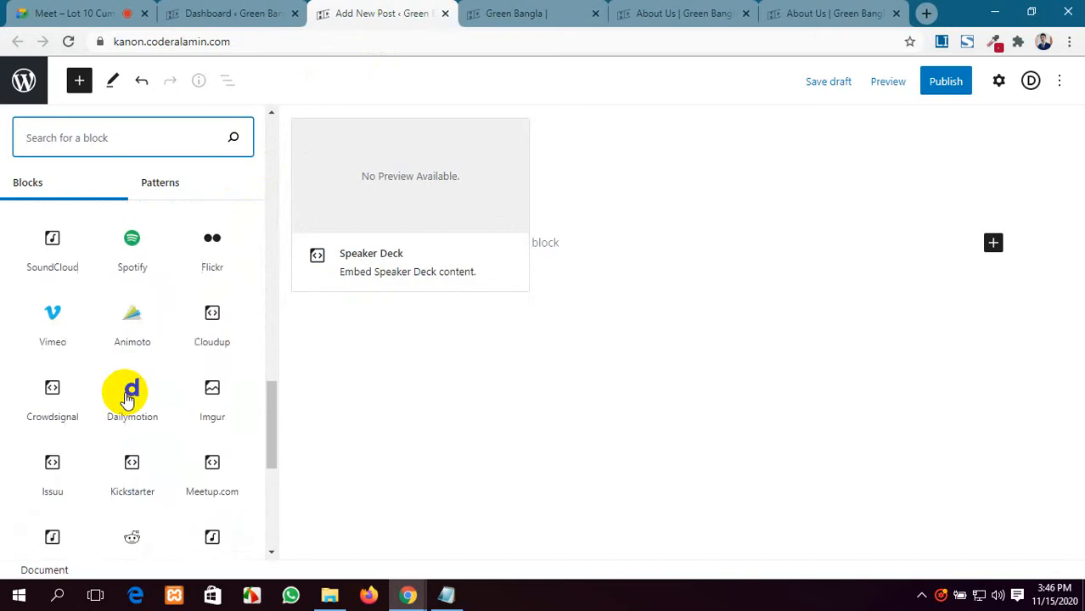
pyautogui.scroll(2, 125, 399)
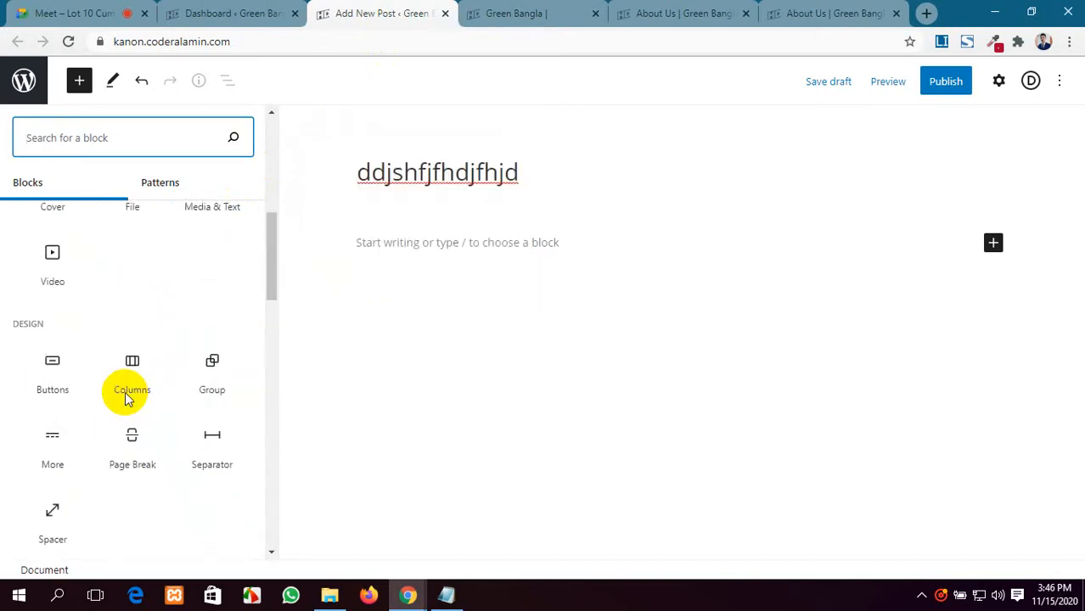
pyautogui.click(44, 377)
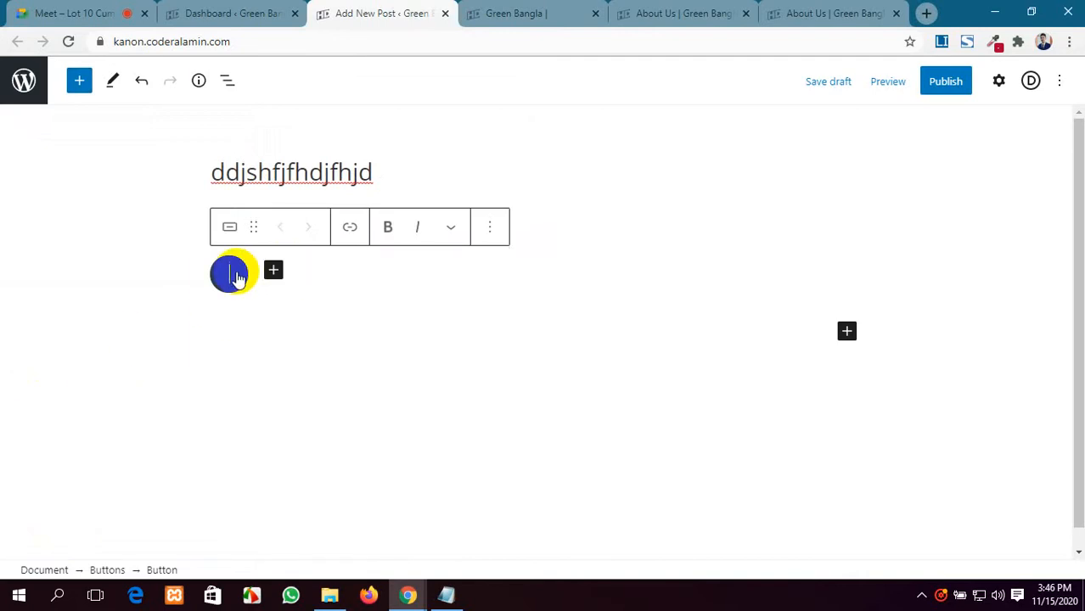
pyautogui.write('click here')
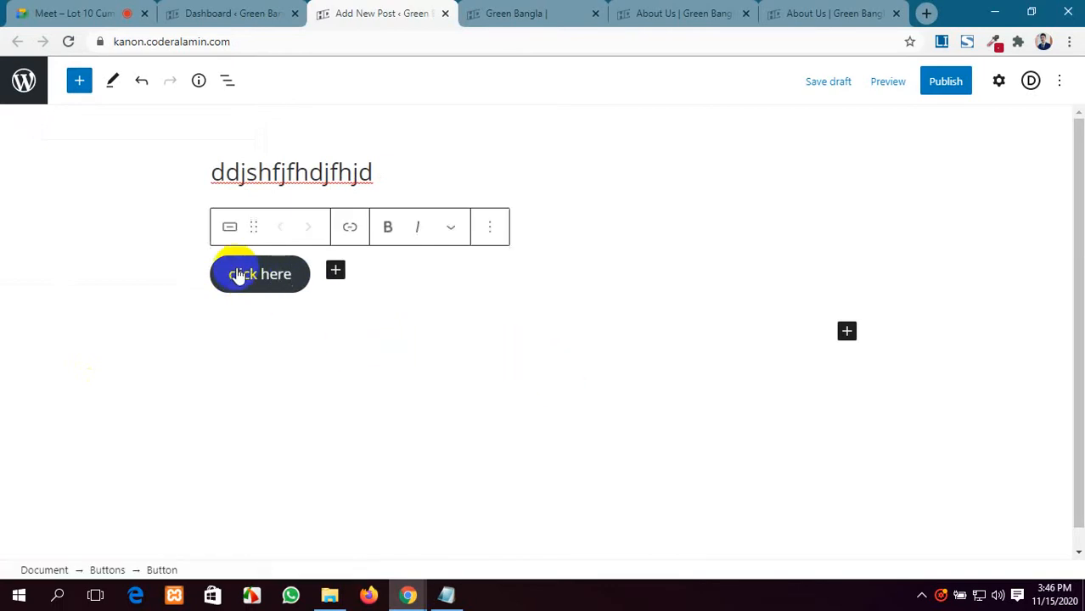
# Close the new post without saving it and return to the About Us page in the visual builder.
pyautogui.click(445, 15)
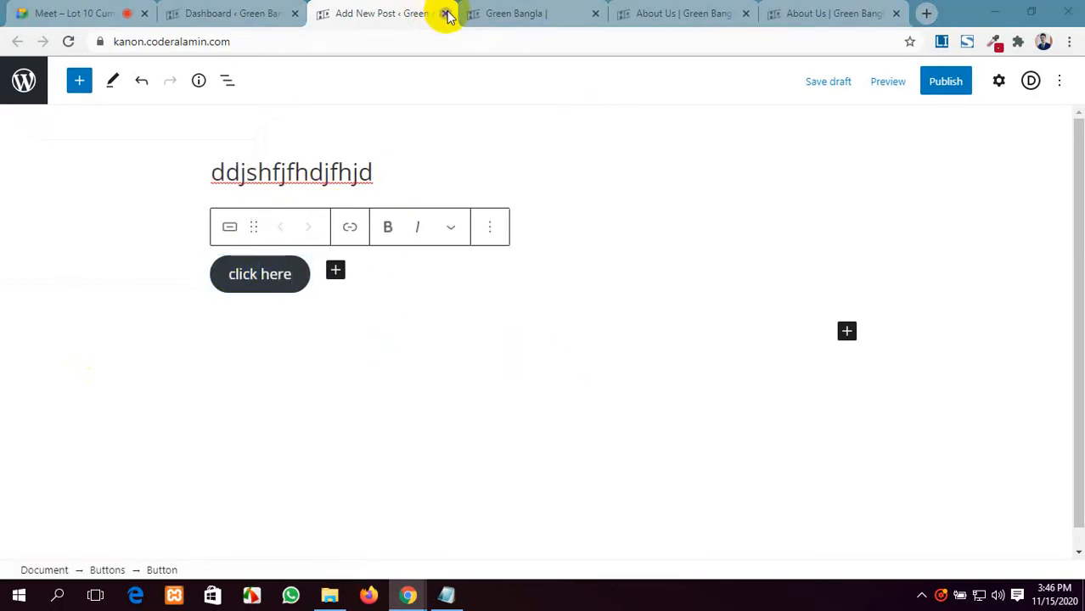
pyautogui.click(633, 139)
pyautogui.click(625, 15)
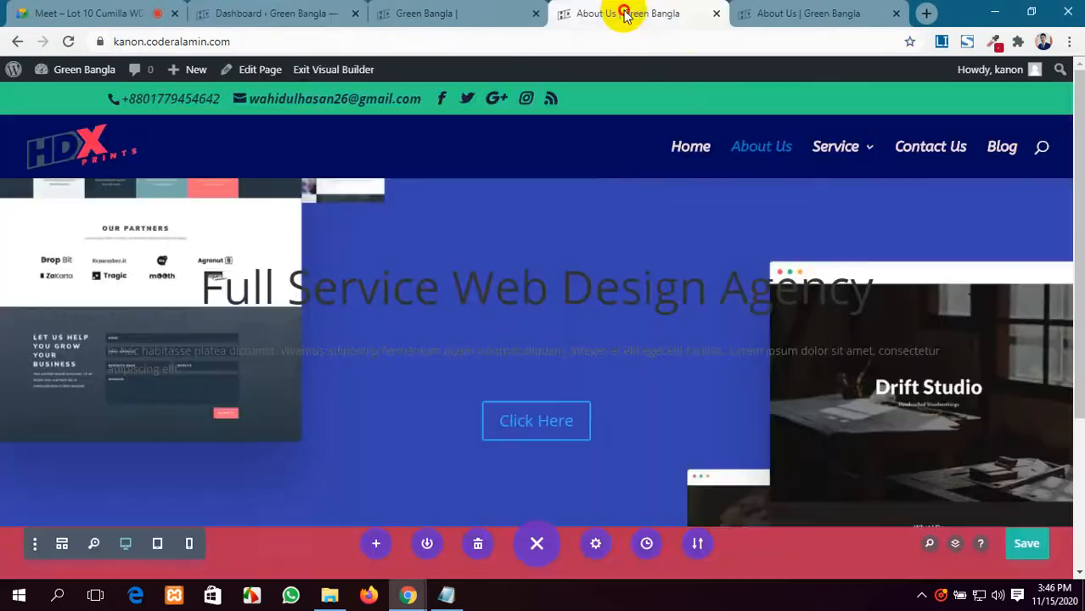
# Insert a new Button module directly below the existing button in the hero section.
pyautogui.scroll(-2, 543, 416)
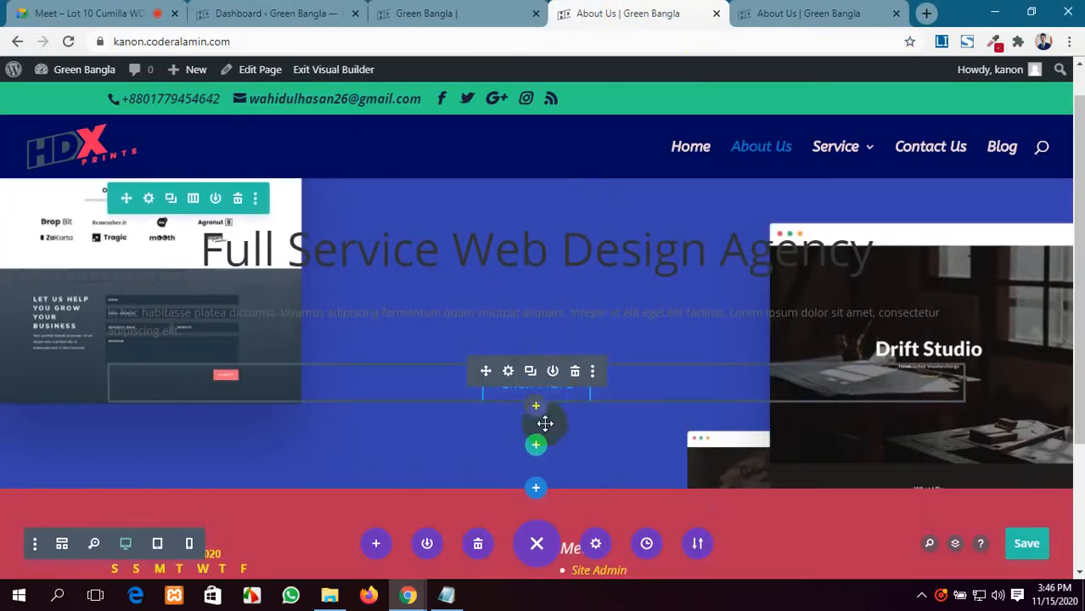
pyautogui.scroll(2, 371, 298)
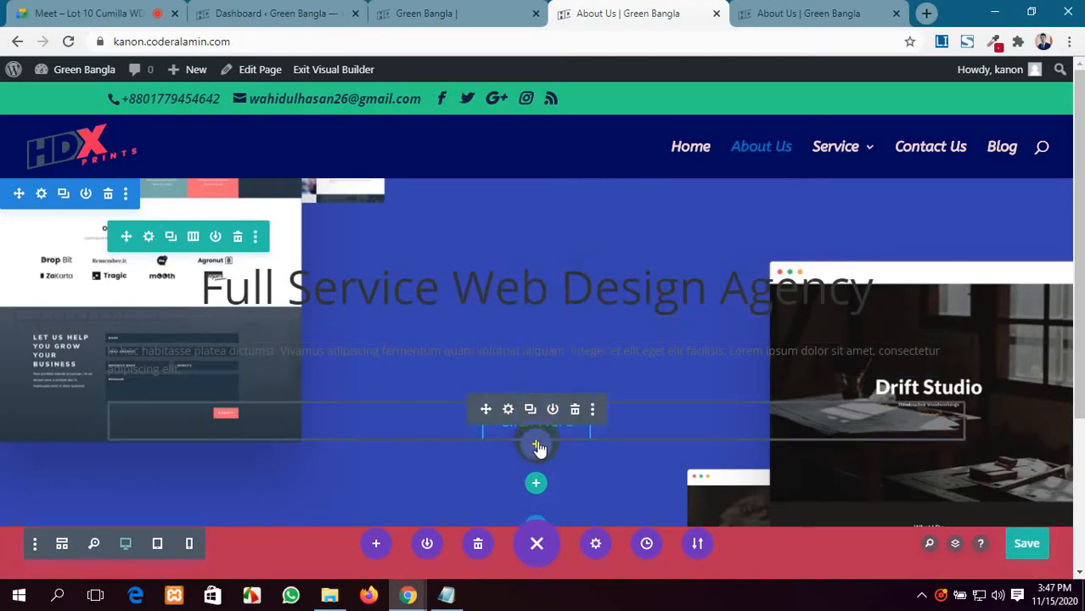
pyautogui.scroll(-1, 535, 417)
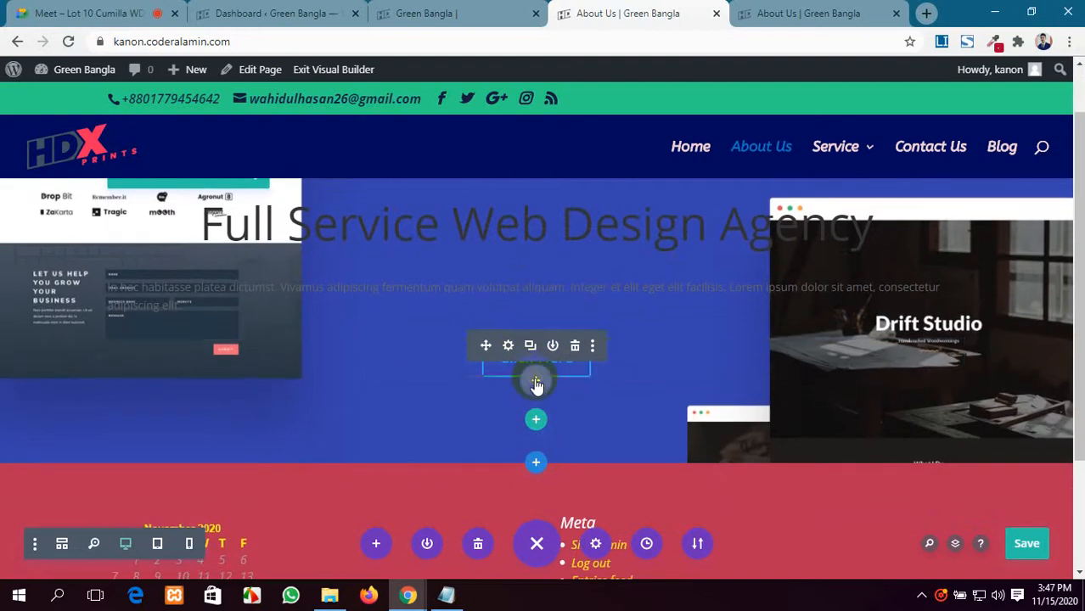
pyautogui.click(533, 378)
pyautogui.scroll(-1, 560, 322)
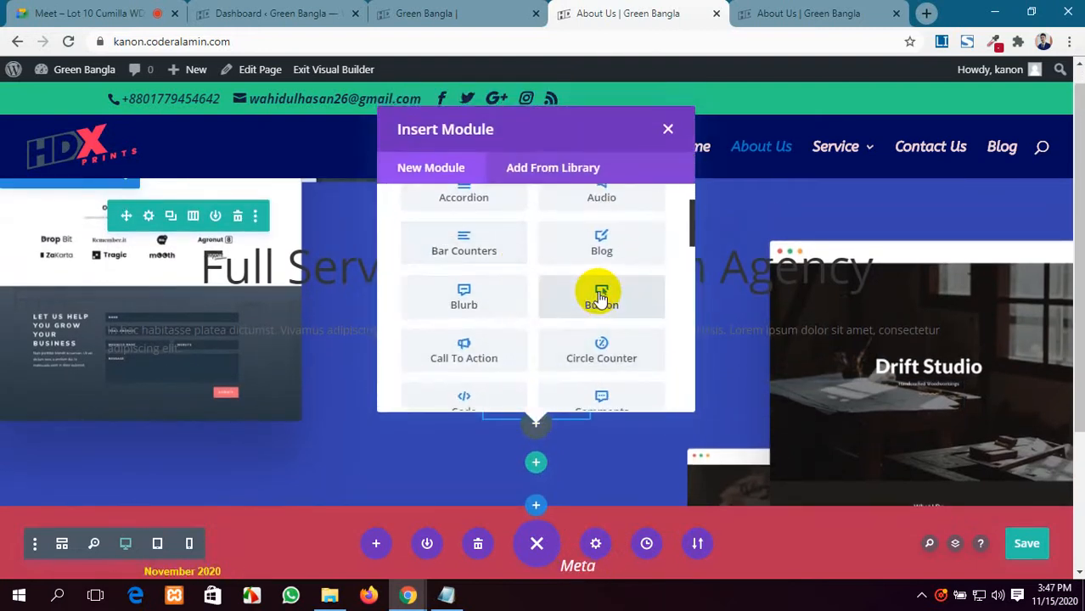
pyautogui.click(600, 297)
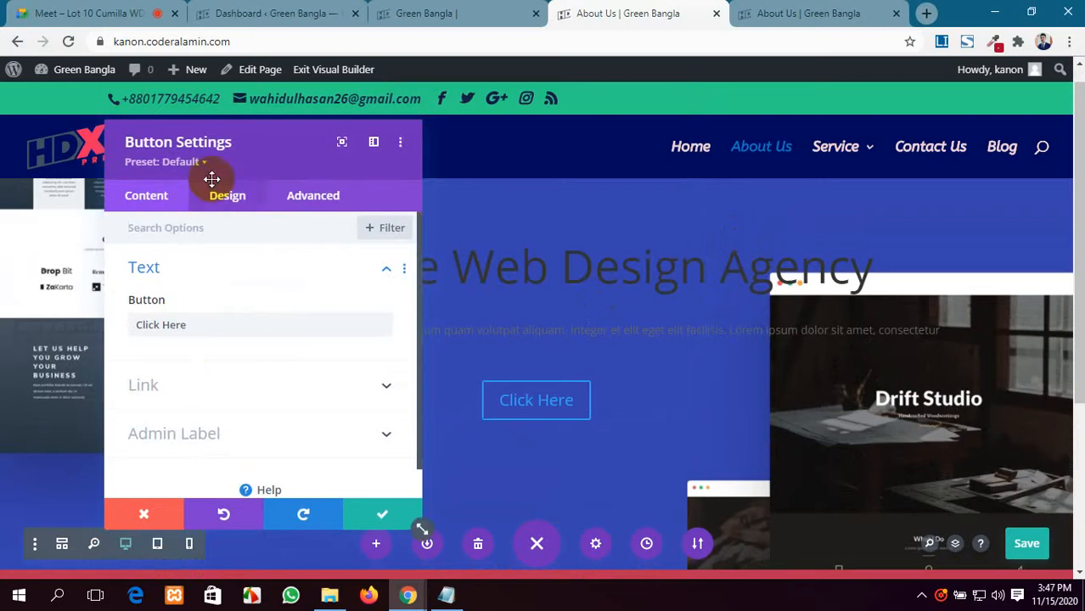
# Examine the new button's text and link options, including its link URL and link target.
pyautogui.moveTo(213, 179); pyautogui.dragTo(585, 190)
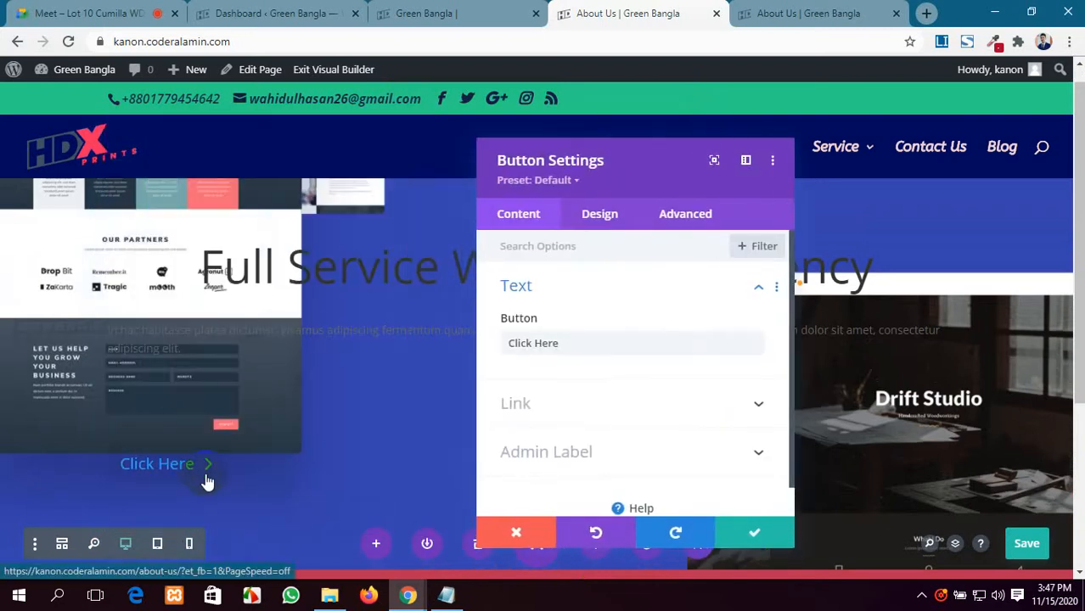
pyautogui.scroll(-1, 524, 382)
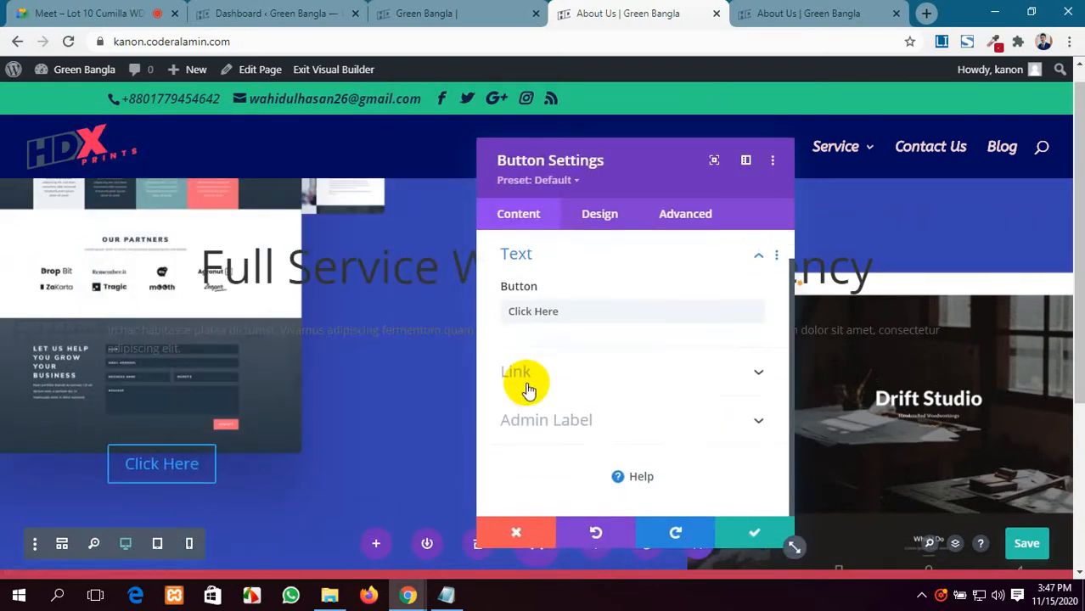
pyautogui.moveTo(561, 312); pyautogui.dragTo(485, 303)
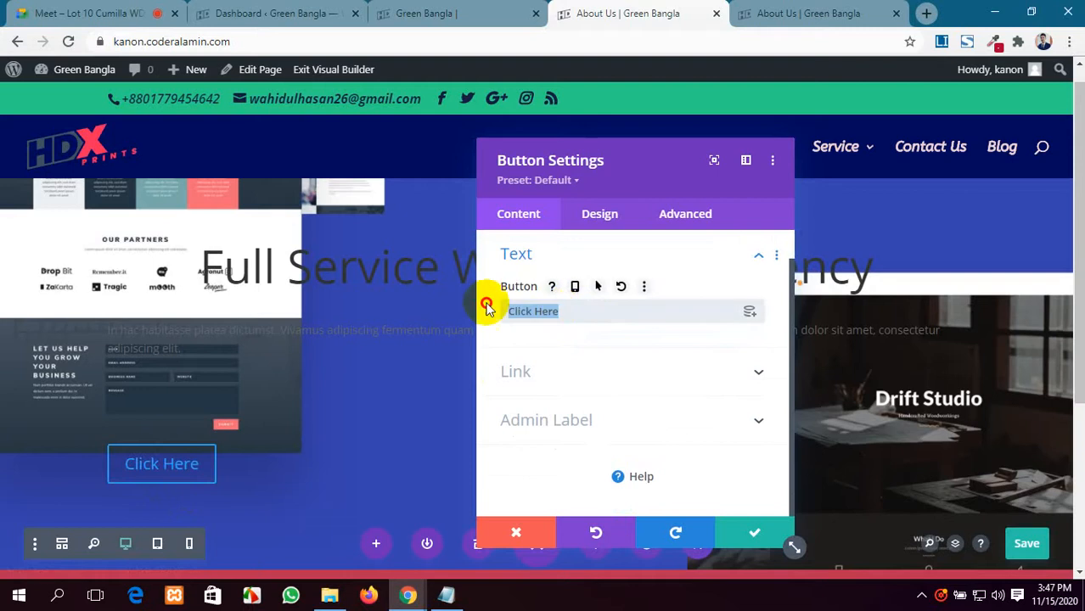
pyautogui.click(571, 310)
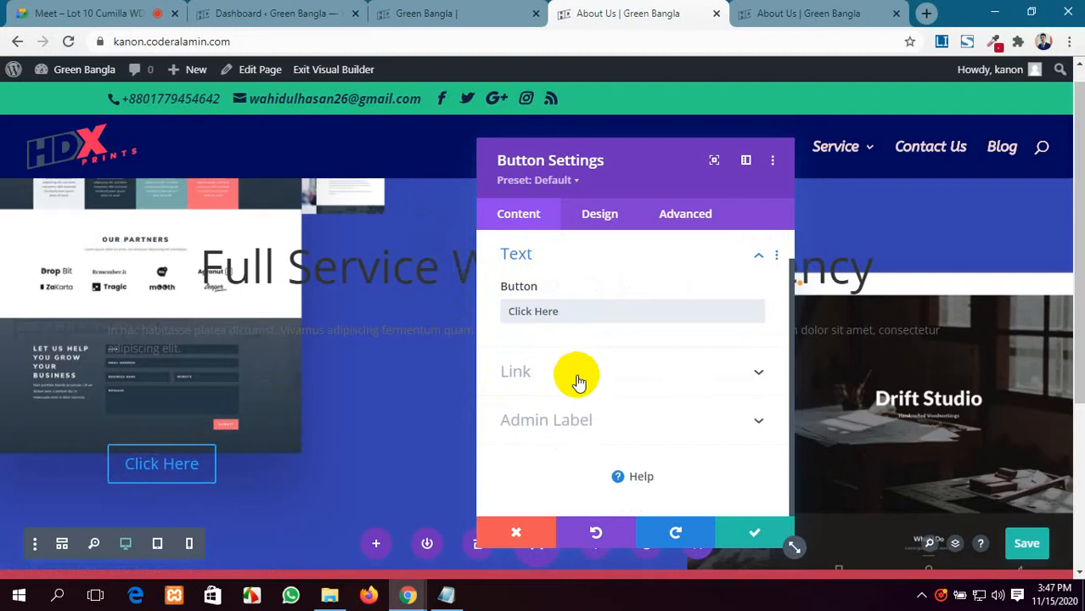
pyautogui.click(550, 367)
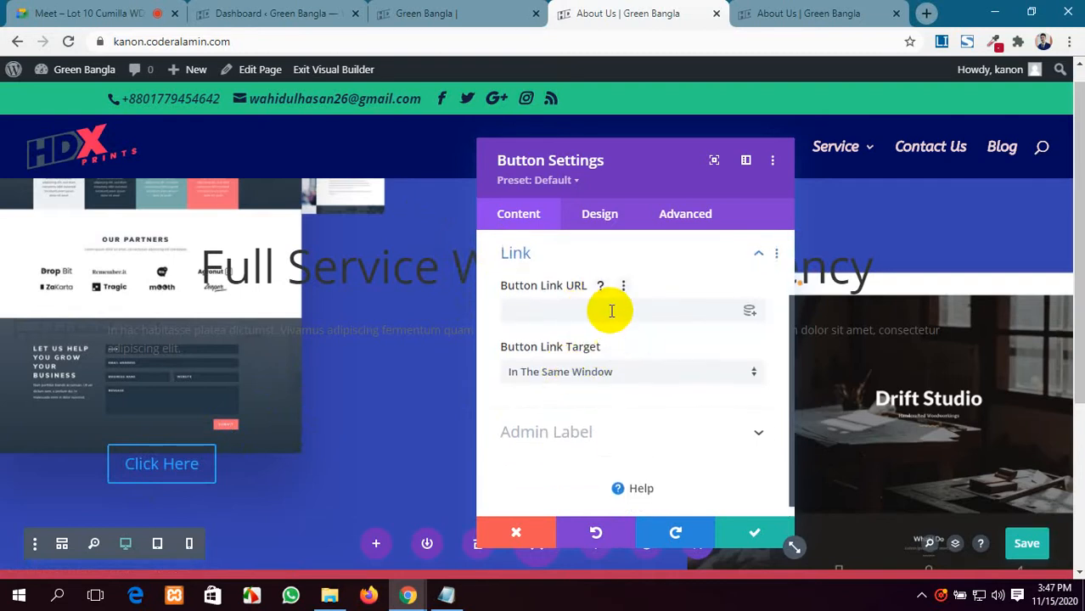
pyautogui.scroll(-1, 608, 321)
pyautogui.scroll(2, 603, 327)
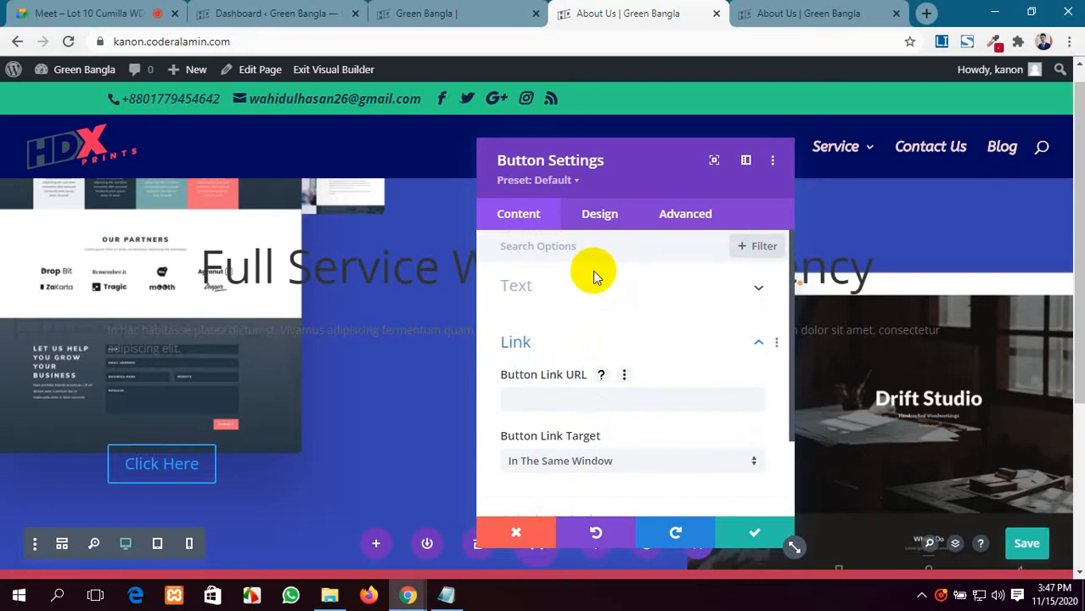
# Set the new button's alignment to center and apply the button settings.
pyautogui.click(599, 217)
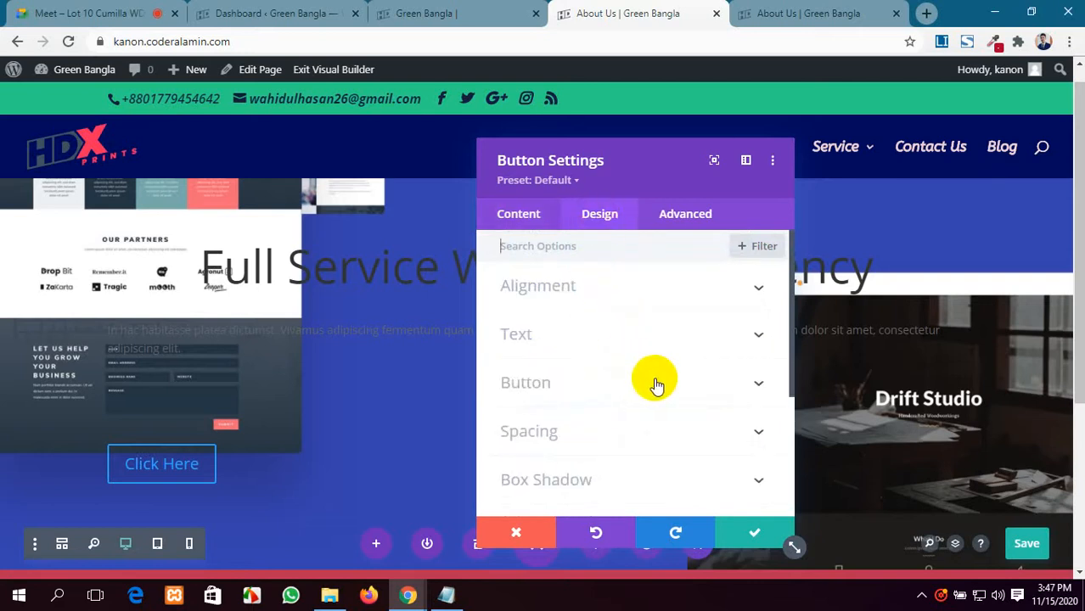
pyautogui.click(687, 287)
pyautogui.click(632, 342)
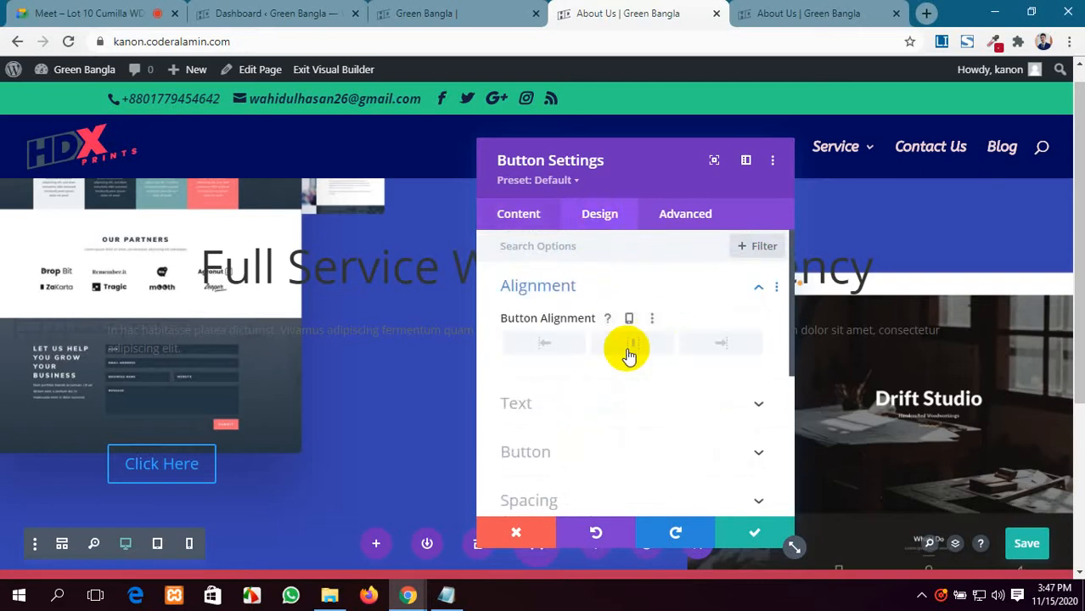
pyautogui.moveTo(645, 177); pyautogui.dragTo(251, 141)
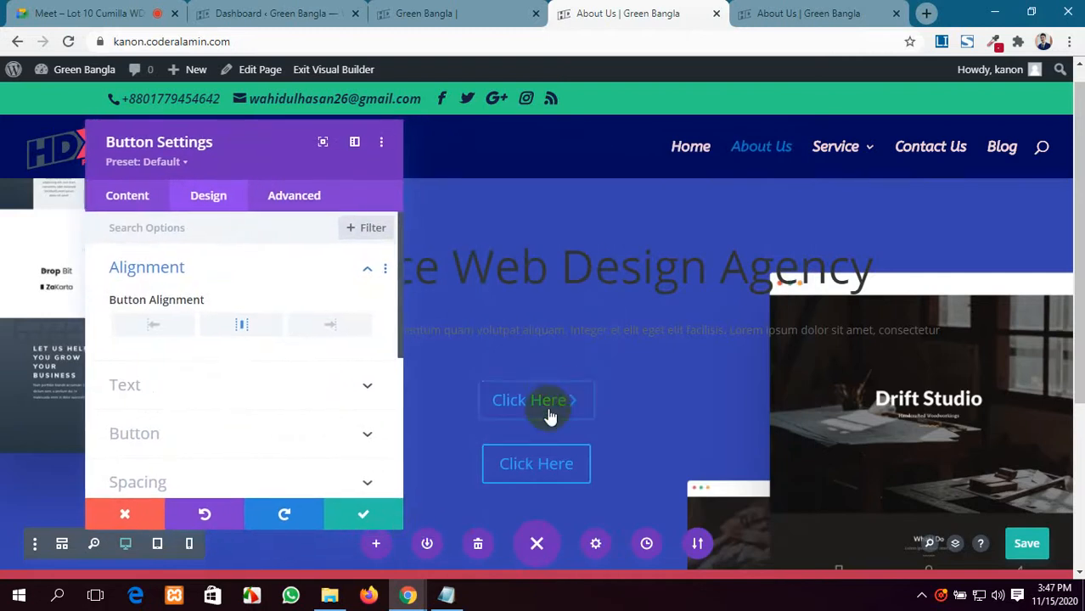
pyautogui.click(360, 513)
pyautogui.scroll(-2, 546, 438)
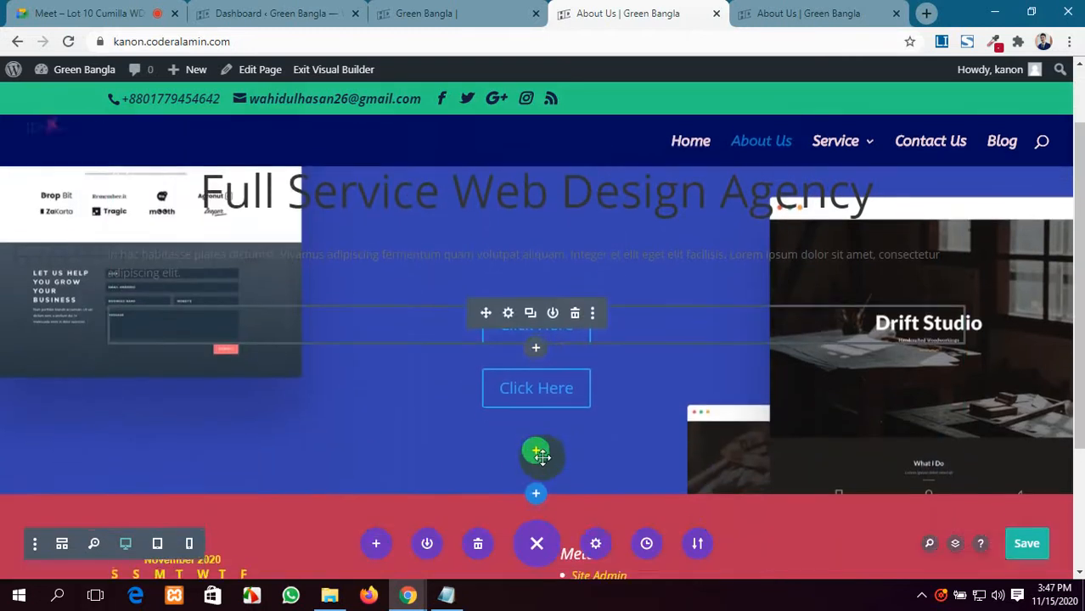
pyautogui.scroll(-3, 616, 450)
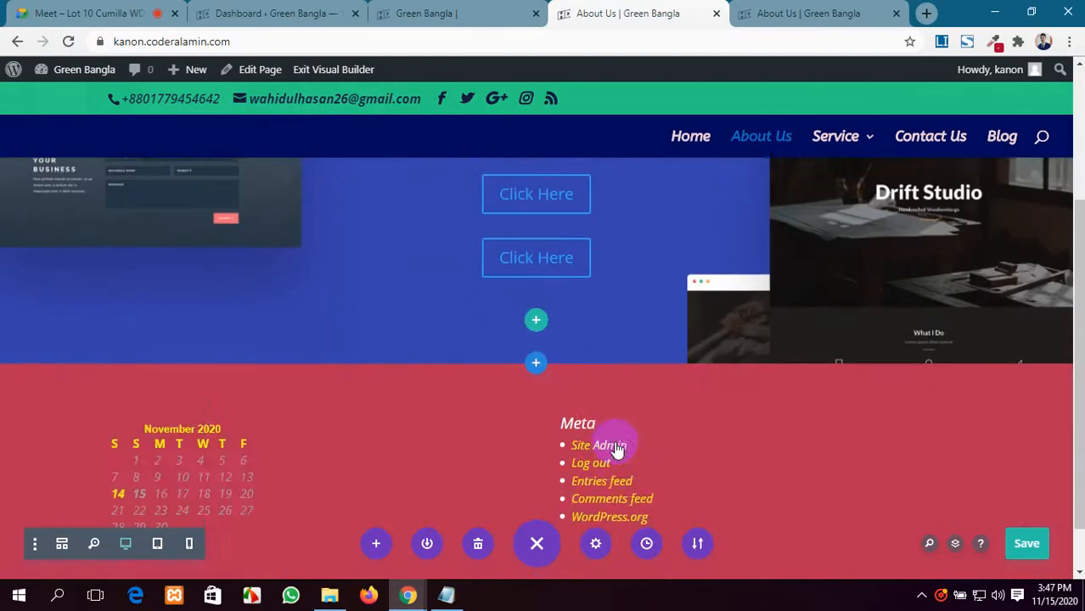
pyautogui.scroll(3, 615, 442)
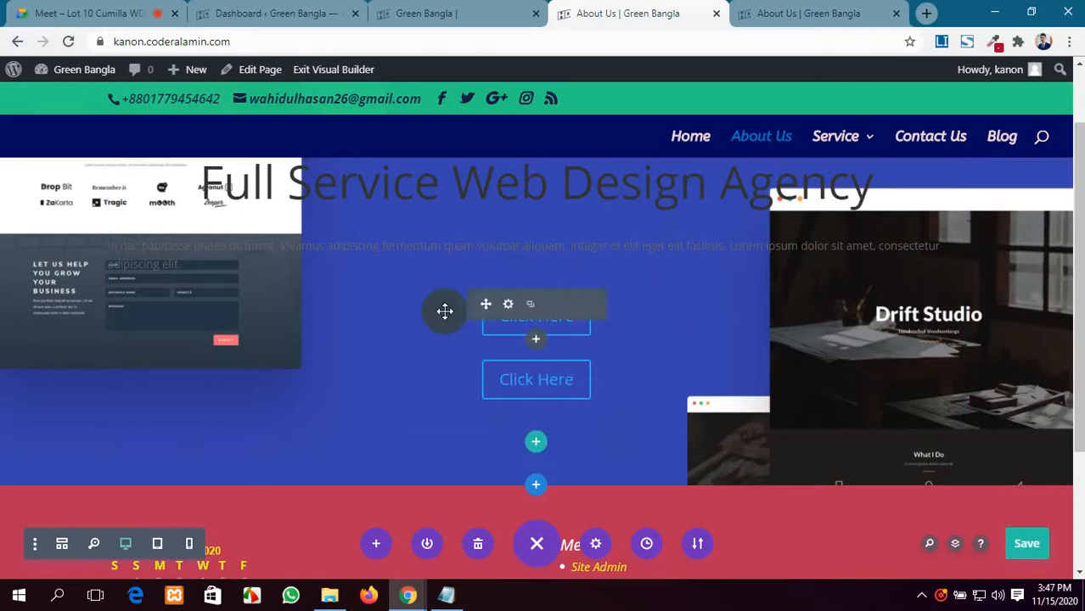
pyautogui.scroll(2, 445, 311)
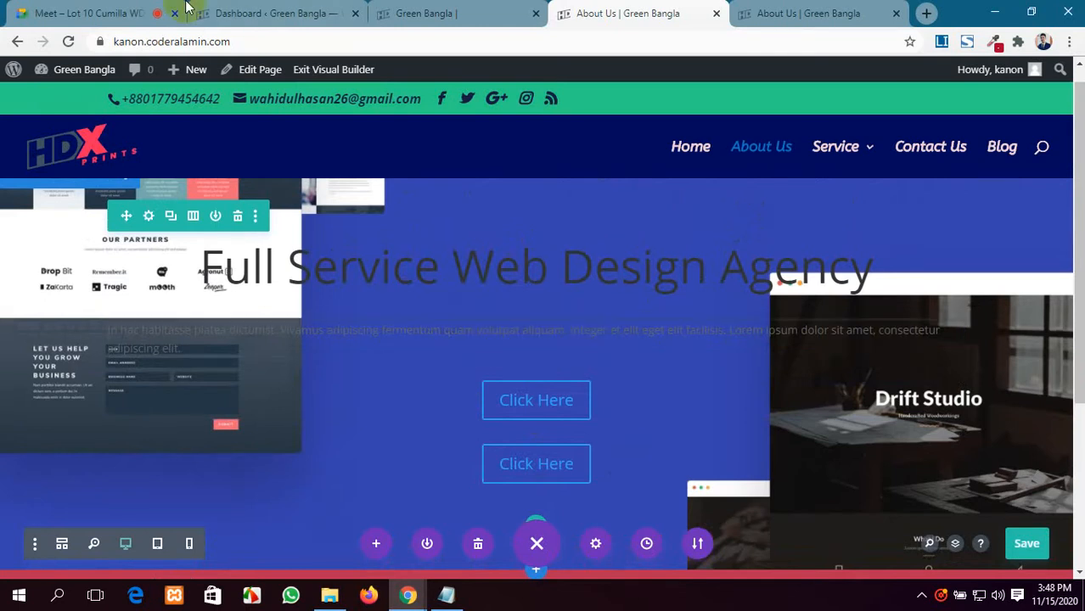
# Look at the Home page's hero banner for reference, return to the About Us builder and save the page.
pyautogui.click(71, 9)
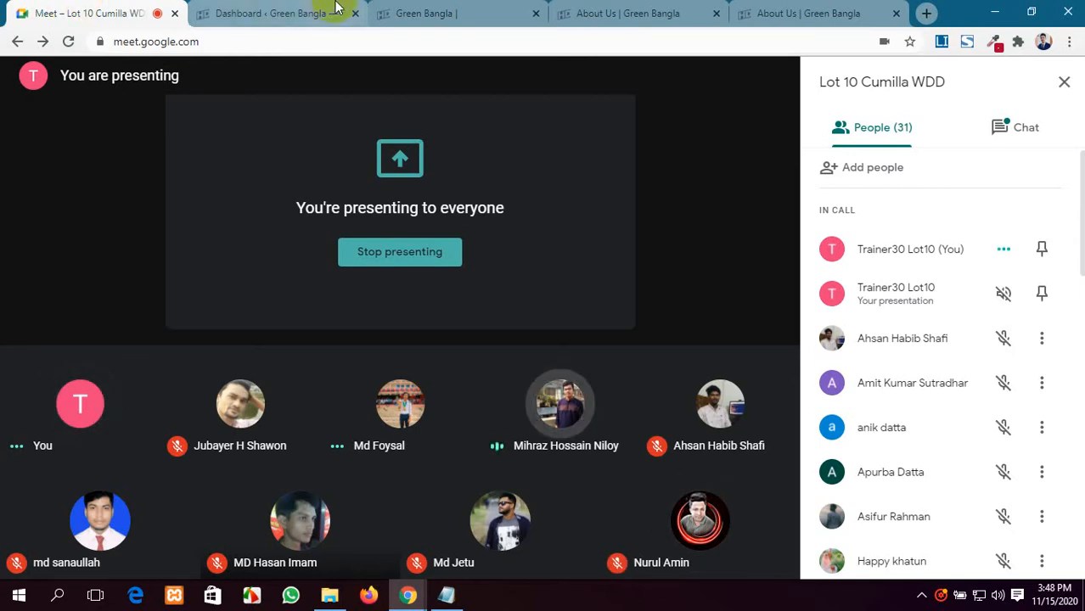
pyautogui.click(304, 7)
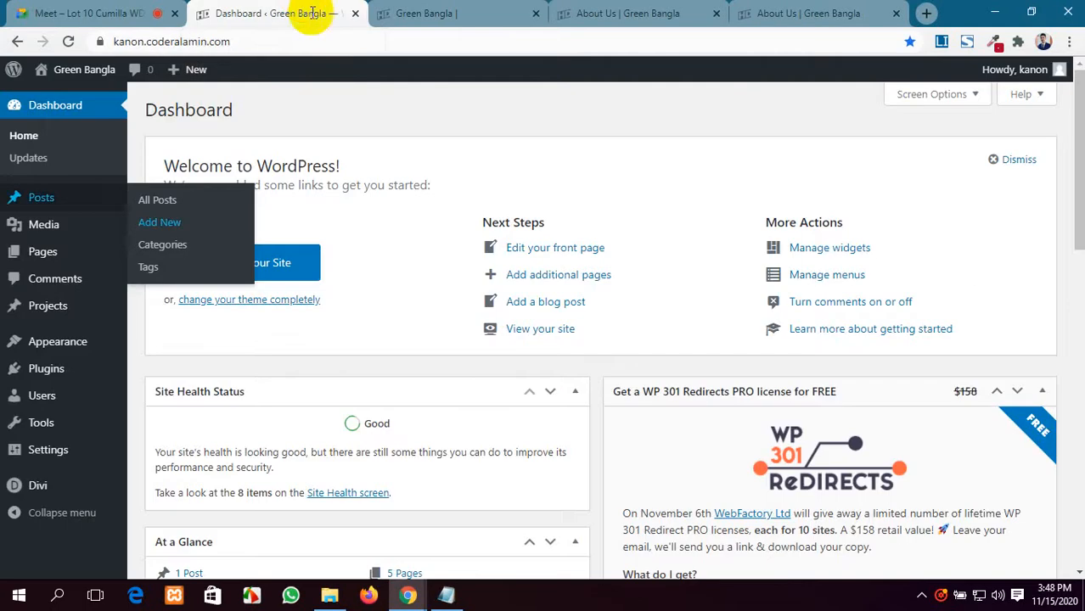
pyautogui.click(476, 10)
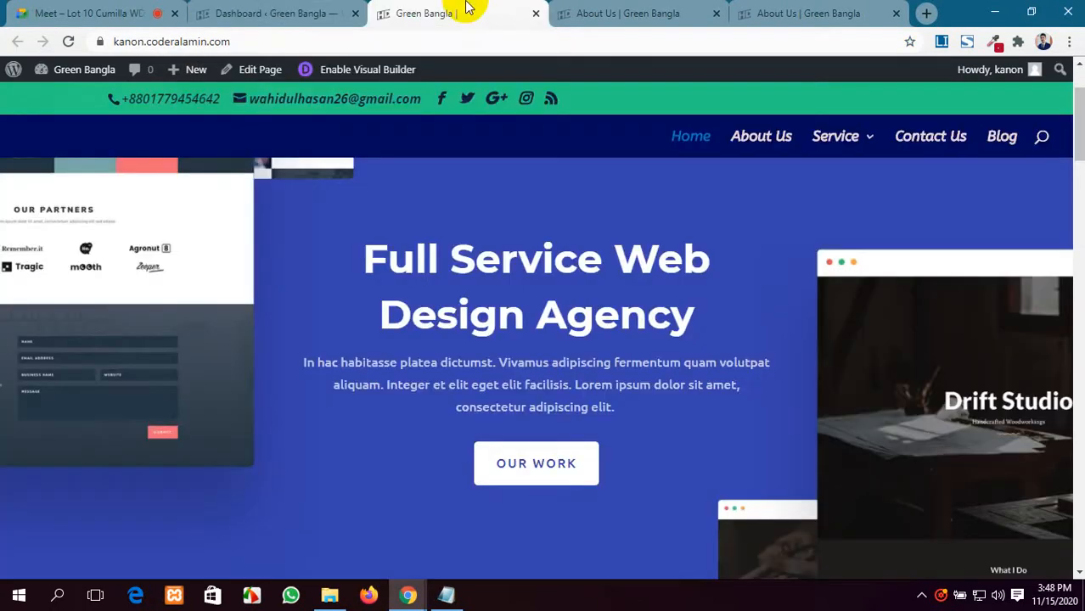
pyautogui.click(669, 7)
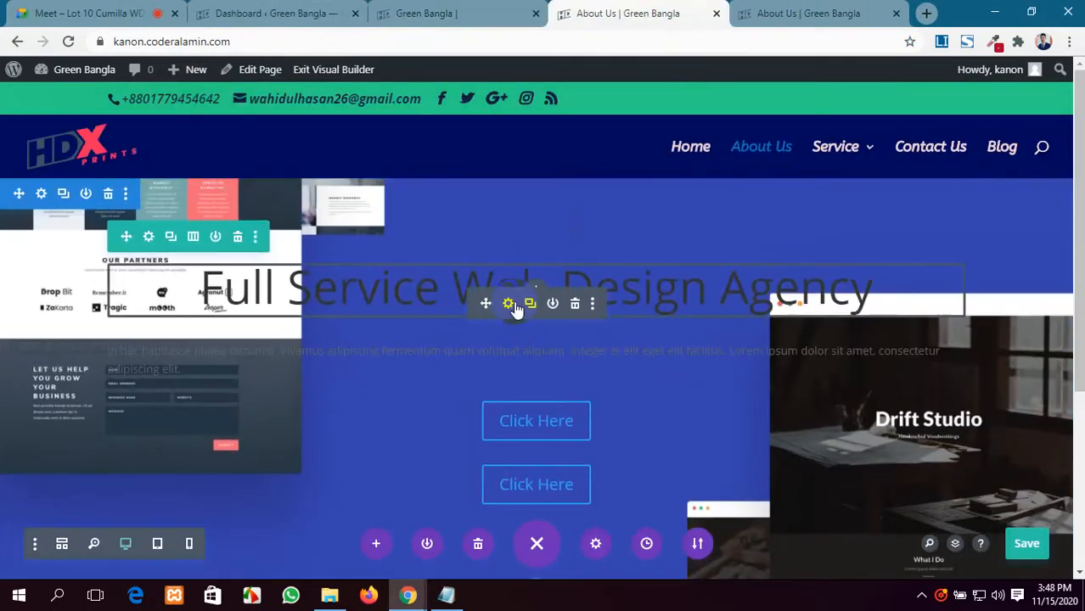
pyautogui.click(1043, 548)
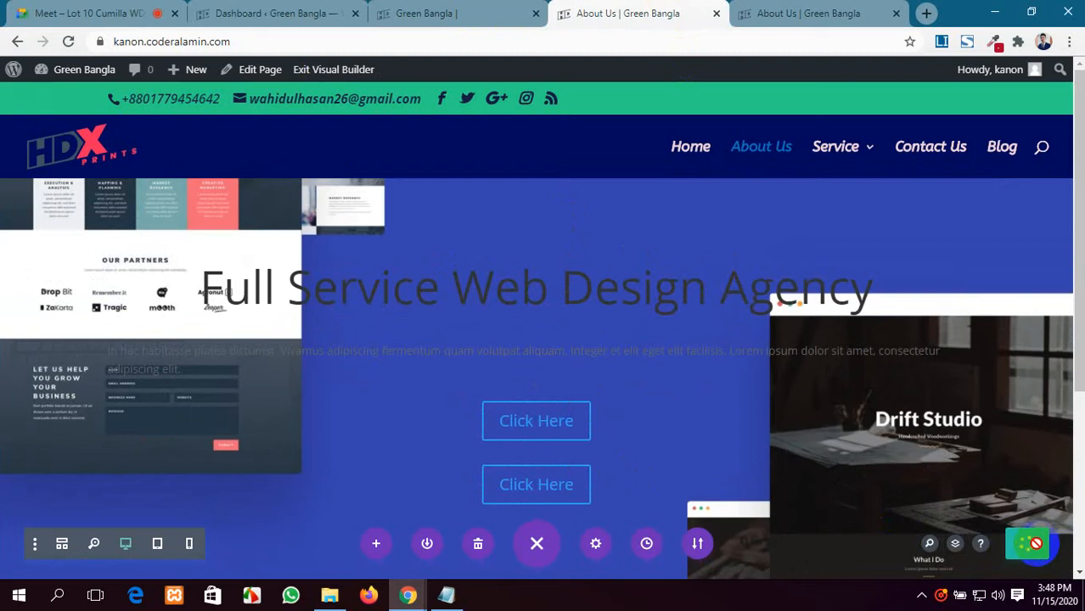
pyautogui.click(55, 8)
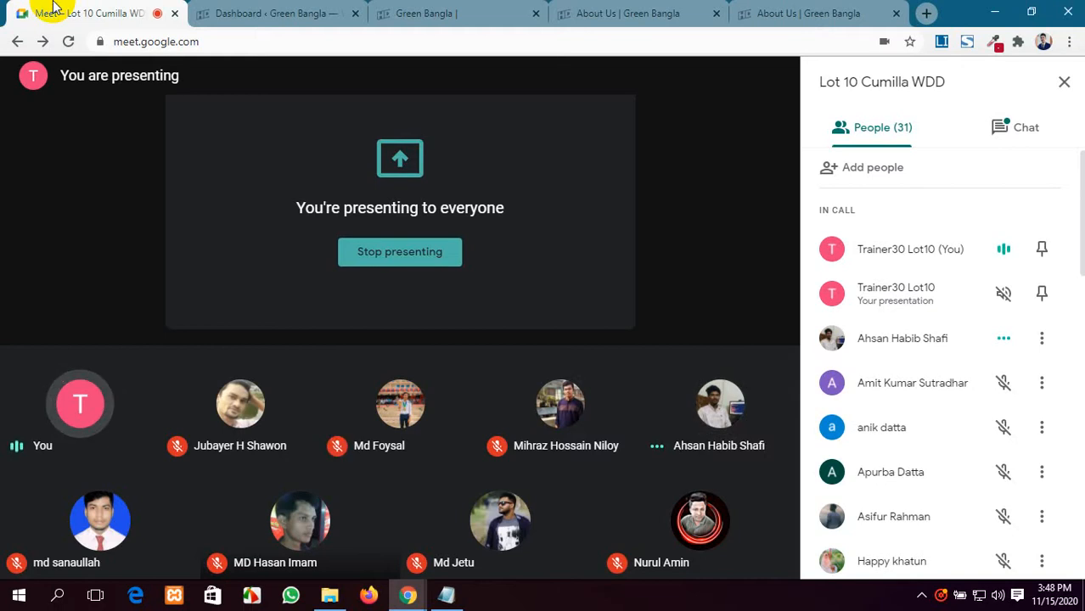
pyautogui.click(633, 10)
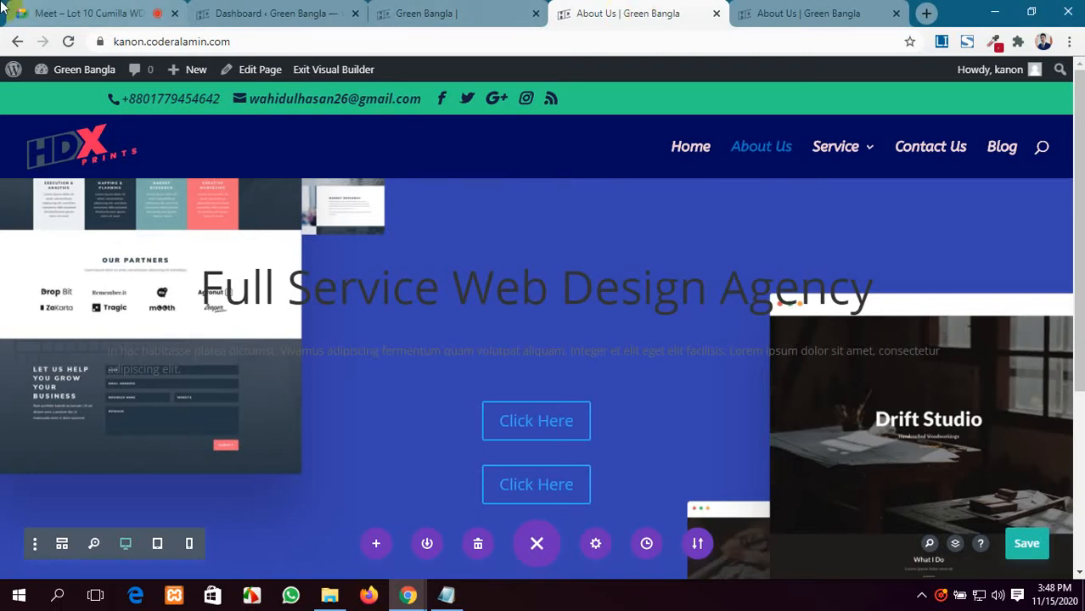
pyautogui.click(25, 12)
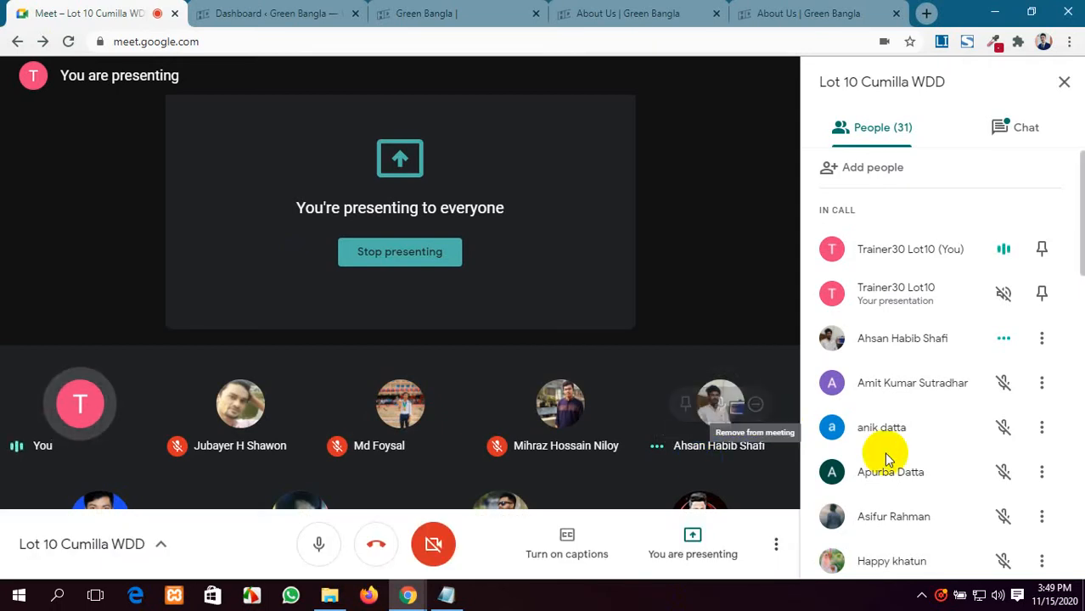
pyautogui.click(608, 8)
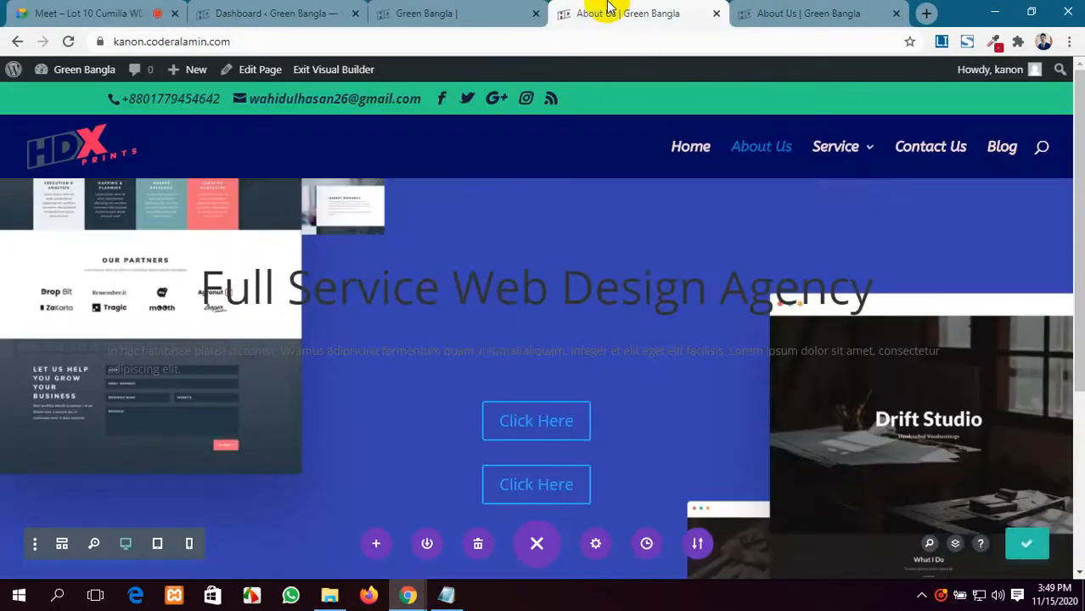
pyautogui.scroll(-4, 500, 329)
pyautogui.scroll(4, 501, 331)
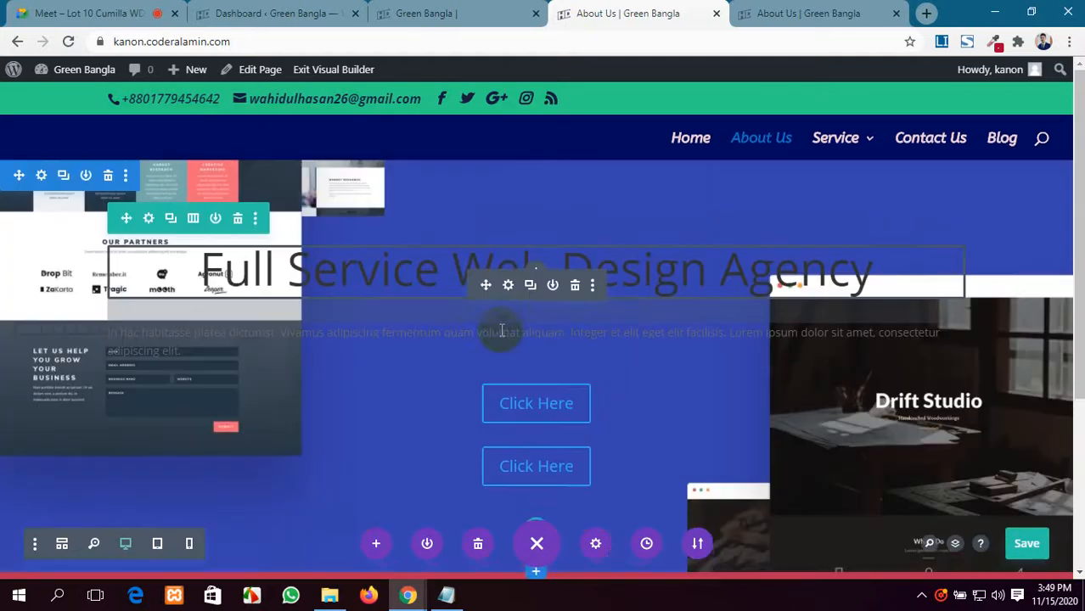
pyautogui.scroll(-4, 500, 329)
pyautogui.scroll(4, 501, 330)
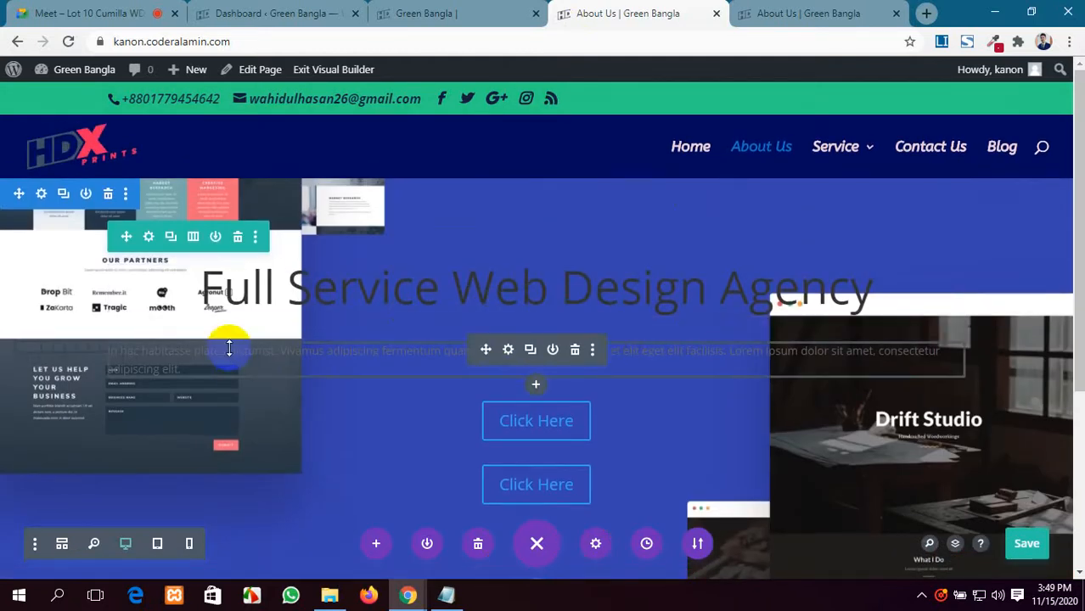
pyautogui.scroll(-4, 230, 347)
pyautogui.scroll(4, 231, 346)
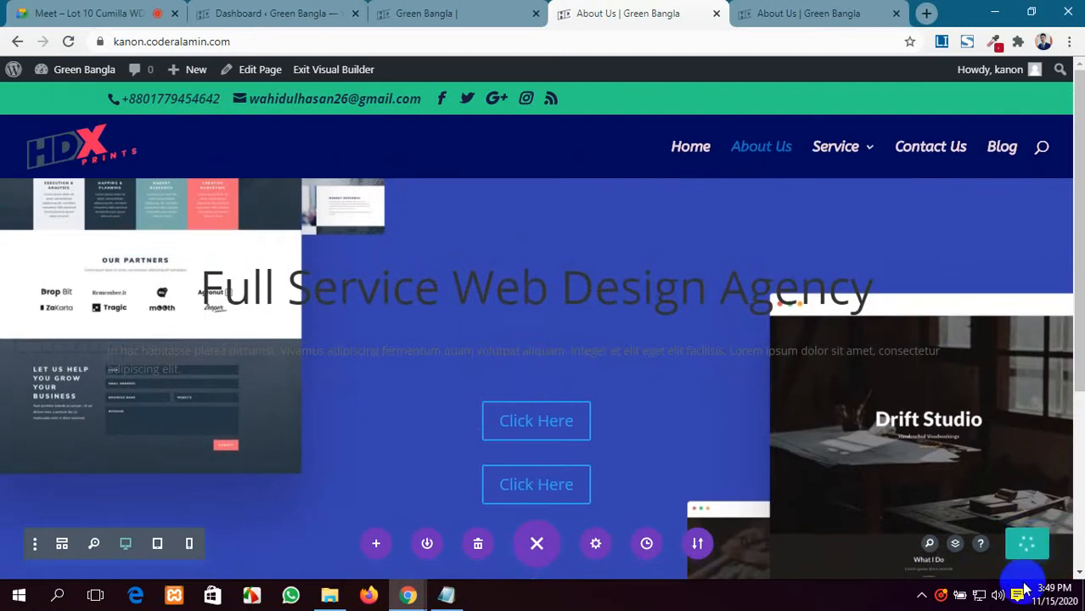
pyautogui.scroll(-4, 497, 408)
pyautogui.scroll(4, 491, 375)
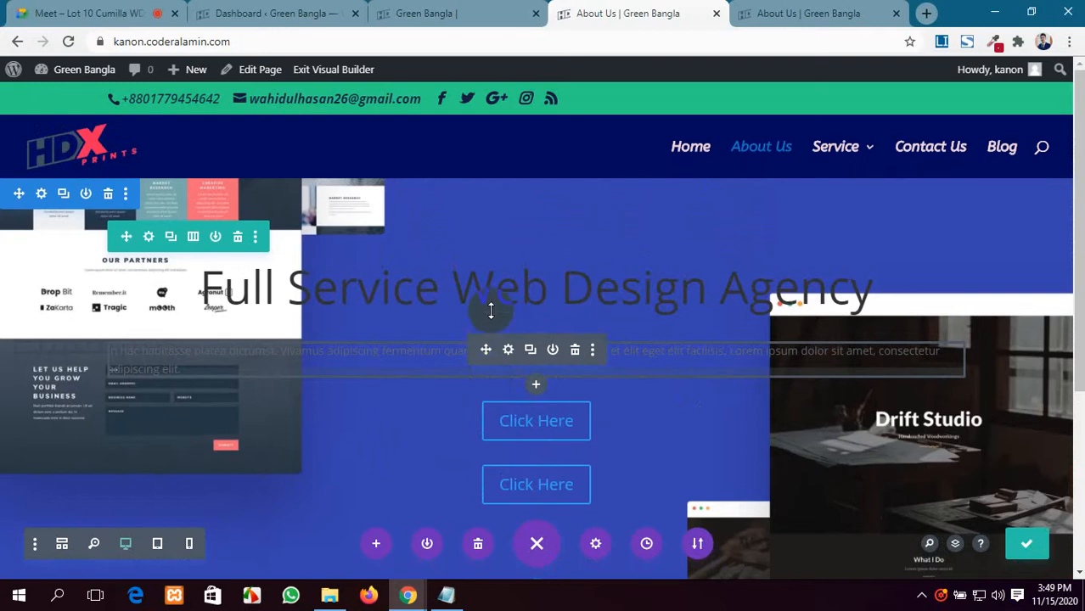
pyautogui.click(72, 10)
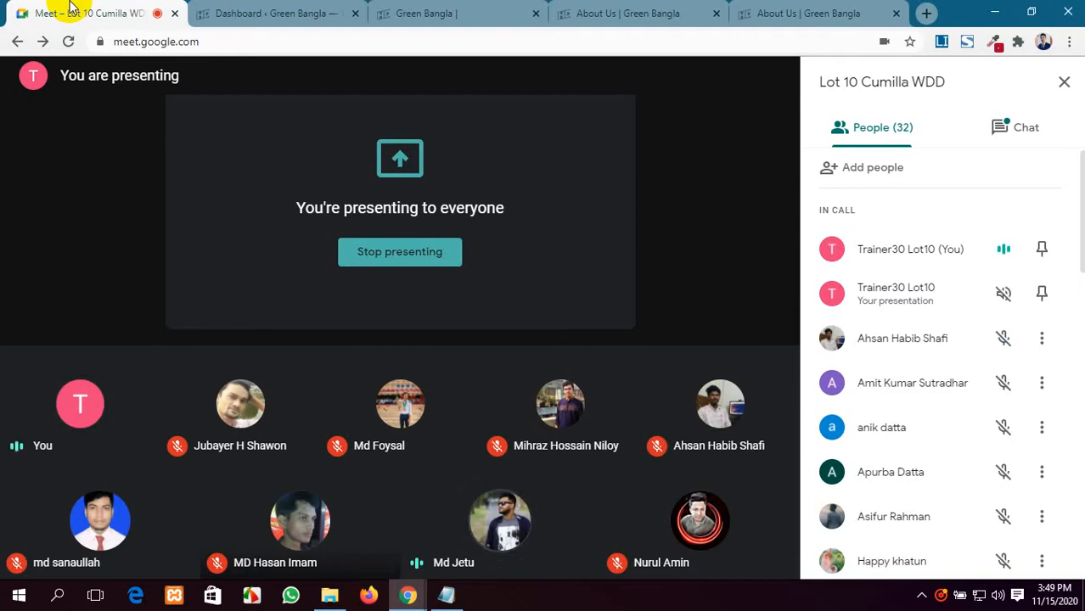
pyautogui.click(468, 7)
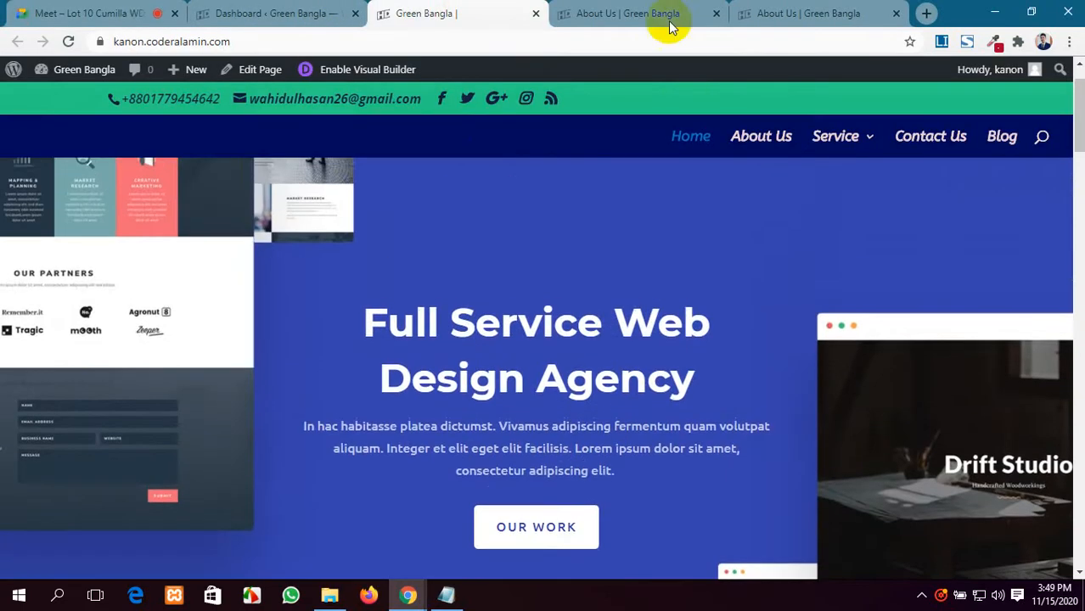
# Return to the About Us builder and delete the lower of the two Click Here buttons in the hero section.
pyautogui.click(671, 14)
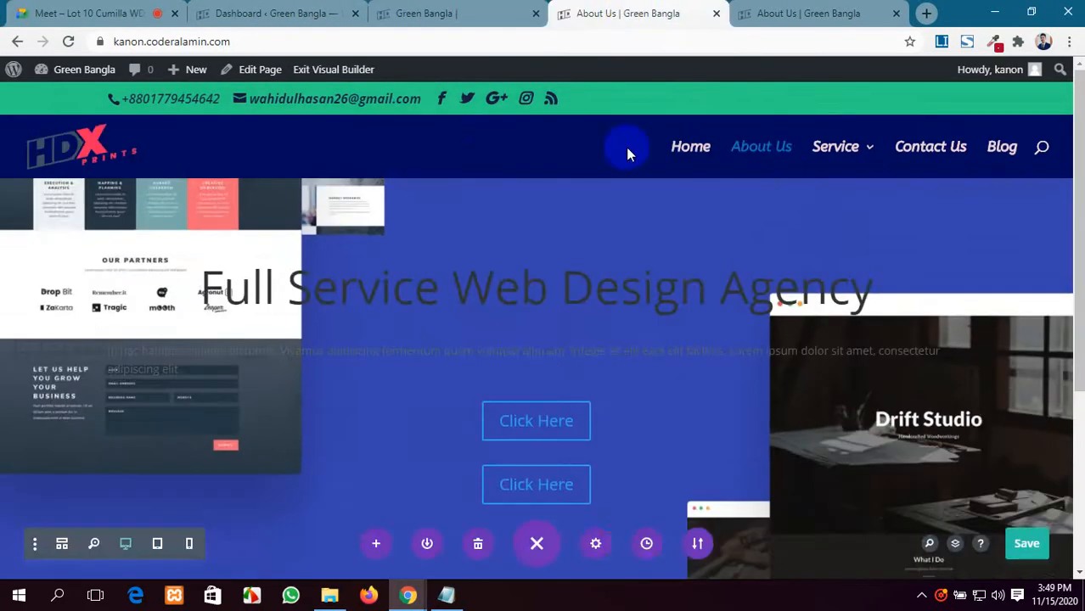
pyautogui.scroll(-1, 560, 386)
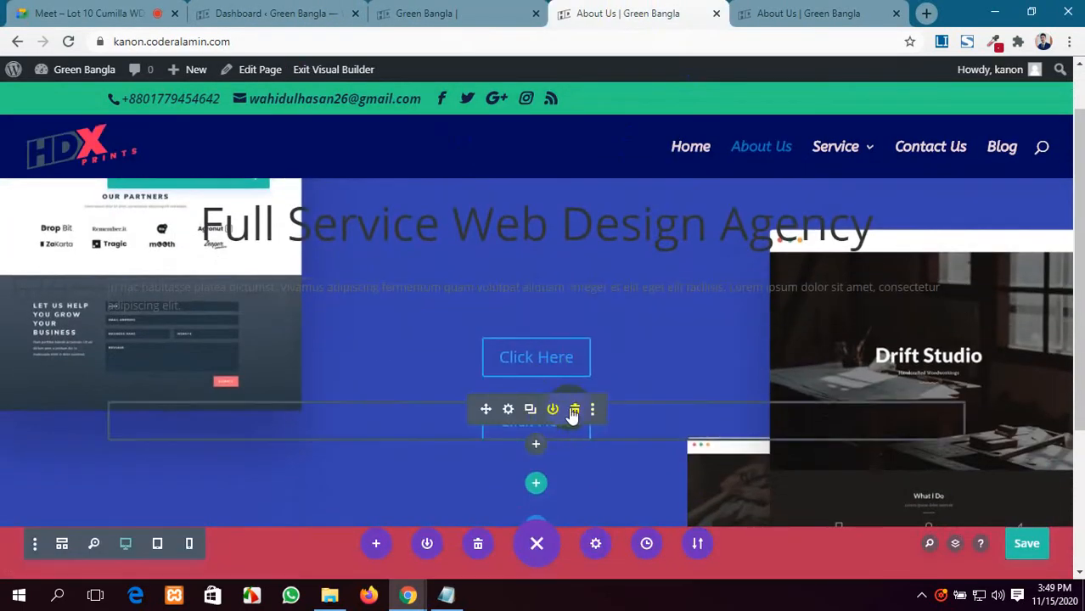
pyautogui.click(575, 412)
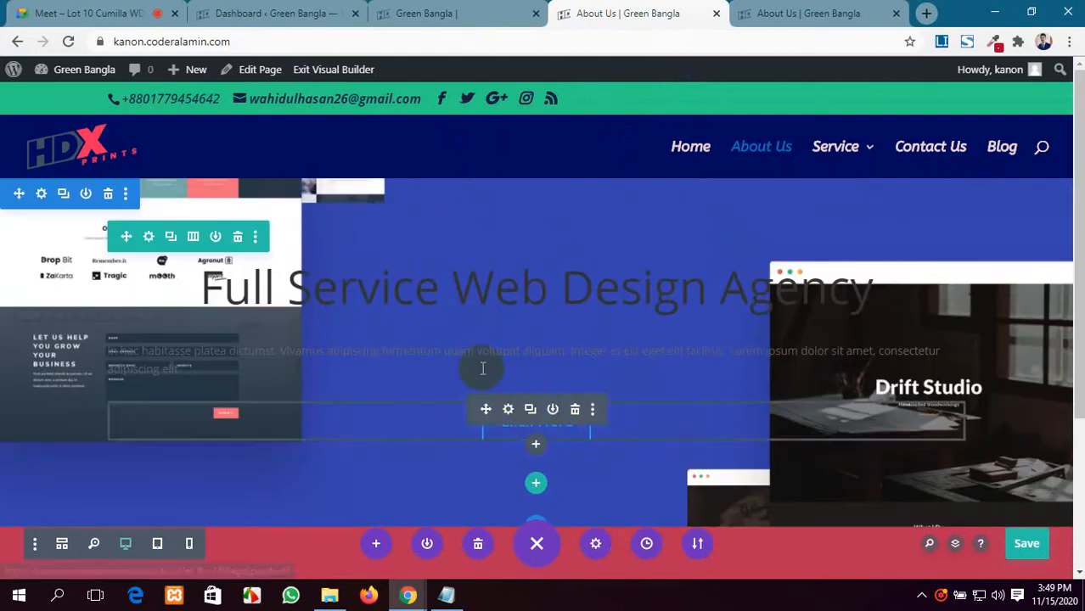
# Compare the heading, paragraph width and button of the published About Us hero banner with those of the Home page's hero.
pyautogui.click(796, 8)
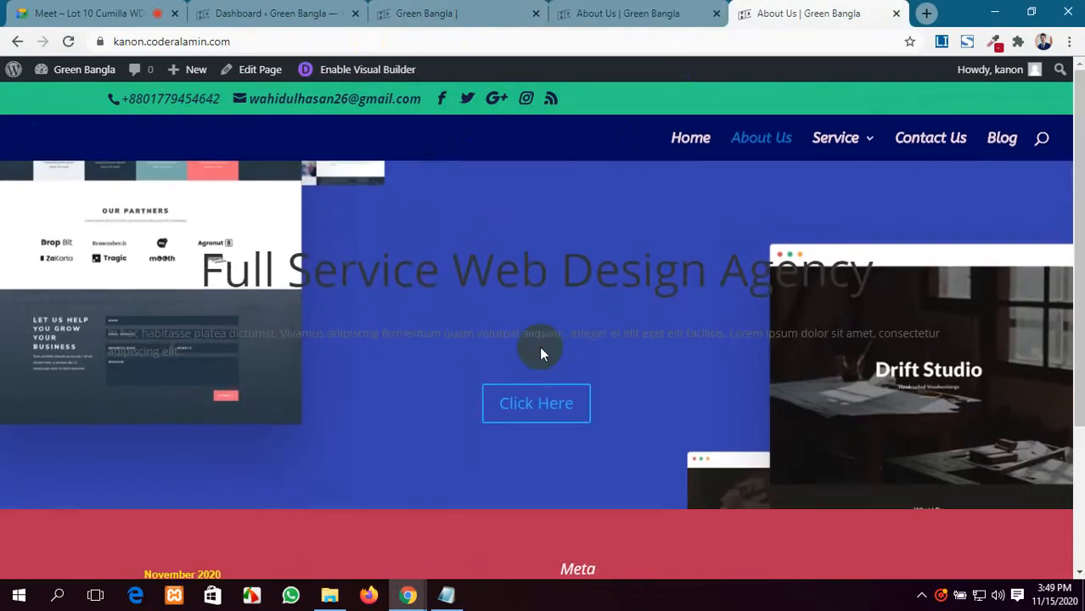
pyautogui.click(484, 10)
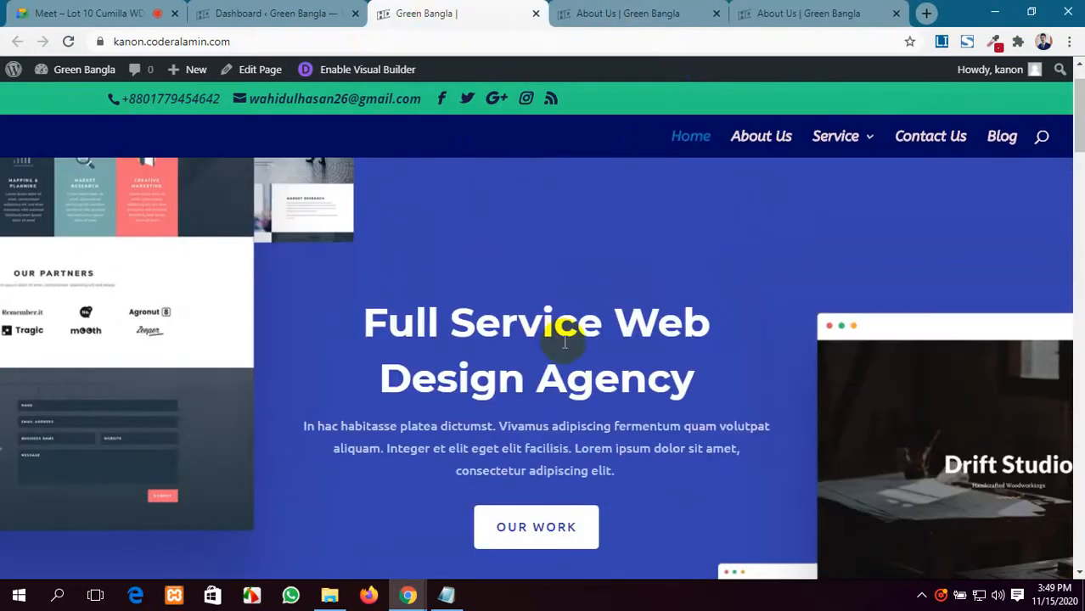
pyautogui.click(773, 10)
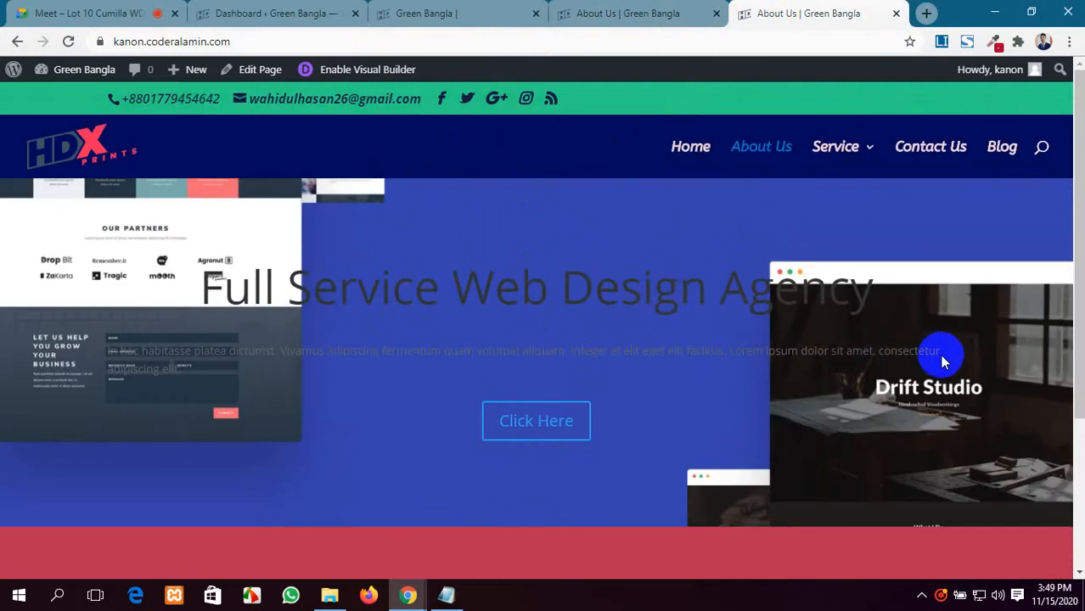
pyautogui.moveTo(940, 353); pyautogui.dragTo(113, 347)
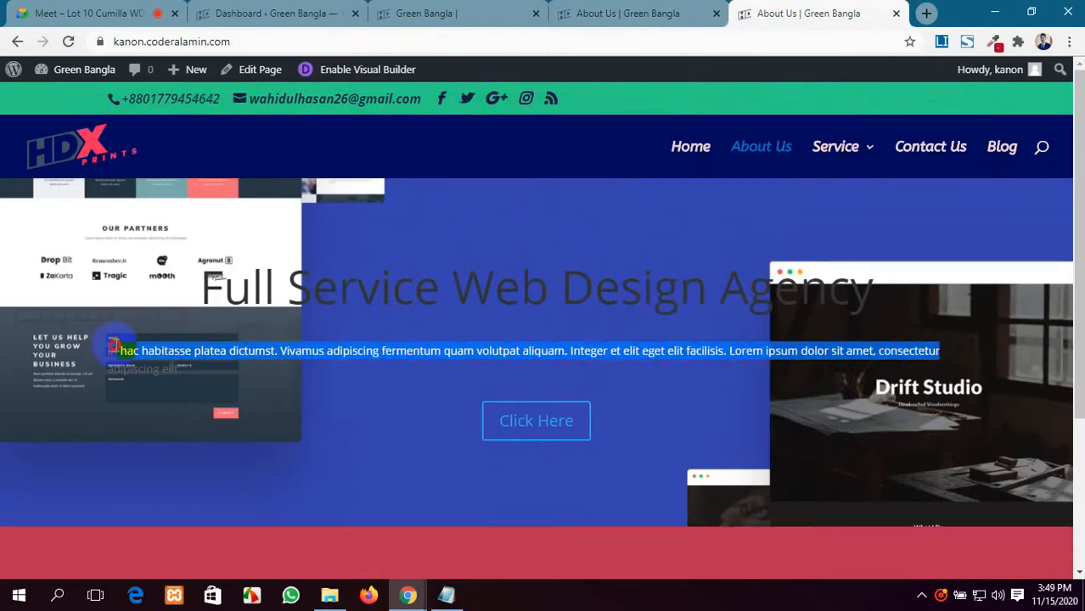
pyautogui.click(428, 13)
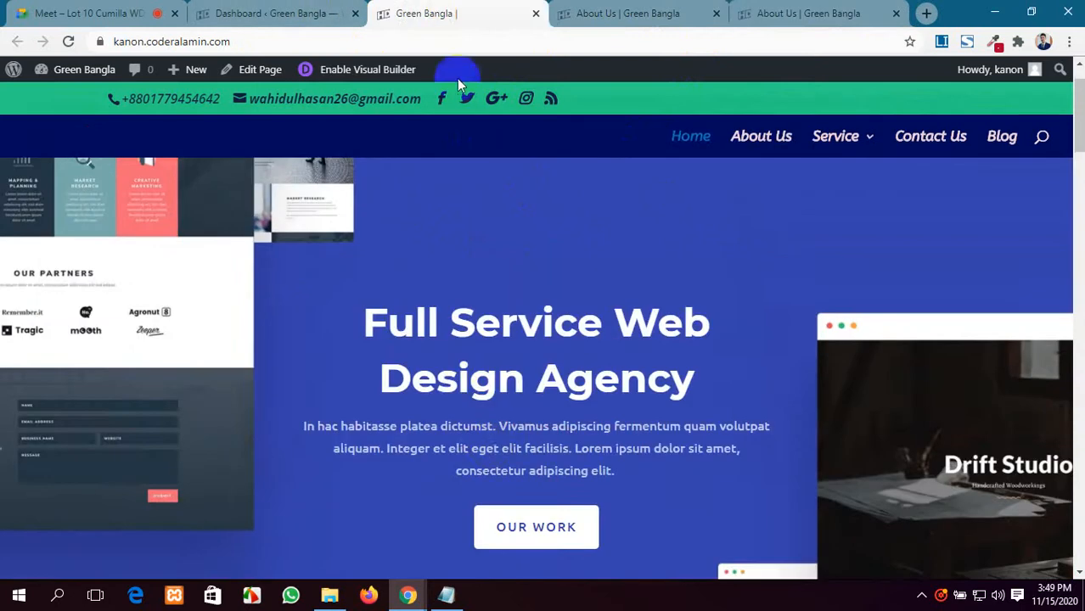
pyautogui.scroll(-2, 484, 446)
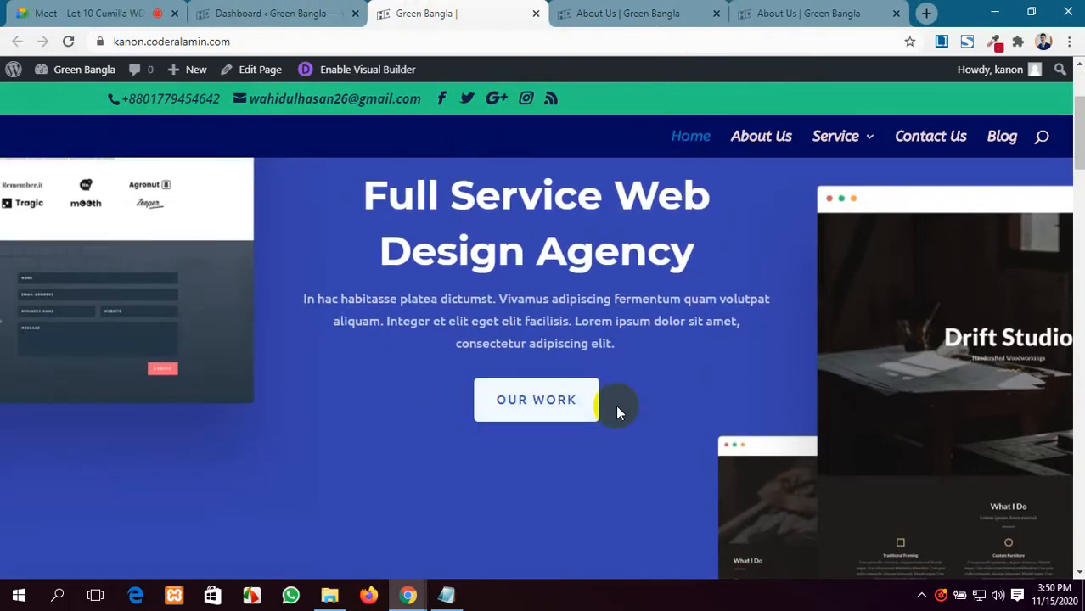
pyautogui.scroll(3, 495, 429)
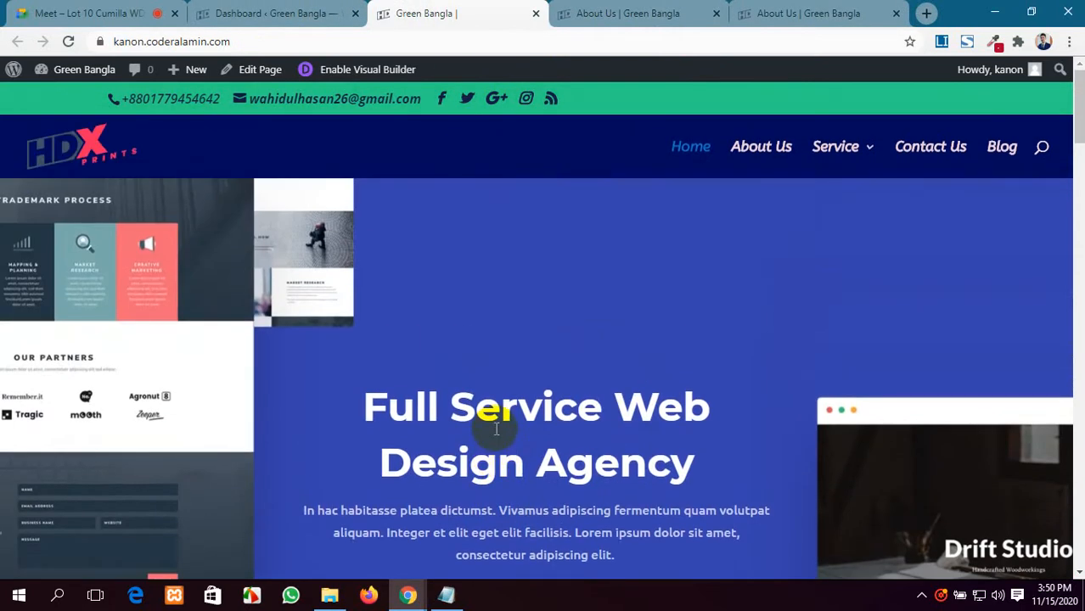
pyautogui.scroll(-2, 496, 429)
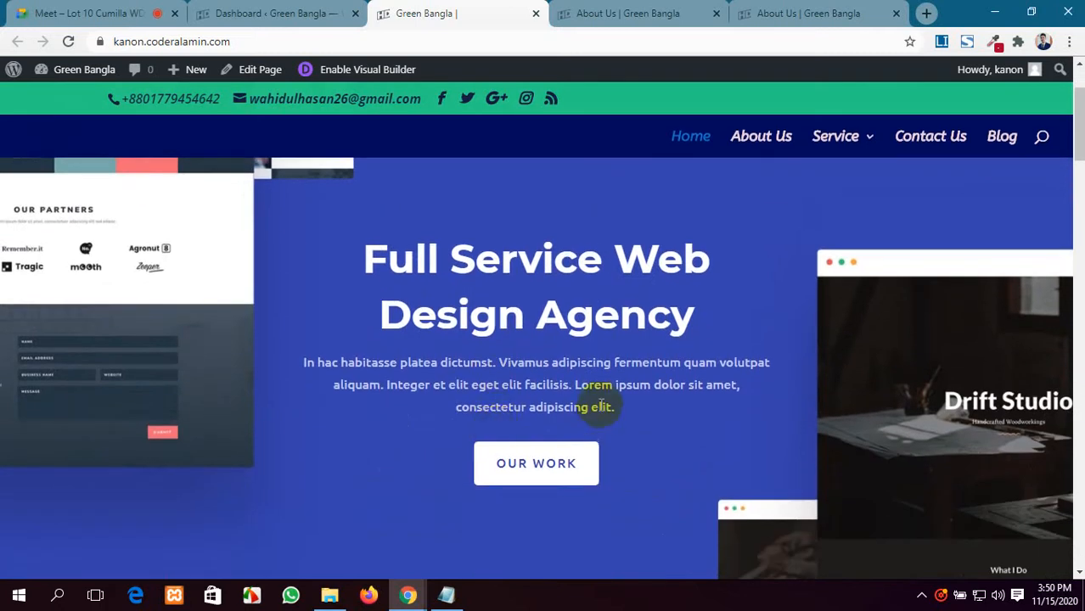
pyautogui.moveTo(618, 412); pyautogui.dragTo(310, 363)
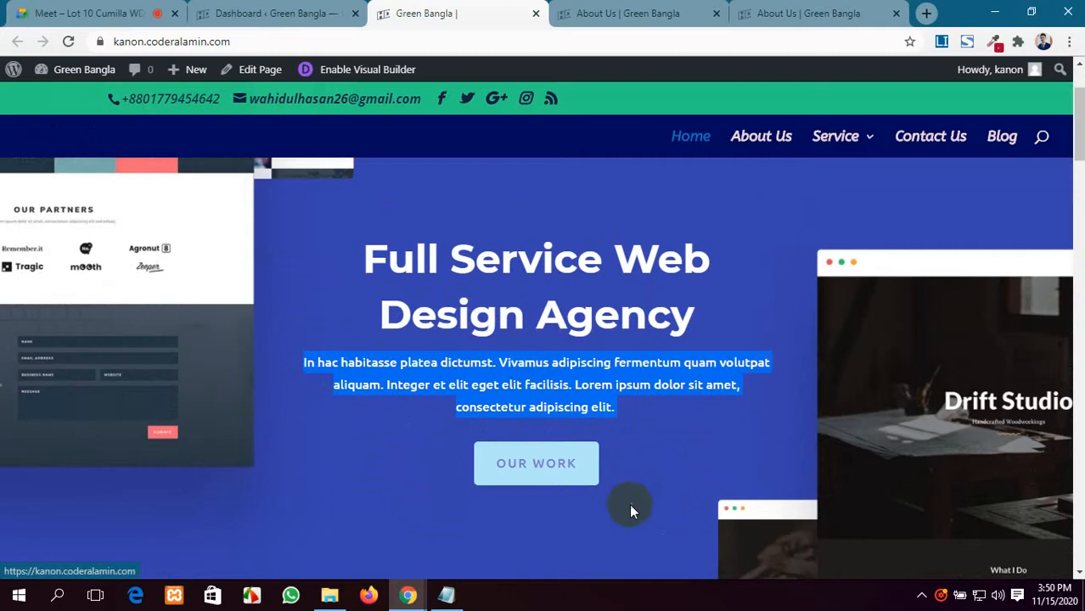
pyautogui.click(752, 310)
pyautogui.moveTo(755, 323); pyautogui.dragTo(662, 327)
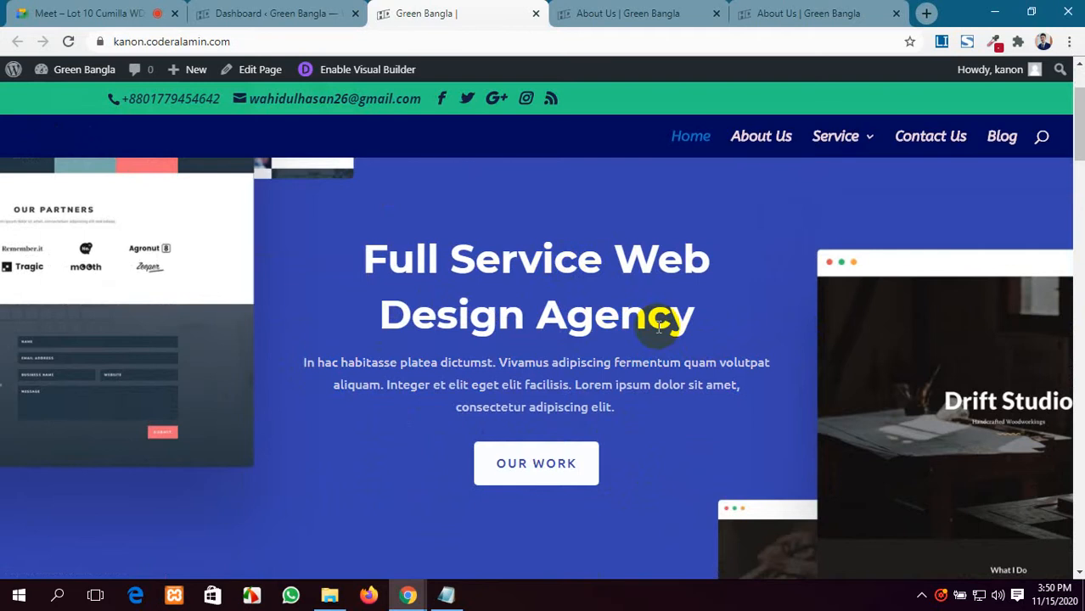
pyautogui.scroll(1, 595, 318)
pyautogui.click(632, 10)
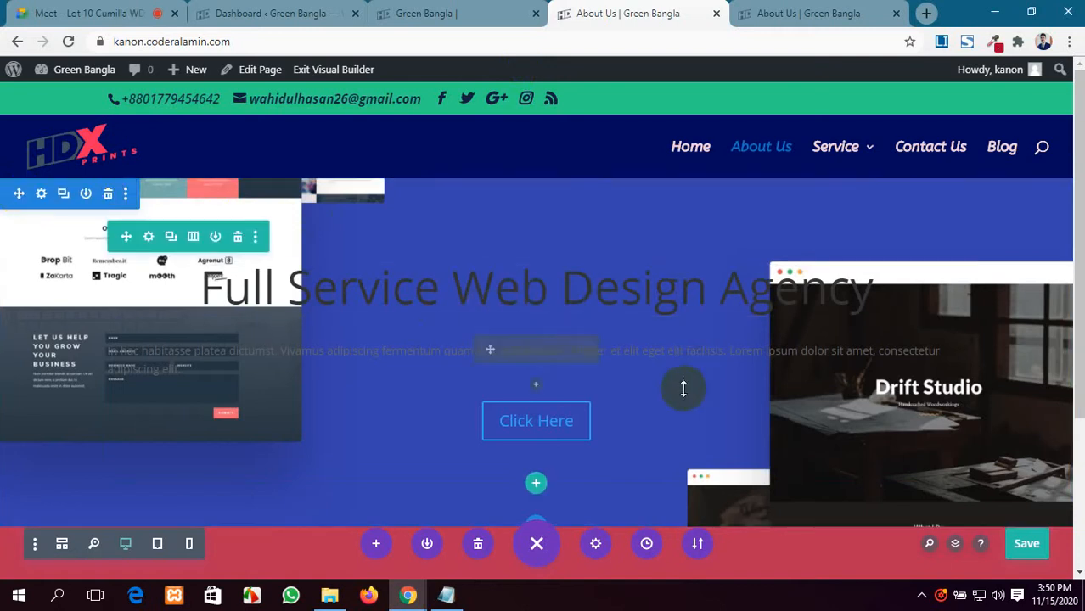
pyautogui.click(386, 9)
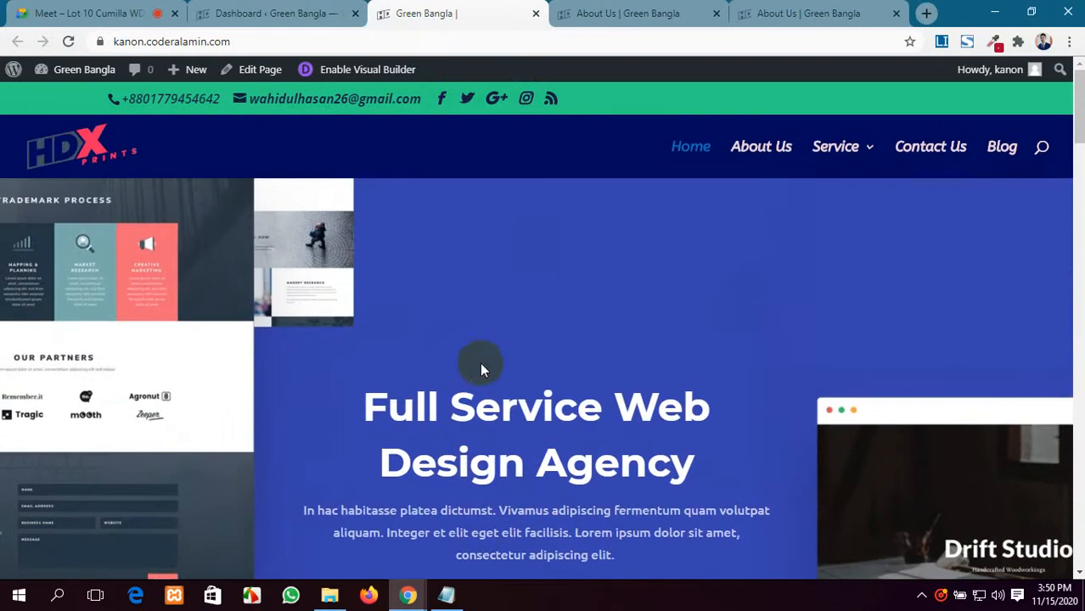
pyautogui.click(641, 10)
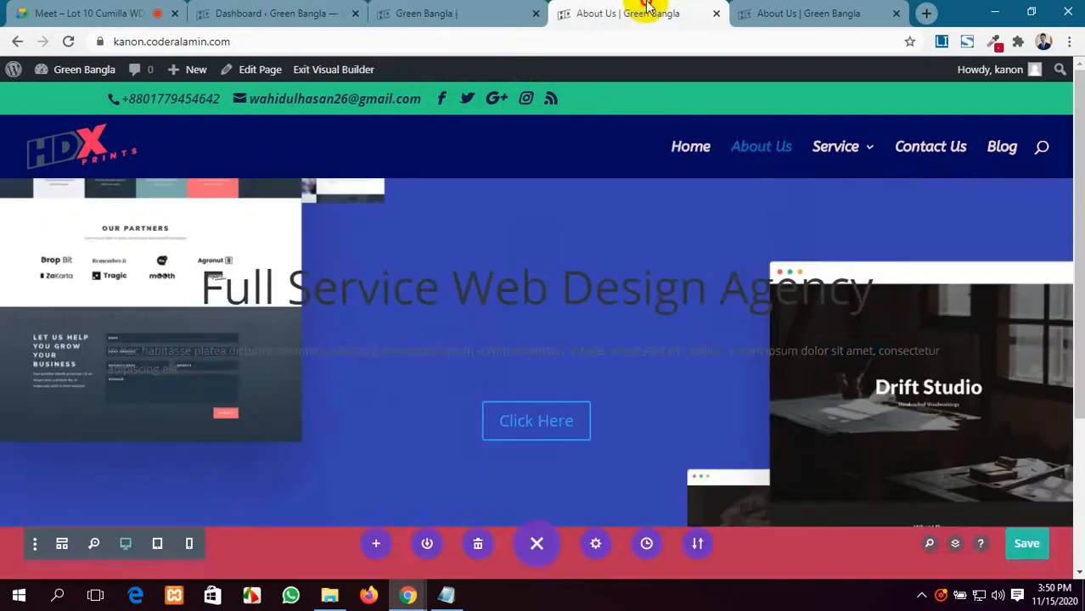
pyautogui.click(789, 21)
pyautogui.click(564, 12)
pyautogui.click(488, 10)
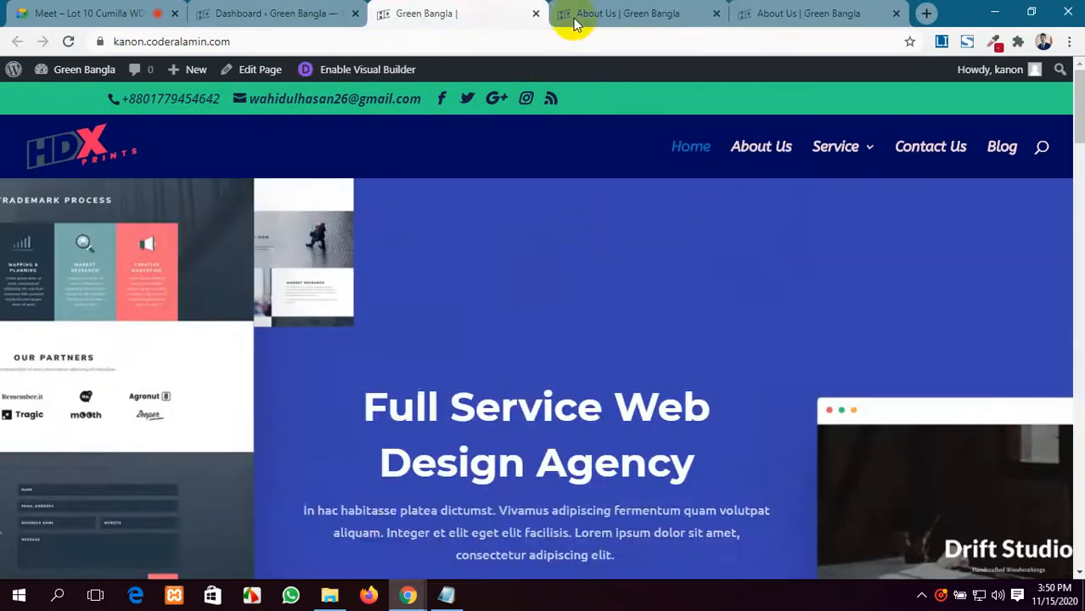
pyautogui.click(596, 17)
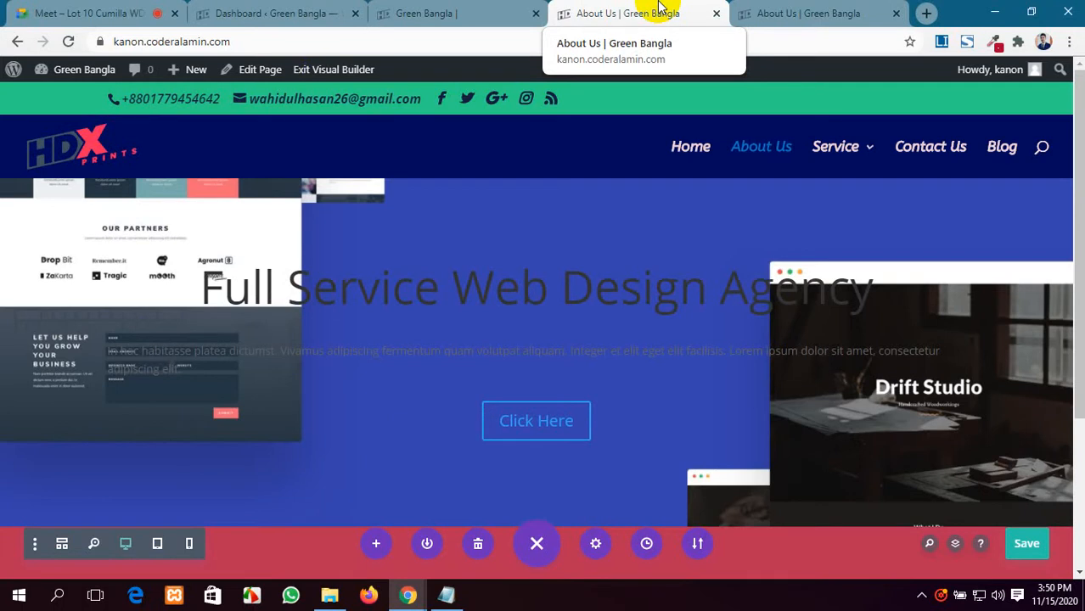
pyautogui.click(777, 11)
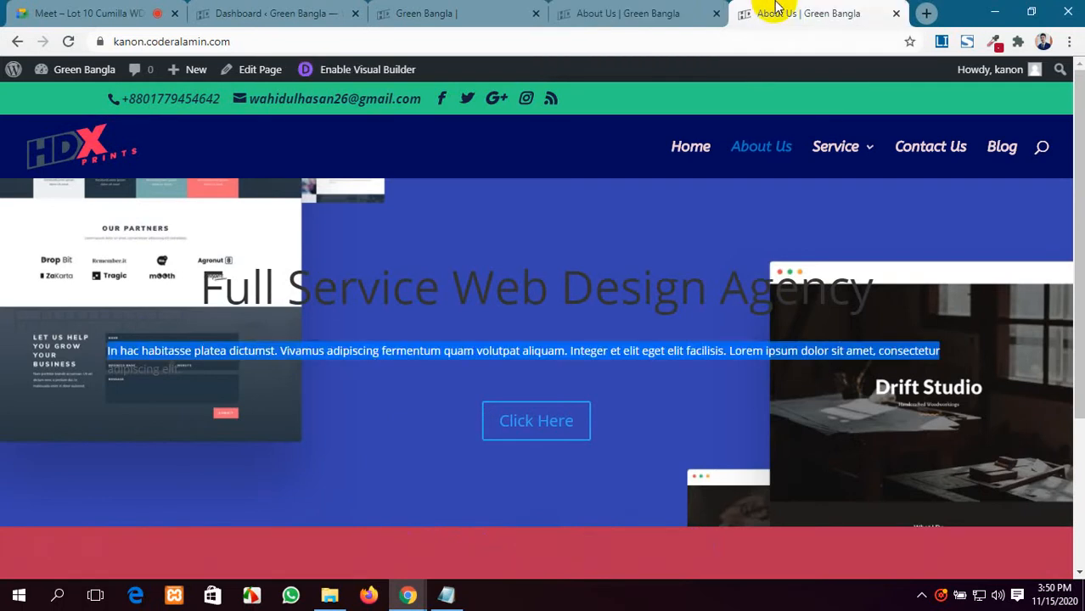
pyautogui.click(712, 13)
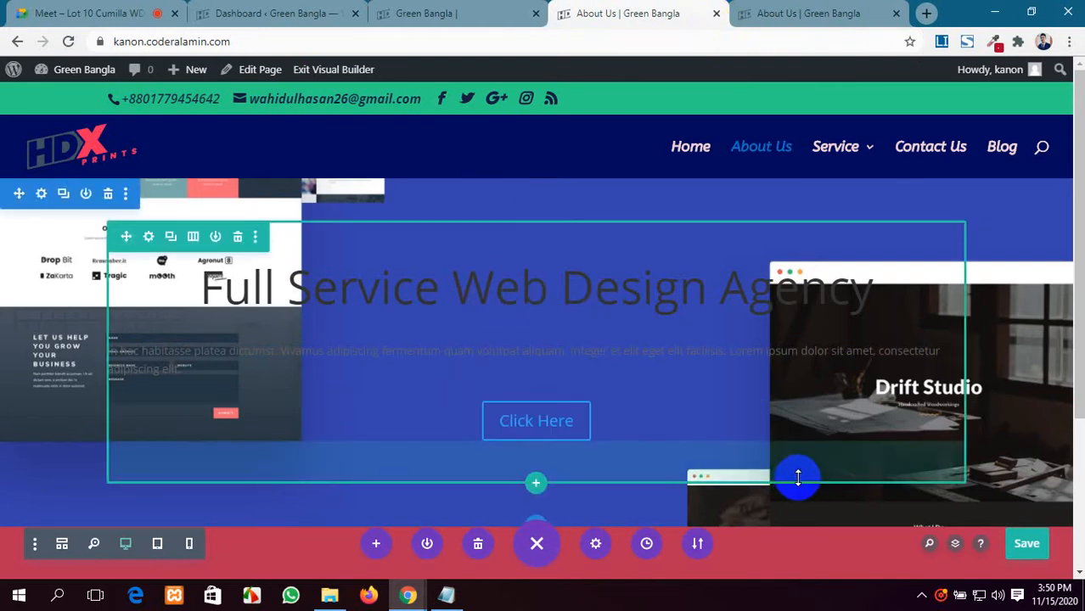
pyautogui.click(15, 9)
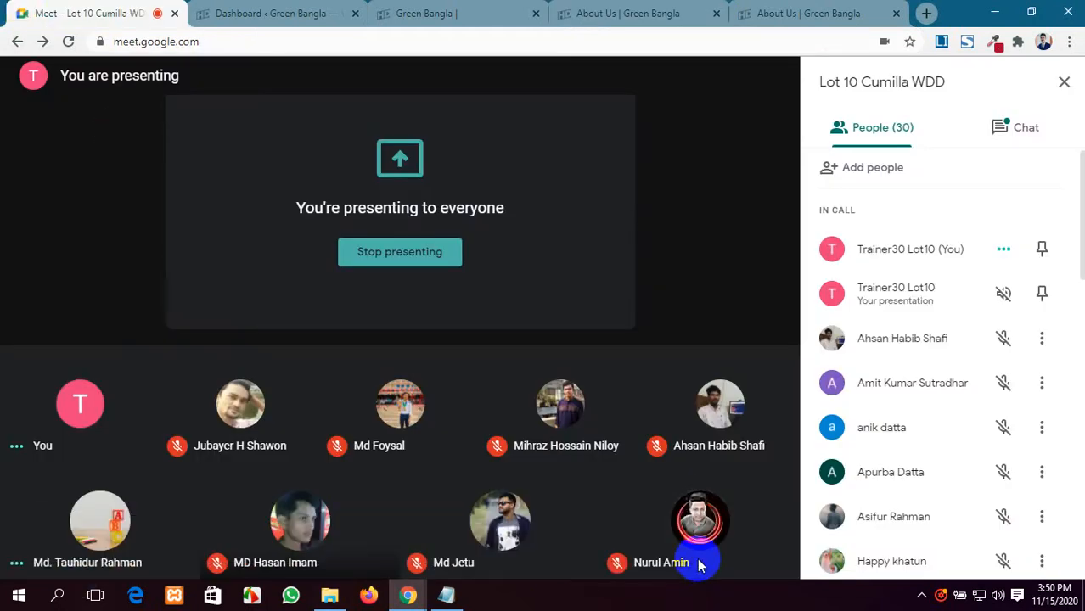
pyautogui.click(462, 9)
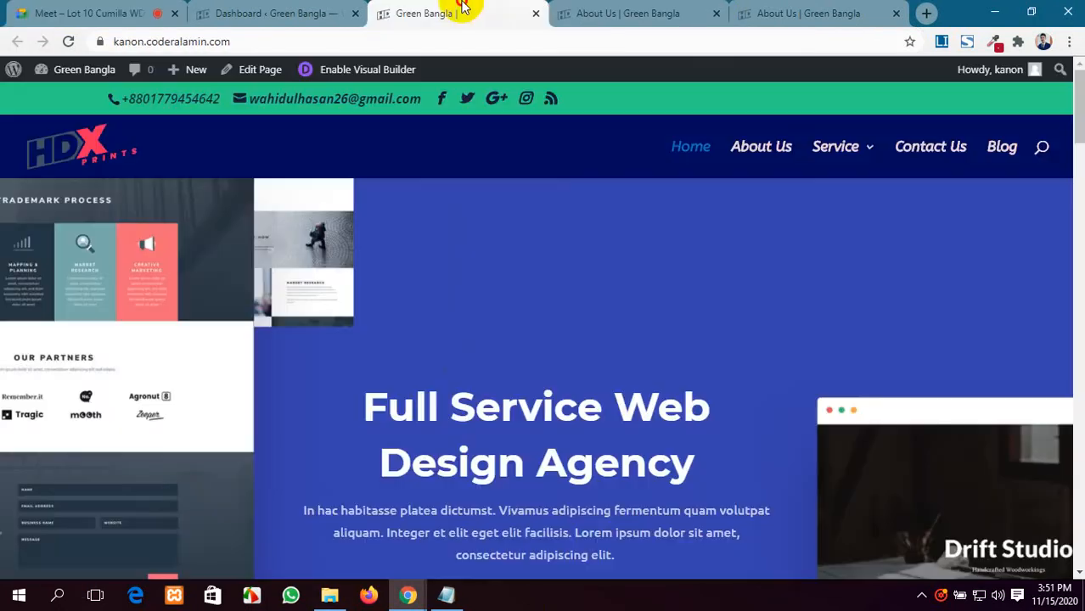
pyautogui.click(595, 10)
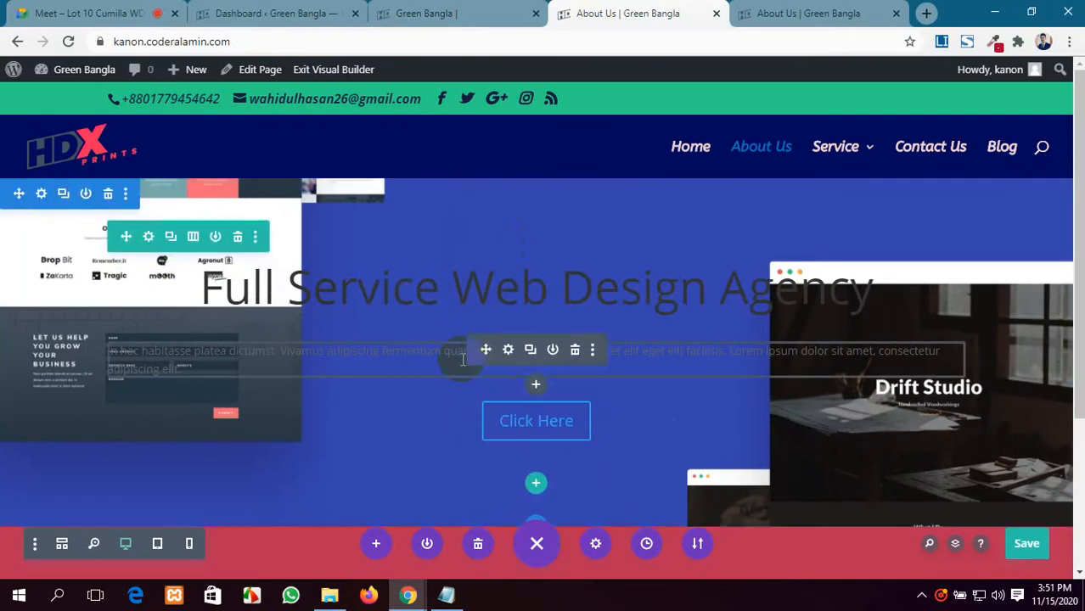
pyautogui.click(94, 12)
pyautogui.click(266, 9)
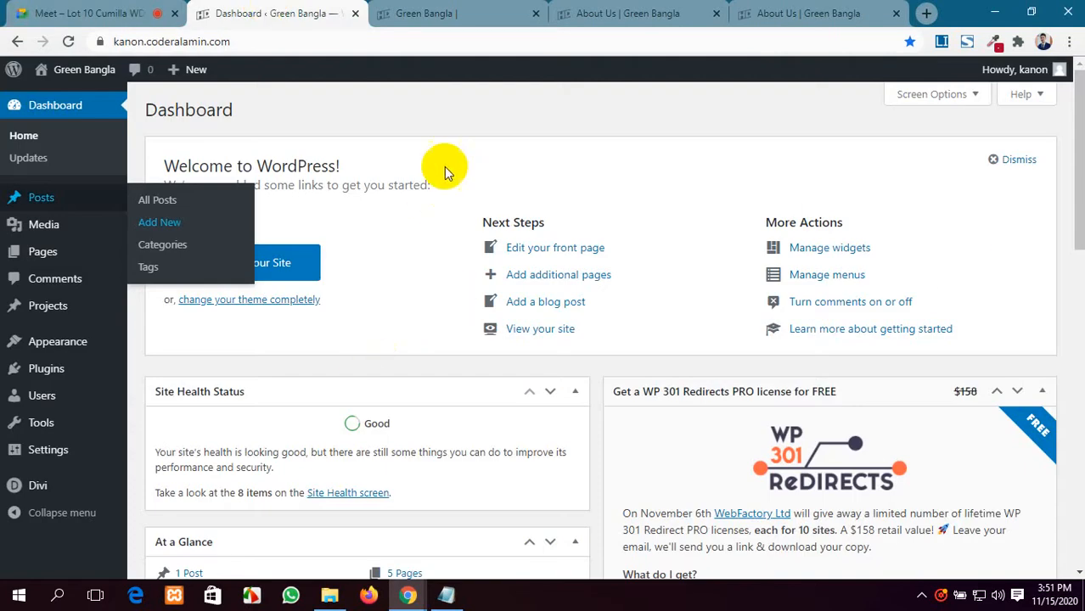
pyautogui.click(628, 12)
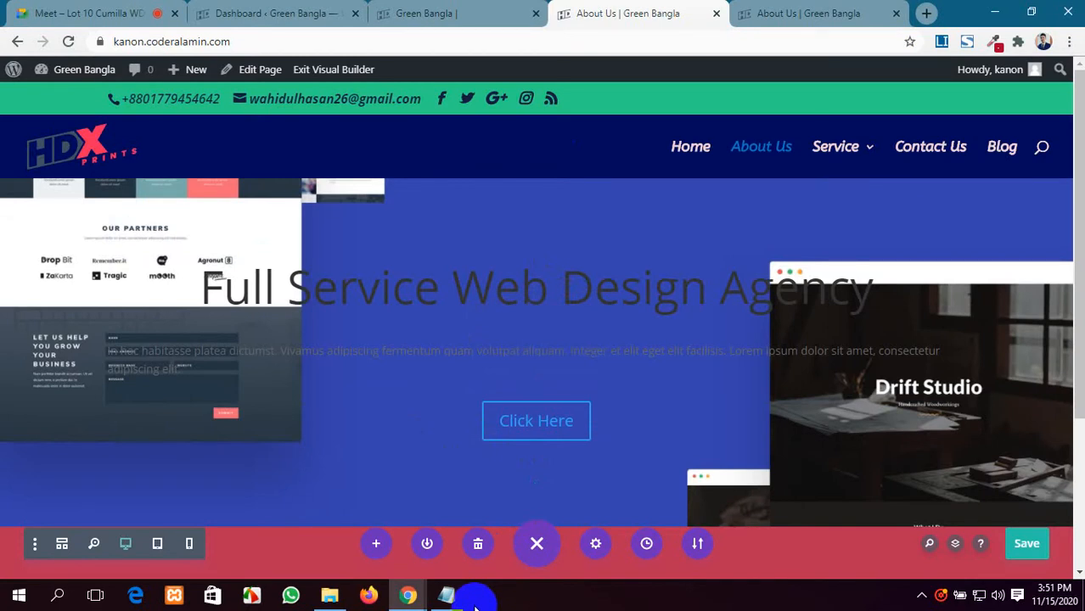
pyautogui.click(96, 10)
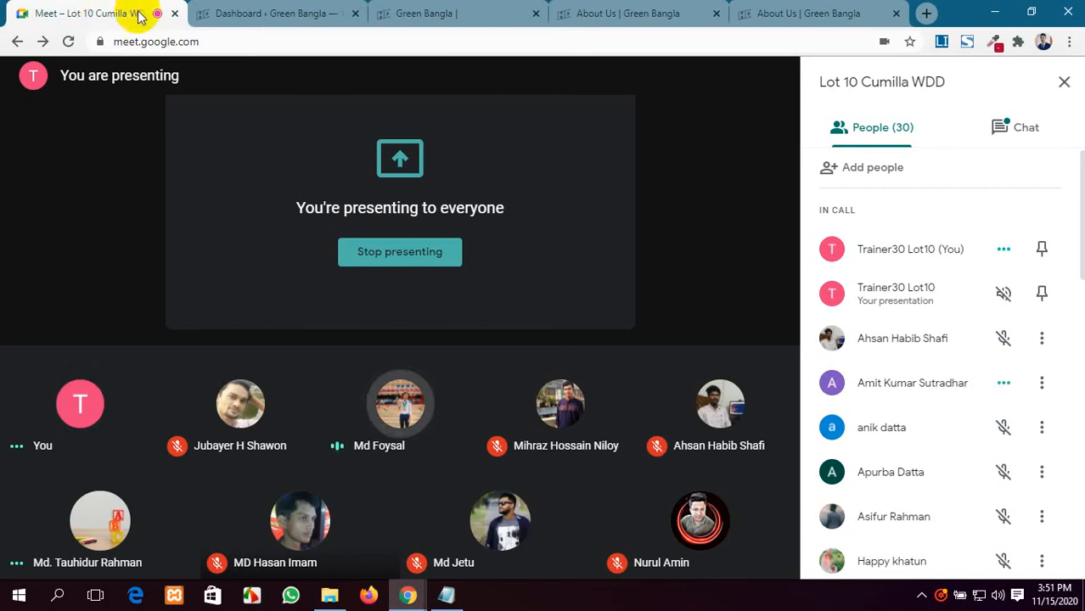
pyautogui.click(761, 10)
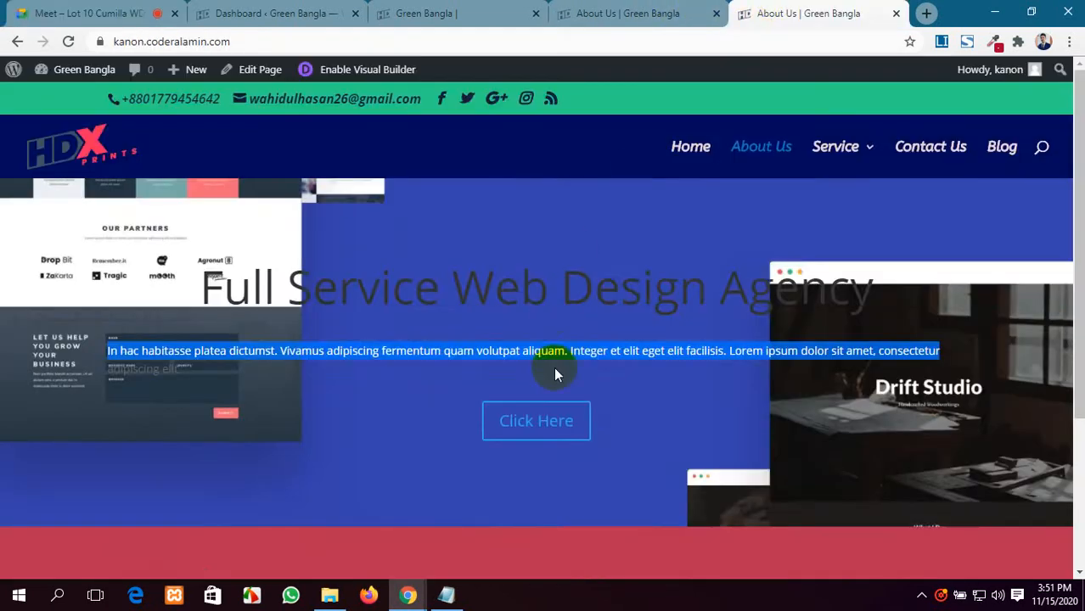
pyautogui.scroll(-2, 552, 373)
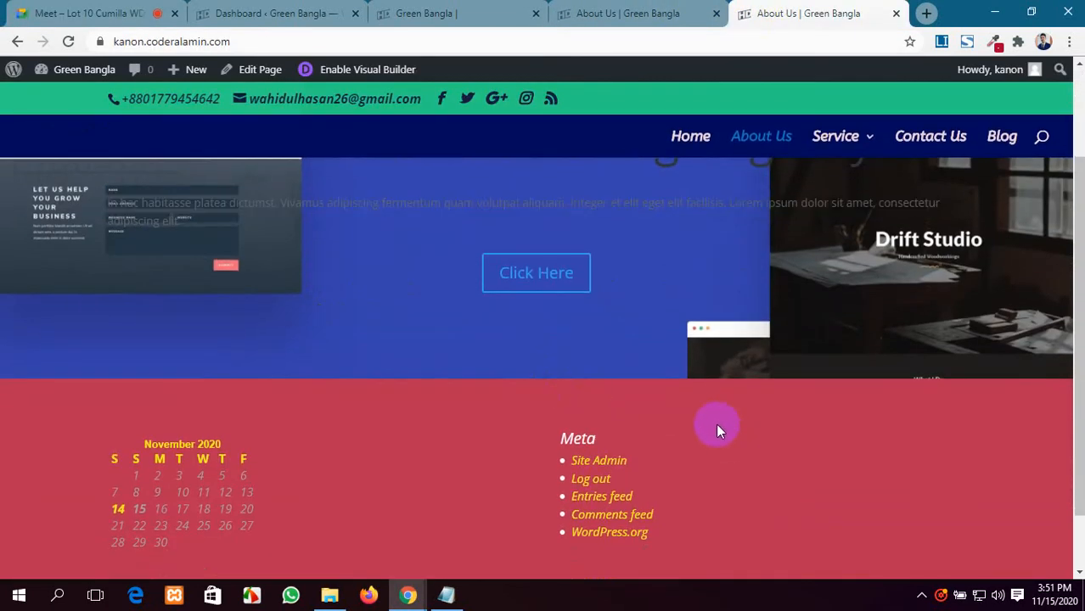
pyautogui.scroll(2, 629, 357)
pyautogui.click(469, 7)
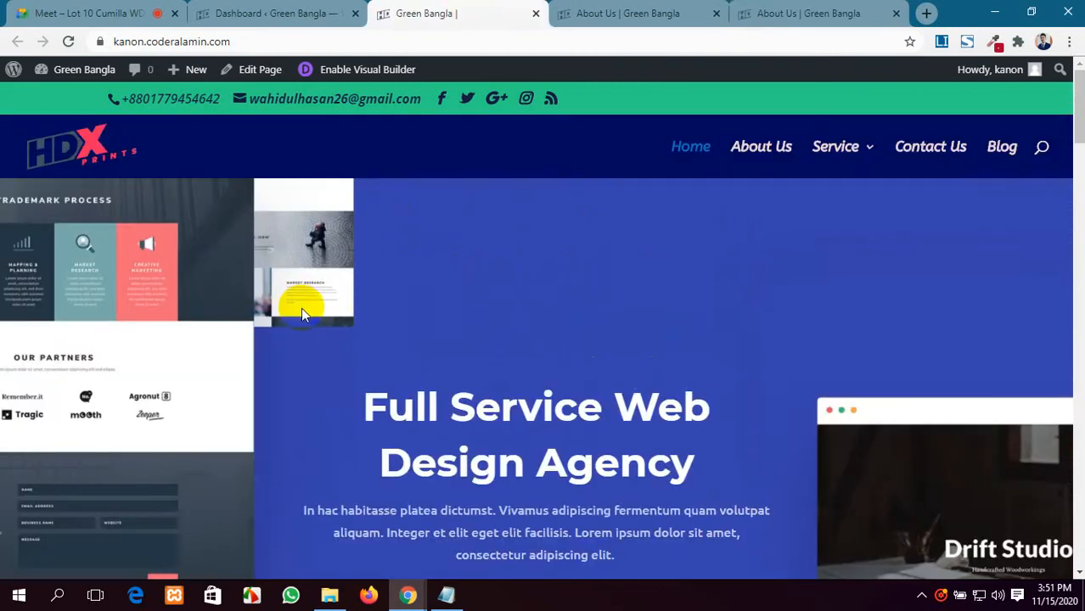
pyautogui.click(696, 13)
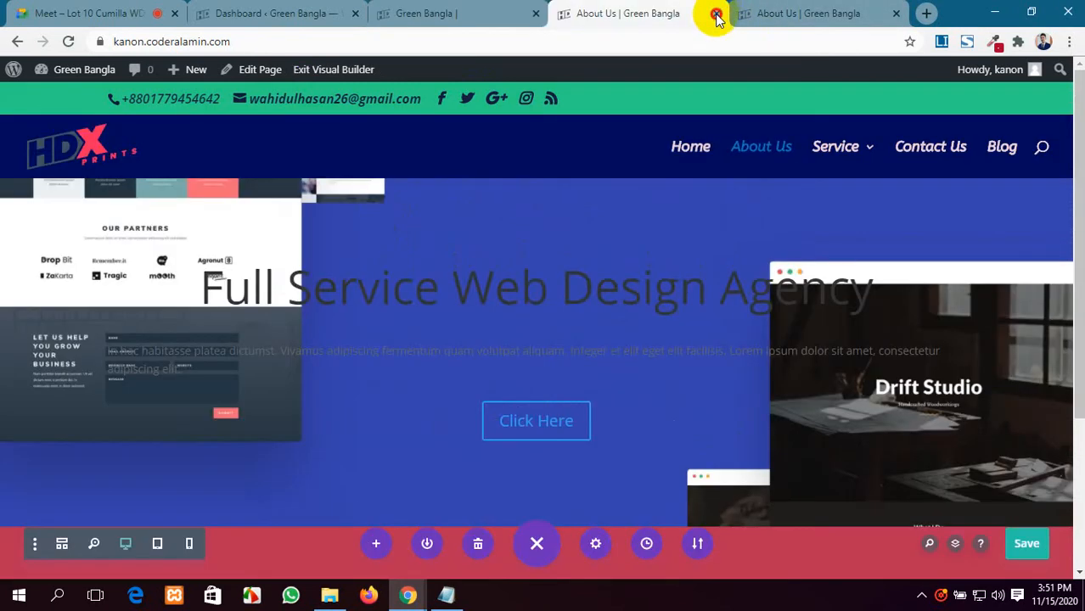
# Close both open About Us pages, the visual builder and the published view.
pyautogui.click(717, 13)
pyautogui.click(615, 131)
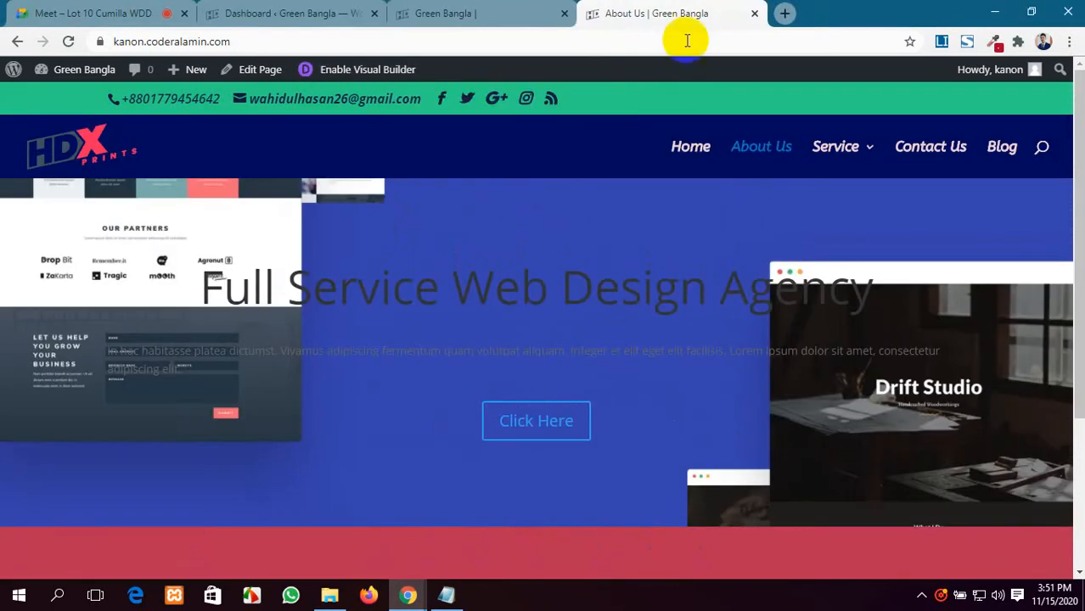
pyautogui.click(754, 13)
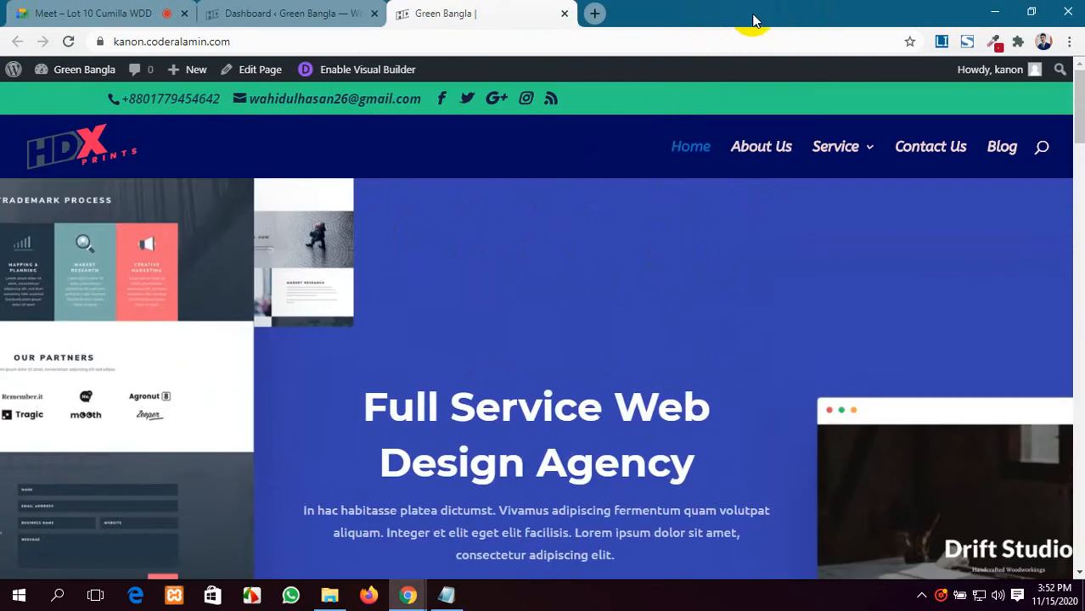
# Review the published Home page from the hero banner through the service sections down to the footer.
pyautogui.scroll(-5, 536, 485)
pyautogui.scroll(4, 535, 484)
pyautogui.scroll(-2, 535, 486)
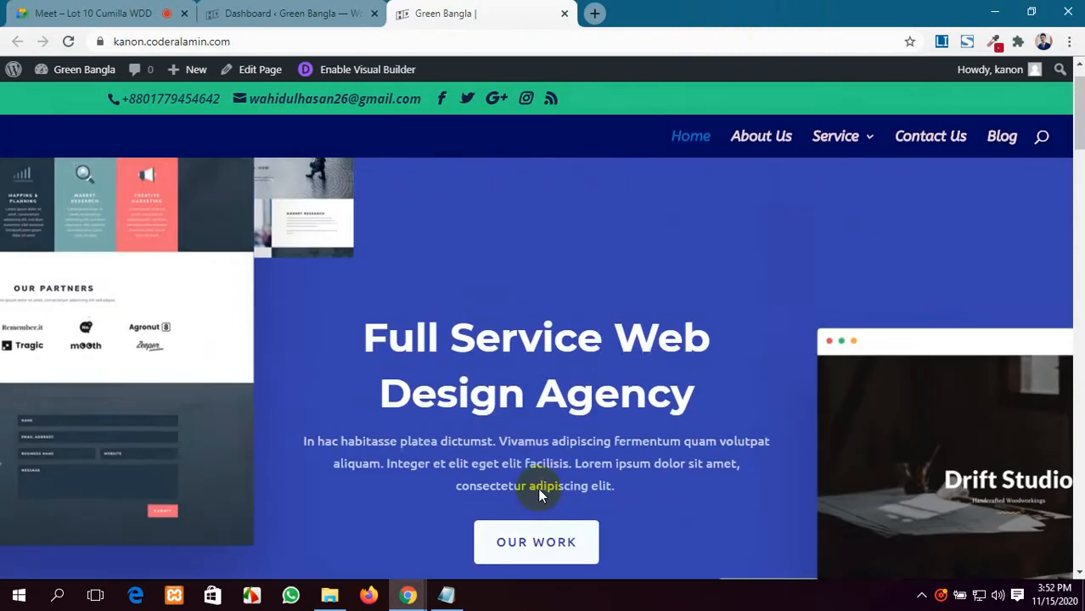
pyautogui.scroll(1, 540, 492)
pyautogui.scroll(-15, 540, 492)
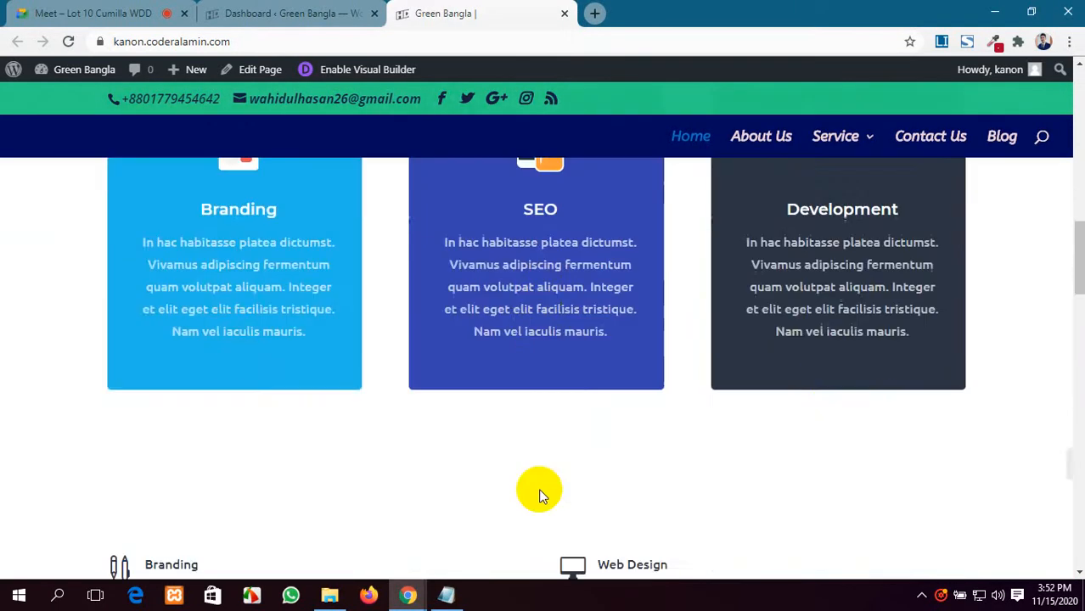
pyautogui.scroll(-15, 540, 491)
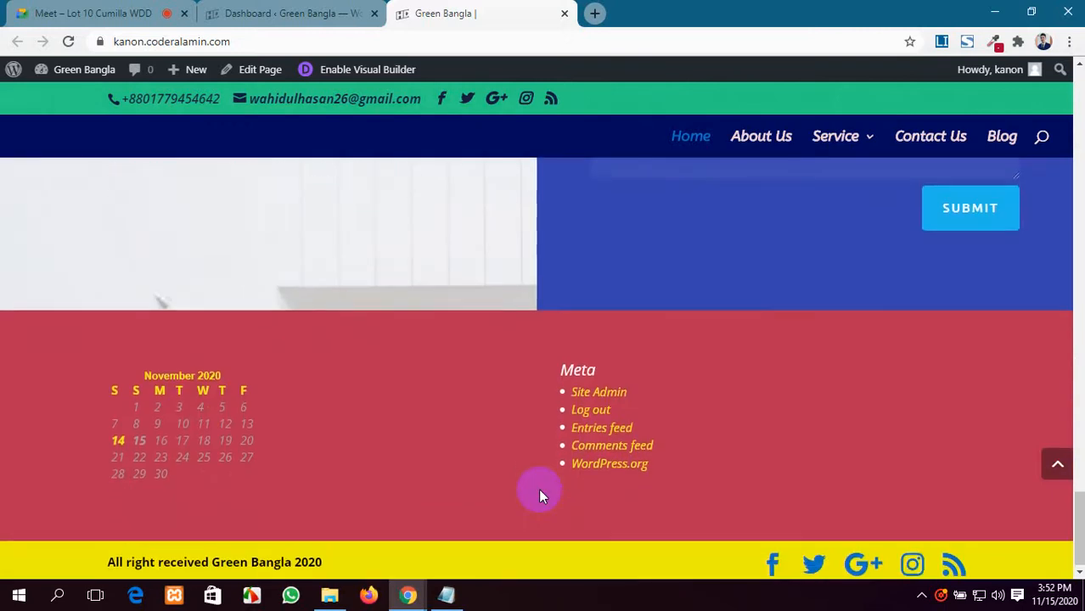
pyautogui.scroll(10, 540, 490)
pyautogui.scroll(15, 540, 492)
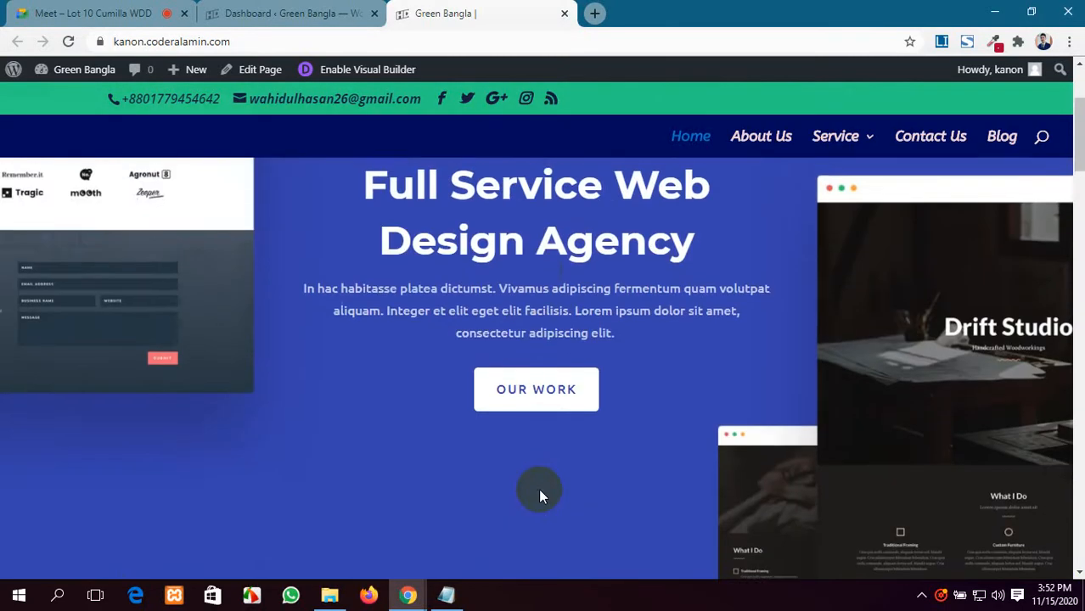
pyautogui.scroll(1, 540, 491)
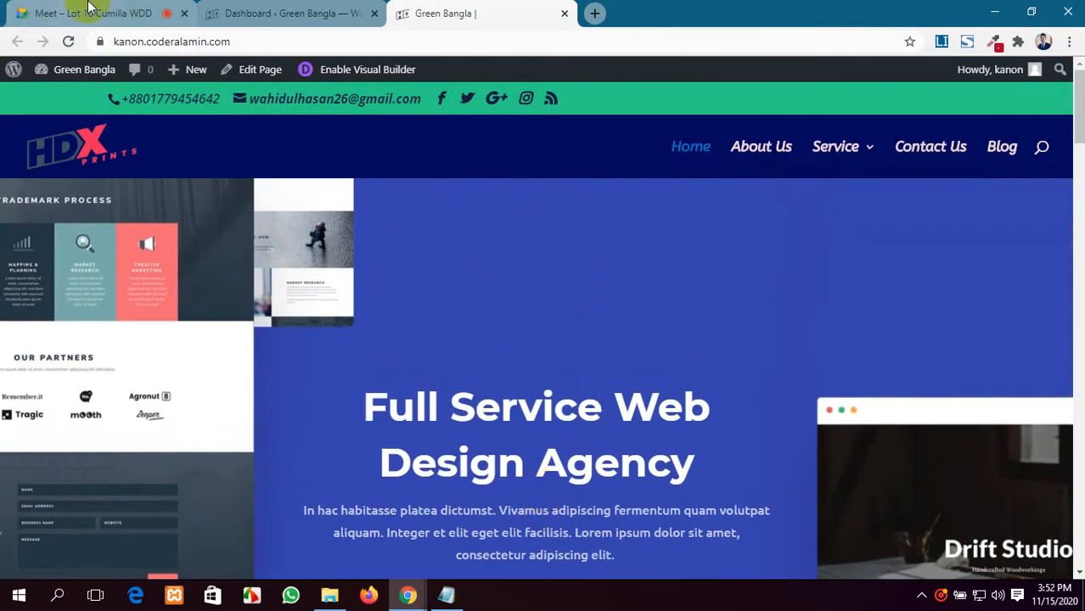
pyautogui.click(289, 12)
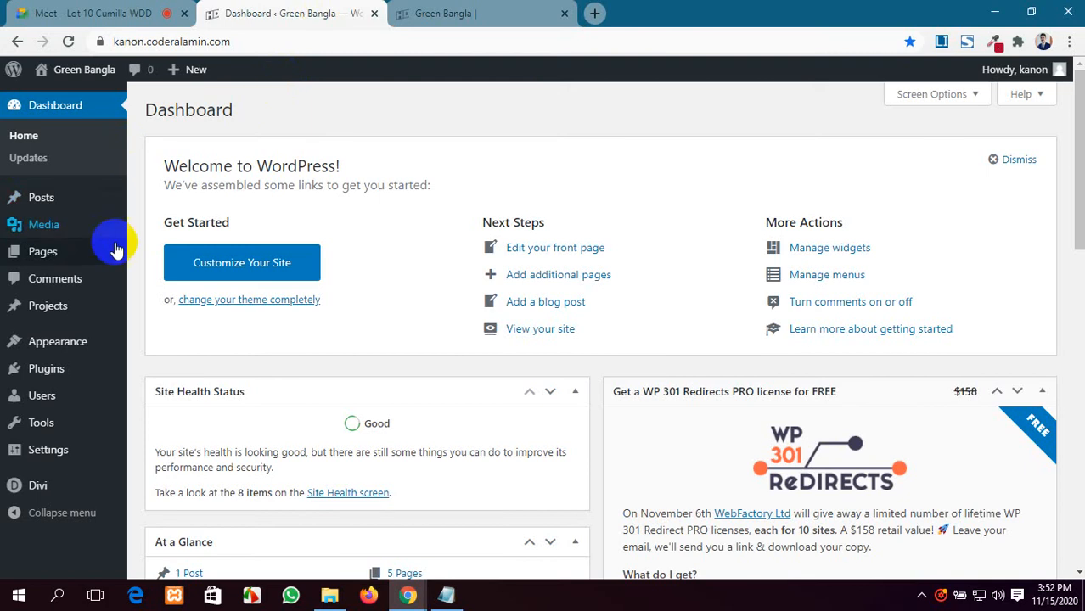
pyautogui.moveTo(36, 254)
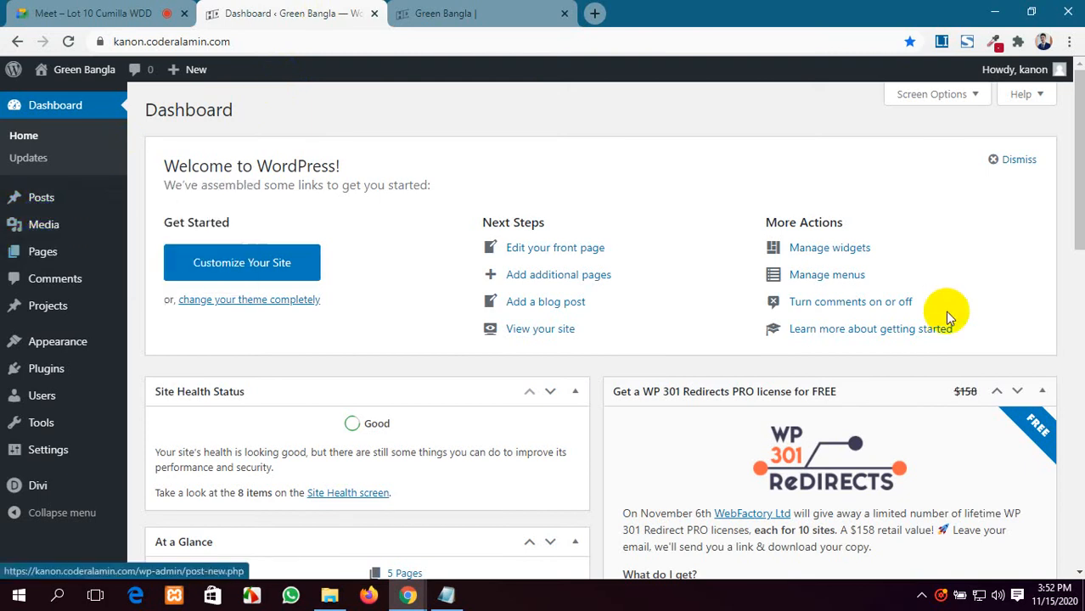
pyautogui.click(466, 10)
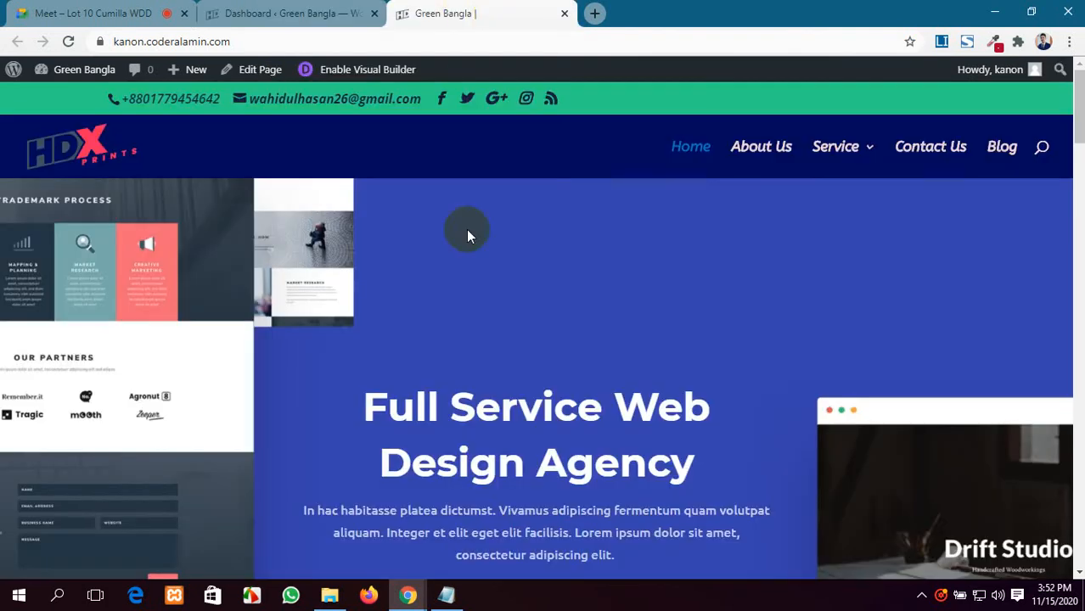
pyautogui.scroll(-6, 467, 255)
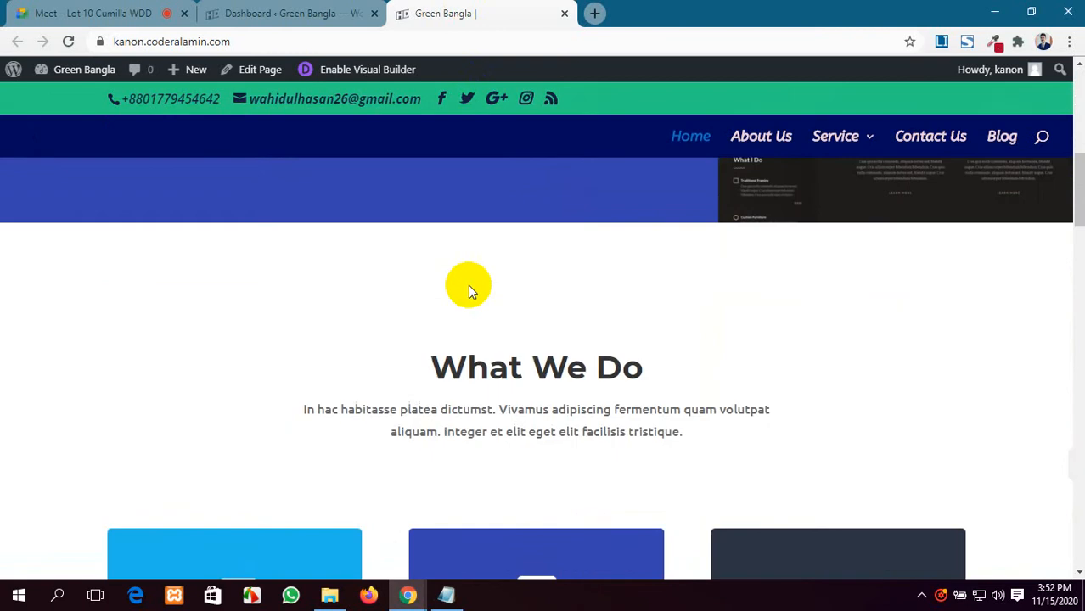
pyautogui.scroll(6, 468, 289)
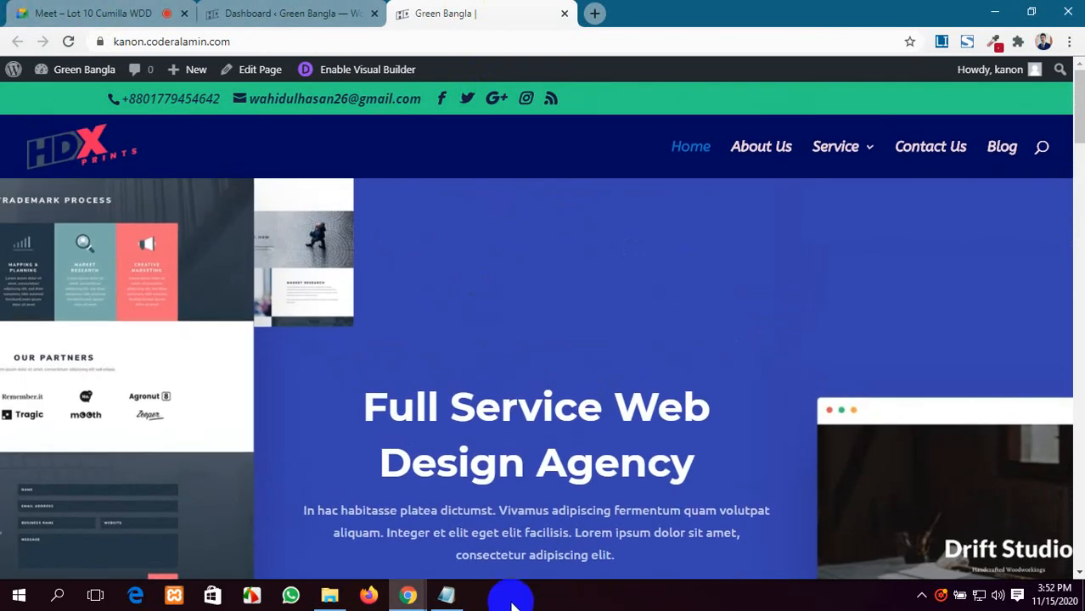
pyautogui.moveTo(404, 601)
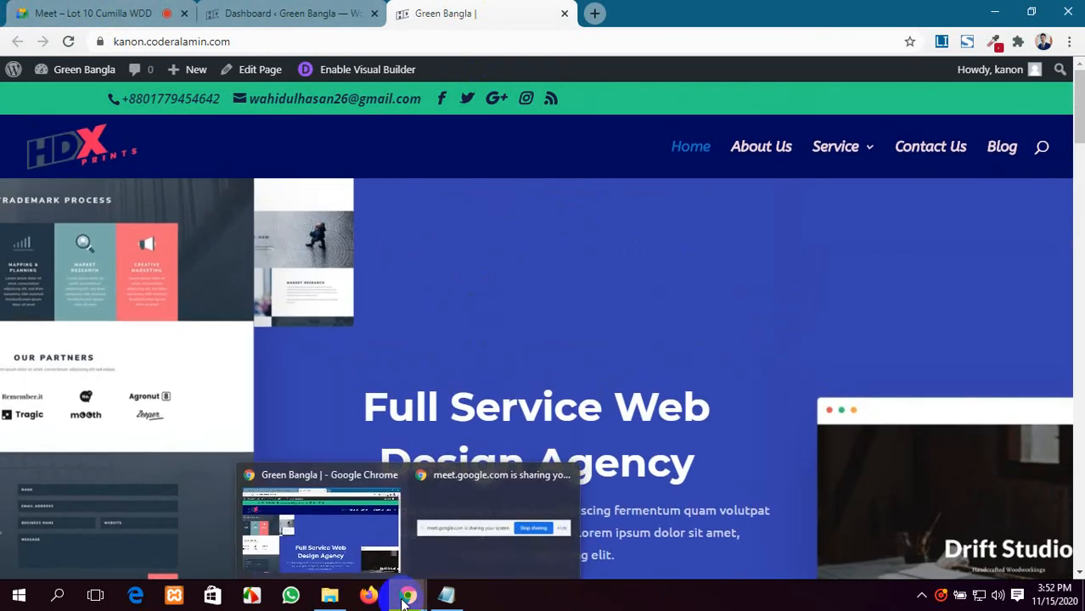